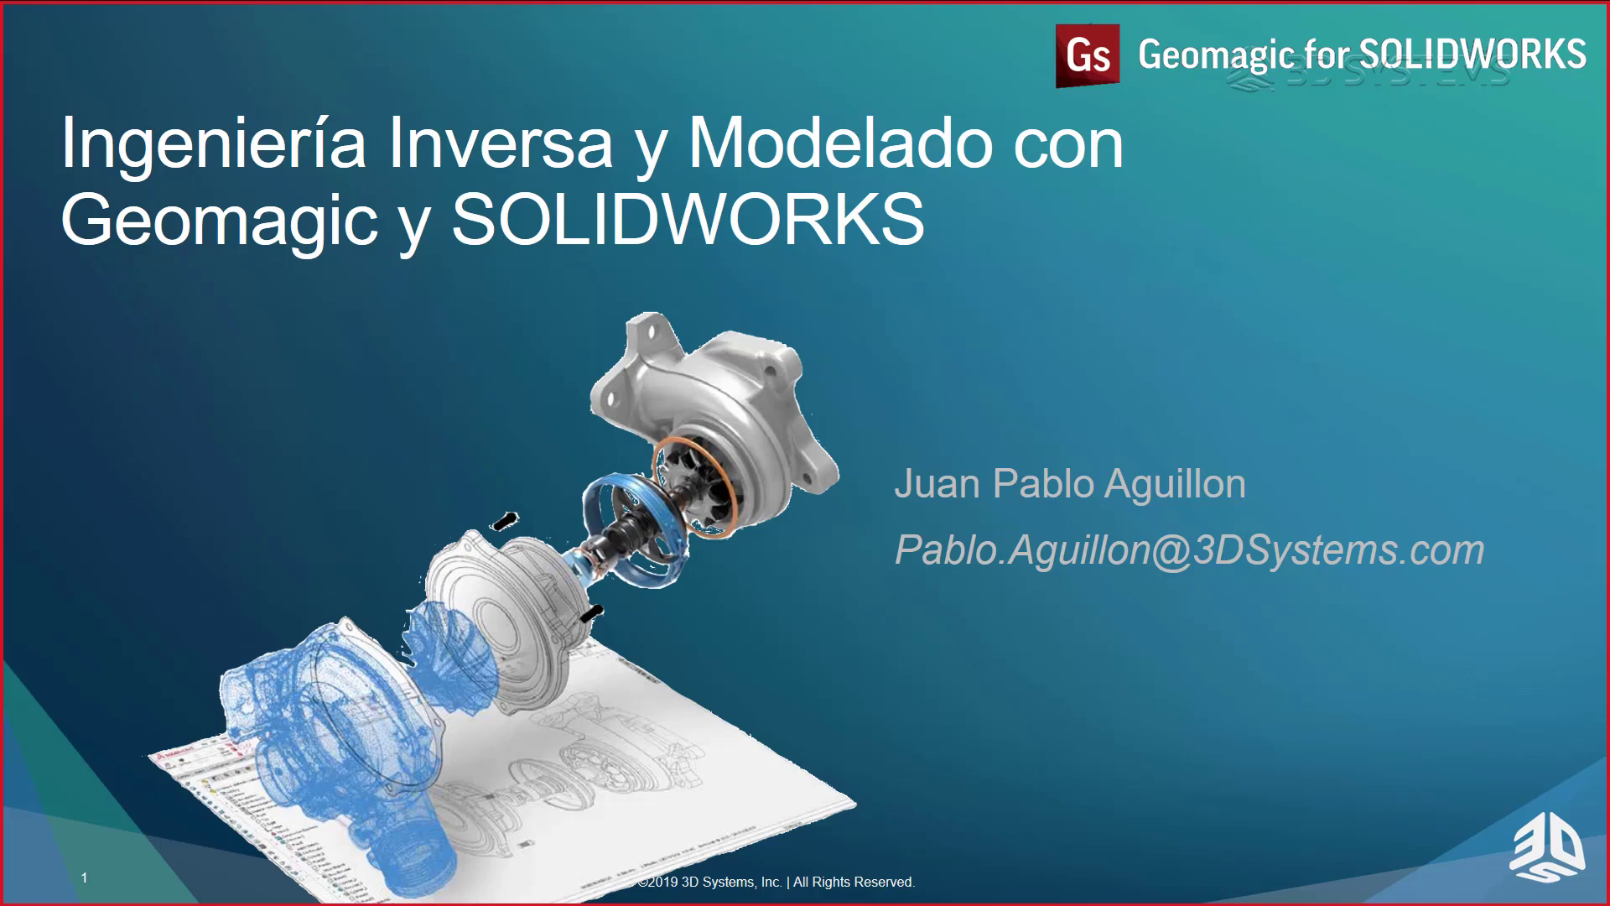
- Advance the slideshow to slide 2, 'Antes de Comenzar…', with the session rules
key("Right")
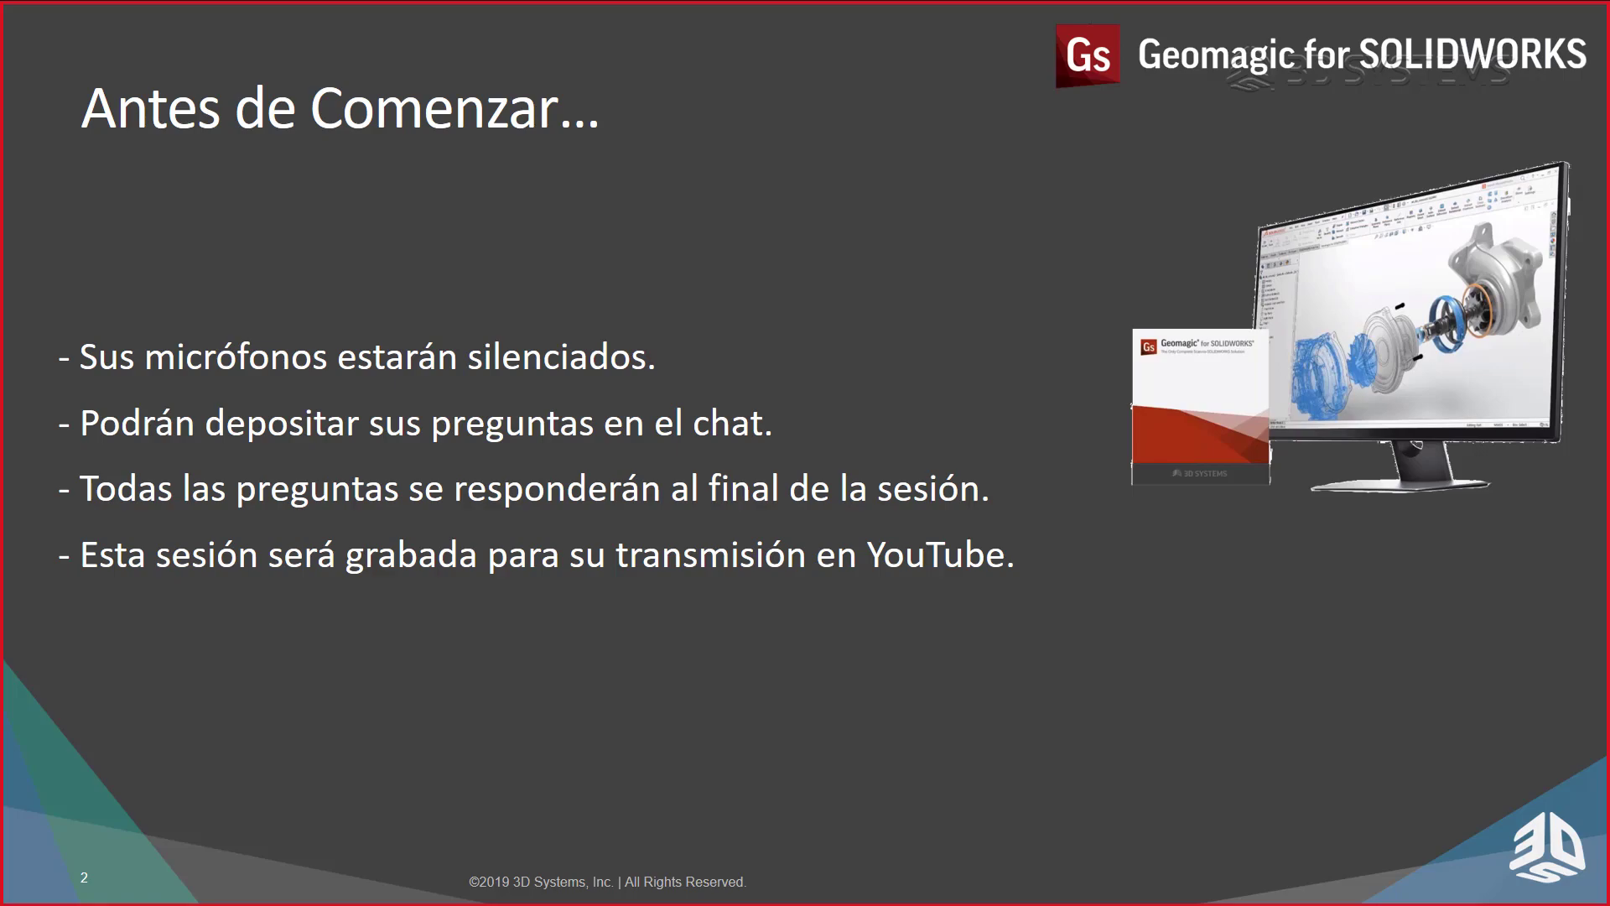
- Advance the slideshow to slide 3, 'La solución completa Scan-to-SOLIDWORKS'
key("Right")
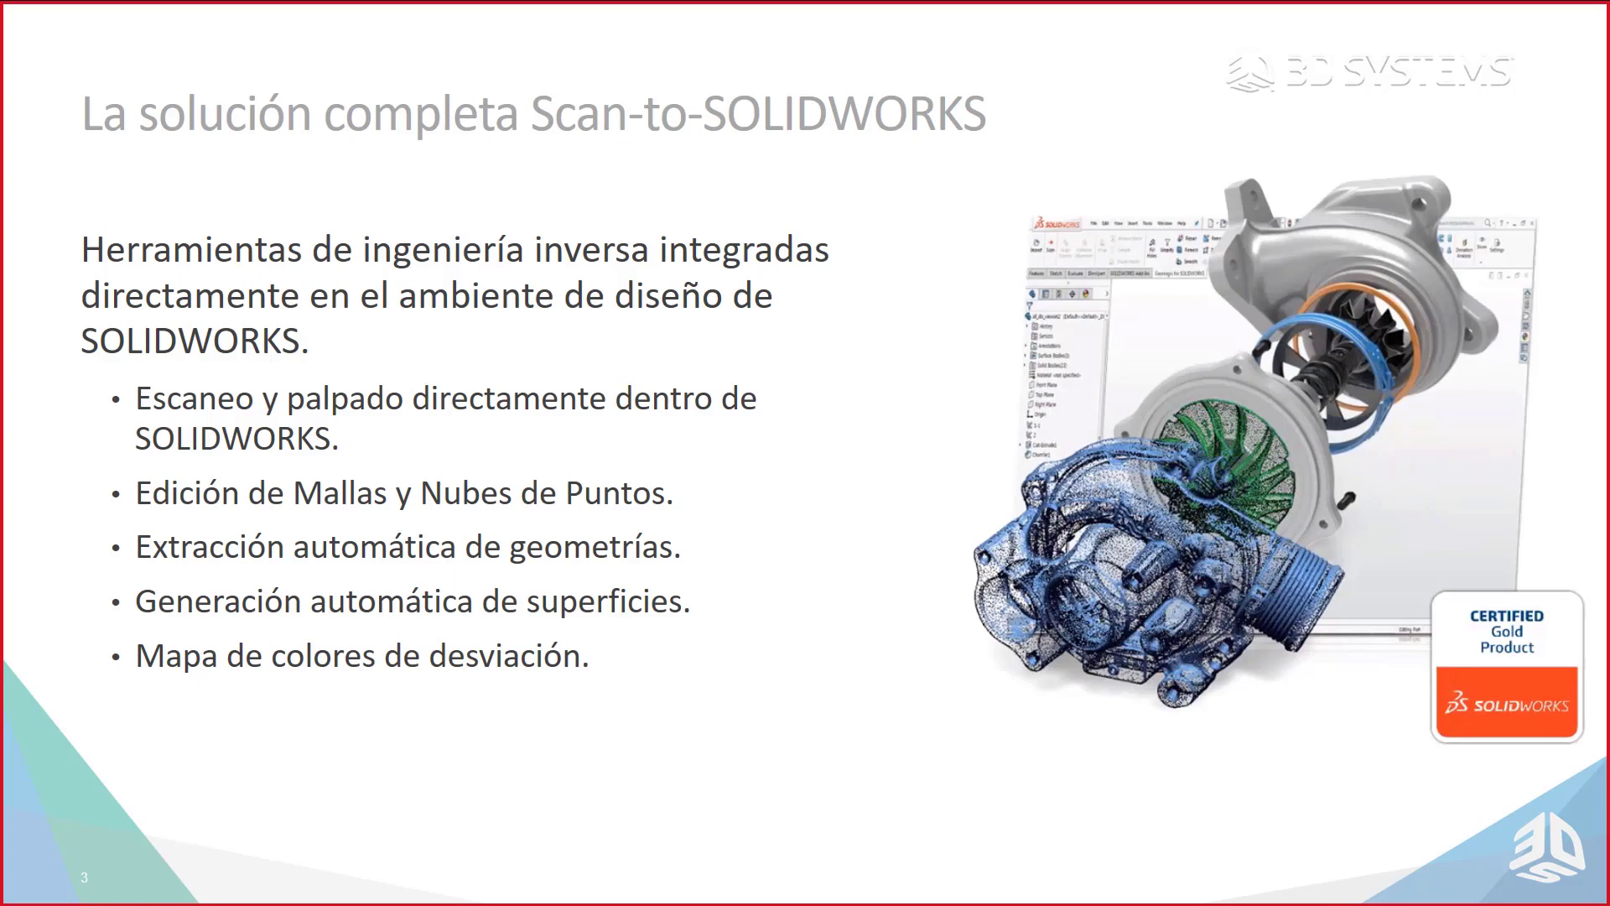
- Advance the slideshow to slide 4, 'Nuevos Horizontes para el Diseño Mecánico'
key("Right")
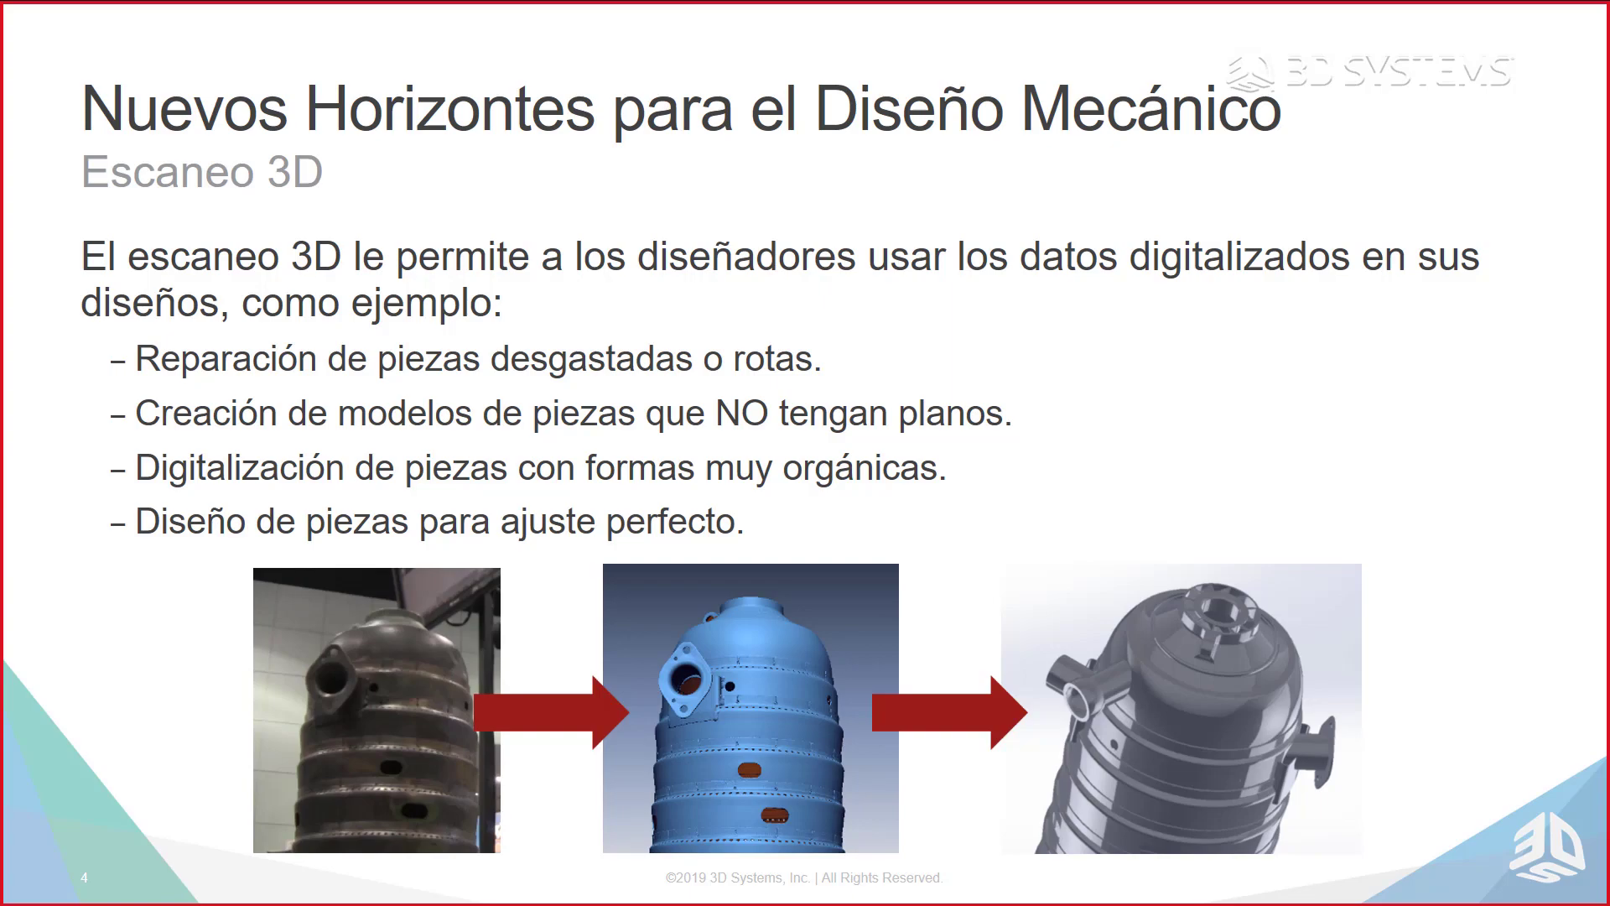
- Advance the slideshow to slide 5, 'Conectividad y Portabilidad'
key("Right")
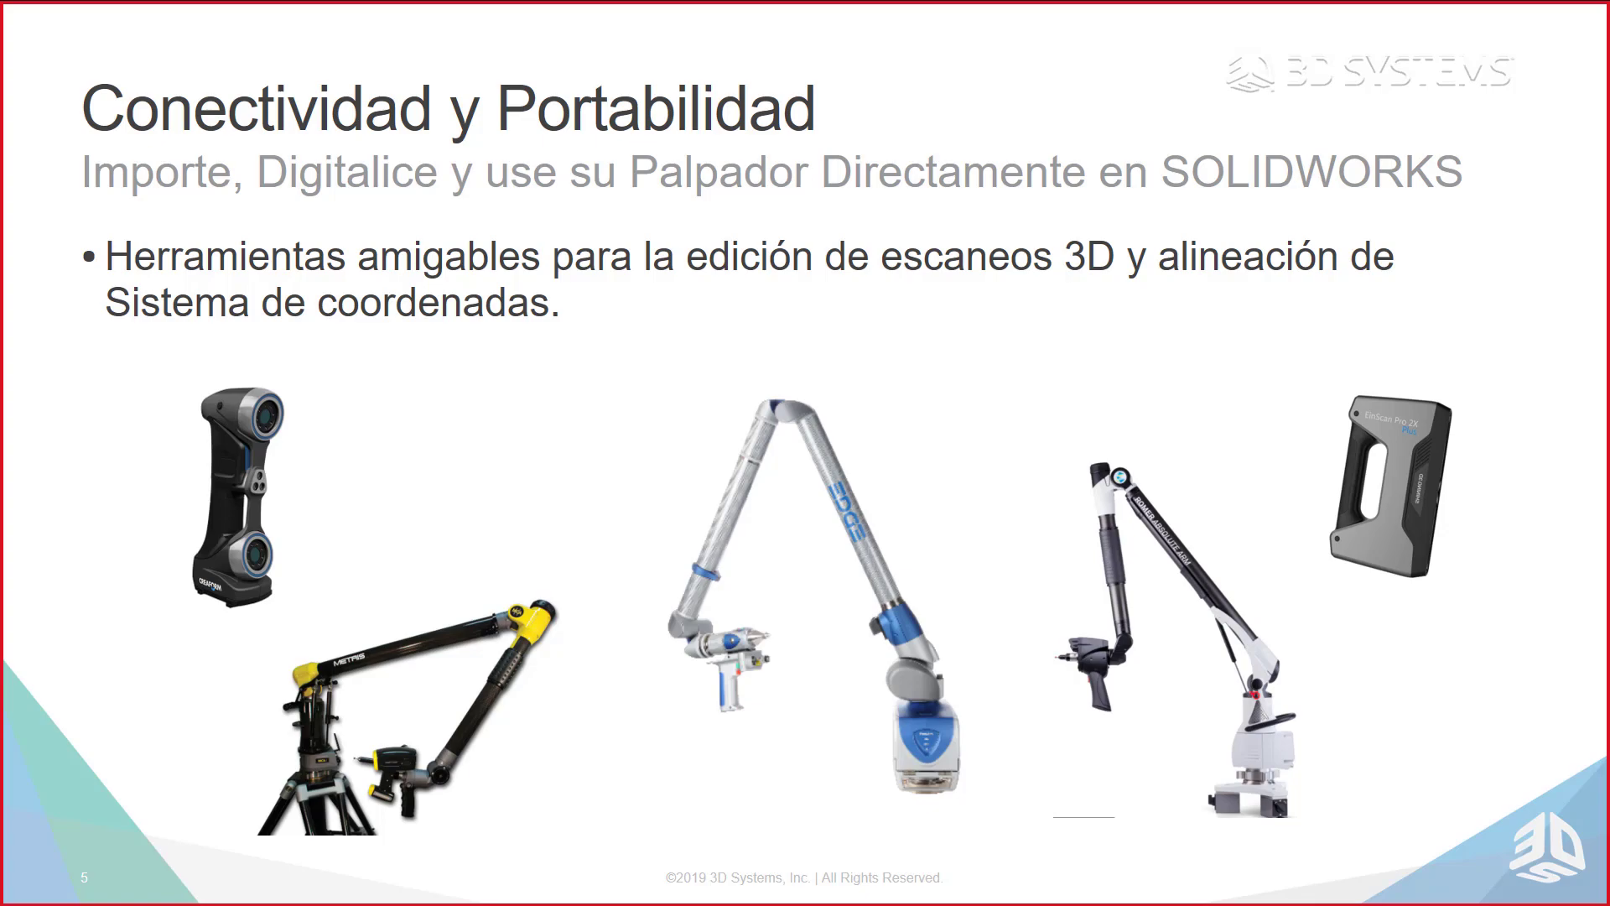
- Advance the slideshow to slide 6, 'Escaneo y Modelado en una Sola Interfaz'
key("Right")
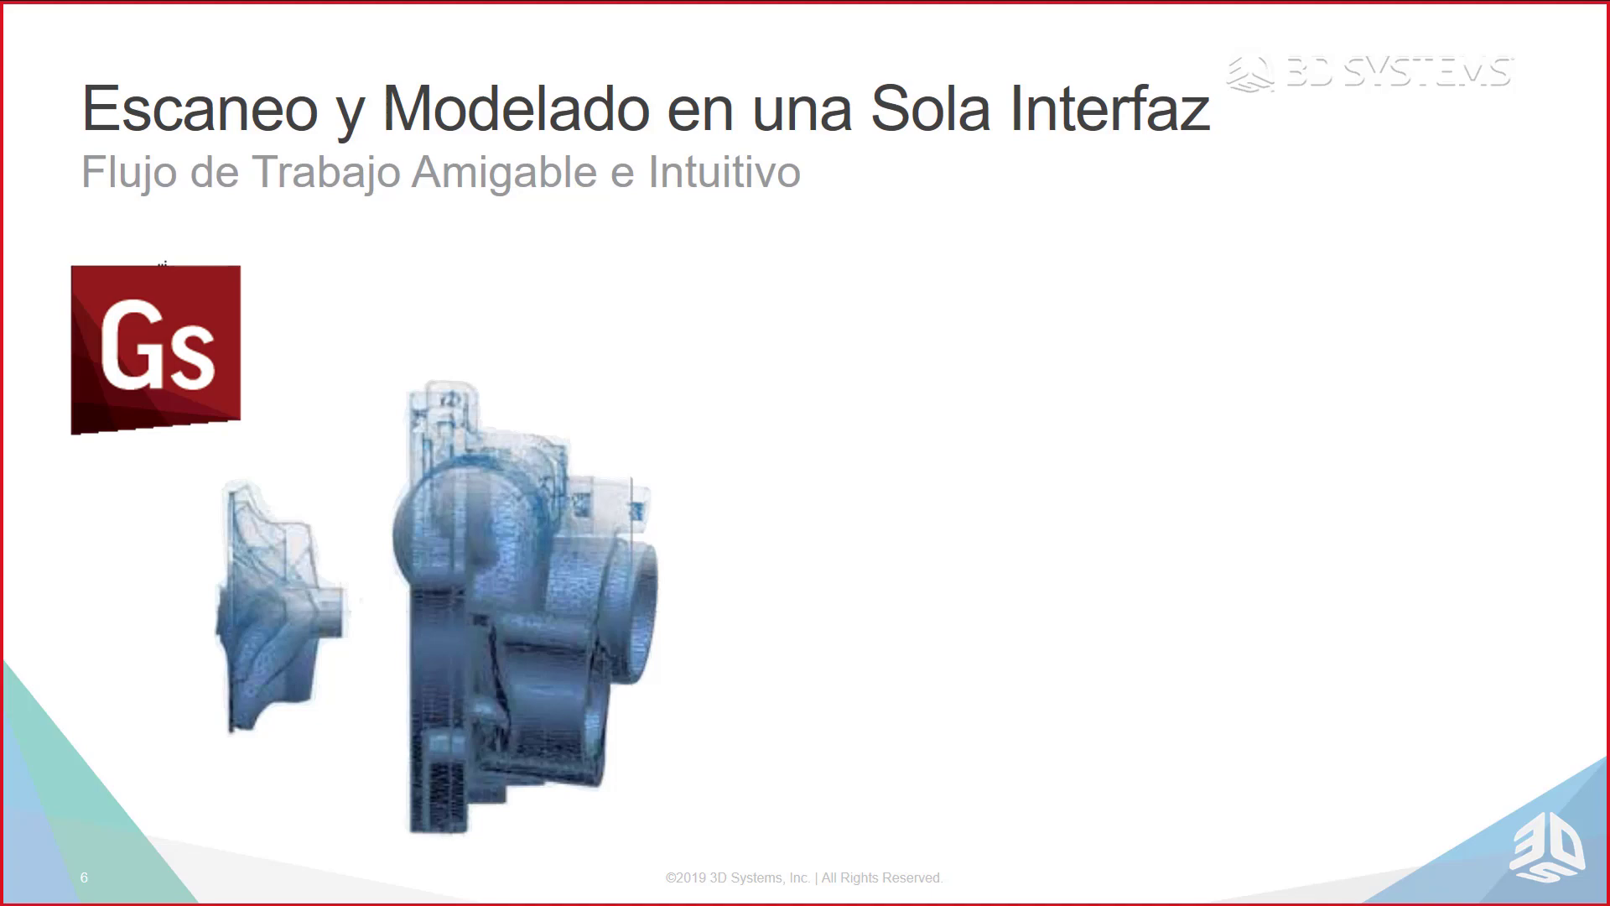
- Reveal the next animation step on the current slide
key("Right")
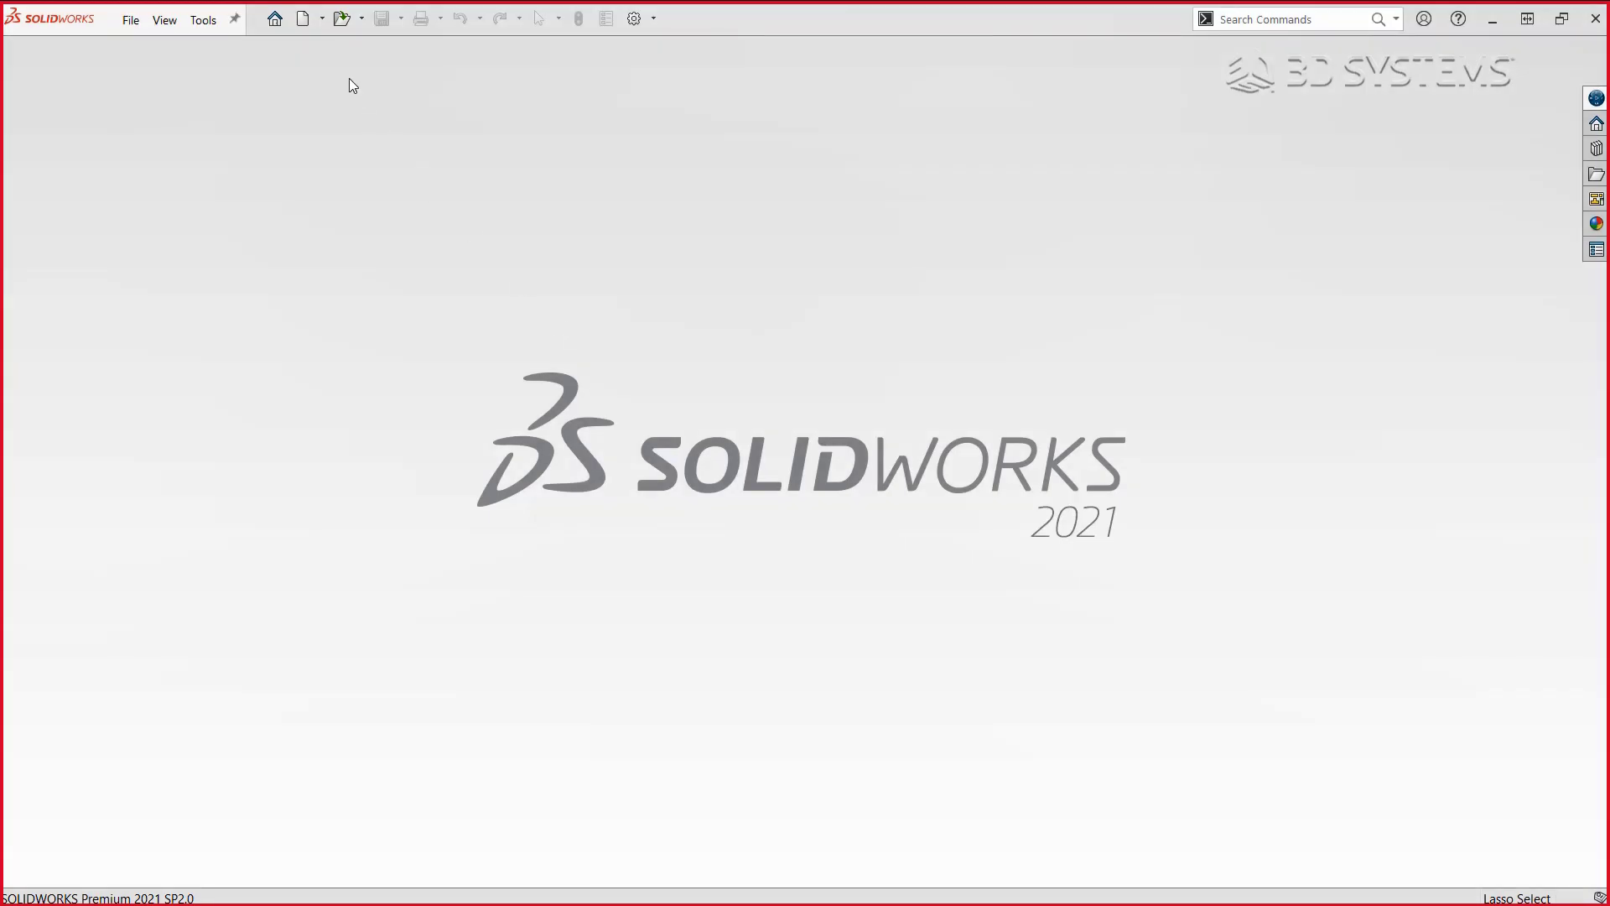
- Create new part Part3 and import the '01 toilot valve cover' scan as a surface body
left_click(308, 23)
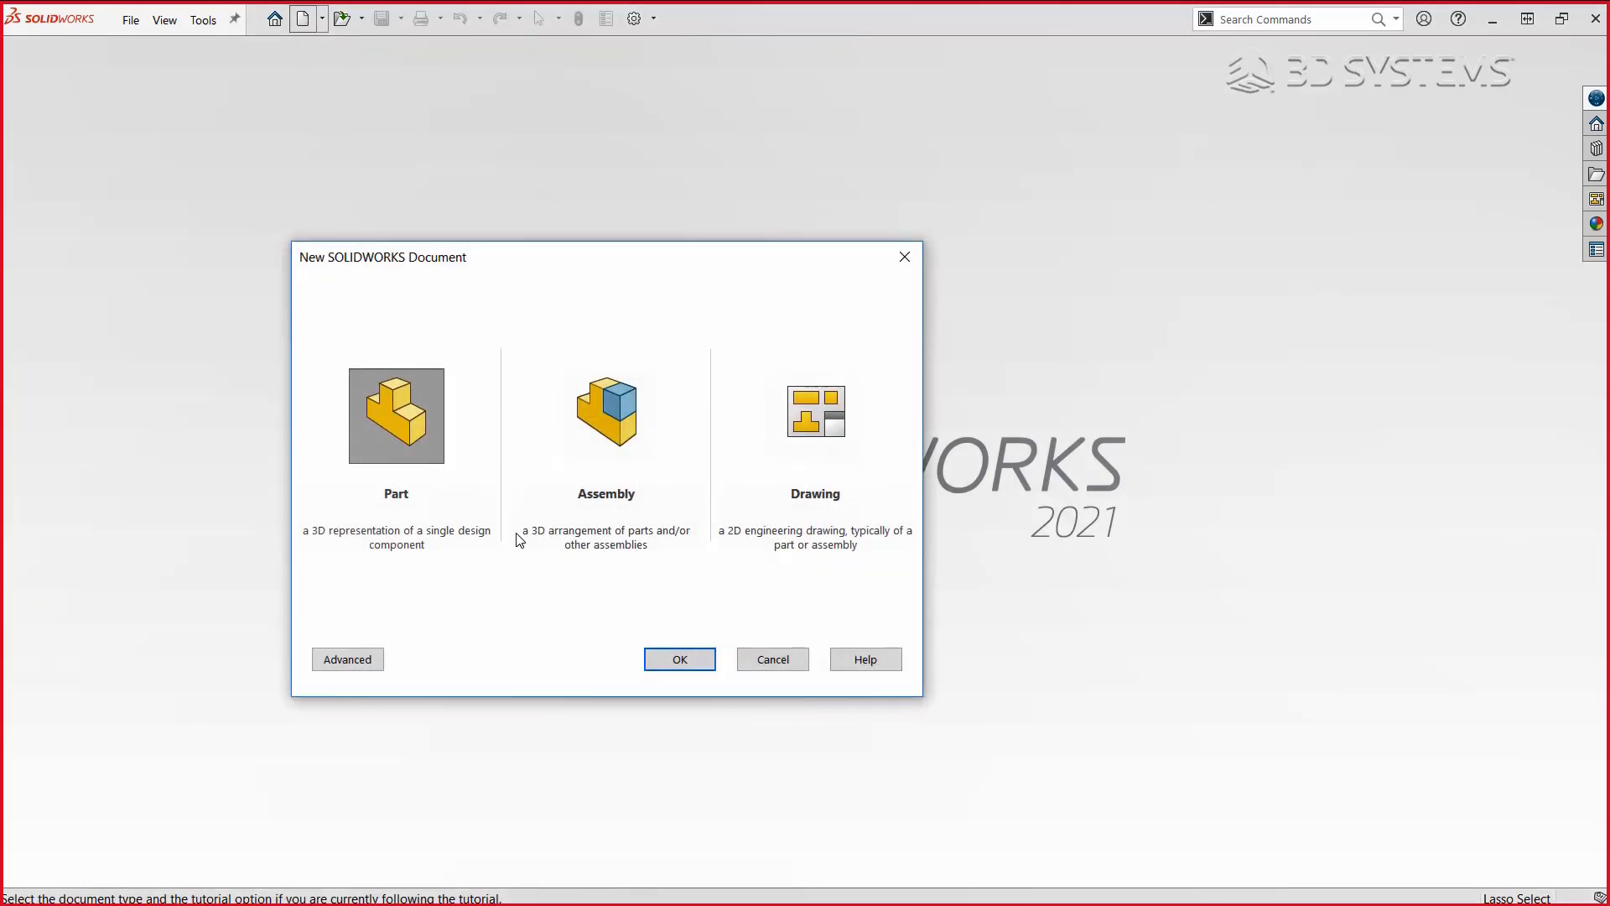
left_click(664, 664)
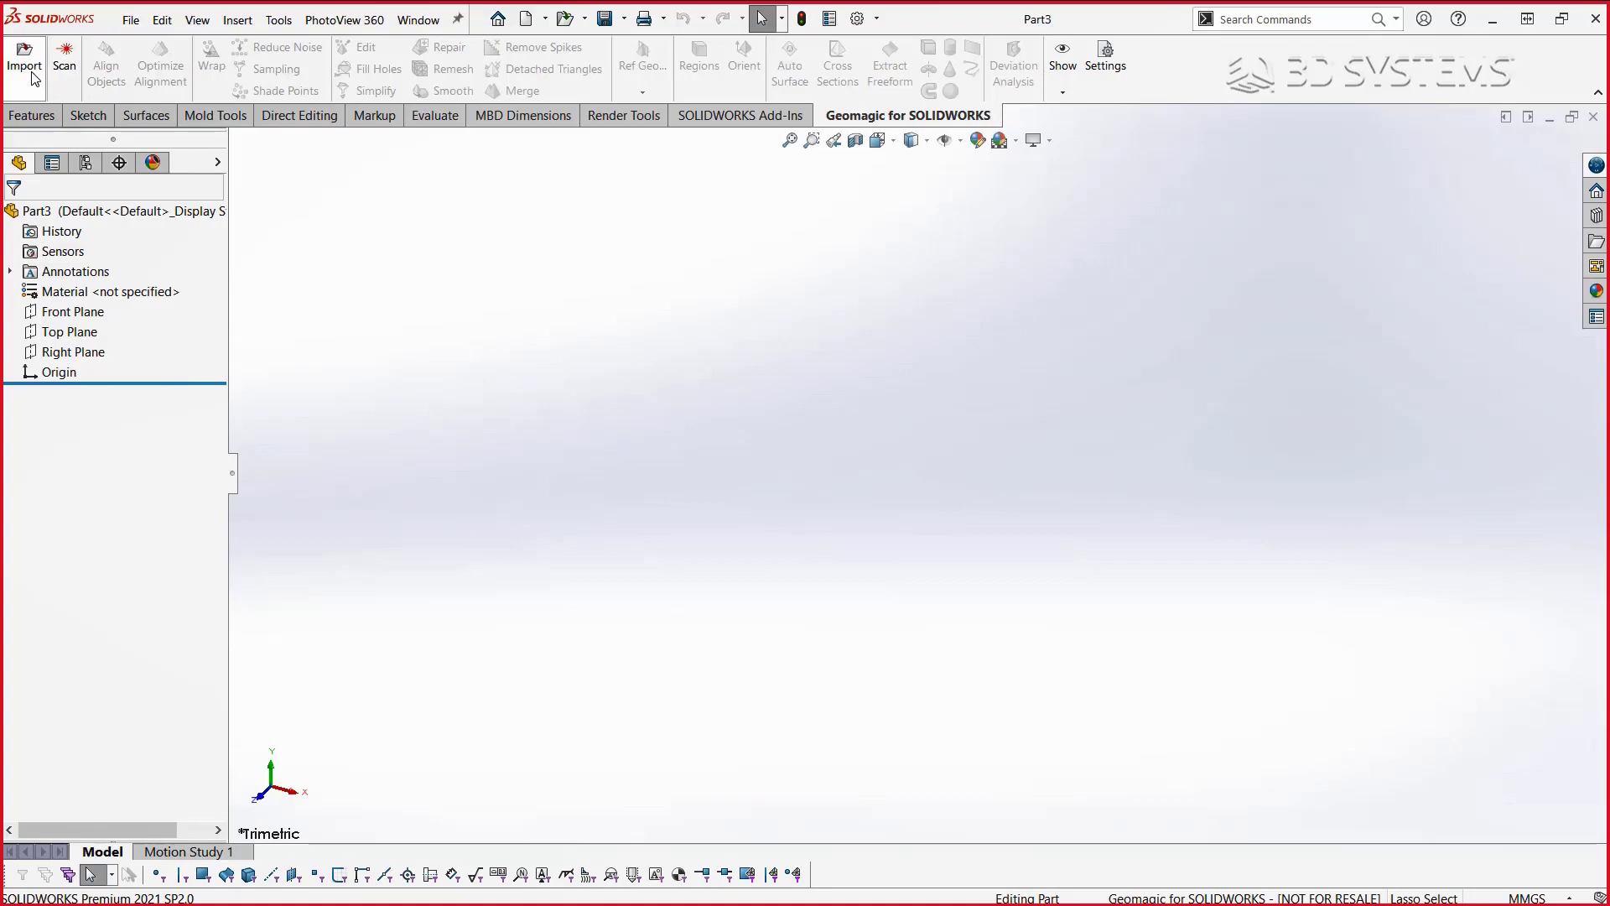
left_click(34, 78)
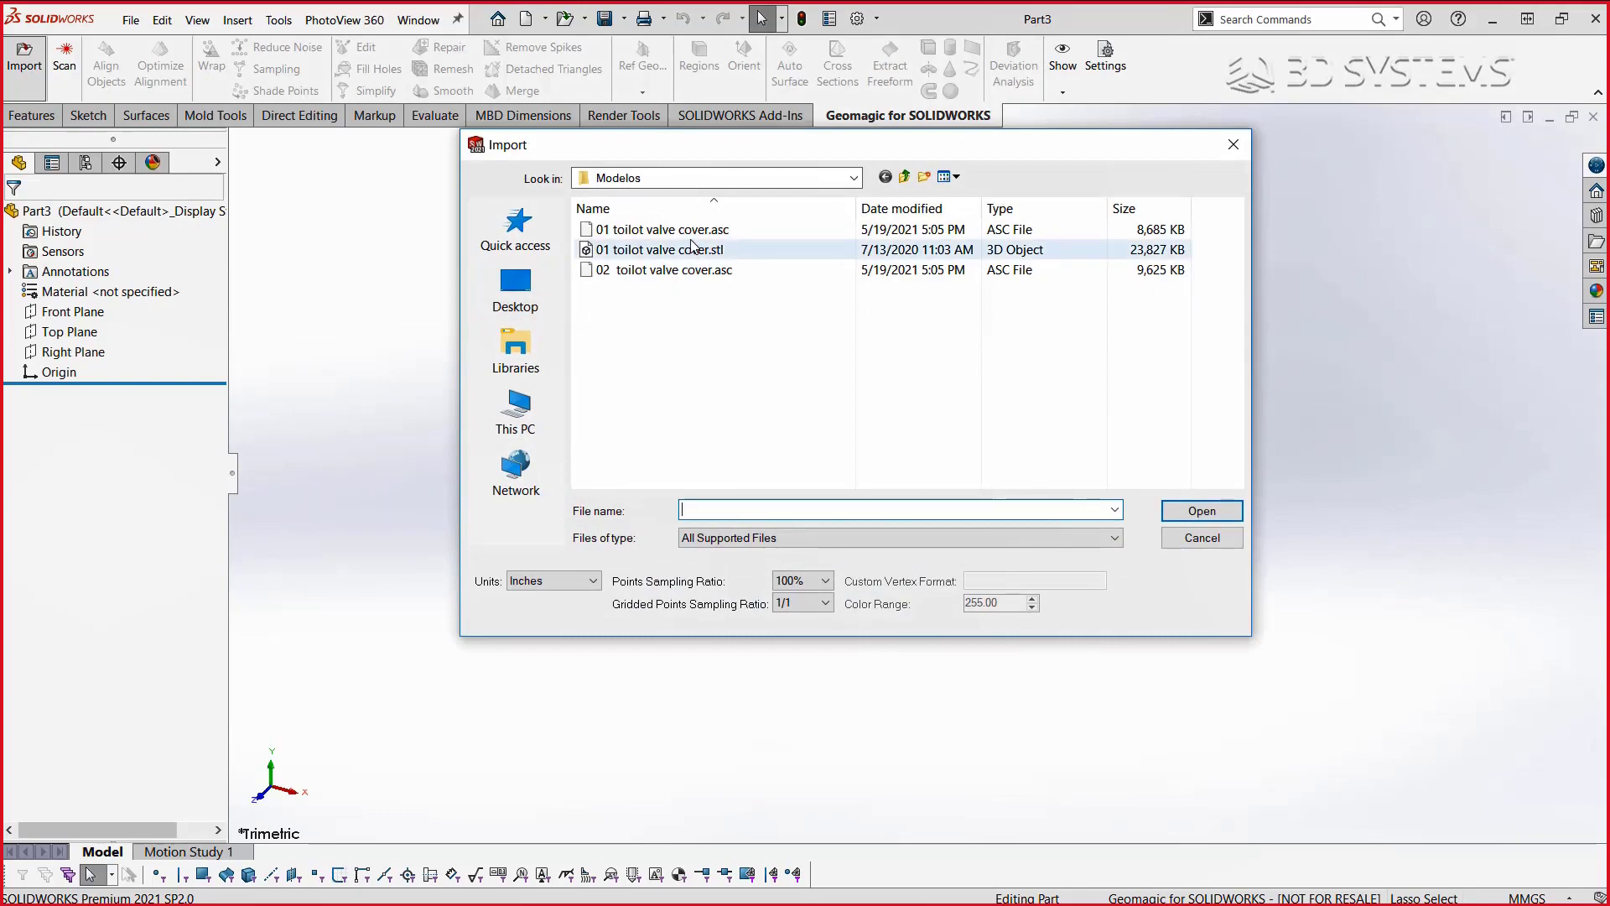
left_click(694, 232)
left_click(1200, 511)
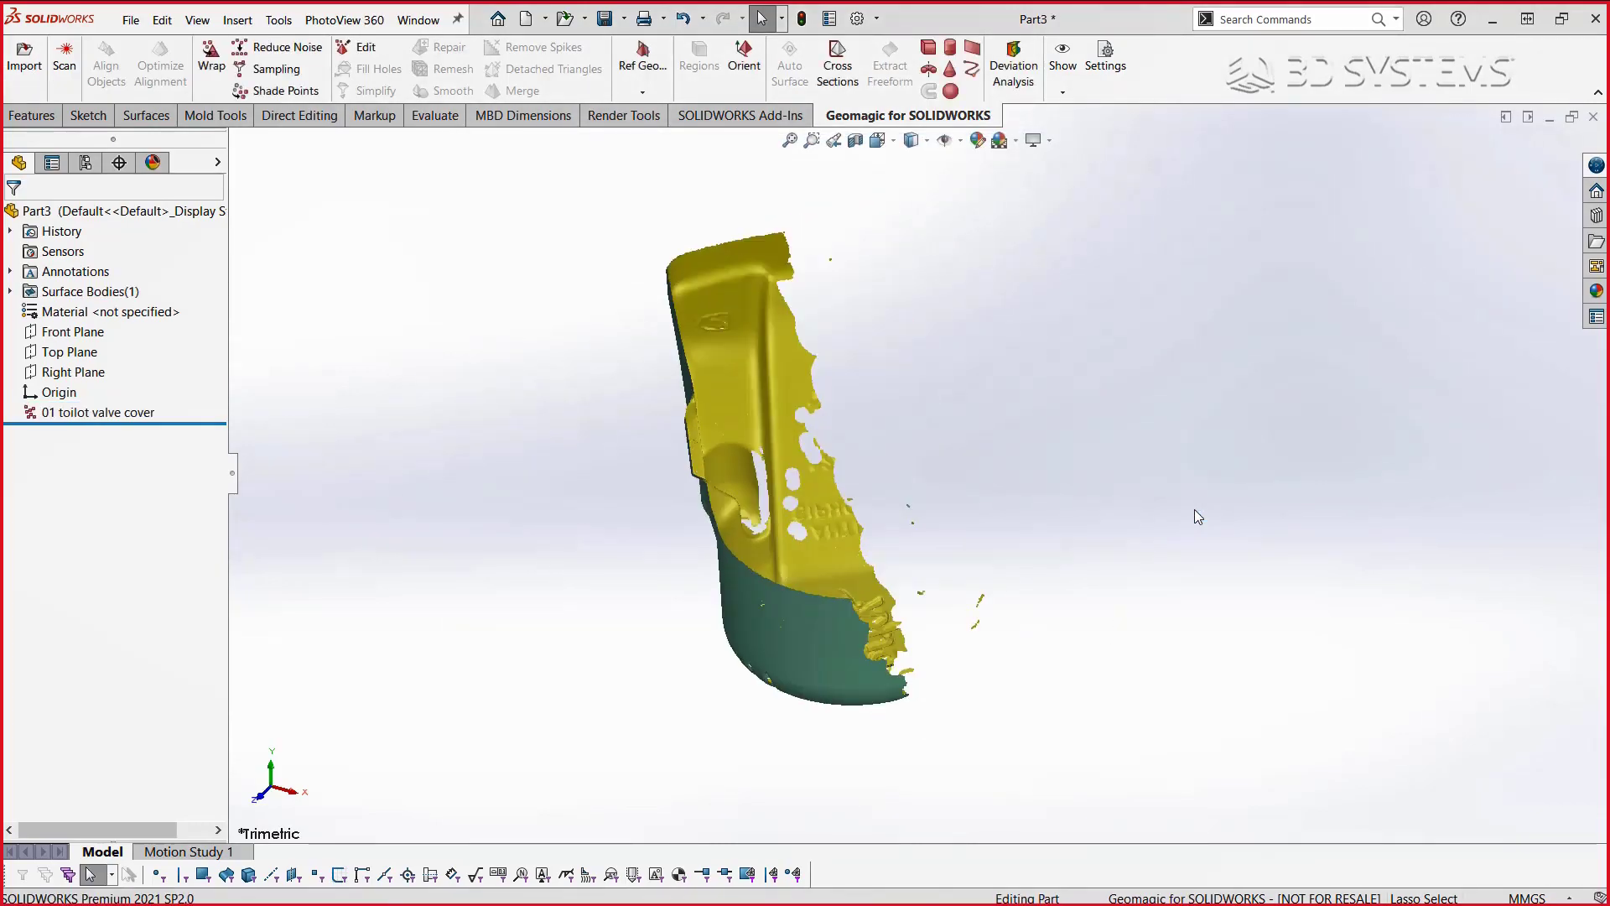
middle_click_drag(976, 560, 1079, 371)
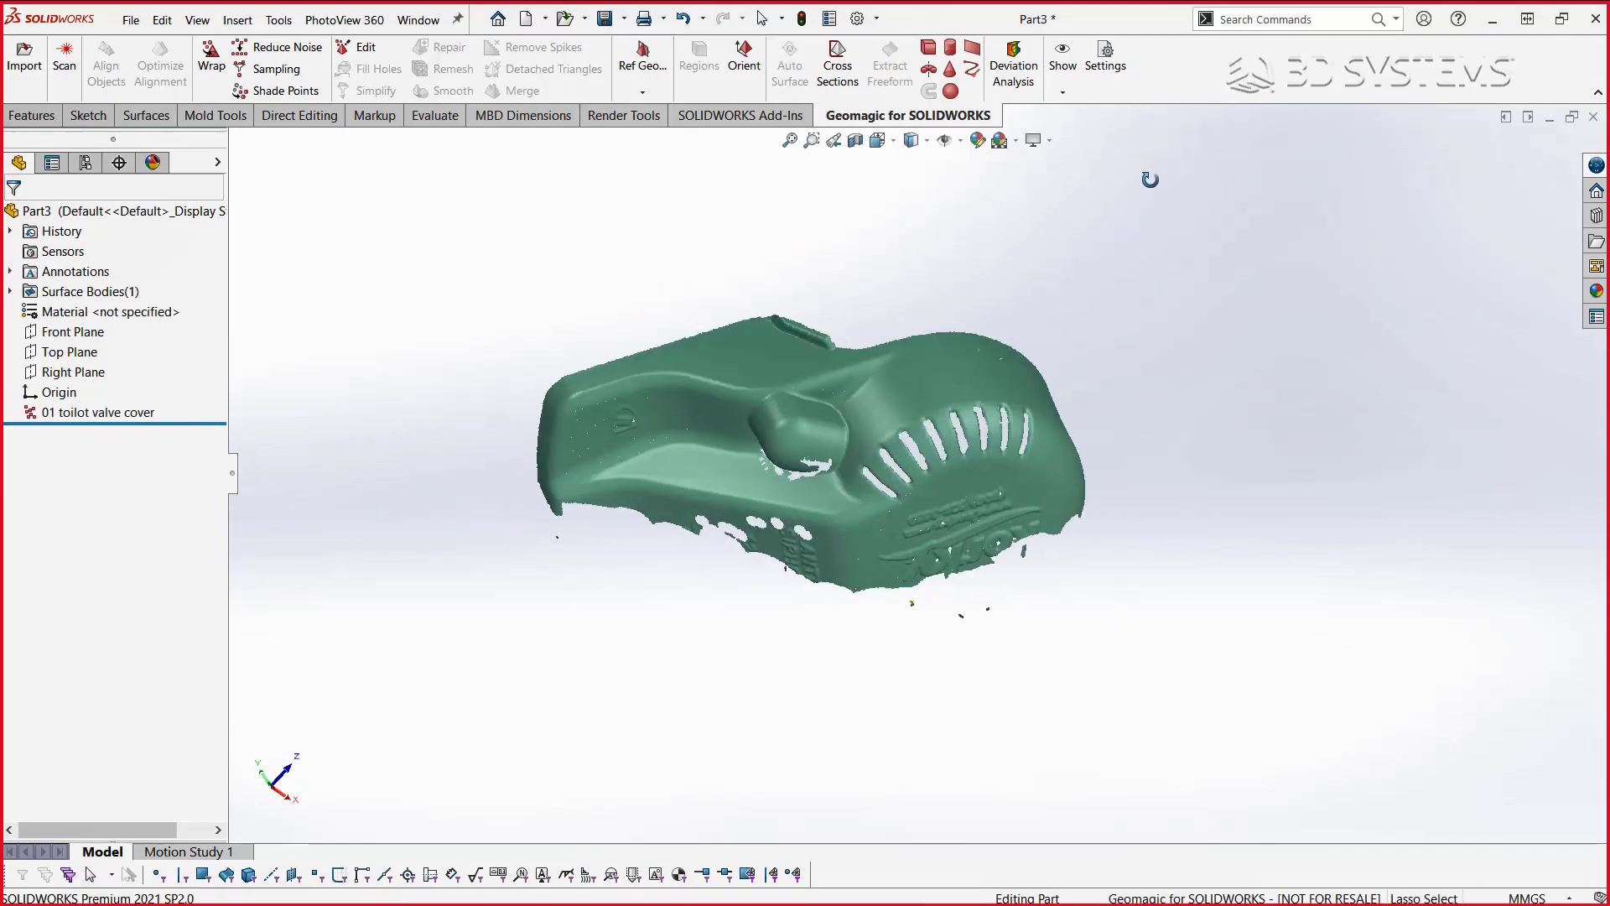
- Import the '02 toilot valve cover.asc' point scan and inspect both scans
left_click(24, 57)
left_click(679, 270)
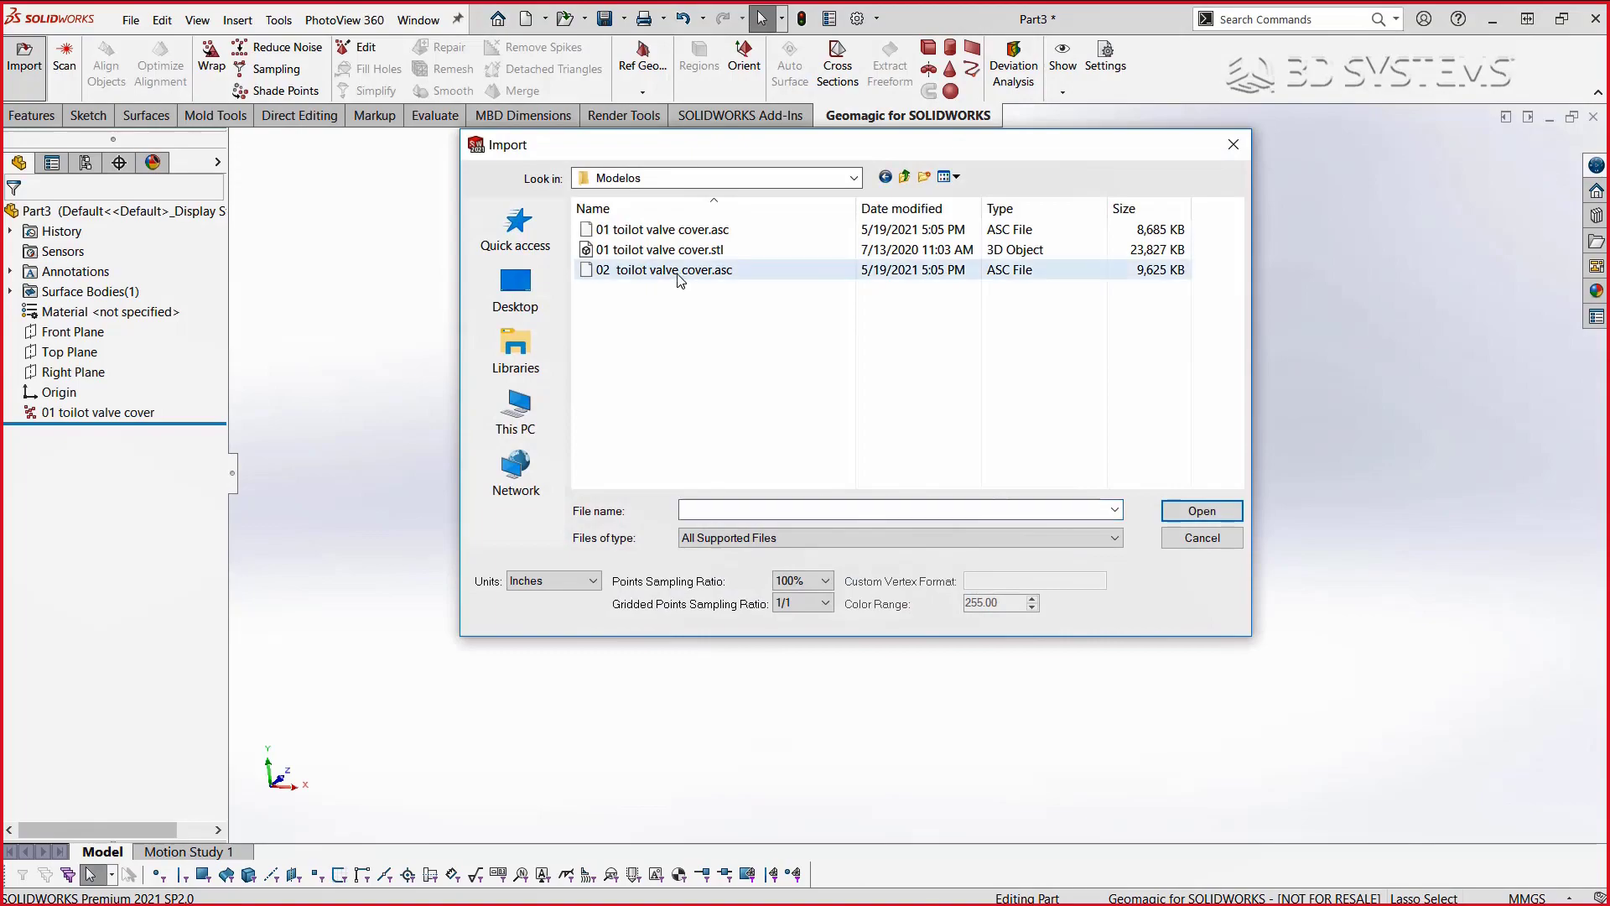
left_click(1228, 513)
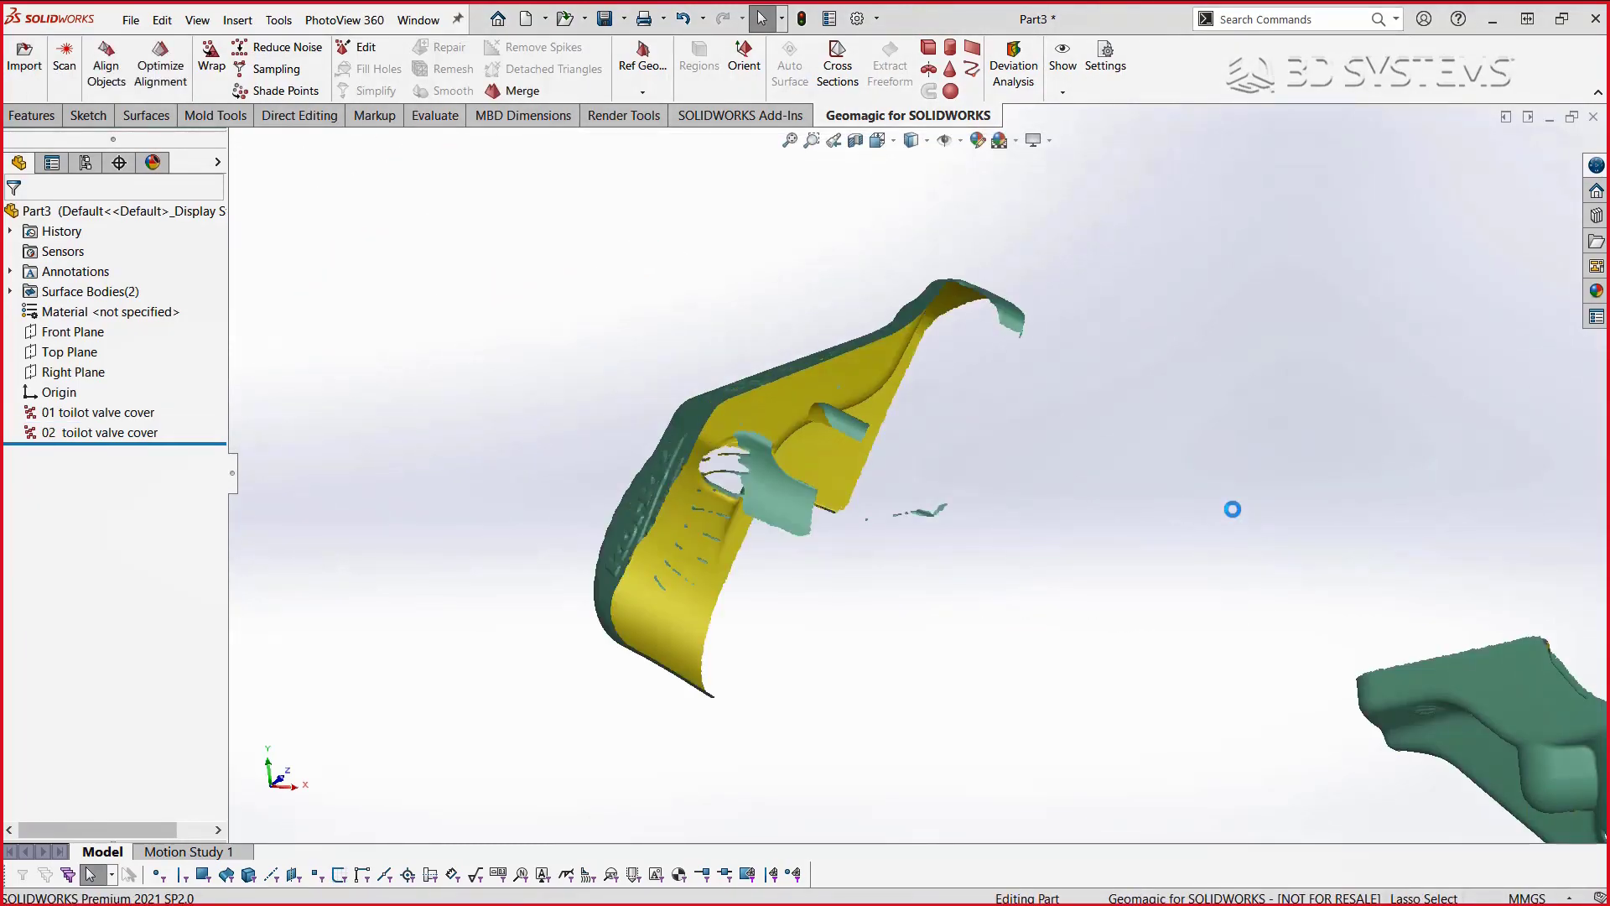
mouse_move(1228, 507)
middle_mouse_down()
mouse_move(971, 468)
mouse_move(839, 504)
mouse_move(1143, 540)
middle_mouse_up()
scroll(804, 527, "down", 5)
scroll(804, 527, "up", 3)
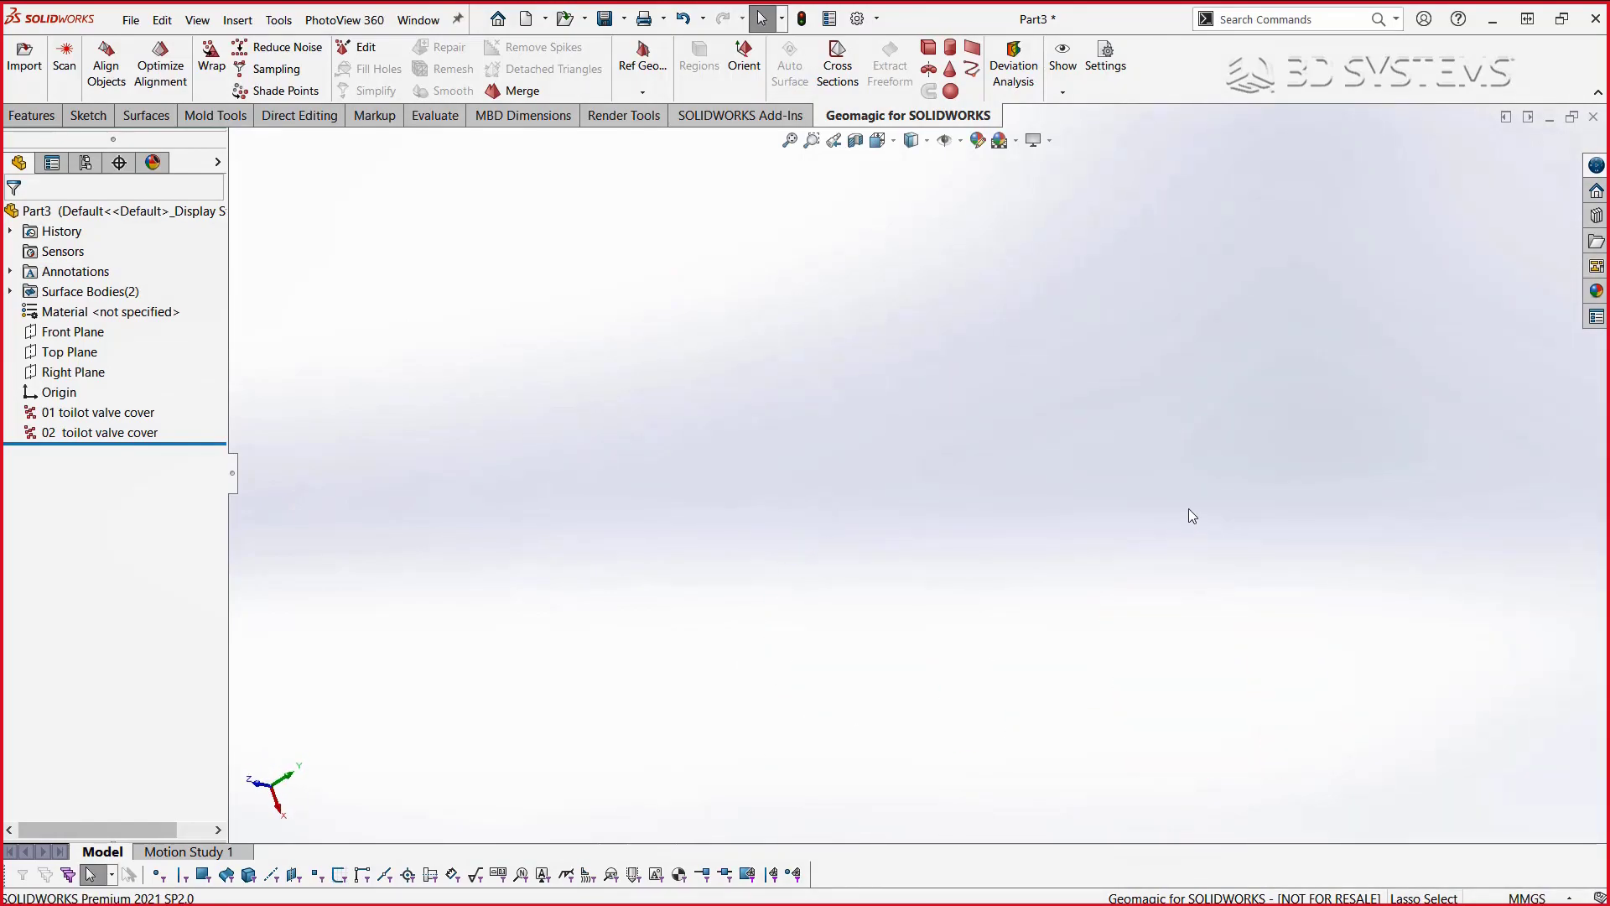
middle_click_drag(1282, 504, 1284, 579)
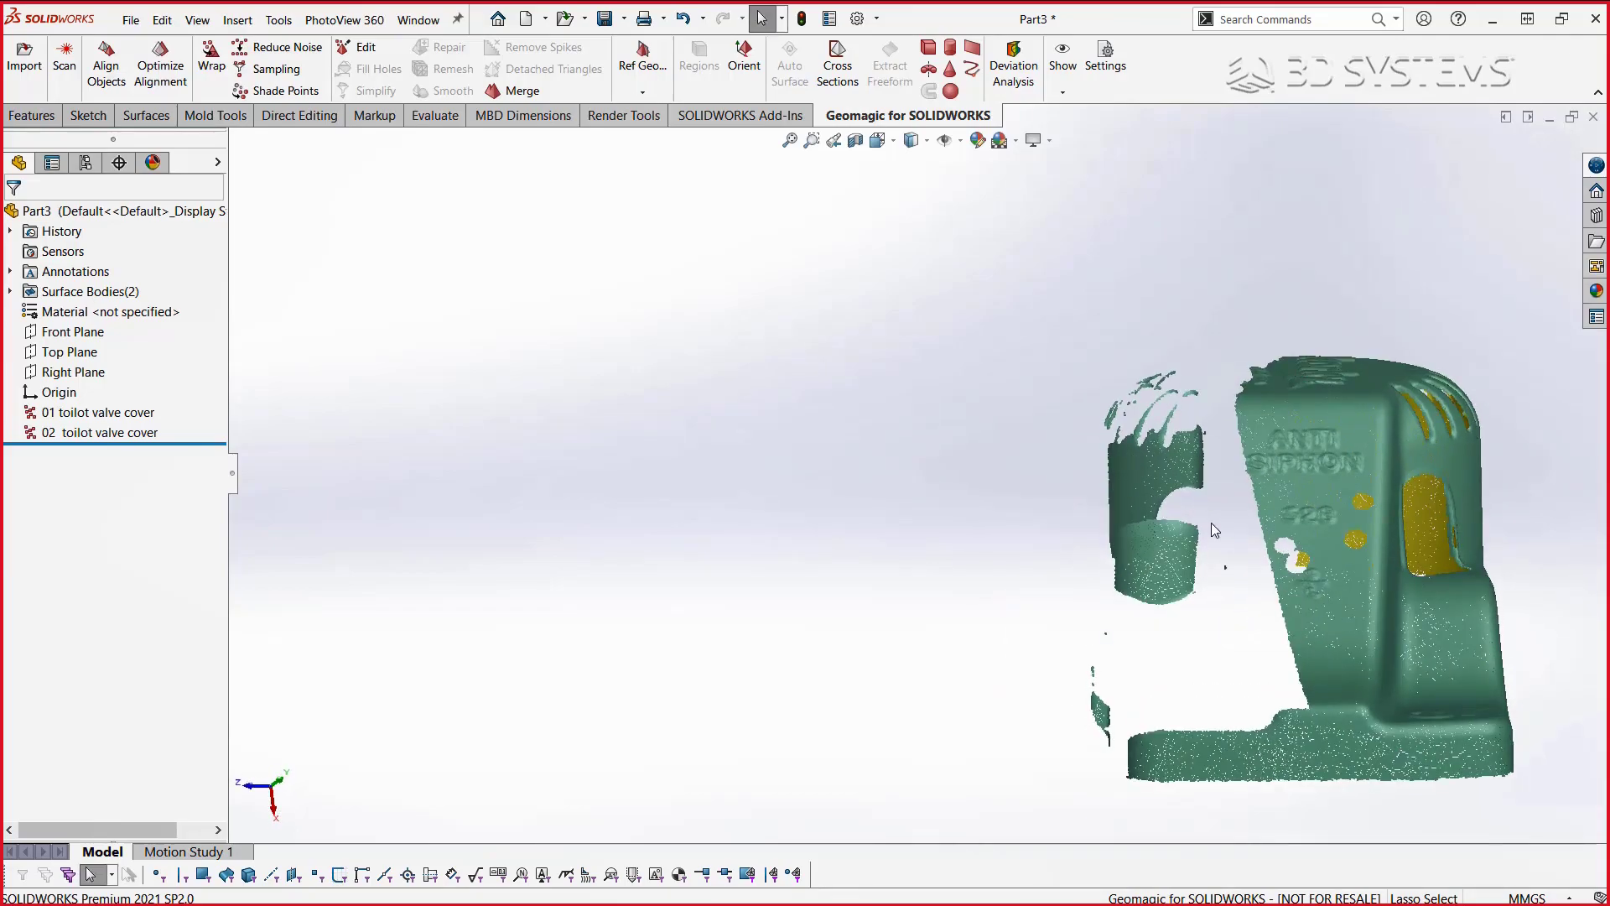
scroll(1284, 580, "down", 5)
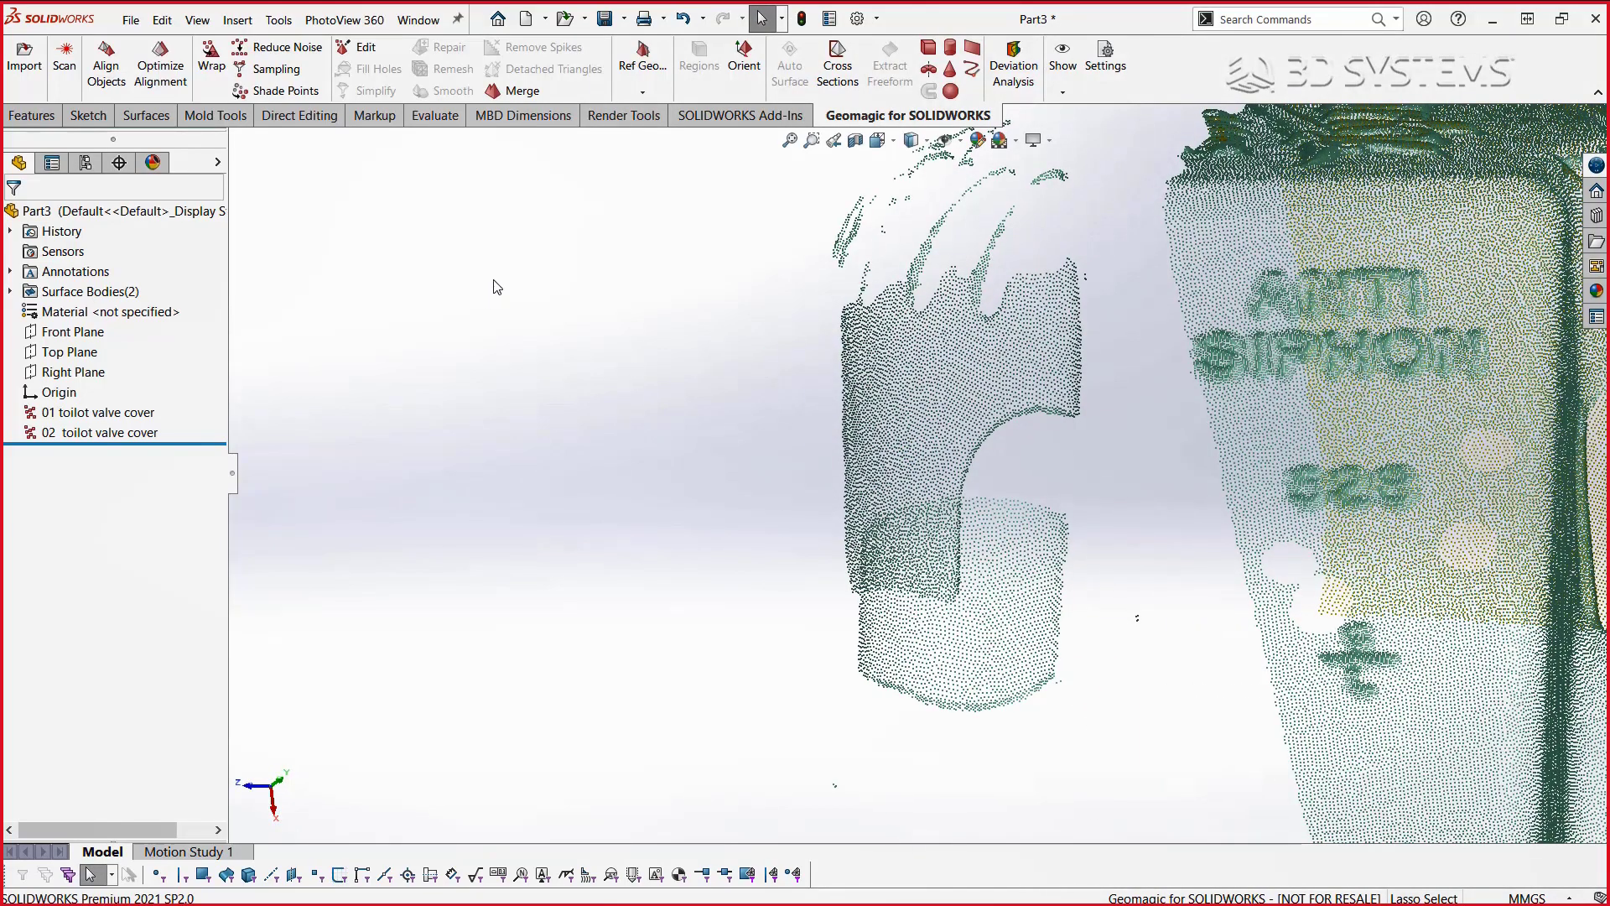
- Box-select and delete stray points from the 02 scan, leaving 139028 points
left_click(363, 52)
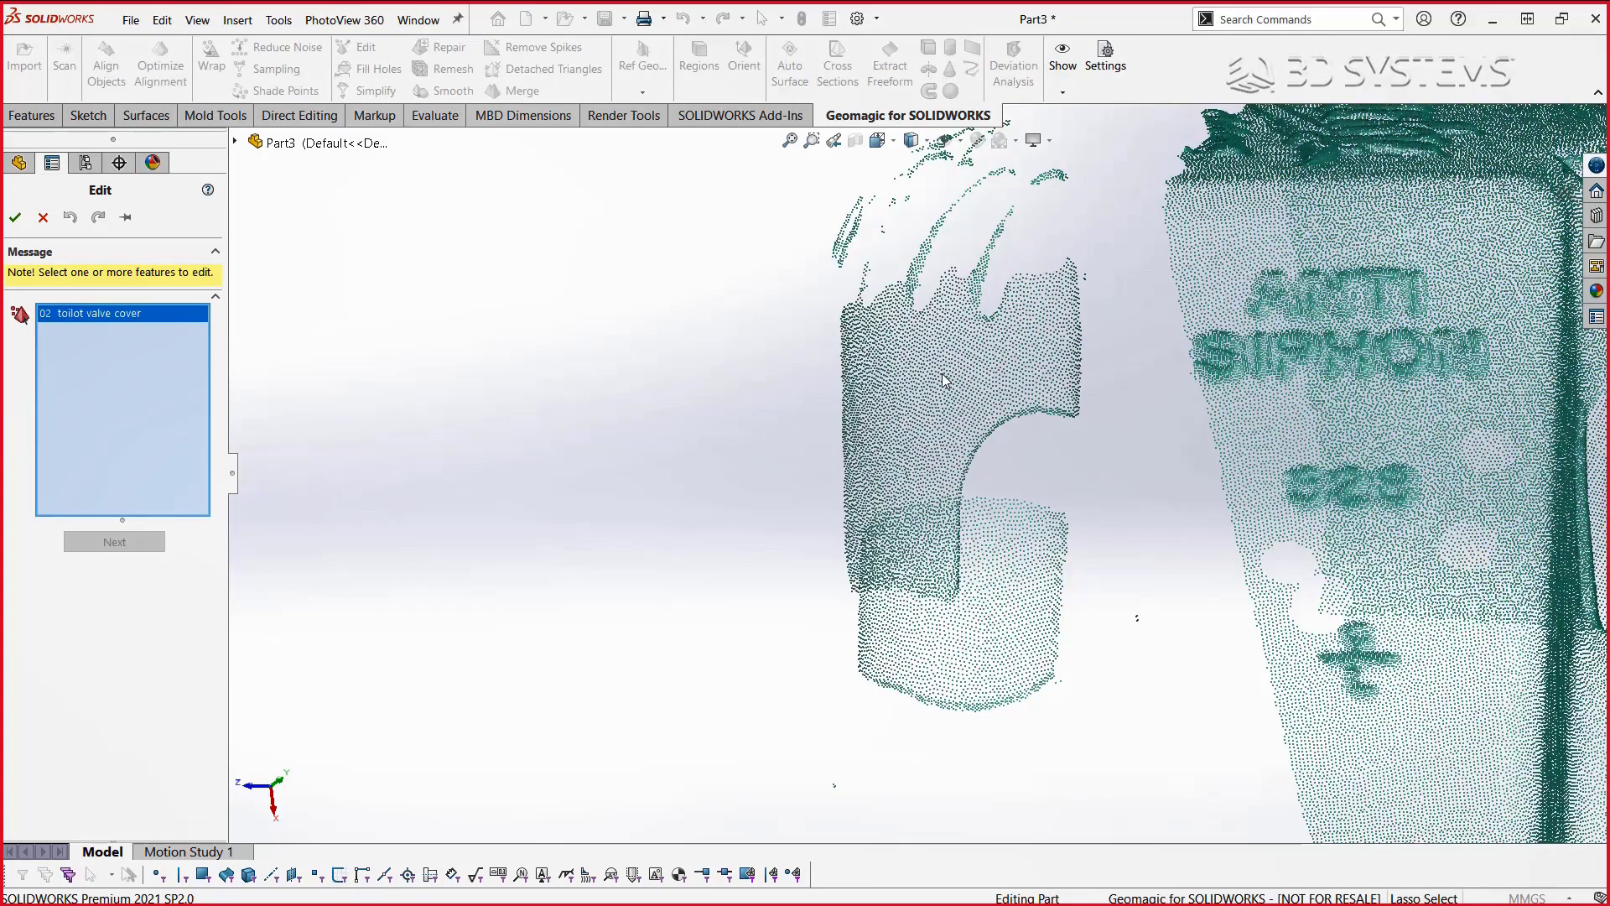
left_click(155, 545)
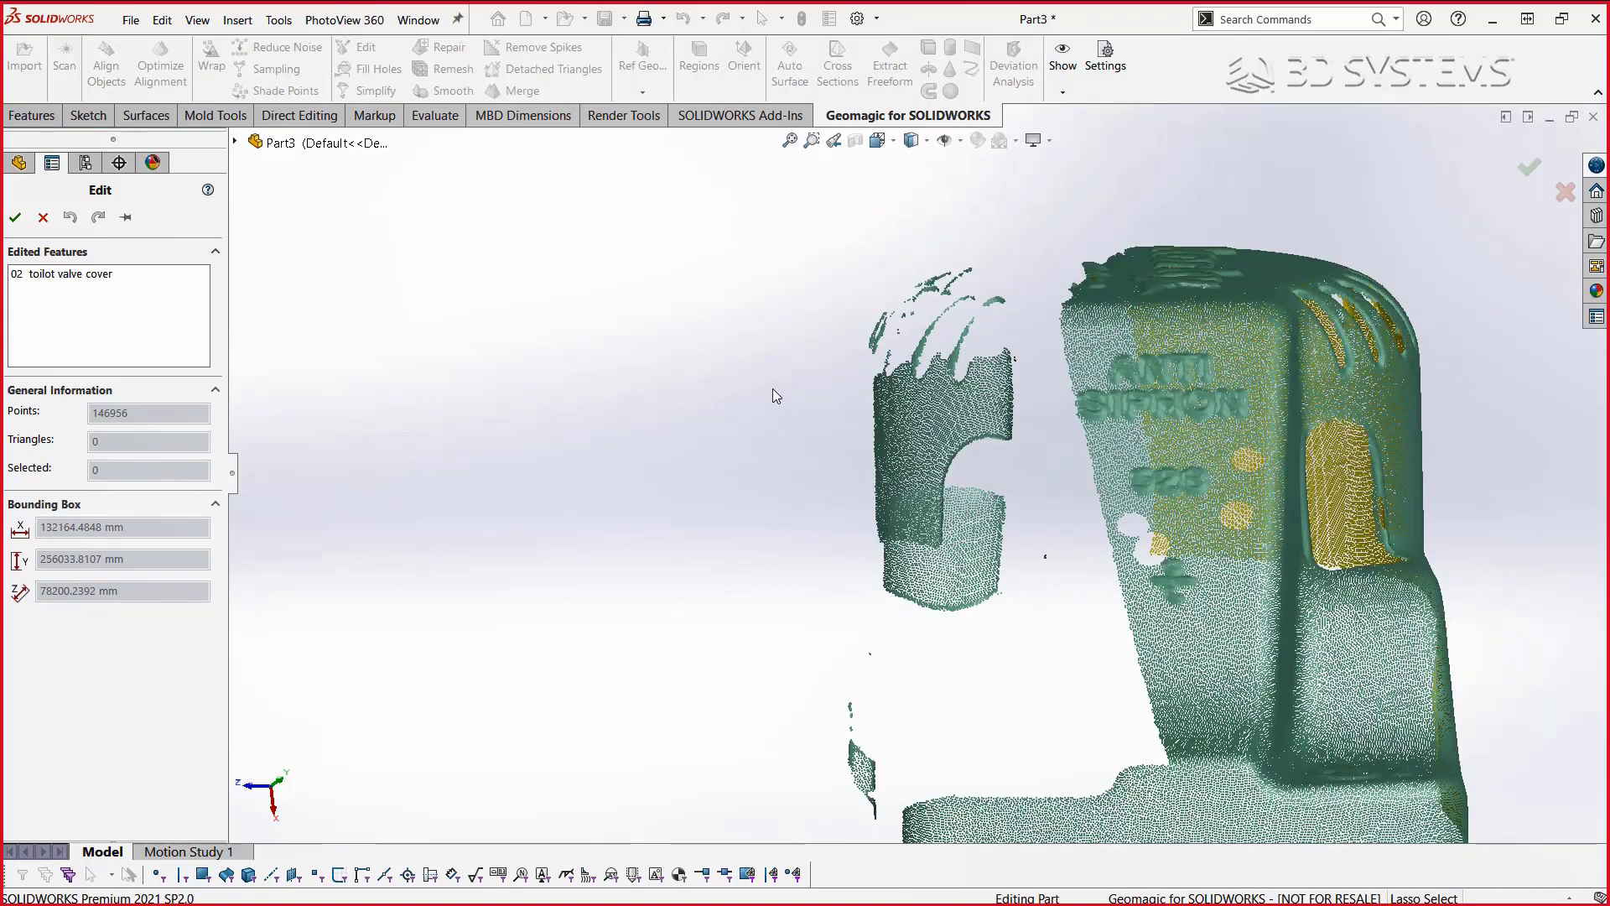
right_click(772, 390)
left_click(788, 366)
left_click_drag(775, 370, 1002, 618)
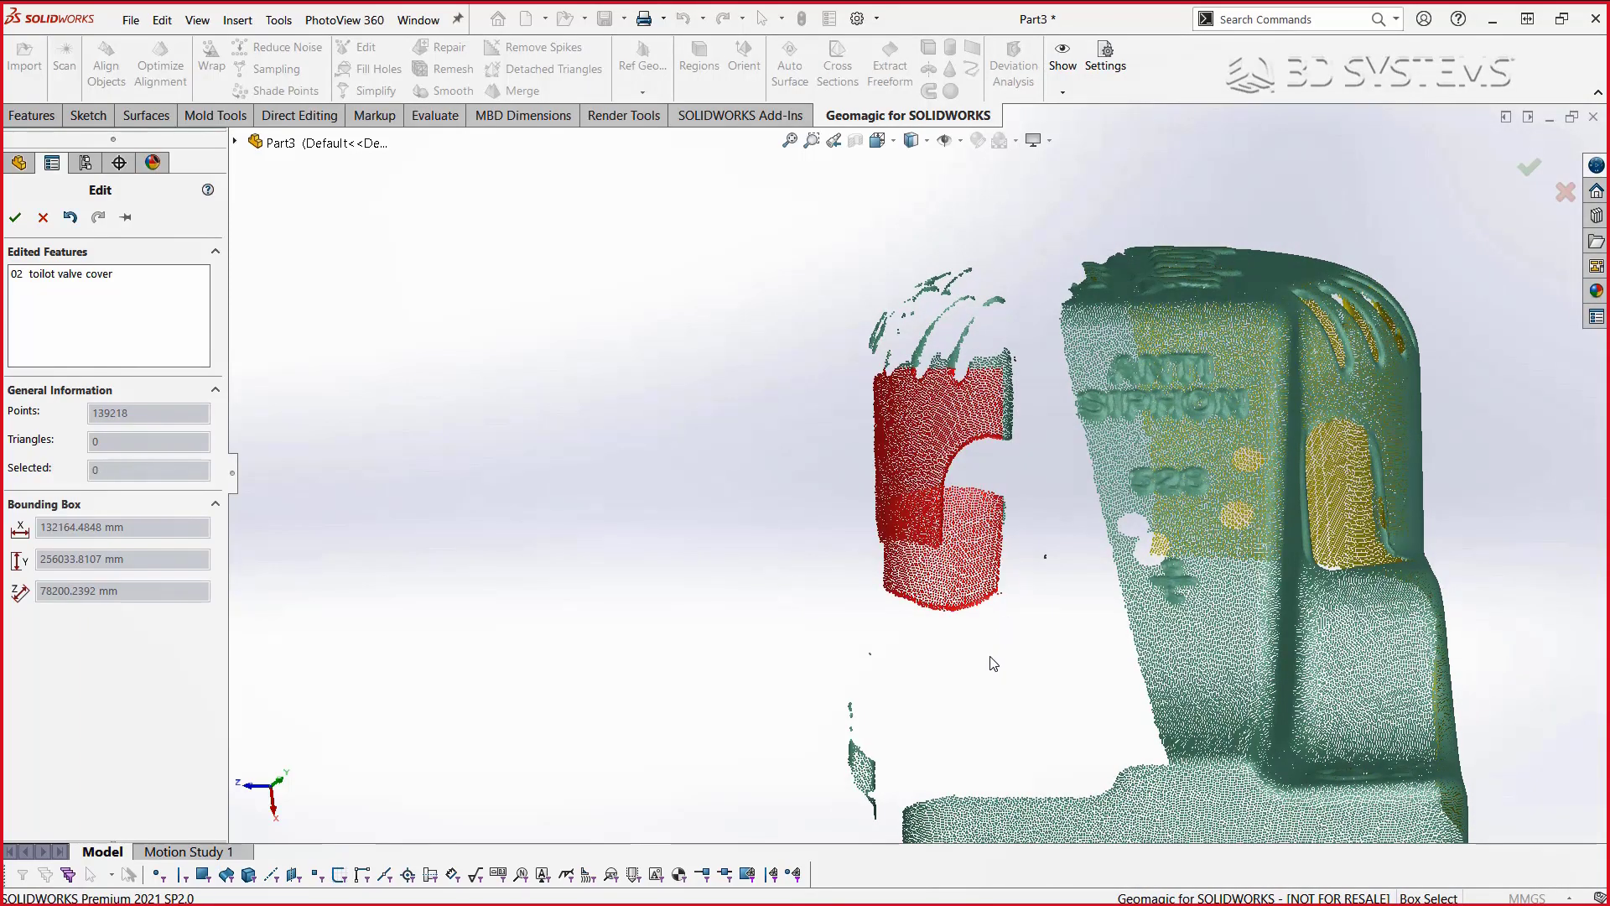
key("Delete")
scroll(906, 490, "up", 3)
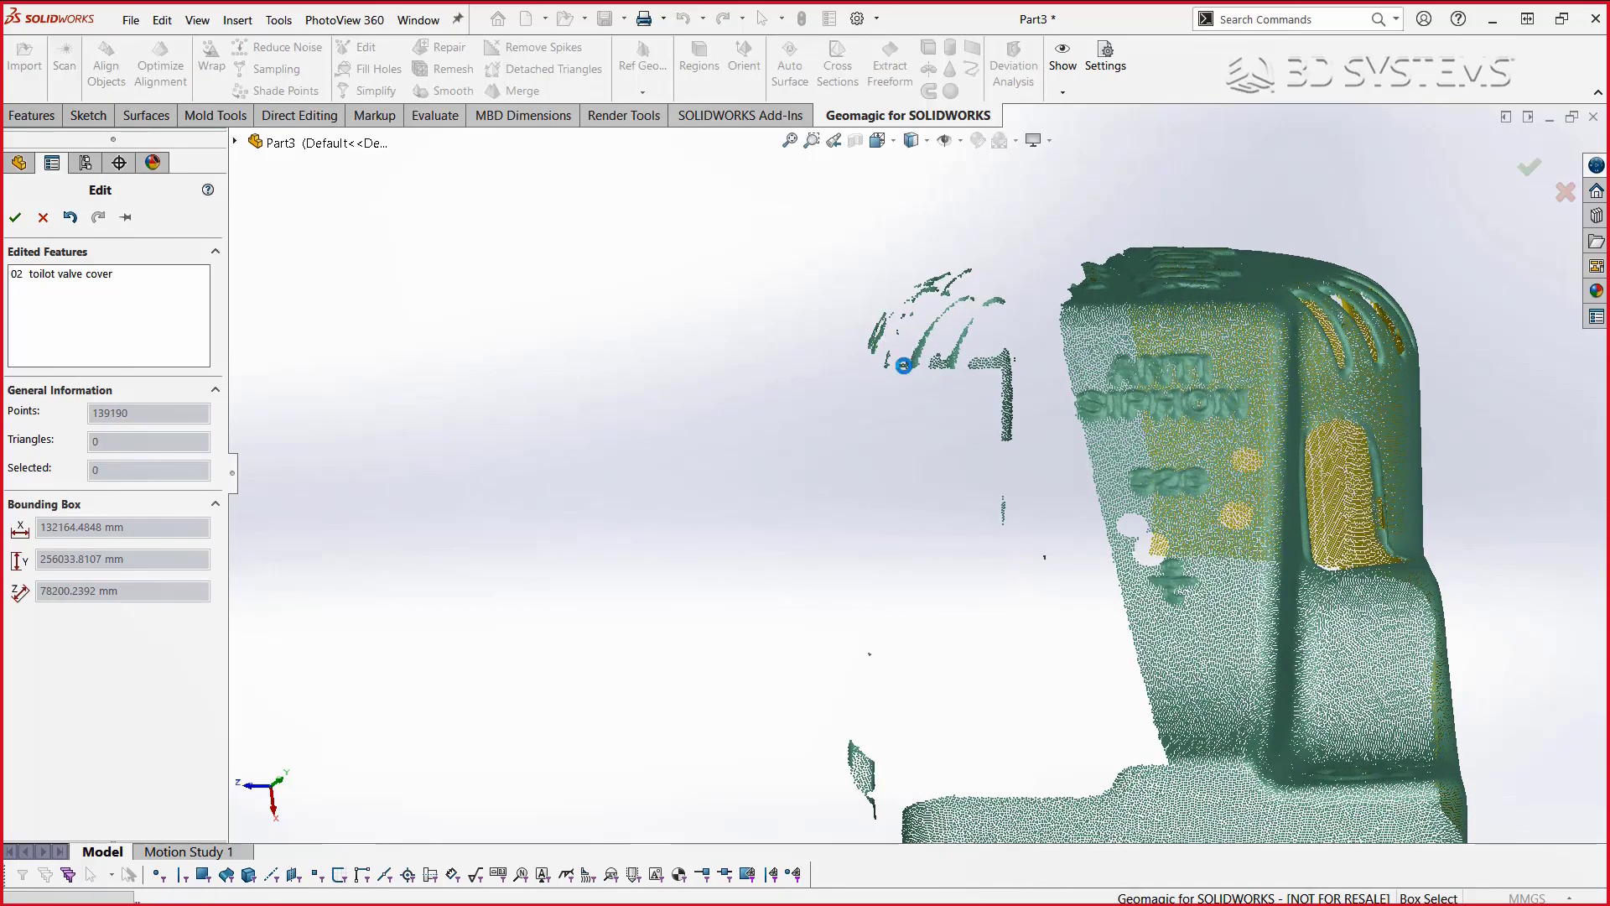
scroll(899, 433, "up", 3)
mouse_move(899, 436)
middle_mouse_down()
mouse_move(933, 461)
mouse_move(891, 461)
middle_mouse_up()
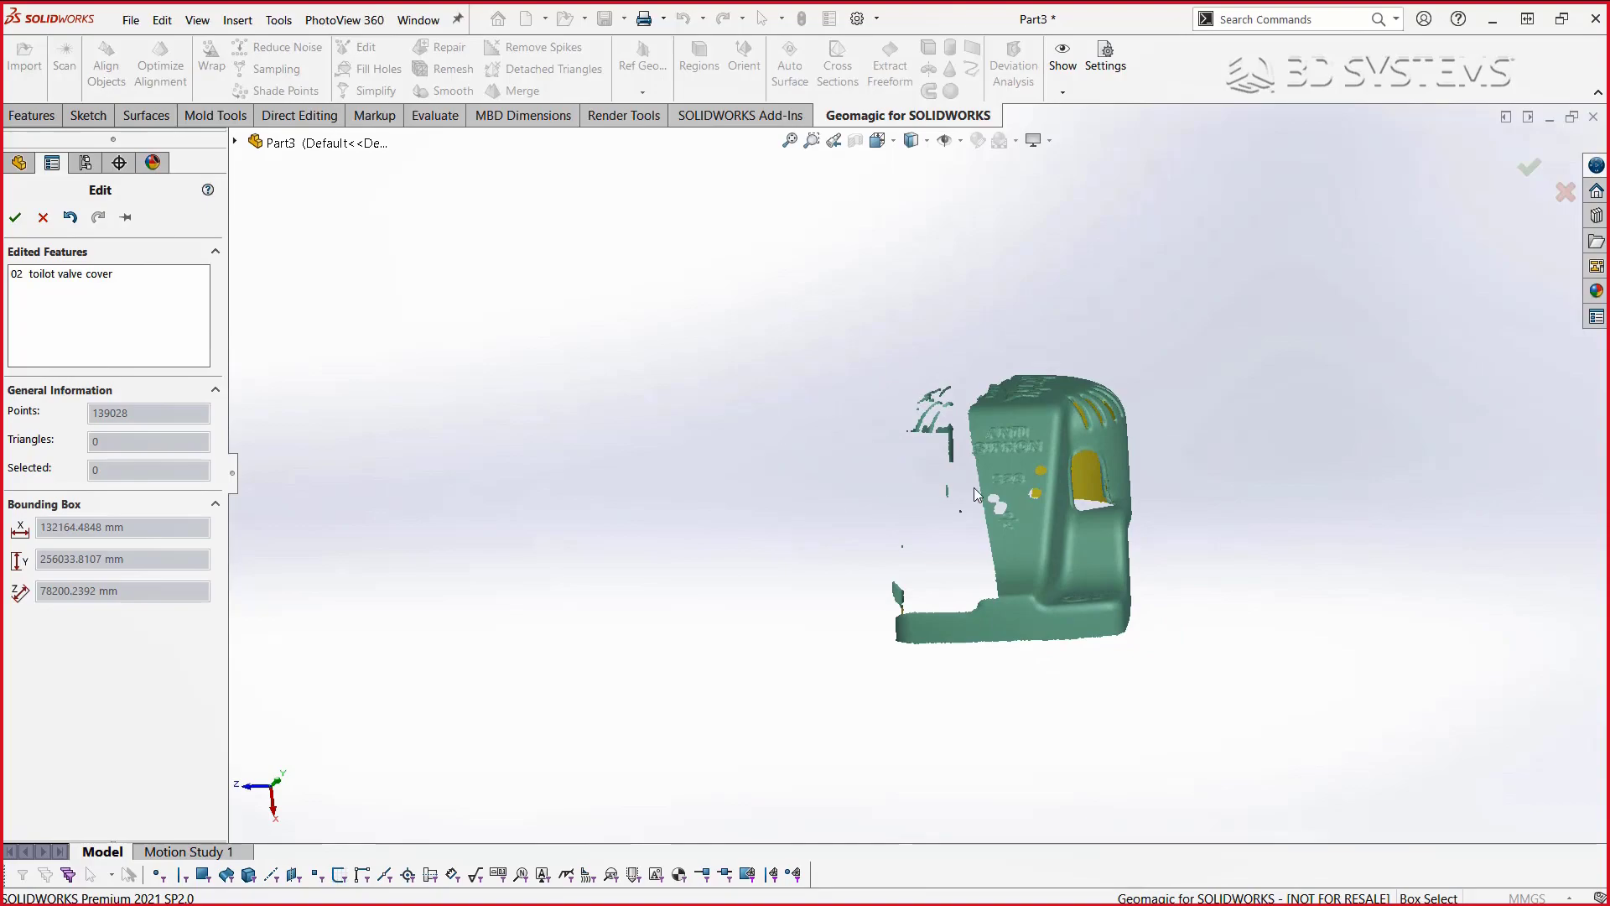
scroll(973, 487, "down", 2)
scroll(974, 486, "down", 3)
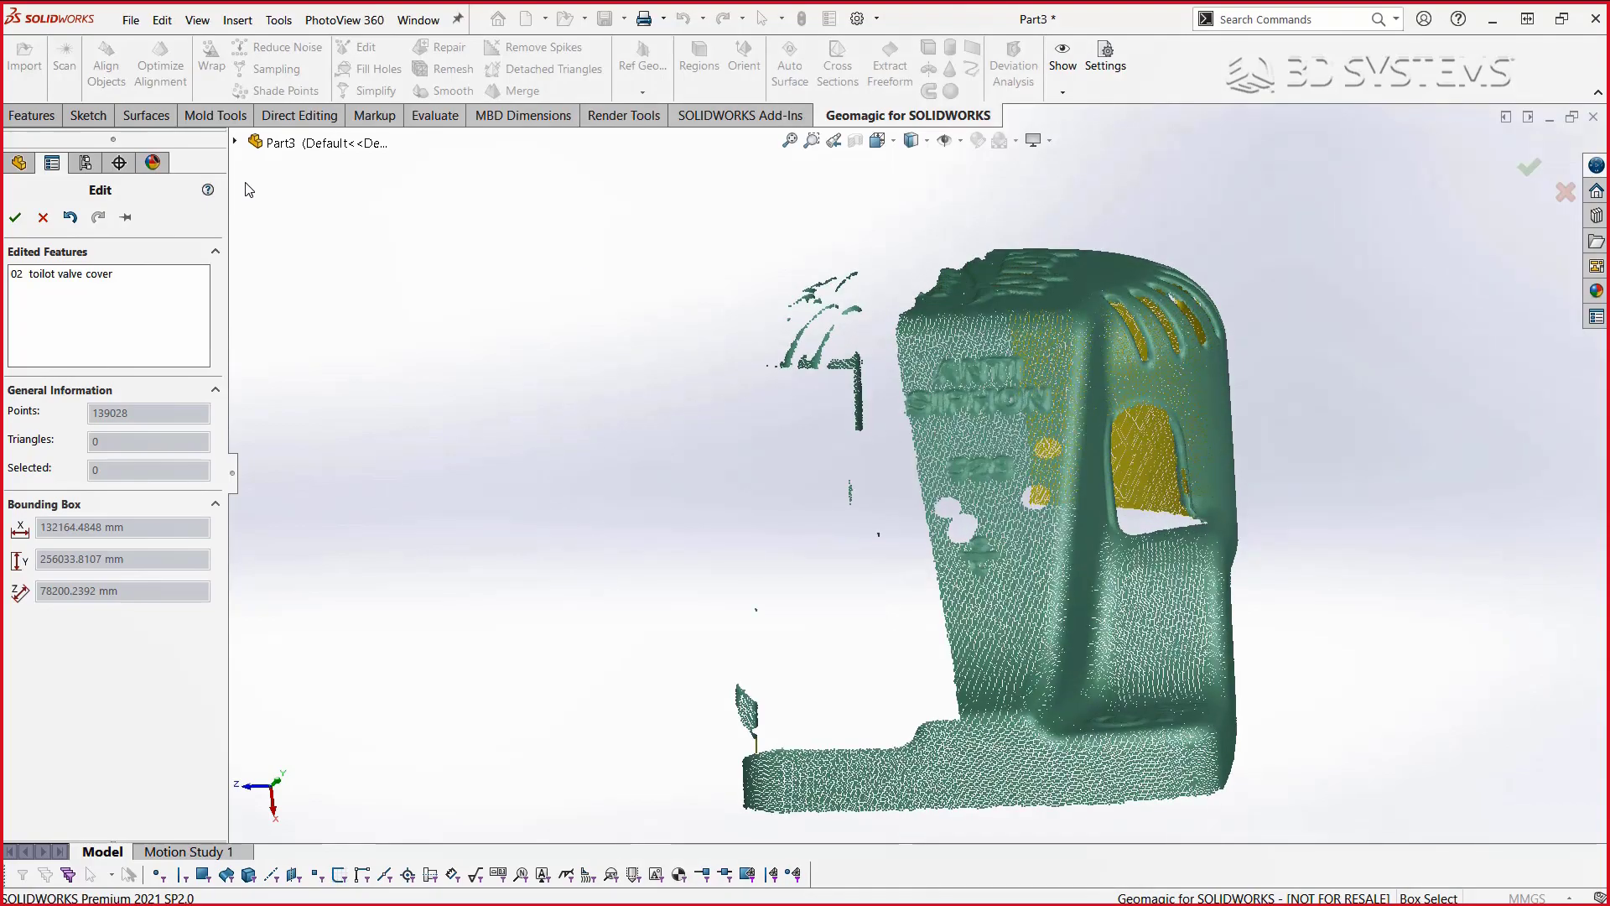
left_click(14, 218)
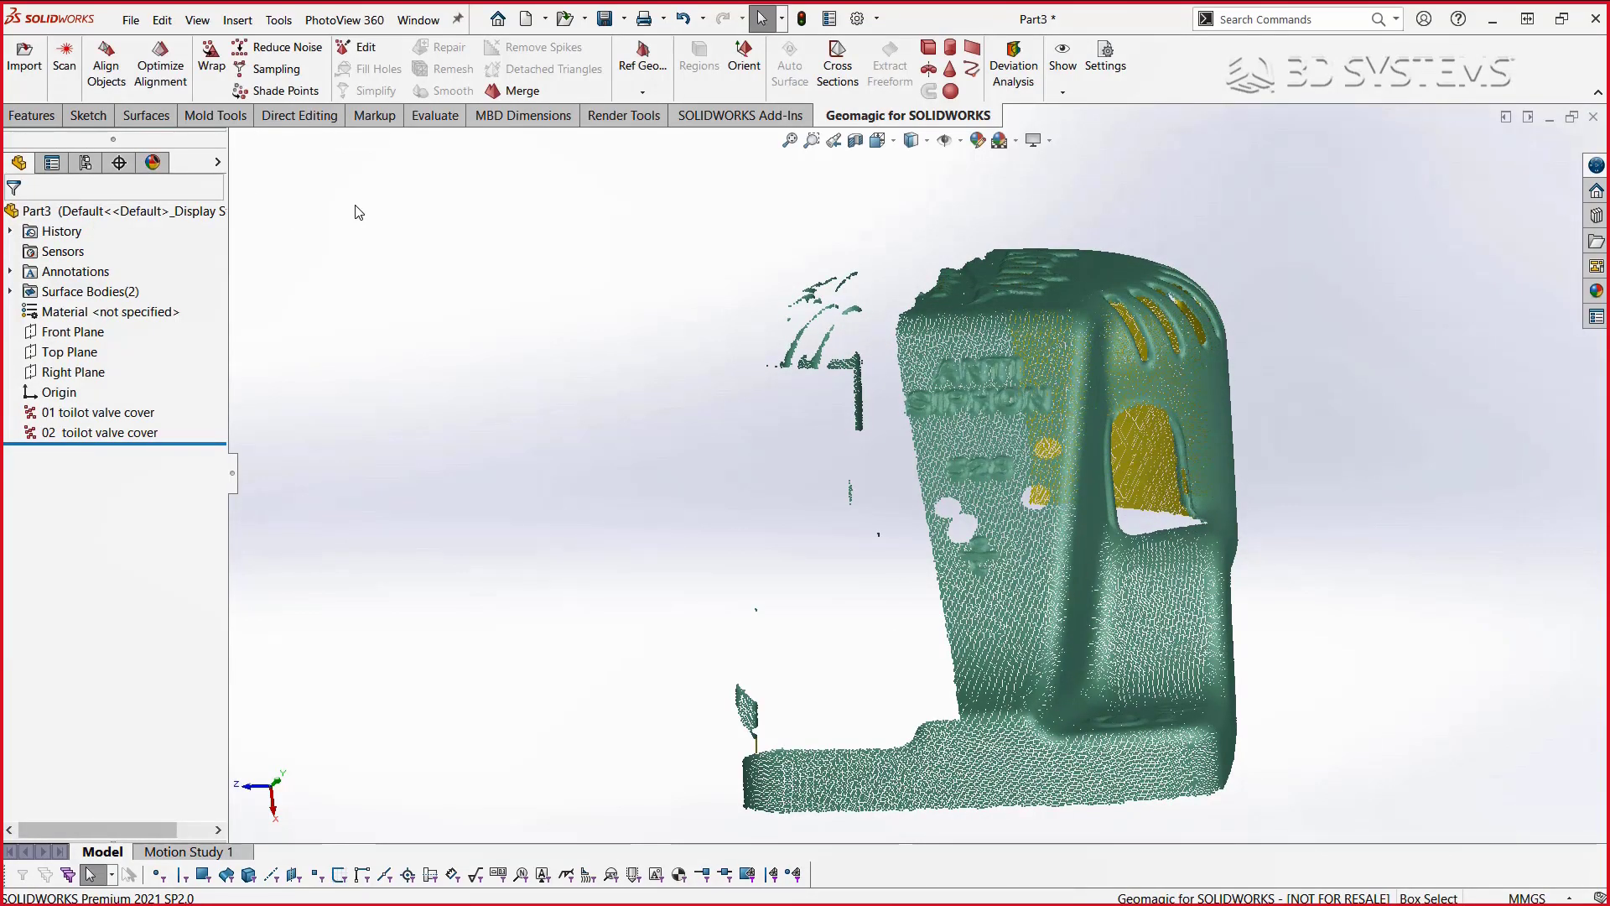
- Set up sampling of the 02 scan with a 40% percentage target
left_click(276, 69)
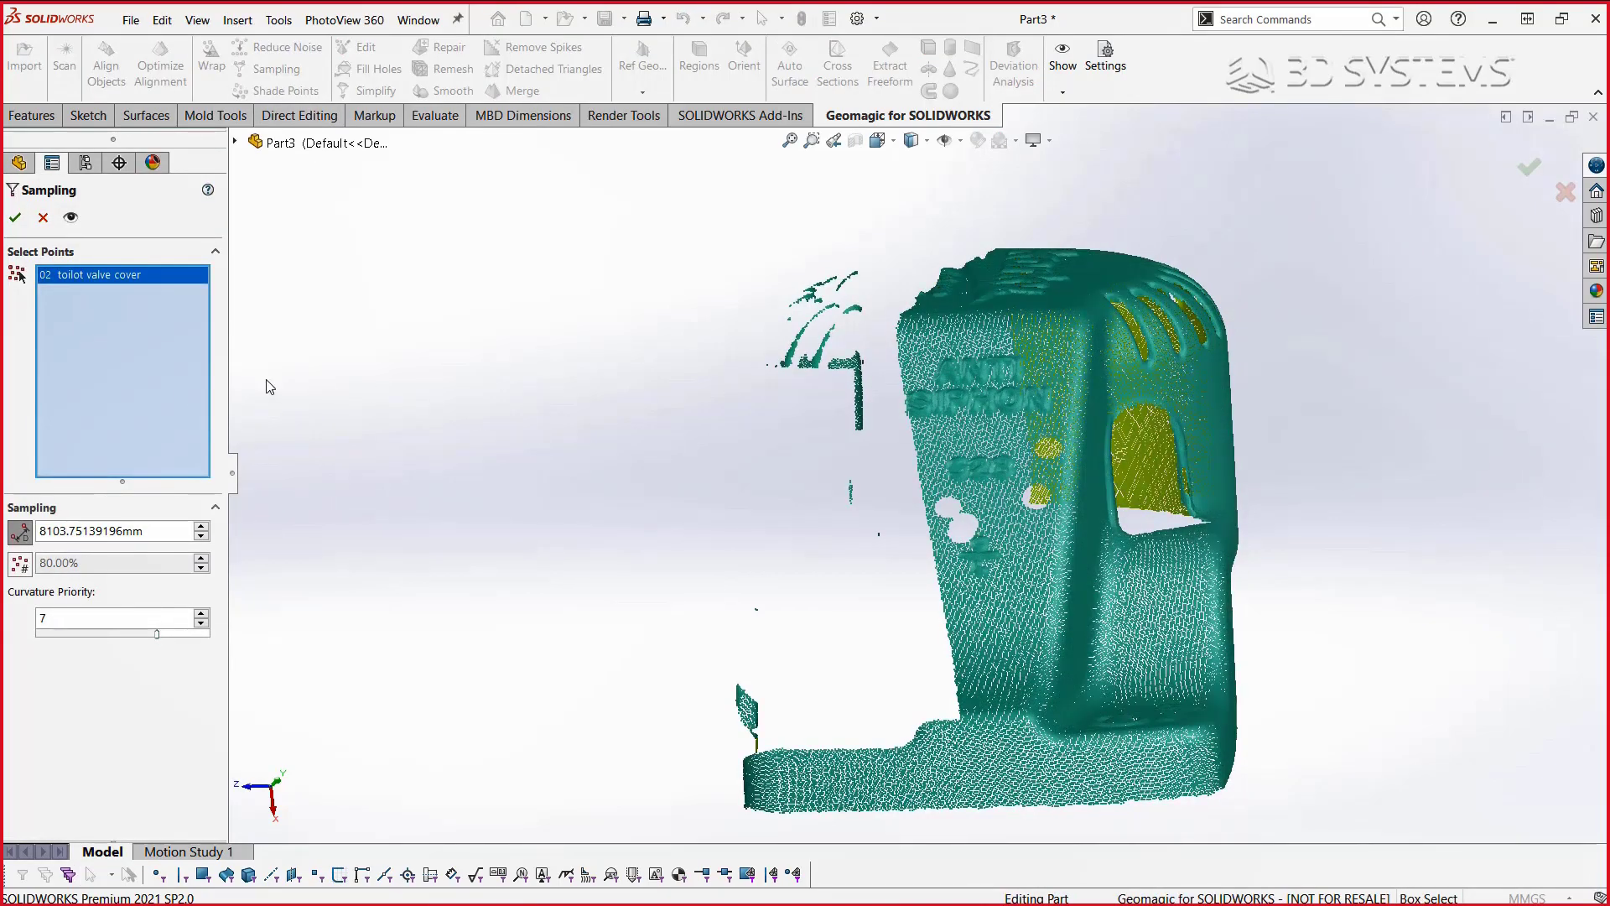
left_click(19, 563)
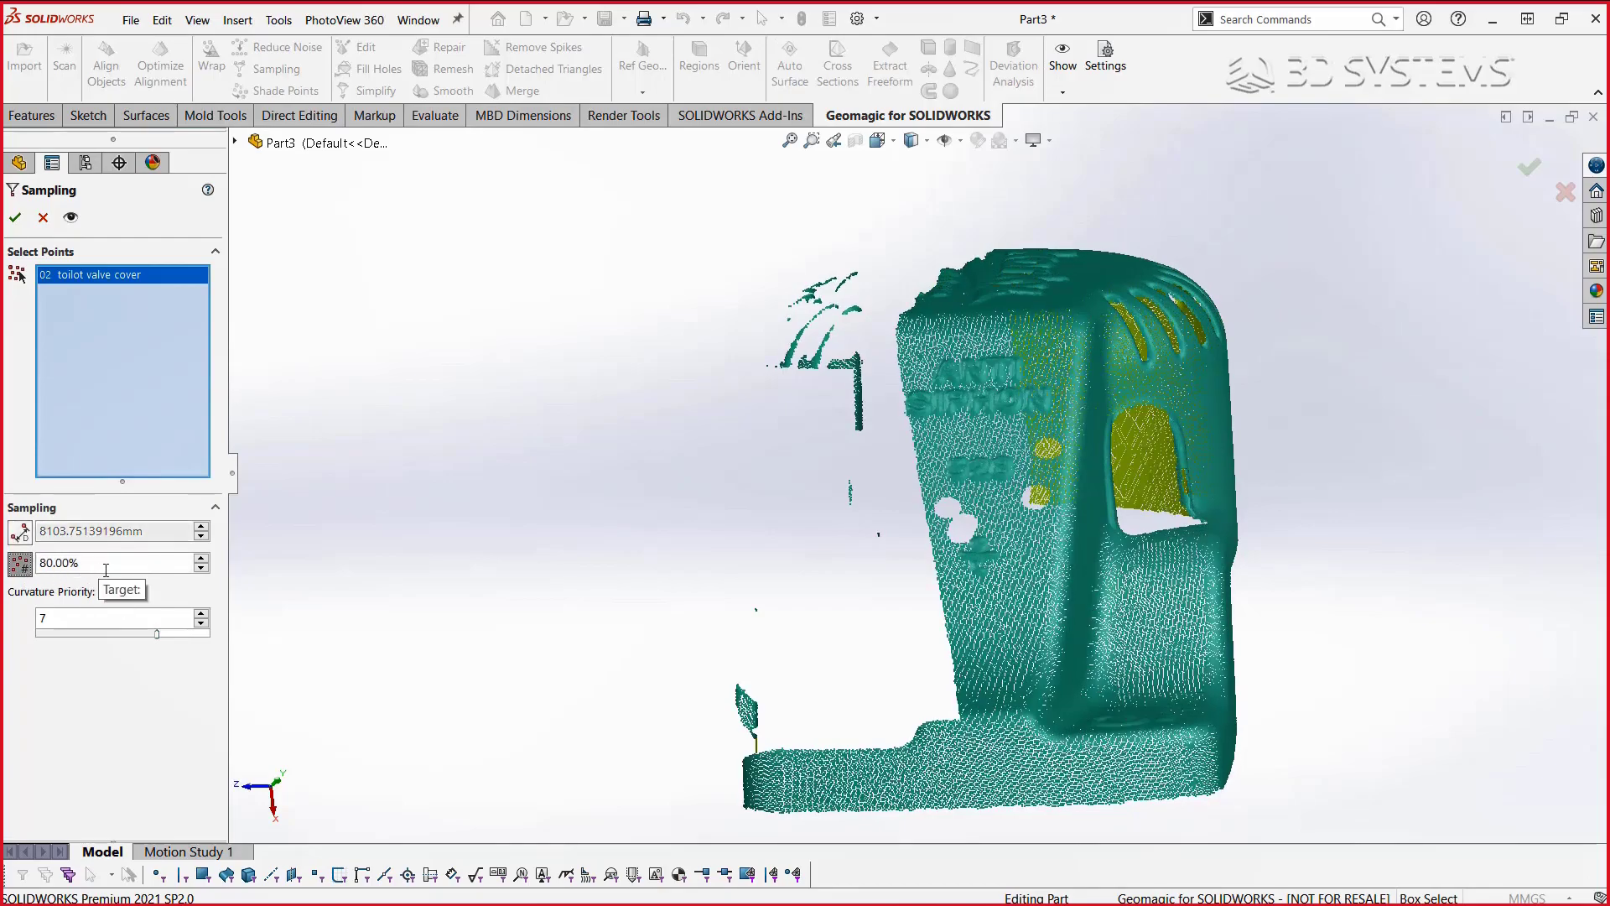
left_click(106, 571)
type("40")
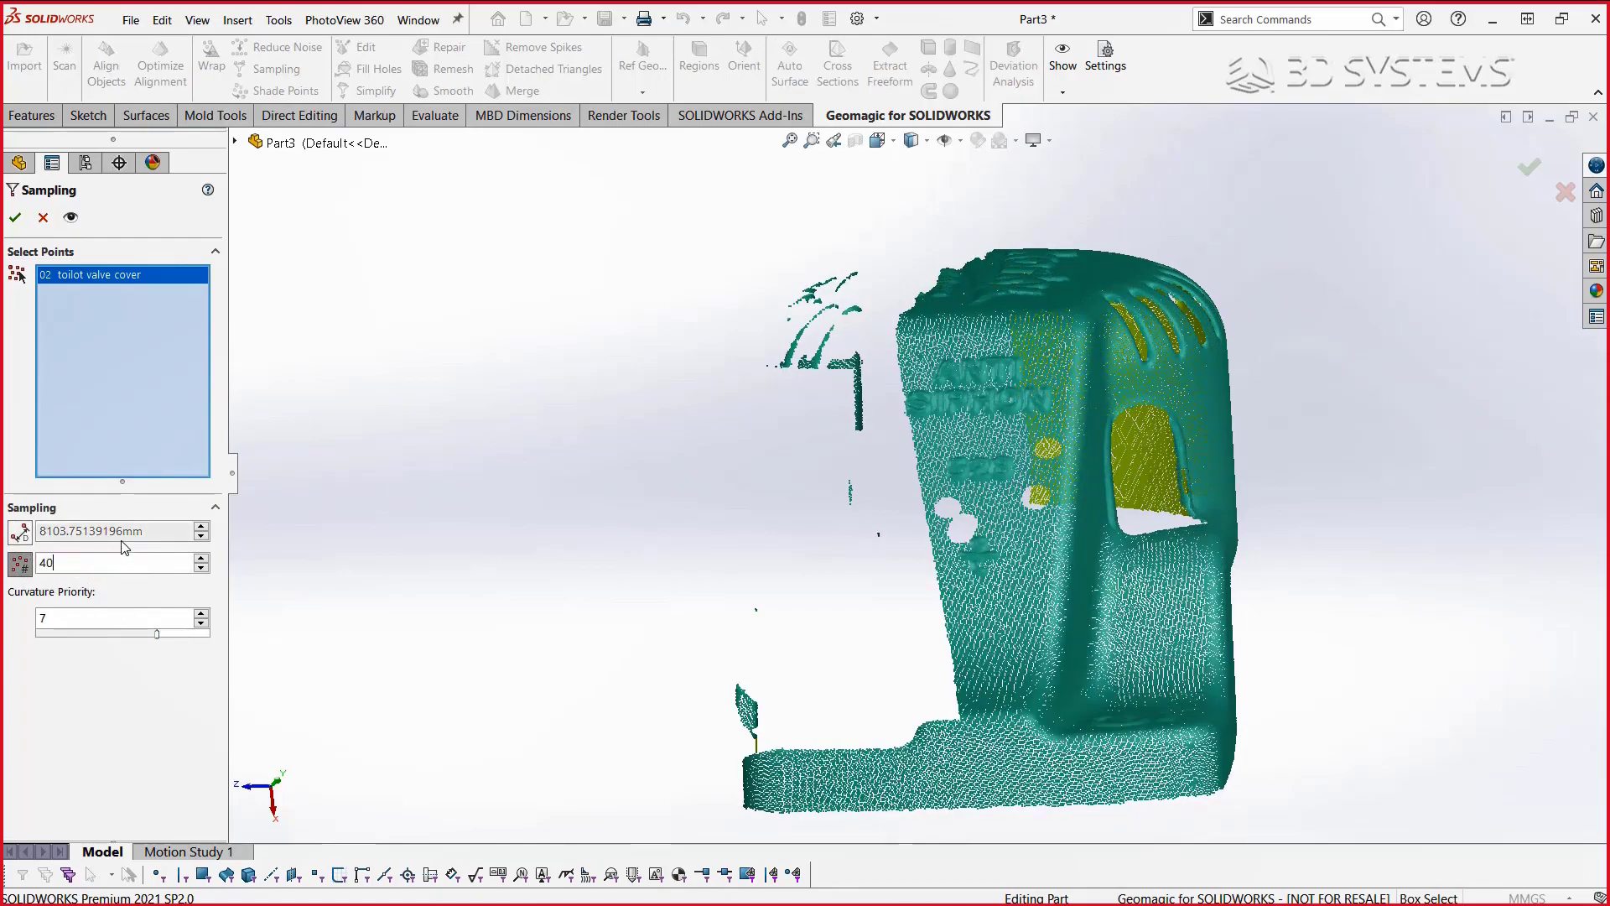
left_click(78, 216)
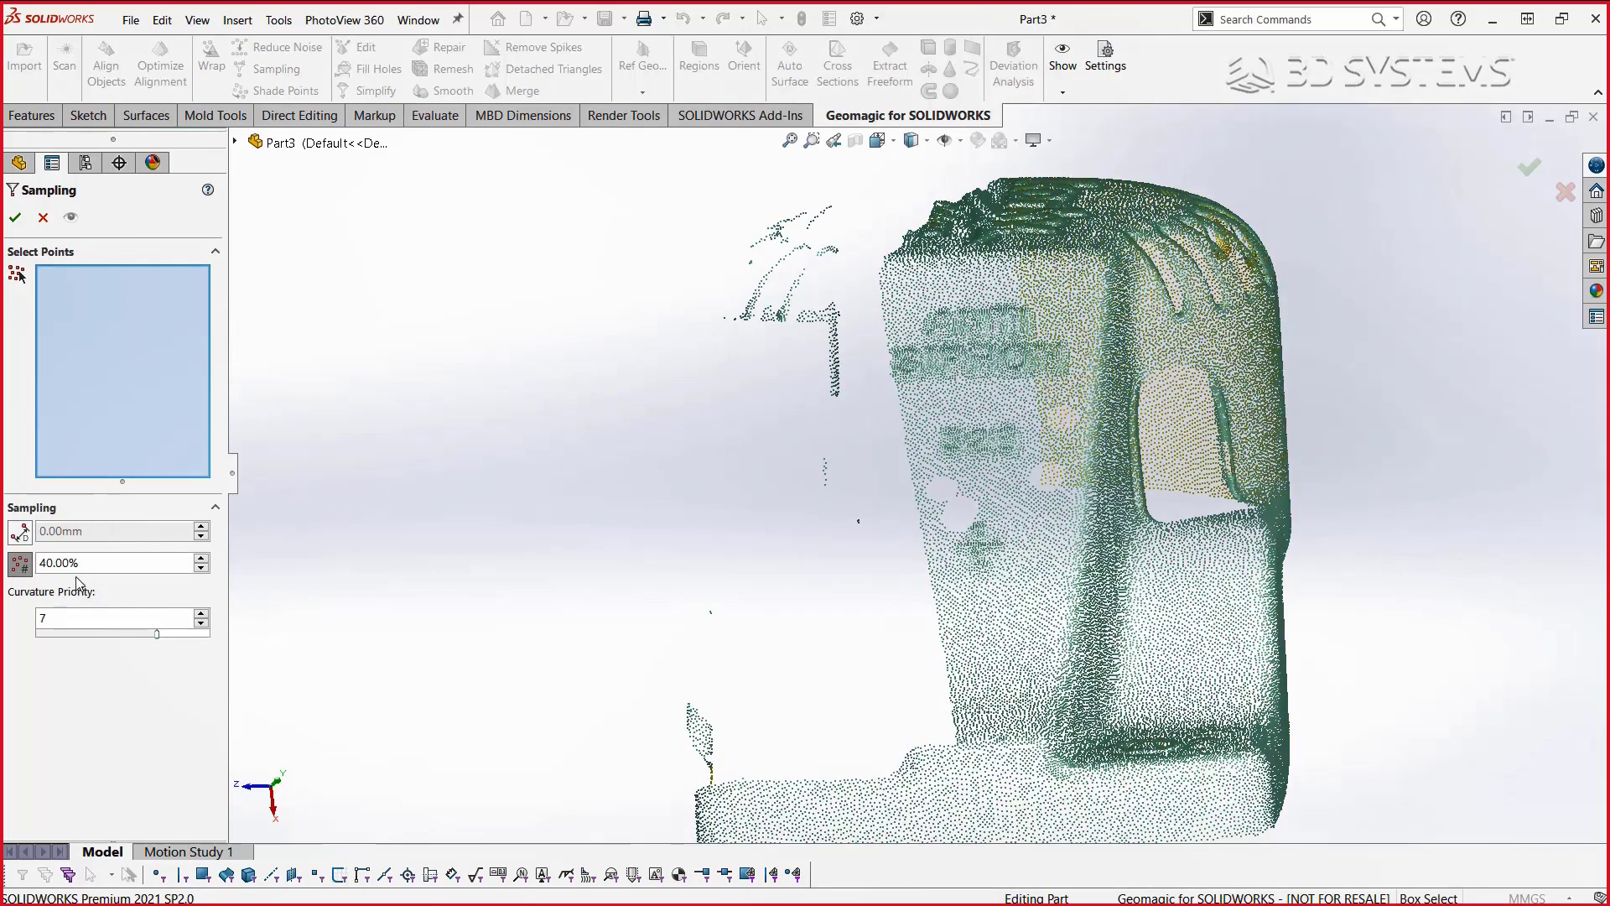
- Cancel the sampling unapplied and zoom out to show both scan bodies
left_click(90, 571)
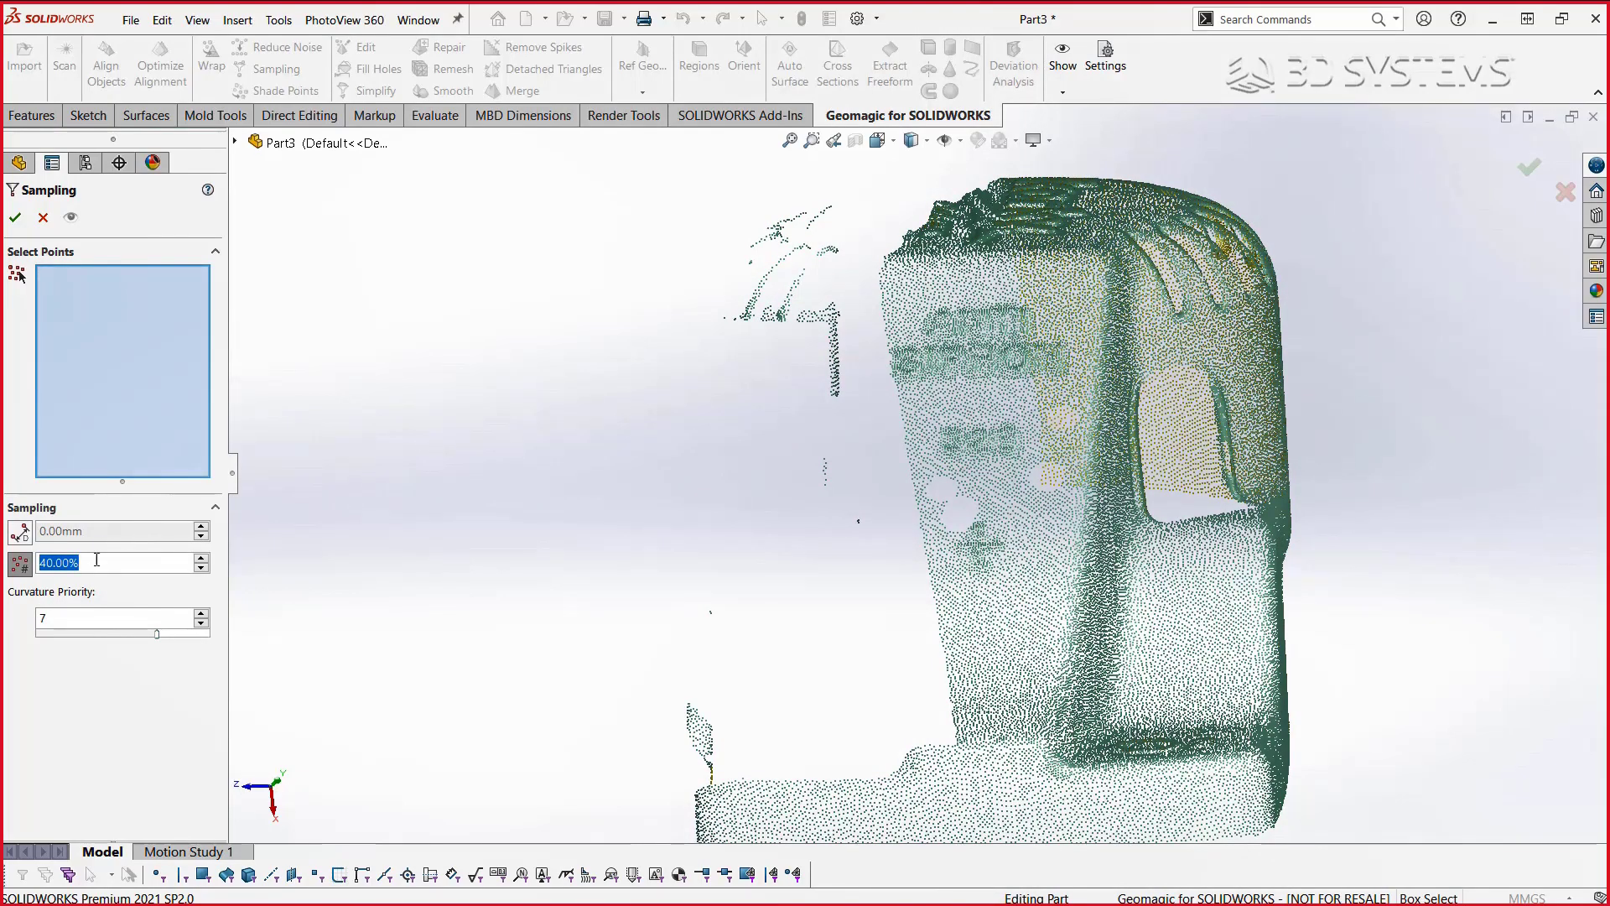
left_click(1022, 395)
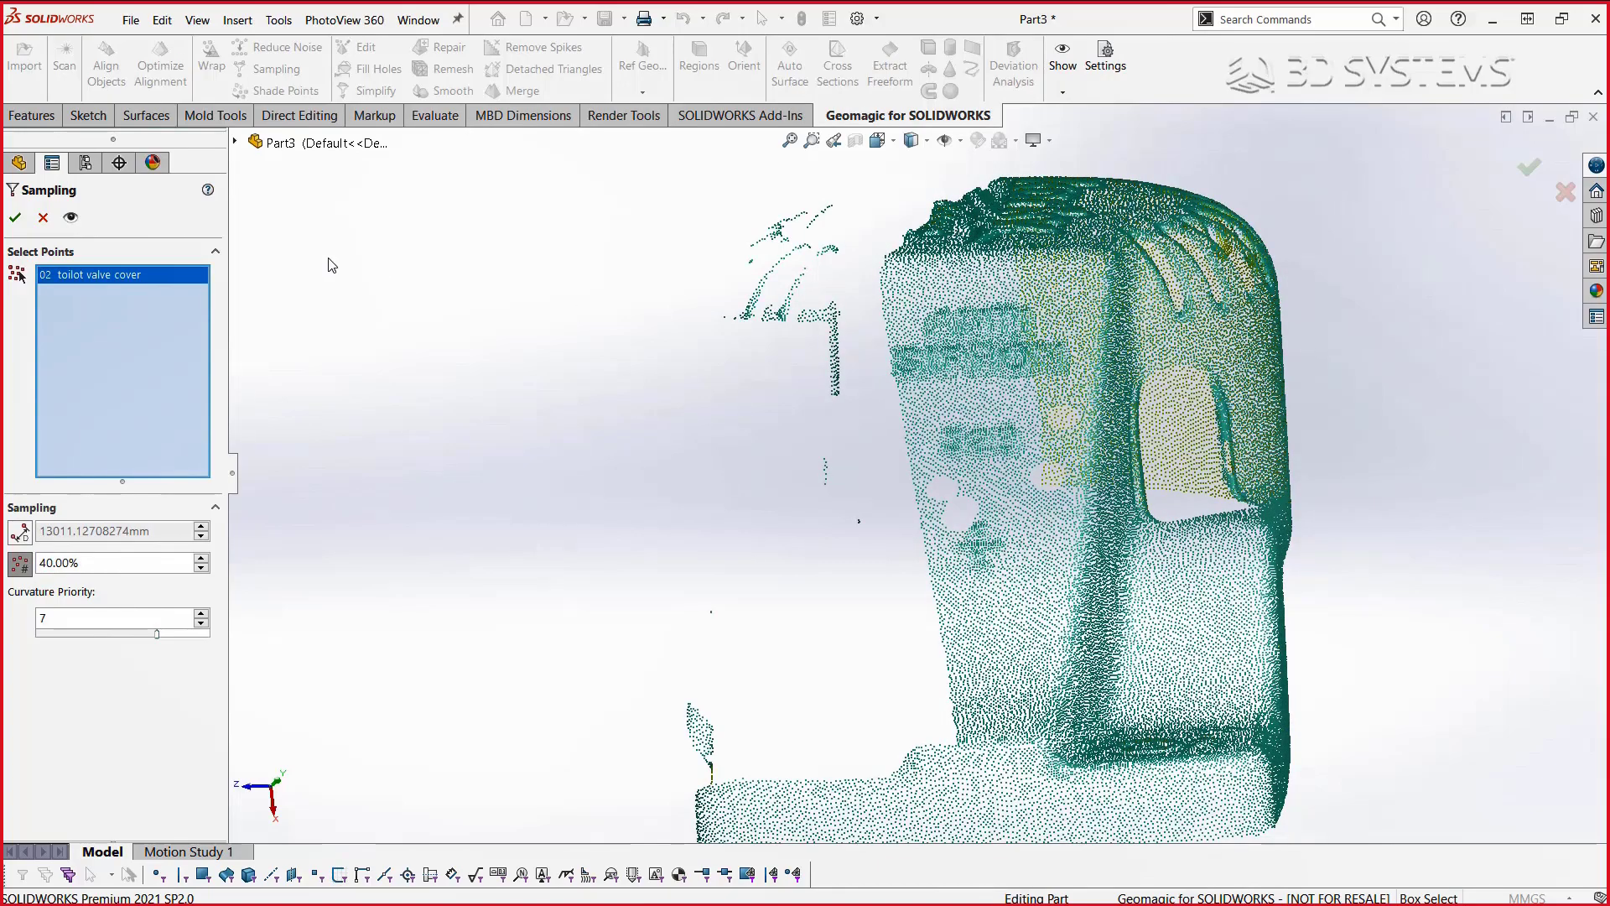
left_click(71, 219)
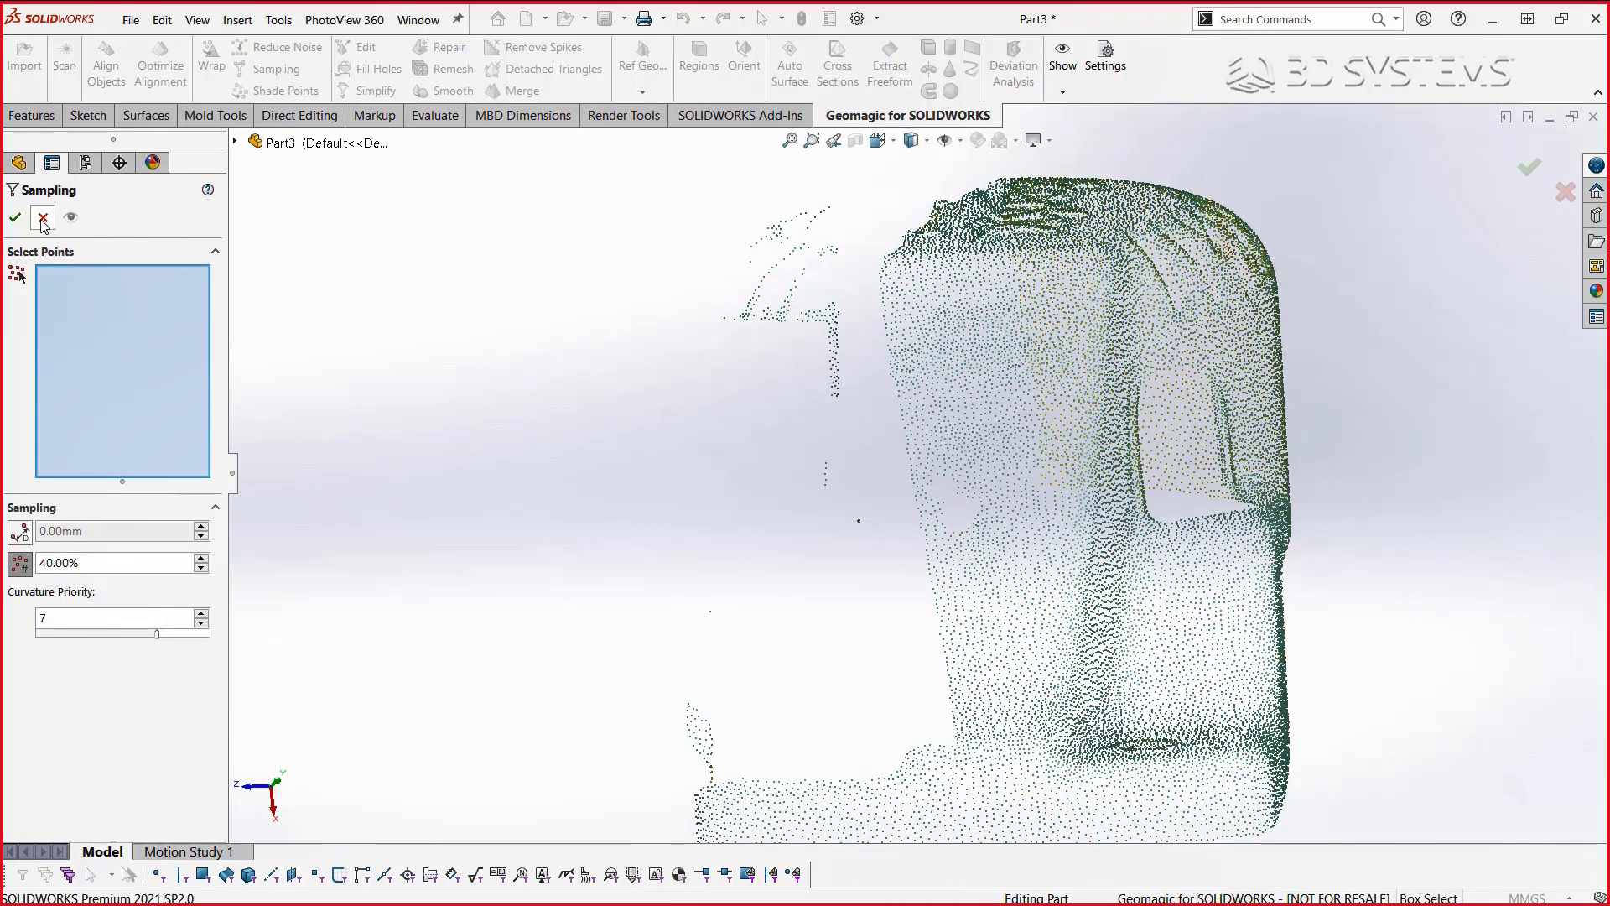
left_click(42, 220)
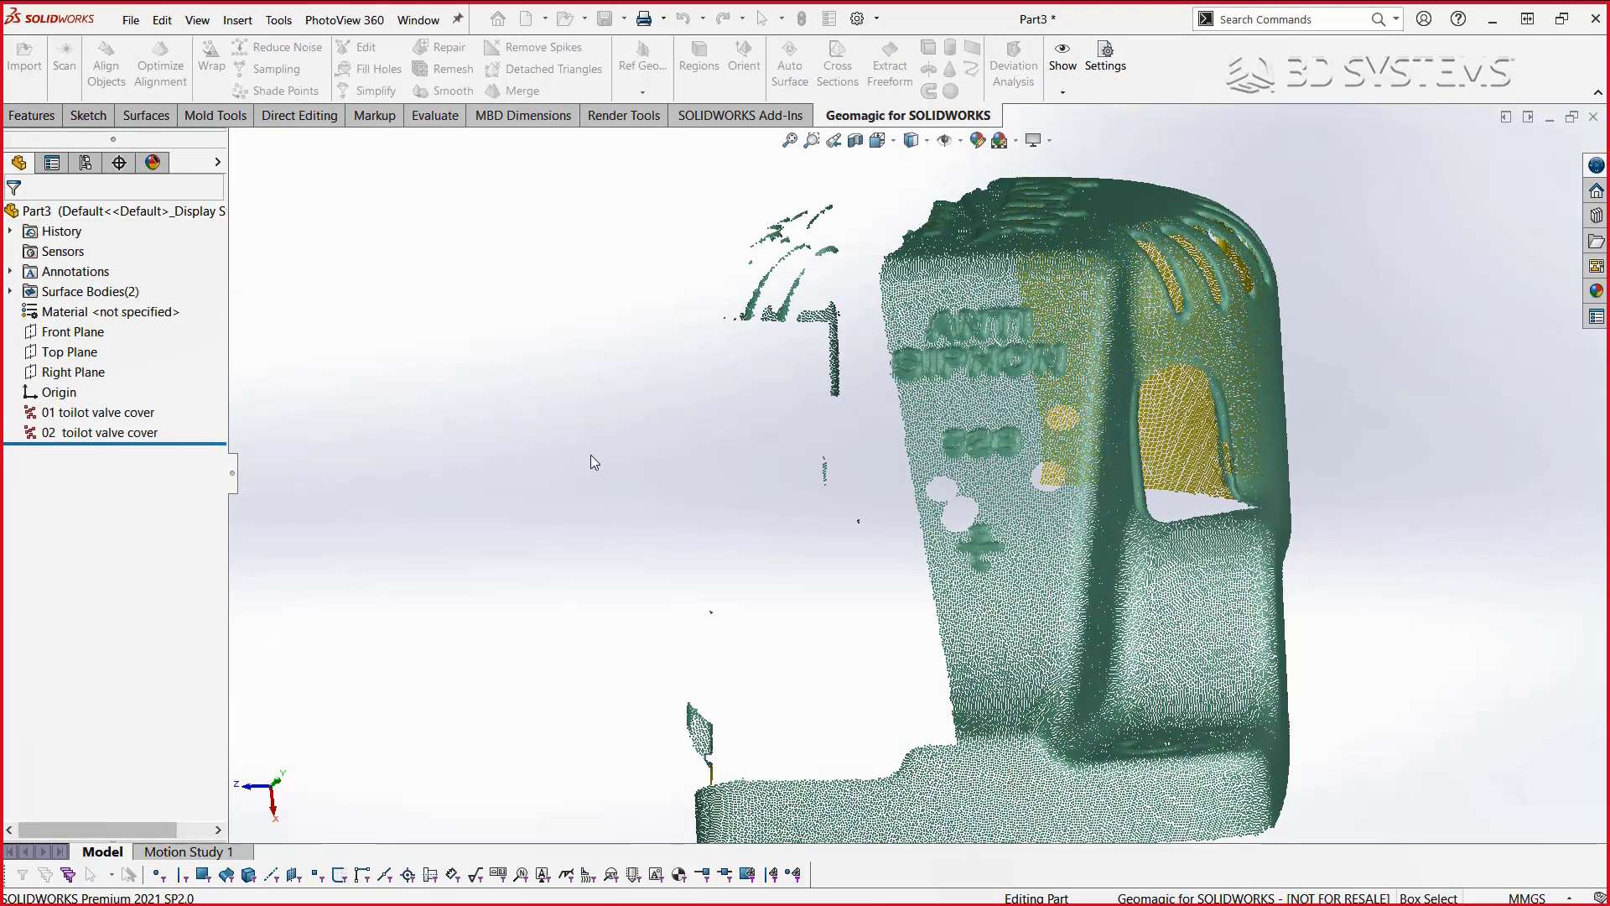
scroll(671, 554, "up", 10)
mouse_move(746, 646)
middle_mouse_down()
mouse_move(777, 676)
mouse_move(978, 553)
mouse_move(642, 601)
middle_mouse_up()
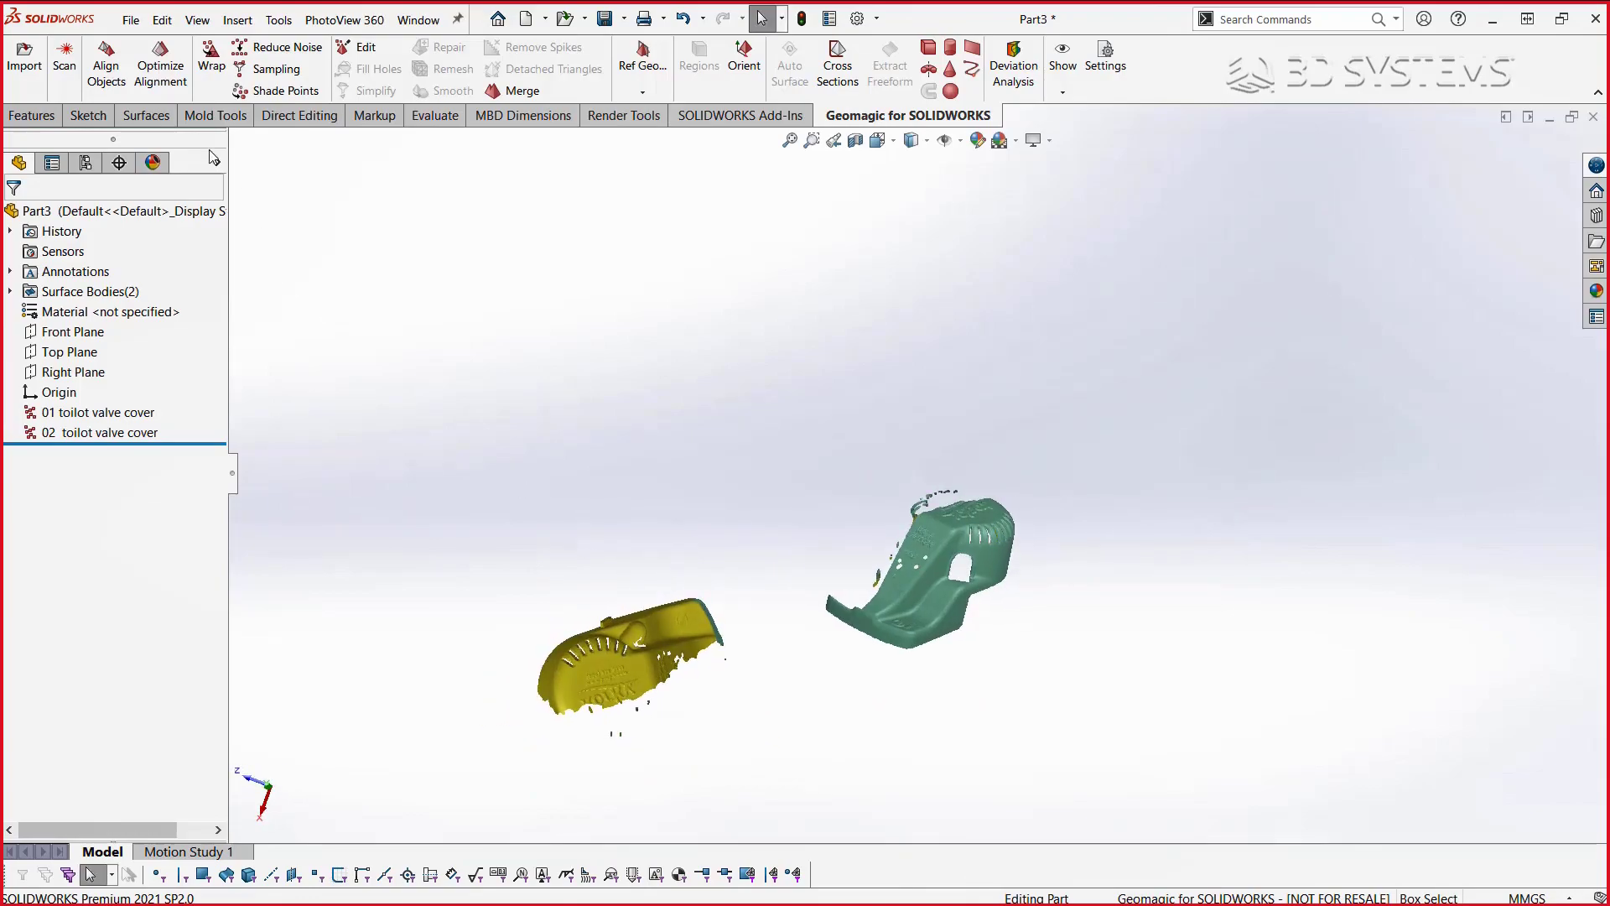
- Start Align Objects on the 01 and 02 toilot valve cover scans using Pick Point Pairs
left_click(105, 66)
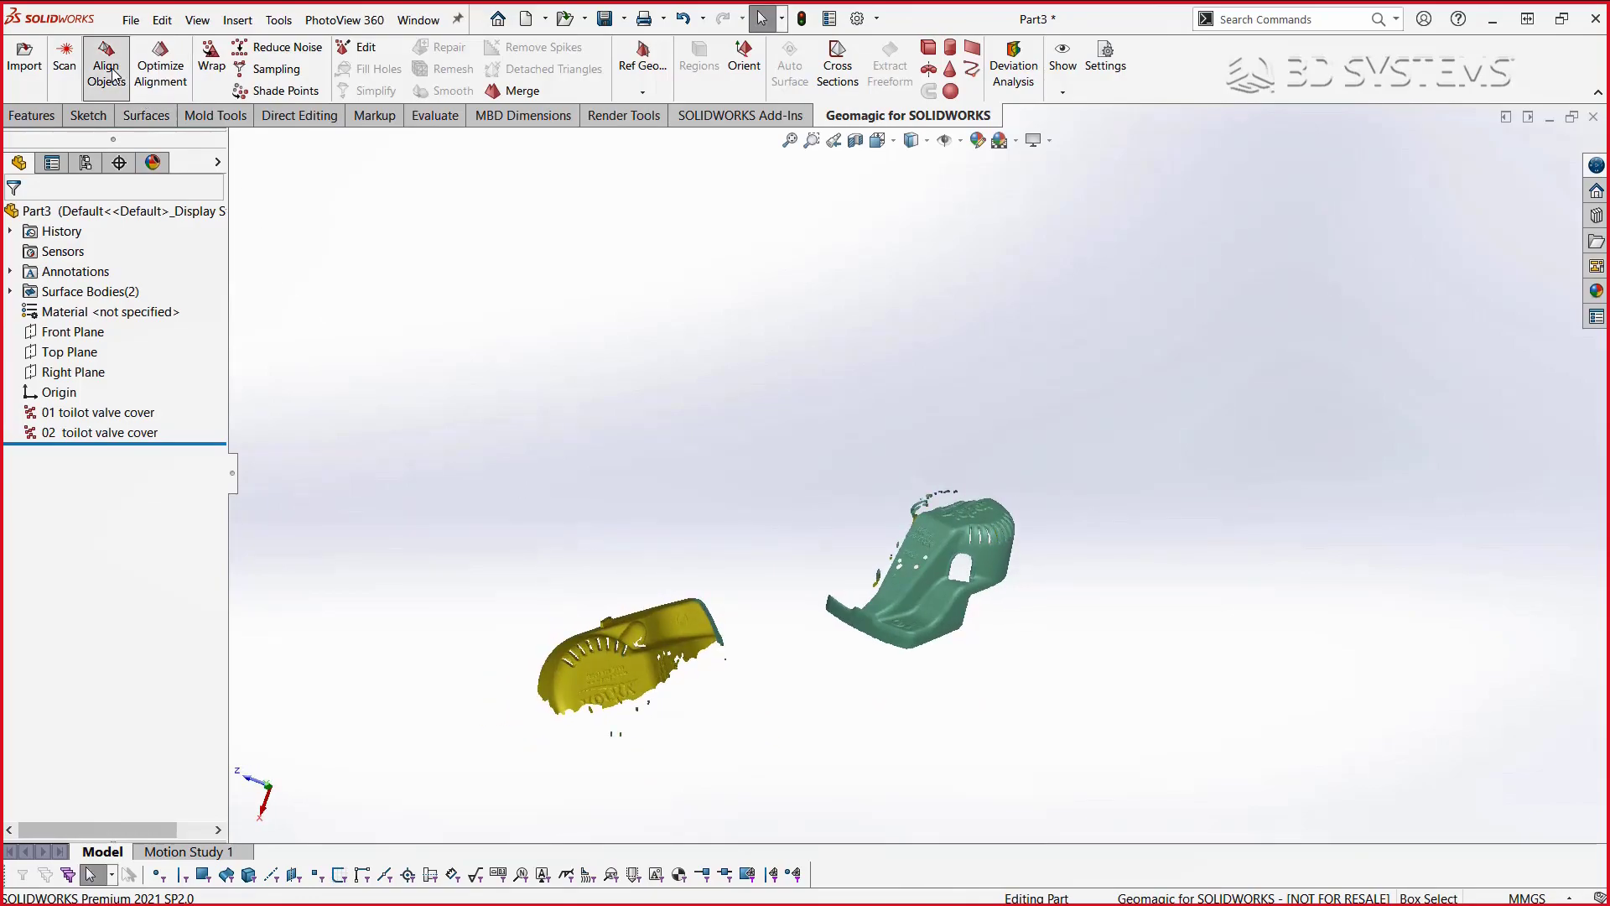
left_click(654, 652)
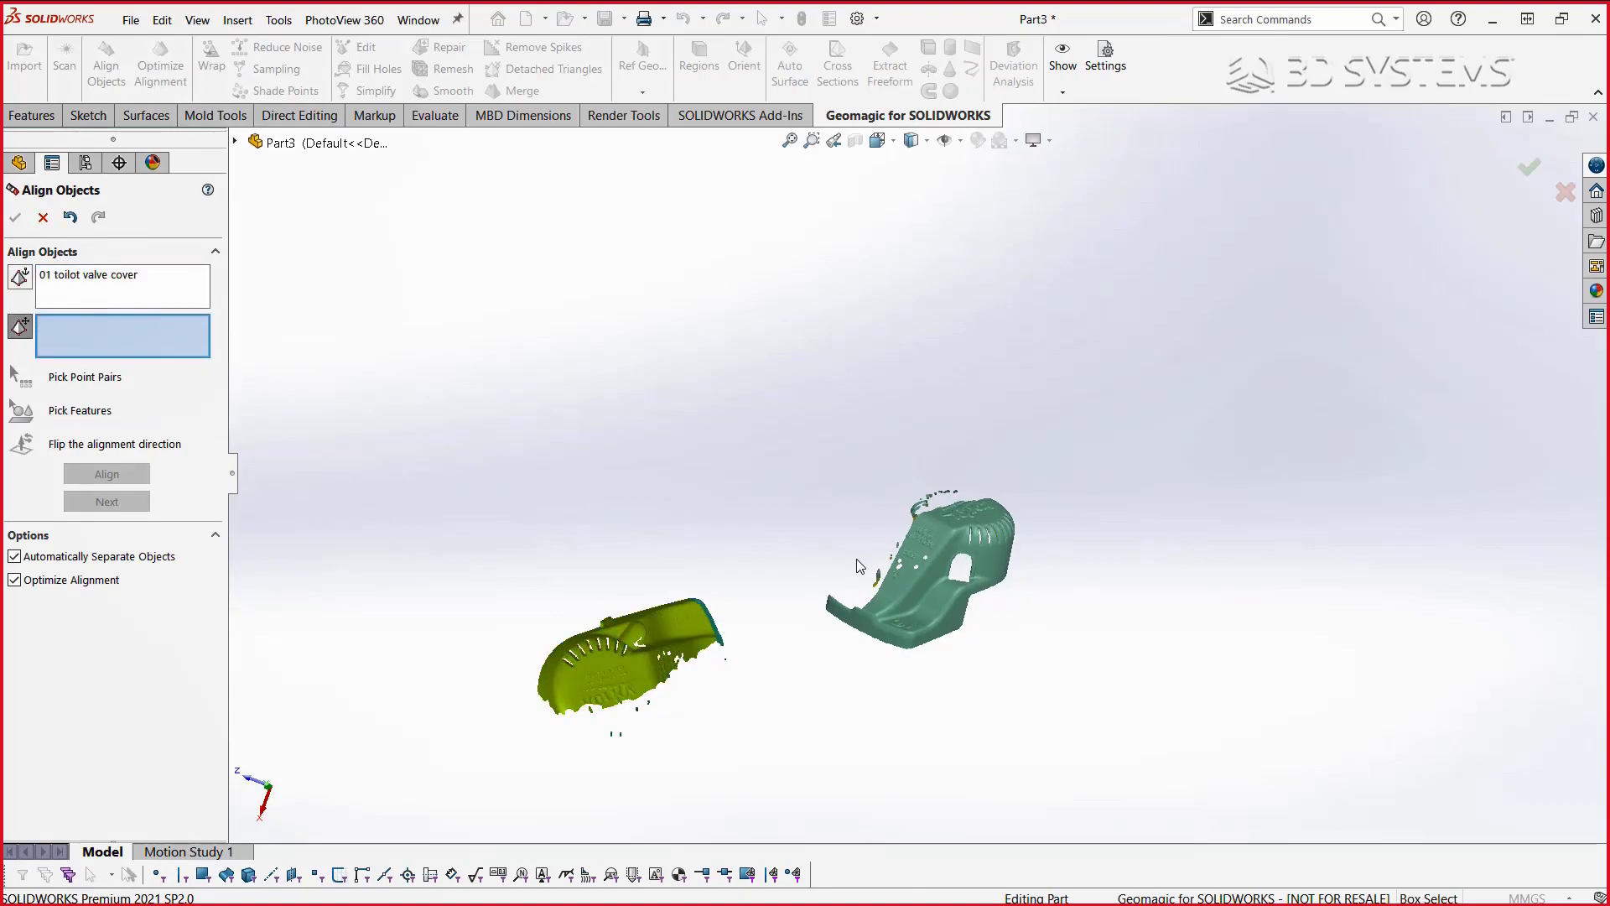
left_click(928, 565)
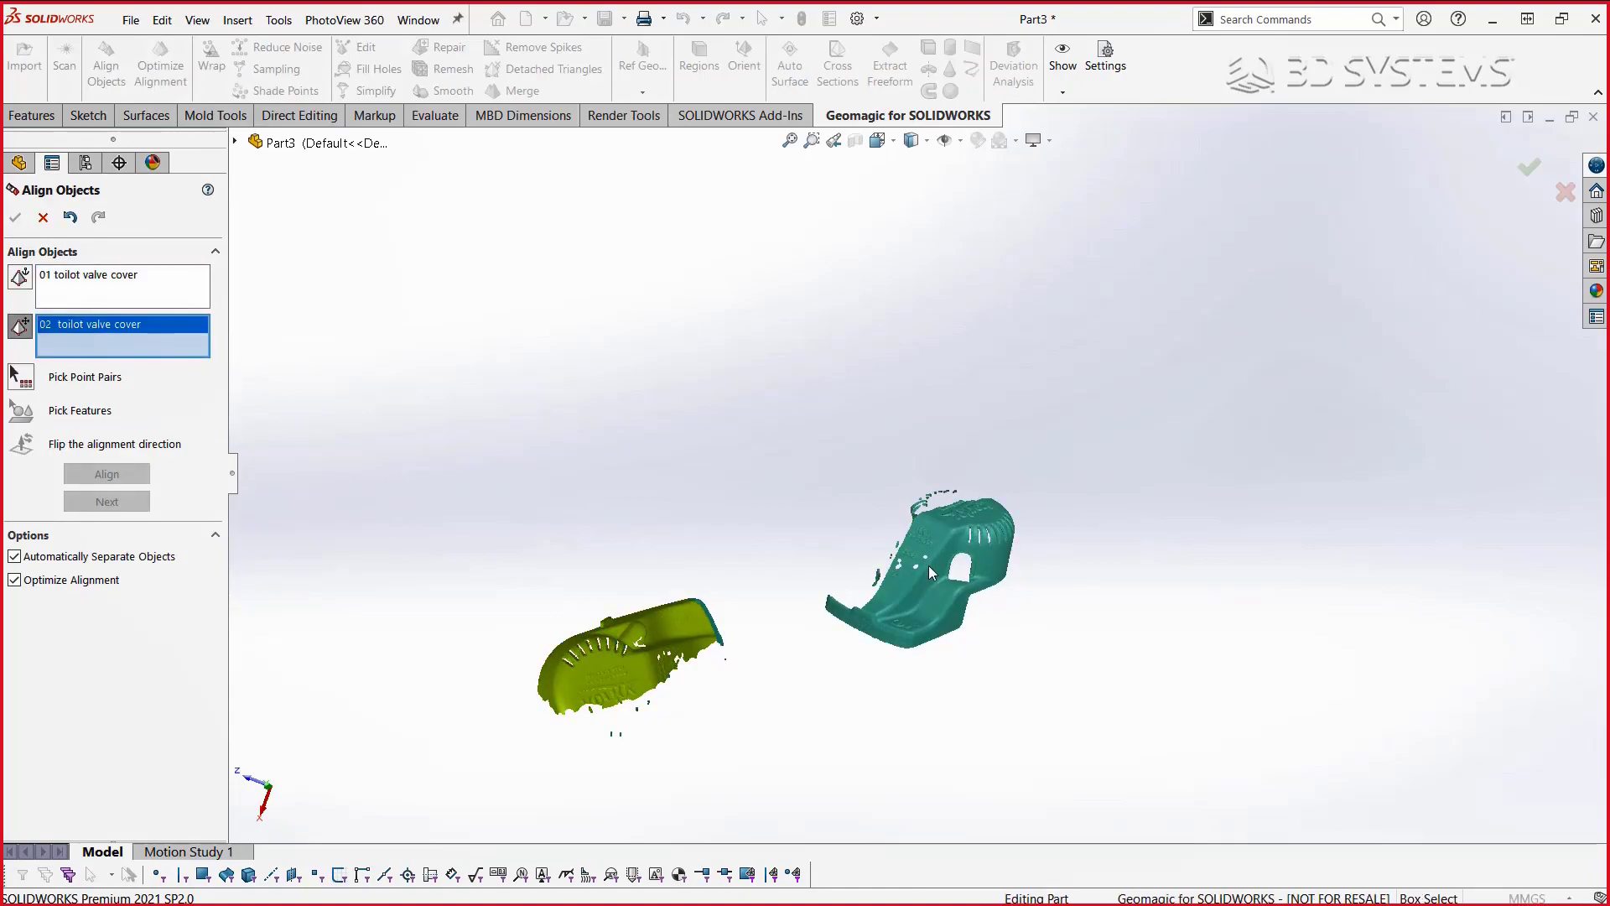
left_click(21, 376)
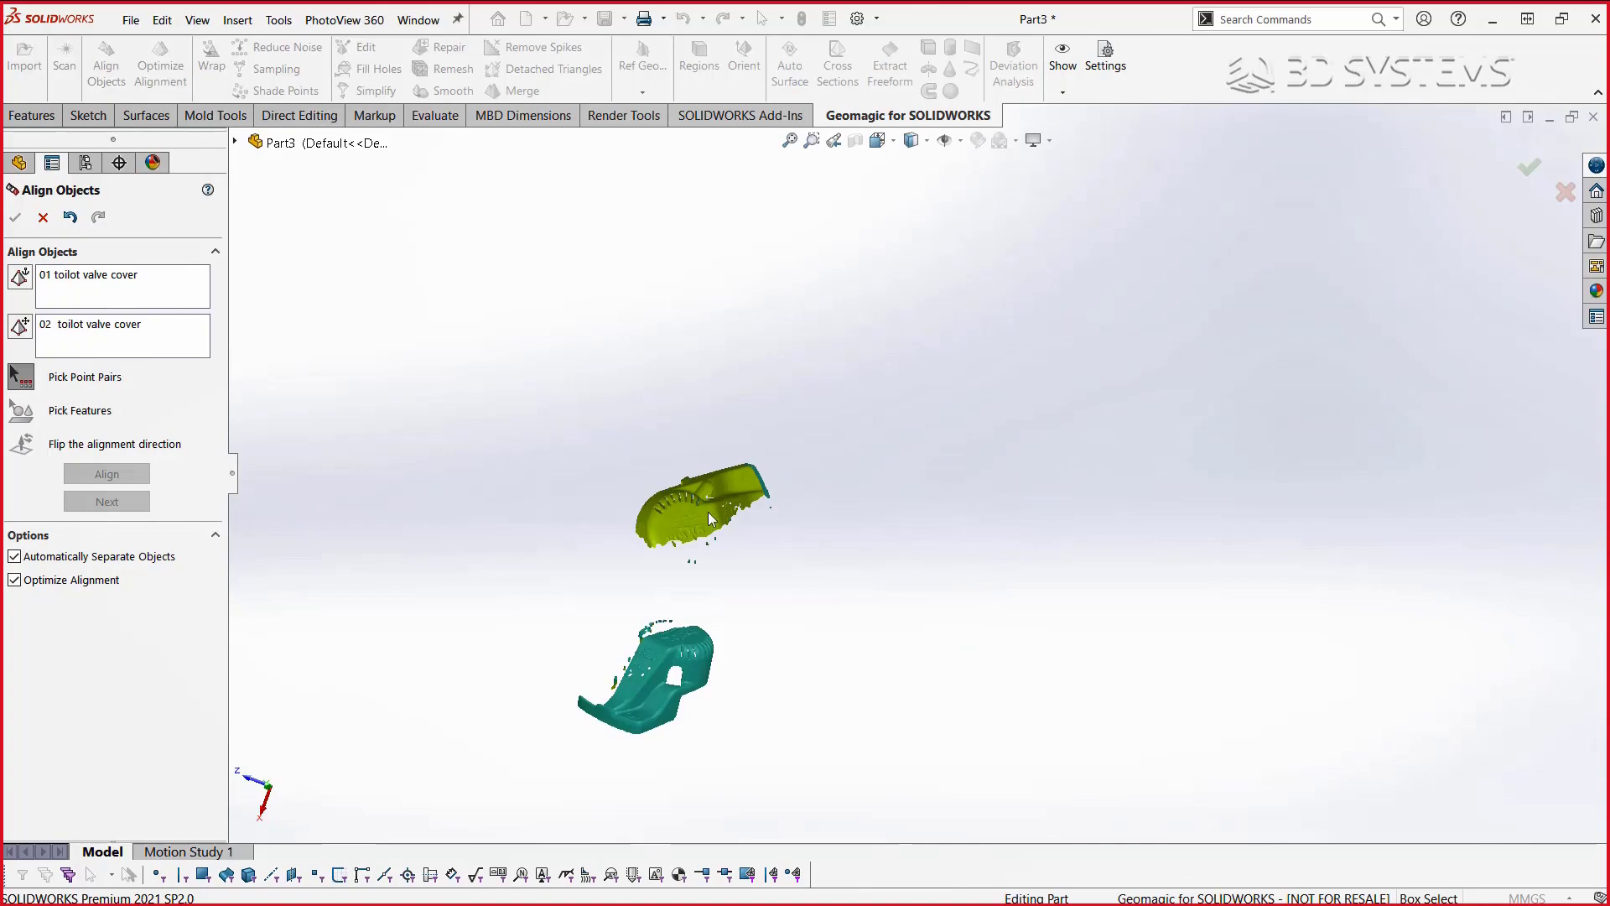
- Place the first pick point on one valve-cover scan
mouse_move(709, 518)
middle_mouse_down()
mouse_move(729, 720)
mouse_move(766, 749)
mouse_move(995, 285)
mouse_move(1001, 358)
middle_mouse_up()
scroll(1000, 358, "up", 5)
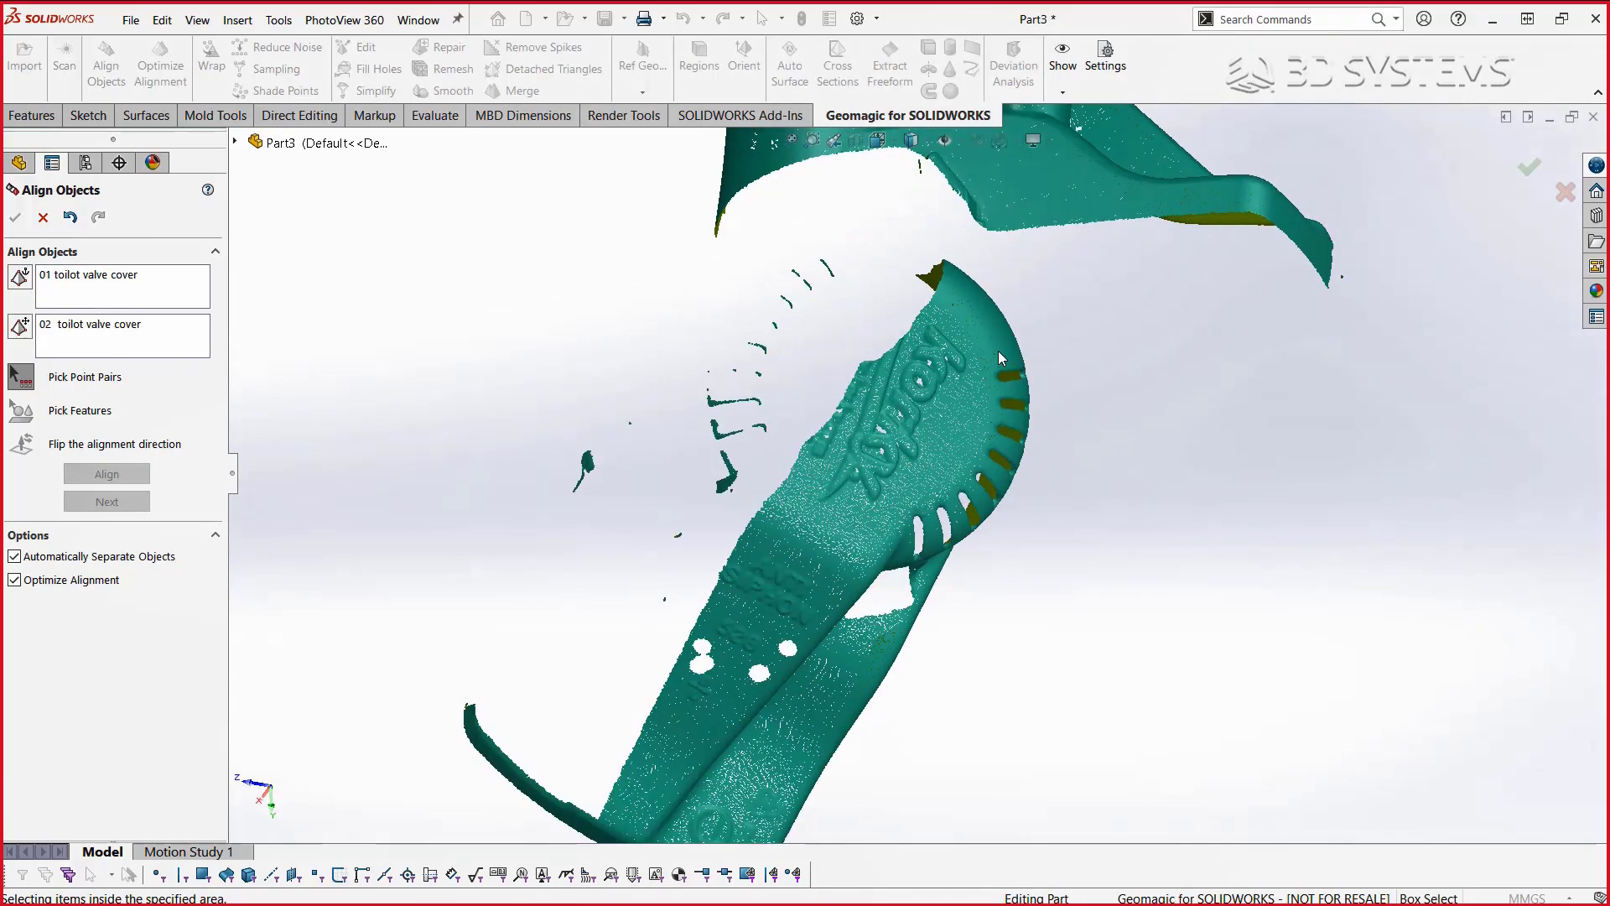
scroll(1000, 358, "up", 1)
left_click(972, 364)
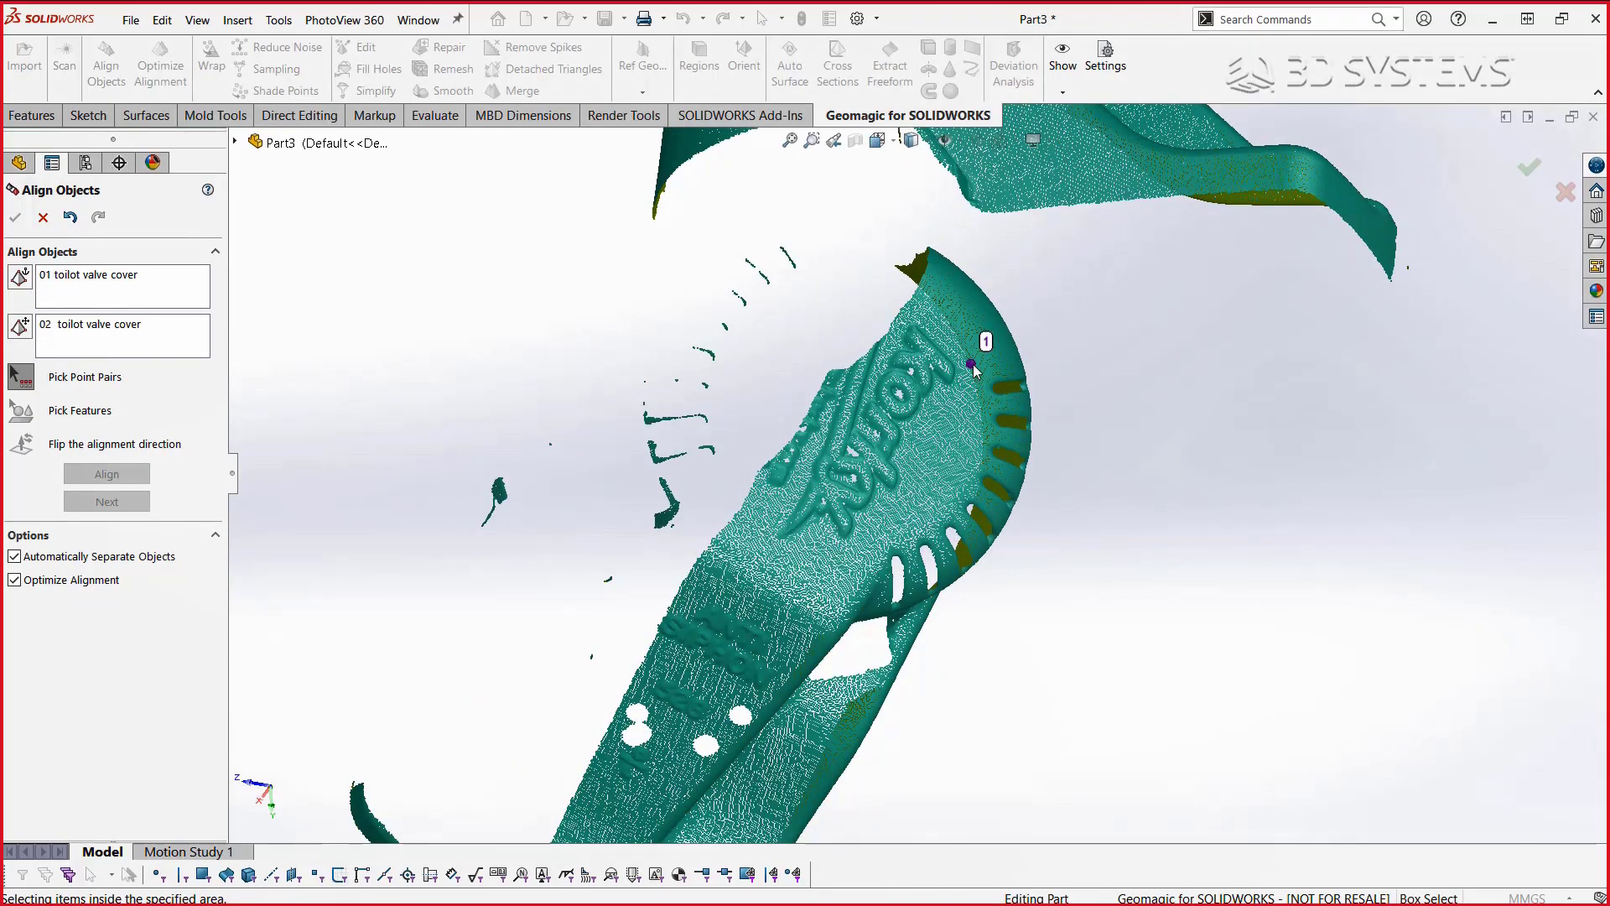
right_click(972, 369)
left_click(1049, 344)
key("ctrl+y")
scroll(1064, 441, "up", 3)
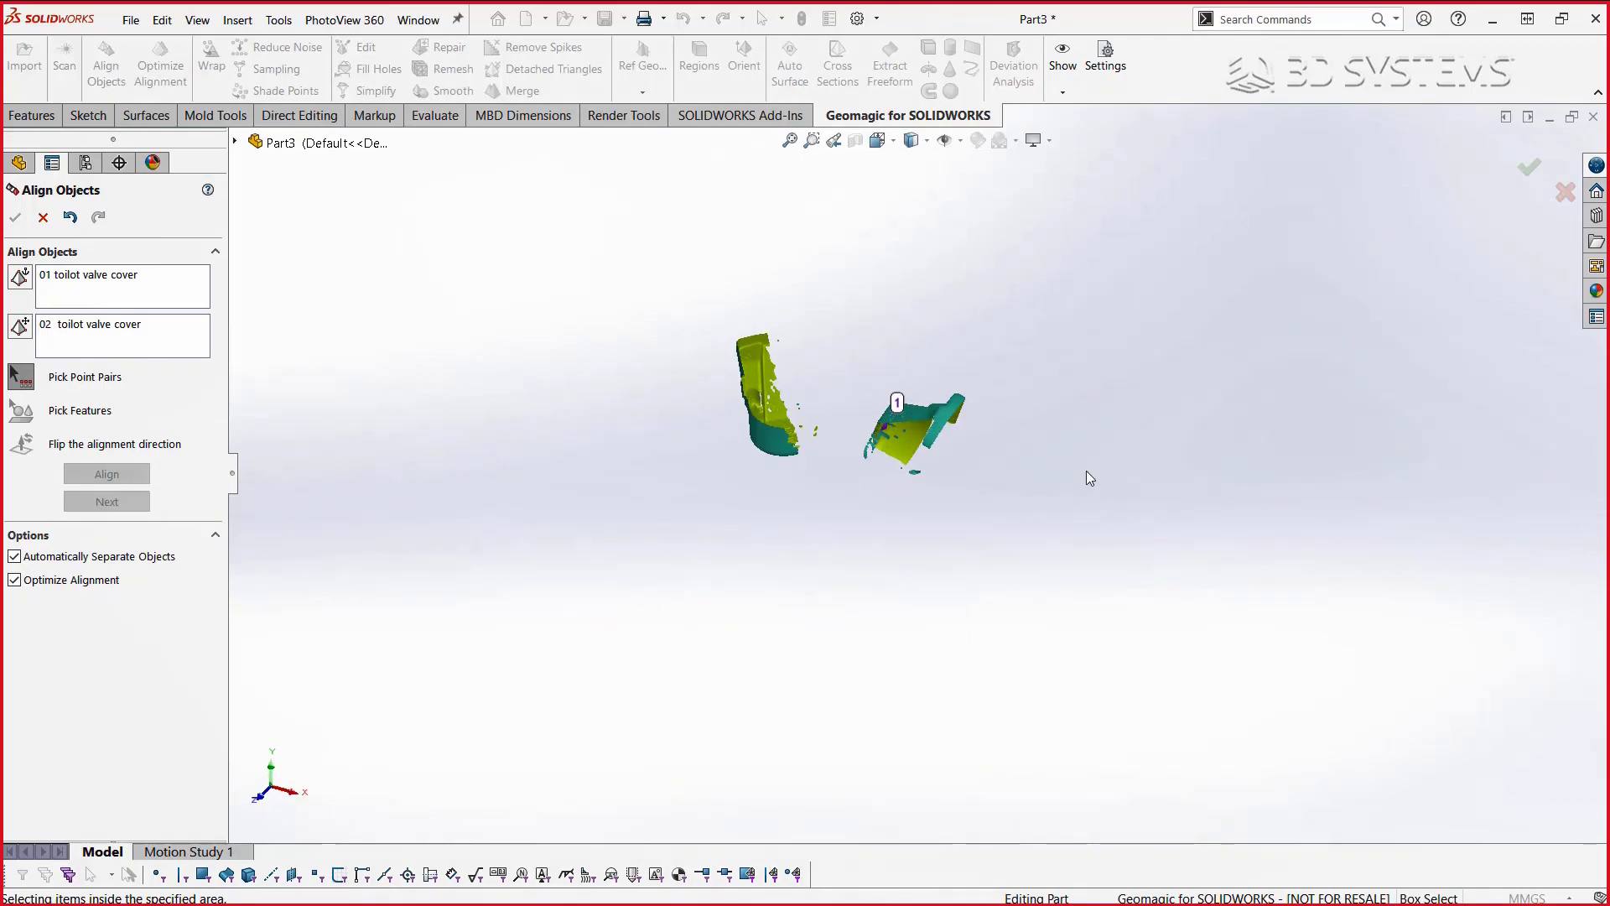
scroll(575, 458, "down", 5)
mouse_move(575, 458)
middle_mouse_down()
mouse_move(703, 315)
mouse_move(833, 254)
mouse_move(1070, 387)
middle_mouse_up()
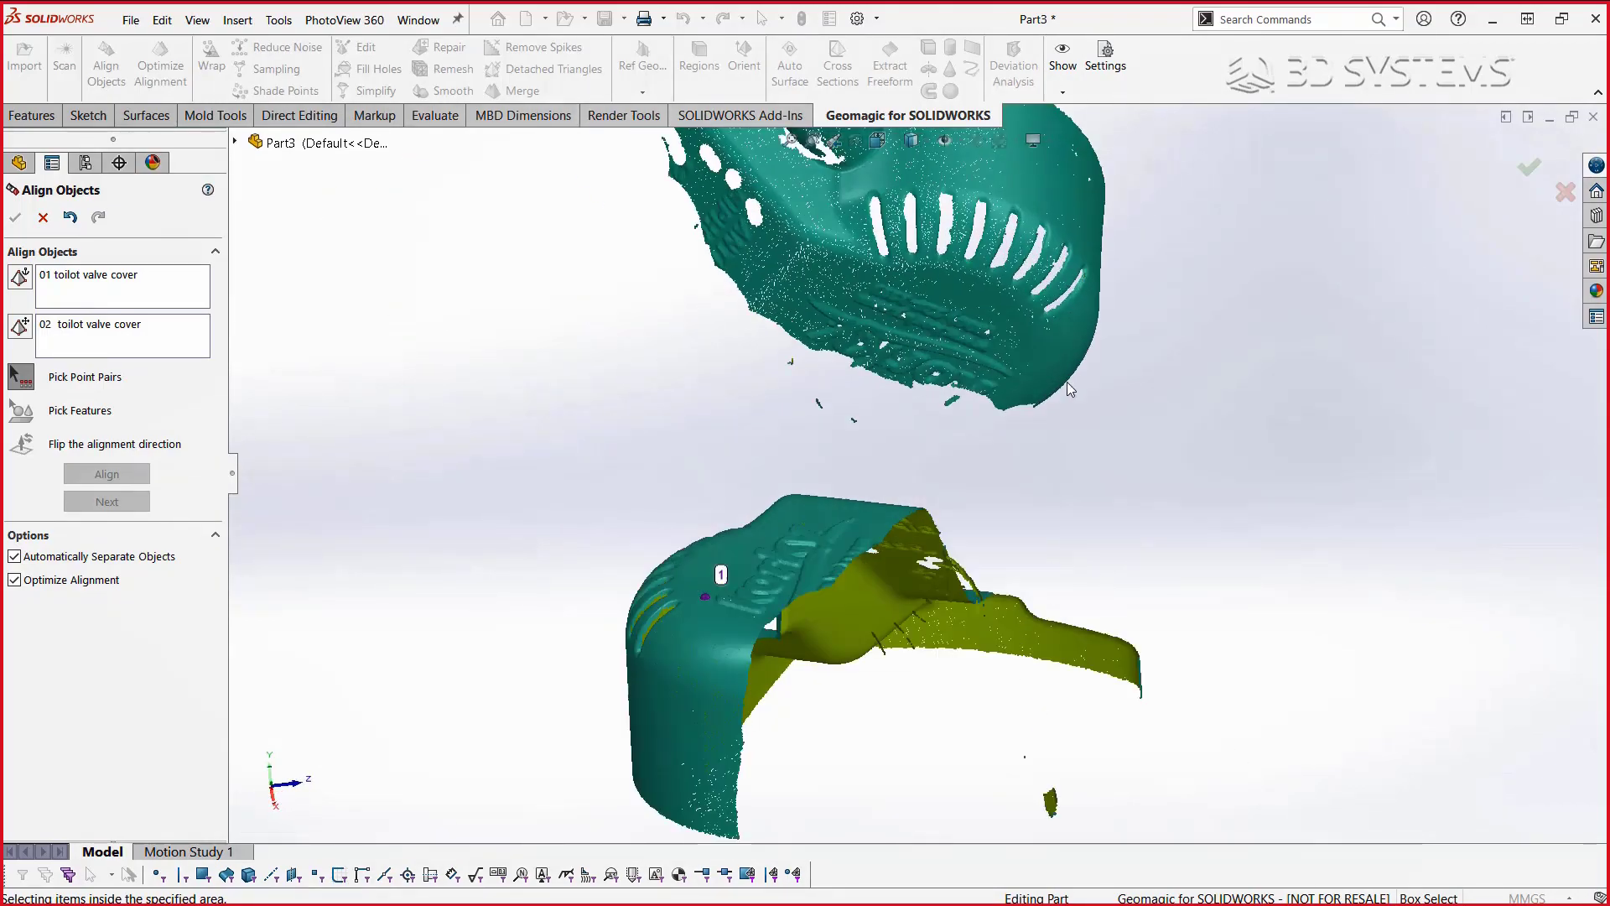
- Place the matching first point, then the second and third point pairs
left_click(995, 395)
middle_click_drag(919, 507, 786, 719)
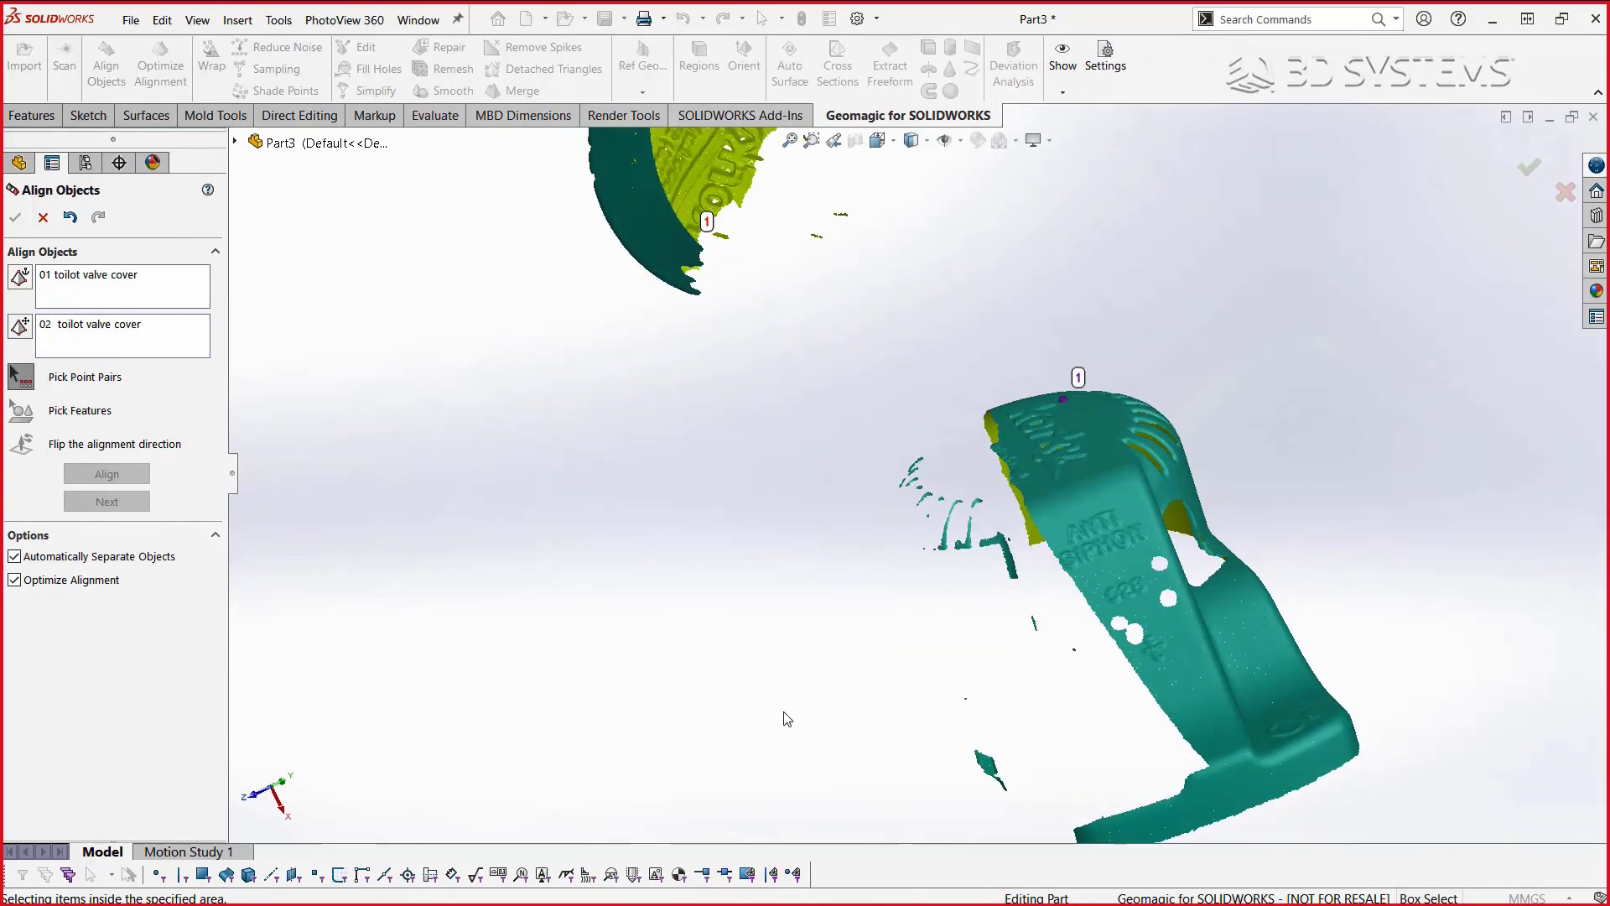
left_click(1089, 510)
mouse_move(668, 335)
middle_mouse_down()
mouse_move(1248, 319)
mouse_move(895, 312)
mouse_move(982, 330)
mouse_move(1085, 456)
middle_mouse_up()
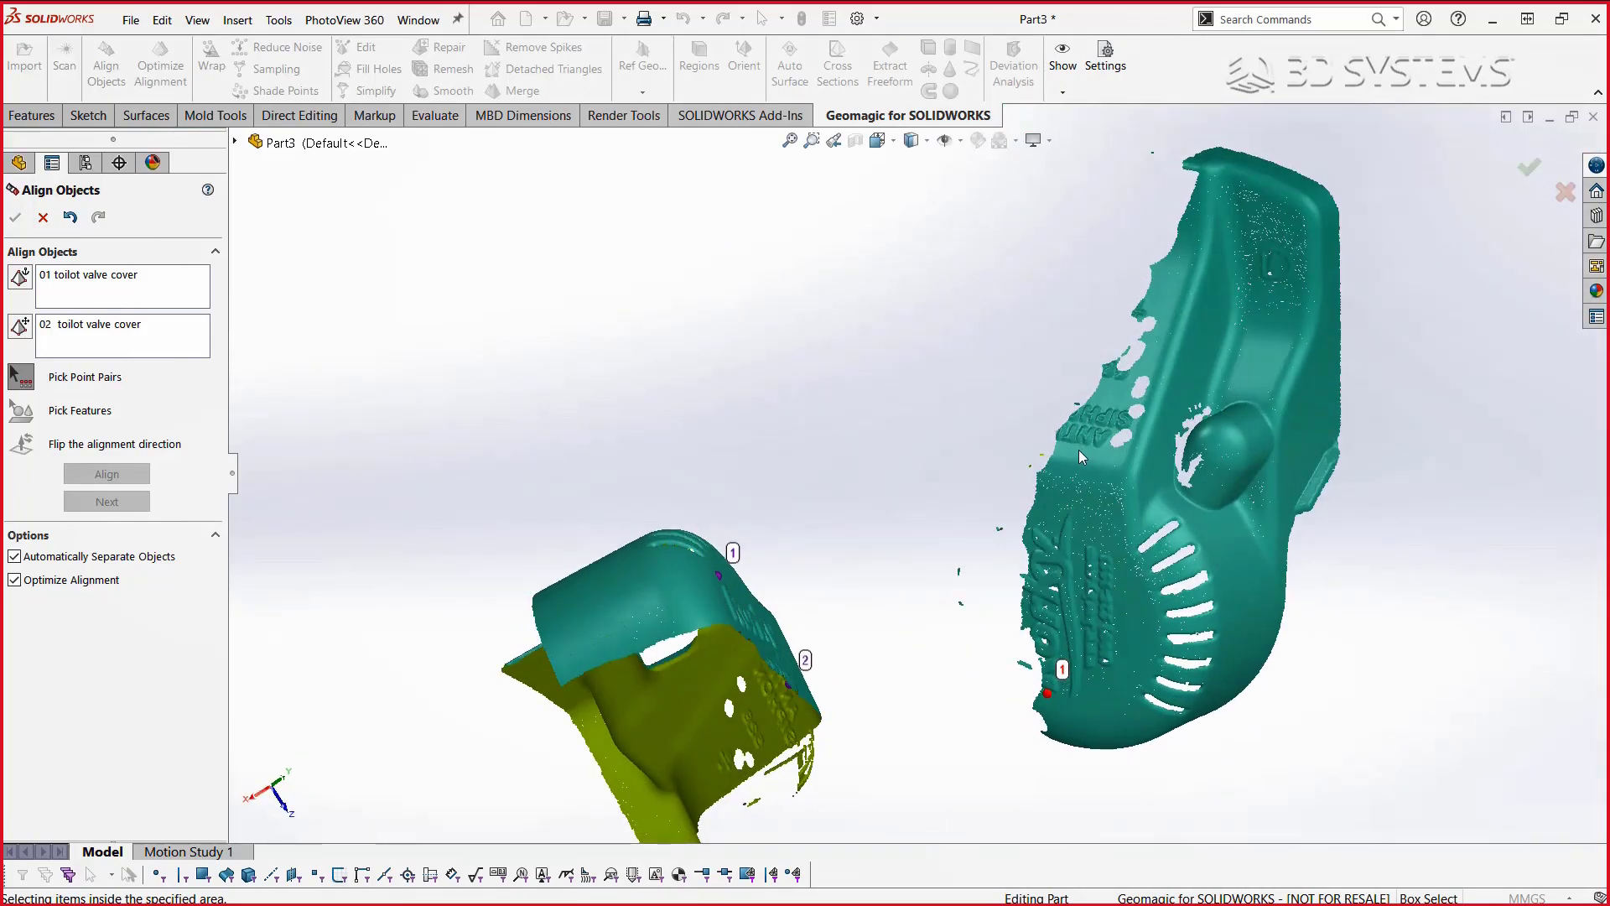
mouse_move(1054, 579)
middle_mouse_down()
mouse_move(881, 582)
mouse_move(1241, 516)
mouse_move(549, 303)
middle_mouse_up()
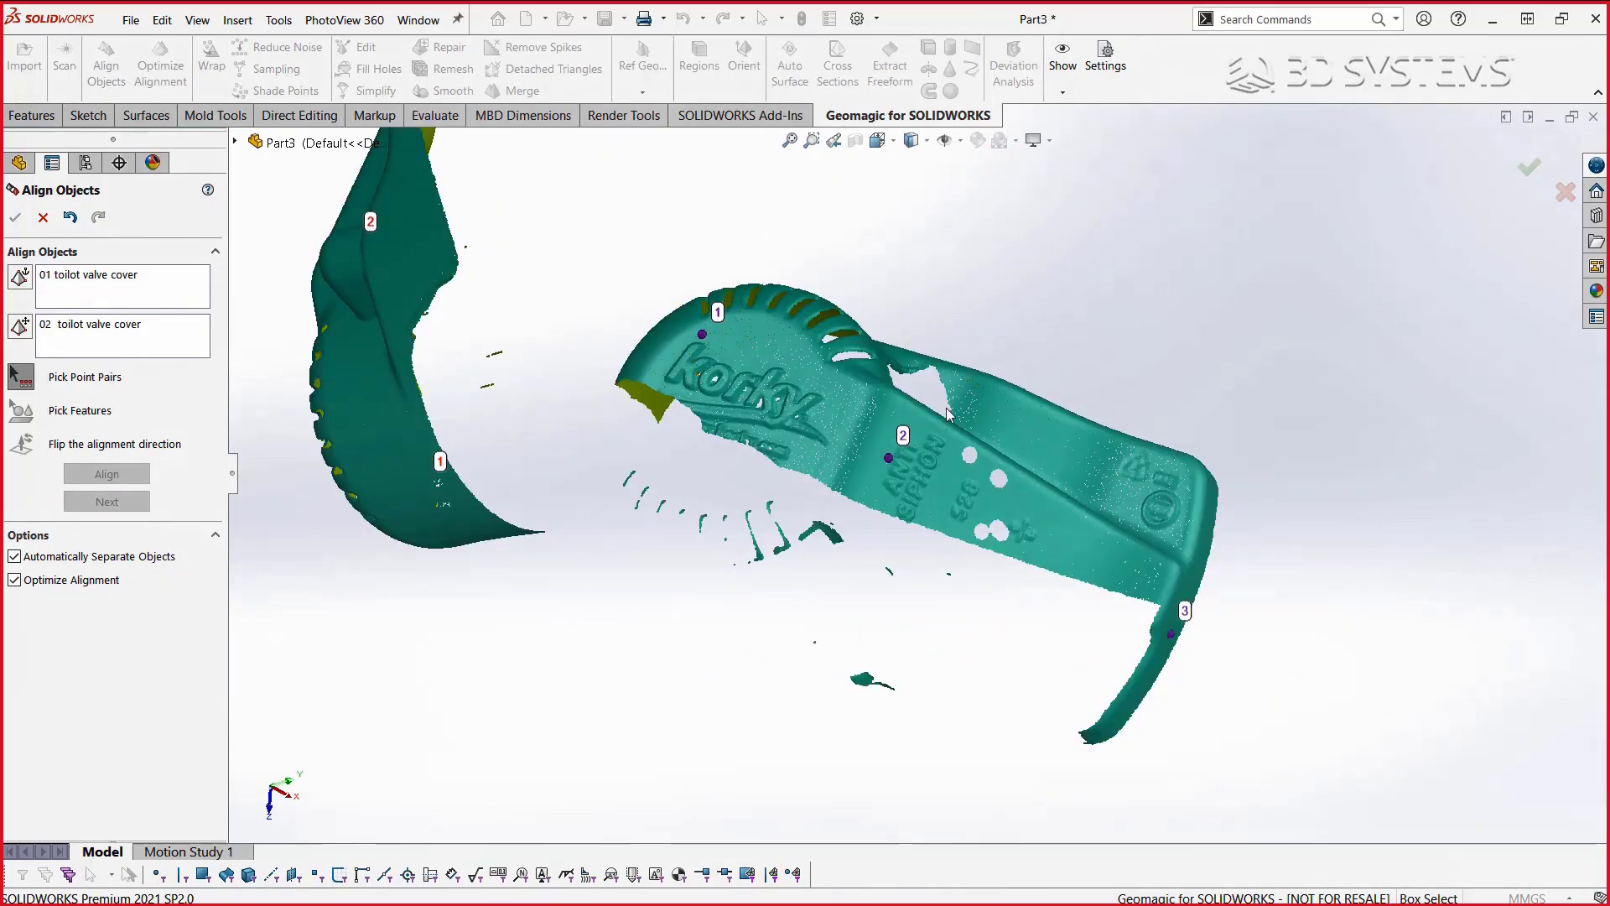
middle_click_drag(1172, 643, 804, 335)
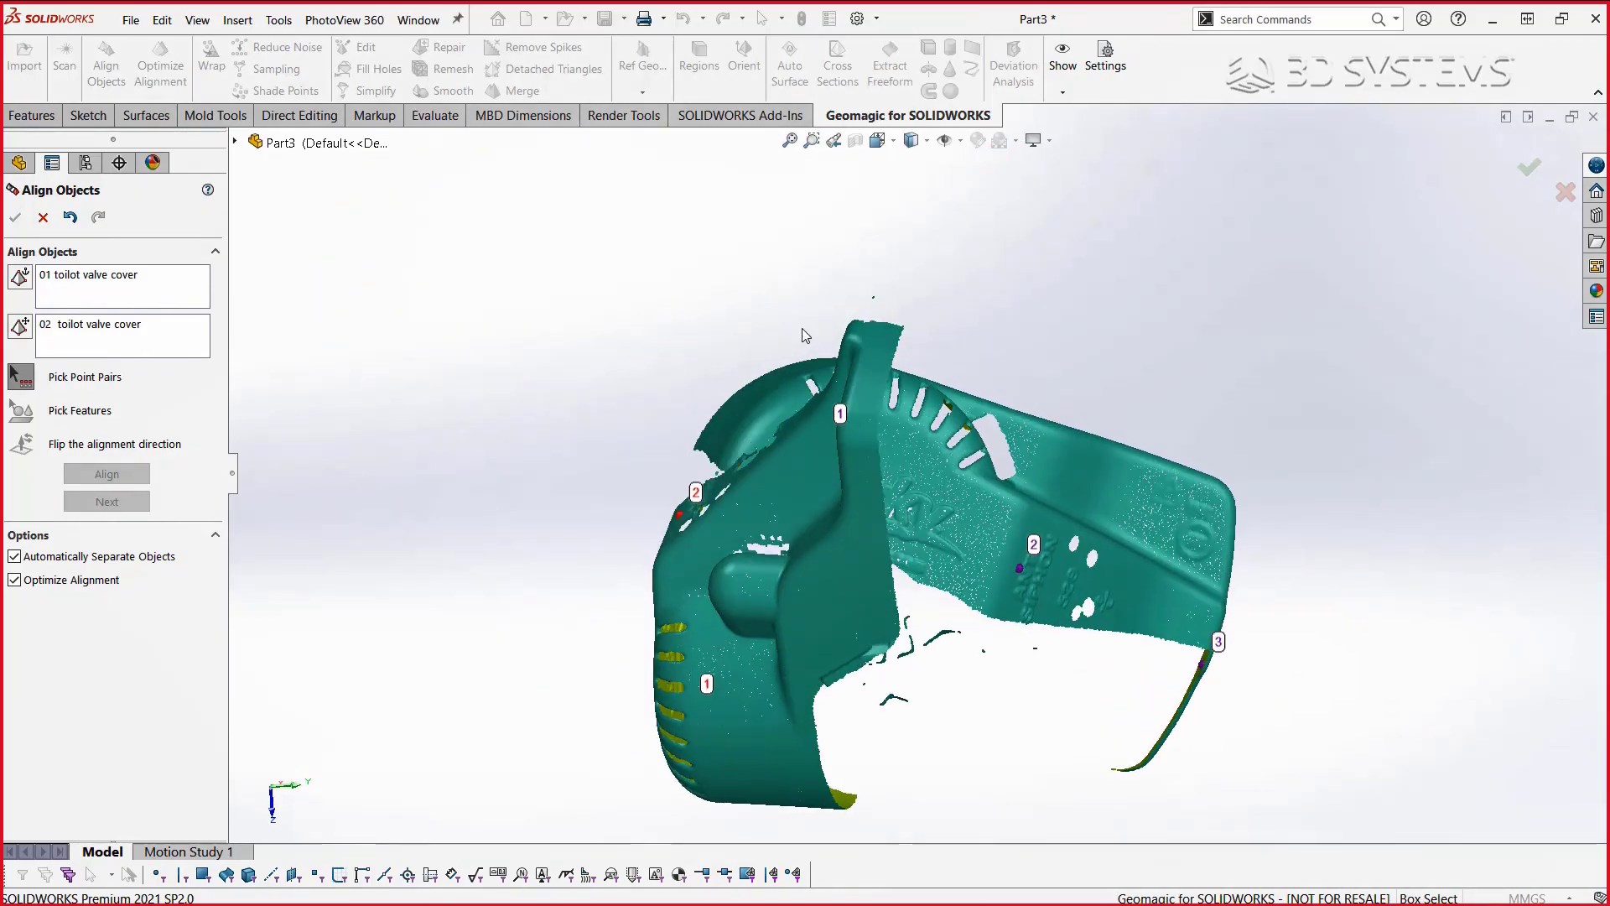
left_click(899, 332)
- Align the scans on the three point pairs, check the fit, and accept
left_click(130, 474)
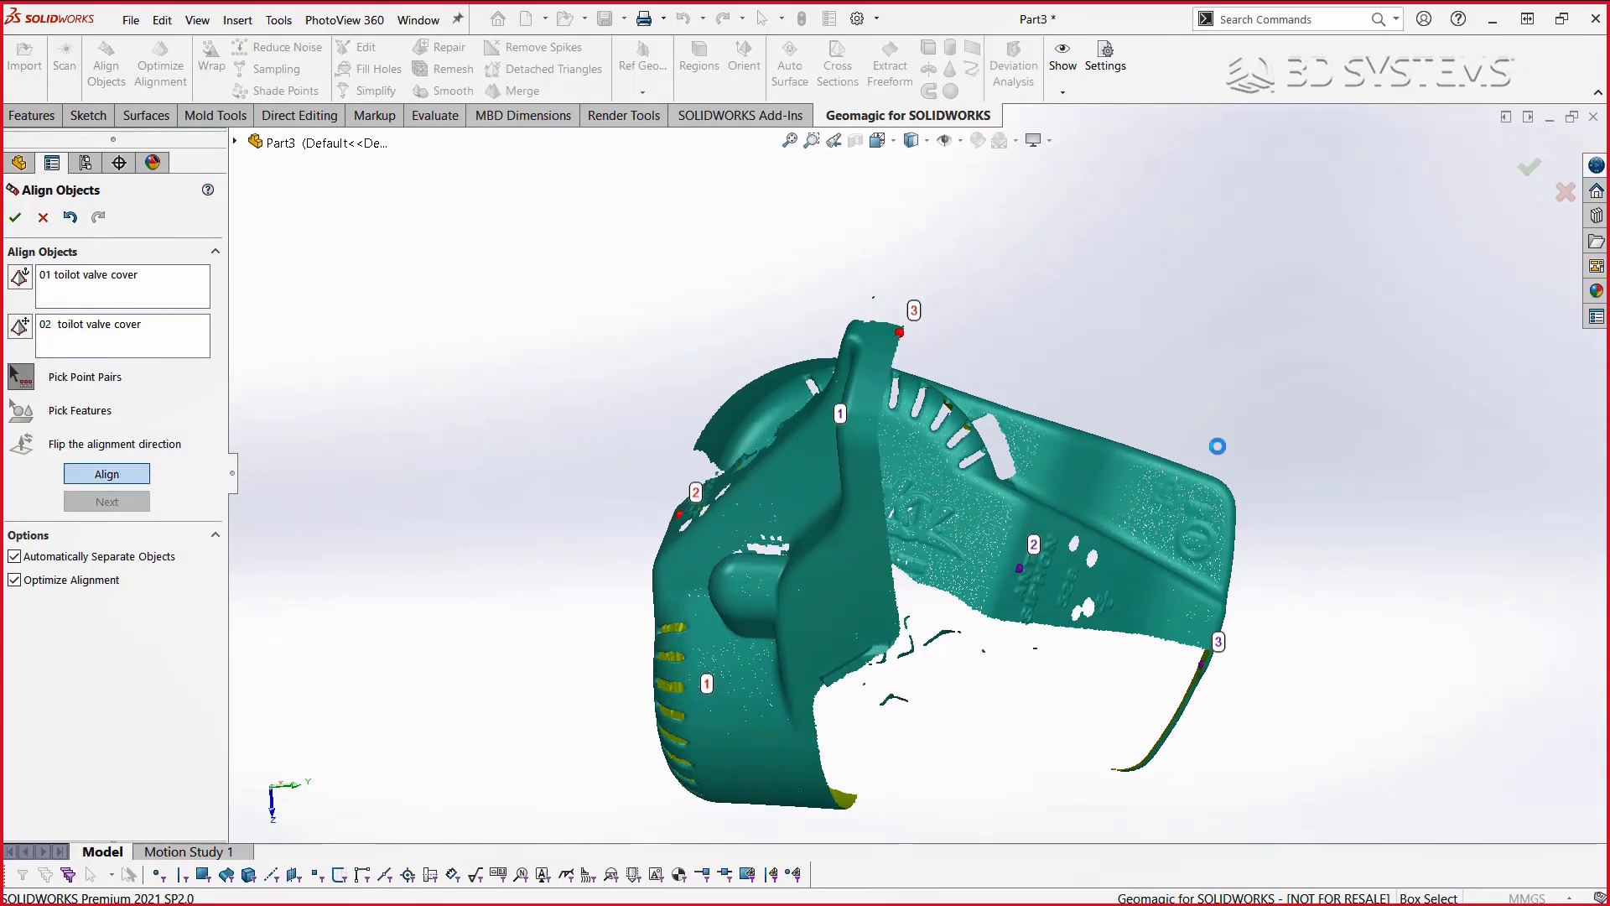
mouse_move(953, 428)
middle_mouse_down()
mouse_move(974, 646)
mouse_move(966, 366)
middle_mouse_up()
middle_click_drag(705, 189, 736, 355)
scroll(713, 402, "down", 2)
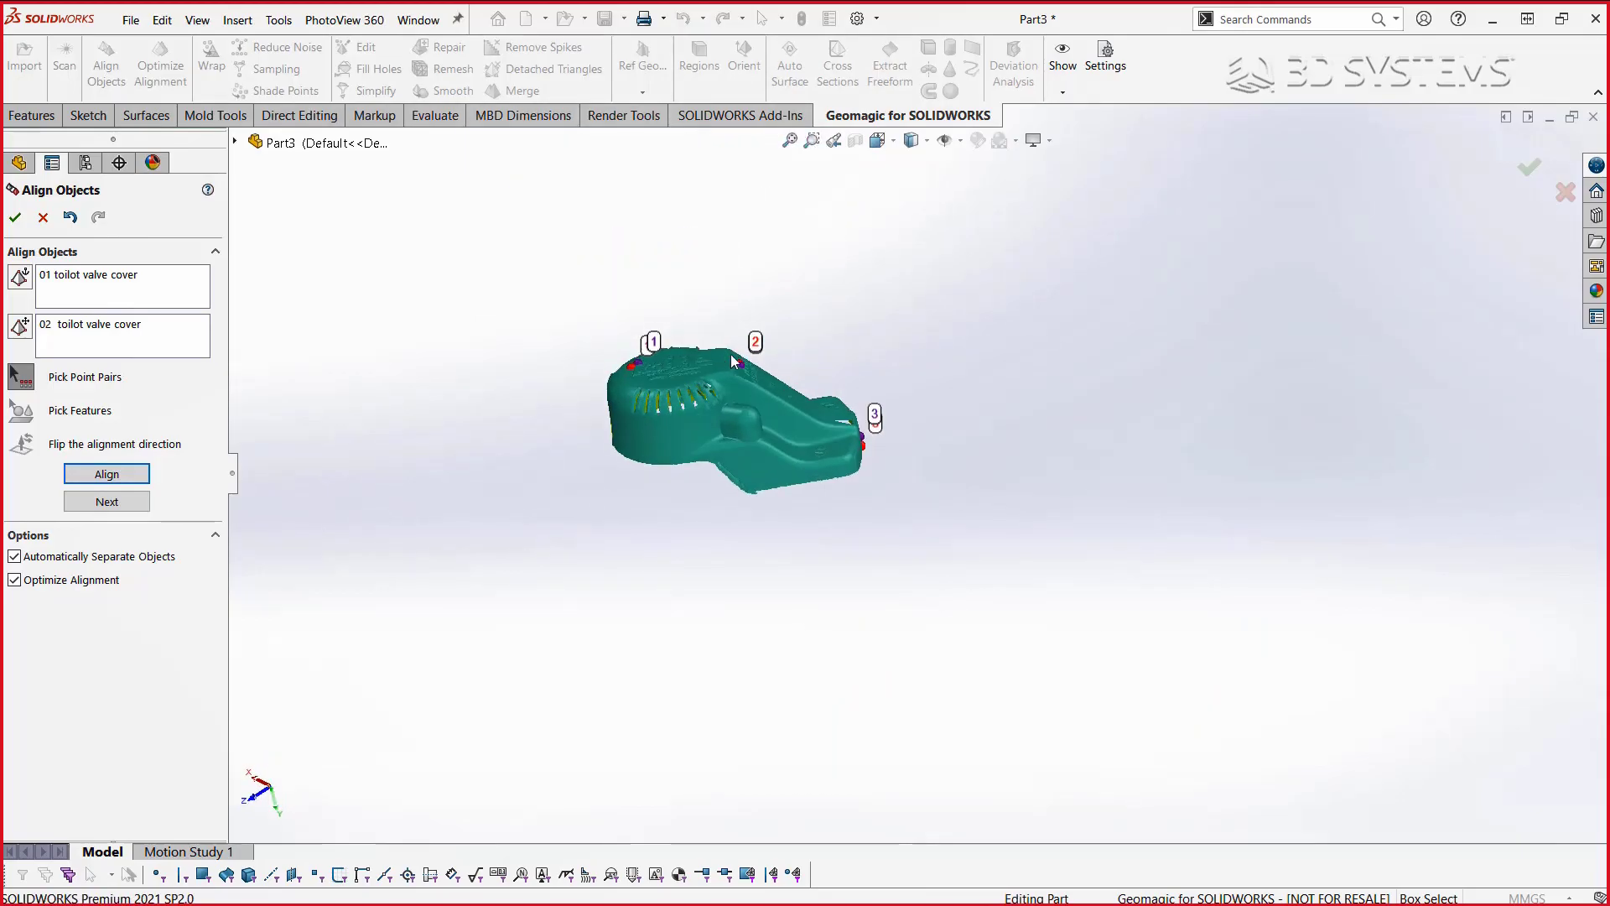
scroll(680, 440, "down", 2)
scroll(681, 440, "down", 1)
scroll(680, 440, "down", 3)
mouse_move(680, 441)
middle_mouse_down()
mouse_move(718, 404)
mouse_move(647, 345)
mouse_move(452, 363)
mouse_move(621, 406)
mouse_move(692, 462)
middle_mouse_up()
scroll(692, 461, "up", 5)
middle_click_drag(929, 474, 1305, 395)
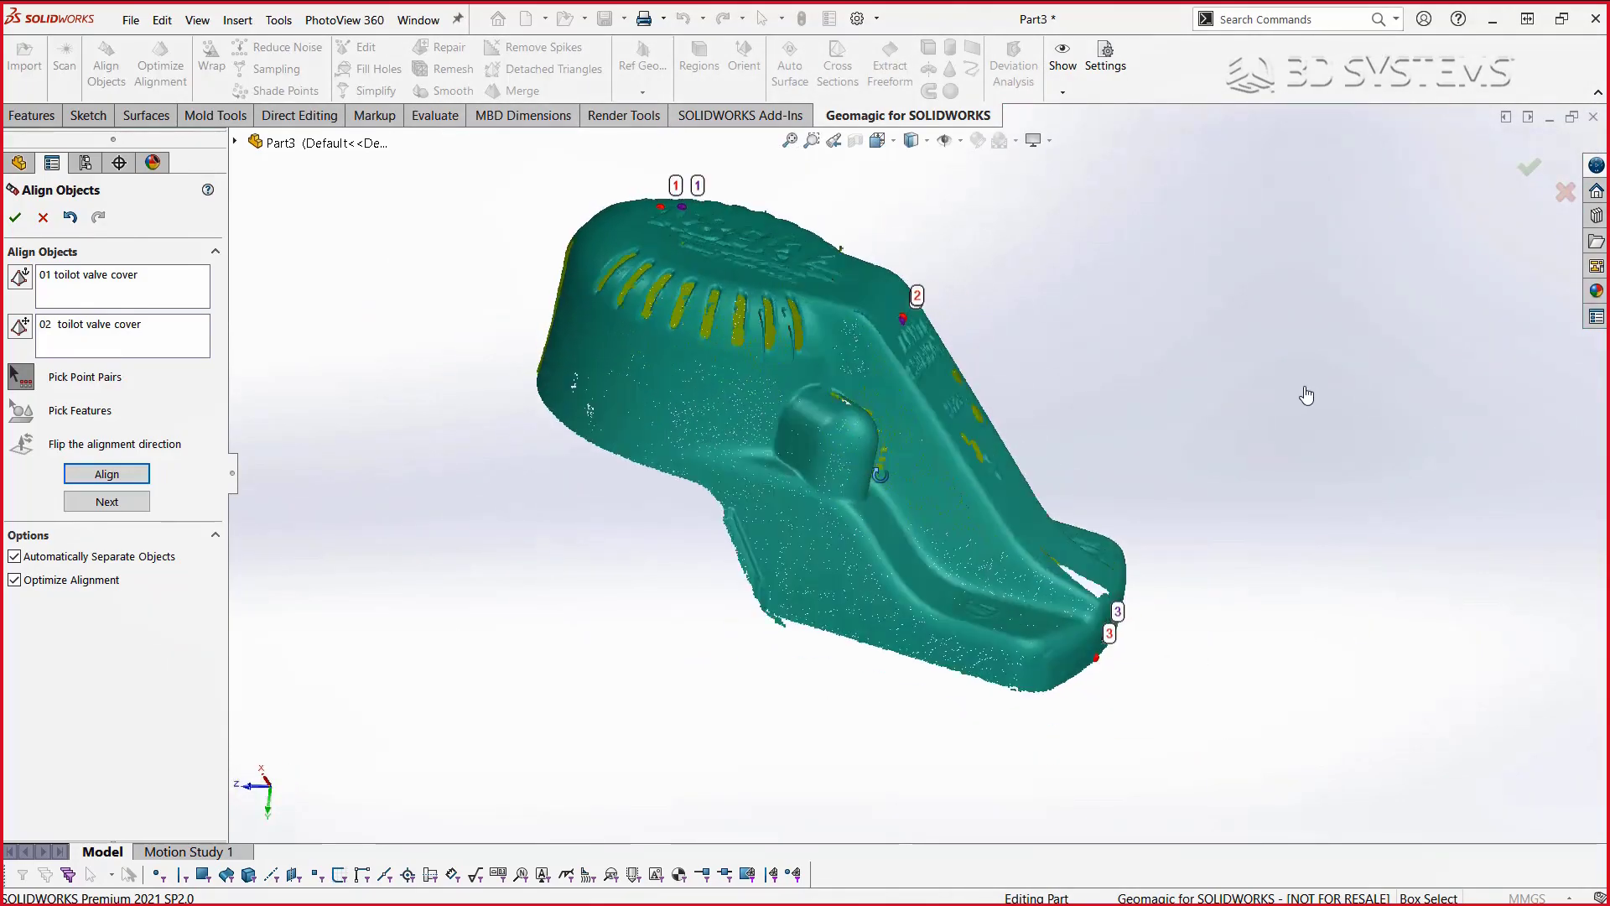
scroll(1299, 417, "down", 2)
left_click(15, 217)
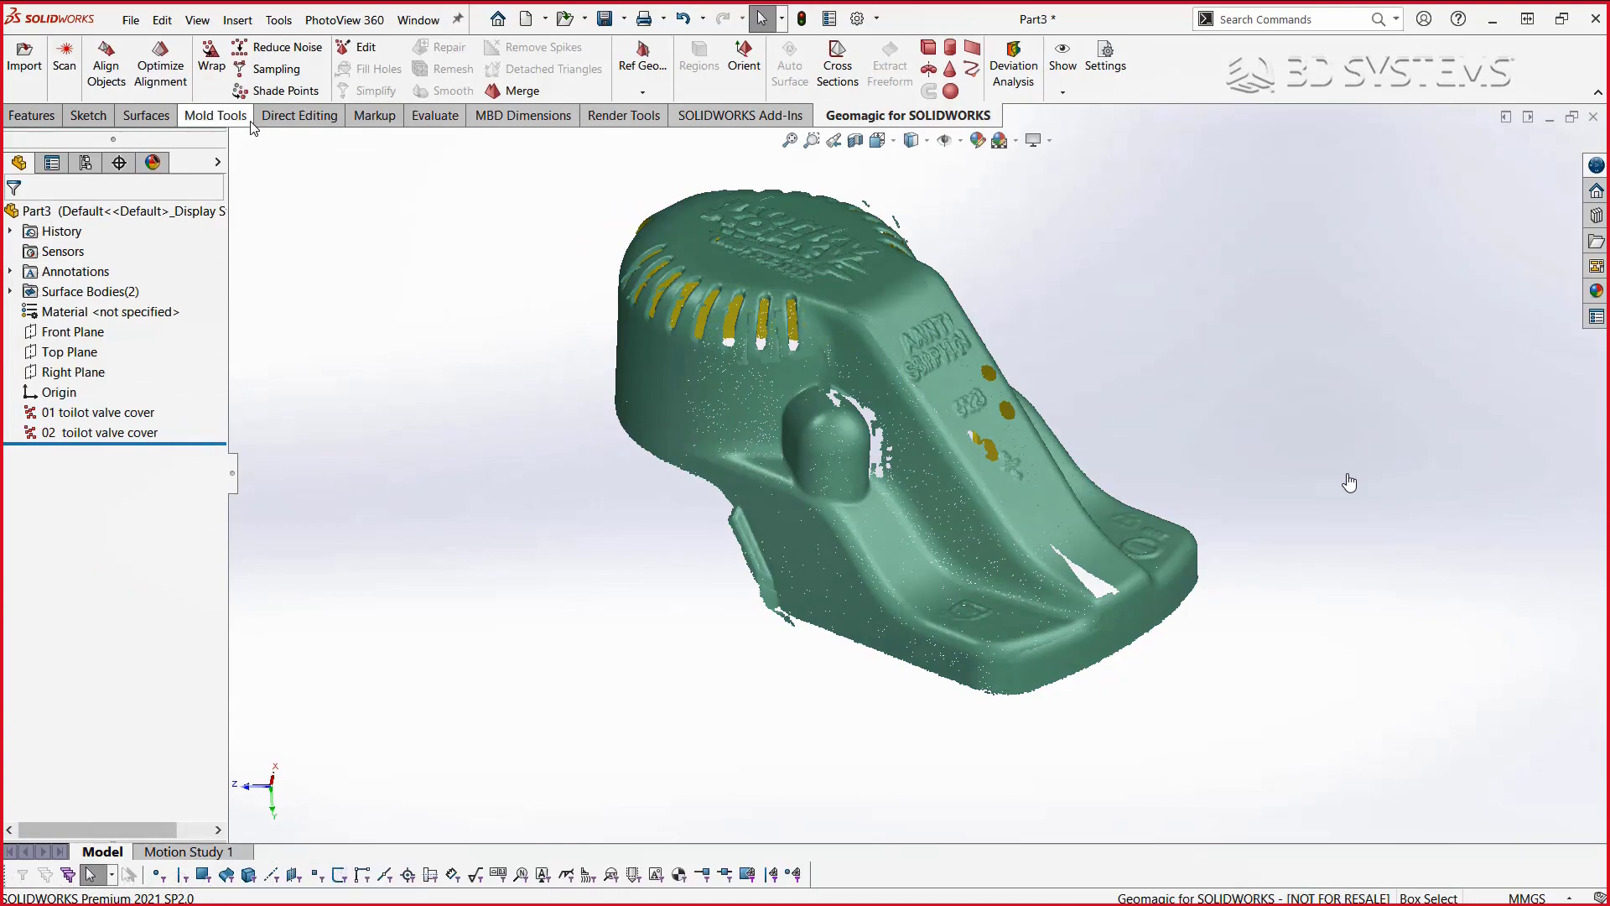
- Run Optimize Alignment on both valve-cover scans repeatedly, then accept the refined fit
left_click(160, 65)
left_click(742, 394)
left_click(1079, 521)
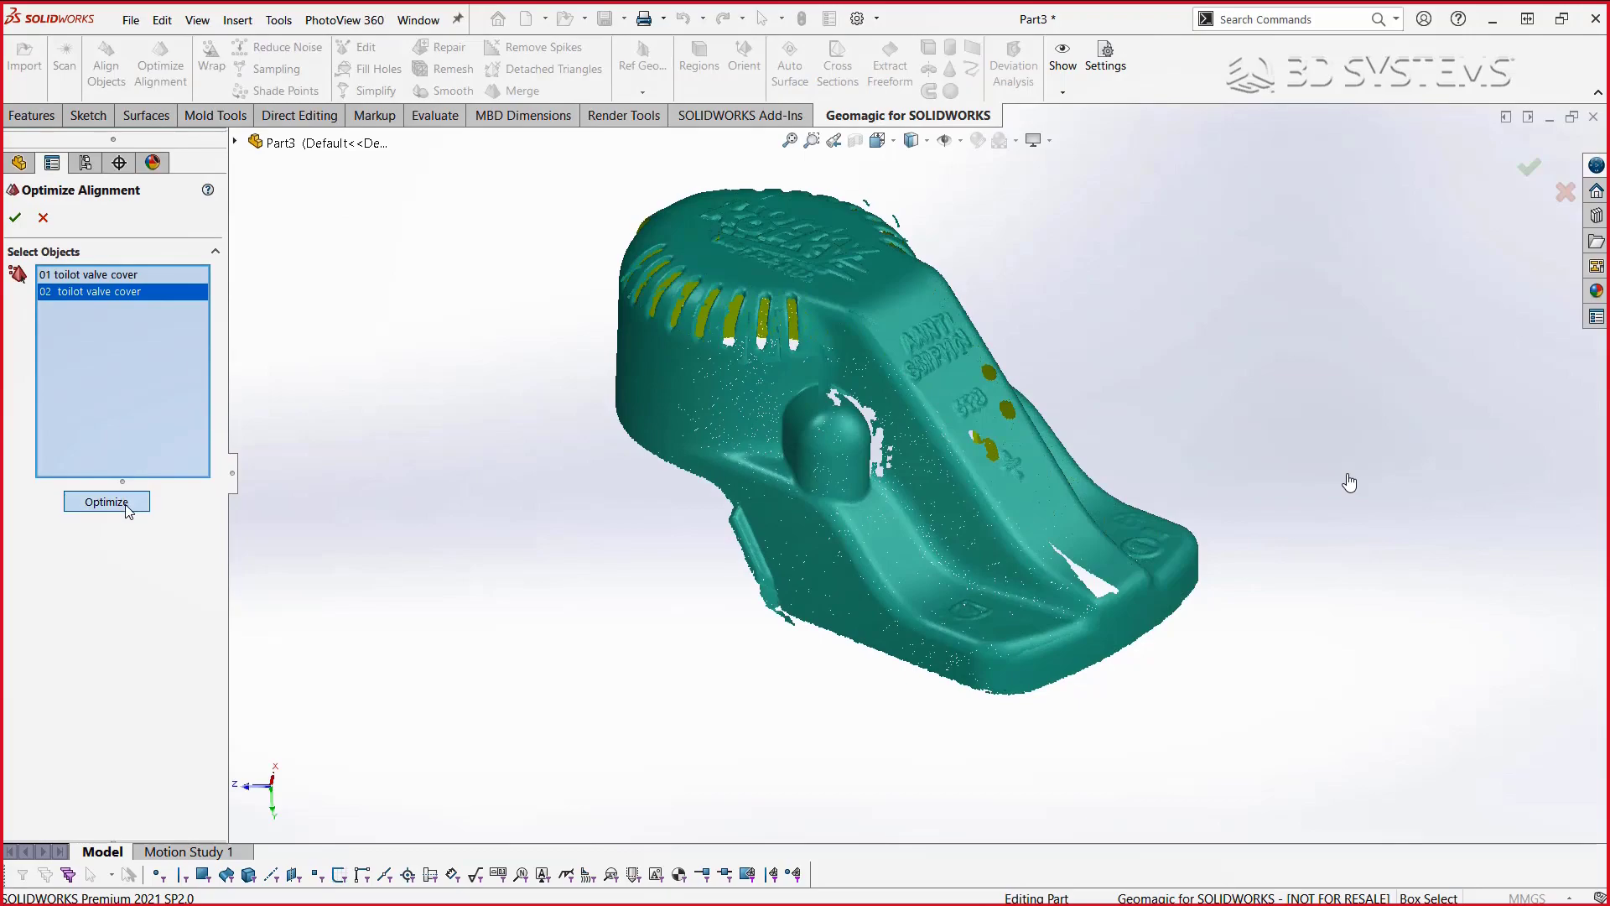
left_click(127, 508)
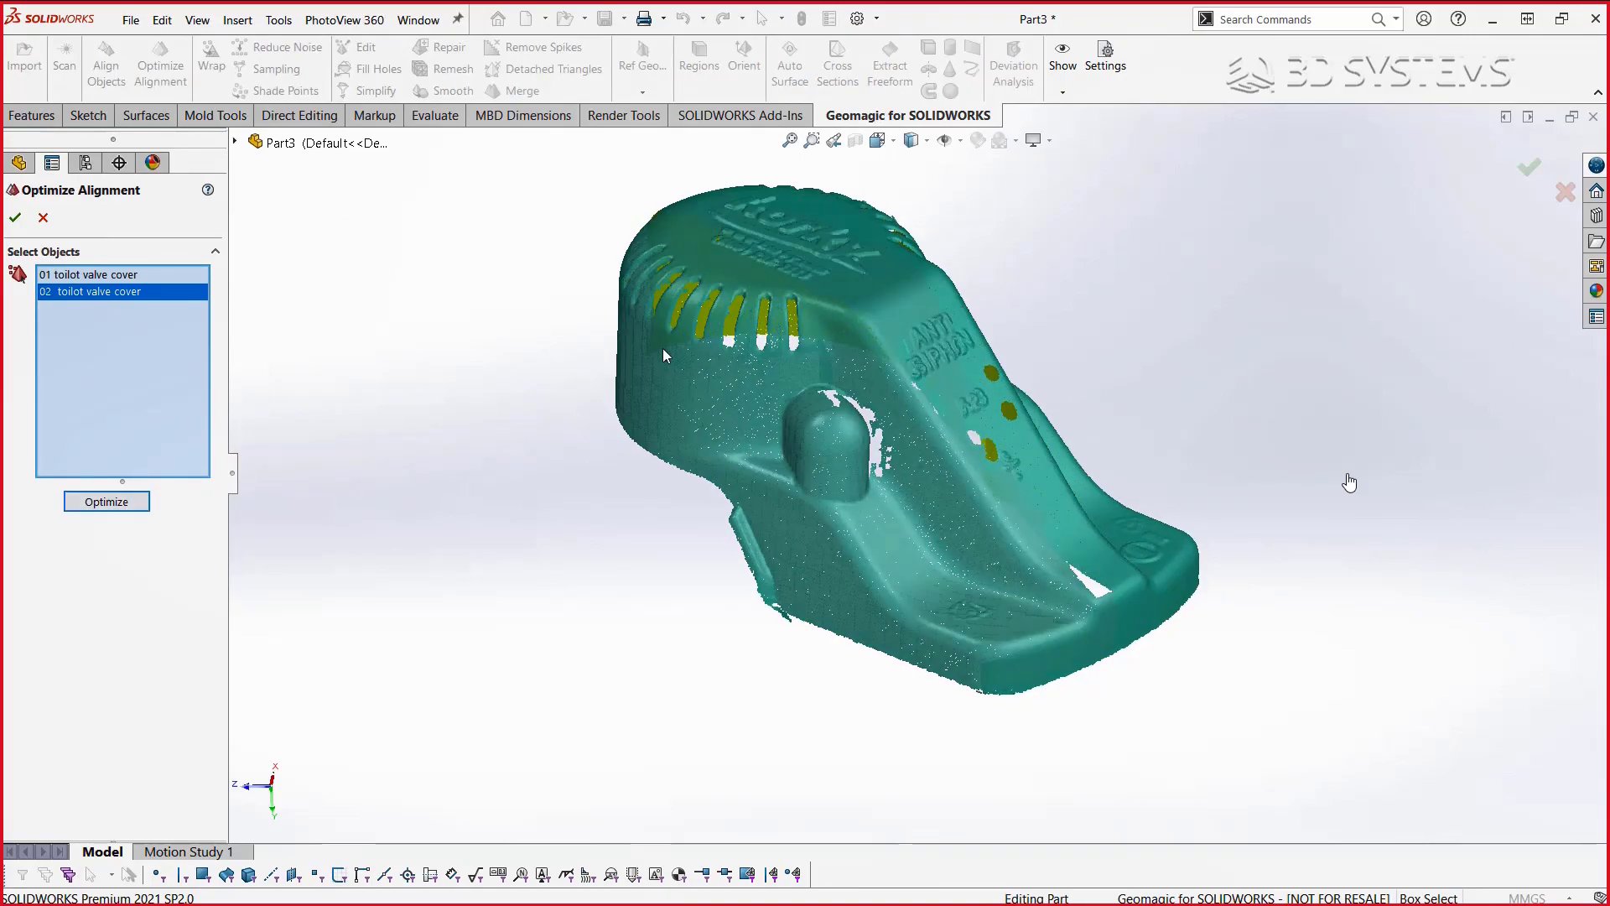
left_click(1088, 475)
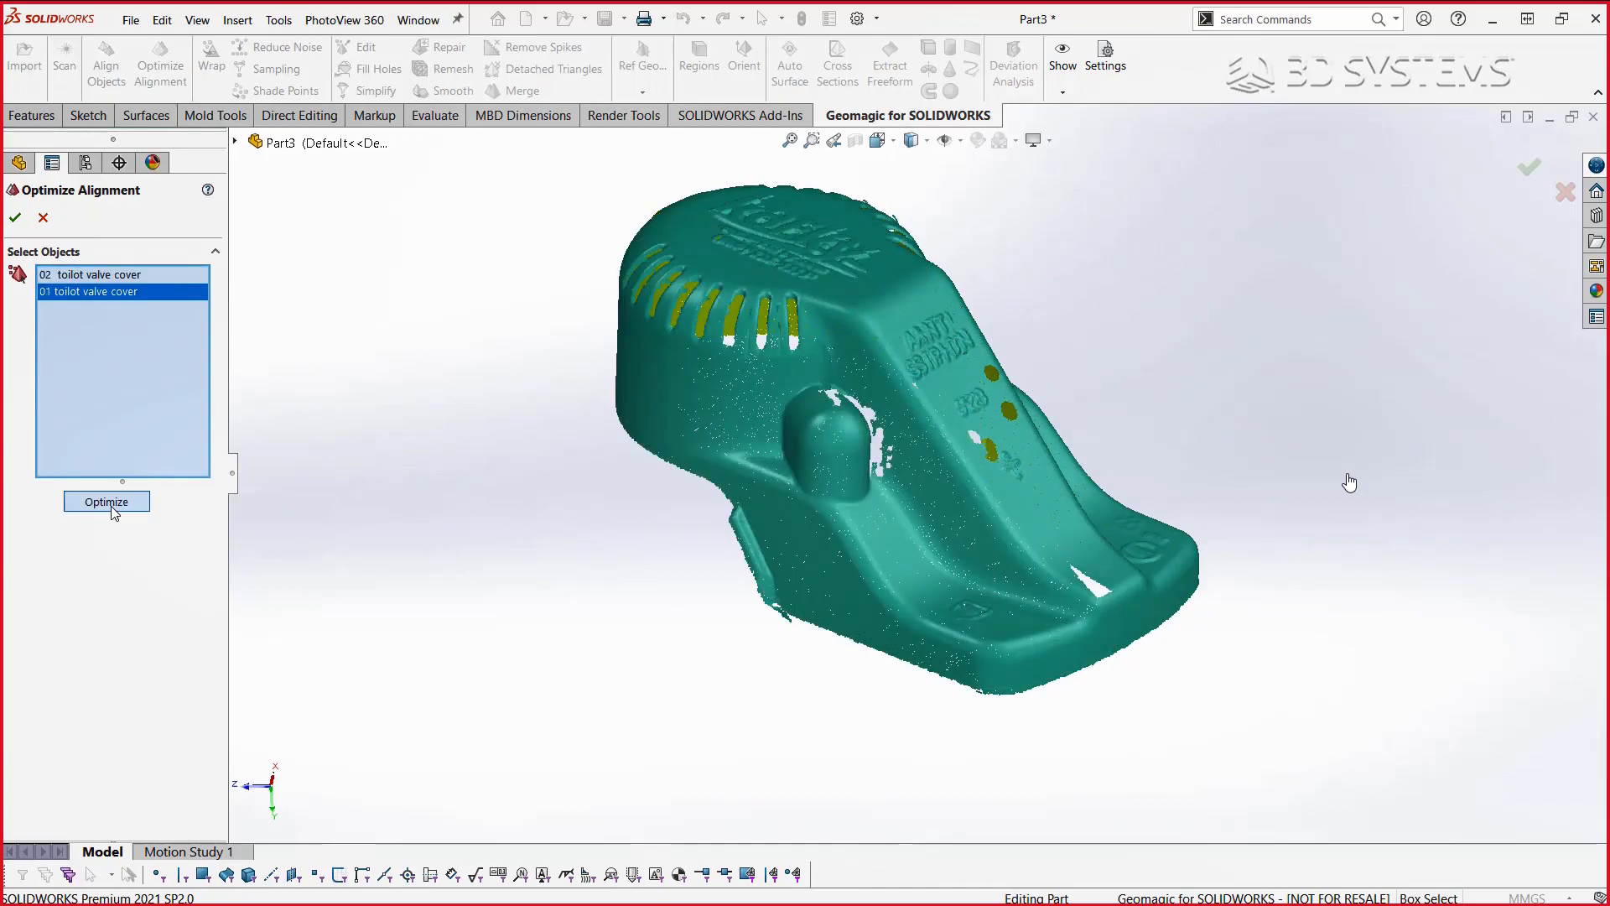
left_click(112, 507)
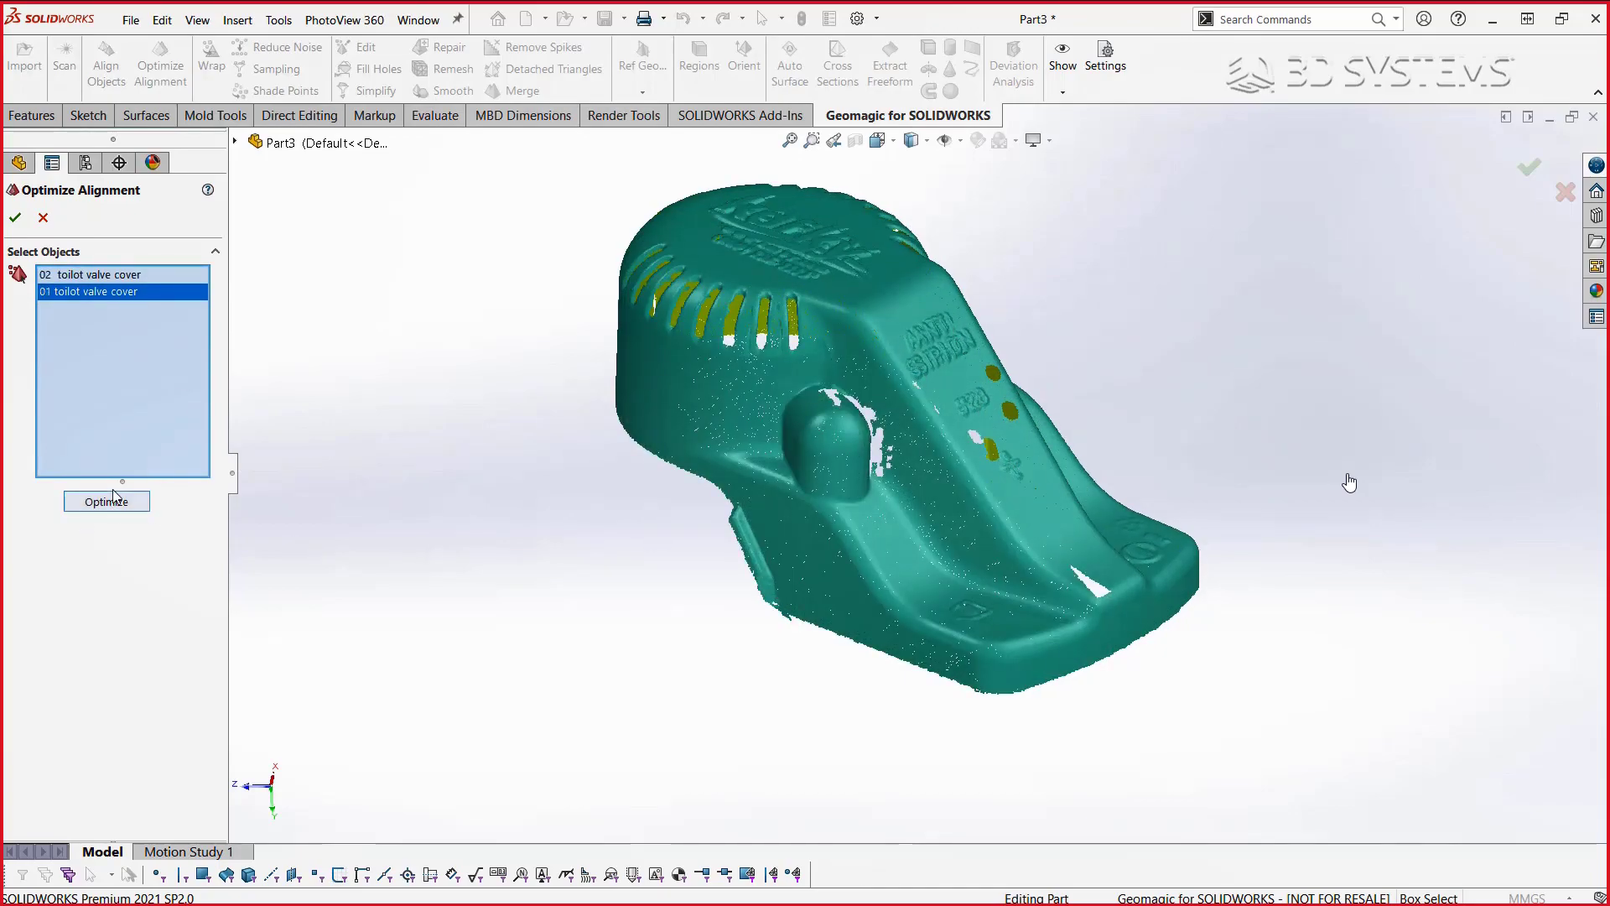
left_click(112, 508)
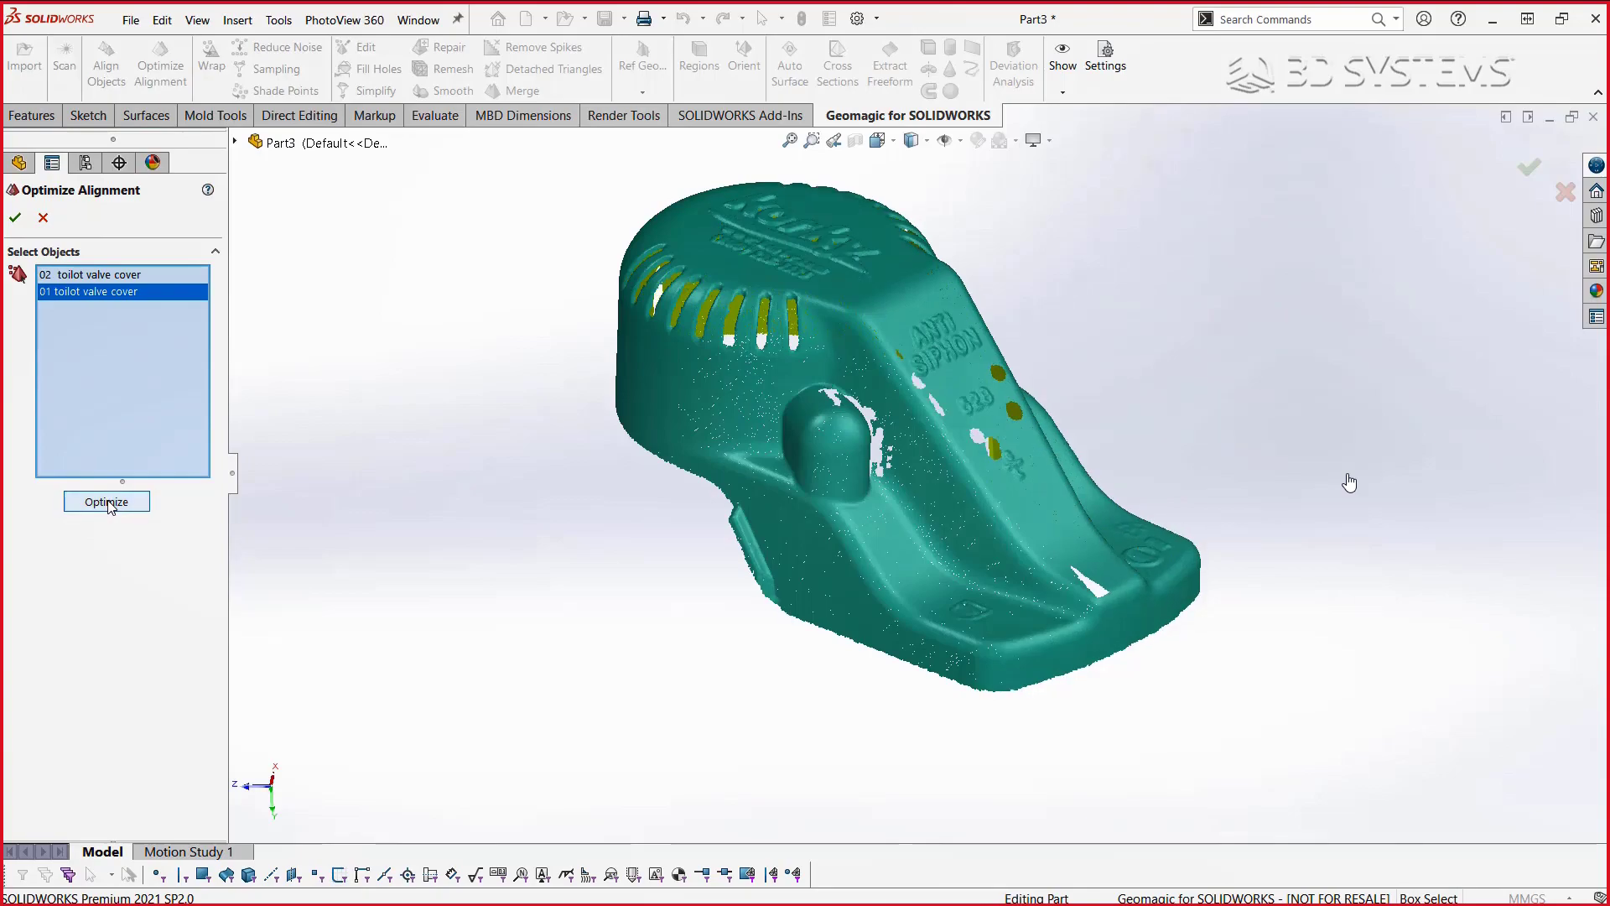
left_click(110, 506)
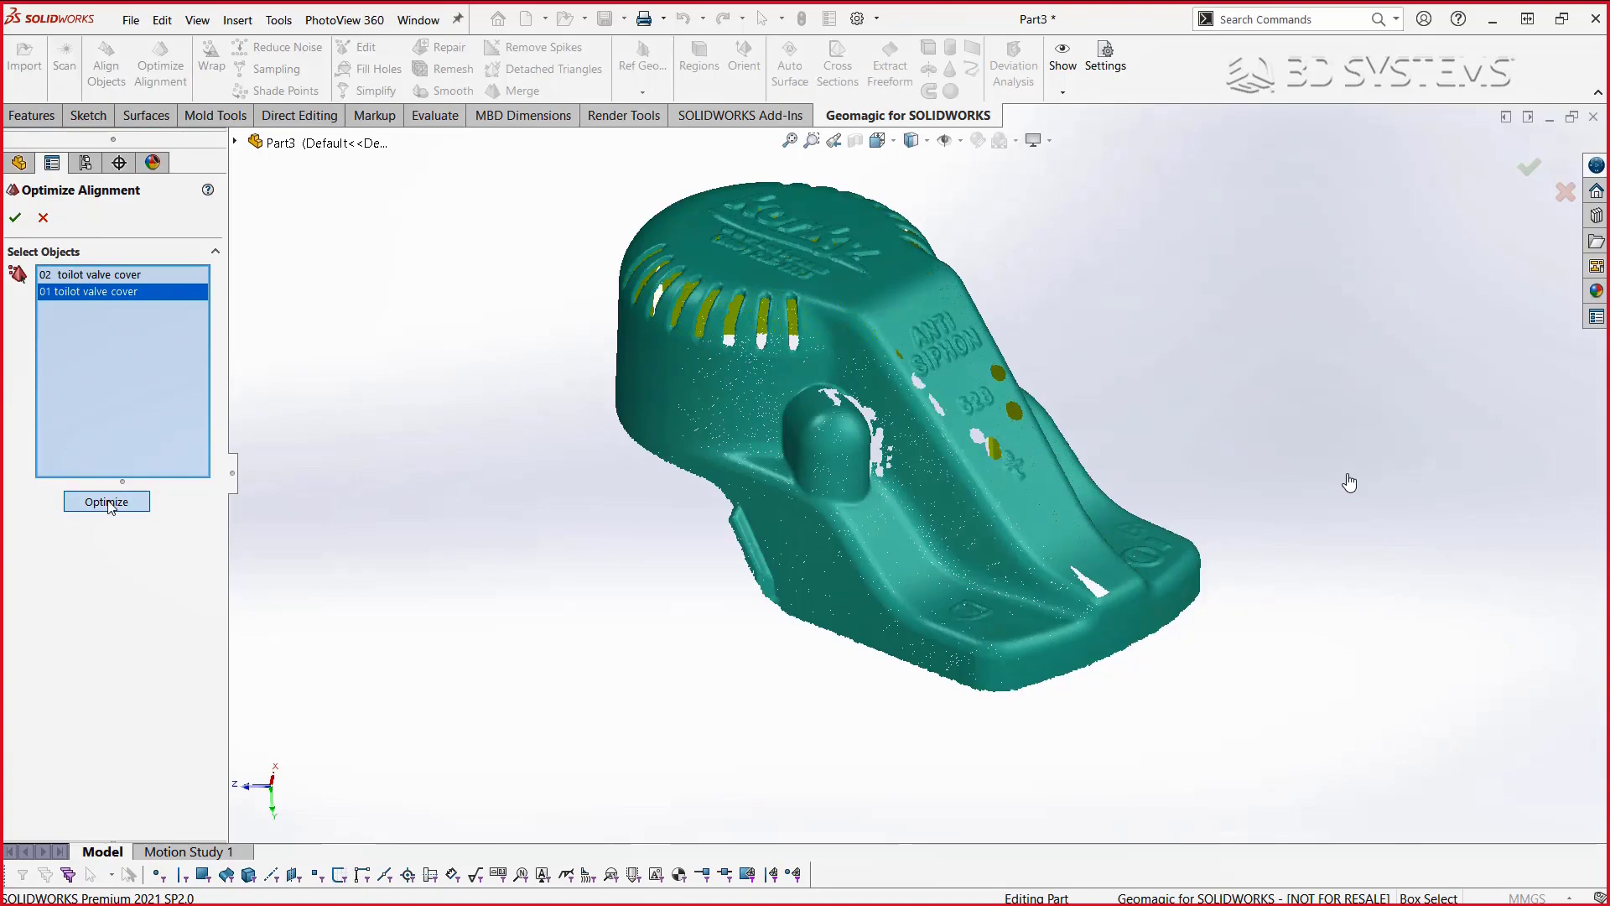
left_click(110, 506)
left_click(110, 506)
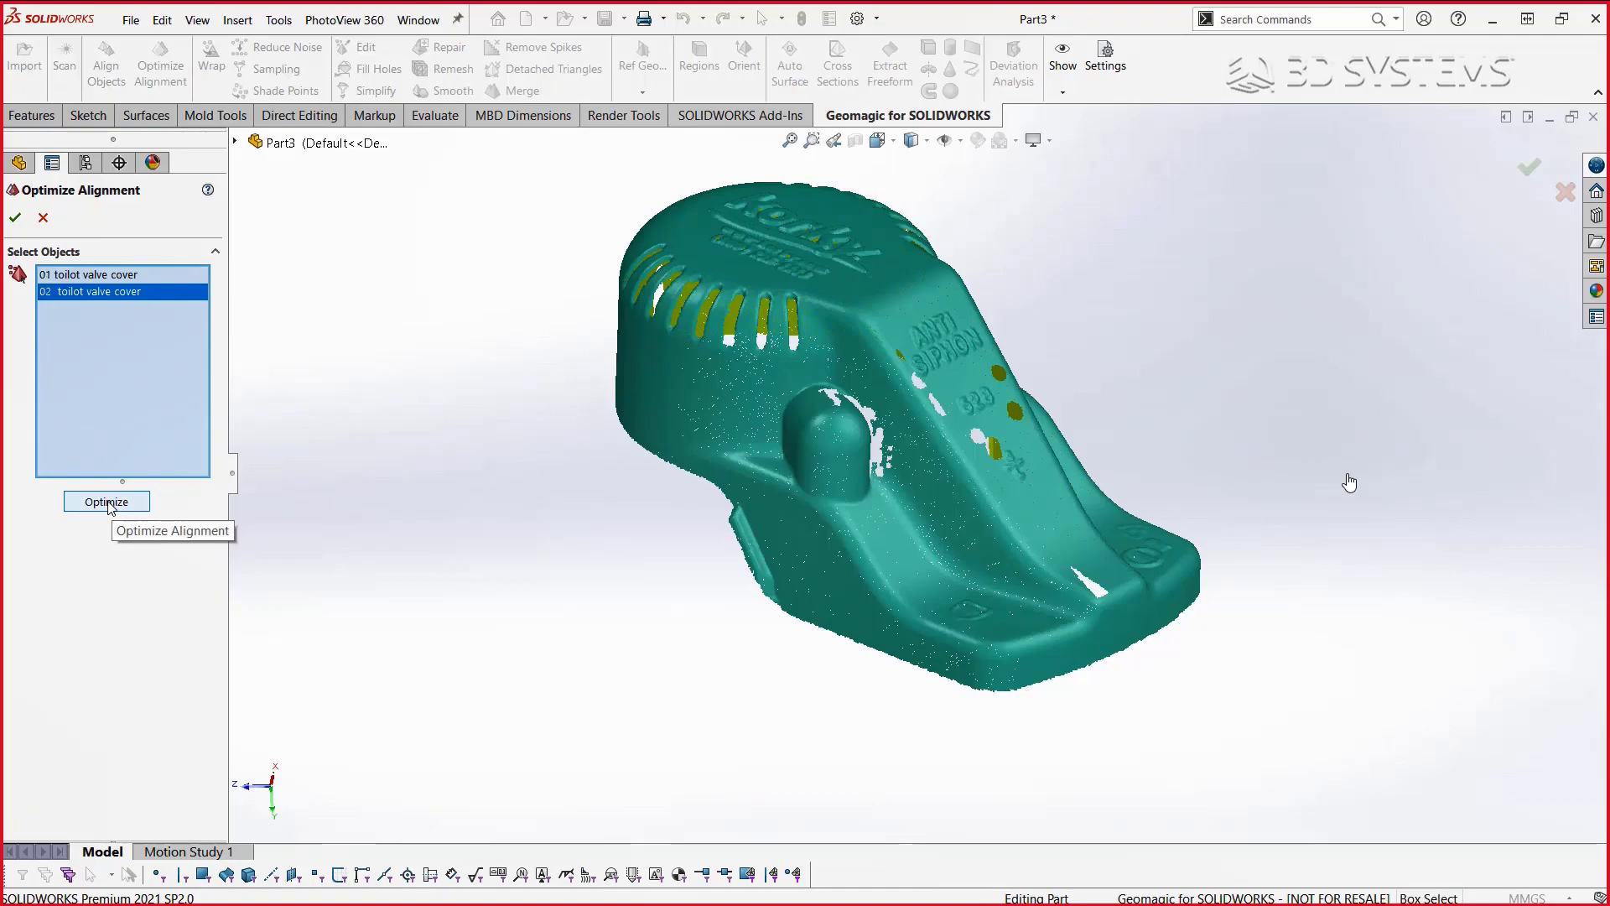
left_click(16, 219)
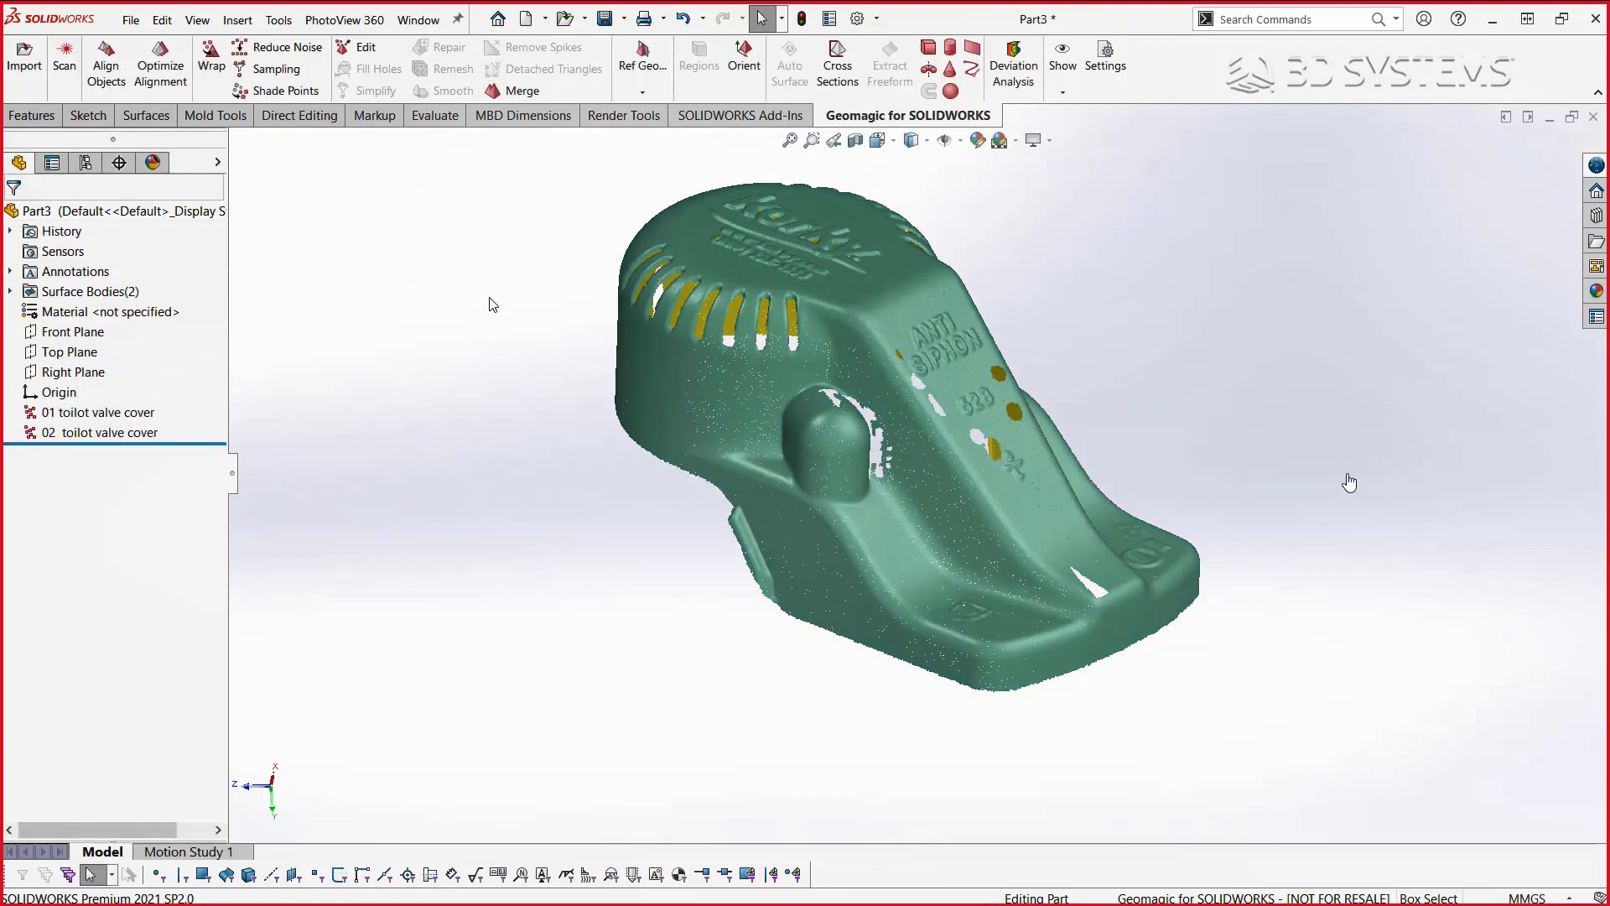
- Merge the 01 and 02 toilot valve cover scans into one Points body
mouse_move(562, 289)
middle_mouse_down("ctrl")
mouse_move(505, 344)
mouse_move(439, 349)
mouse_move(521, 317)
middle_mouse_up("ctrl")
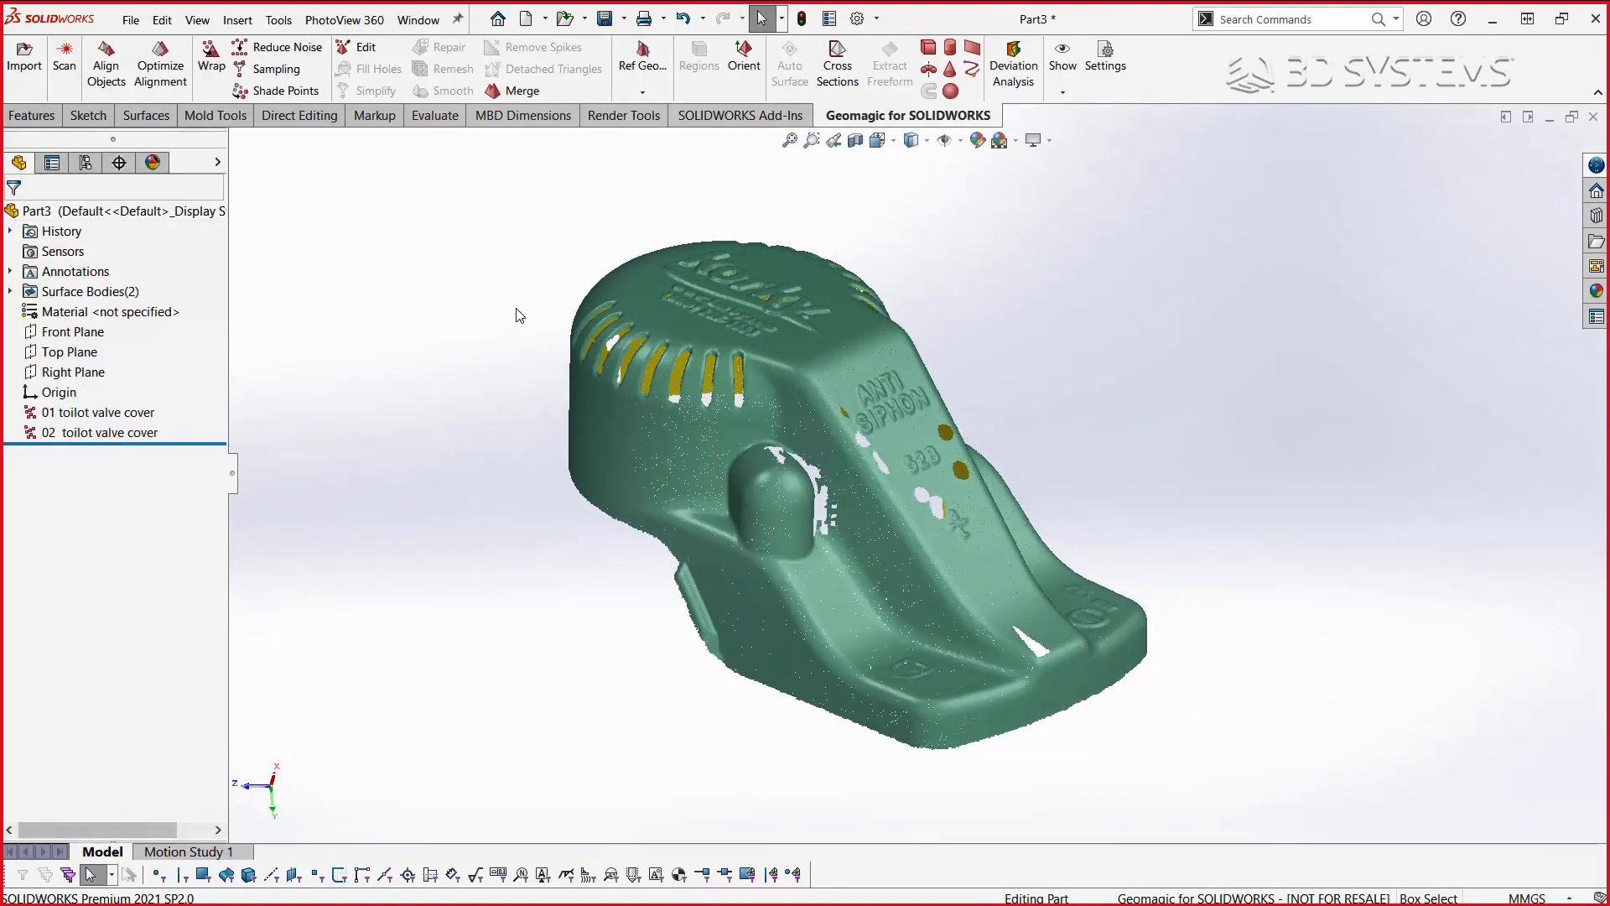
left_click(514, 89)
left_click(638, 421)
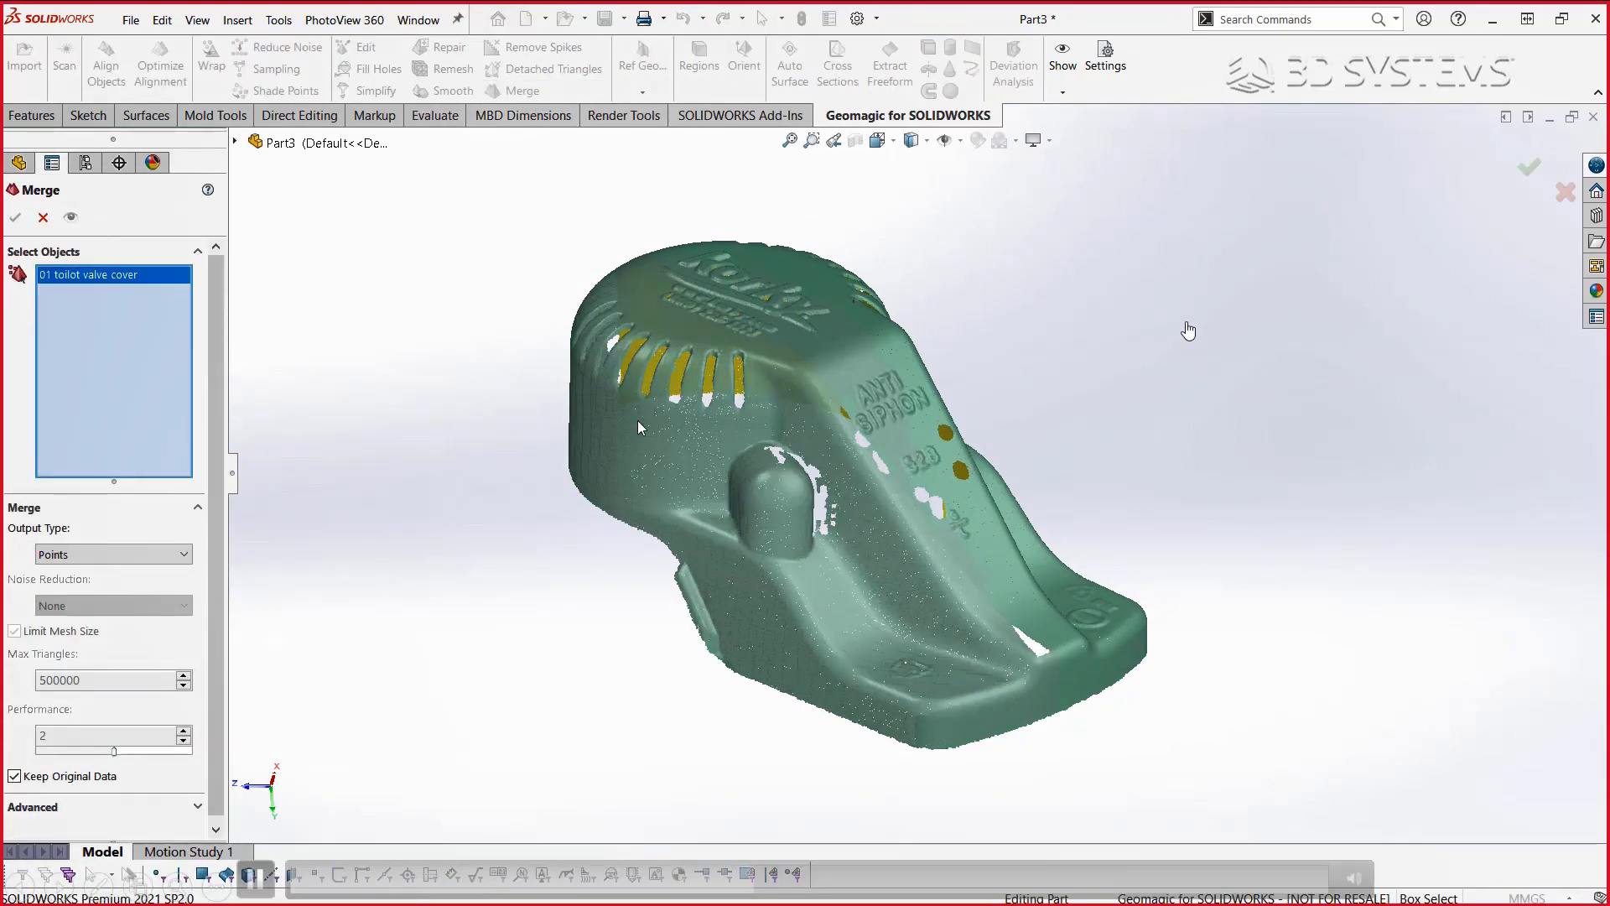
left_click(636, 510)
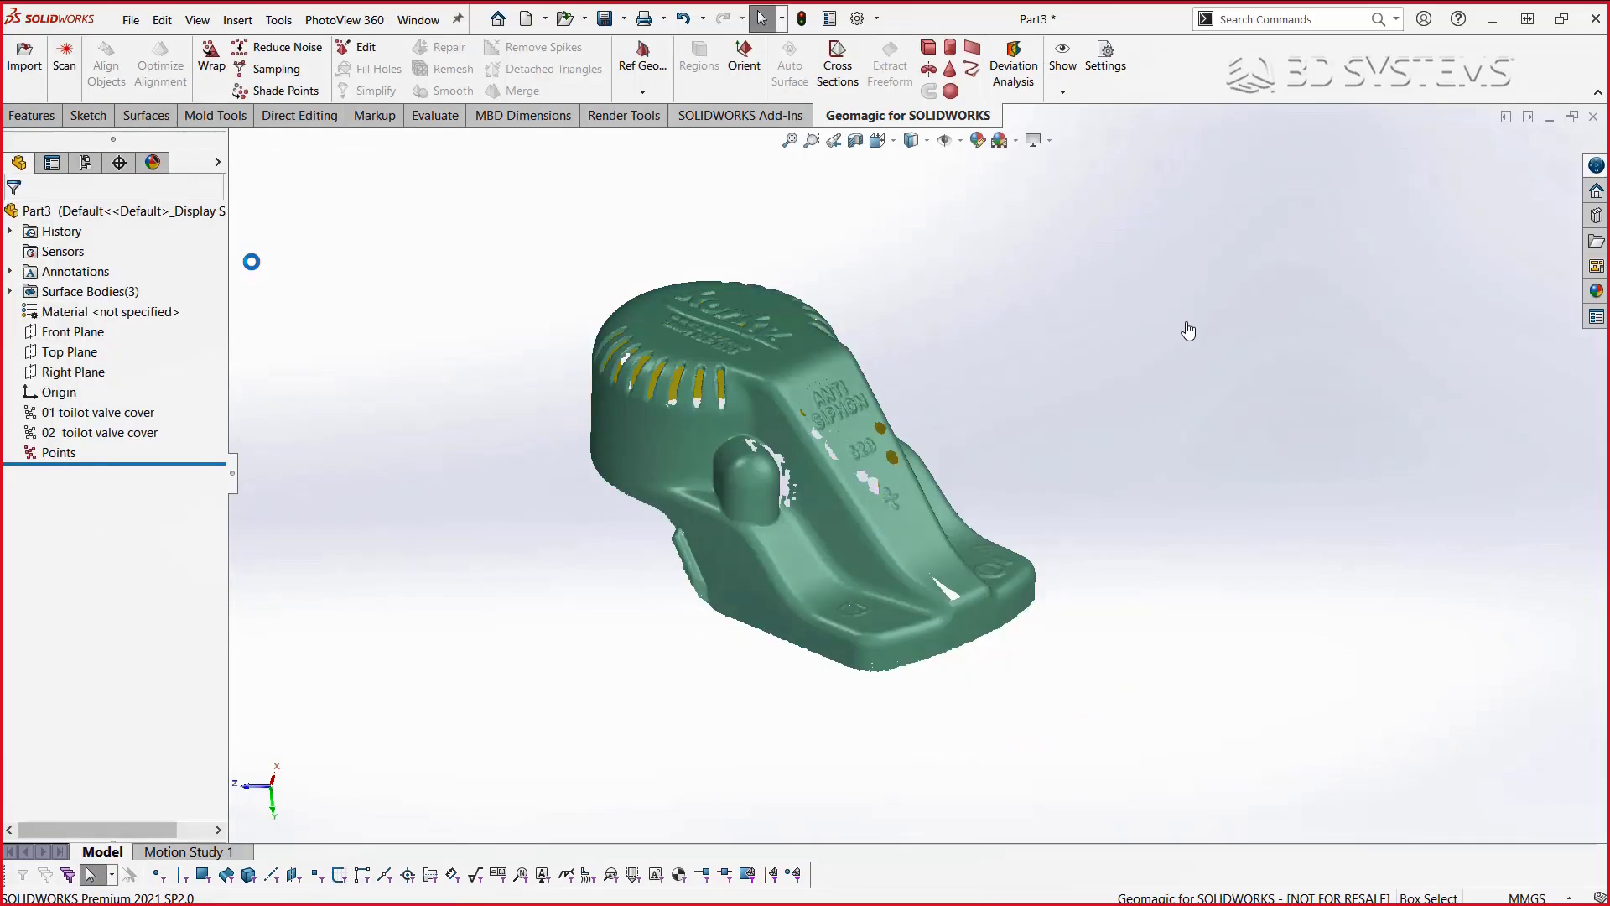
middle_click_drag(529, 270, 803, 419)
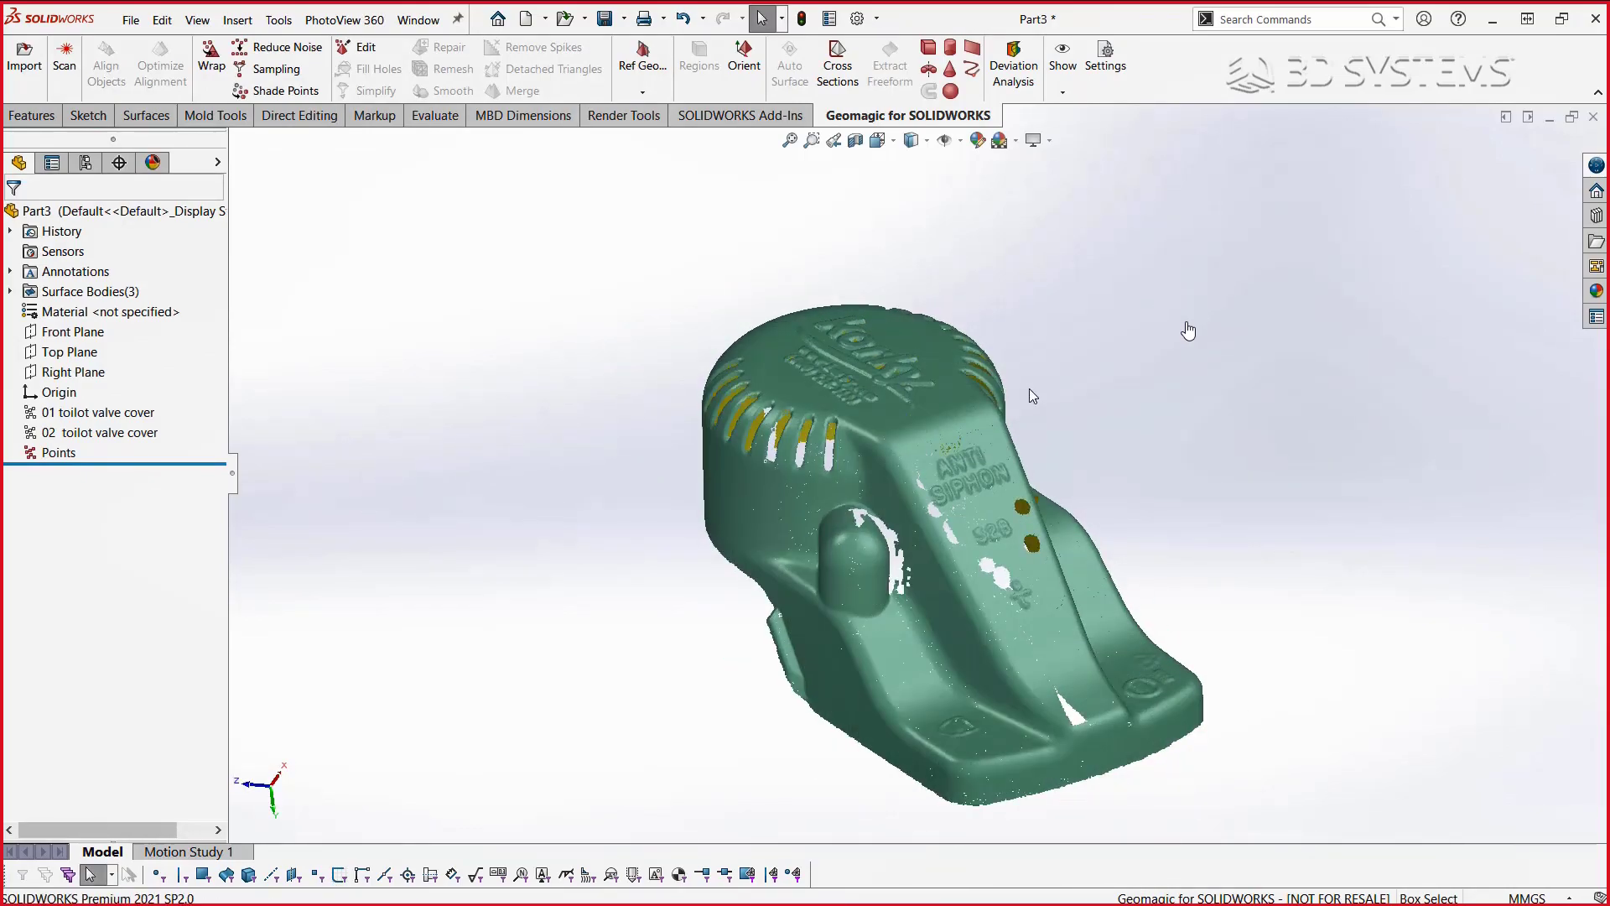
middle_click_drag(1065, 384, 913, 445, "ctrl")
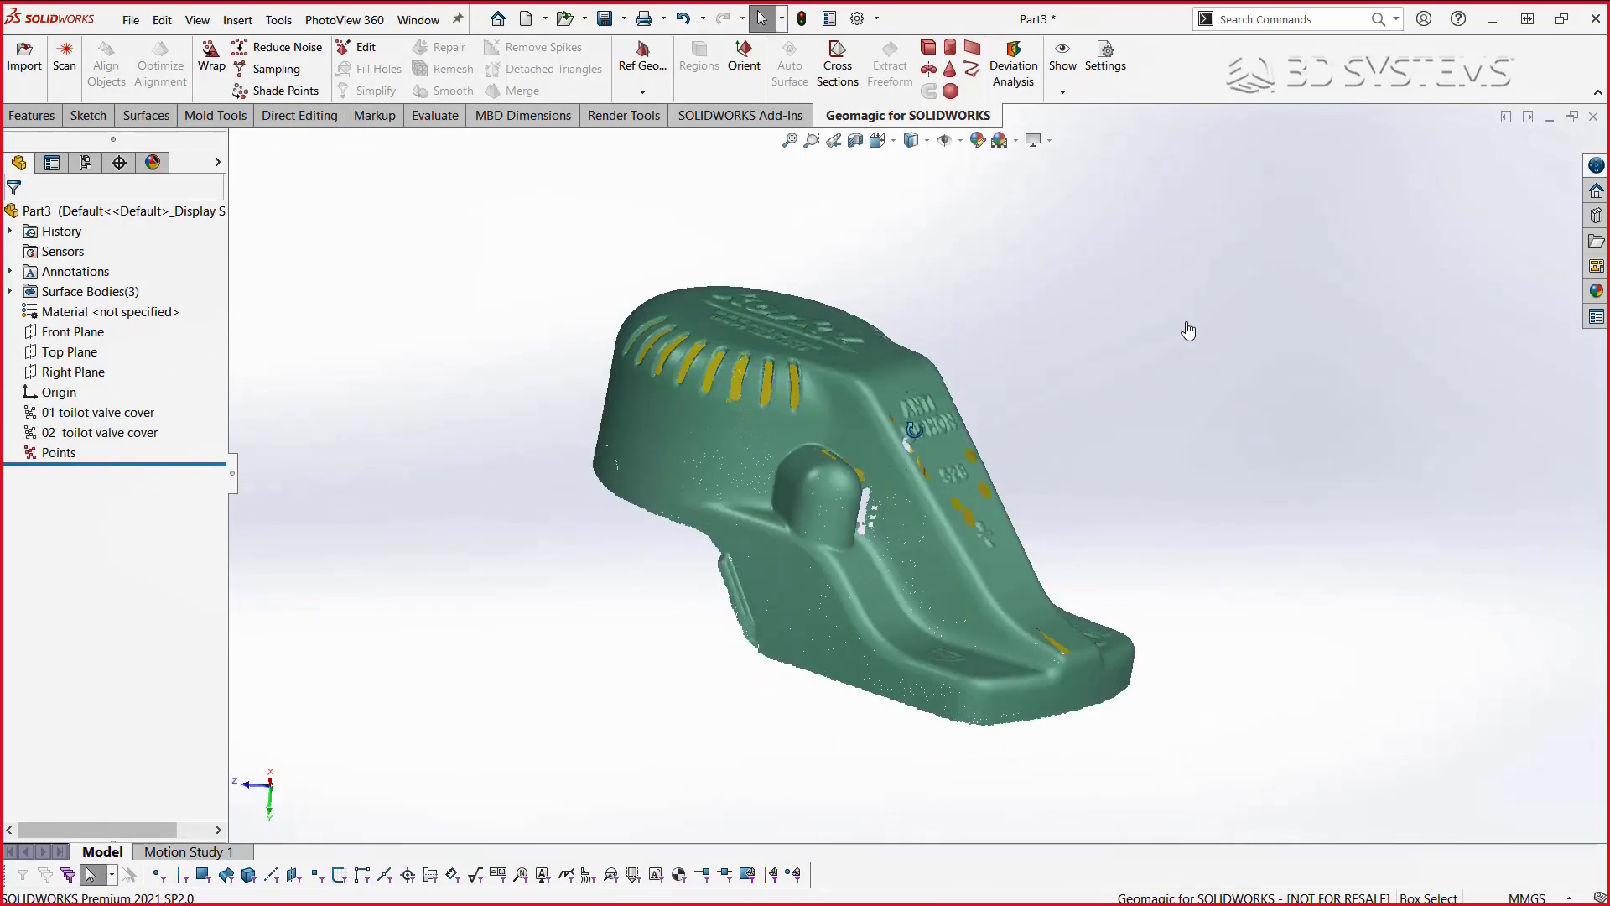
key("ctrl+1")
key("ctrl+2")
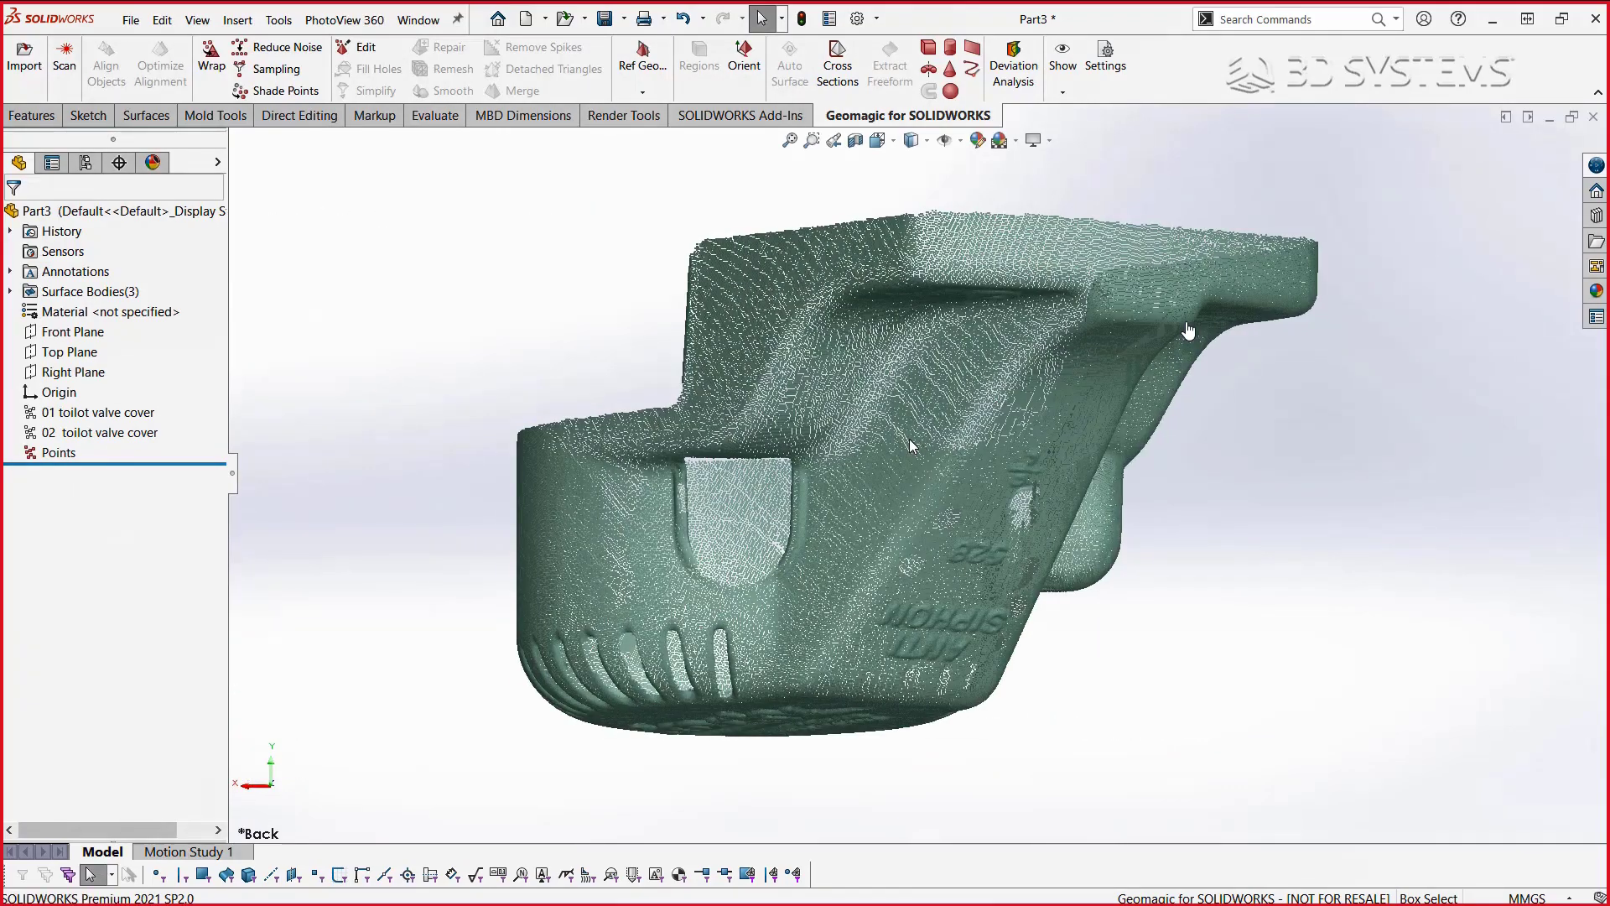
key("ctrl+3")
key("ctrl+4")
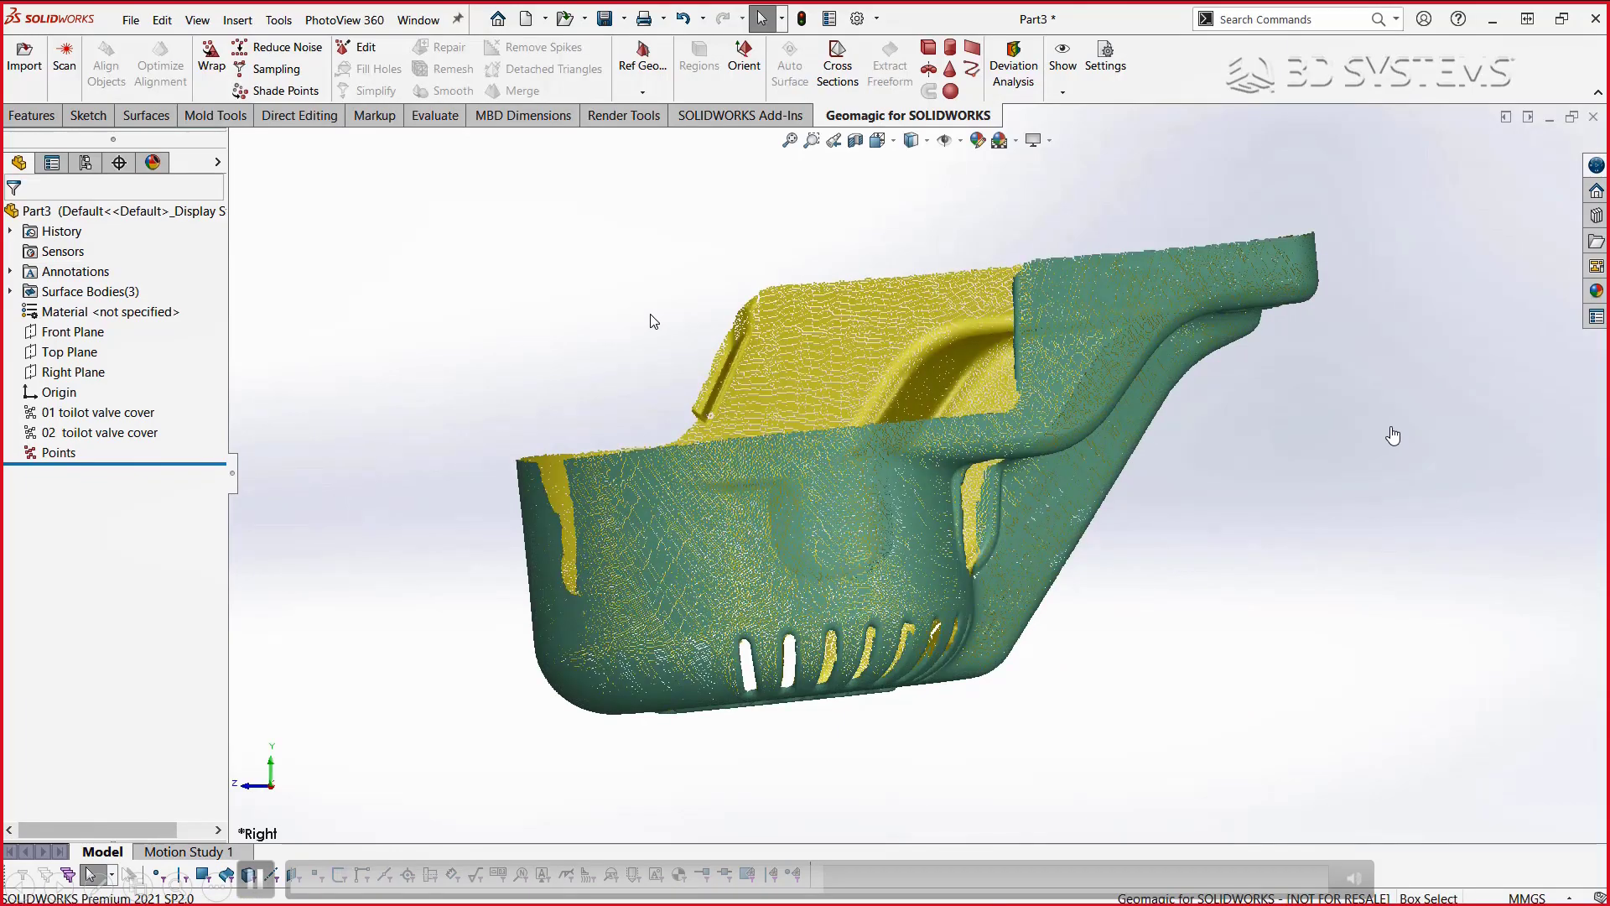
key("ctrl+7")
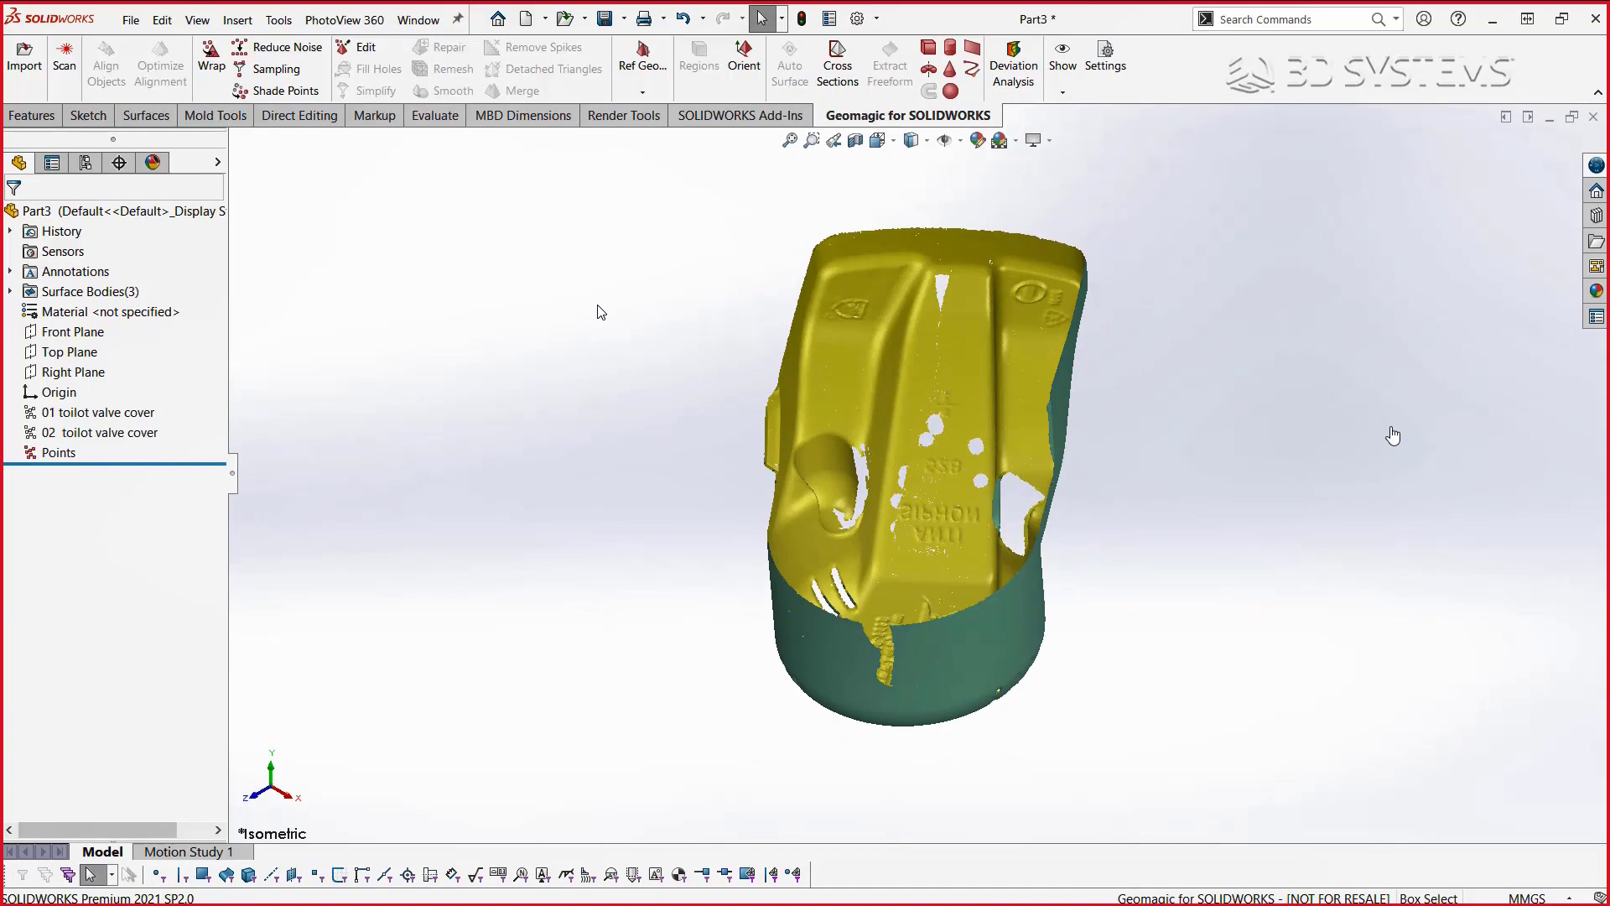
- Start Extract Reference Axis with cone fitting selected
left_click(643, 92)
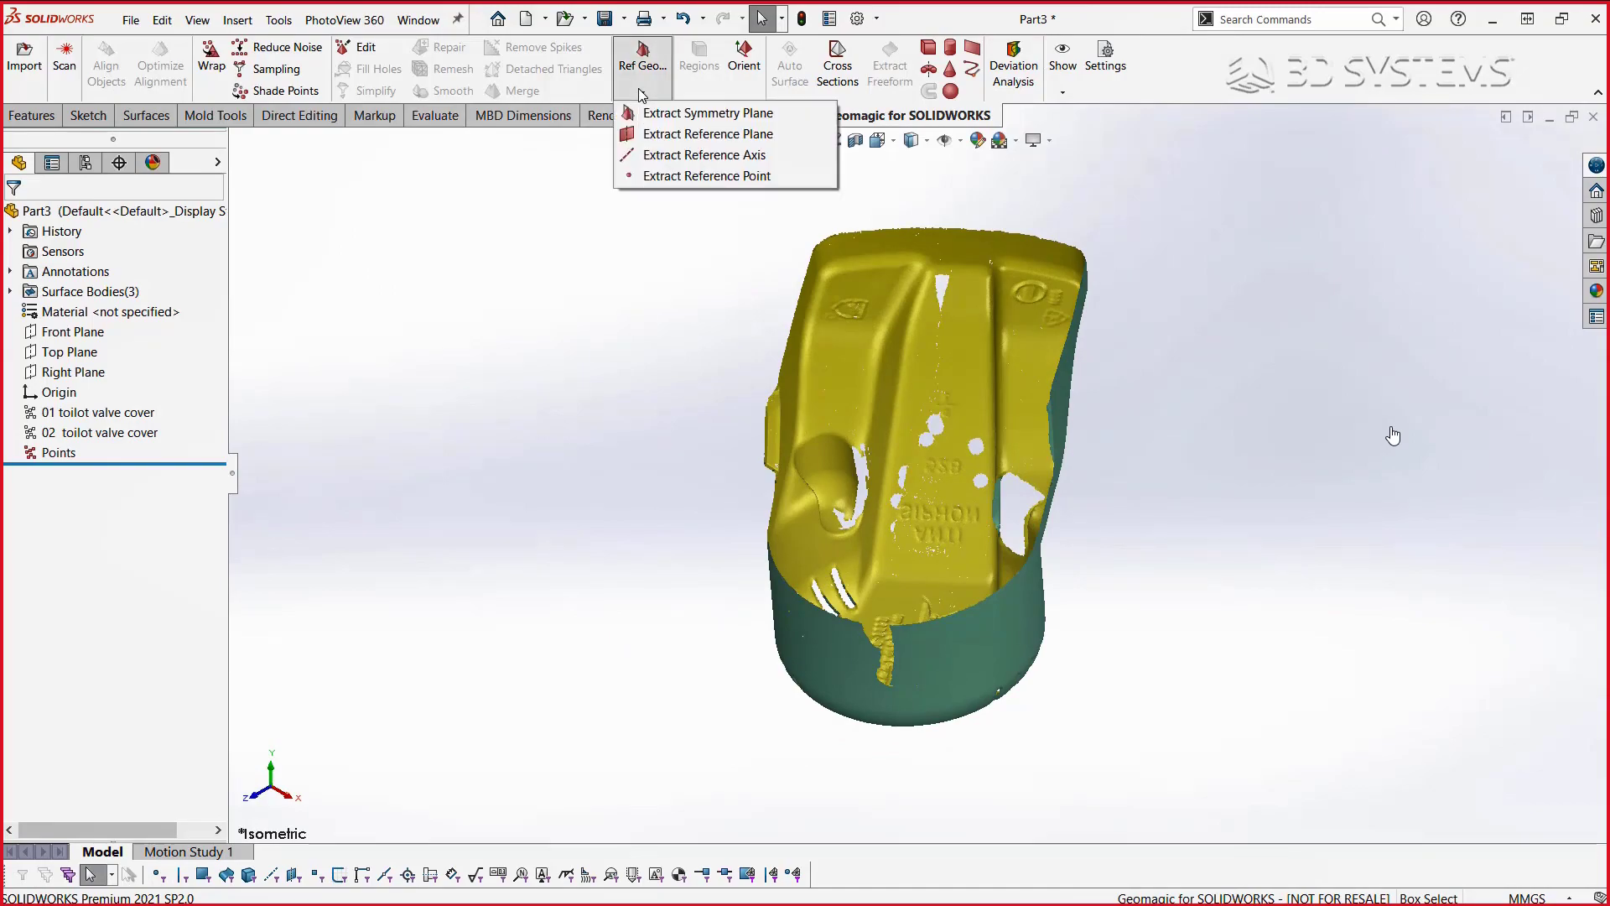
left_click(663, 155)
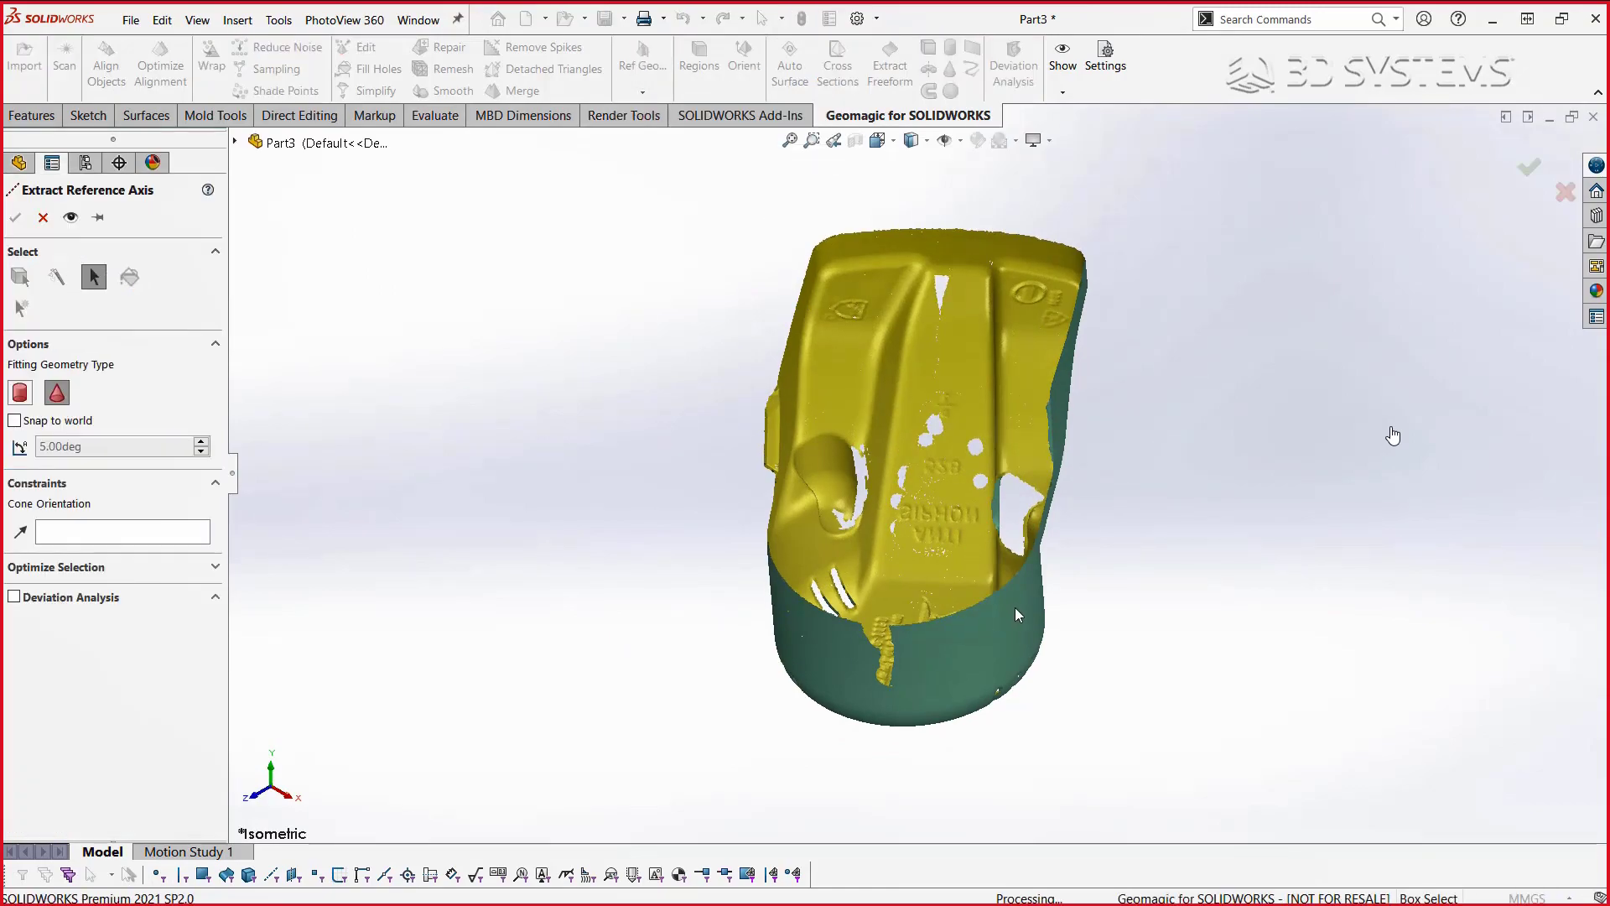
mouse_move(1017, 615)
middle_mouse_down()
mouse_move(969, 509)
mouse_move(558, 512)
middle_mouse_up()
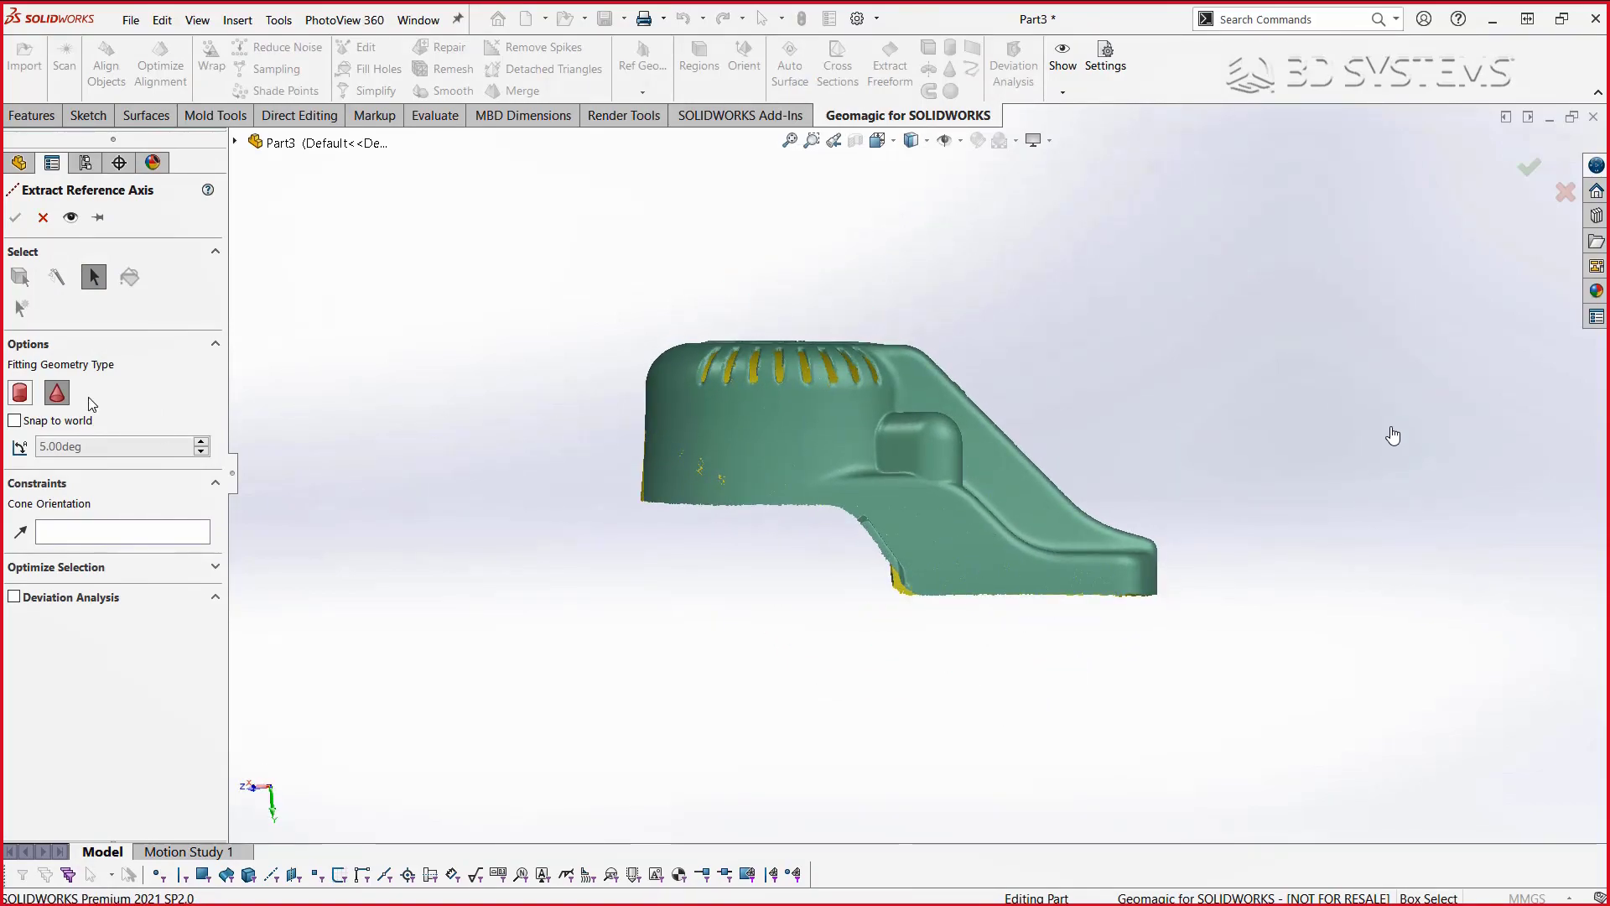
left_click(20, 391)
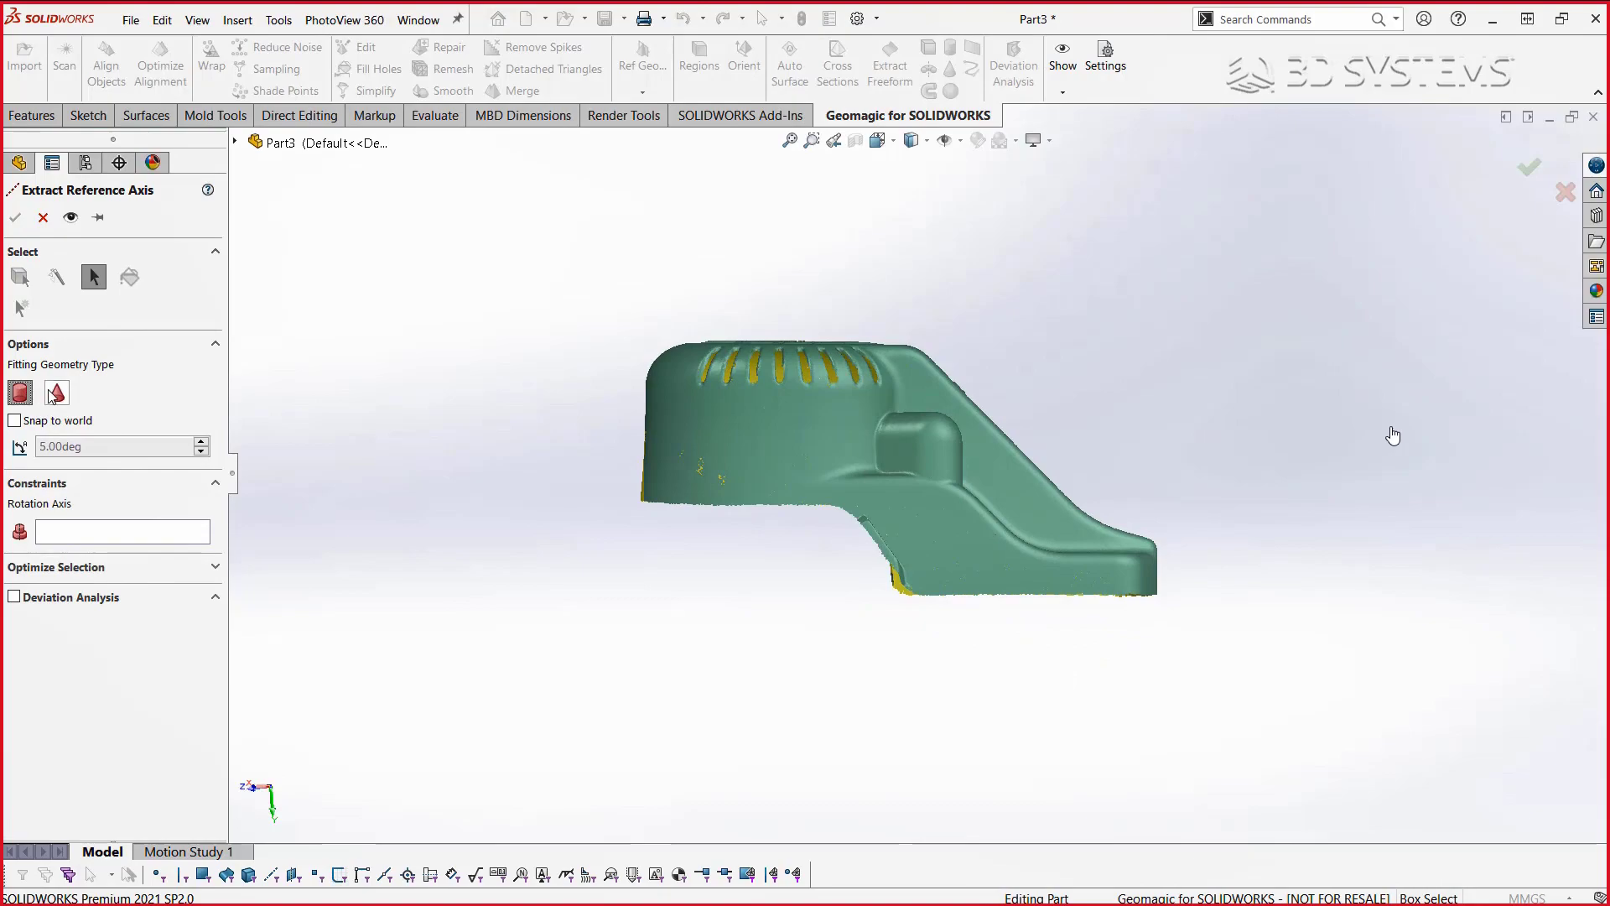
left_click(52, 394)
scroll(609, 470, "down", 2)
mouse_move(845, 556)
middle_mouse_down()
mouse_move(875, 559)
mouse_move(763, 496)
middle_mouse_up()
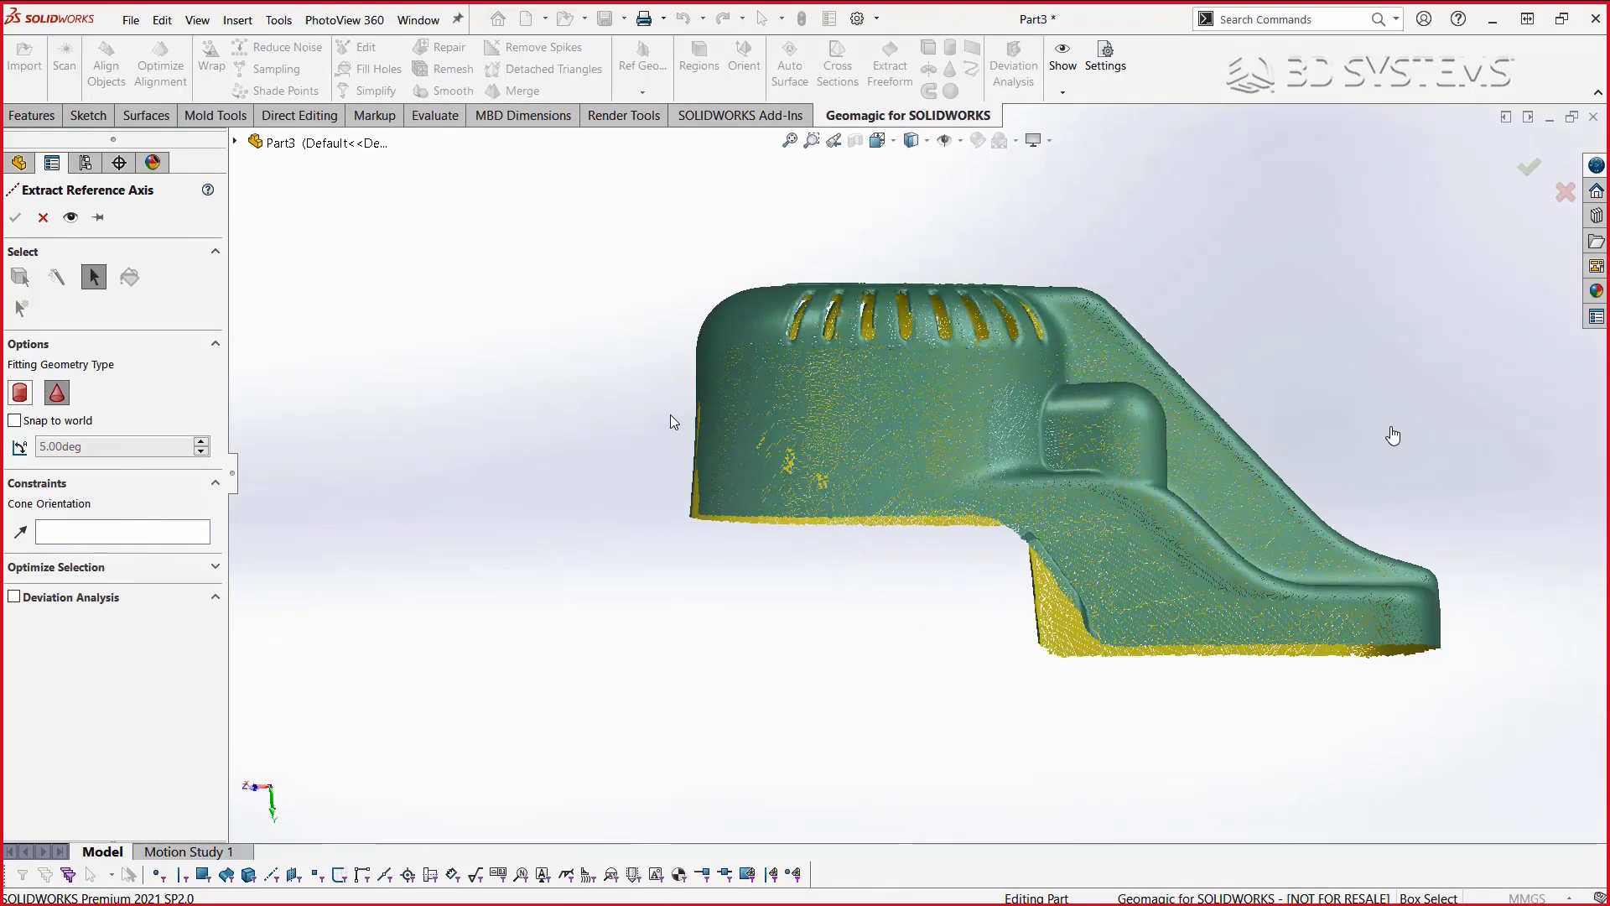
- Box-select the rounded front region, preview the fitted axis, and accept Axis1
left_click_drag(659, 398, 957, 571)
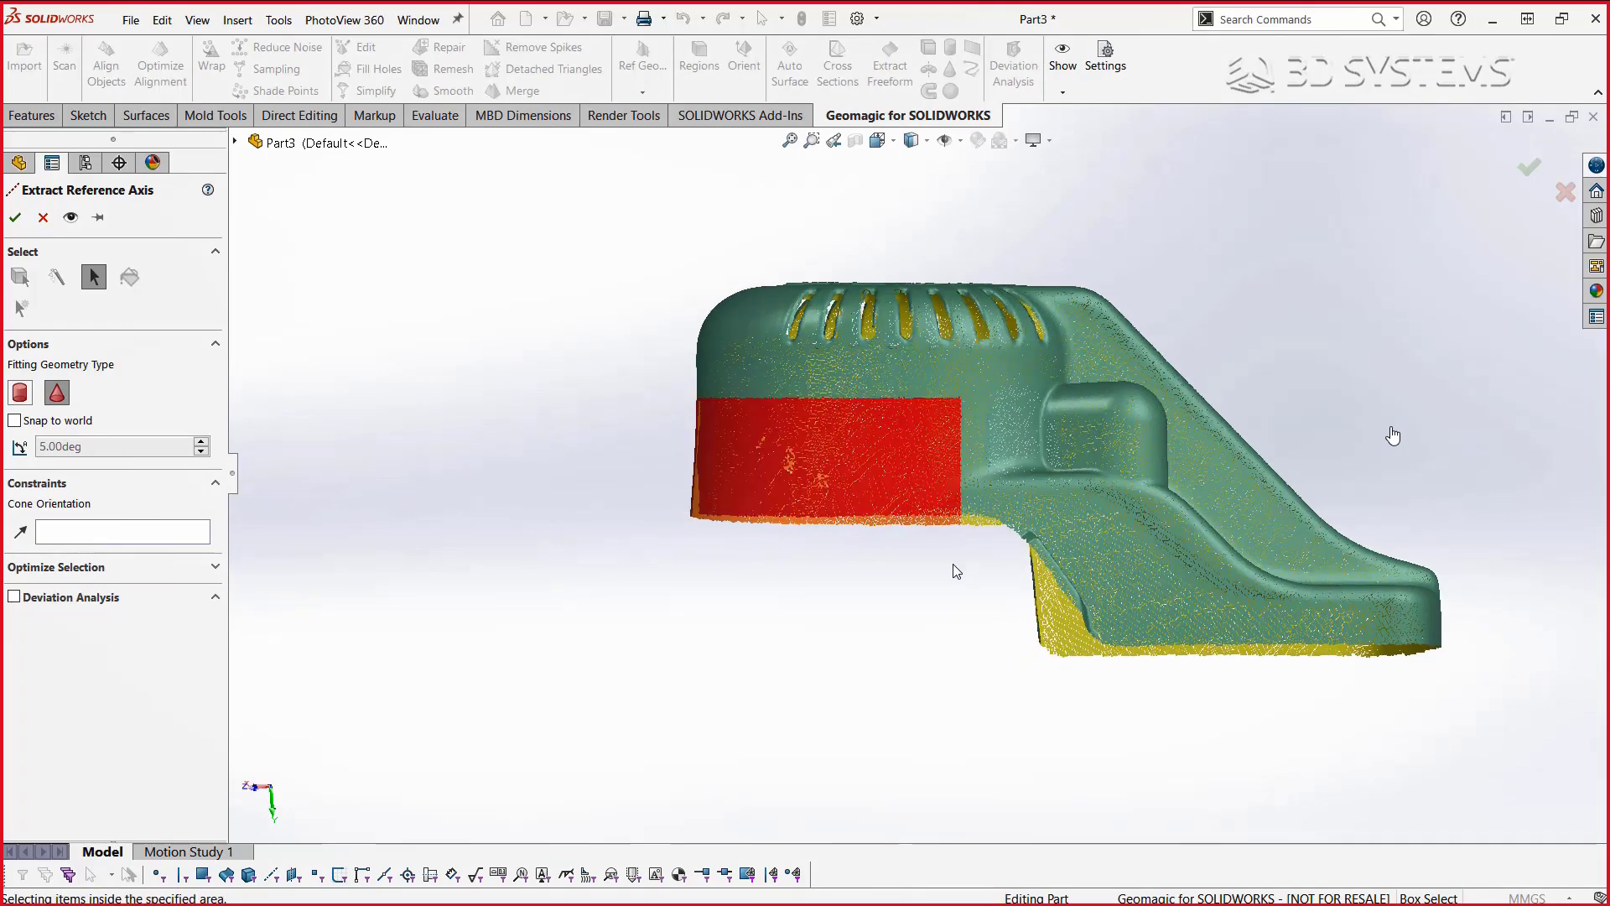
mouse_move(779, 394)
left_mouse_down()
mouse_move(982, 411)
mouse_move(1008, 440)
left_mouse_up()
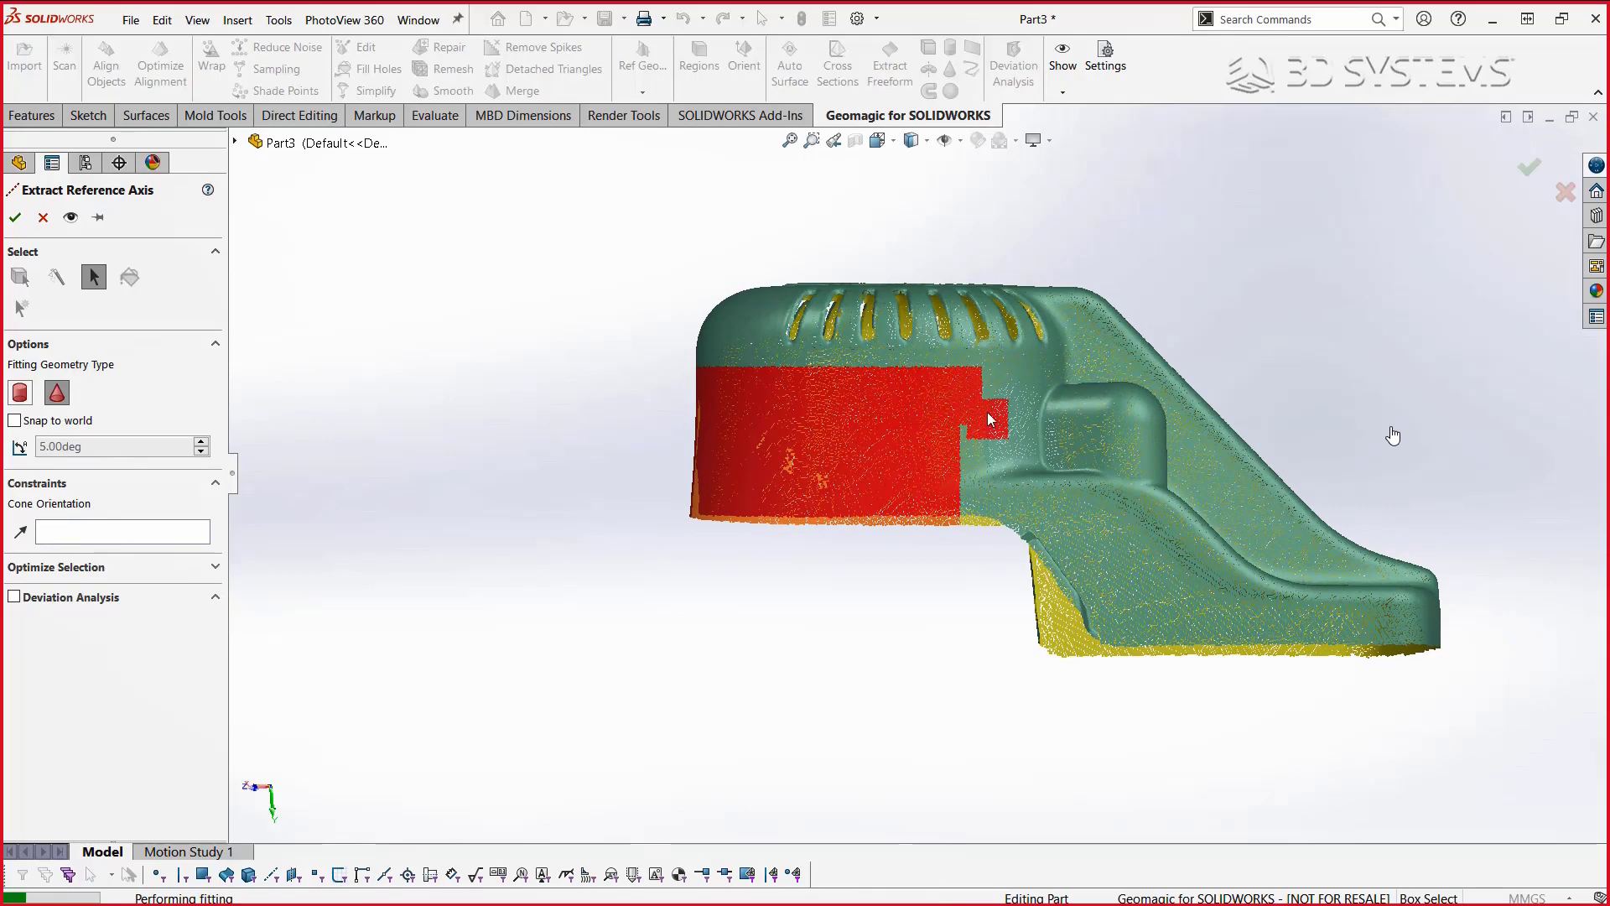
middle_click_drag(973, 428, 1158, 419)
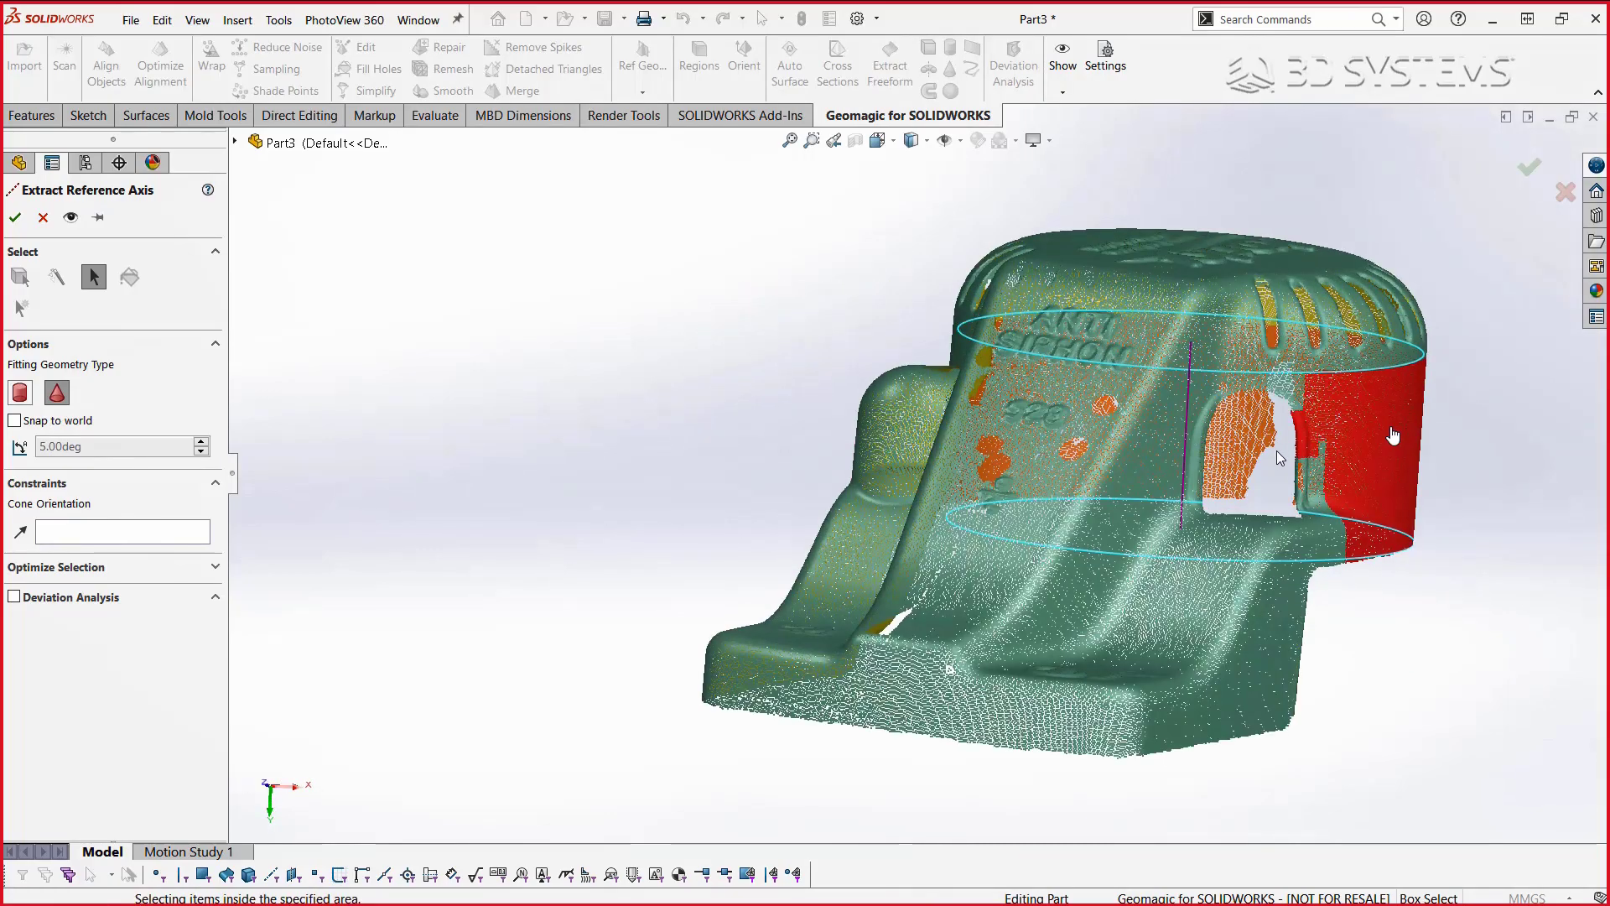
scroll(1217, 428, "down", 5)
scroll(1287, 436, "down", 2)
left_click_drag(1273, 315, 1313, 445)
key("f")
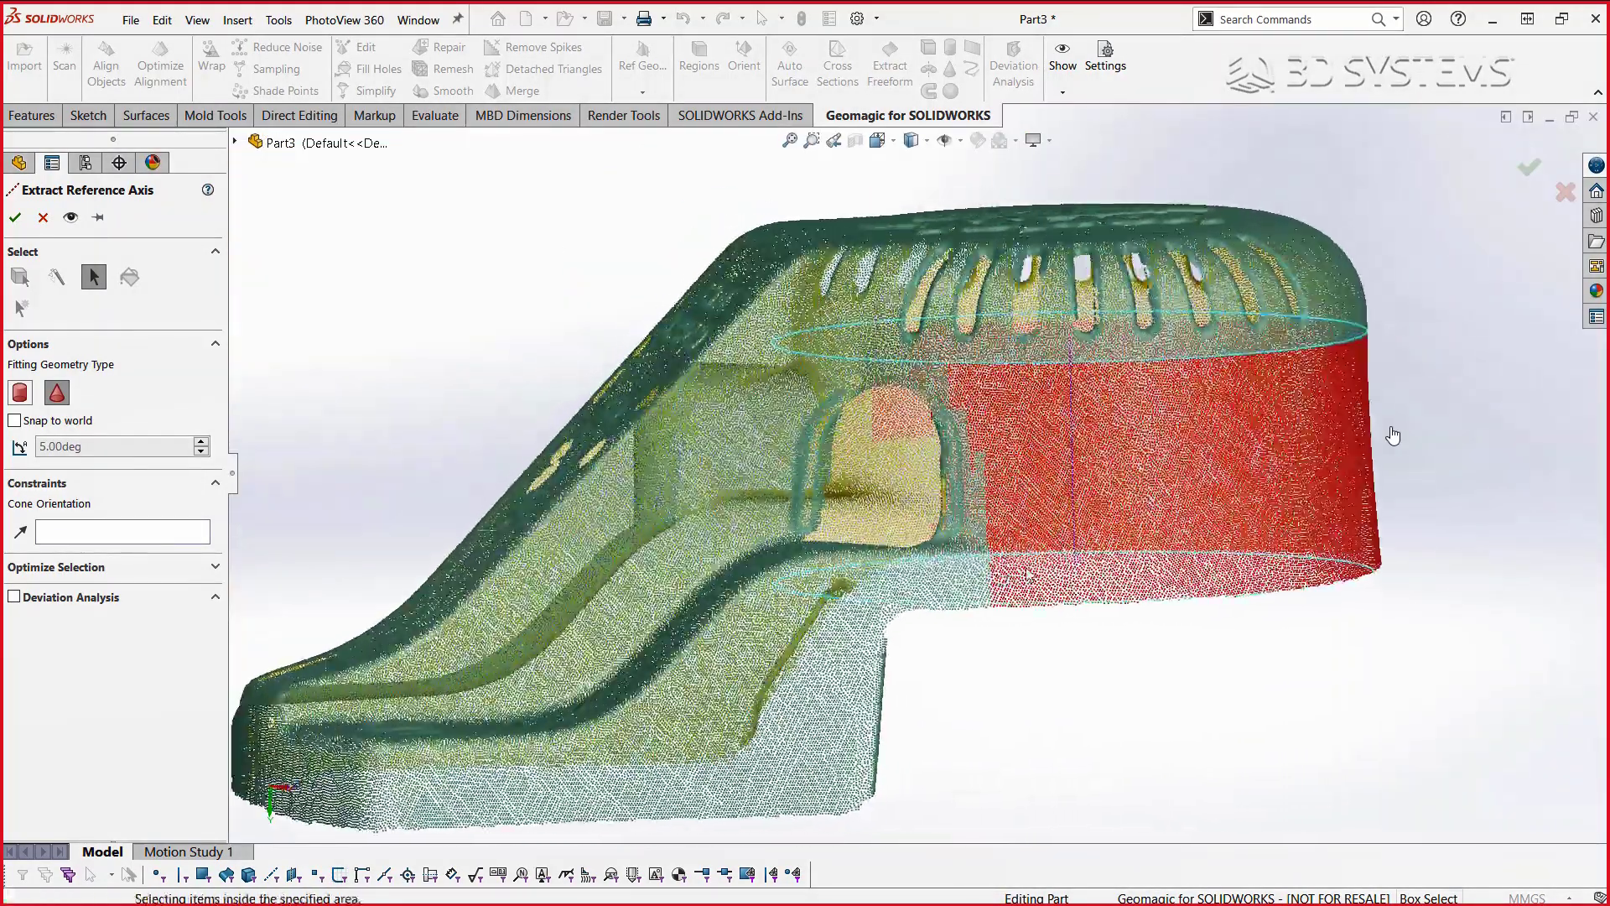
left_click(71, 218)
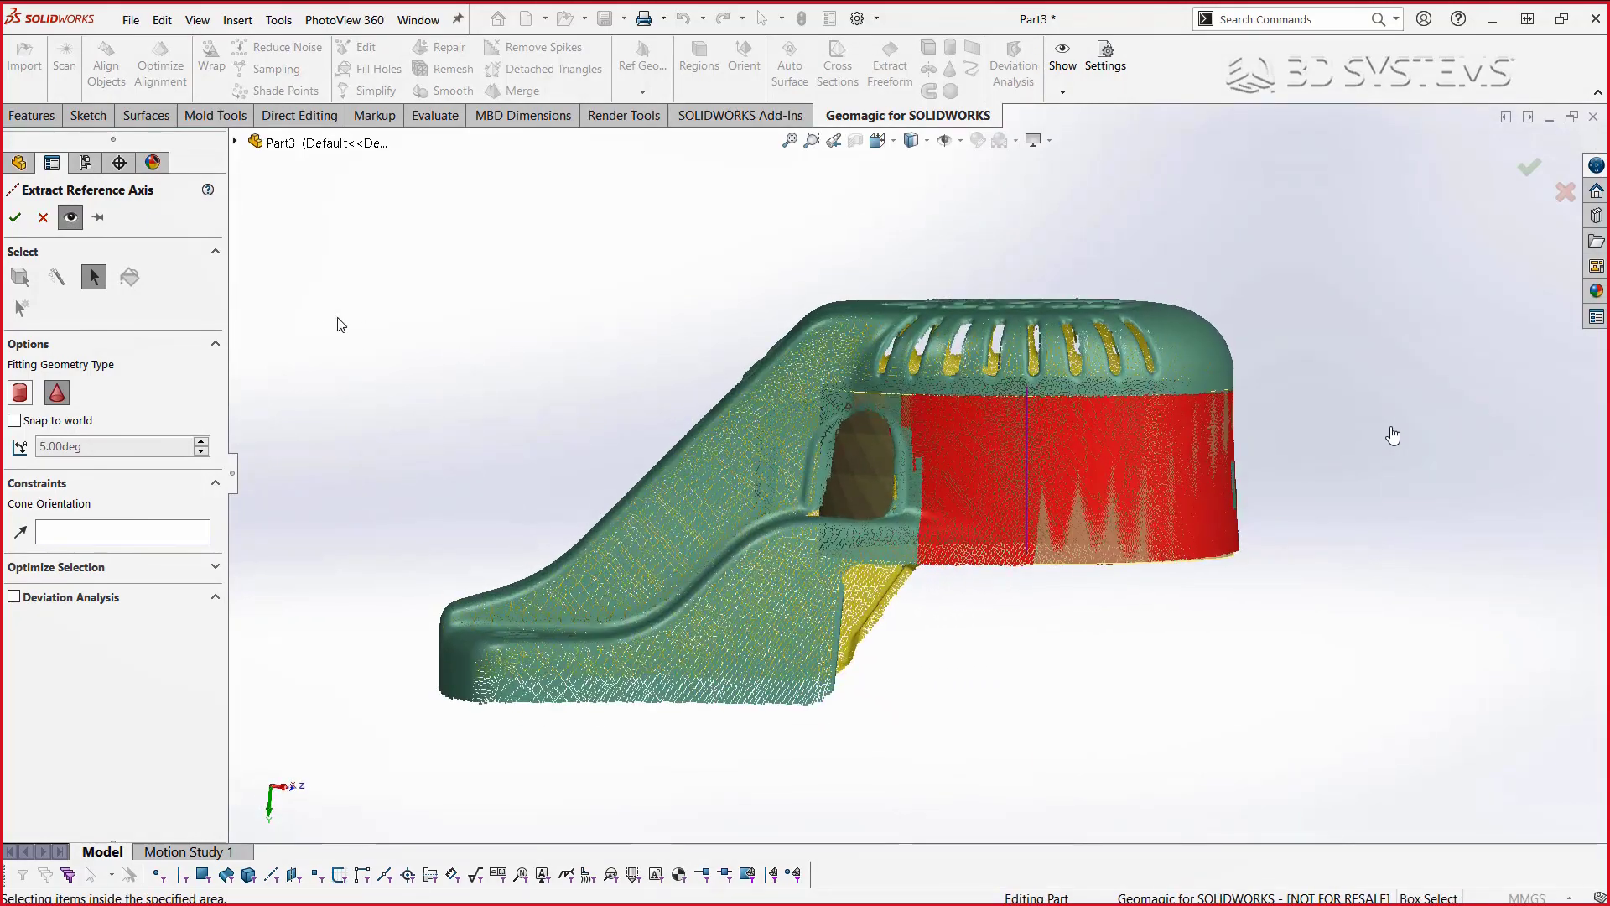
left_click(15, 218)
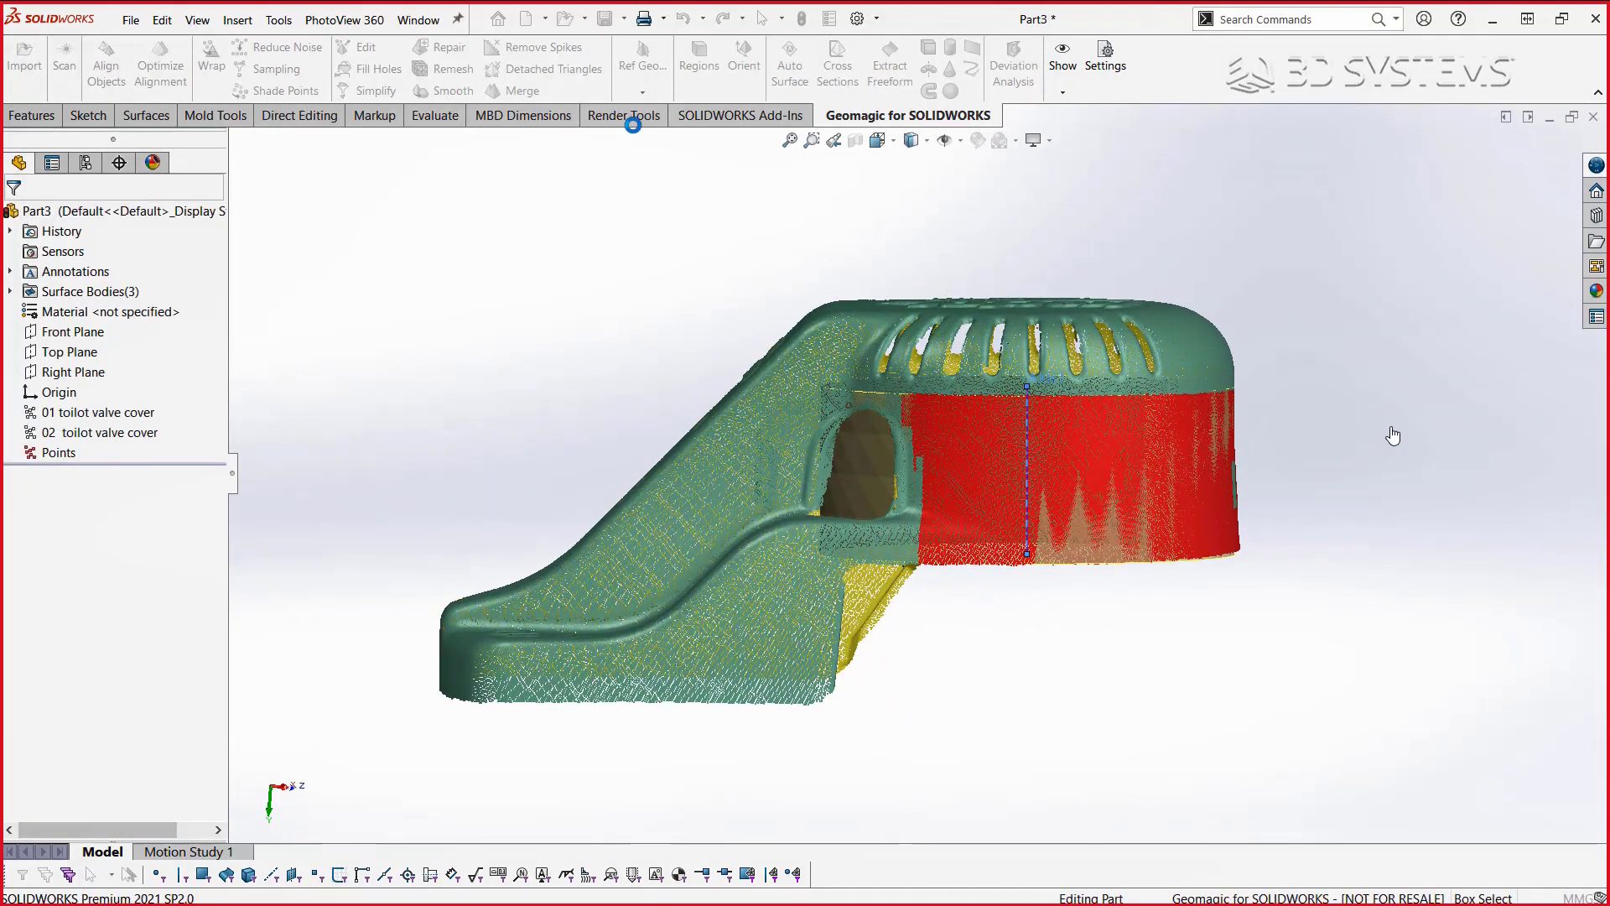
left_click(643, 91)
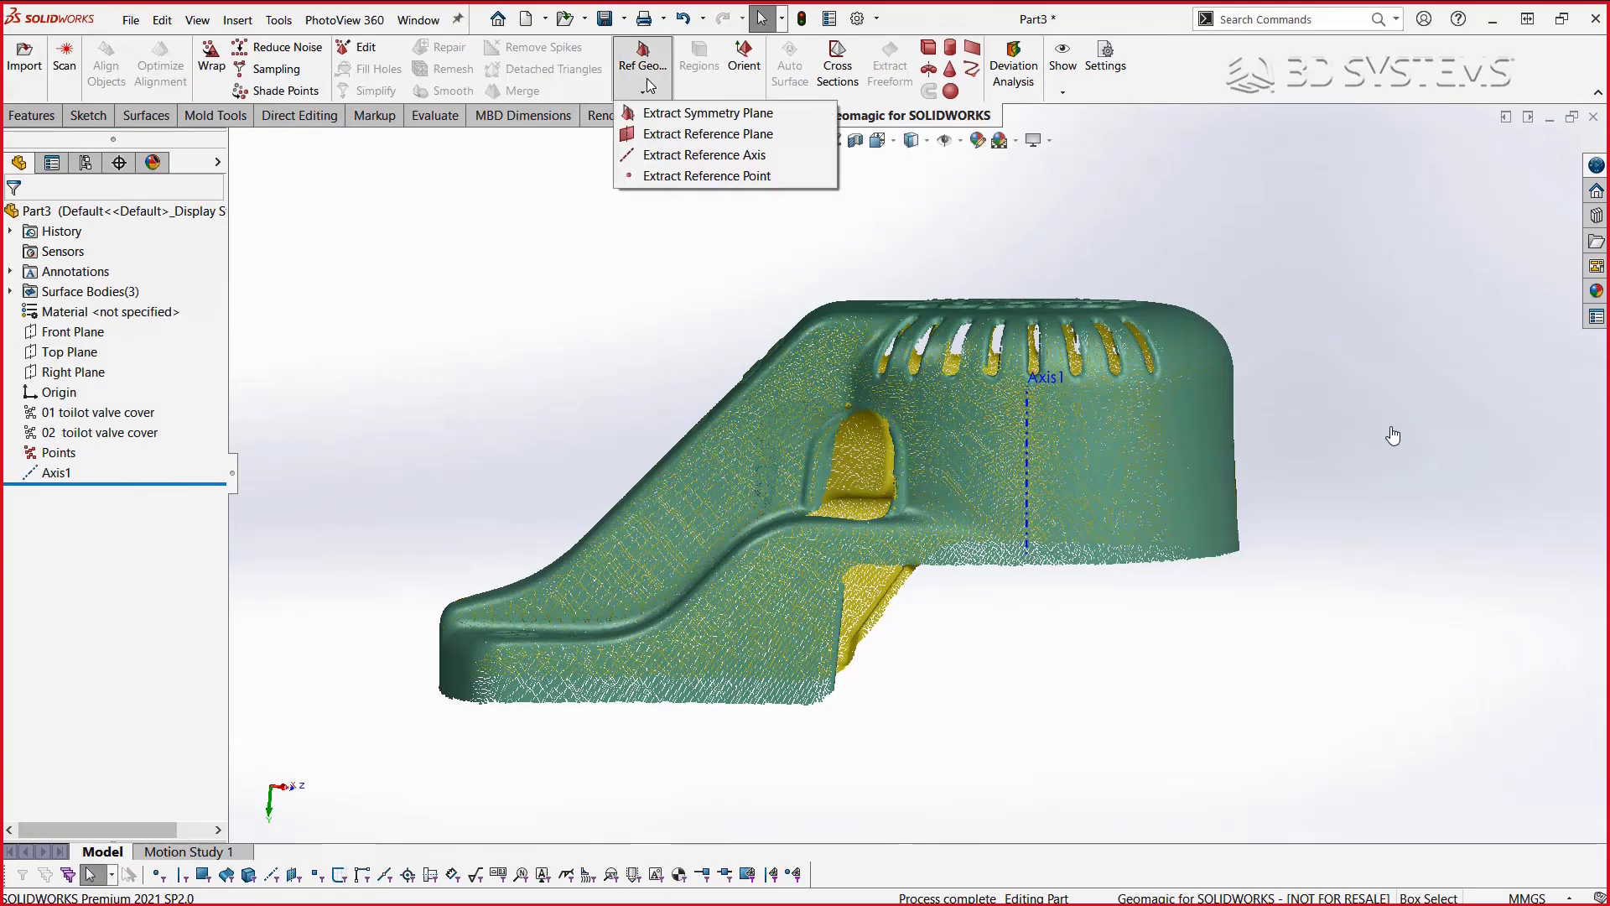
- In Extract Reference Plane, lasso-select the flat logo top of the mesh
left_click(662, 133)
middle_click_drag(1124, 320, 1118, 663)
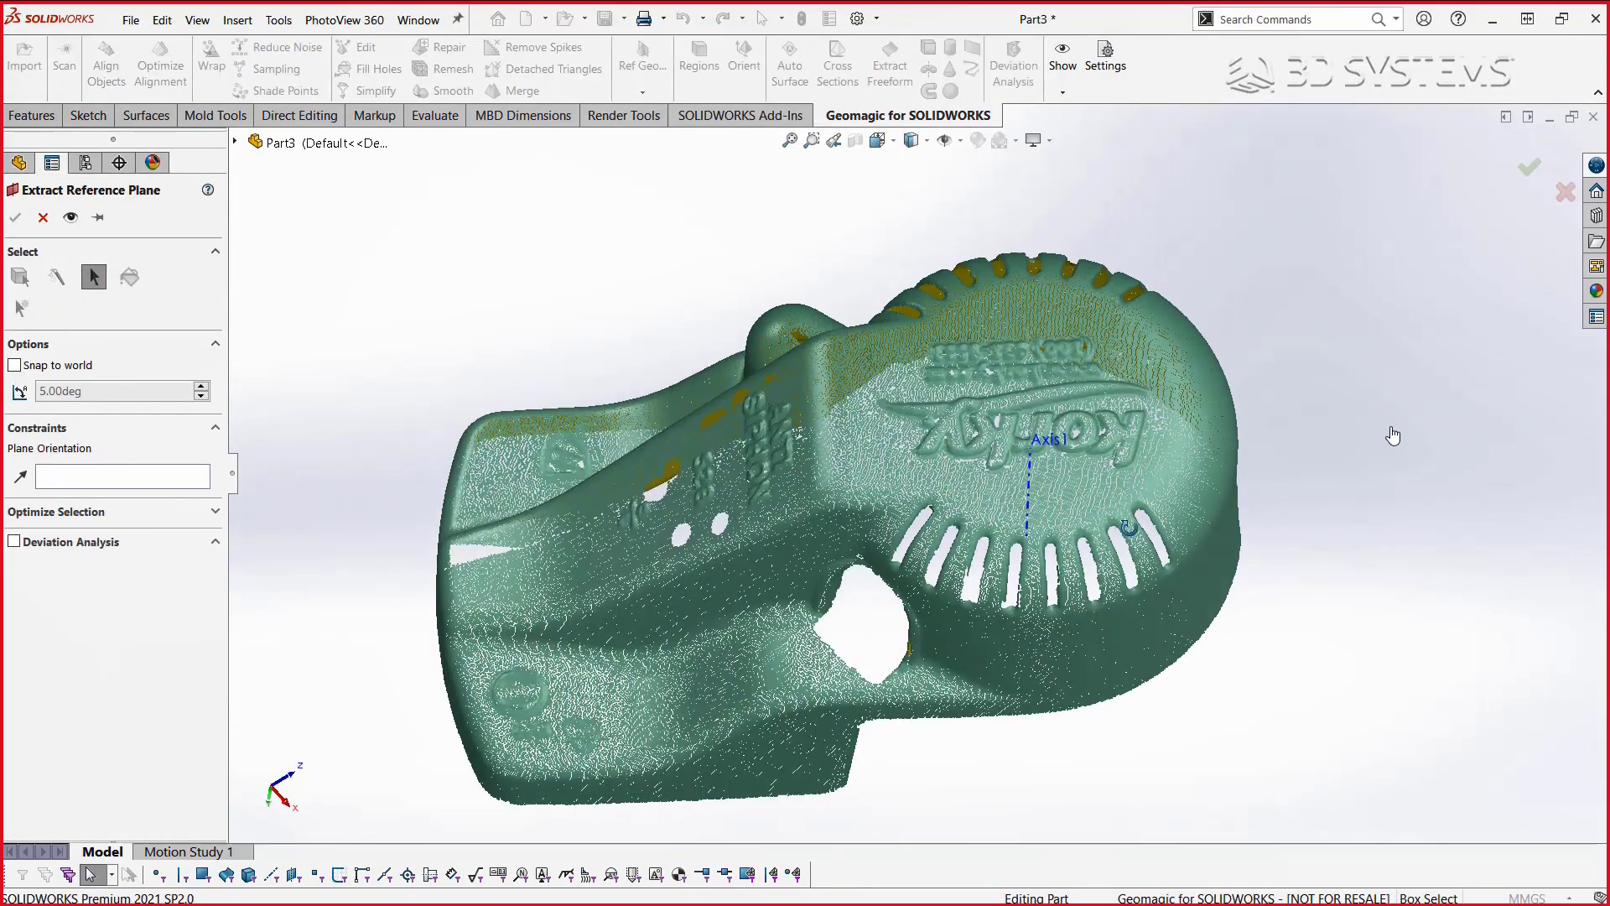
scroll(1118, 663, "down", 2)
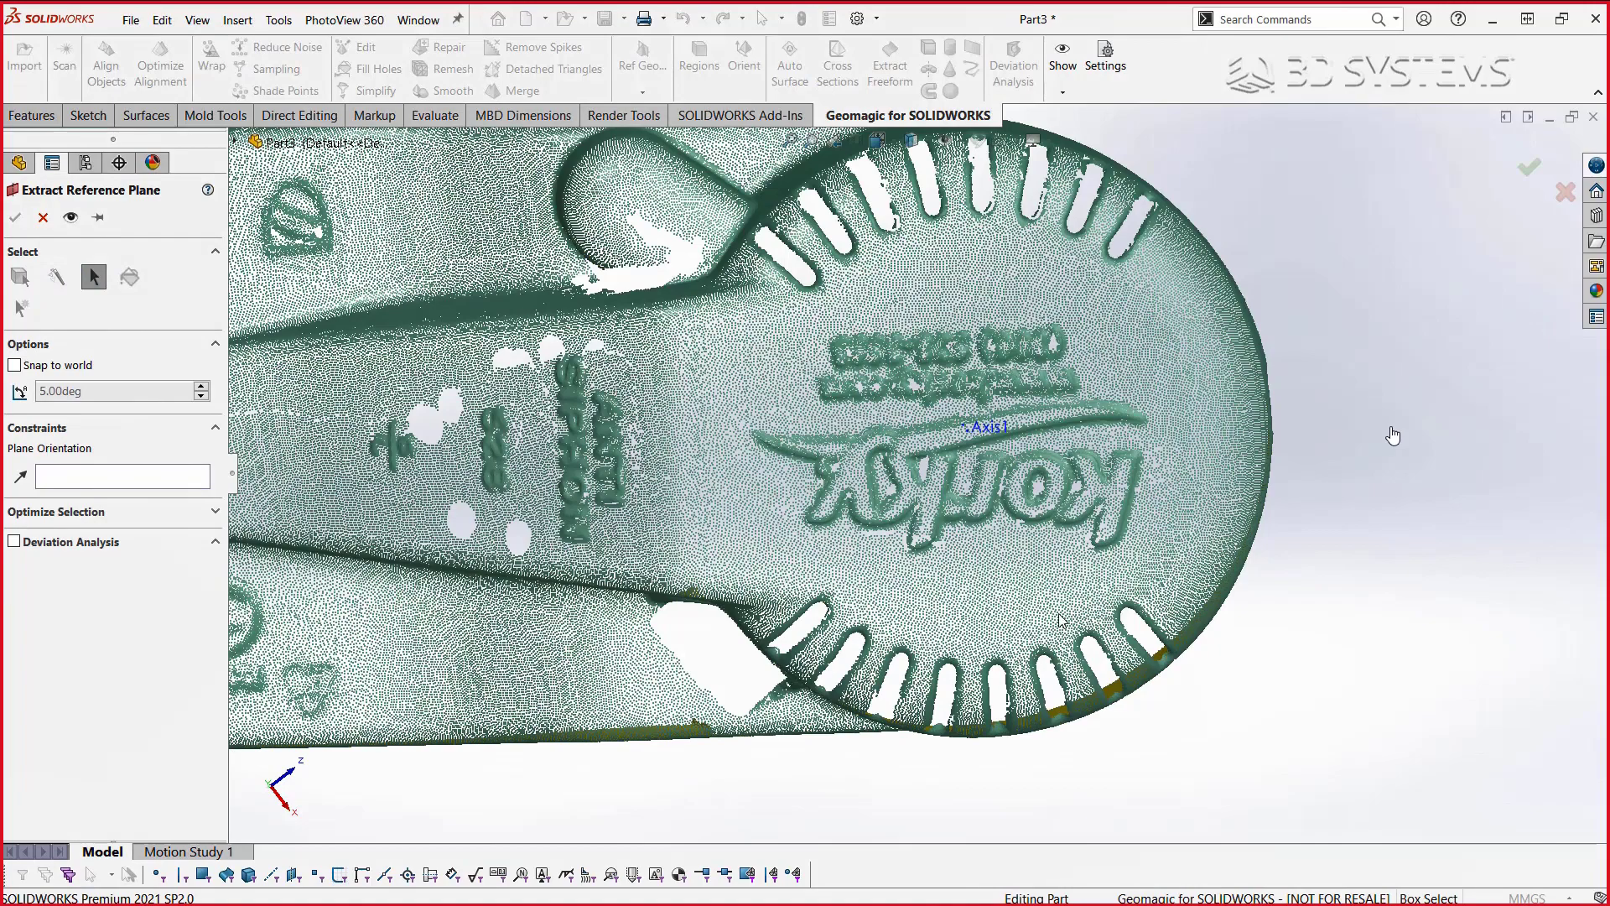
right_click(1312, 322)
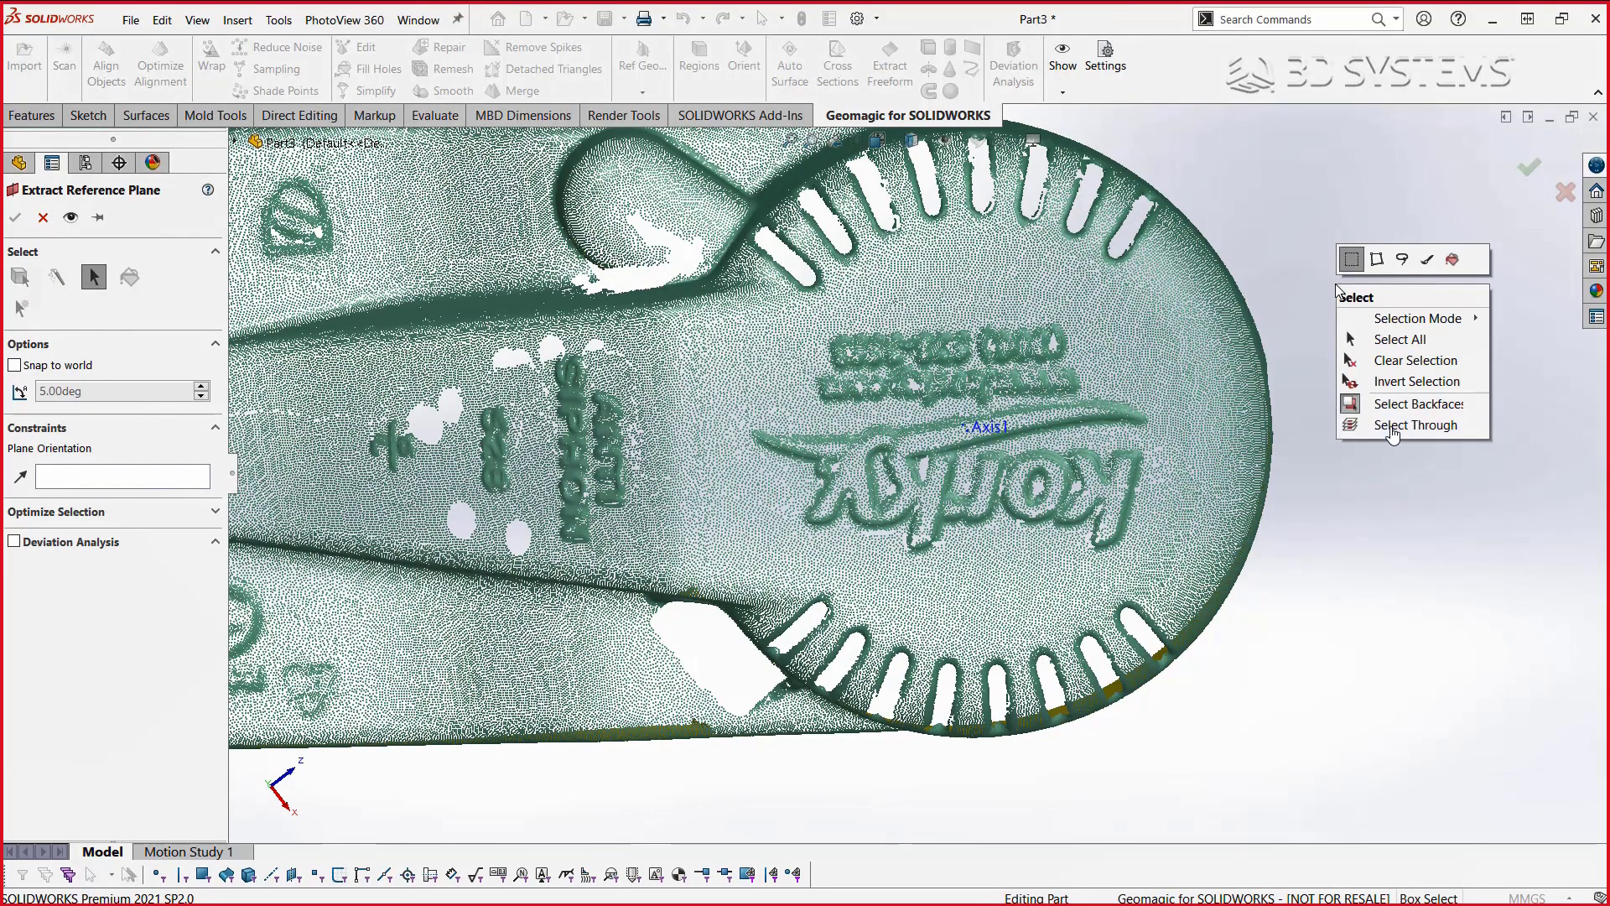
left_click(1400, 262)
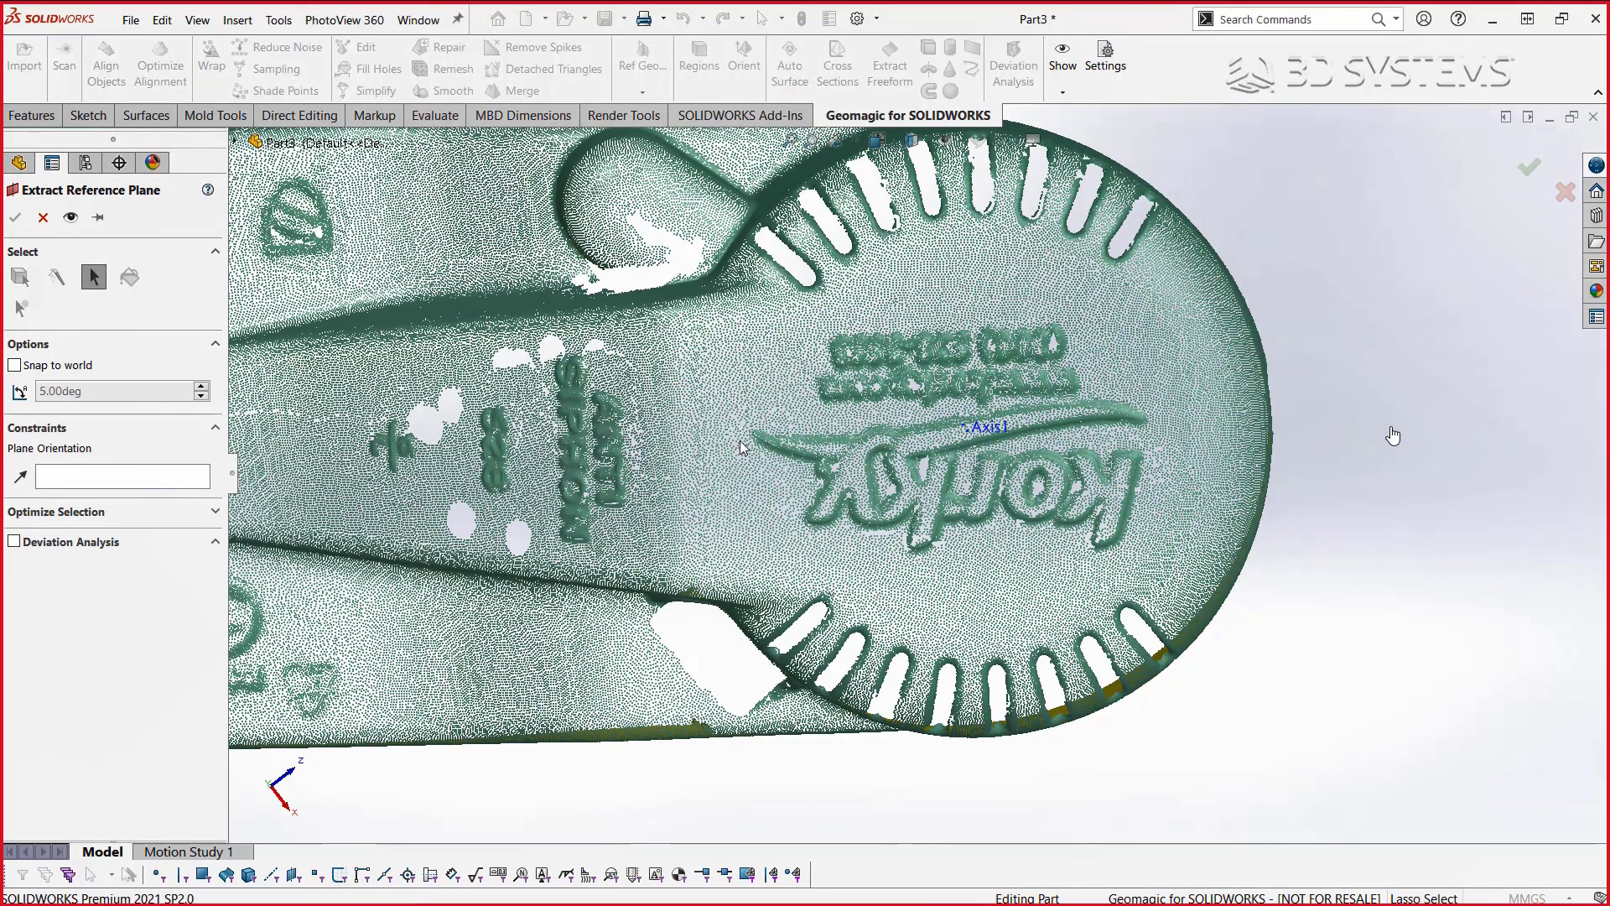
mouse_move(791, 411)
left_mouse_down()
mouse_move(801, 369)
mouse_move(707, 401)
left_mouse_up()
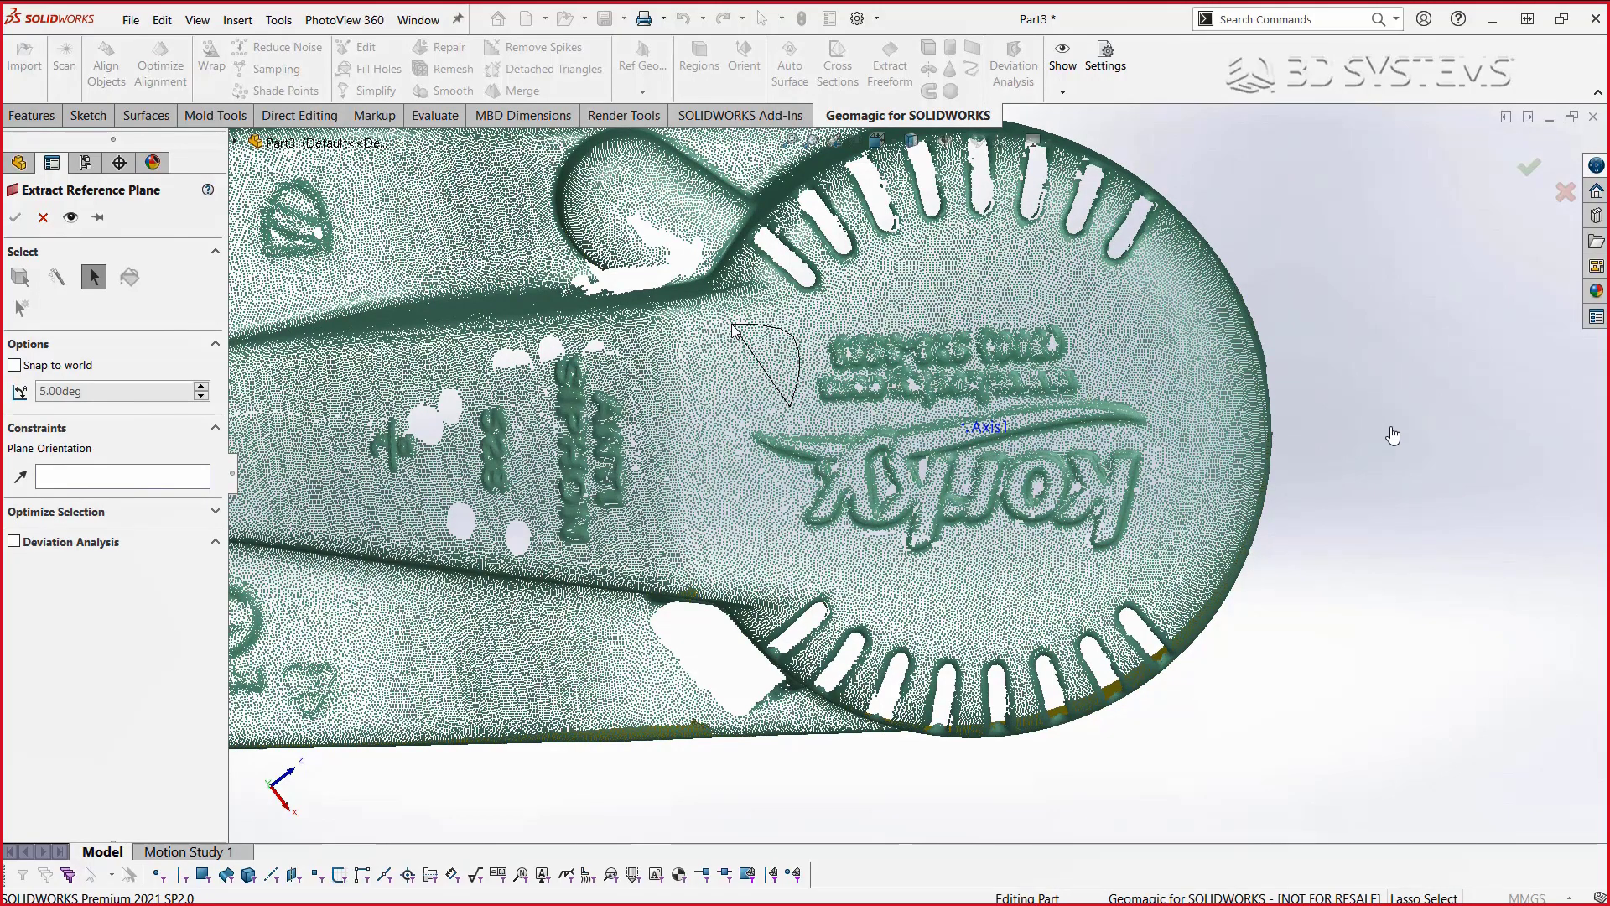
mouse_move(715, 482)
left_mouse_down()
mouse_move(745, 557)
mouse_move(862, 605)
mouse_move(942, 631)
mouse_move(1072, 606)
mouse_move(1168, 538)
mouse_move(1195, 390)
mouse_move(1145, 310)
mouse_move(1082, 264)
mouse_move(896, 264)
mouse_move(860, 279)
mouse_move(860, 315)
mouse_move(1023, 299)
mouse_move(1107, 355)
mouse_move(1153, 453)
mouse_move(1143, 524)
mouse_move(1118, 568)
mouse_move(1049, 549)
mouse_move(922, 567)
mouse_move(783, 539)
left_mouse_up()
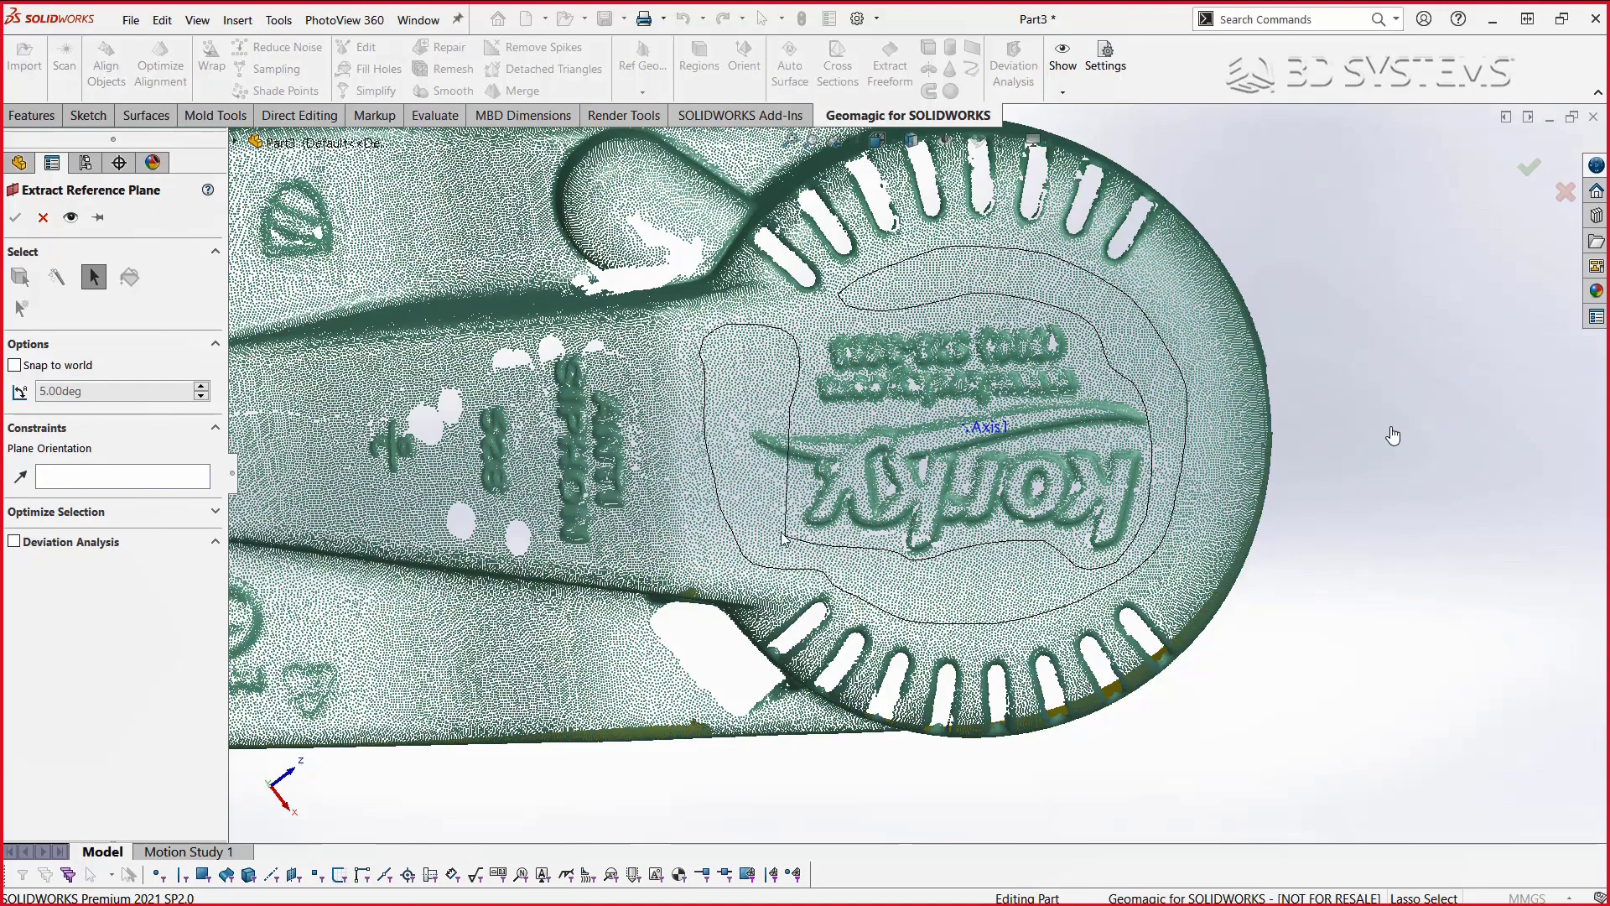
left_click_drag(765, 422, 769, 419)
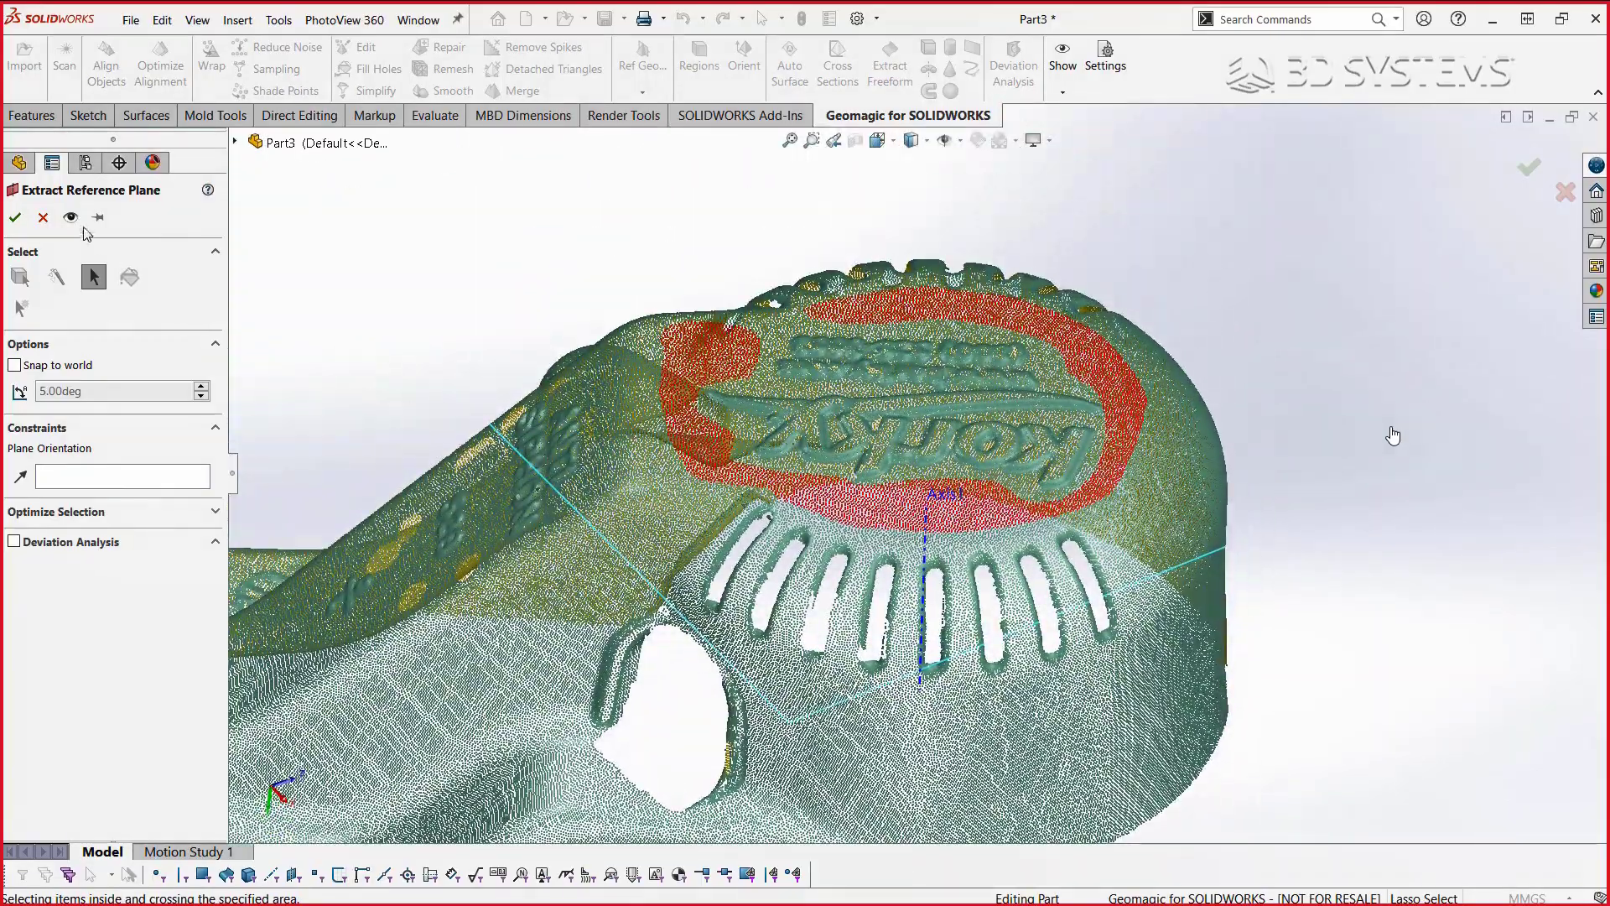
- Preview the plane, enable Deviation Analysis at 1.00mm, and accept Plane1
left_click(70, 218)
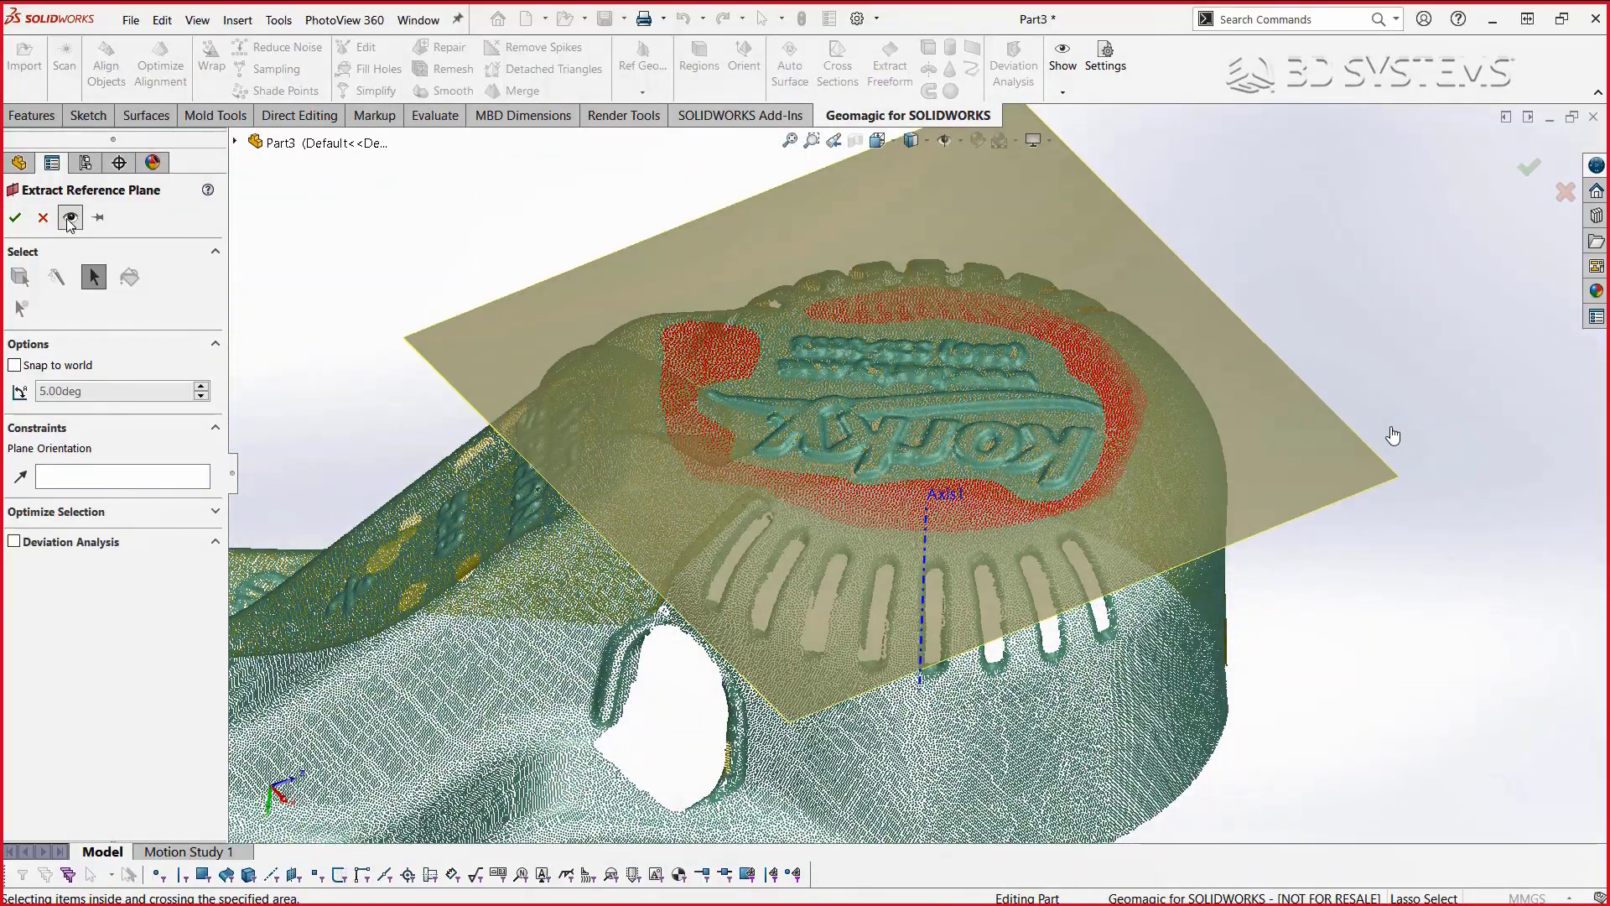
left_click(30, 543)
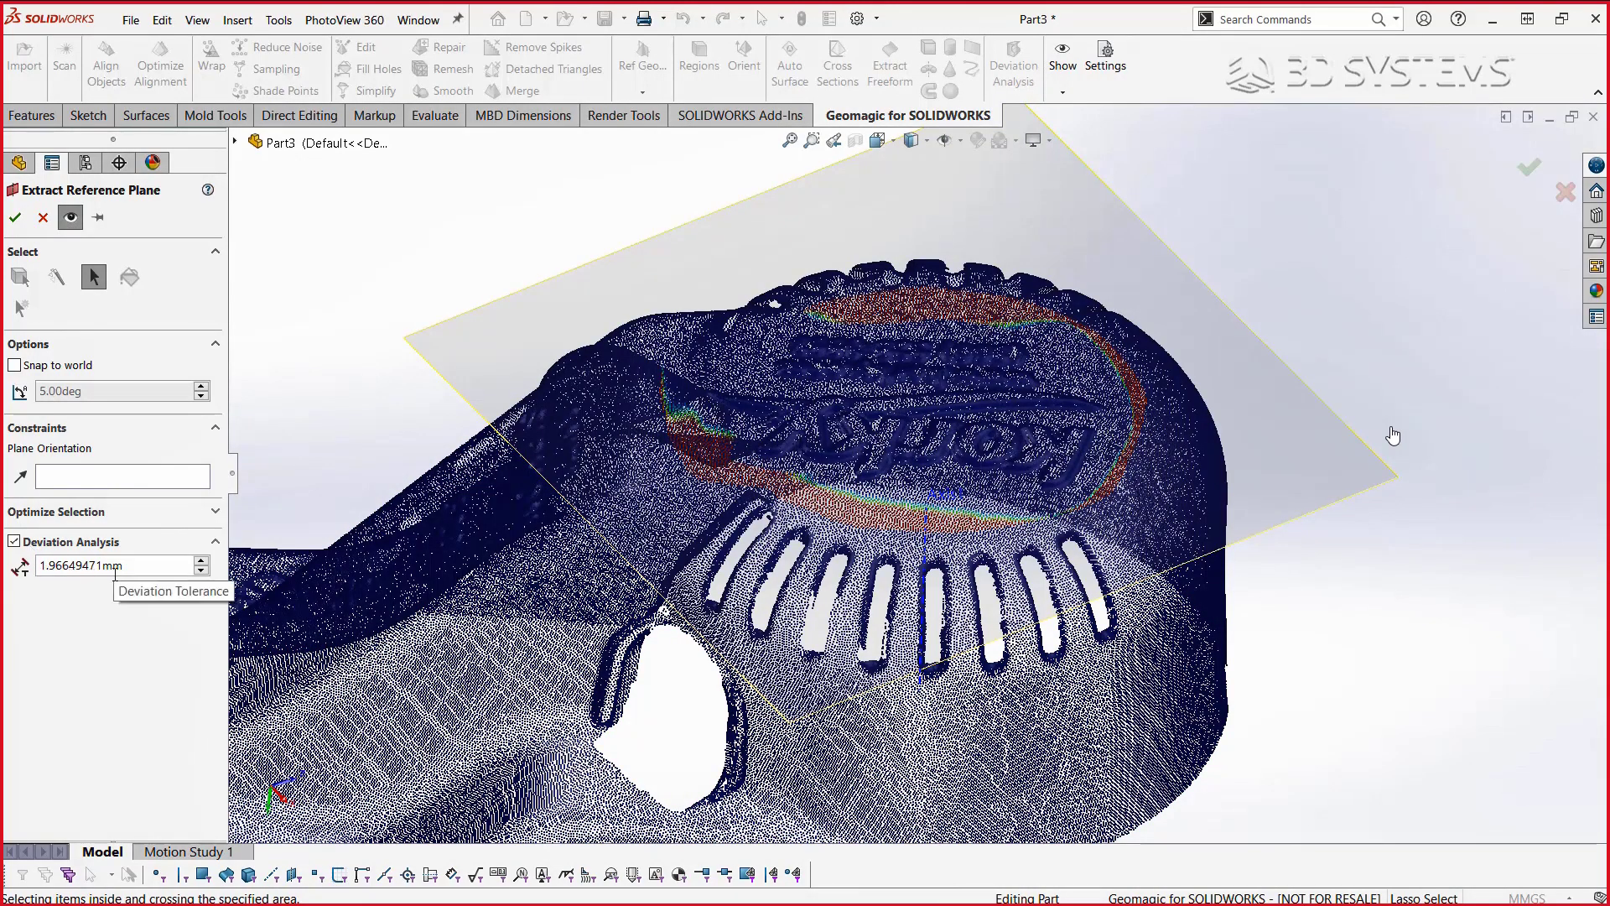
double_click(114, 576)
type("1")
key("Return")
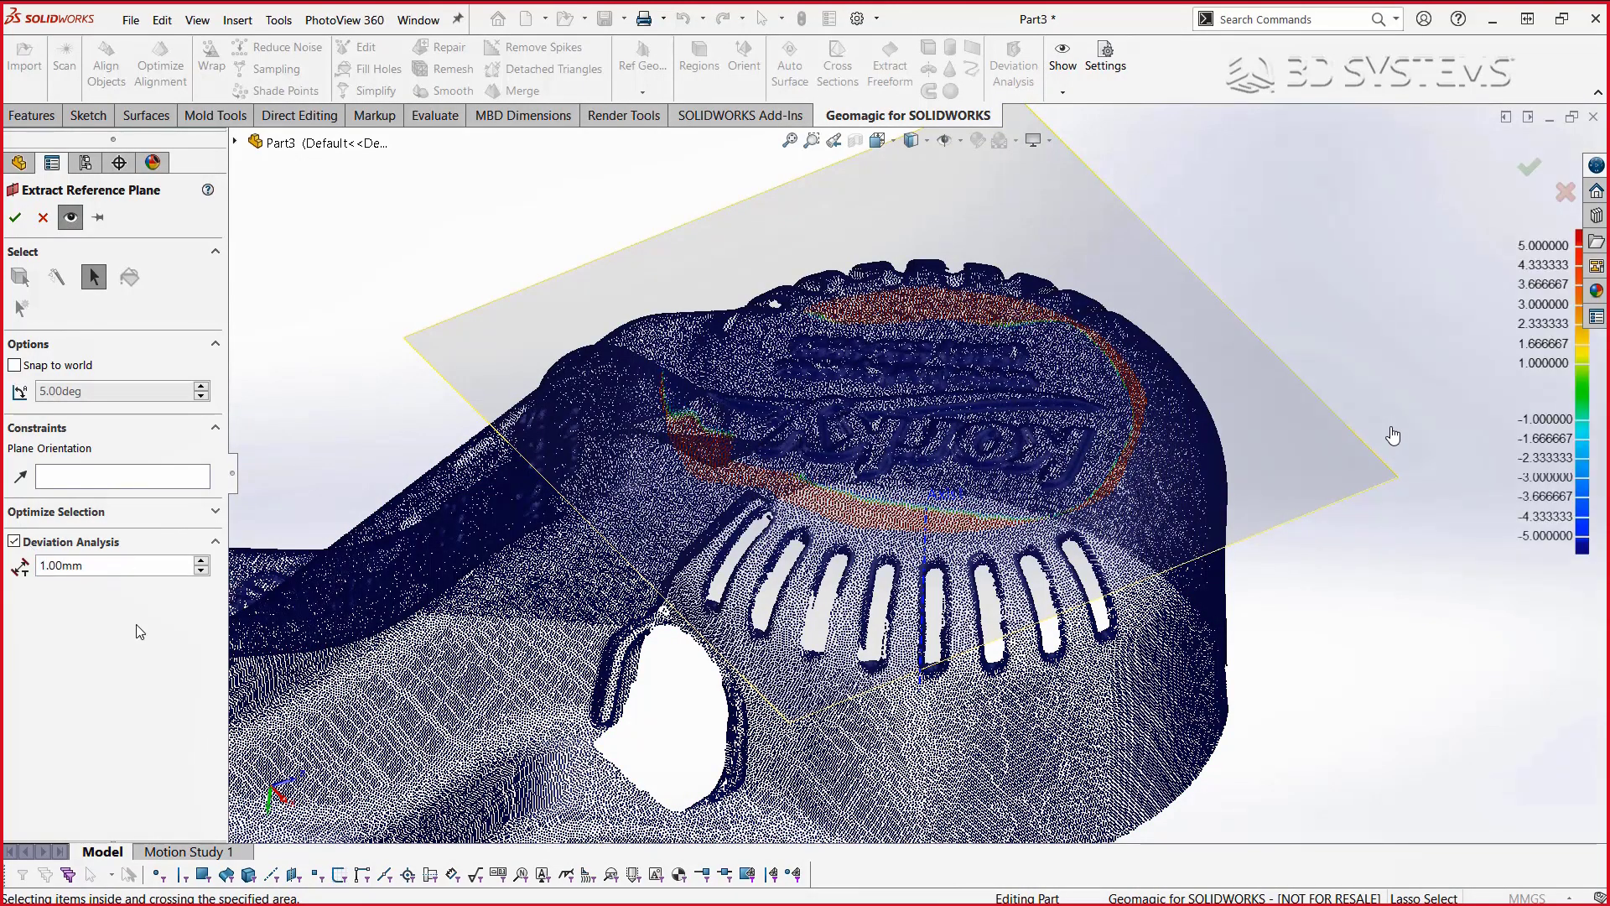
scroll(550, 433, "up", 2)
scroll(625, 426, "up", 3)
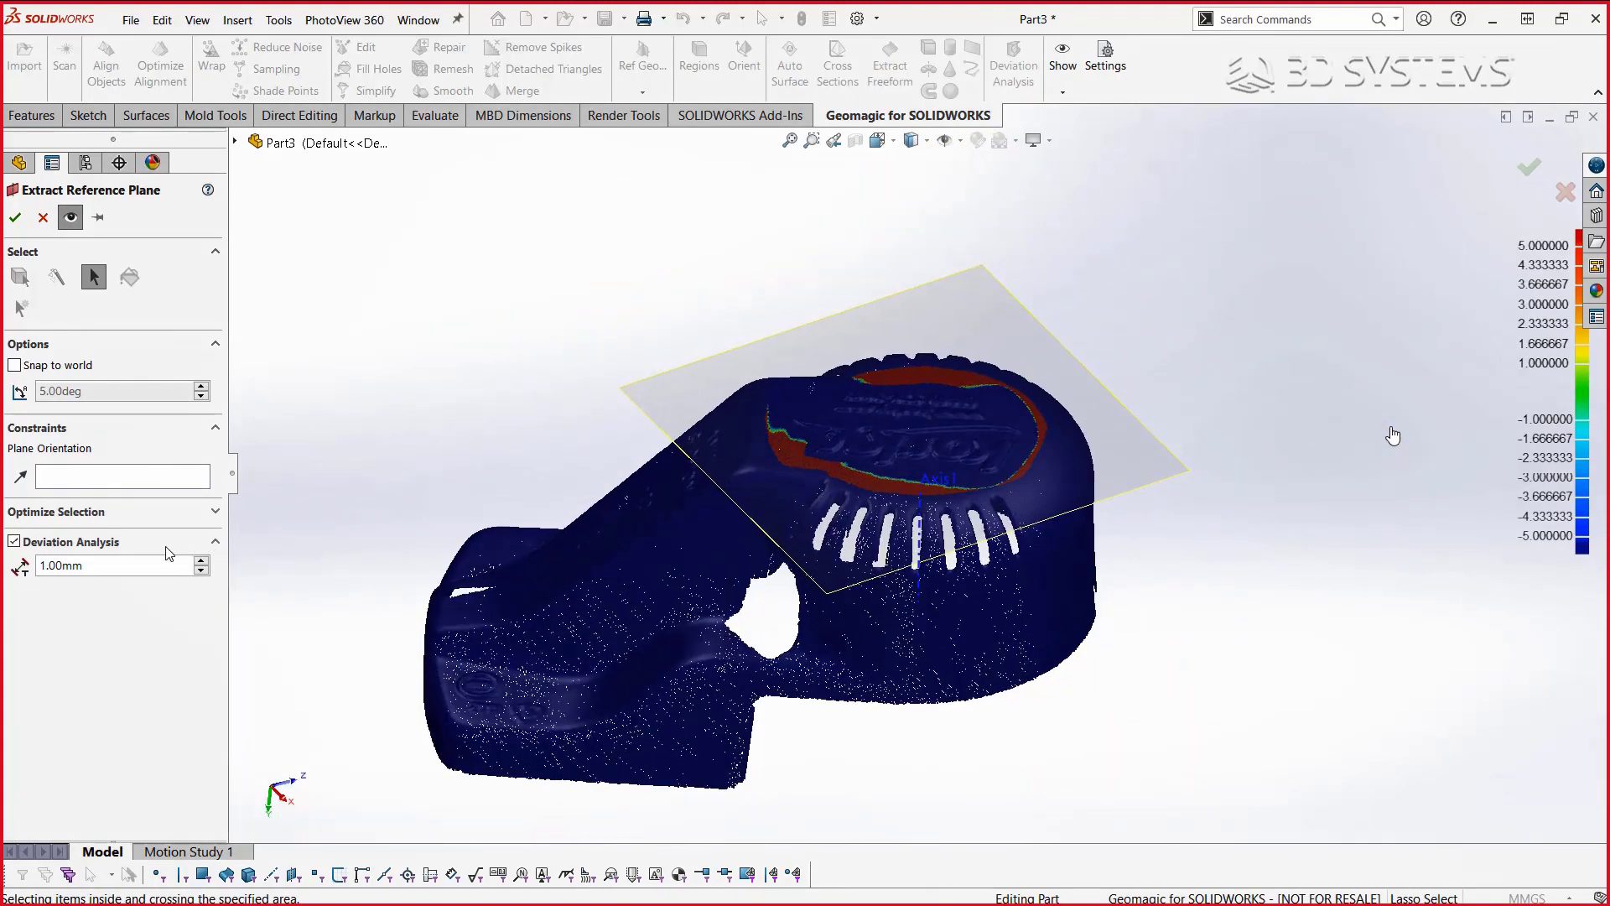
left_click(15, 218)
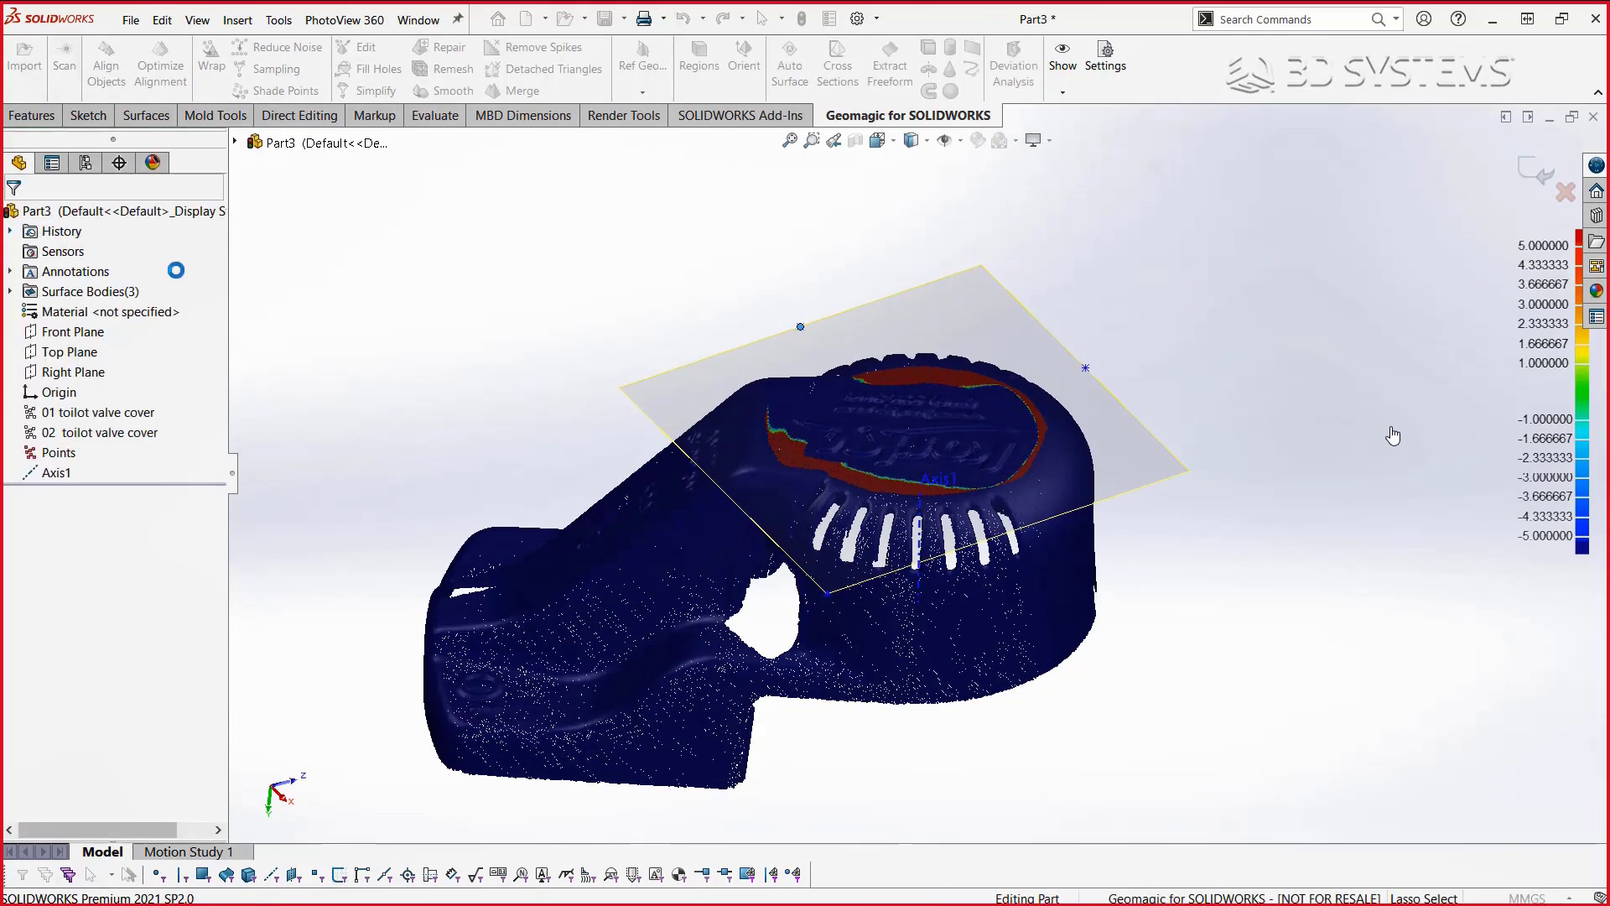
- Extract a symmetry plane by drawing a lengthwise bisecting line across the mesh
middle_click_drag(595, 399, 641, 325)
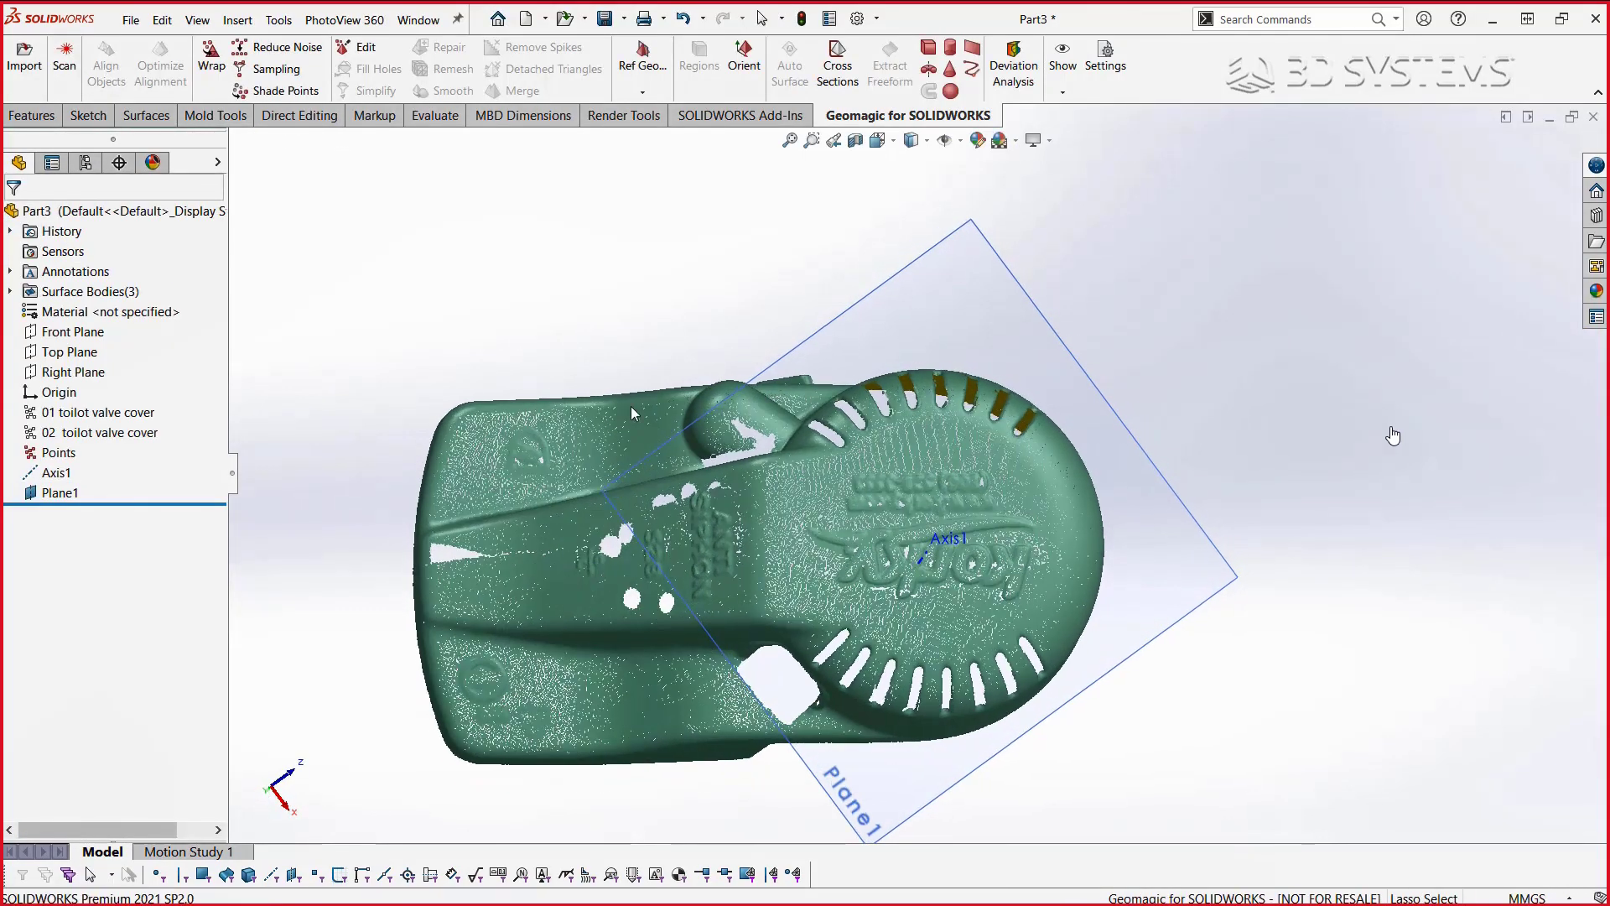
left_click(643, 91)
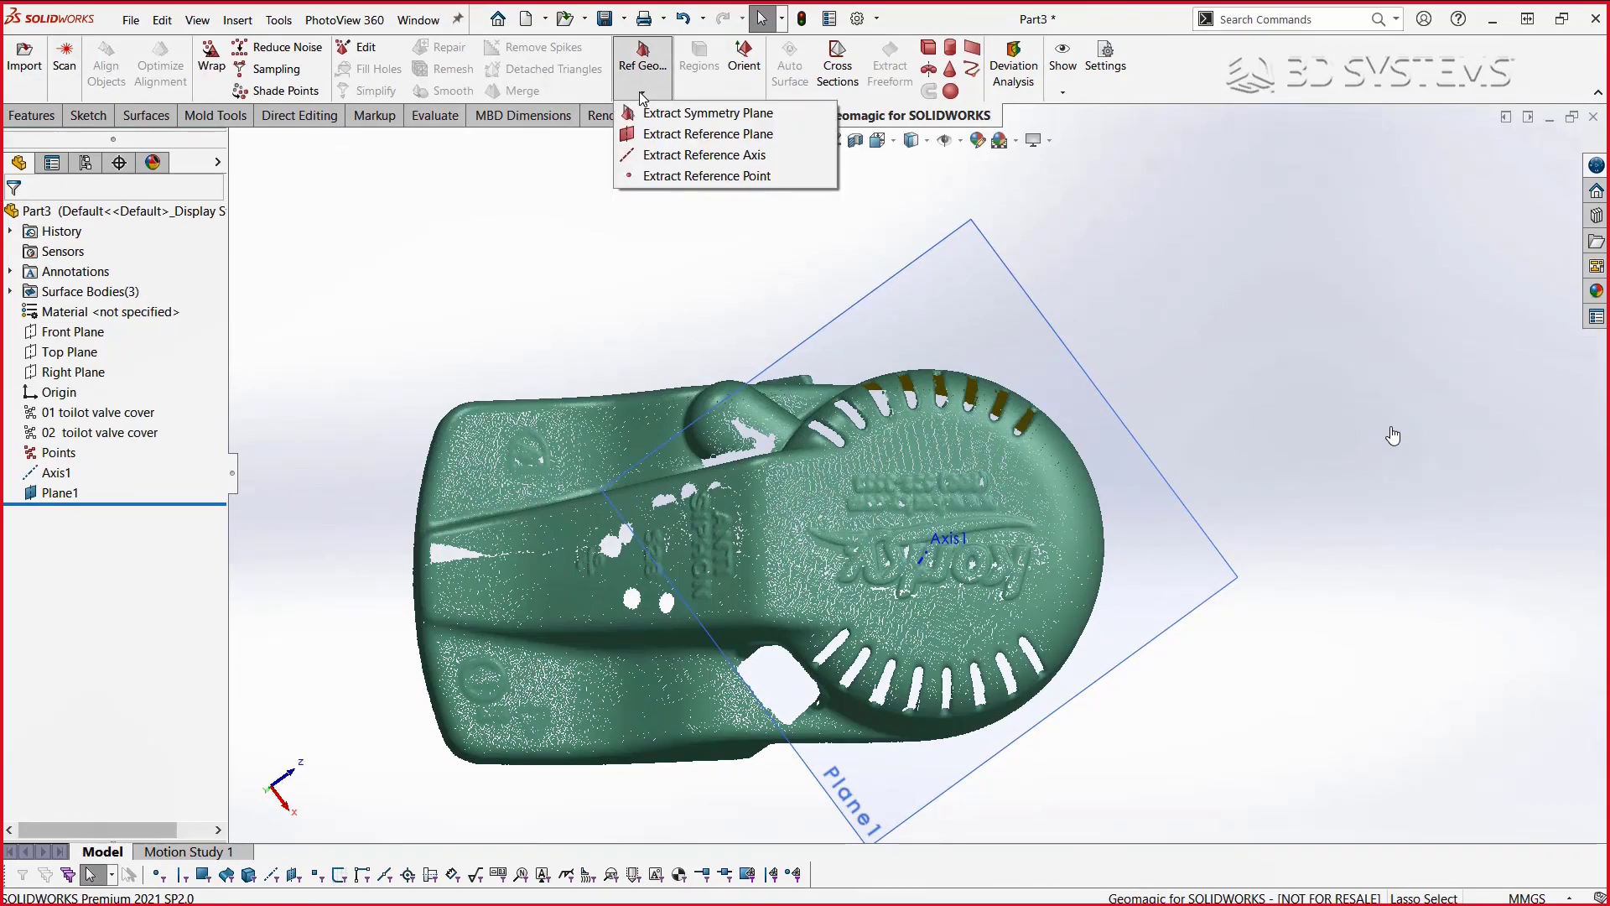
left_click(703, 121)
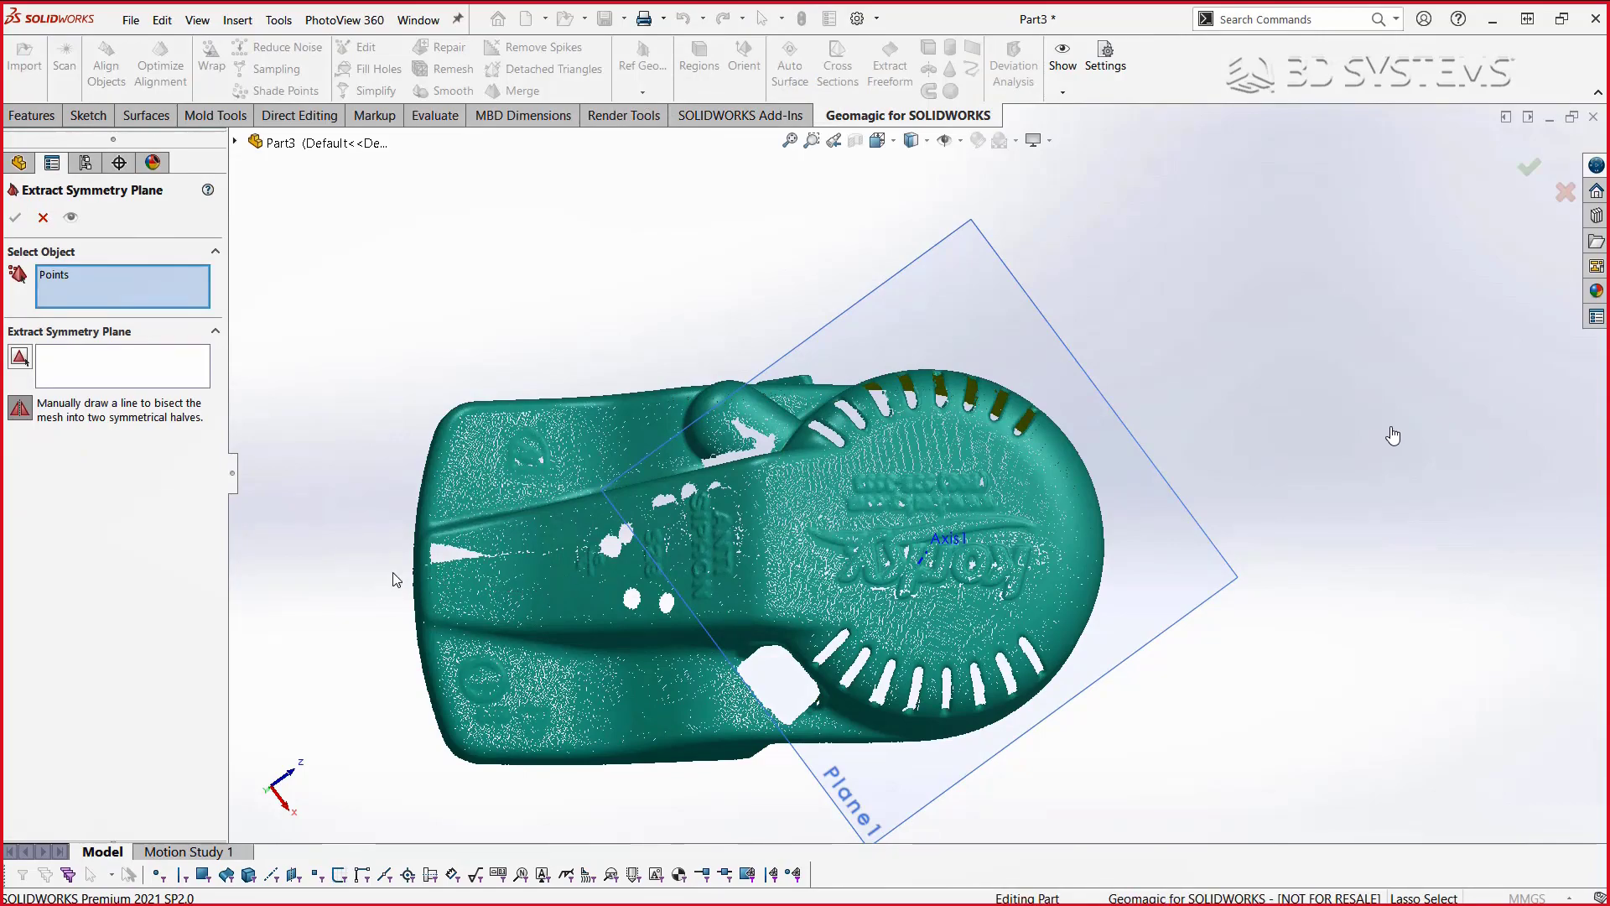
left_click_drag(391, 577, 1124, 537)
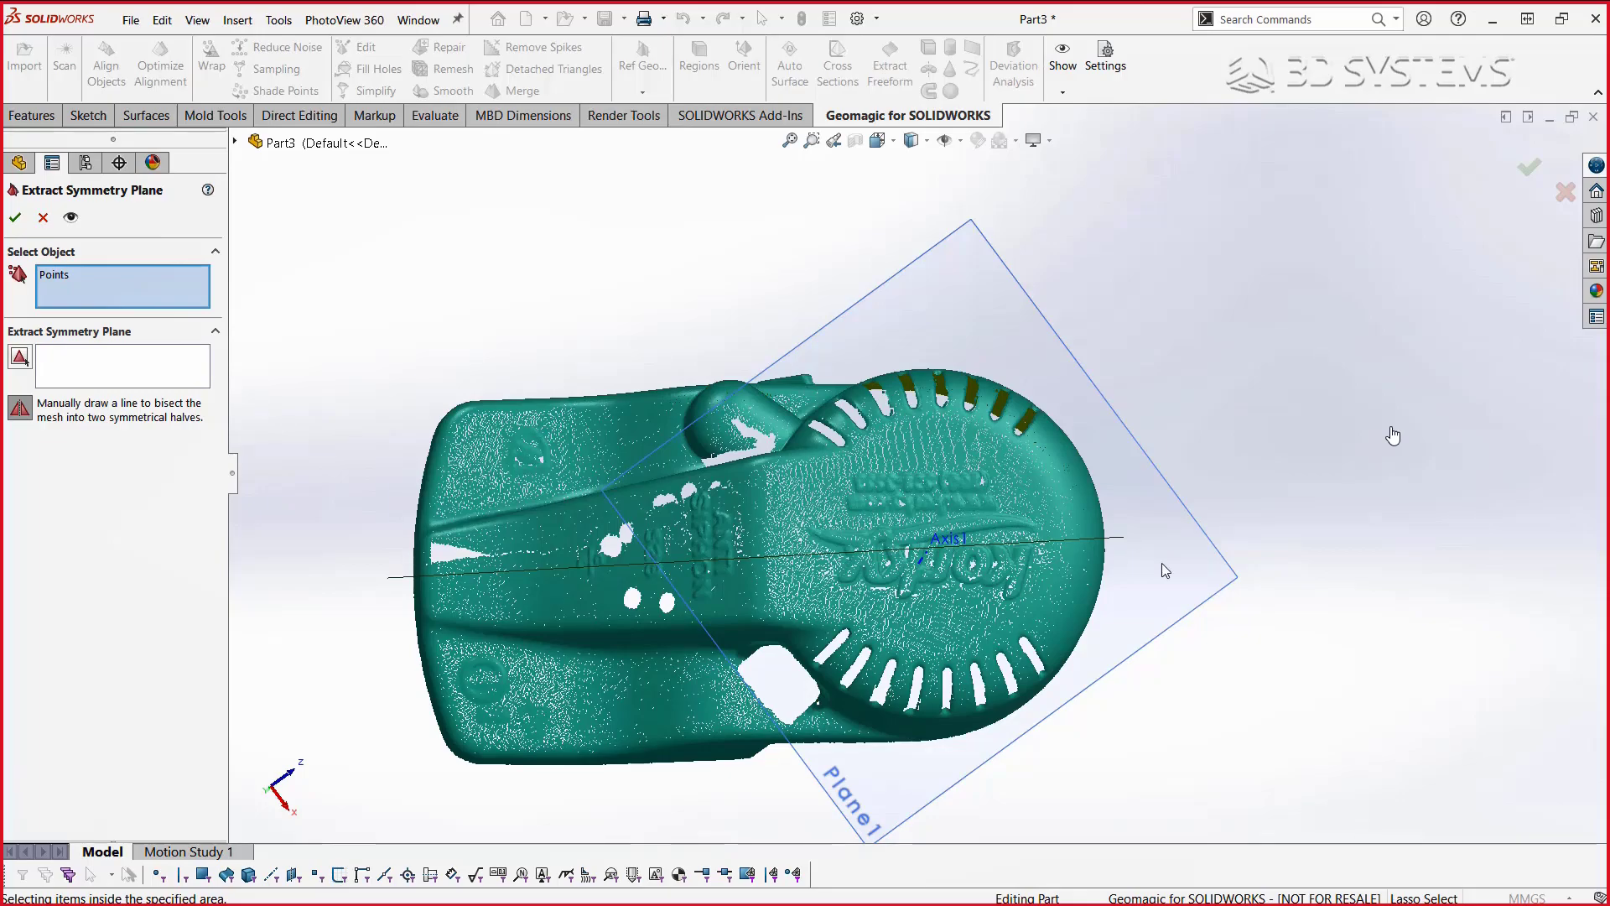
middle_click_drag(1136, 565, 703, 456)
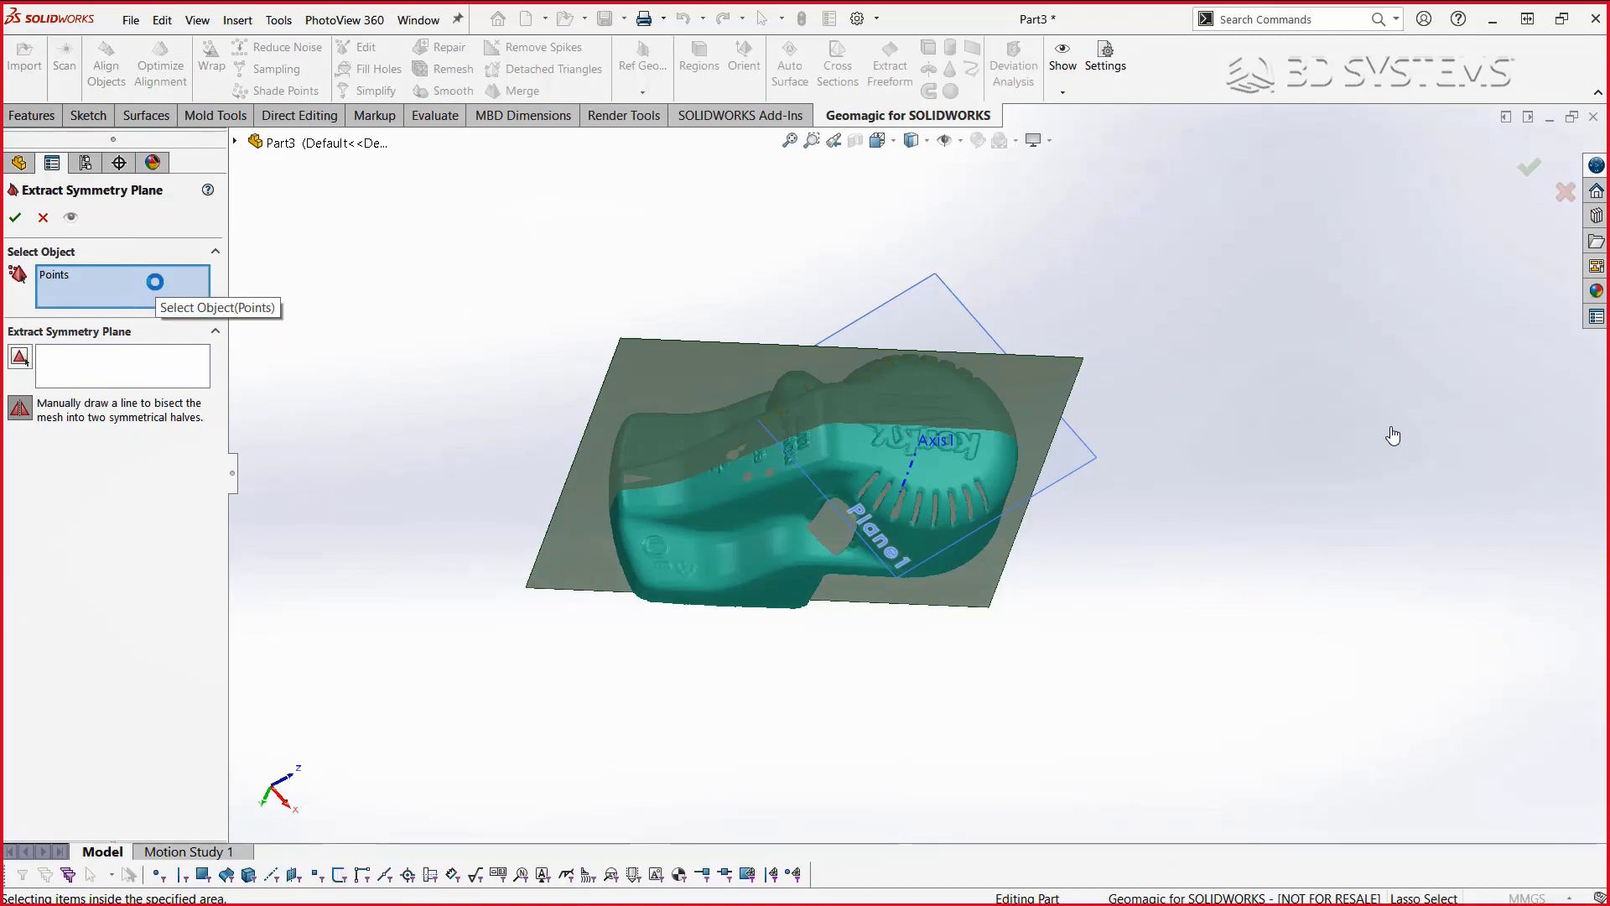
left_click(16, 219)
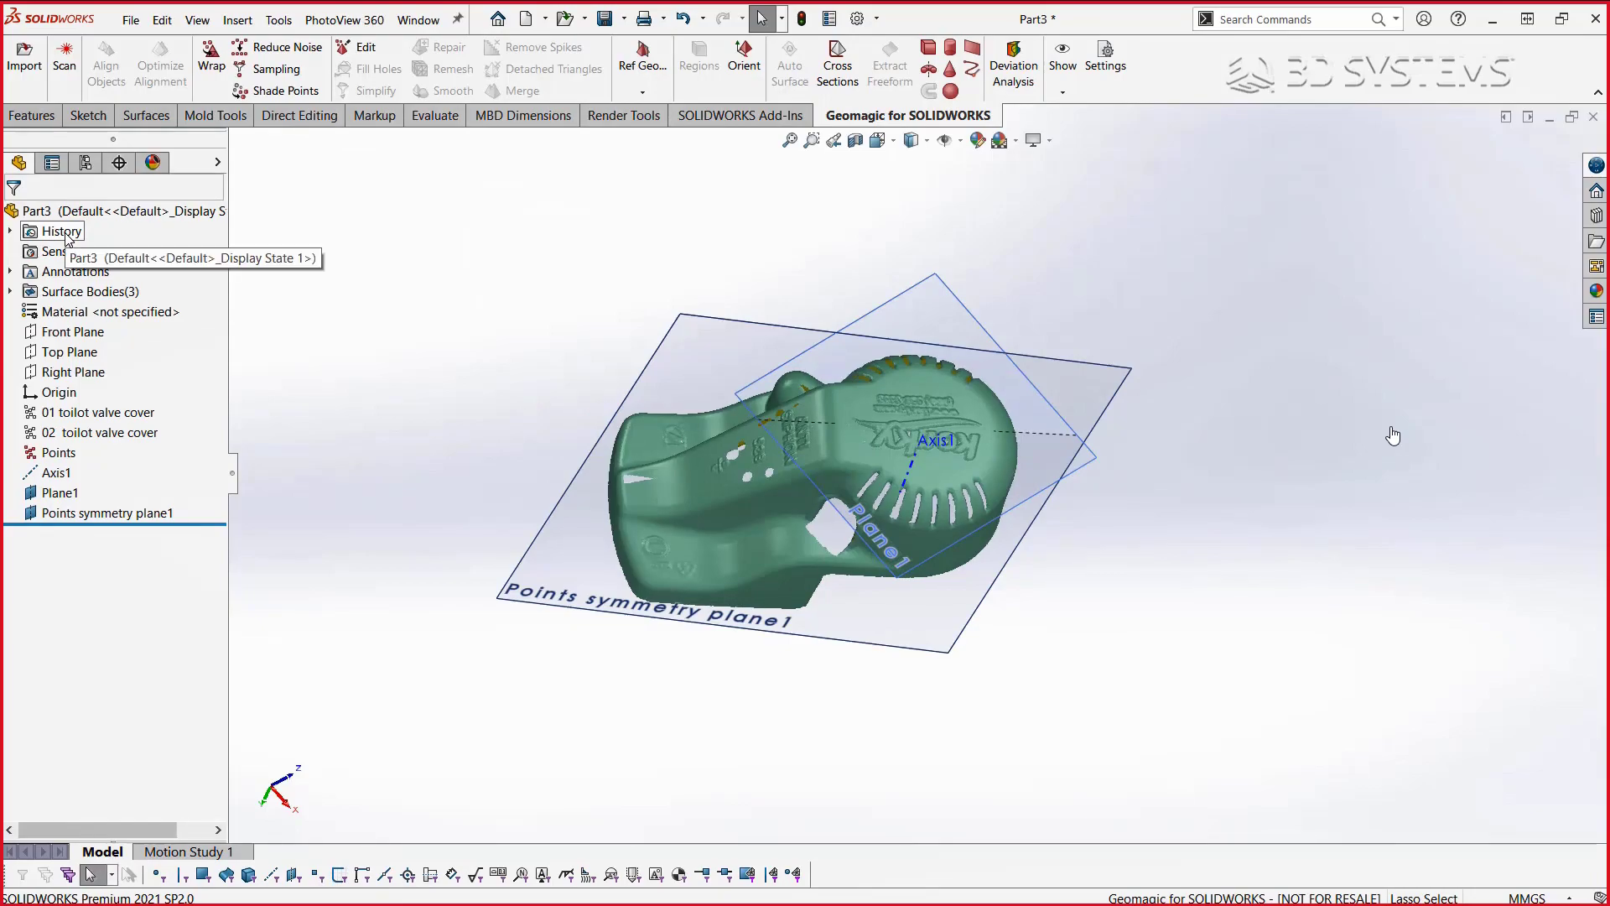
mouse_move(449, 298)
middle_mouse_down()
mouse_move(437, 448)
mouse_move(452, 259)
mouse_move(692, 388)
mouse_move(1391, 435)
middle_mouse_up()
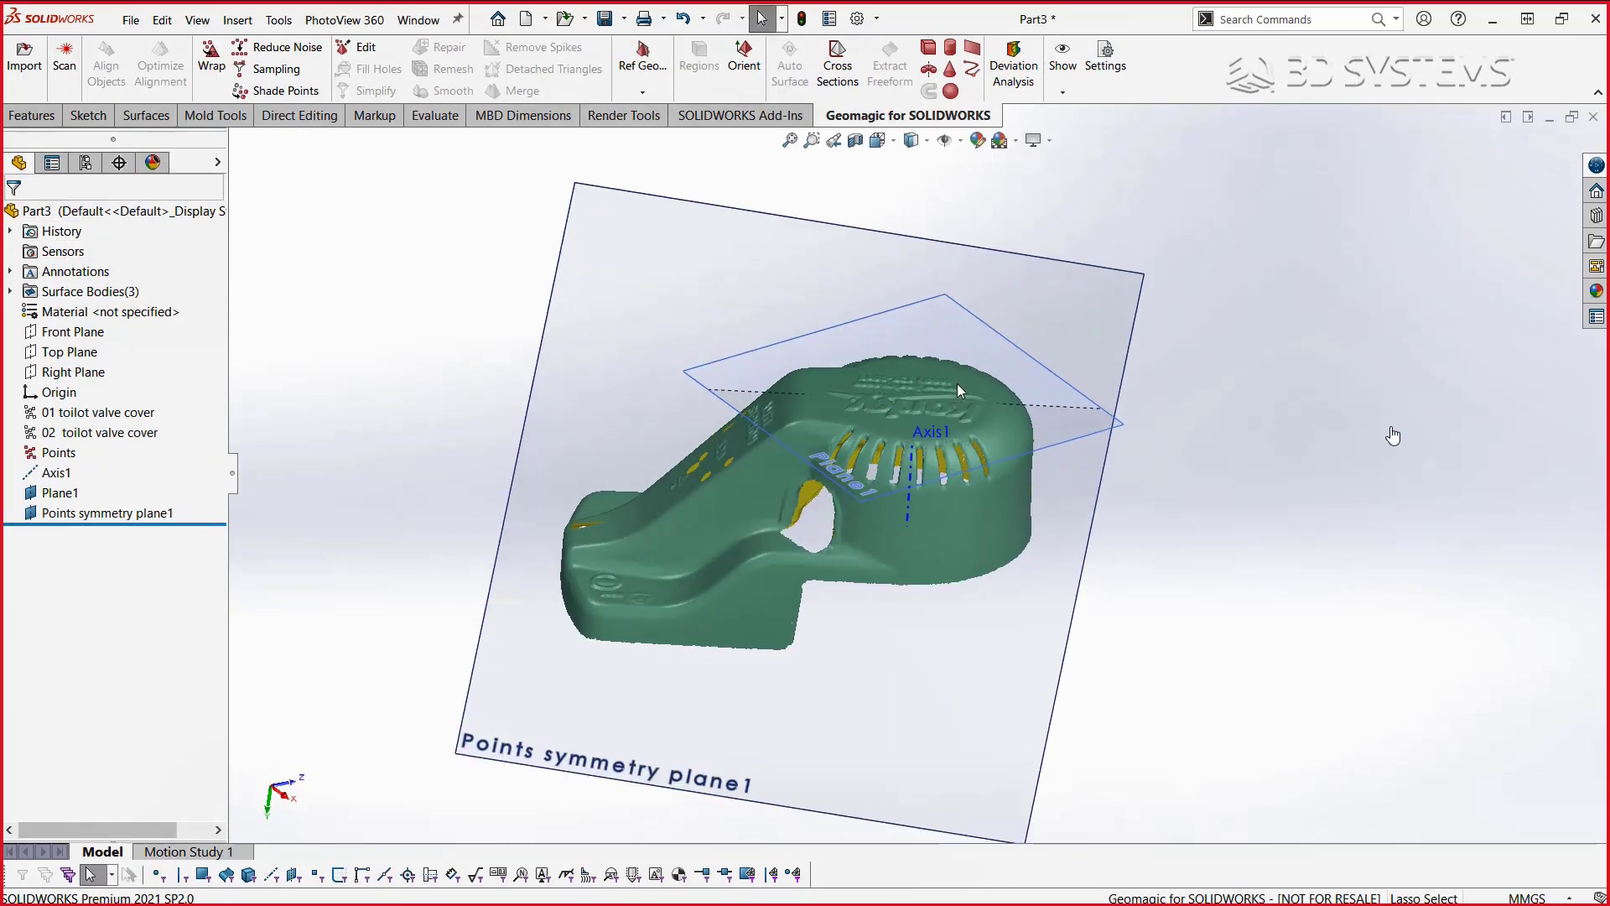
- Create reference Point1 at the intersection of Plane1 and Axis1
key("s")
left_click(1032, 424)
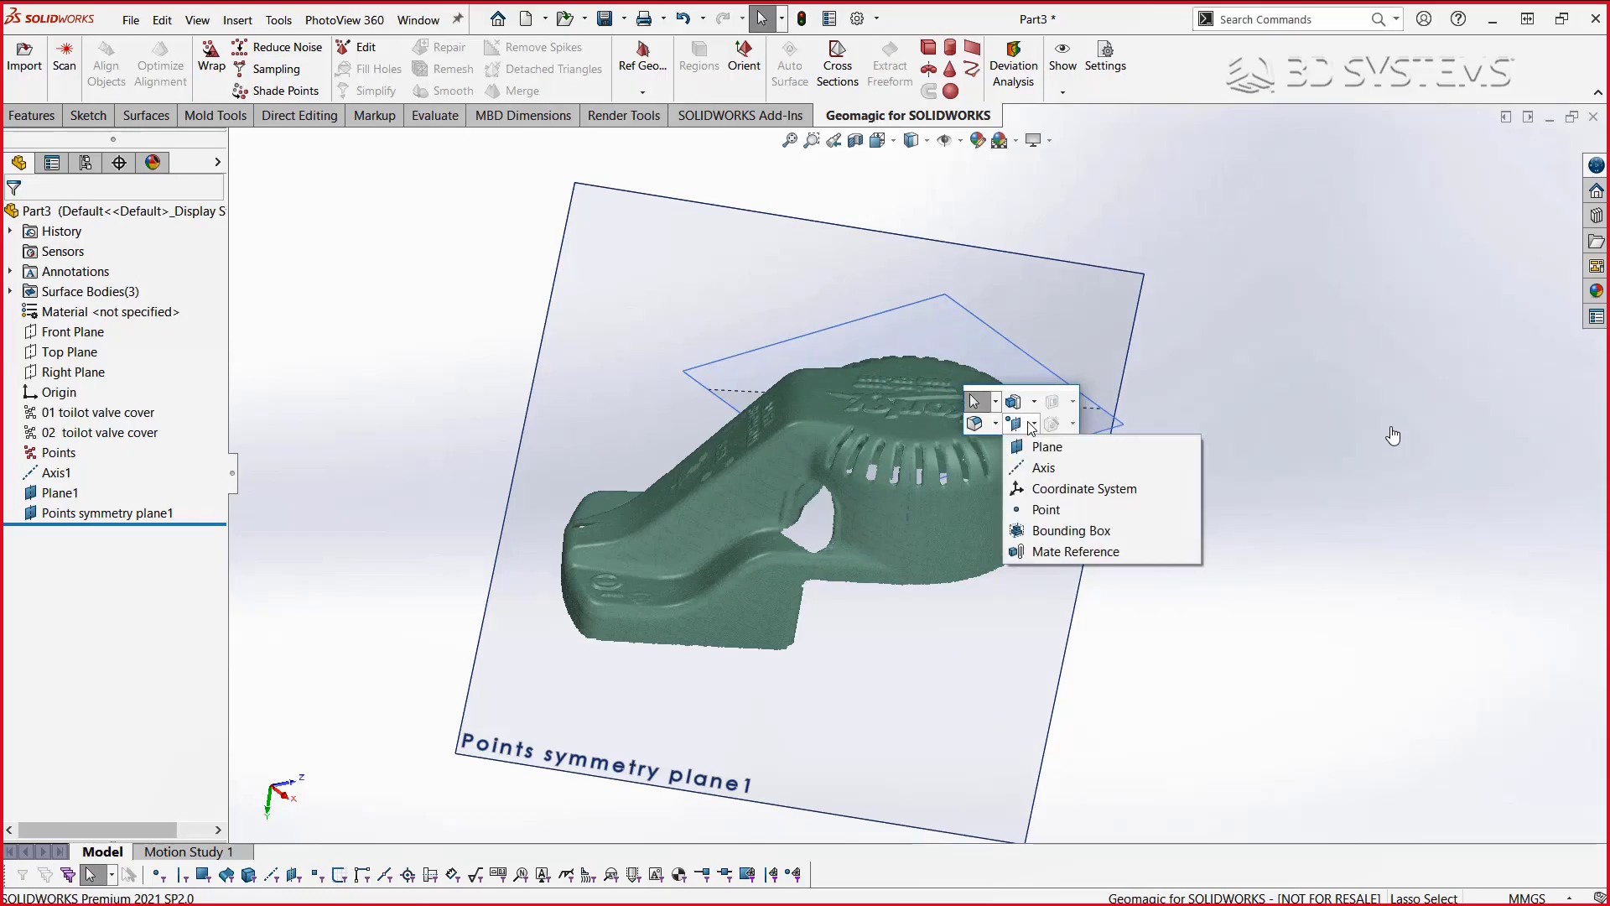
left_click(1041, 510)
scroll(1036, 460, "down", 3)
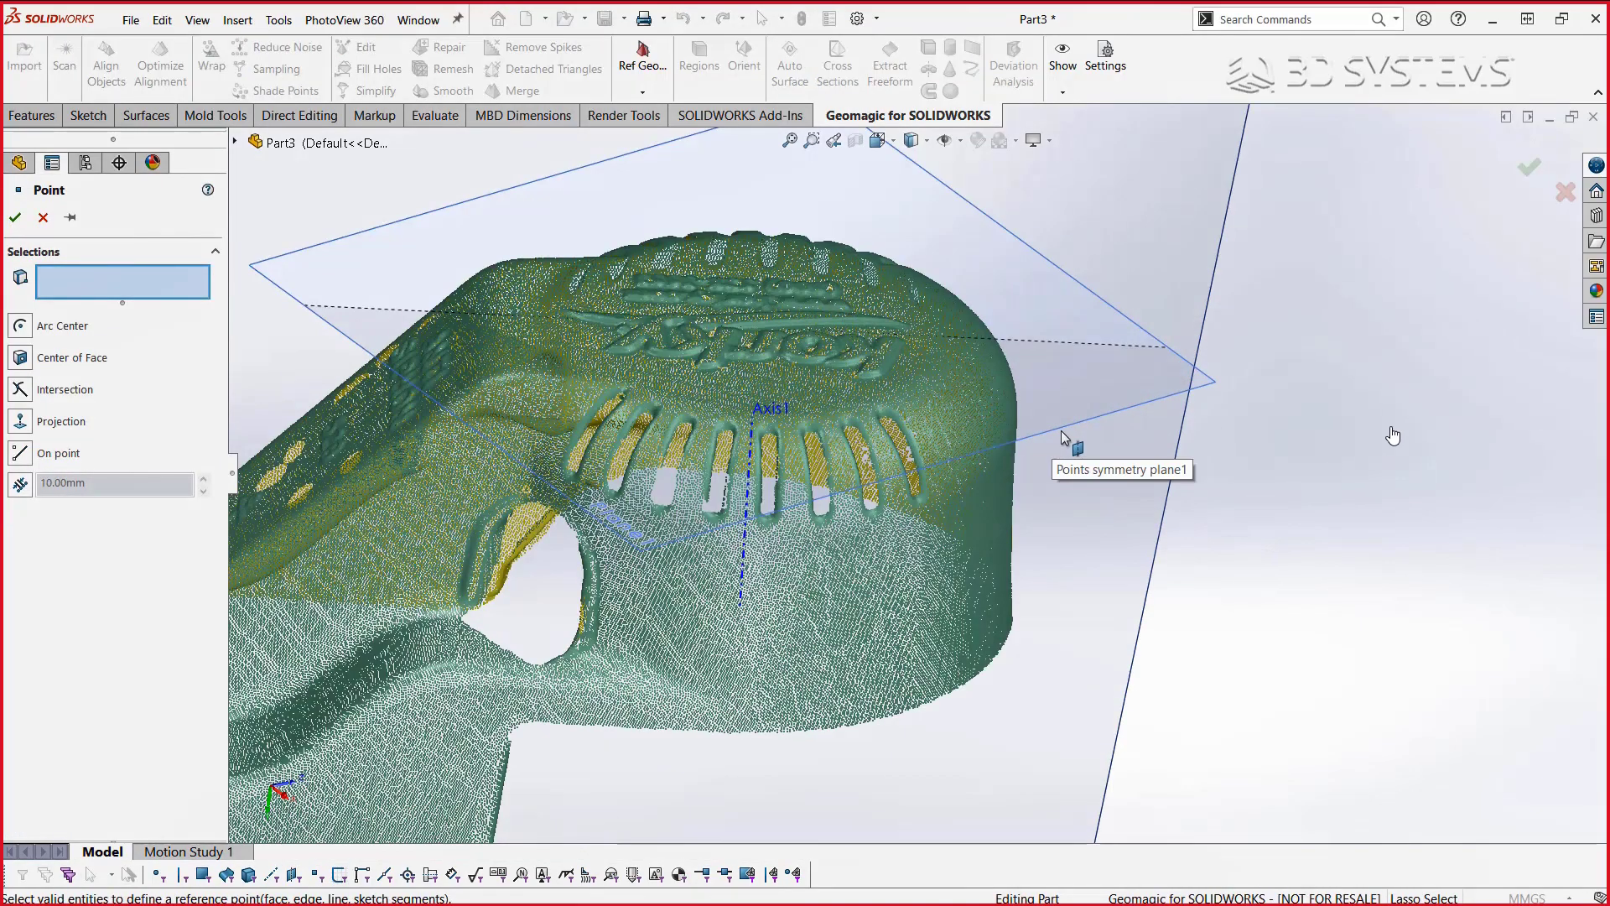
left_click(1069, 418)
left_click(752, 466)
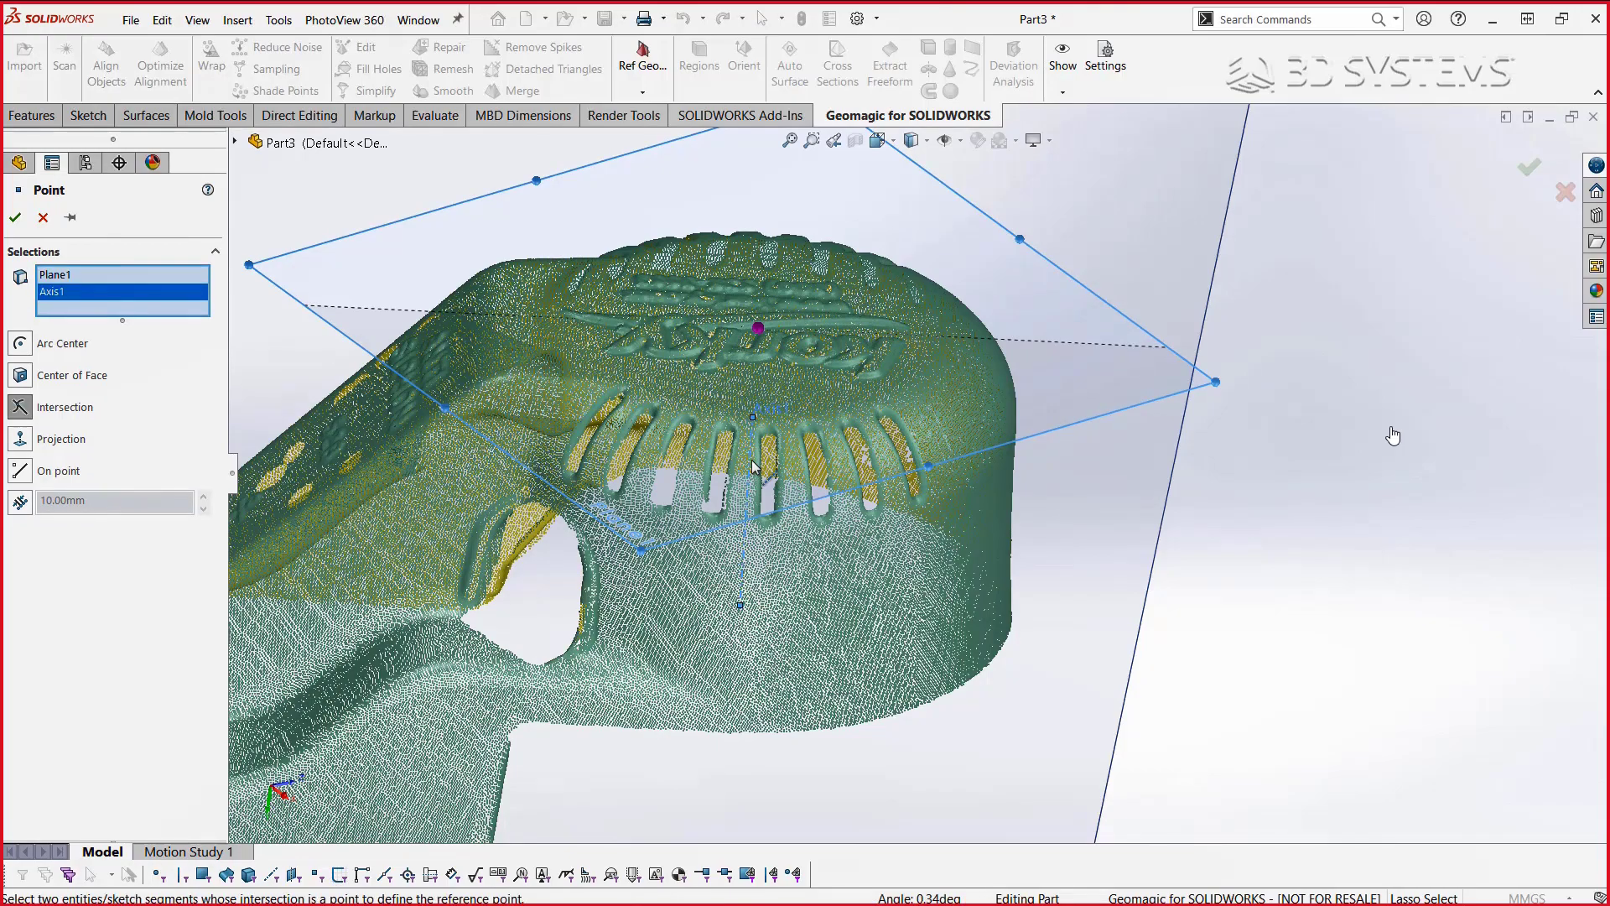
left_click(15, 217)
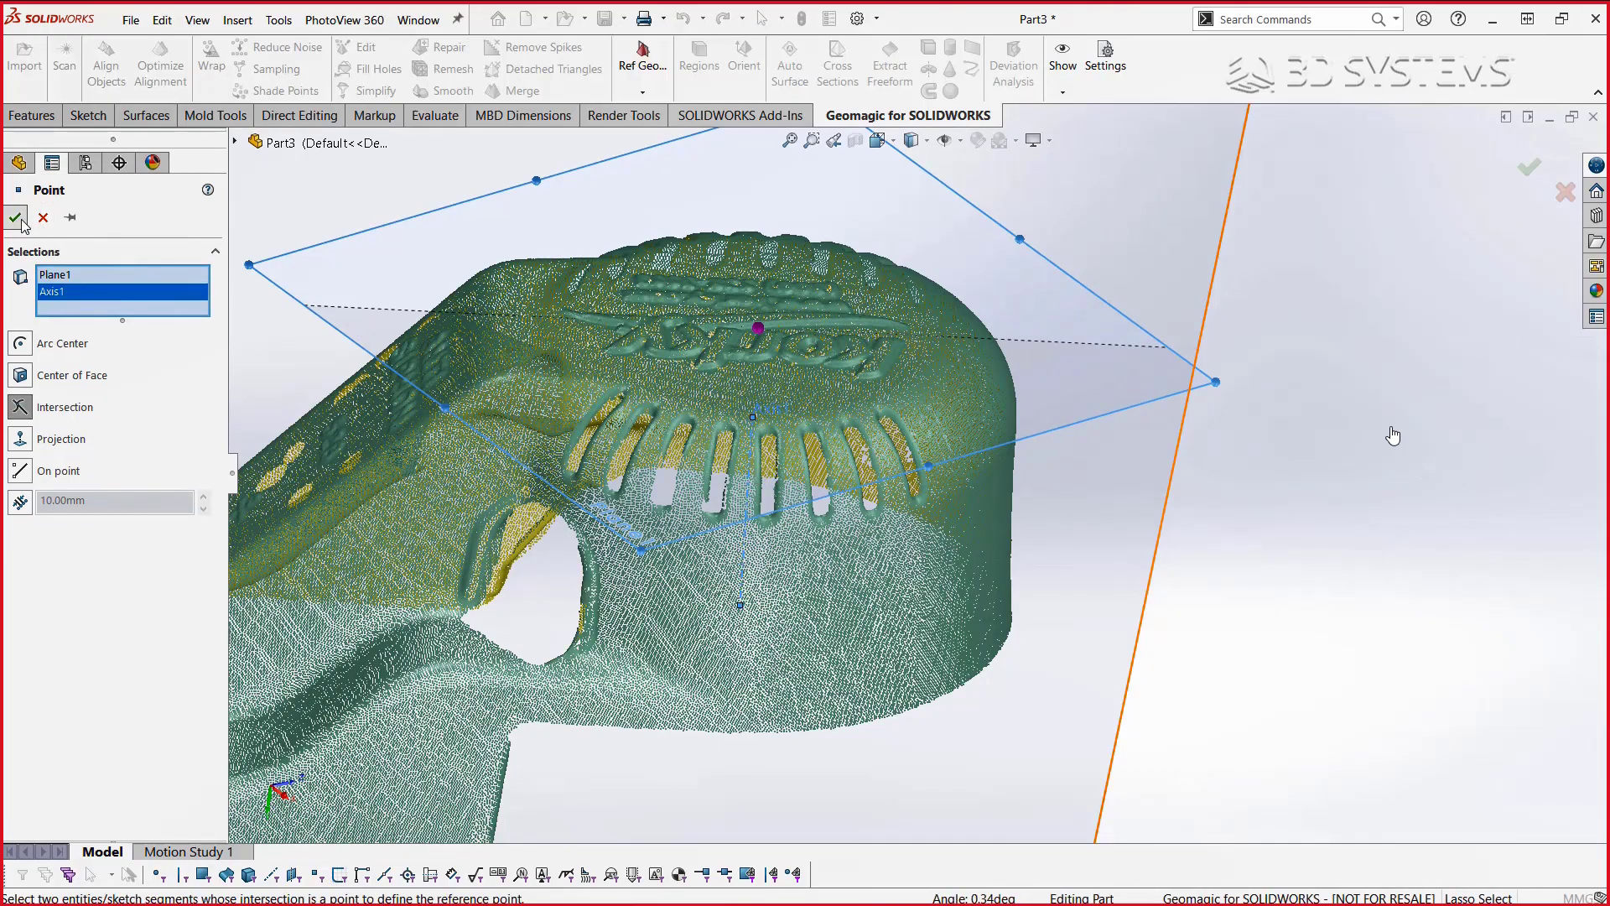
key("z")
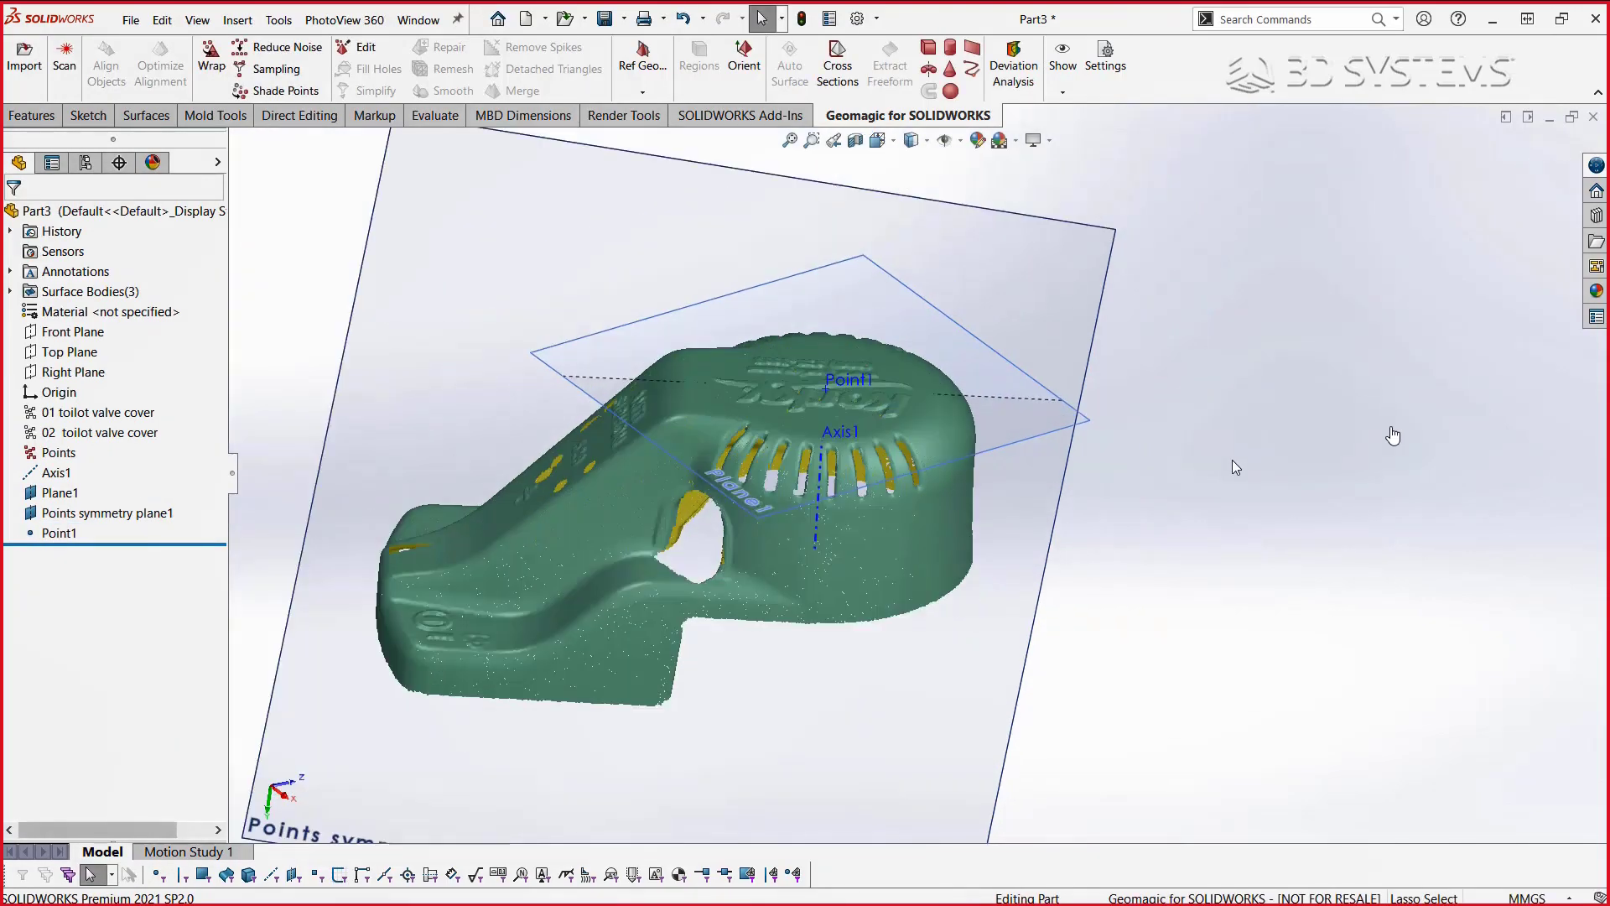
- In Orient, set Point1 as origin, Plane1 for Z and Points symmetry plane1 for Y
left_click(751, 76)
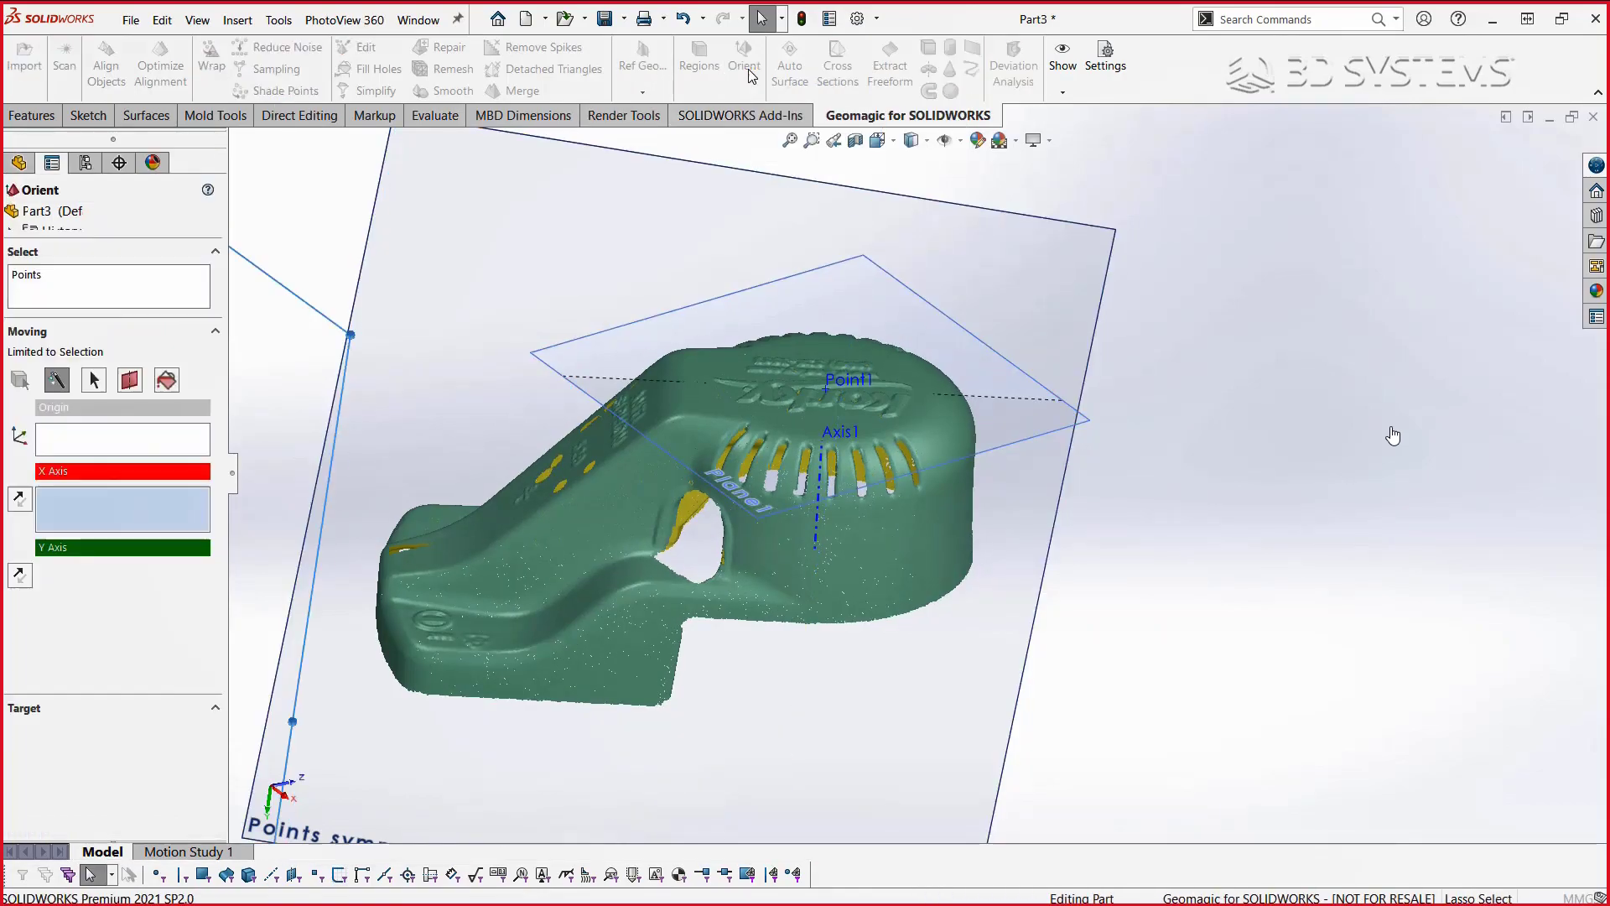
left_click(138, 435)
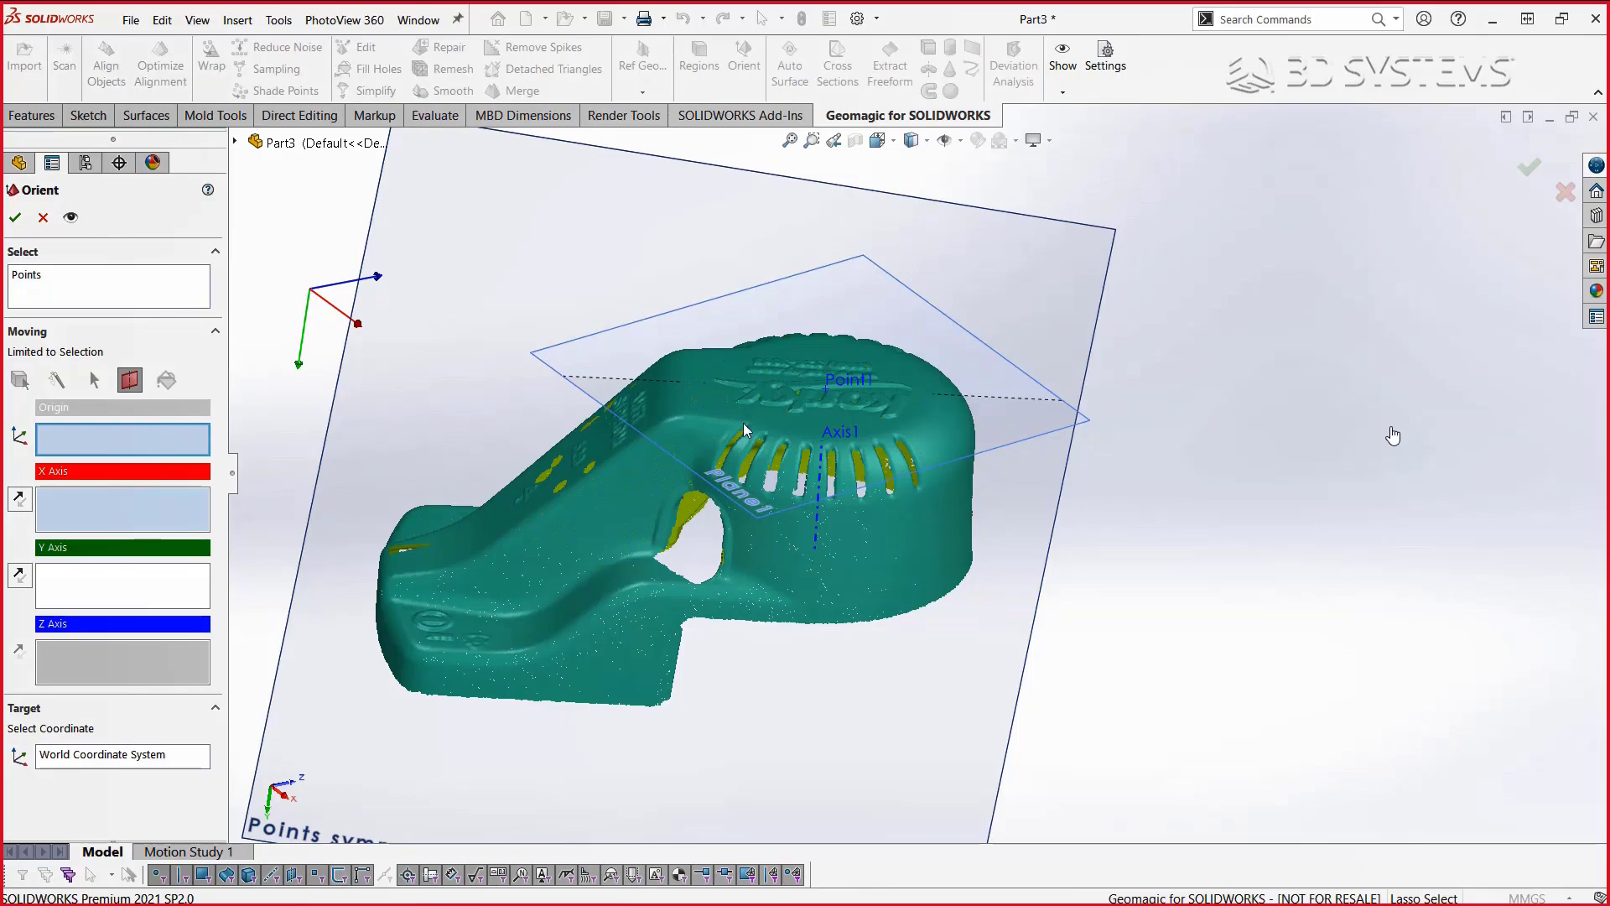
left_click(838, 386)
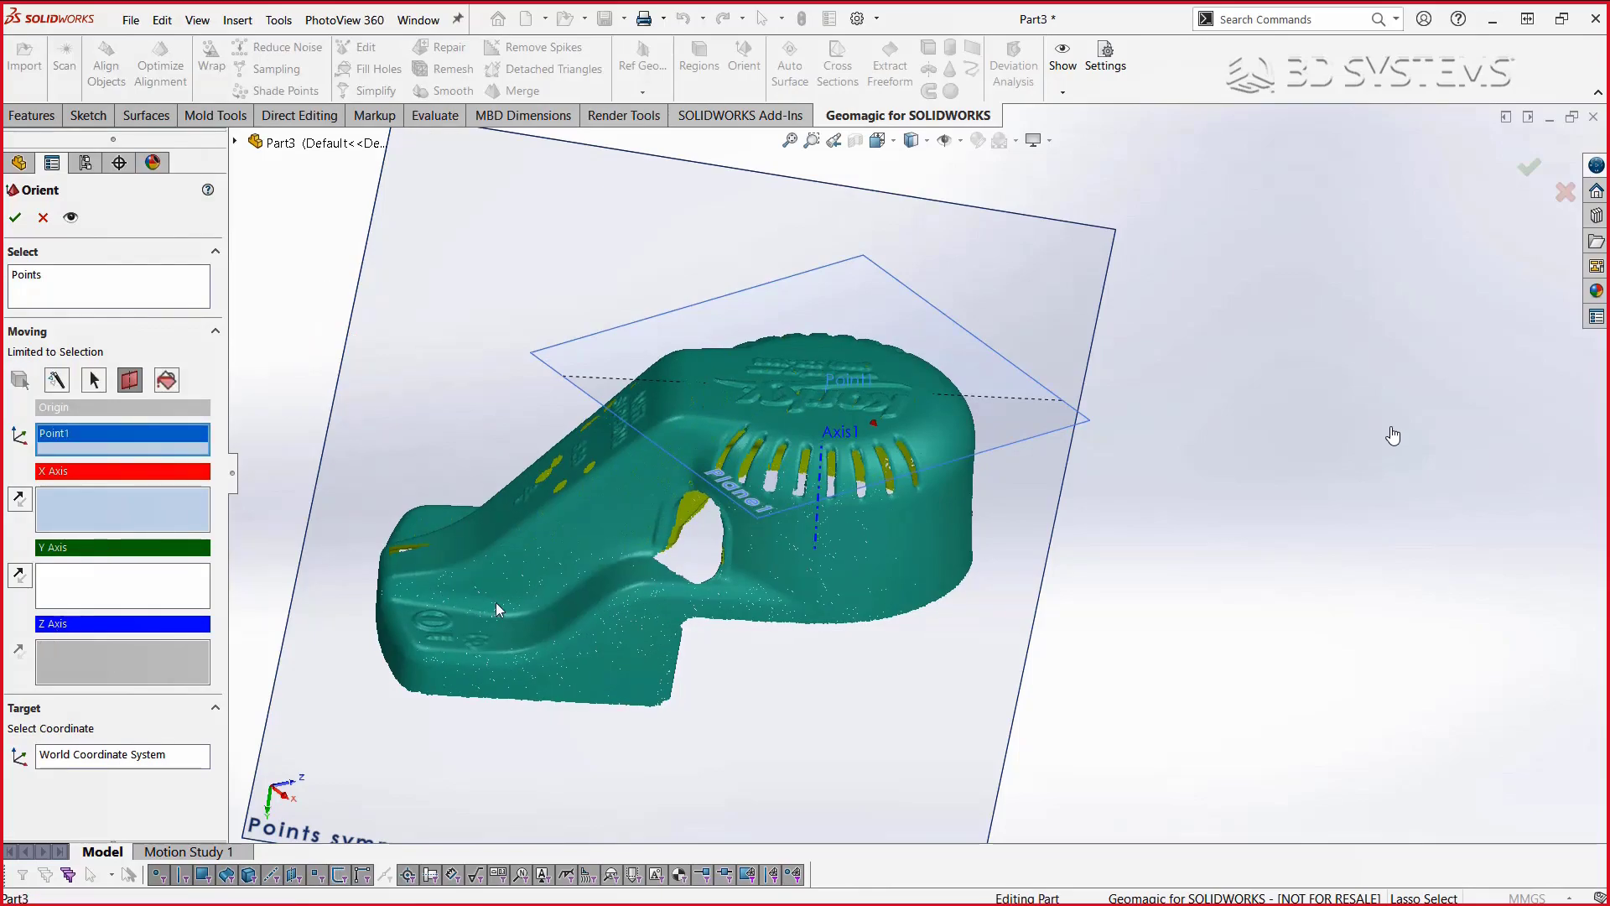
key("ctrl+7")
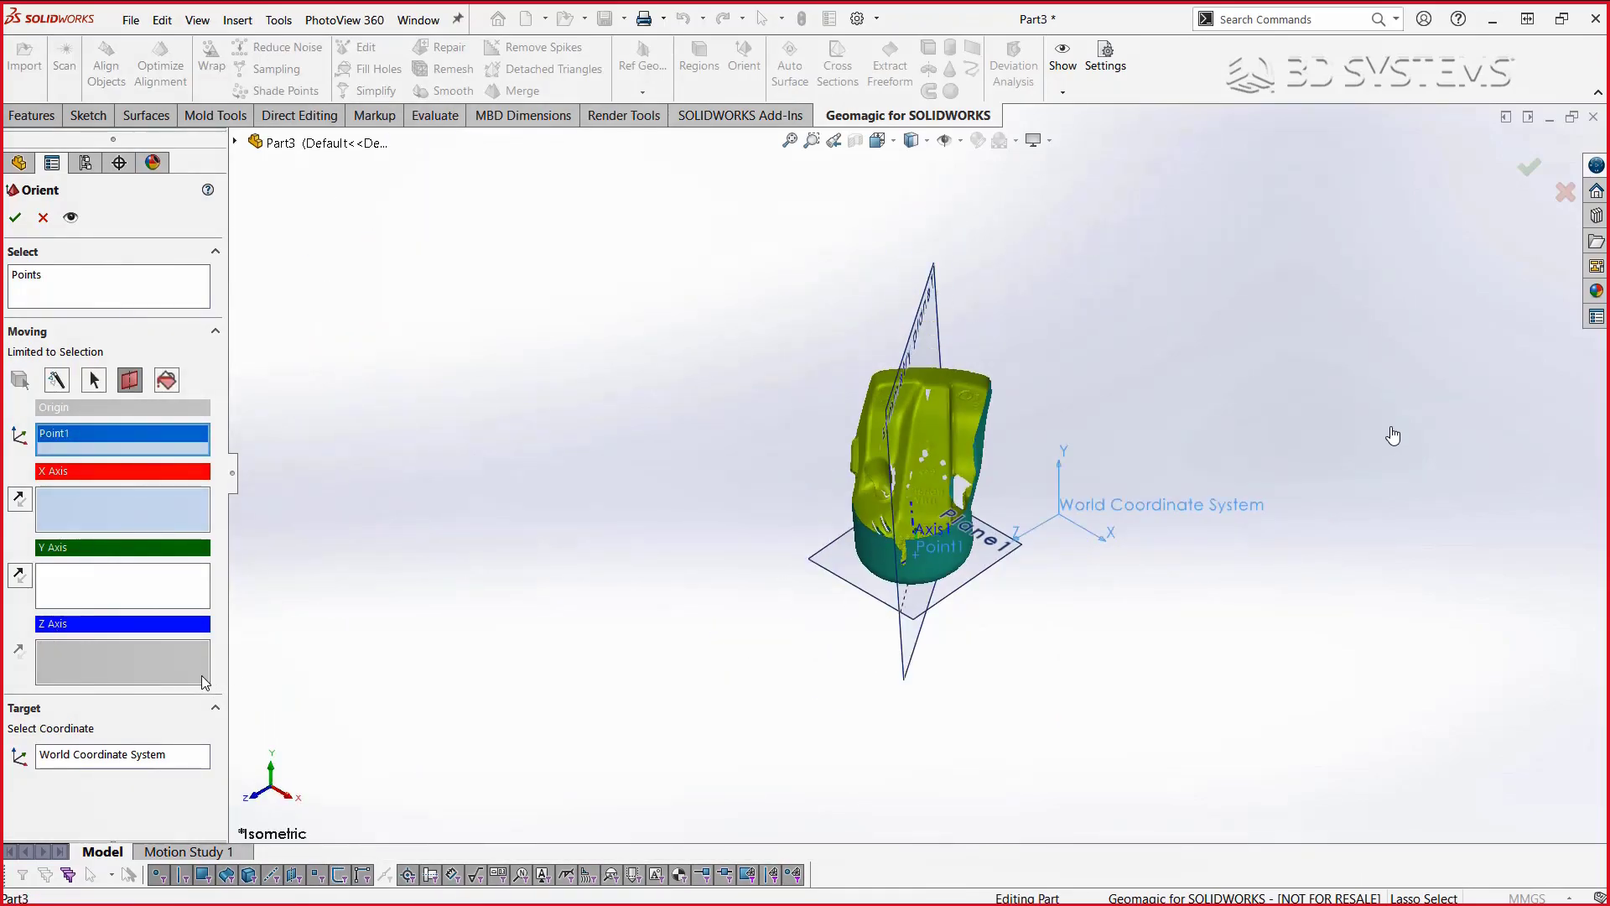
left_click(165, 654)
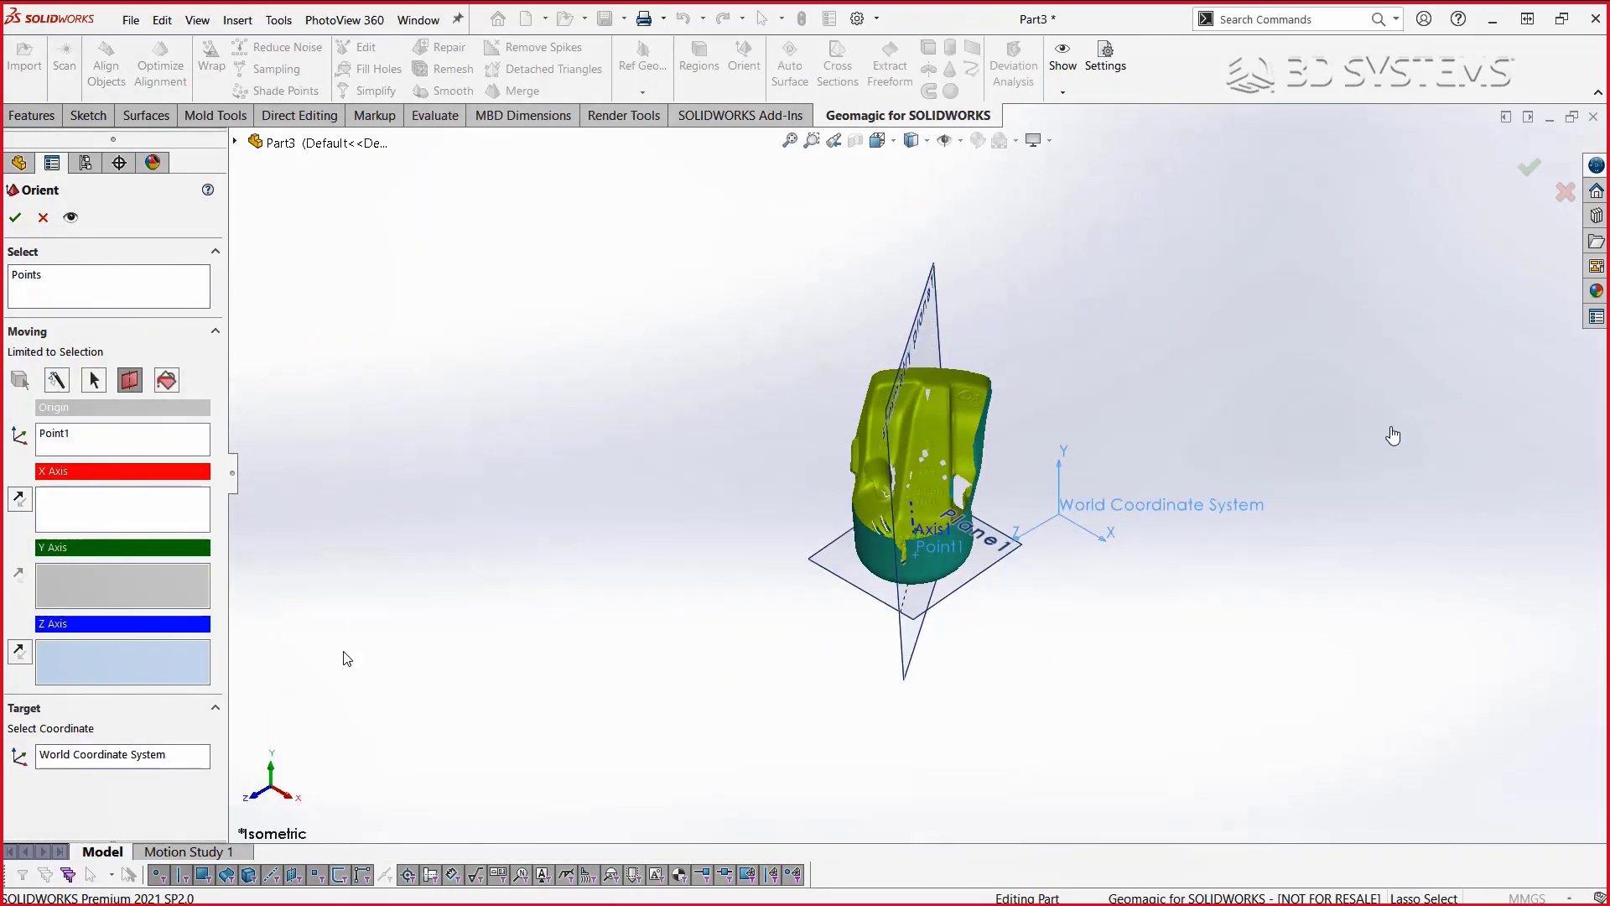
left_click(820, 568)
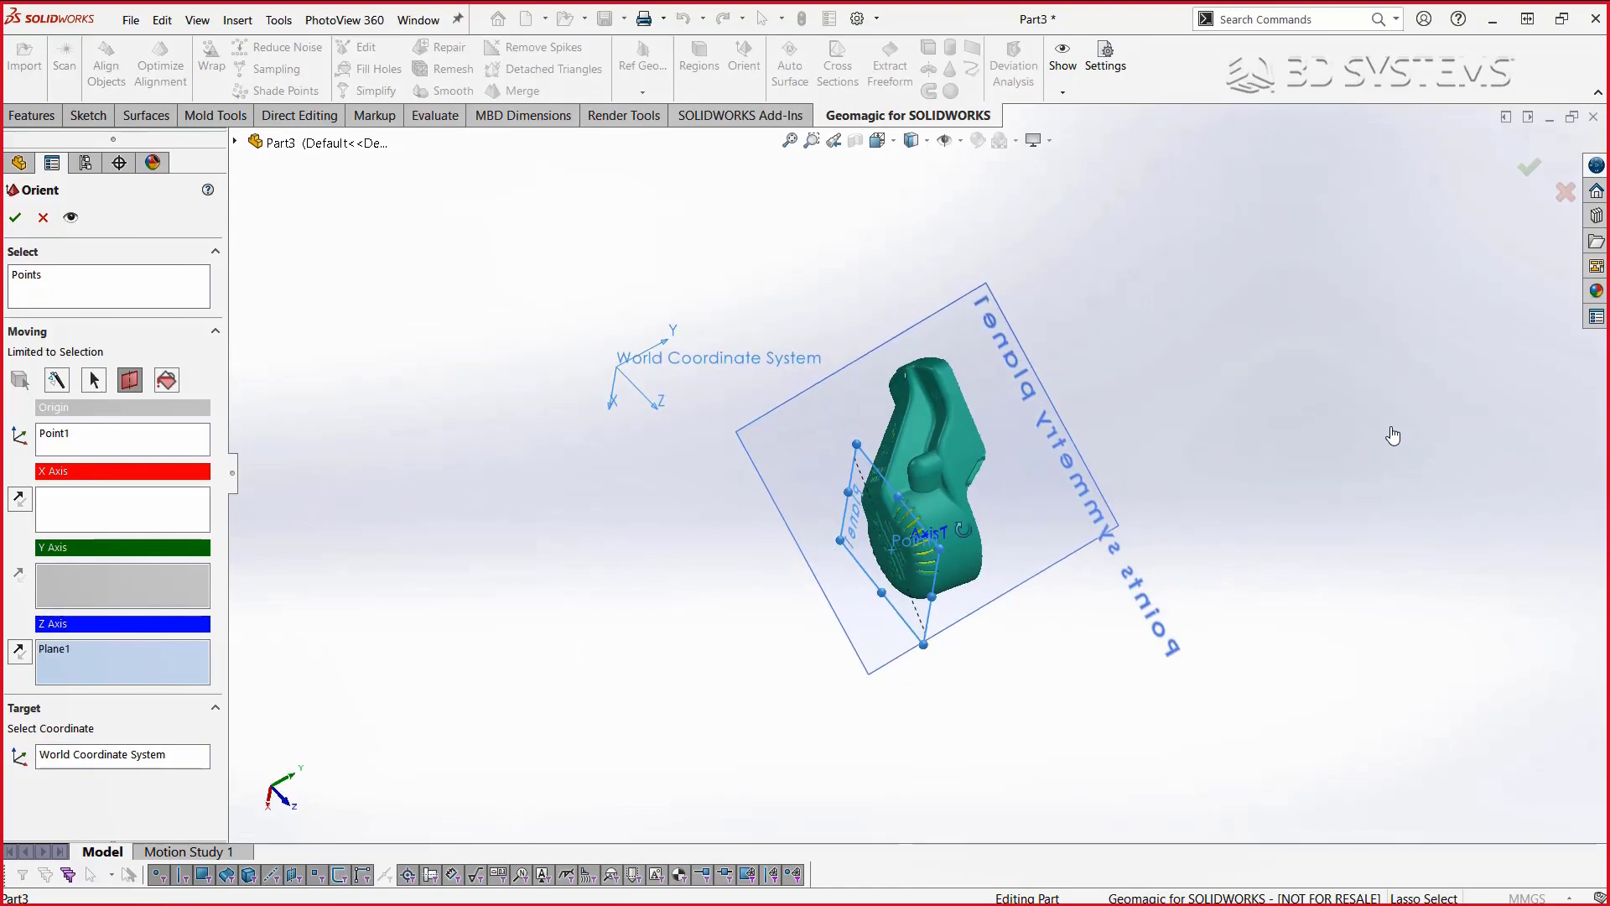
left_click(948, 320)
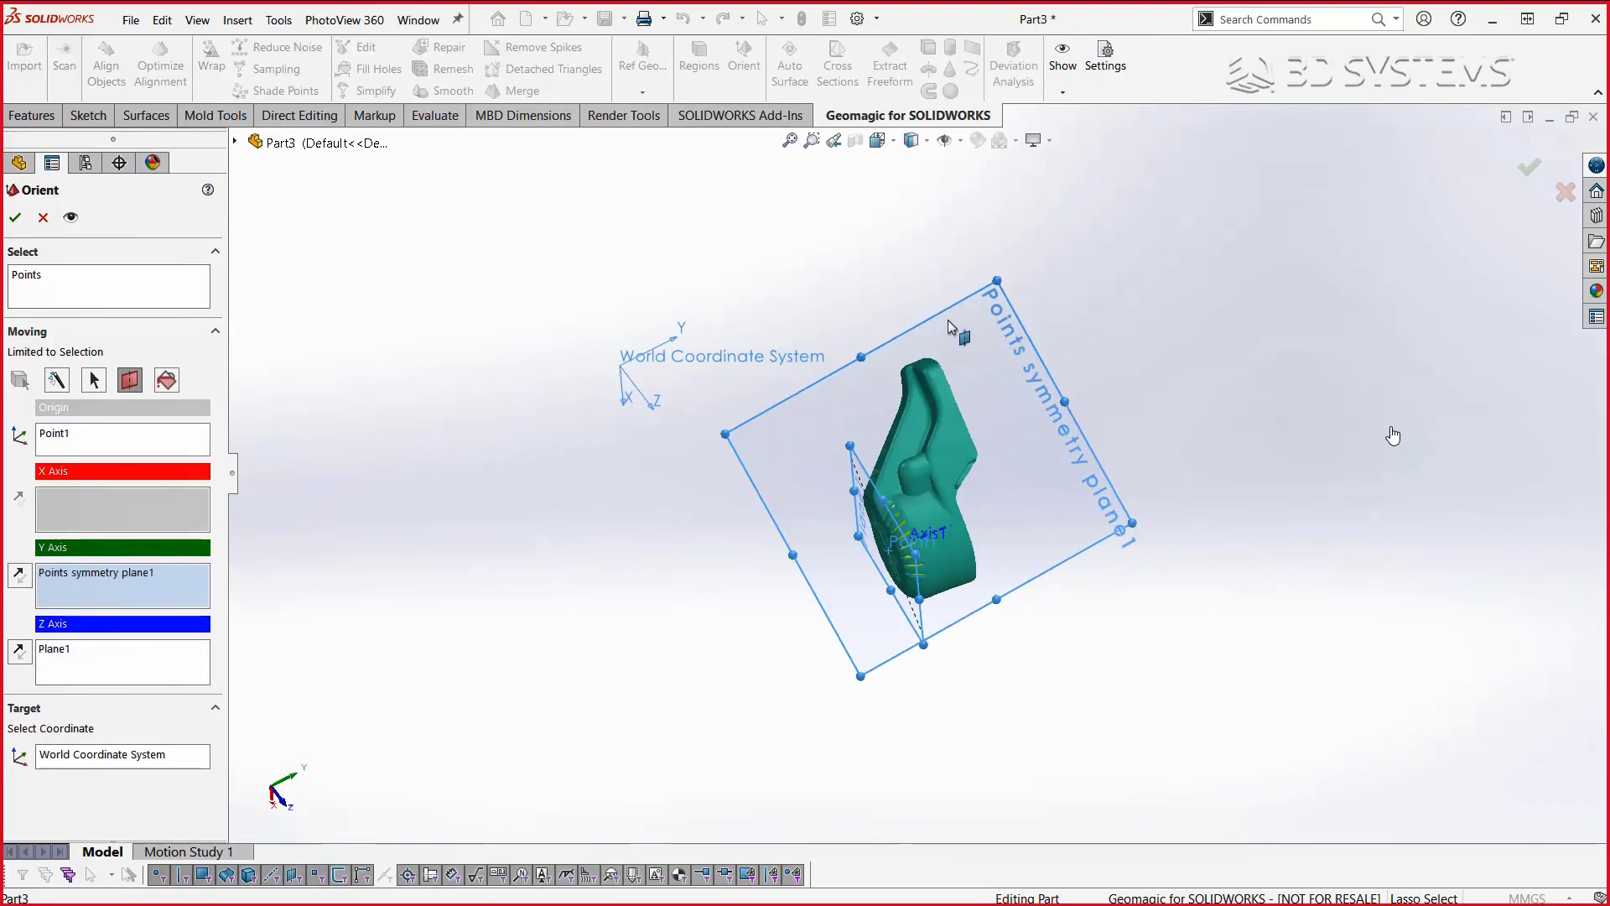
- Preview the orientation, reverse the Plane1 direction, and apply it
scroll(964, 504, "down", 5)
middle_click_drag(1025, 541, 876, 671)
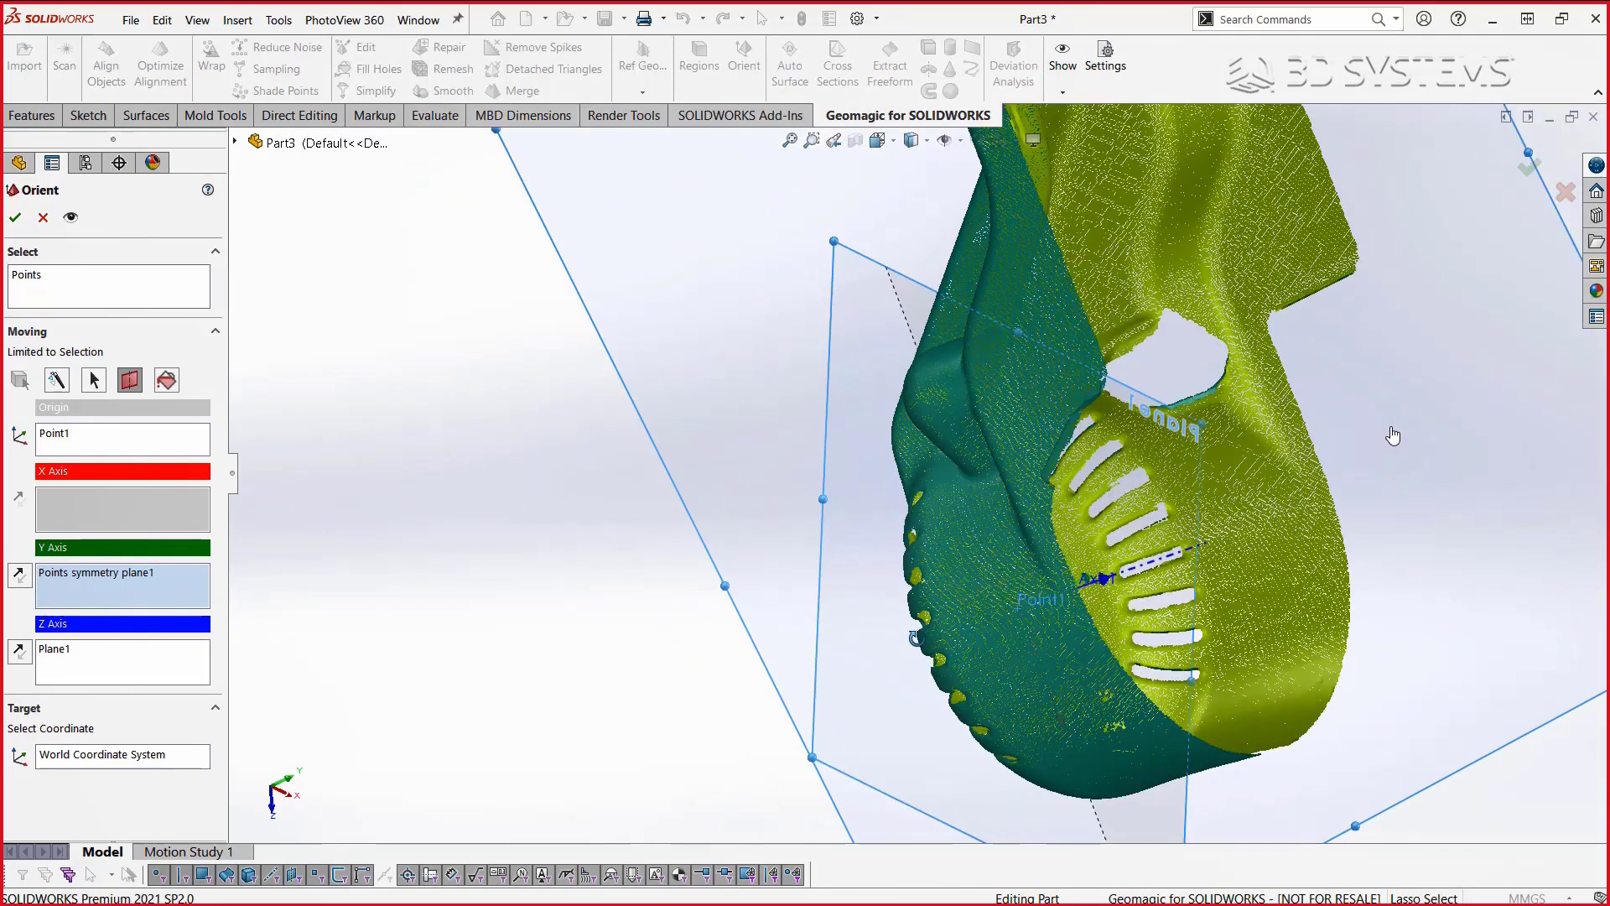
key("ctrl+7")
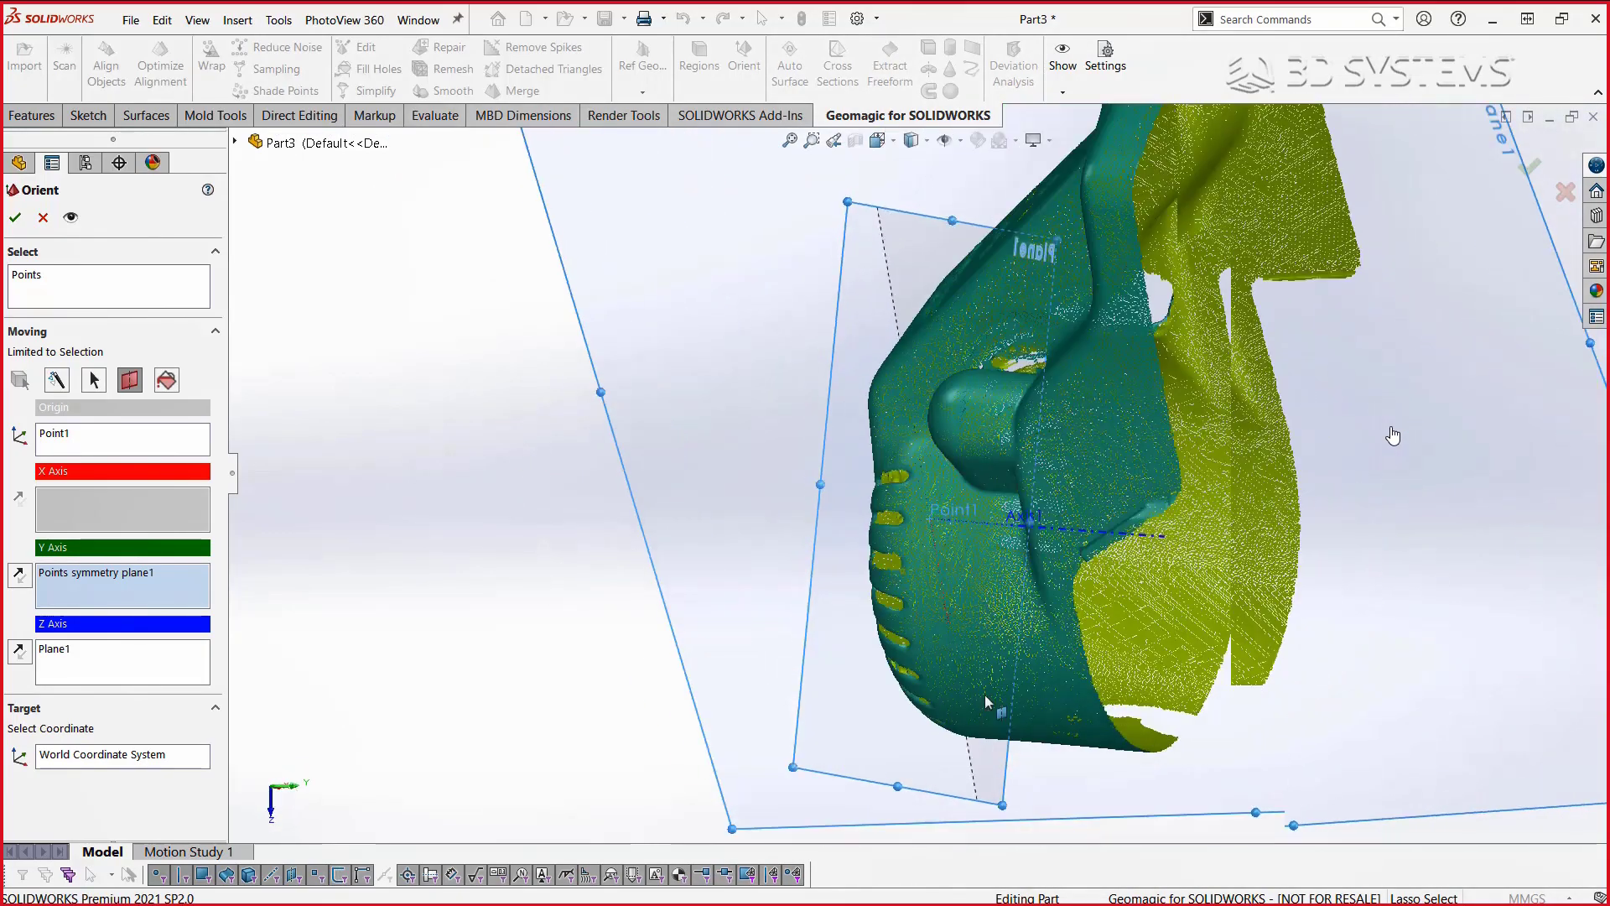
left_click(70, 217)
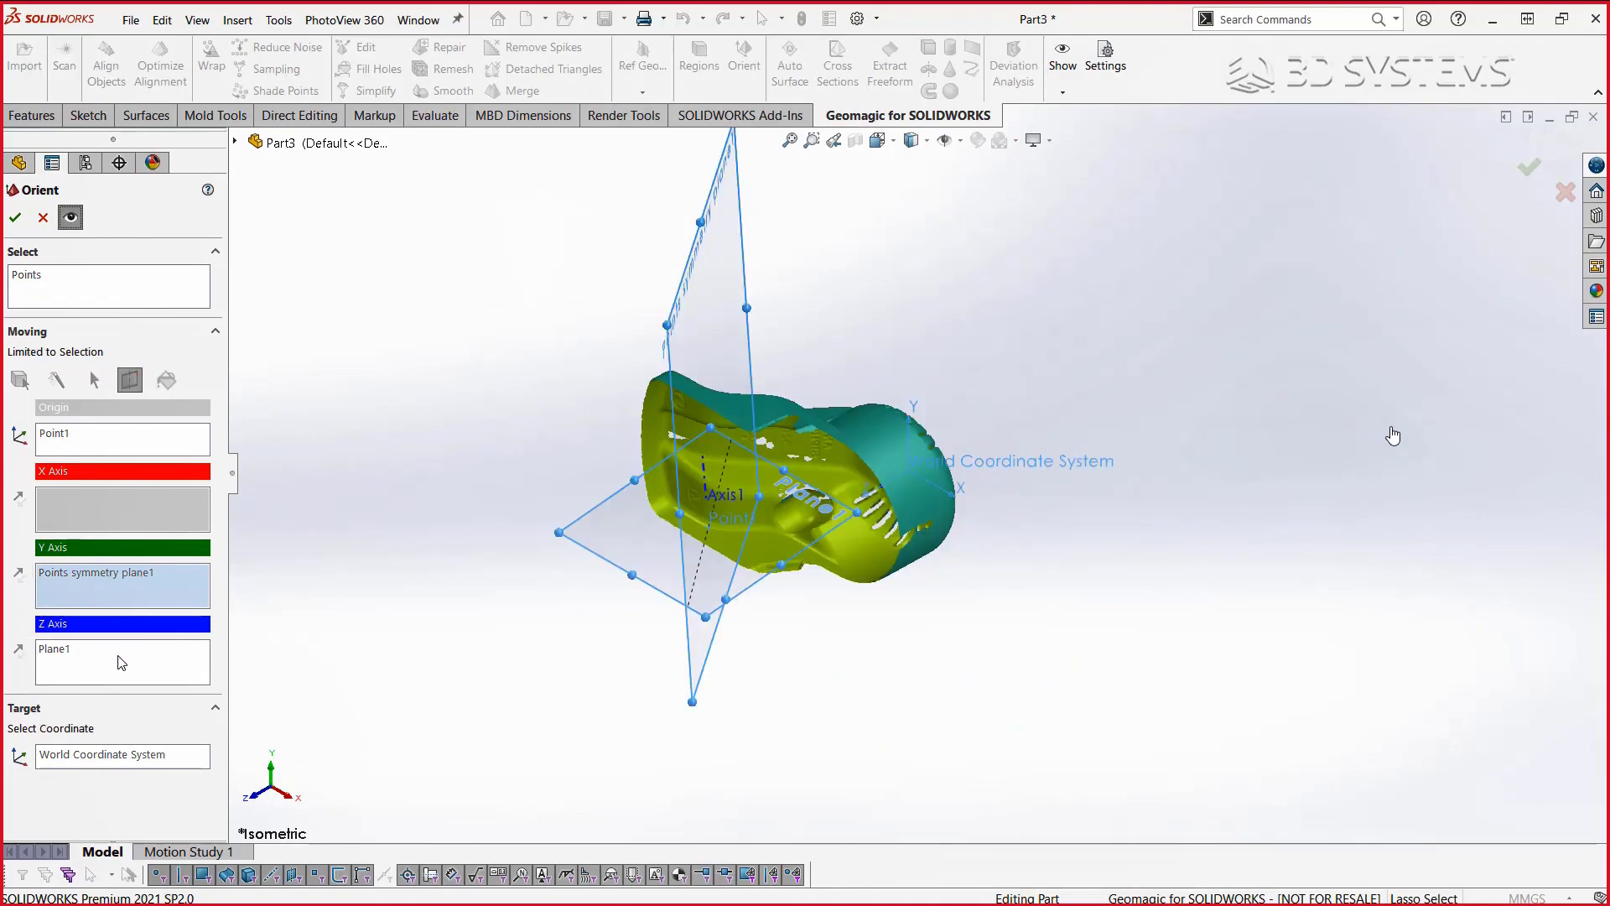
left_click(71, 217)
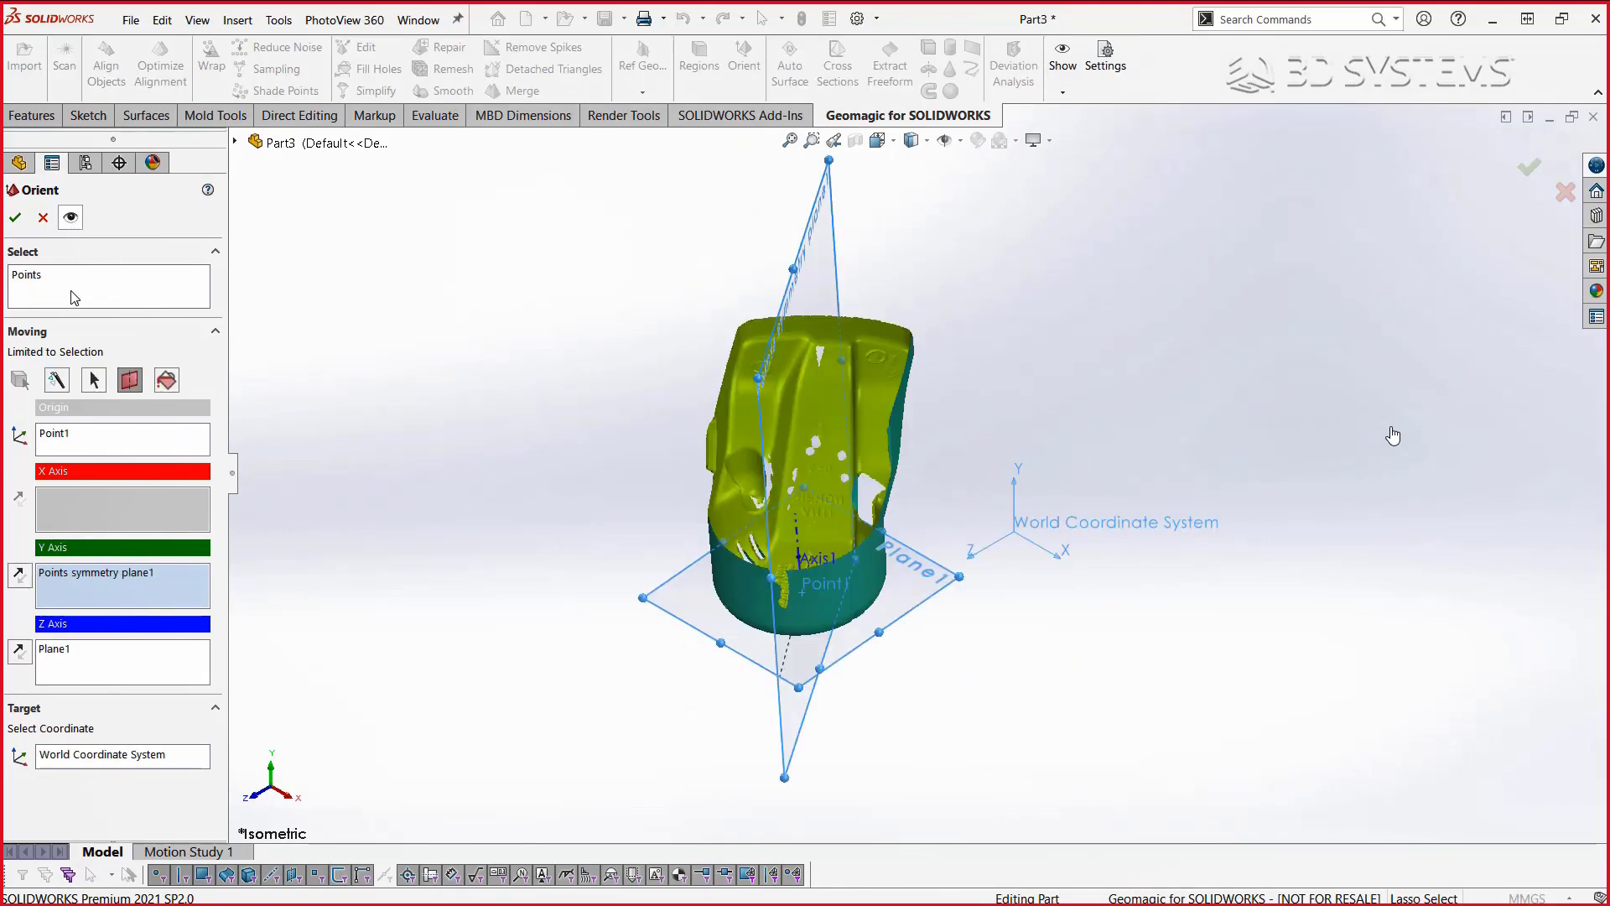
scroll(789, 615, "down", 3)
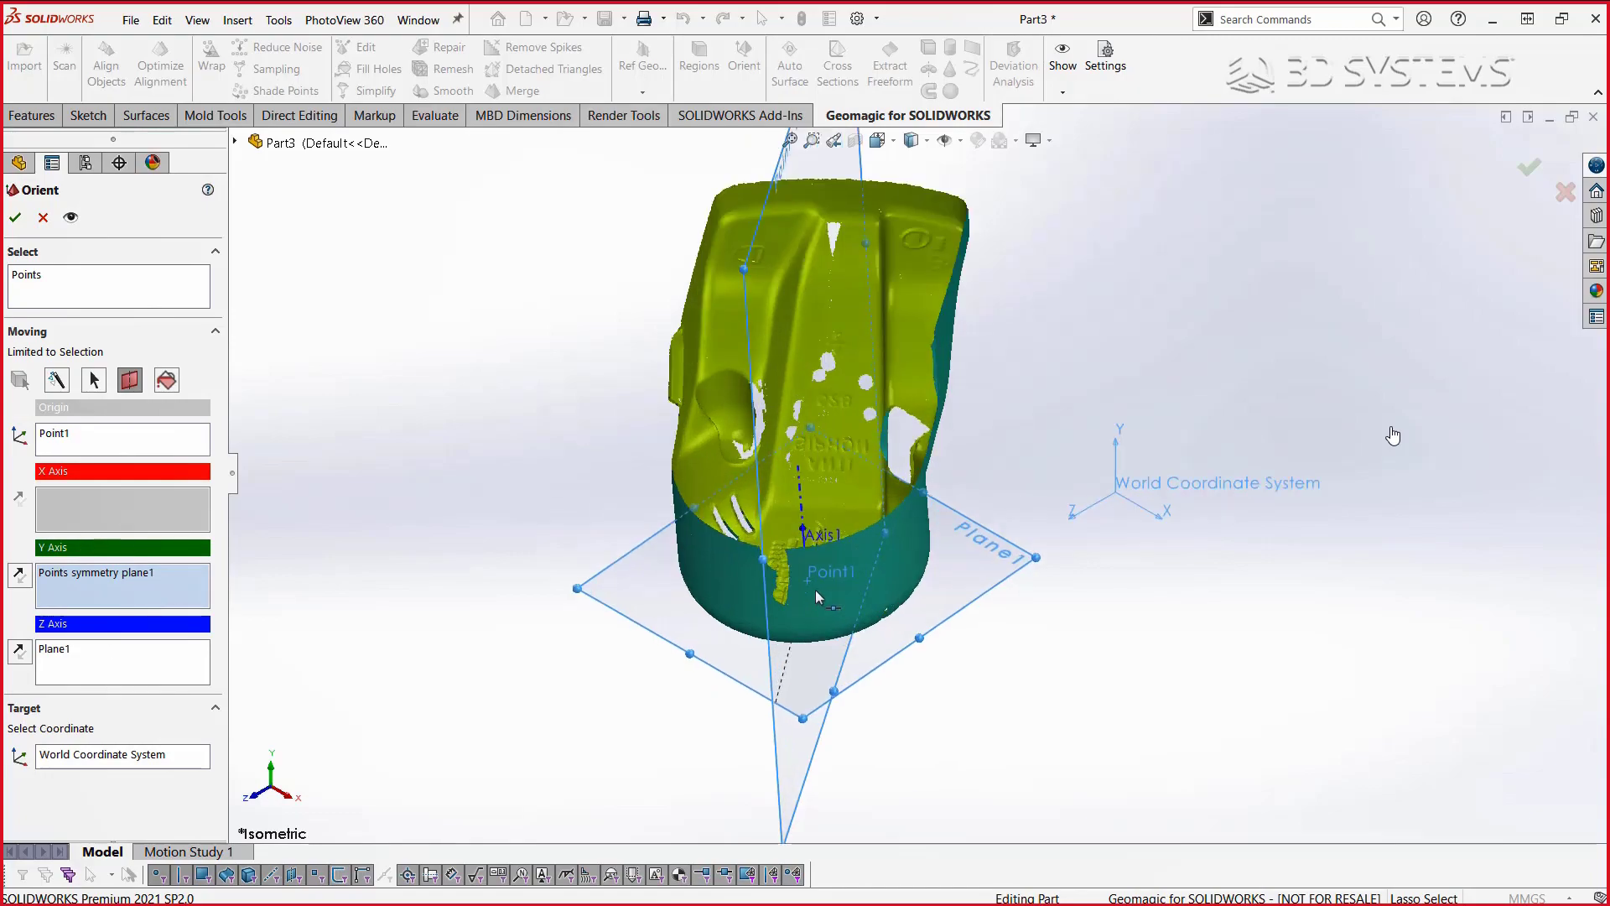
left_click(19, 652)
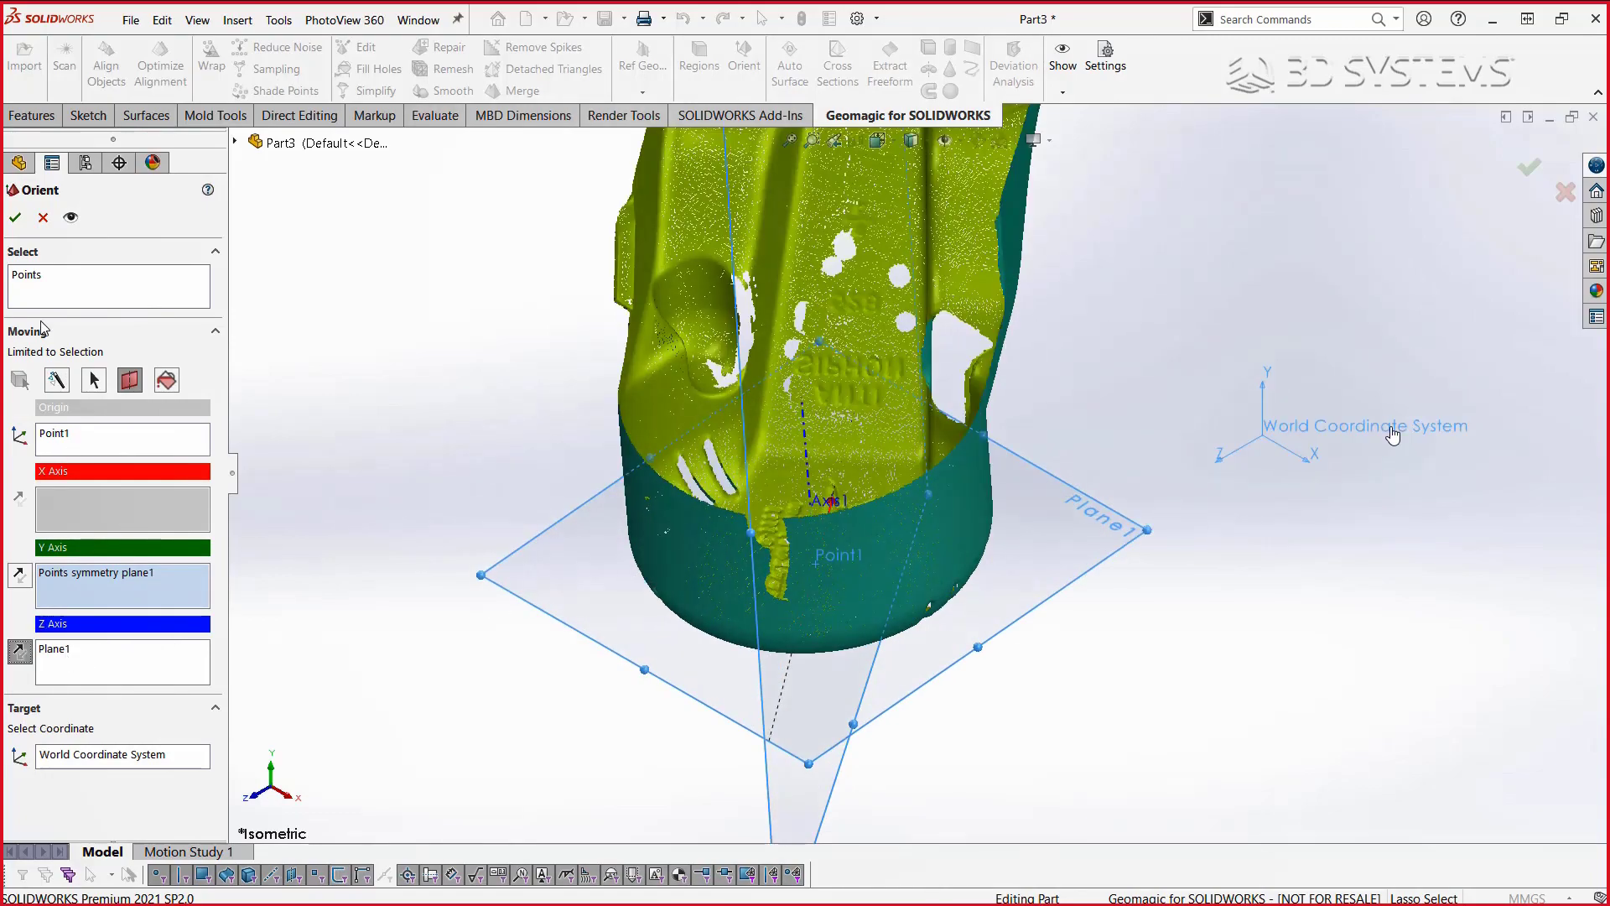
left_click(15, 217)
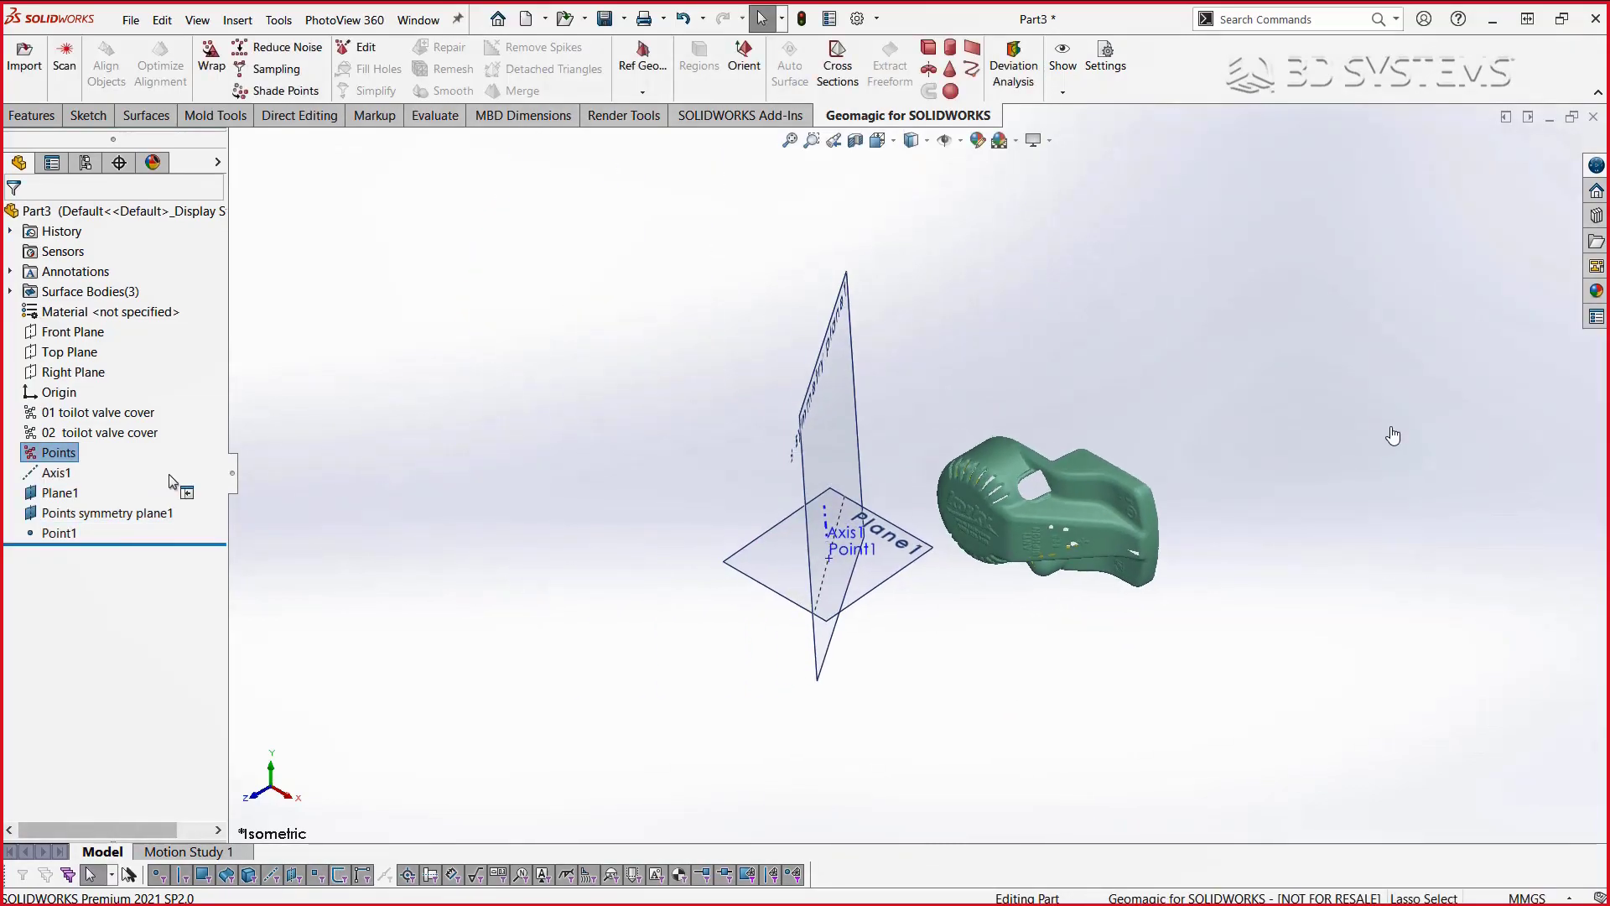
- Delete Axis1, Plane1, Points symmetry plane1 and Point1 with Yes to All
left_click(57, 474)
left_click(57, 533, "shift")
right_click(57, 533)
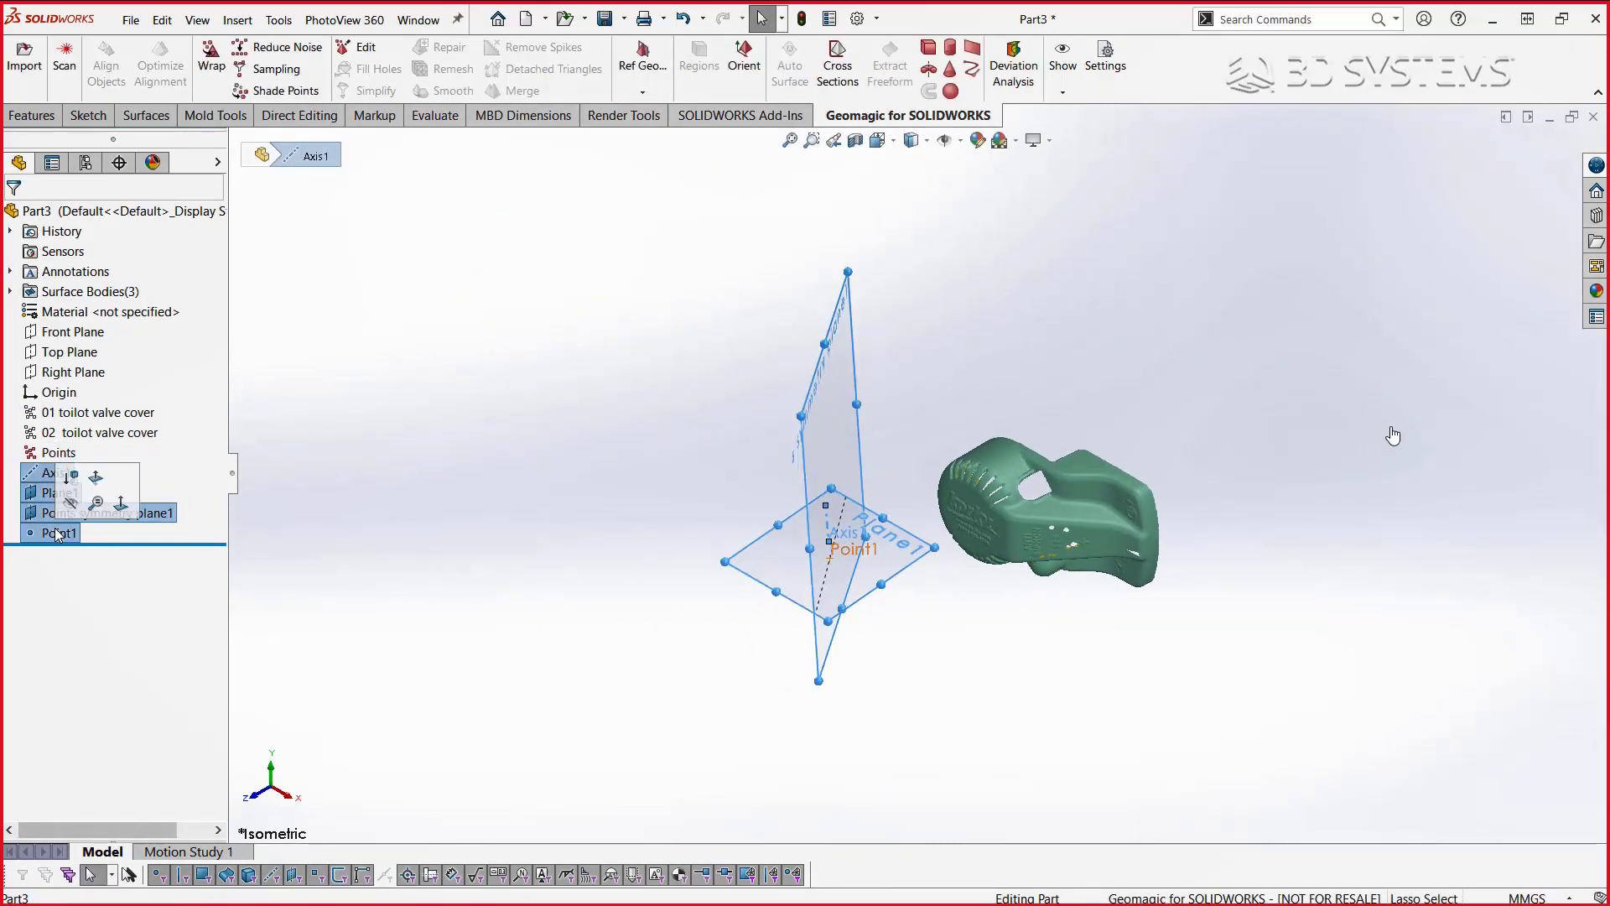
left_click(114, 584)
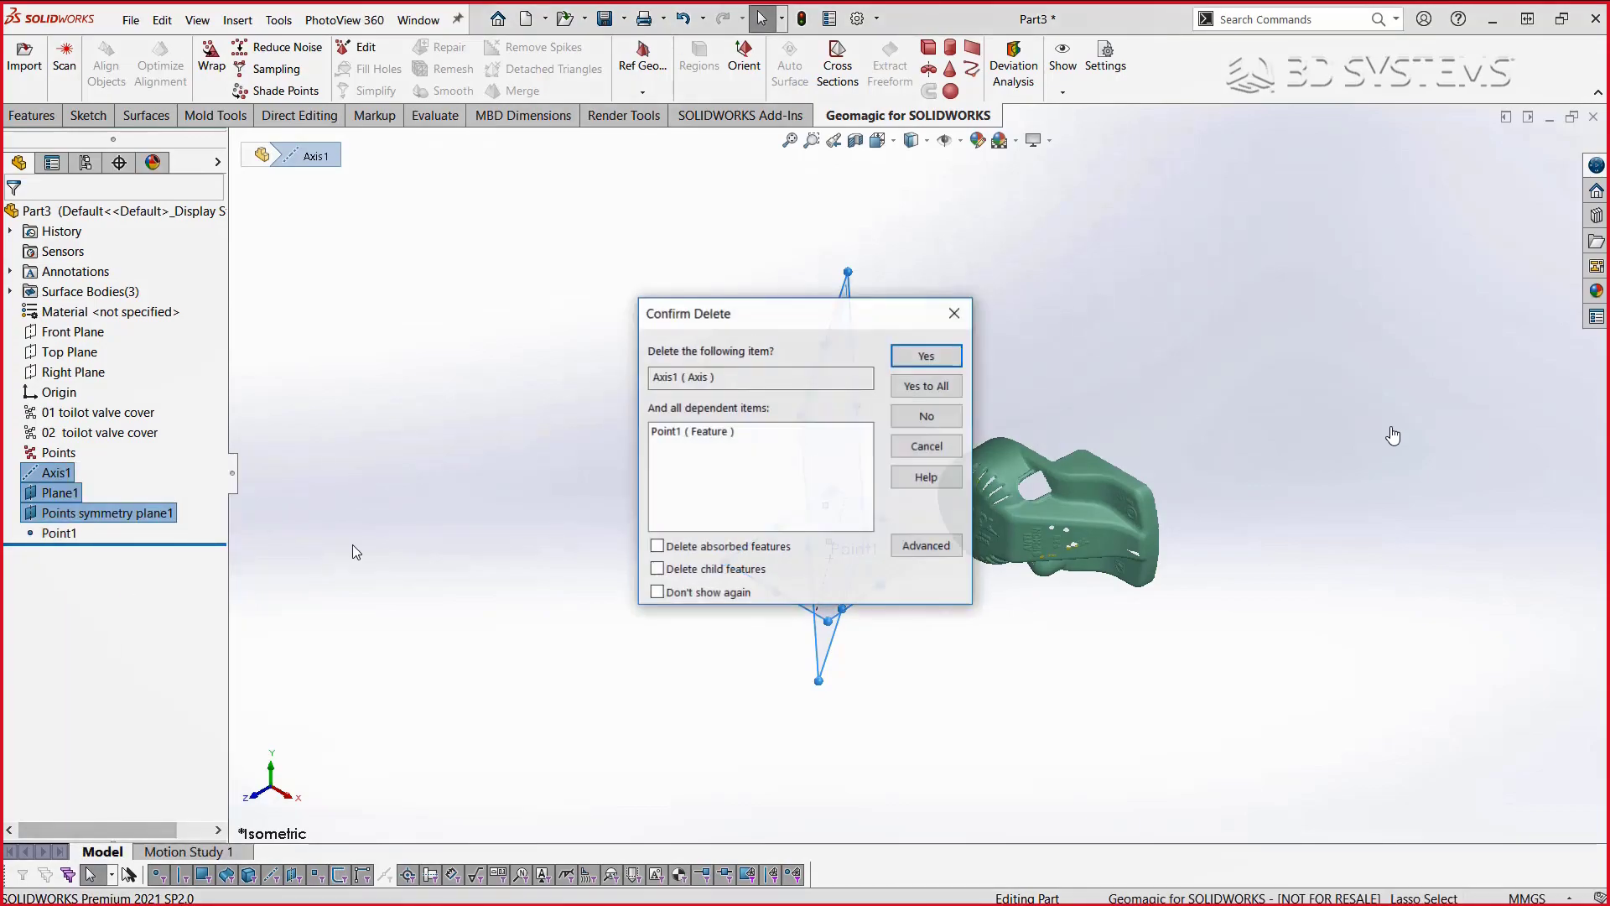
left_click(926, 385)
key("f")
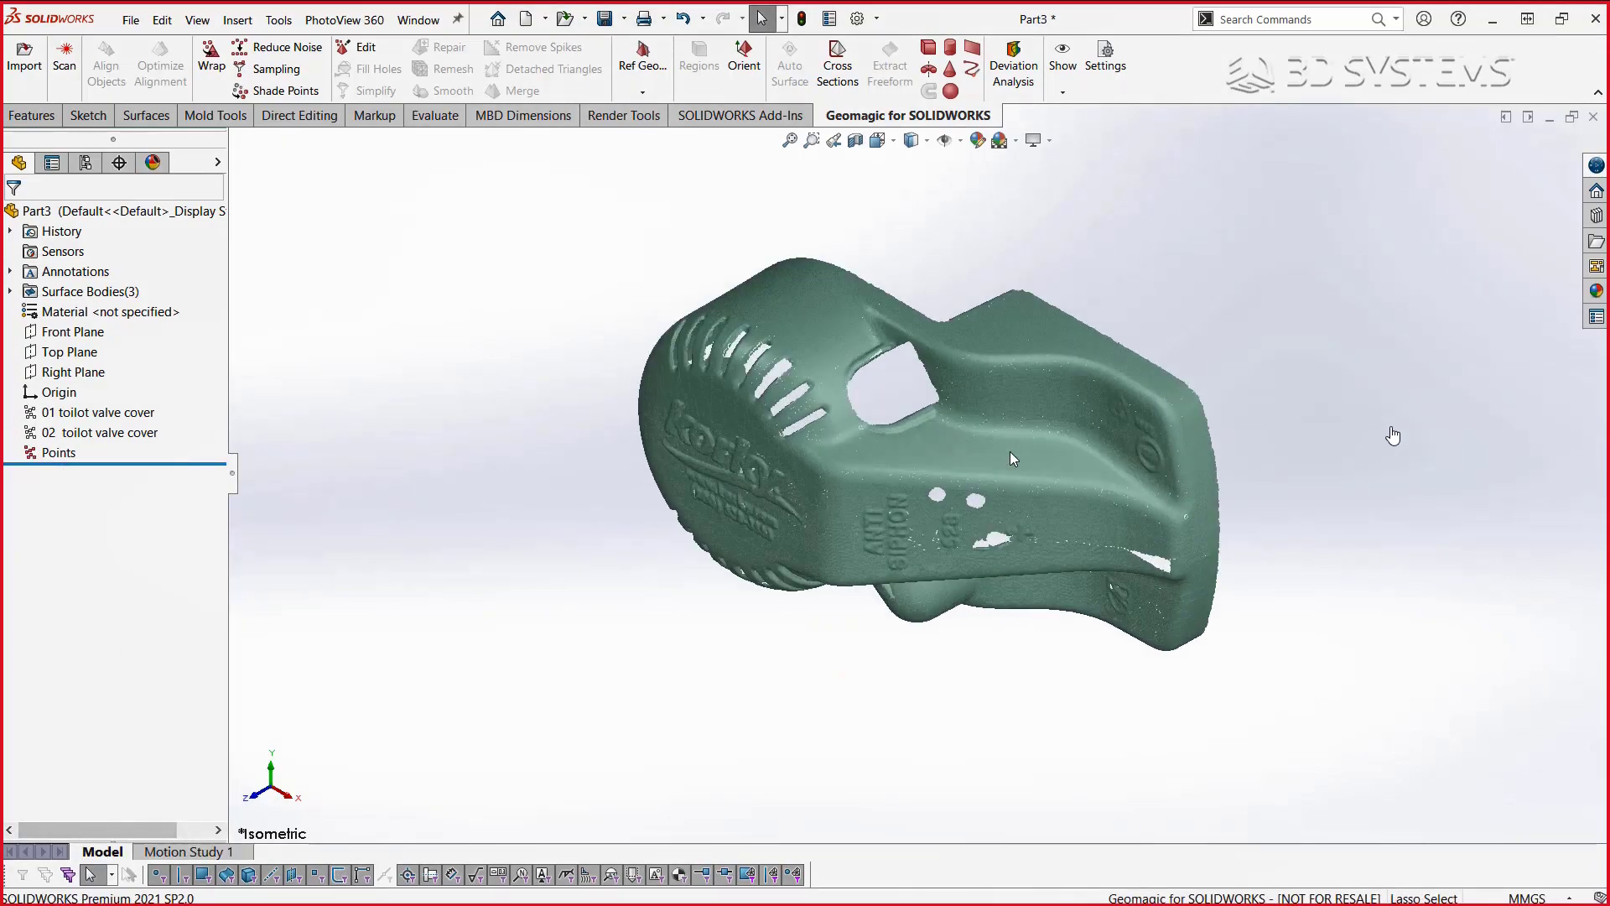
- Show the Front, Top and Right Planes and return to isometric view
left_click(71, 331)
left_click(73, 373, "shift")
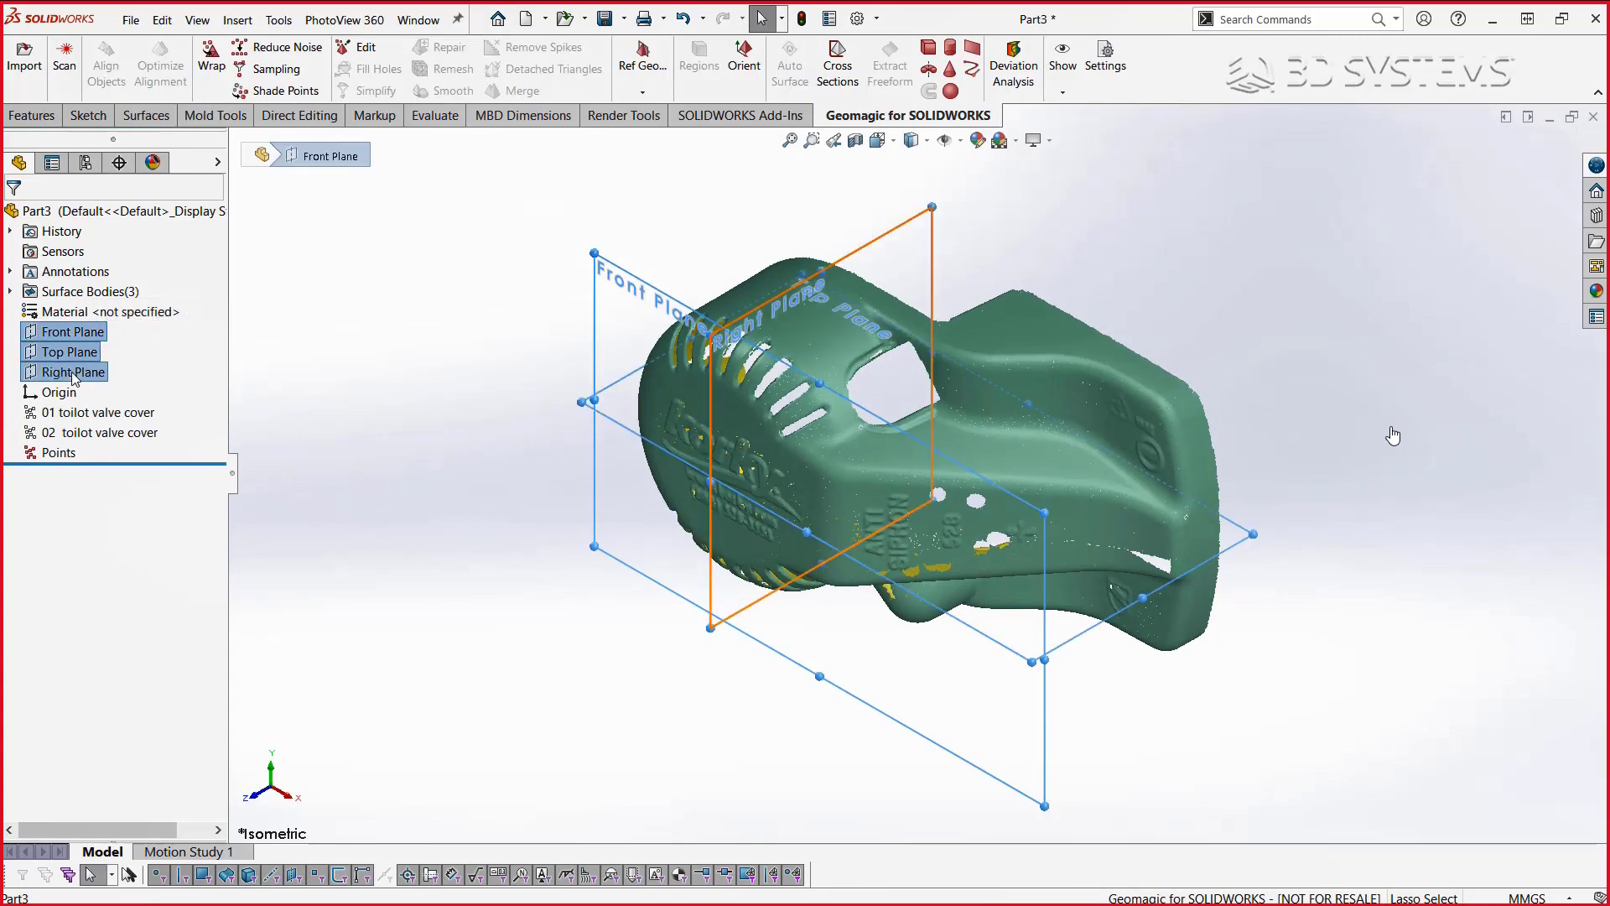
middle_click_drag(445, 352, 484, 313)
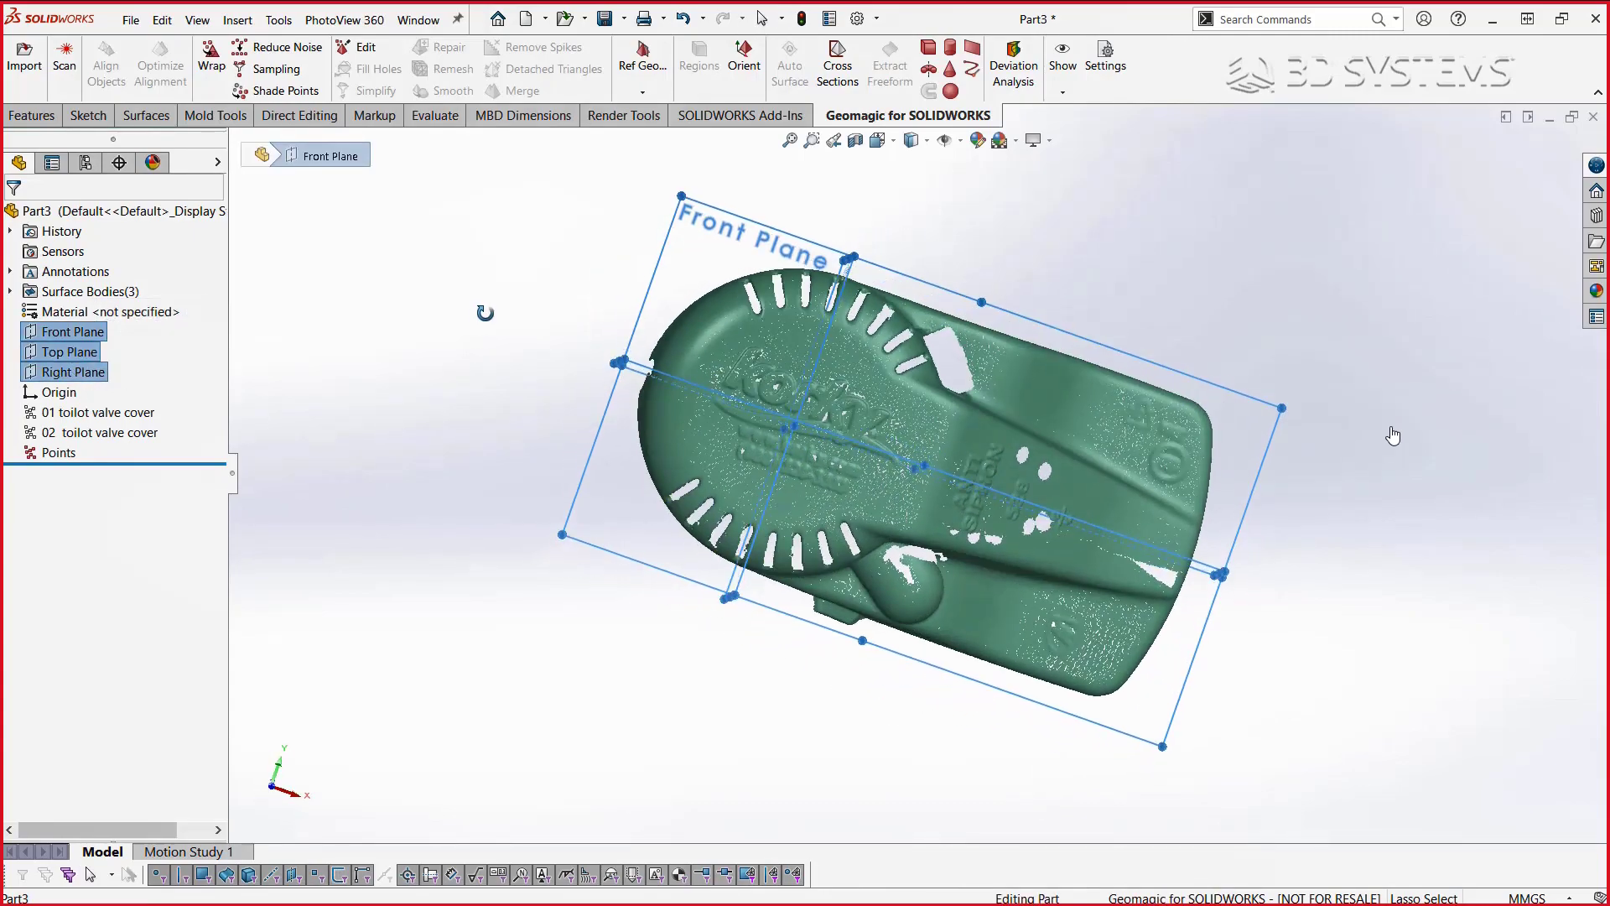
key("ctrl+7")
key("Escape")
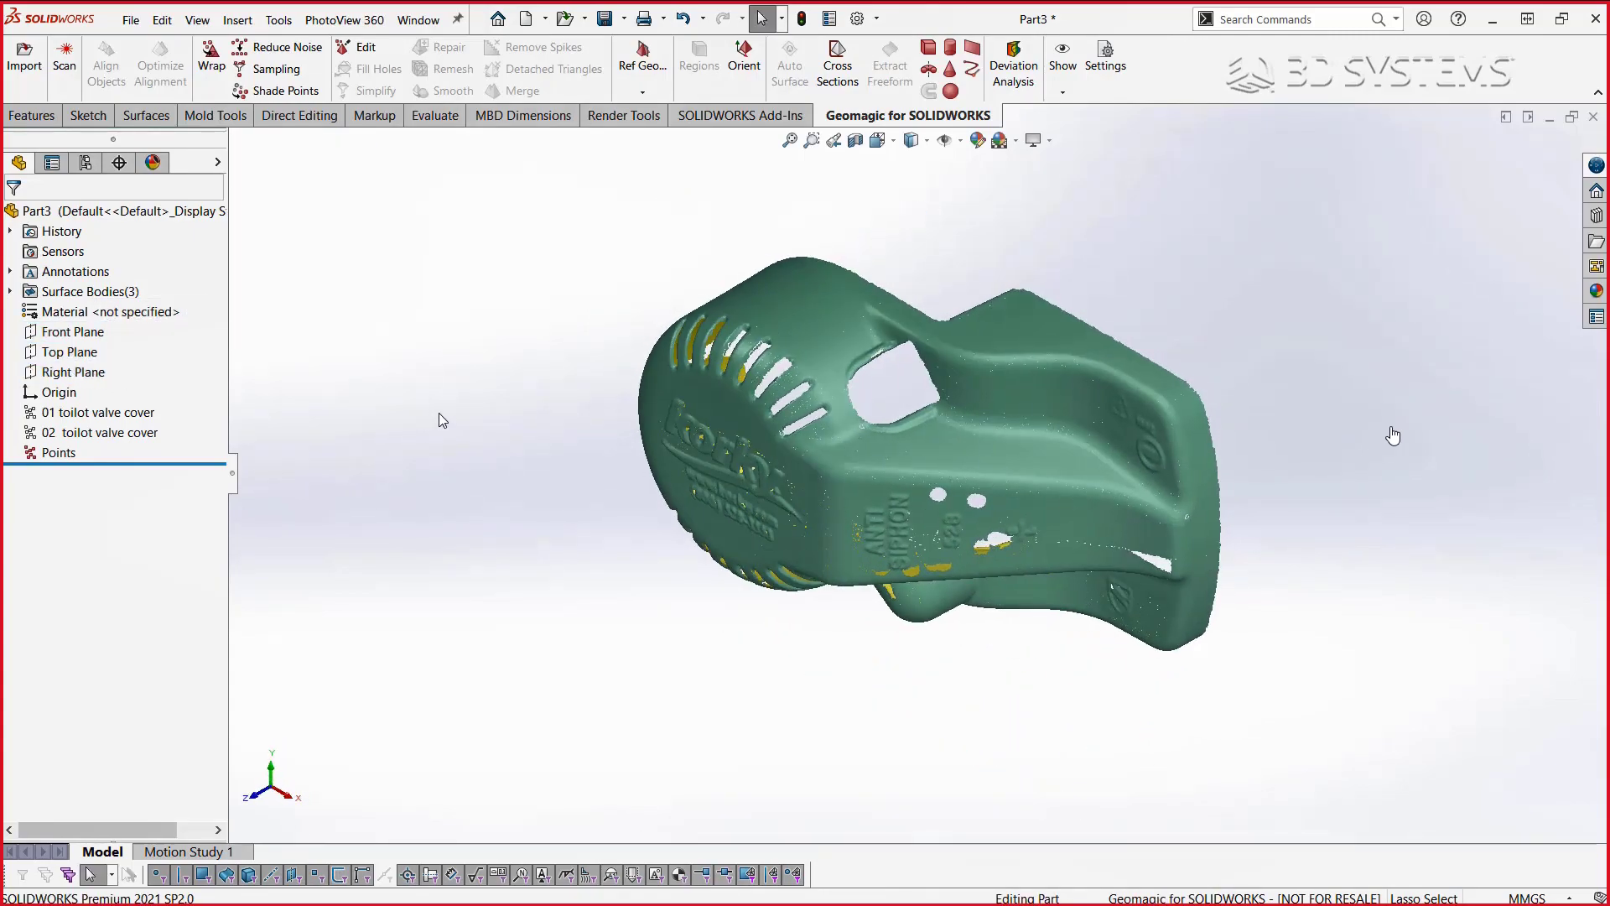
- Wrap the Points cloud into a new mesh body, Points2, keeping the original data
left_click(211, 59)
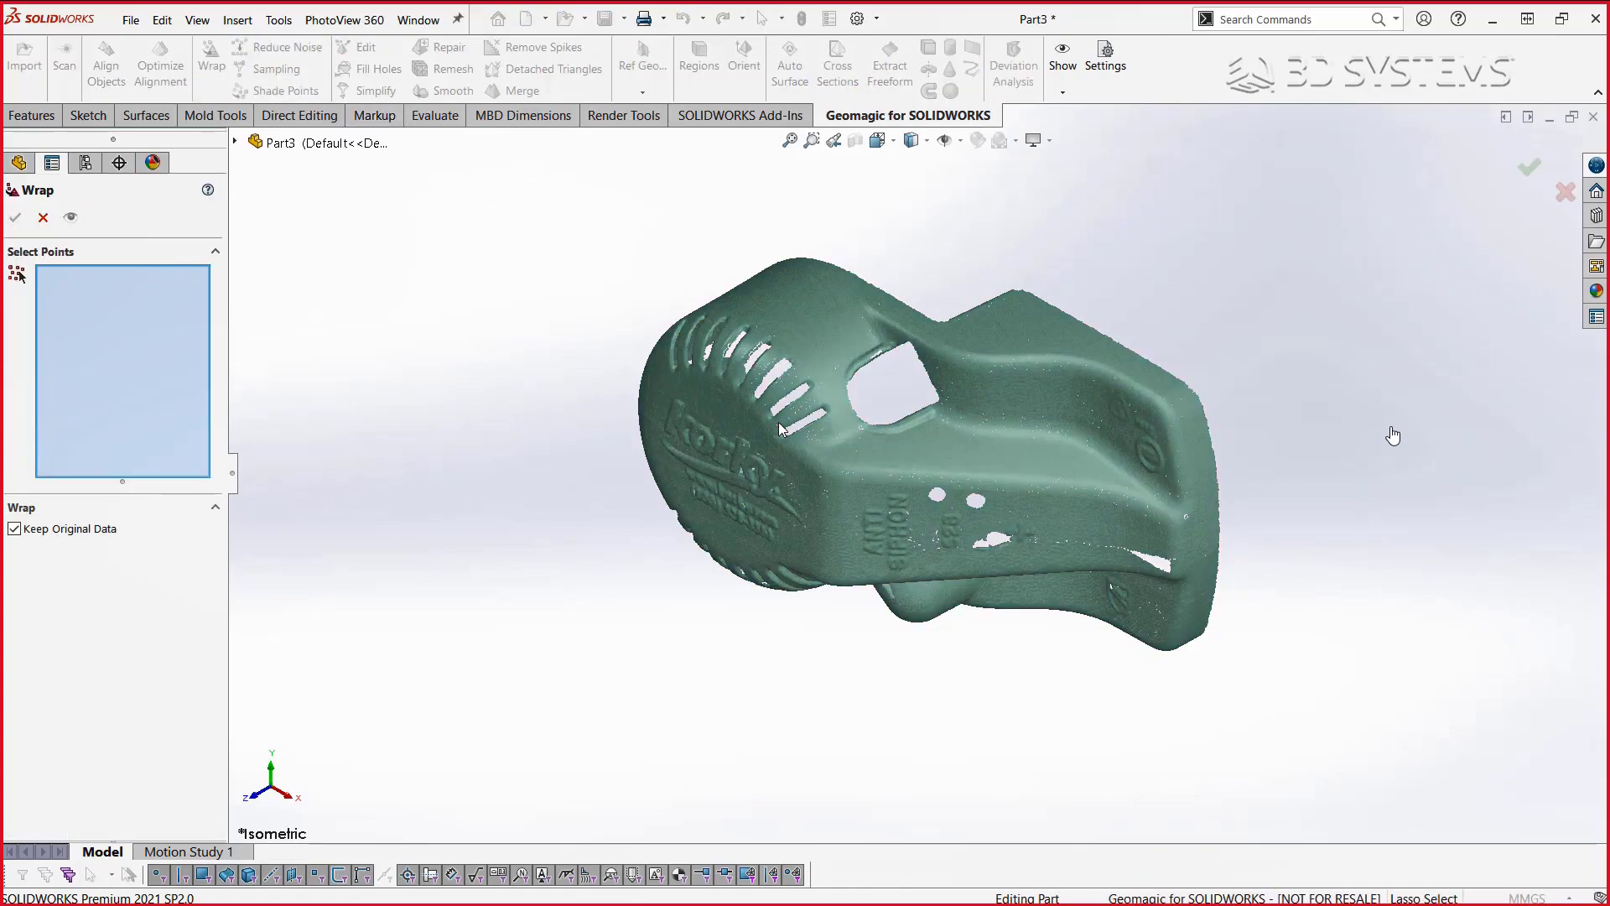
left_click(780, 432)
left_click(15, 218)
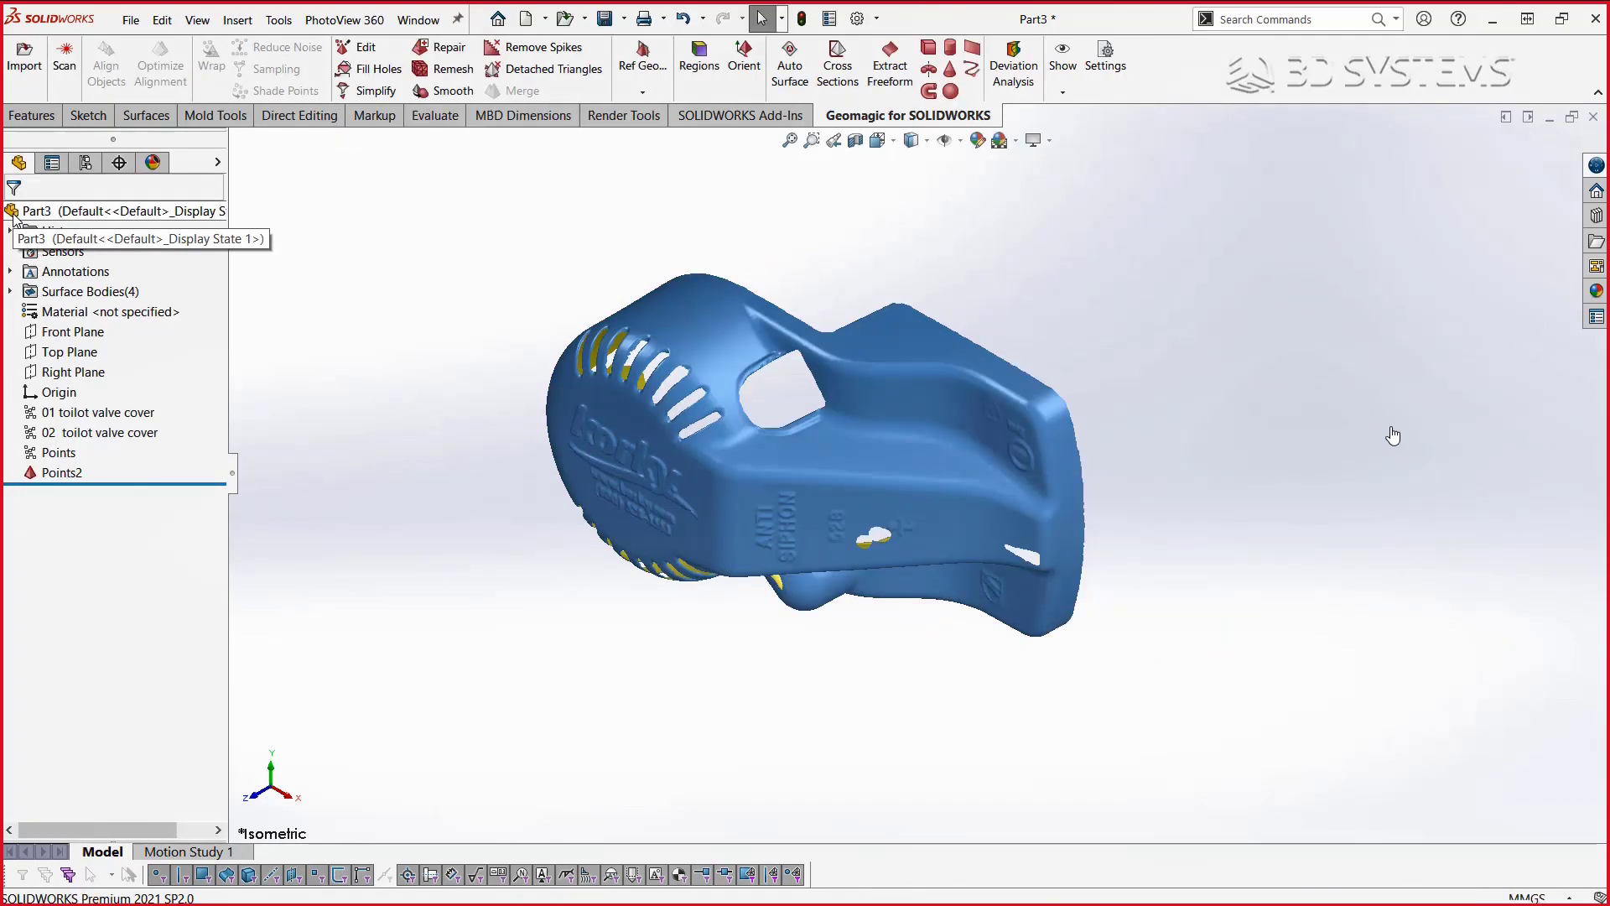
middle_click_drag(495, 367, 983, 577)
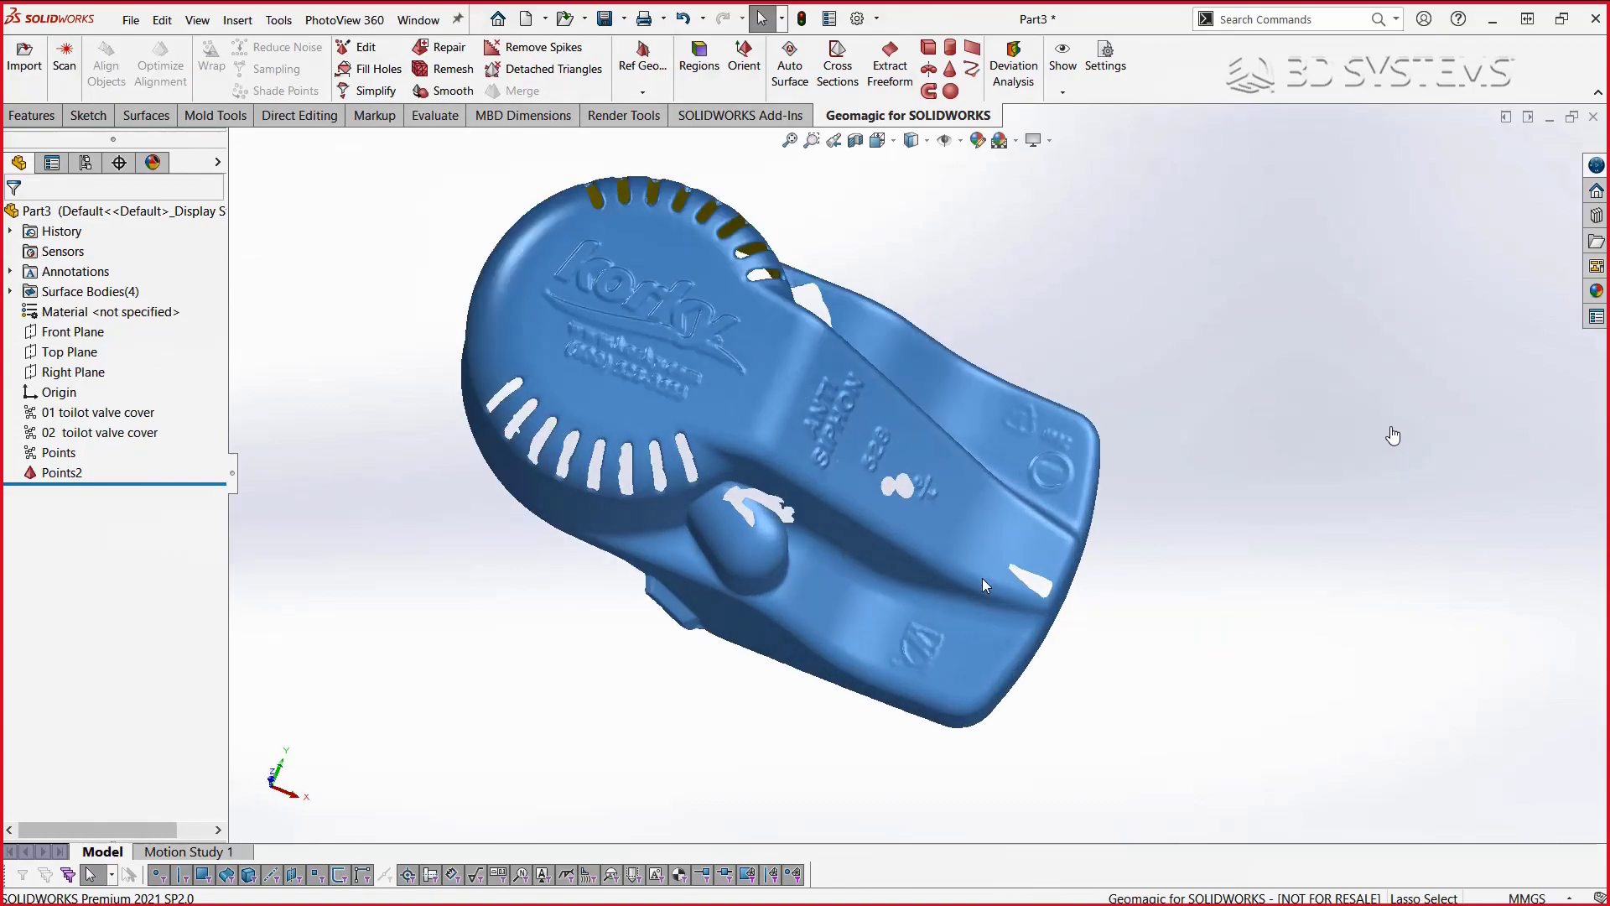
scroll(982, 576, "down", 5)
scroll(955, 453, "down", 3)
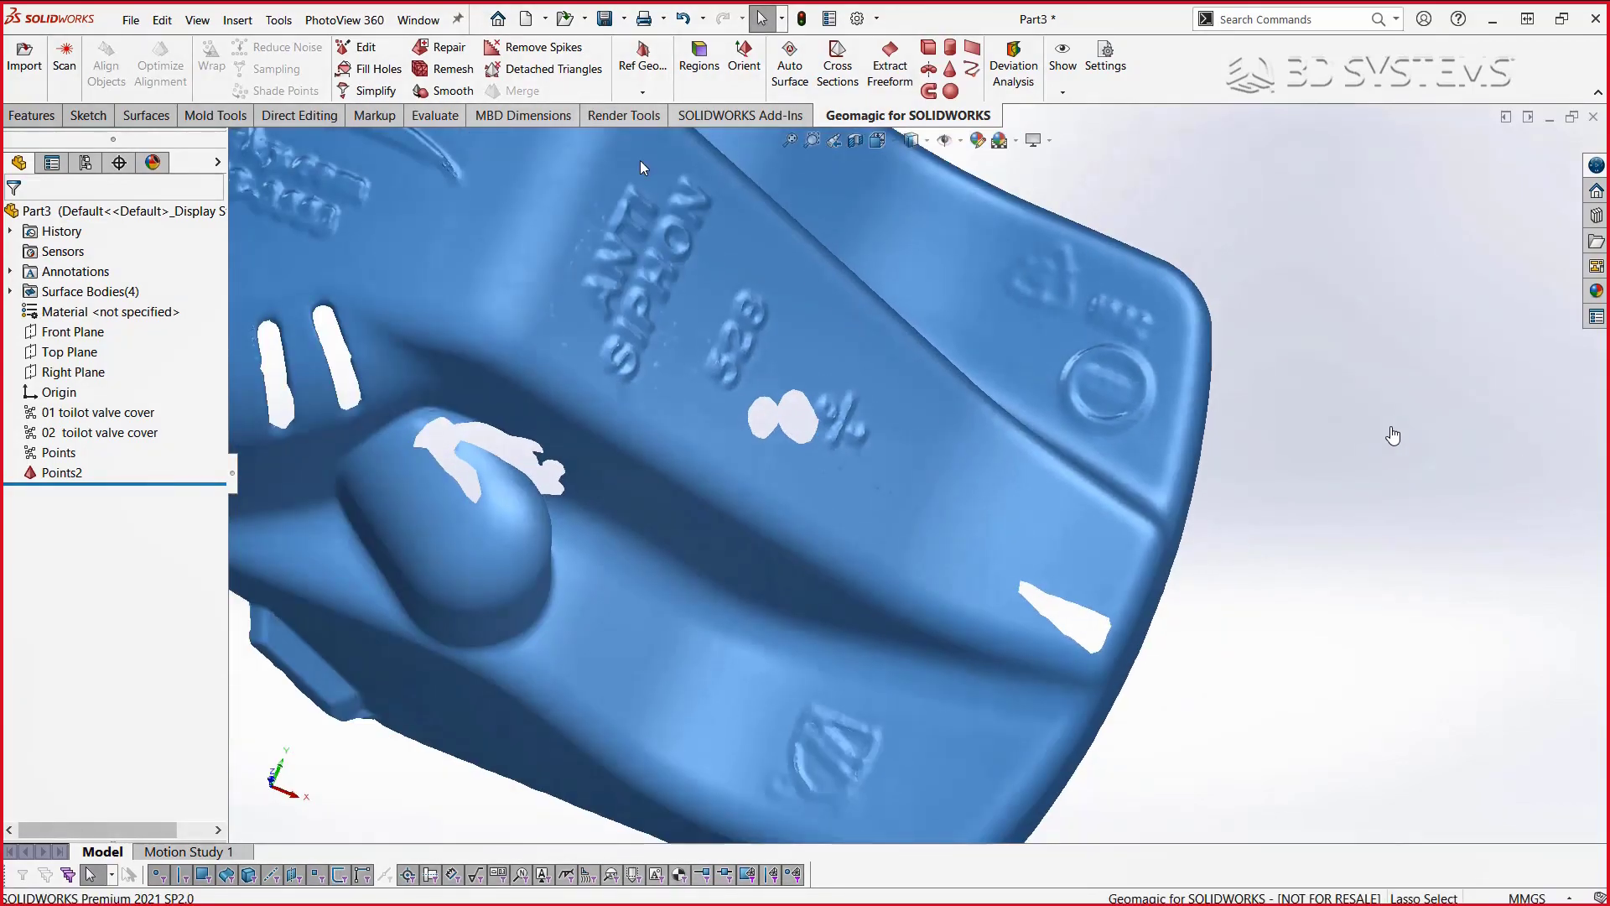
- Fill the 8-shaped hole with Curvature Fill and the small right-edge hole with Tangent Fill
left_click(371, 68)
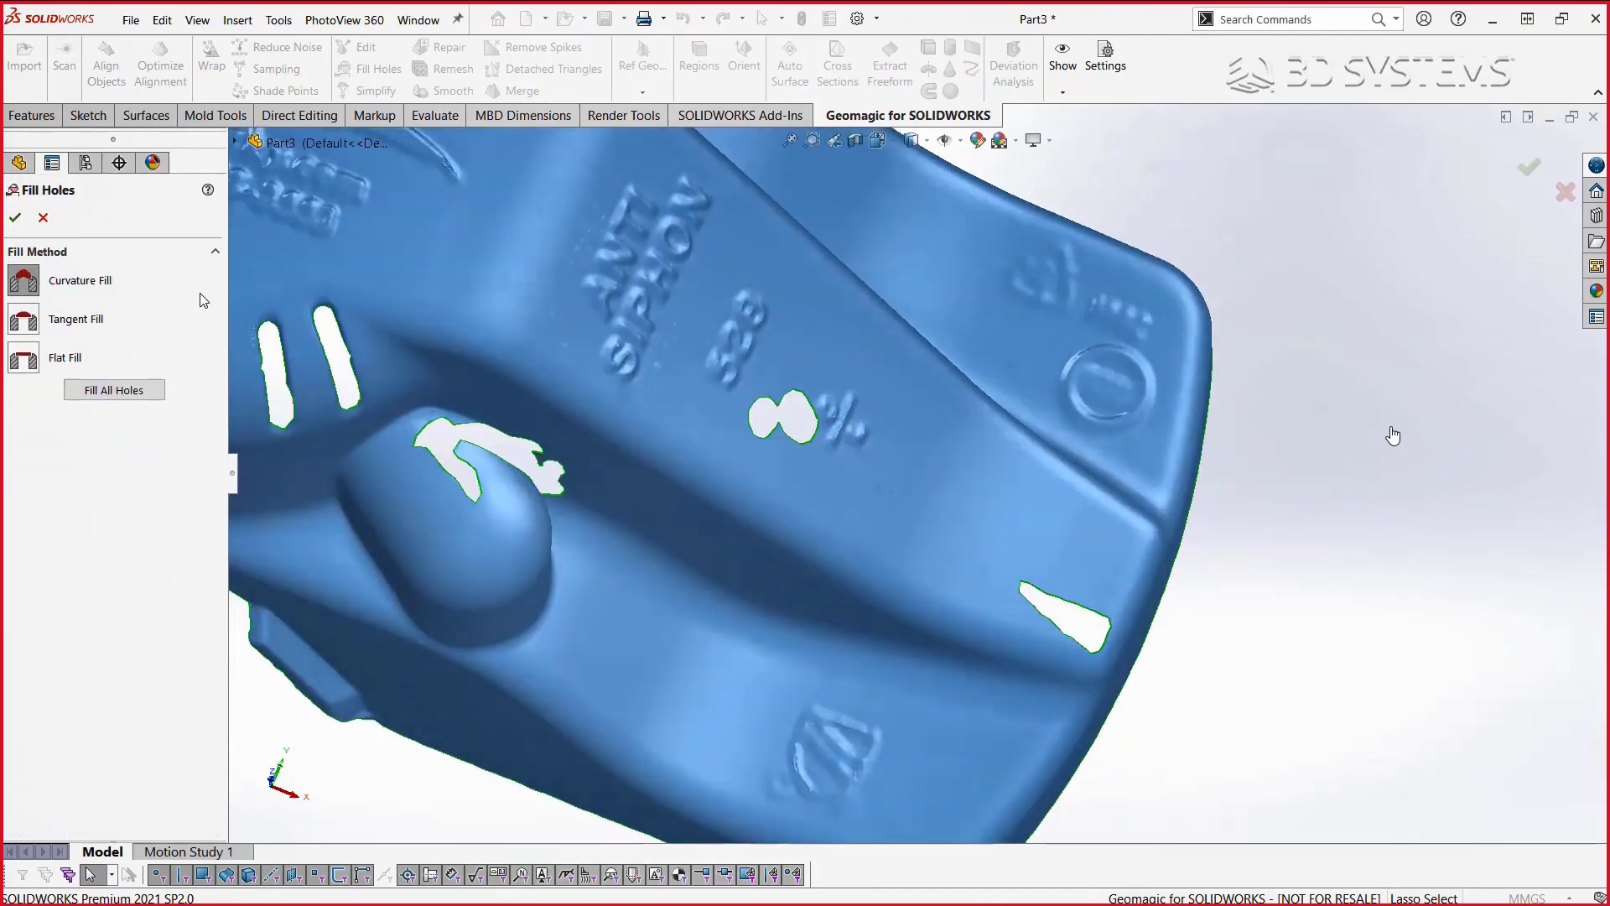
left_click(751, 417)
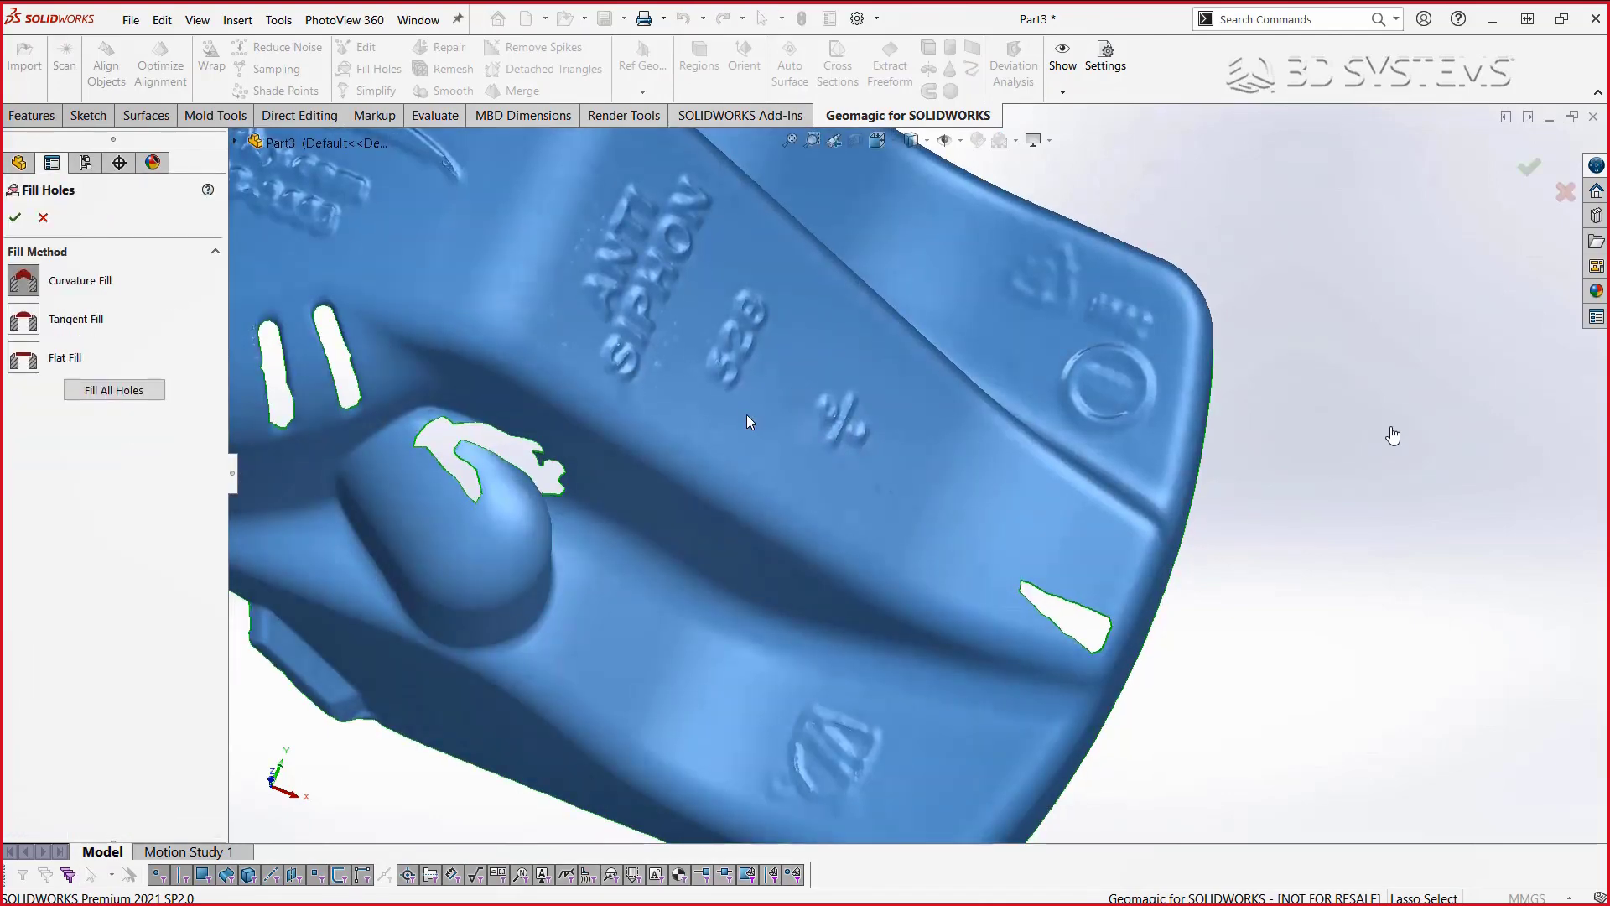
left_click(25, 318)
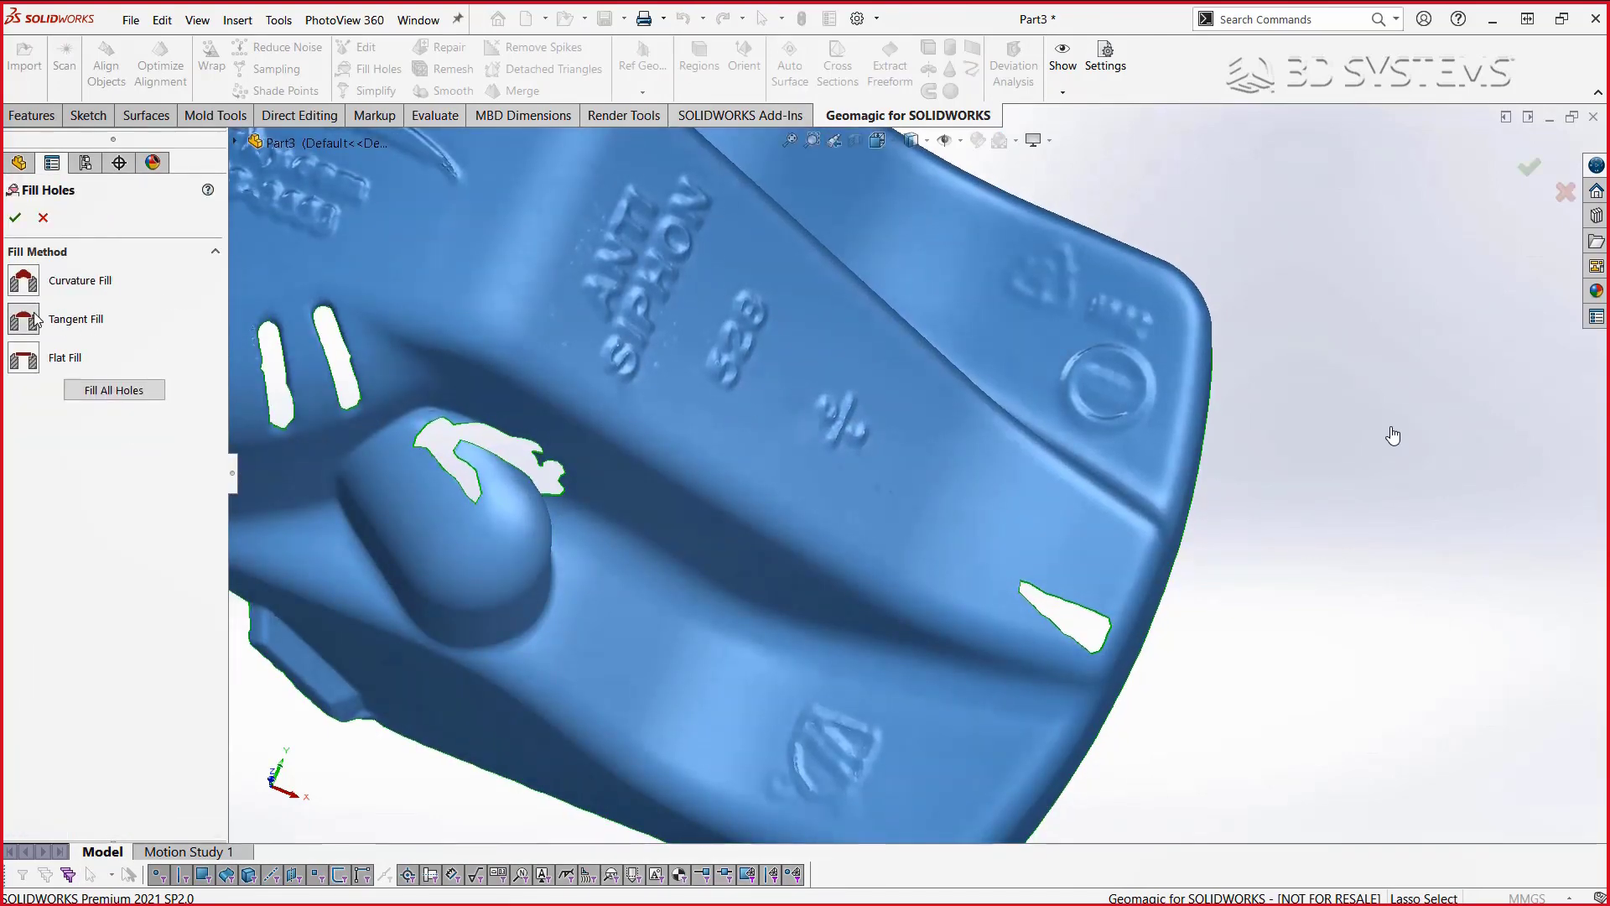
left_click(1030, 600)
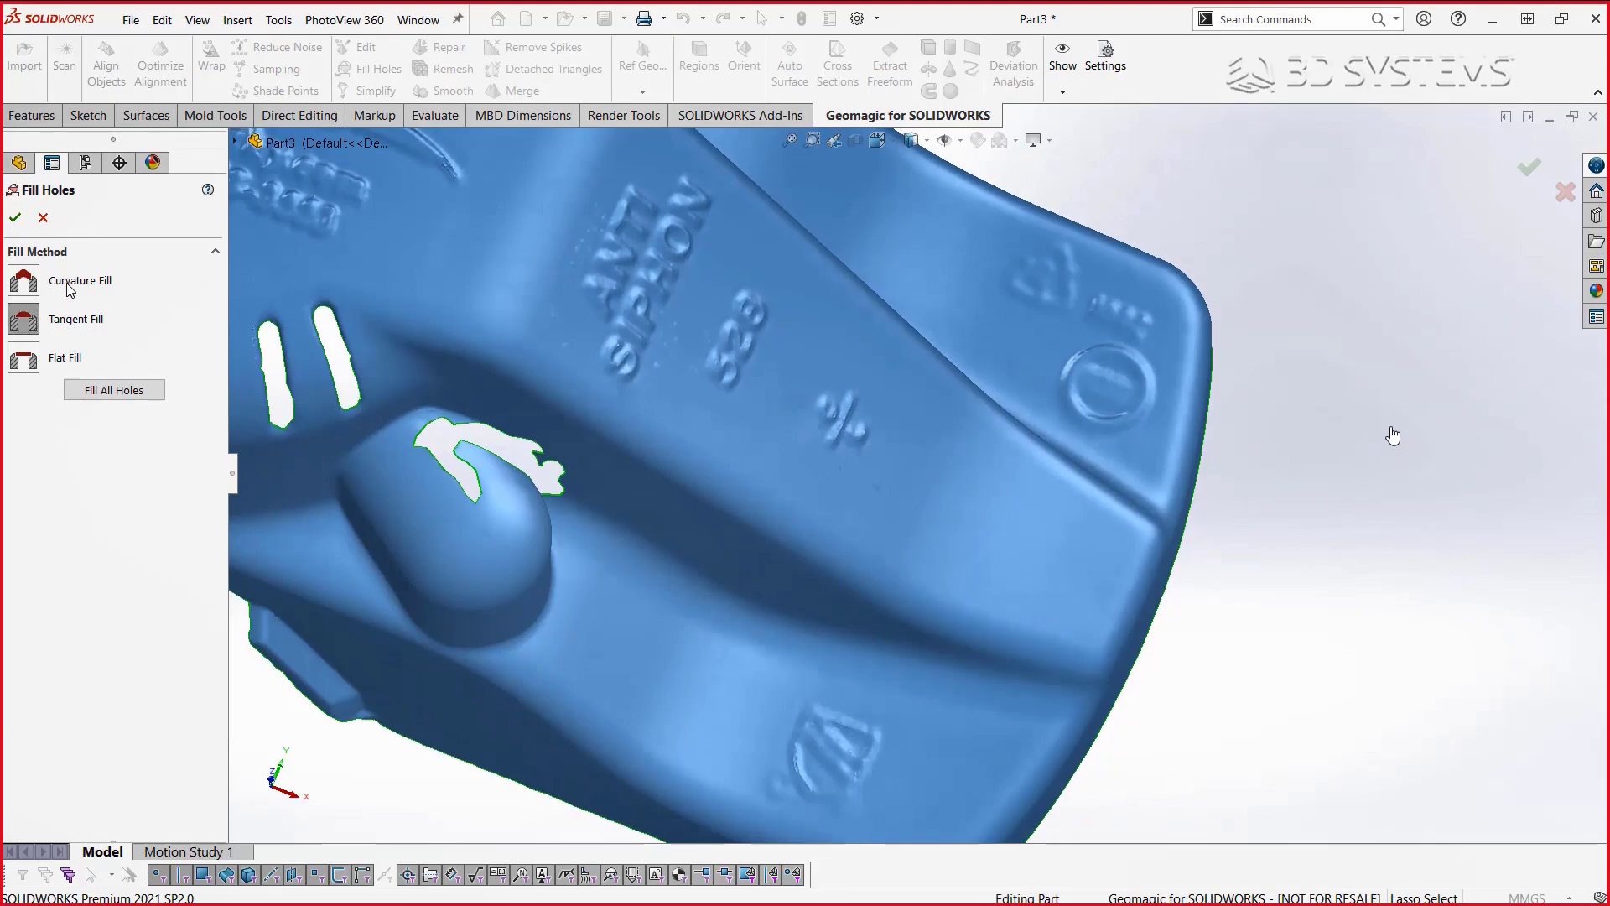
- Curvature-fill the hole beside the rounded knob and accept the fills
left_click(23, 280)
mouse_move(436, 482)
middle_mouse_down()
mouse_move(424, 269)
mouse_move(399, 314)
middle_mouse_up()
scroll(400, 314, "down", 3)
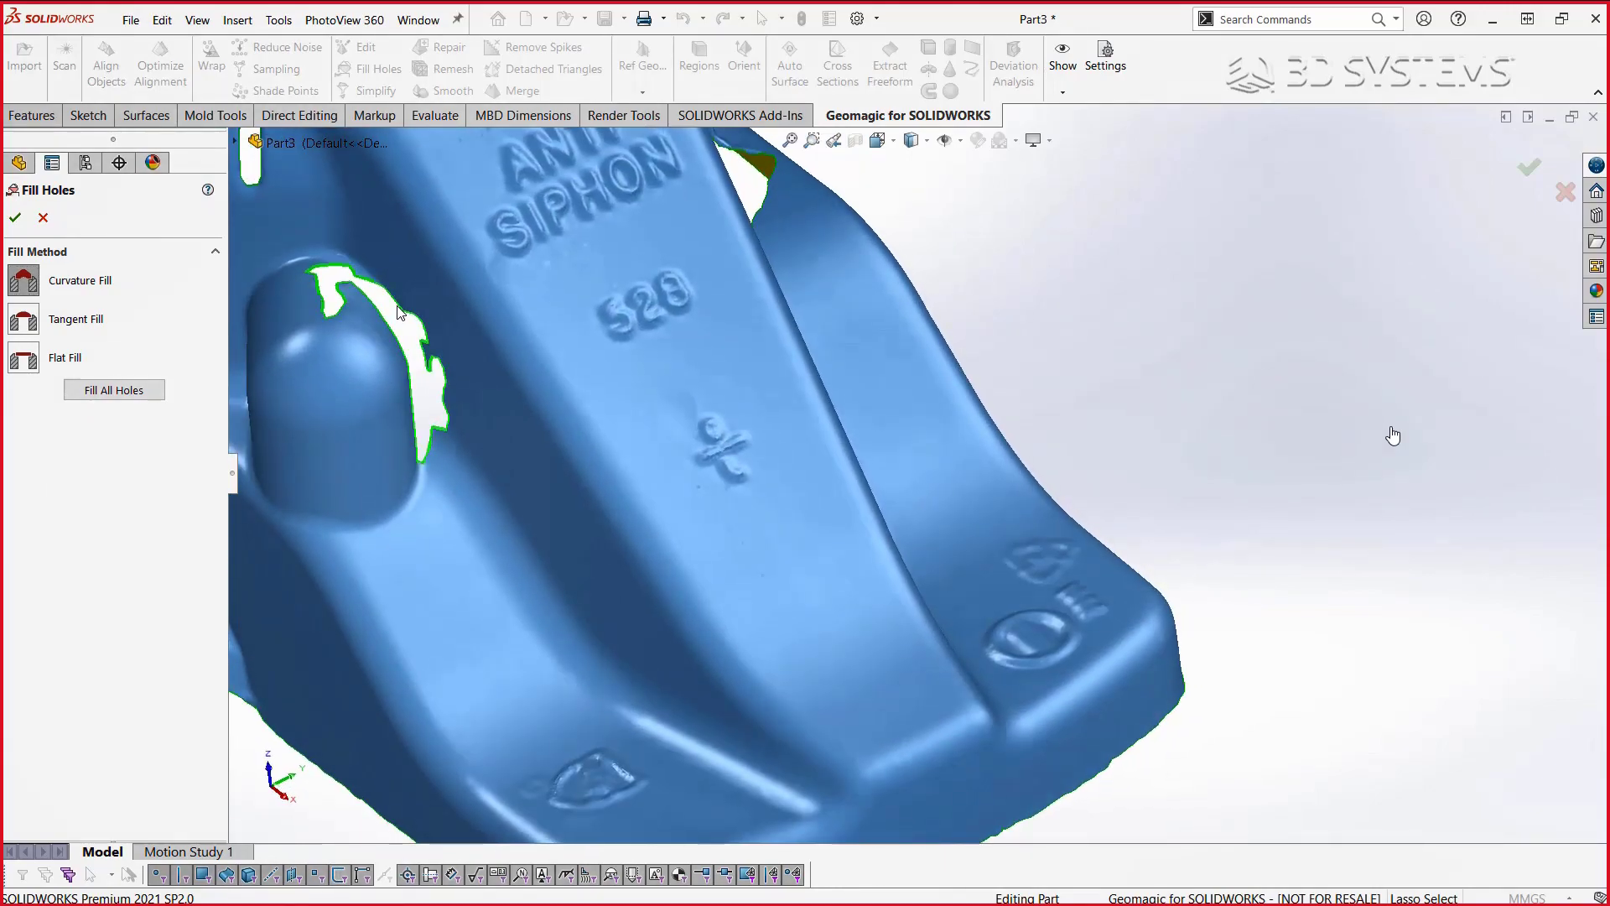
left_click(399, 314)
scroll(399, 317, "up", 5)
mouse_move(485, 414)
middle_mouse_down()
mouse_move(594, 366)
mouse_move(537, 369)
middle_mouse_up()
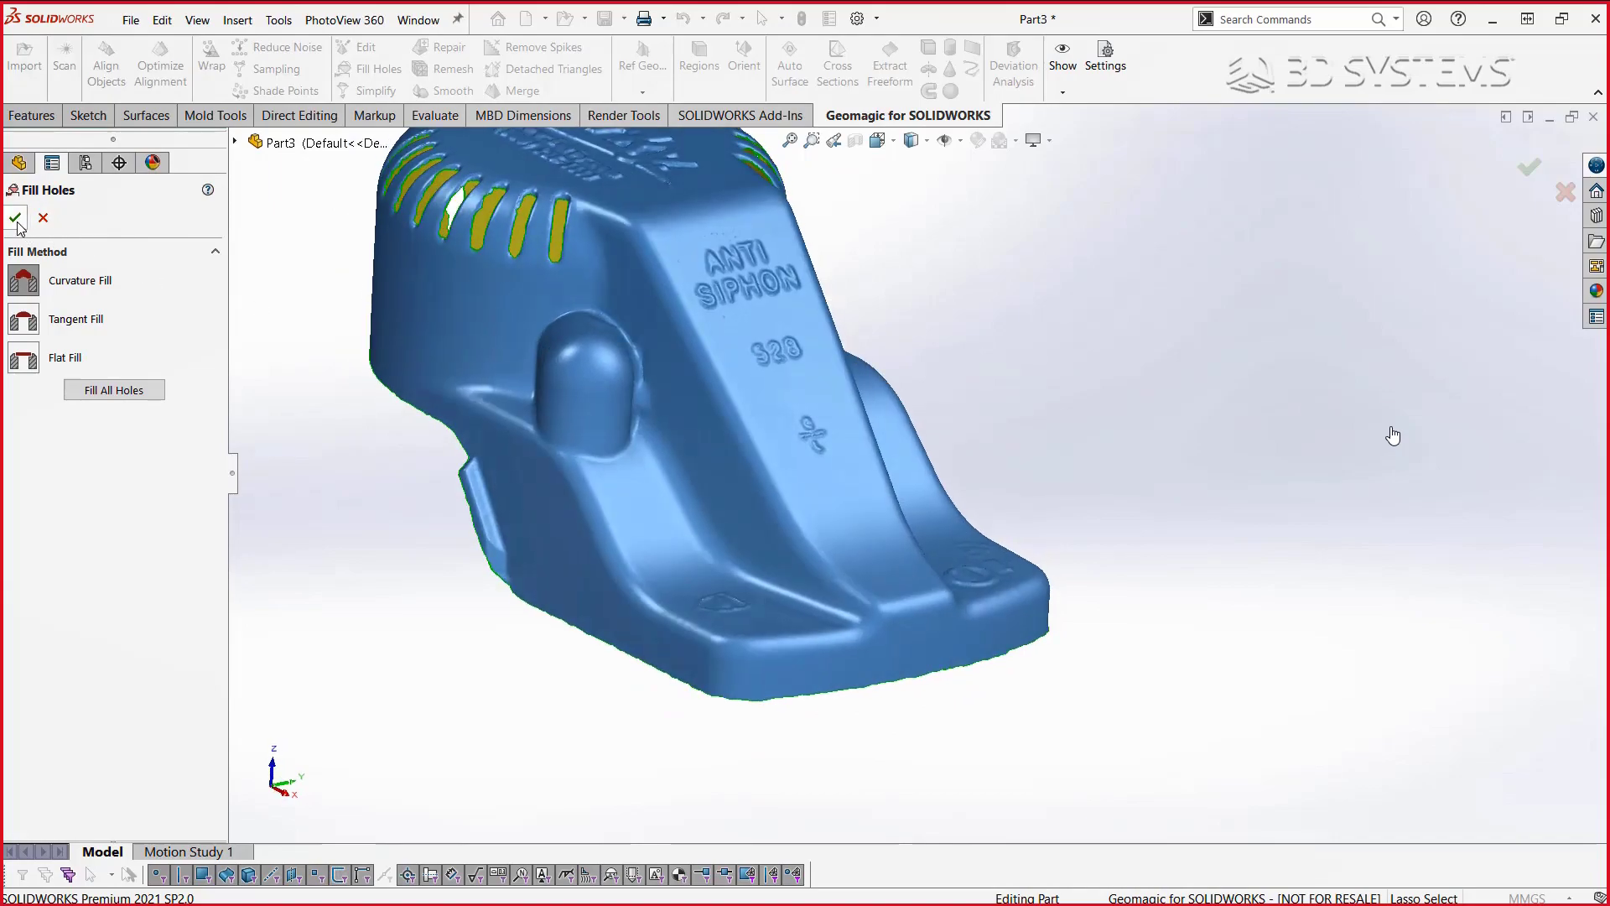
left_click(16, 218)
key("ctrl+7")
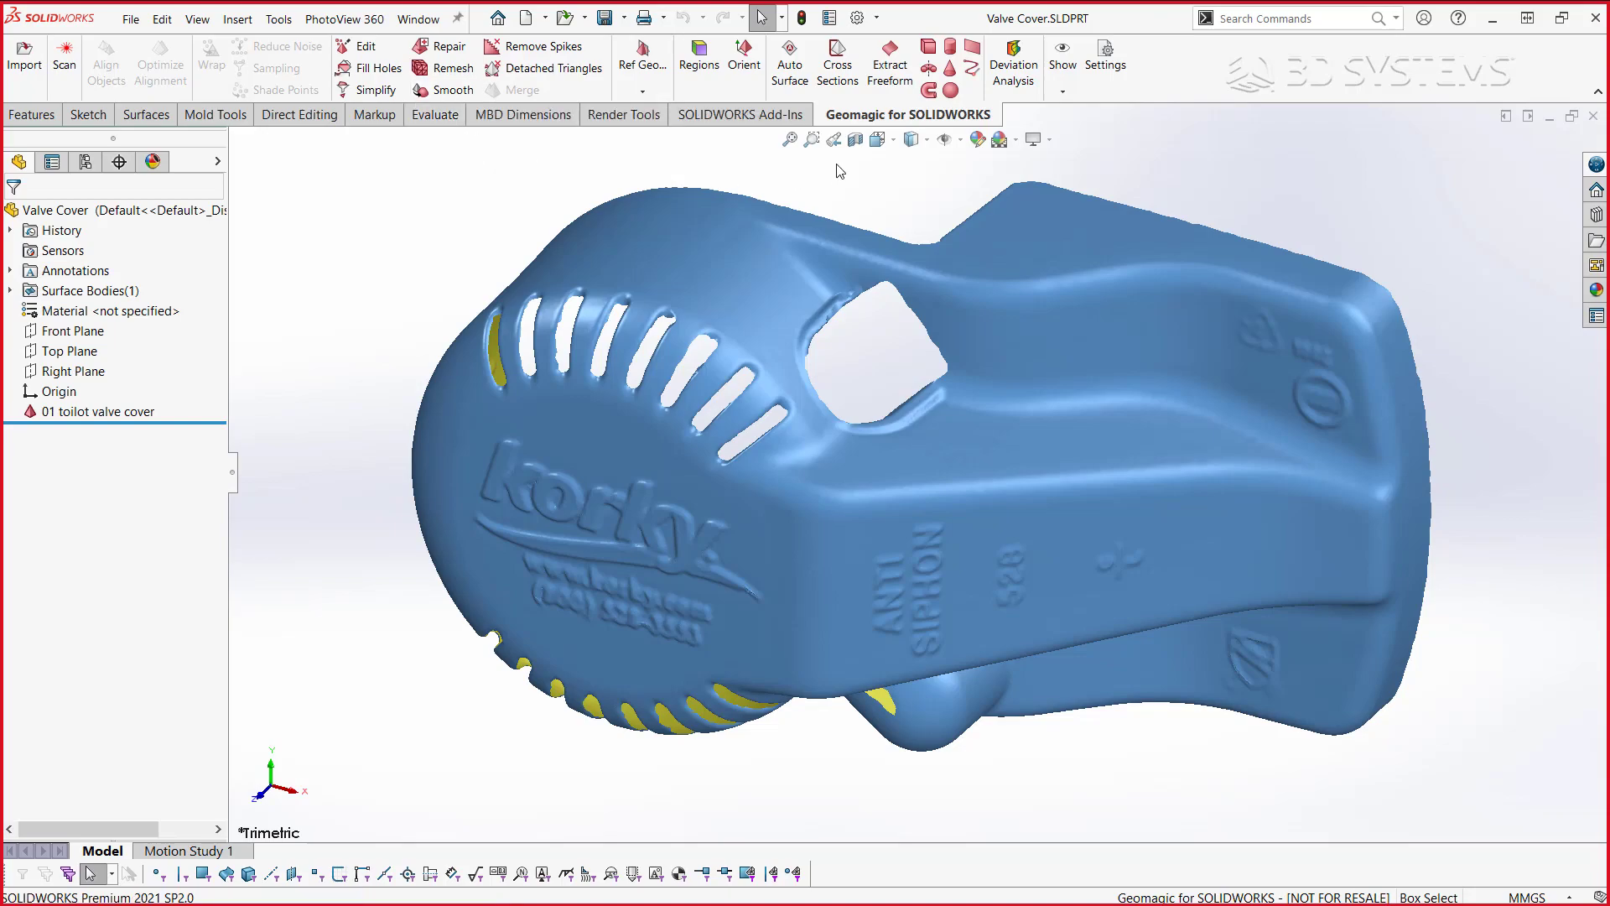
- List the mesh display options from the Geomagic Show dropdown
left_click(1064, 93)
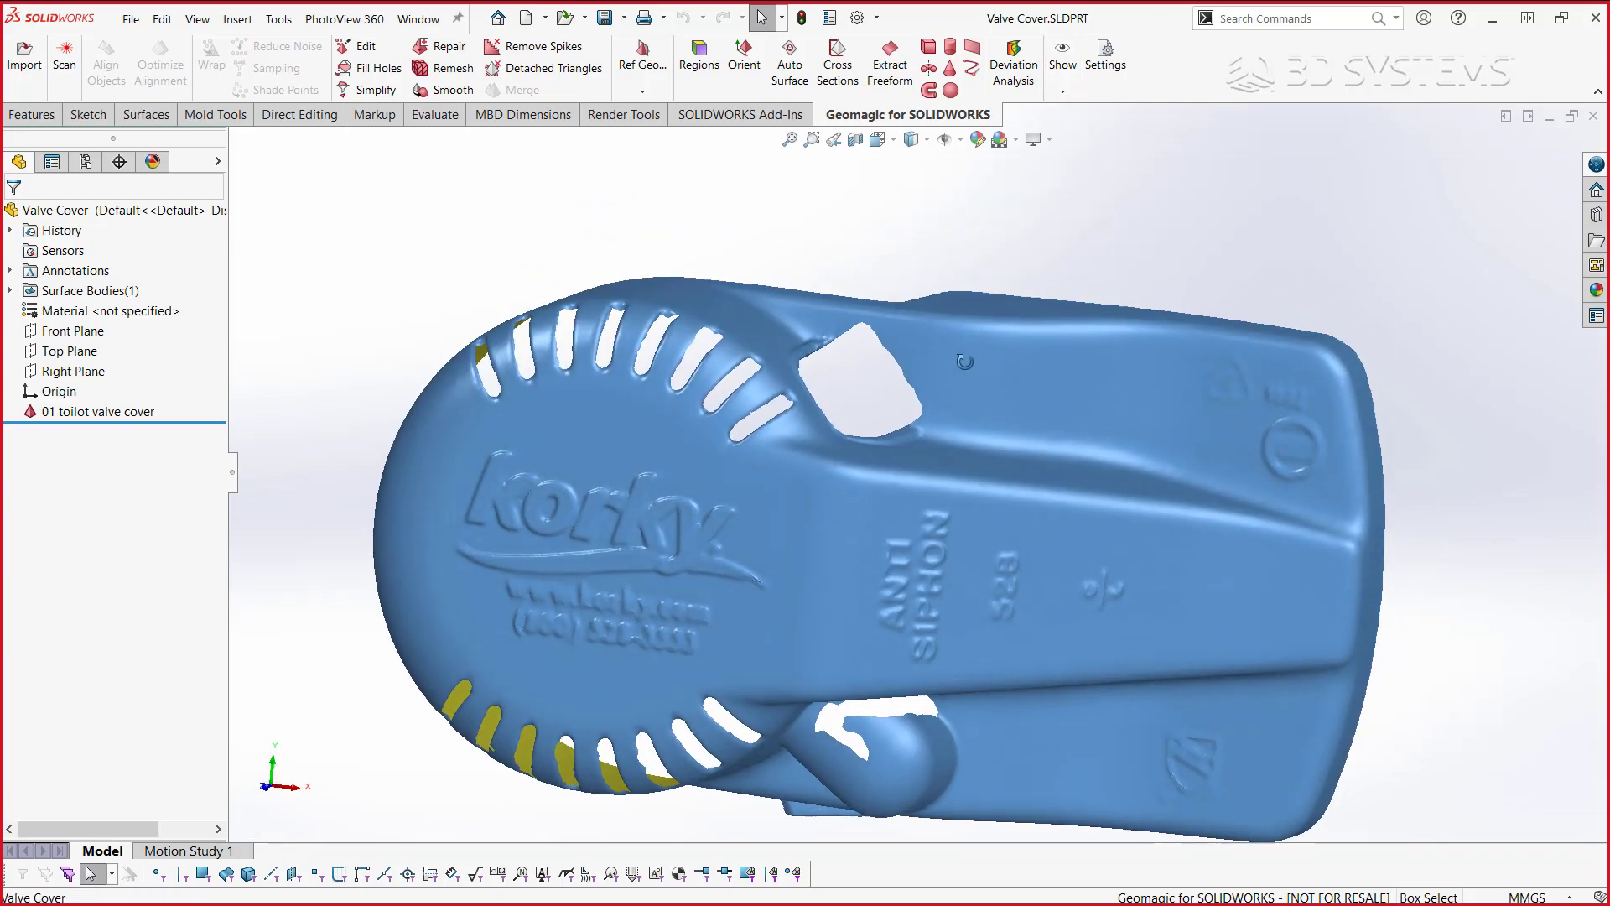
left_click(1060, 91)
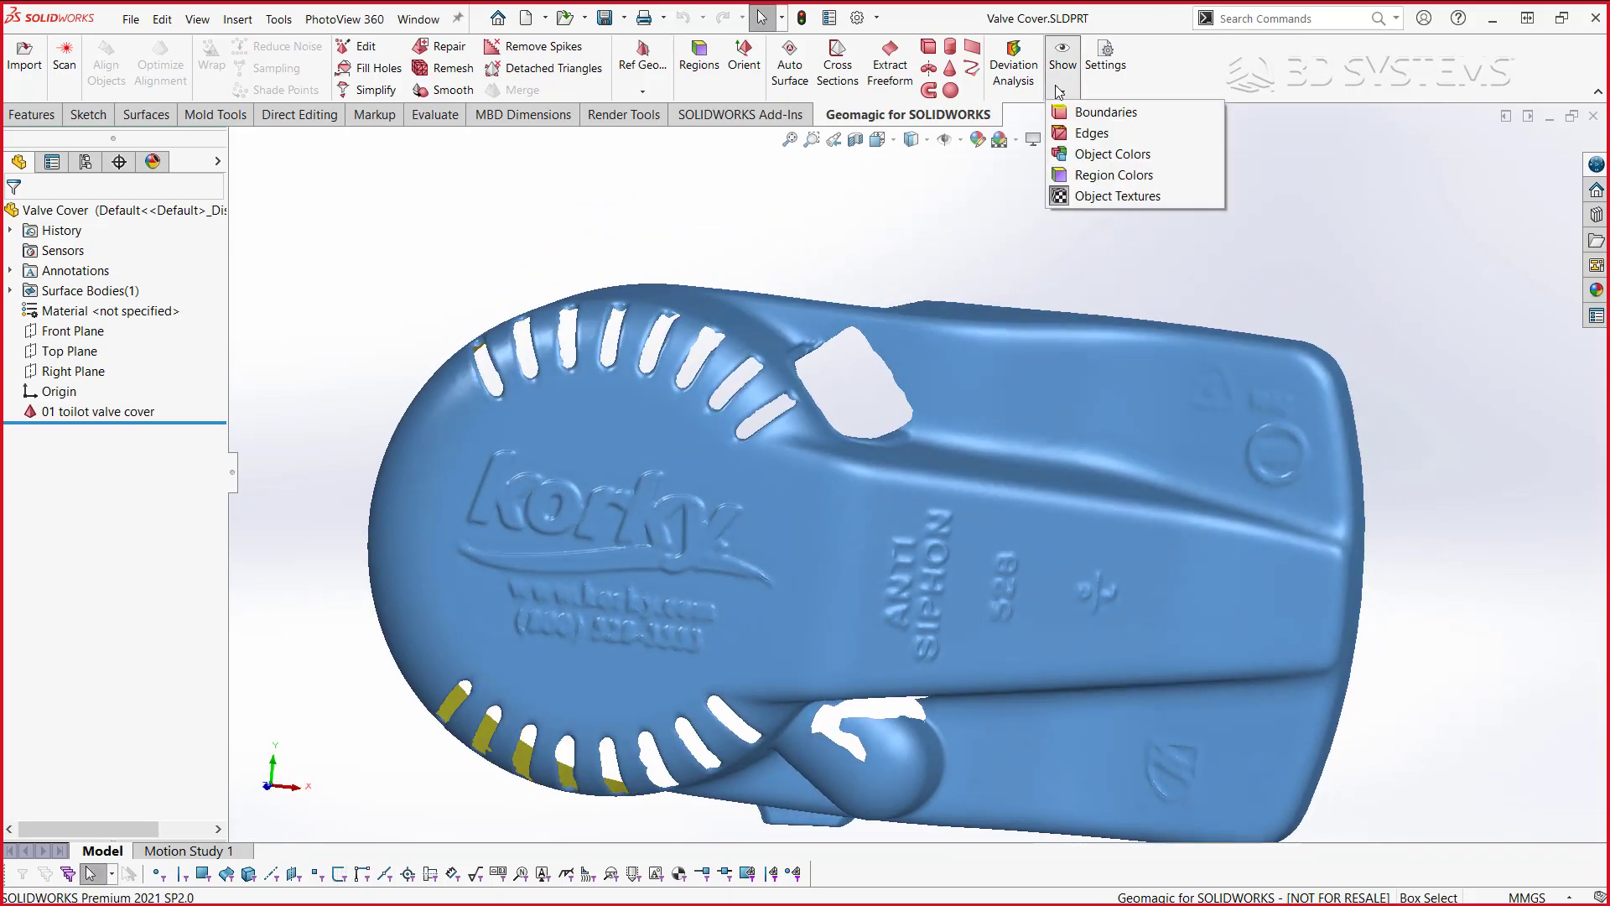
- Outline the mesh's hole boundaries and orbit to view the holes steeply
left_click(1107, 112)
scroll(696, 418, "down", 2)
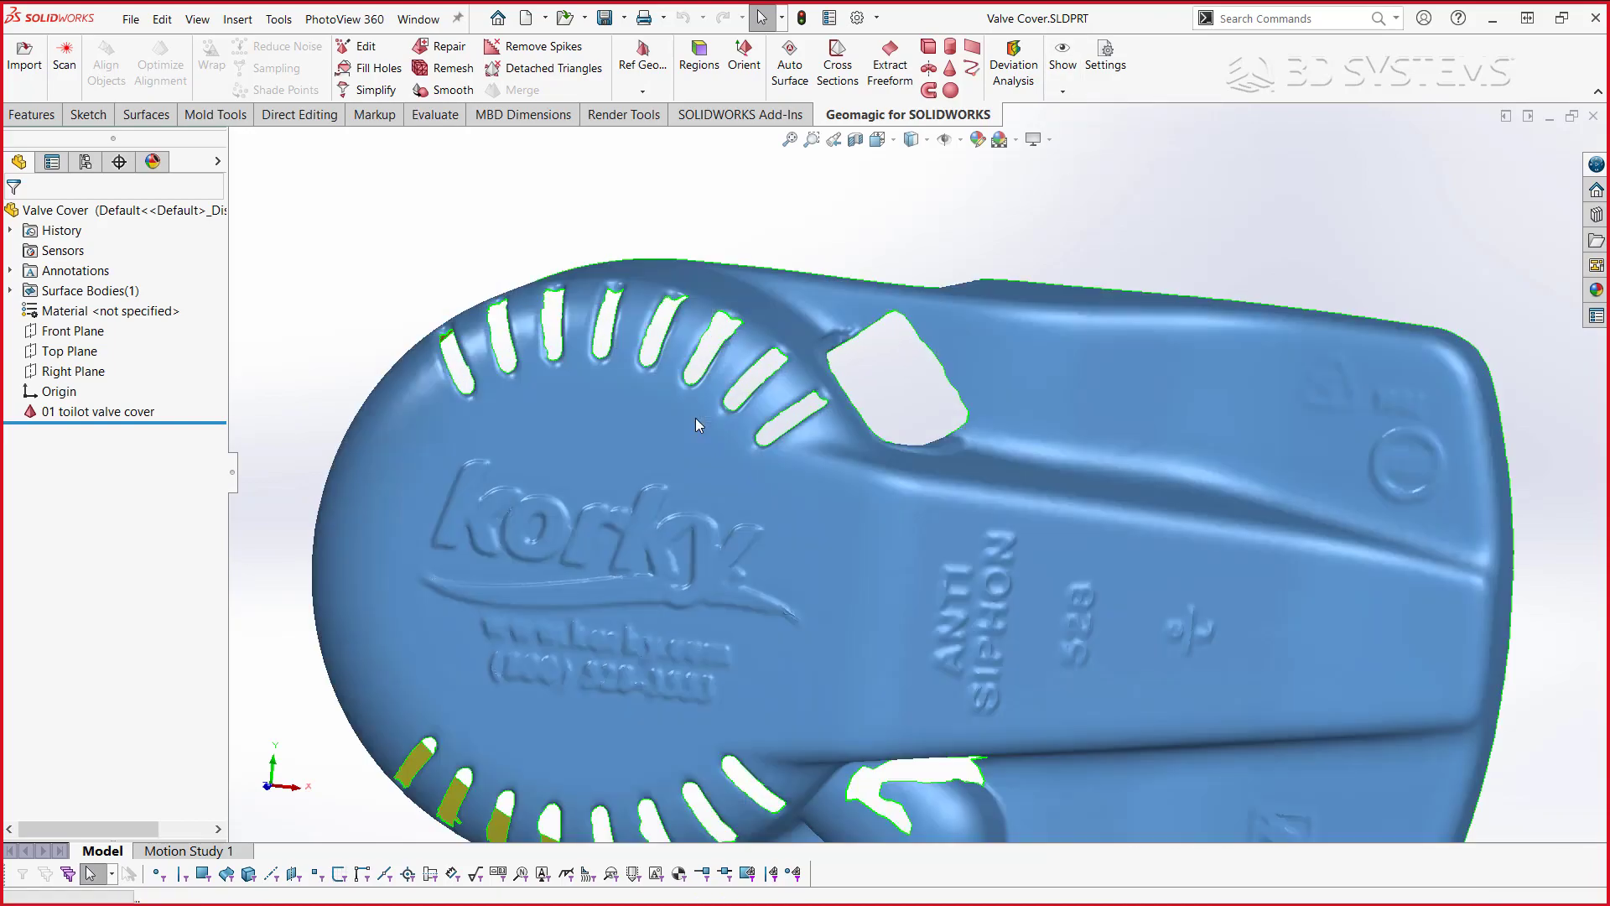
scroll(742, 400, "down", 4)
middle_click_drag(742, 400, 1037, 239)
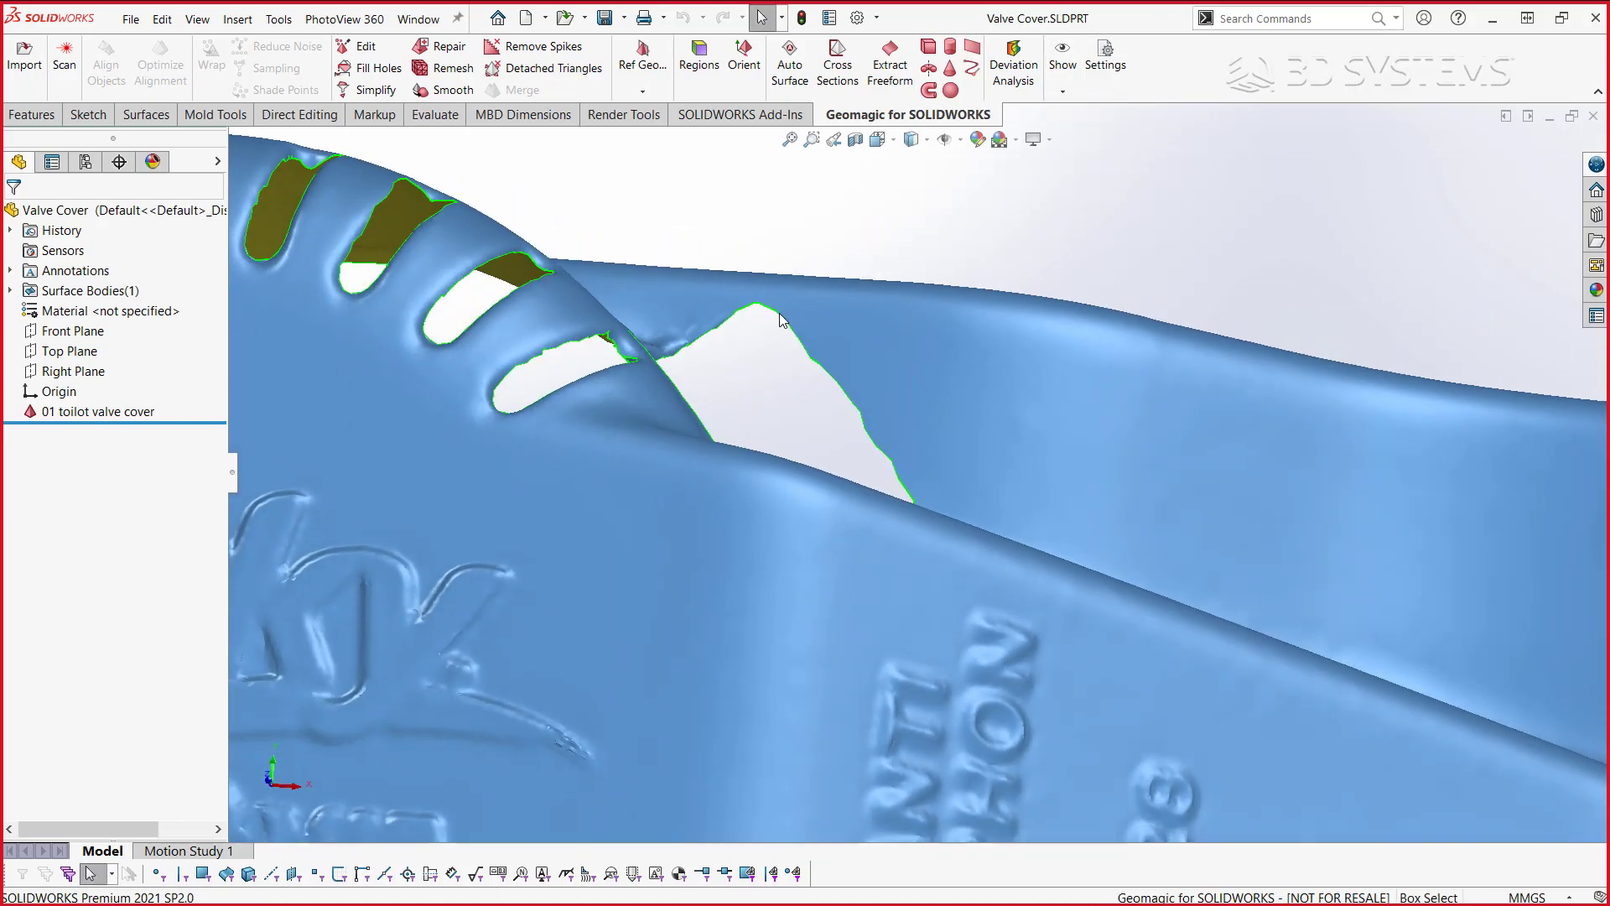
- Show the mesh triangle edges and inspect the slots and ANTI SIPHON top
left_click(1063, 90)
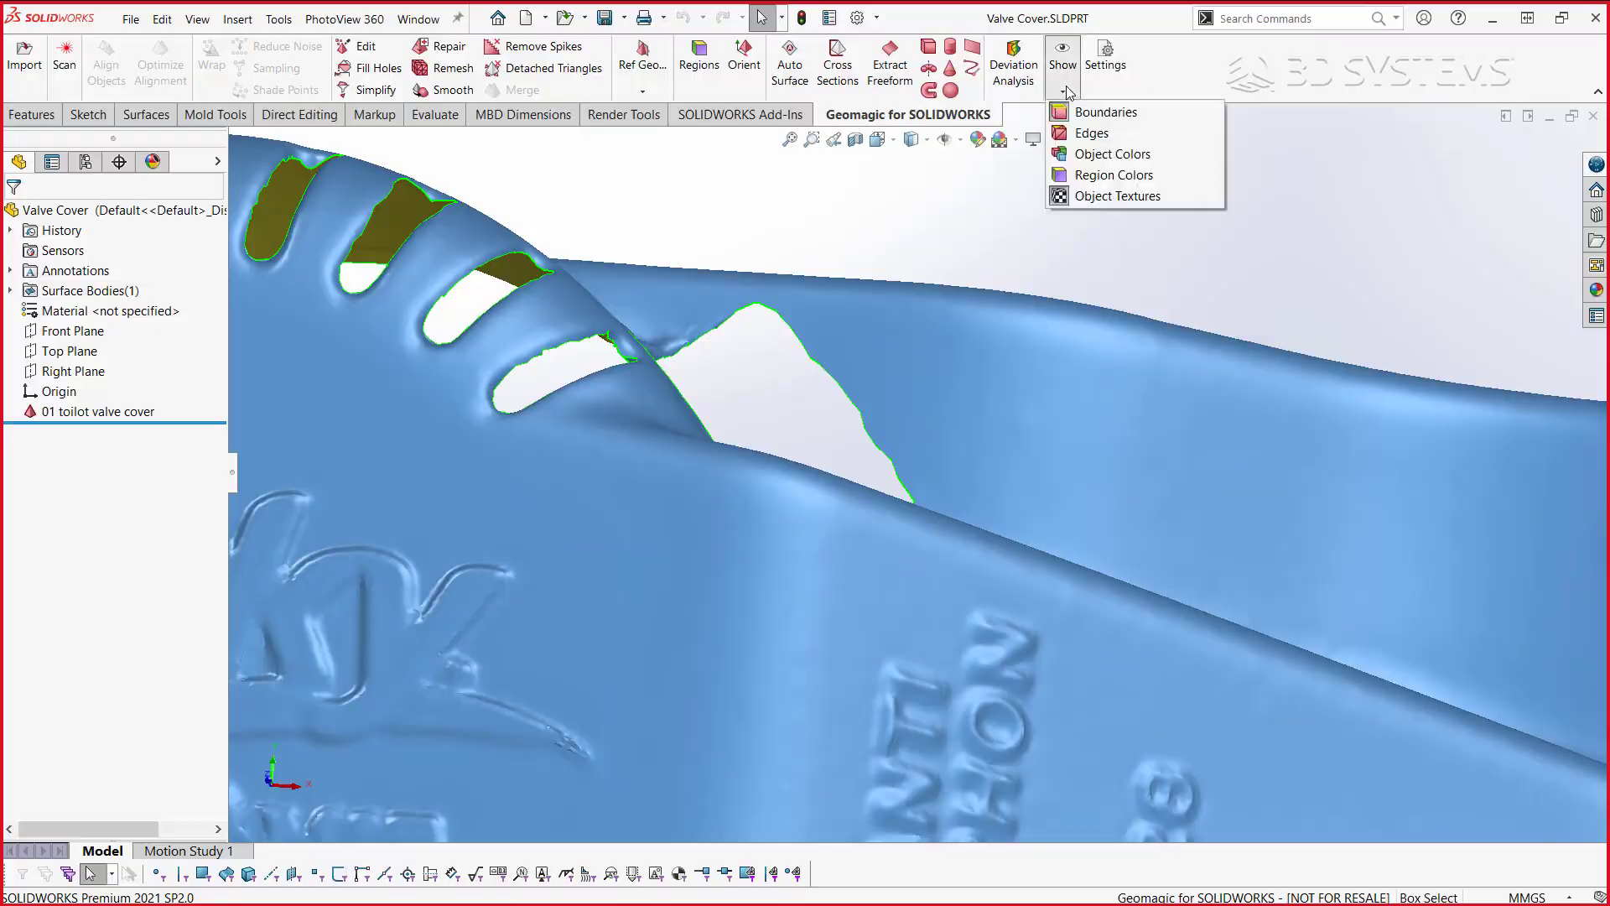
left_click(1081, 134)
middle_click_drag(1018, 242, 838, 436)
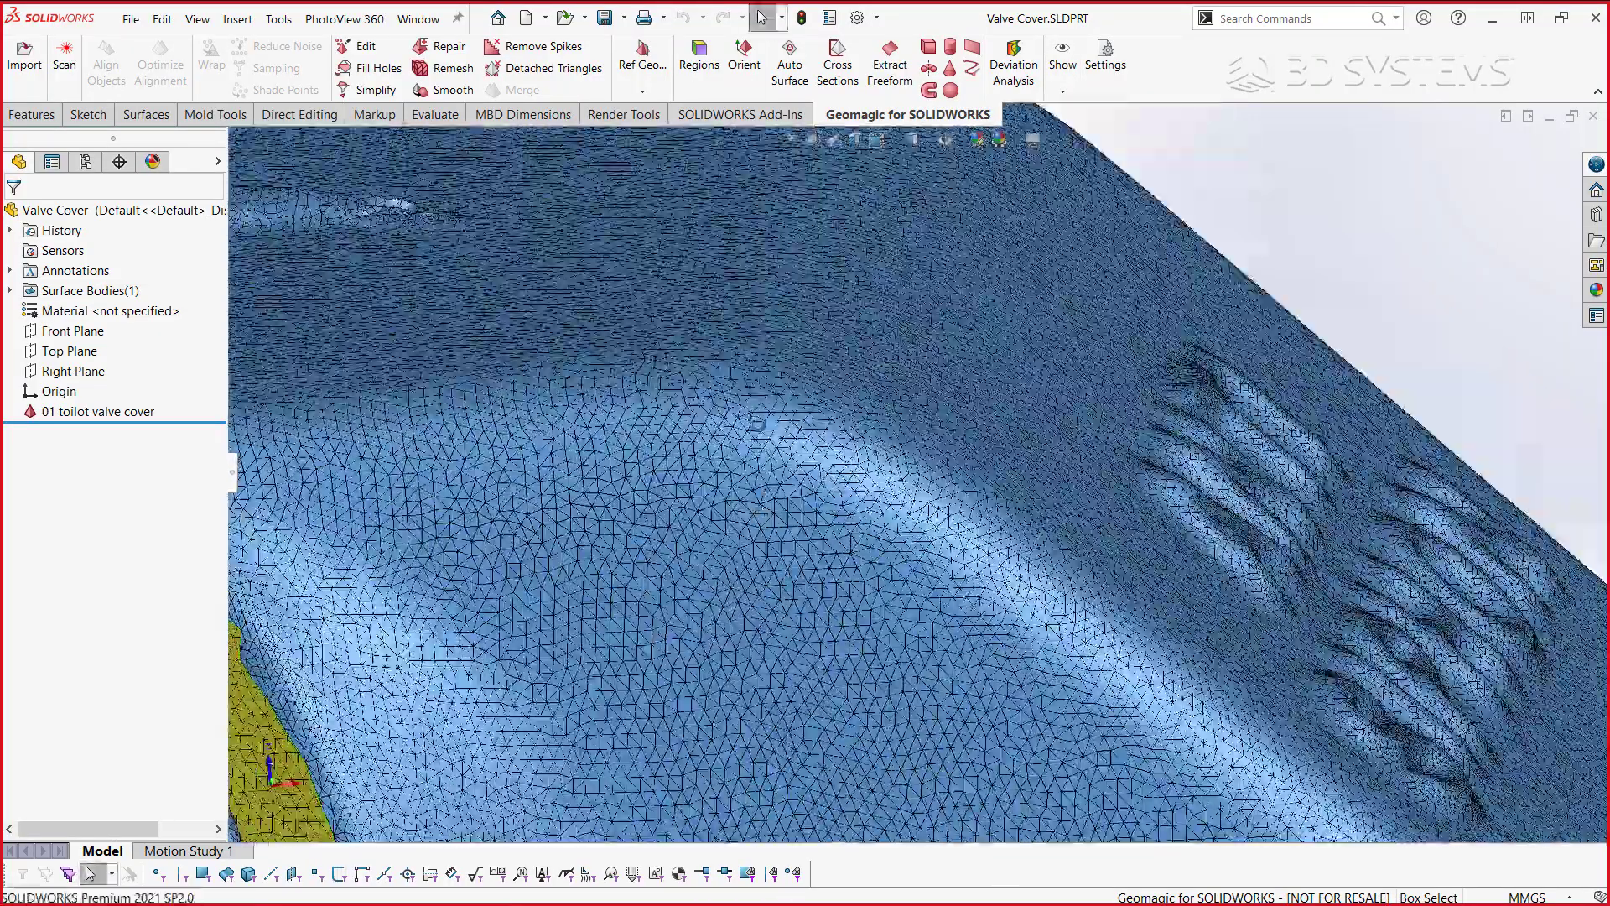
scroll(748, 374, "up", 5)
mouse_move(748, 374)
middle_mouse_down()
mouse_move(872, 520)
mouse_move(1008, 522)
middle_mouse_up()
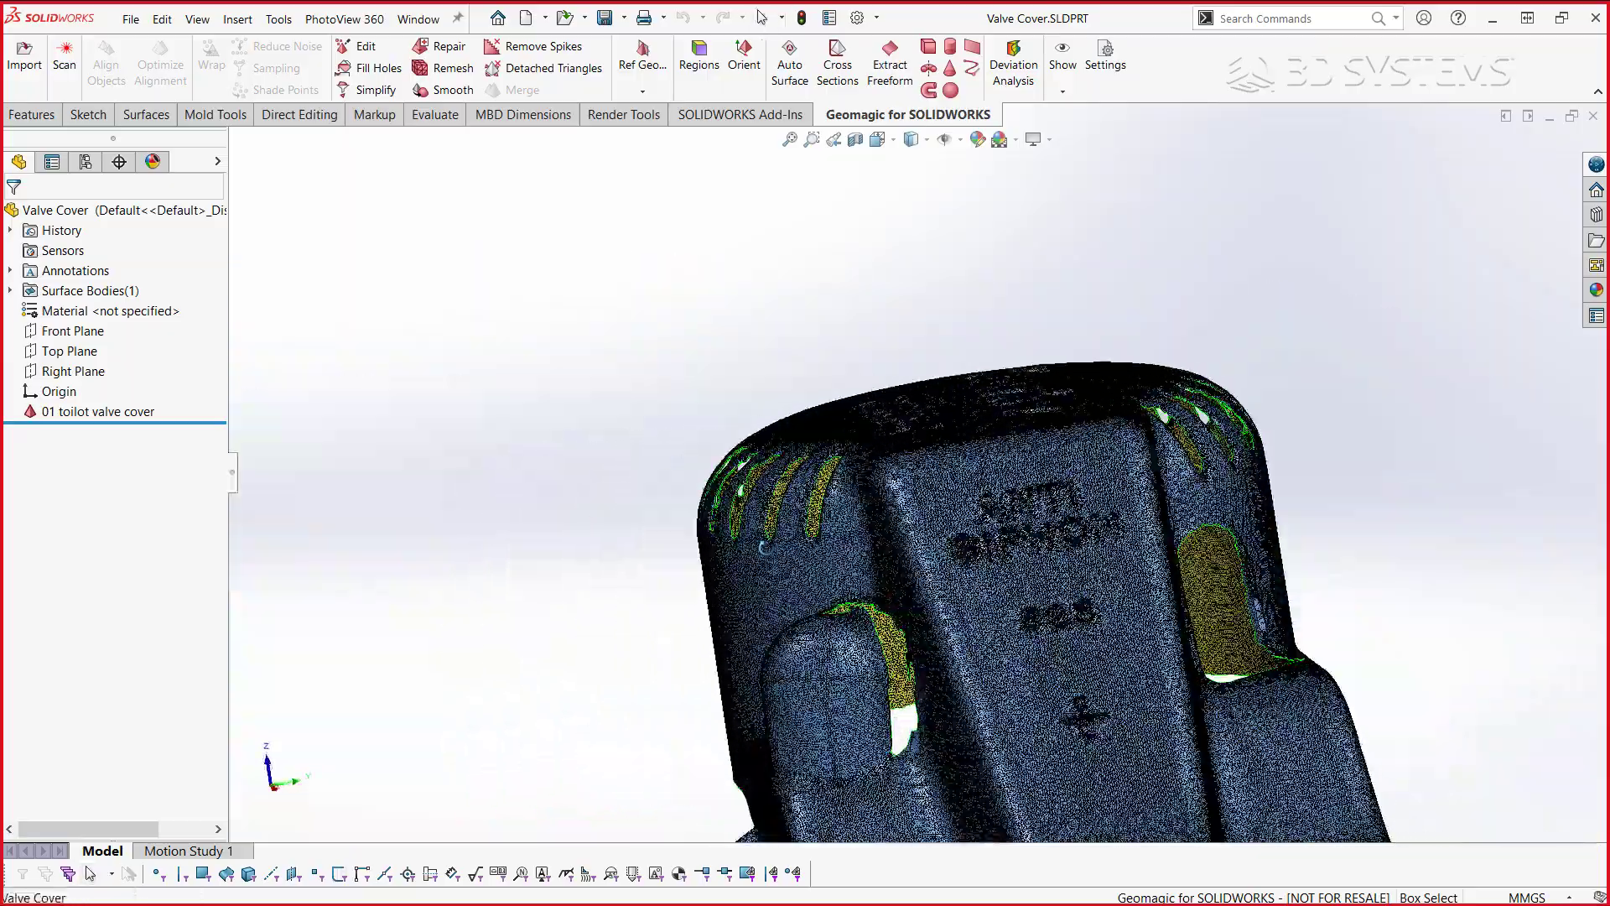
scroll(1009, 522, "down", 5)
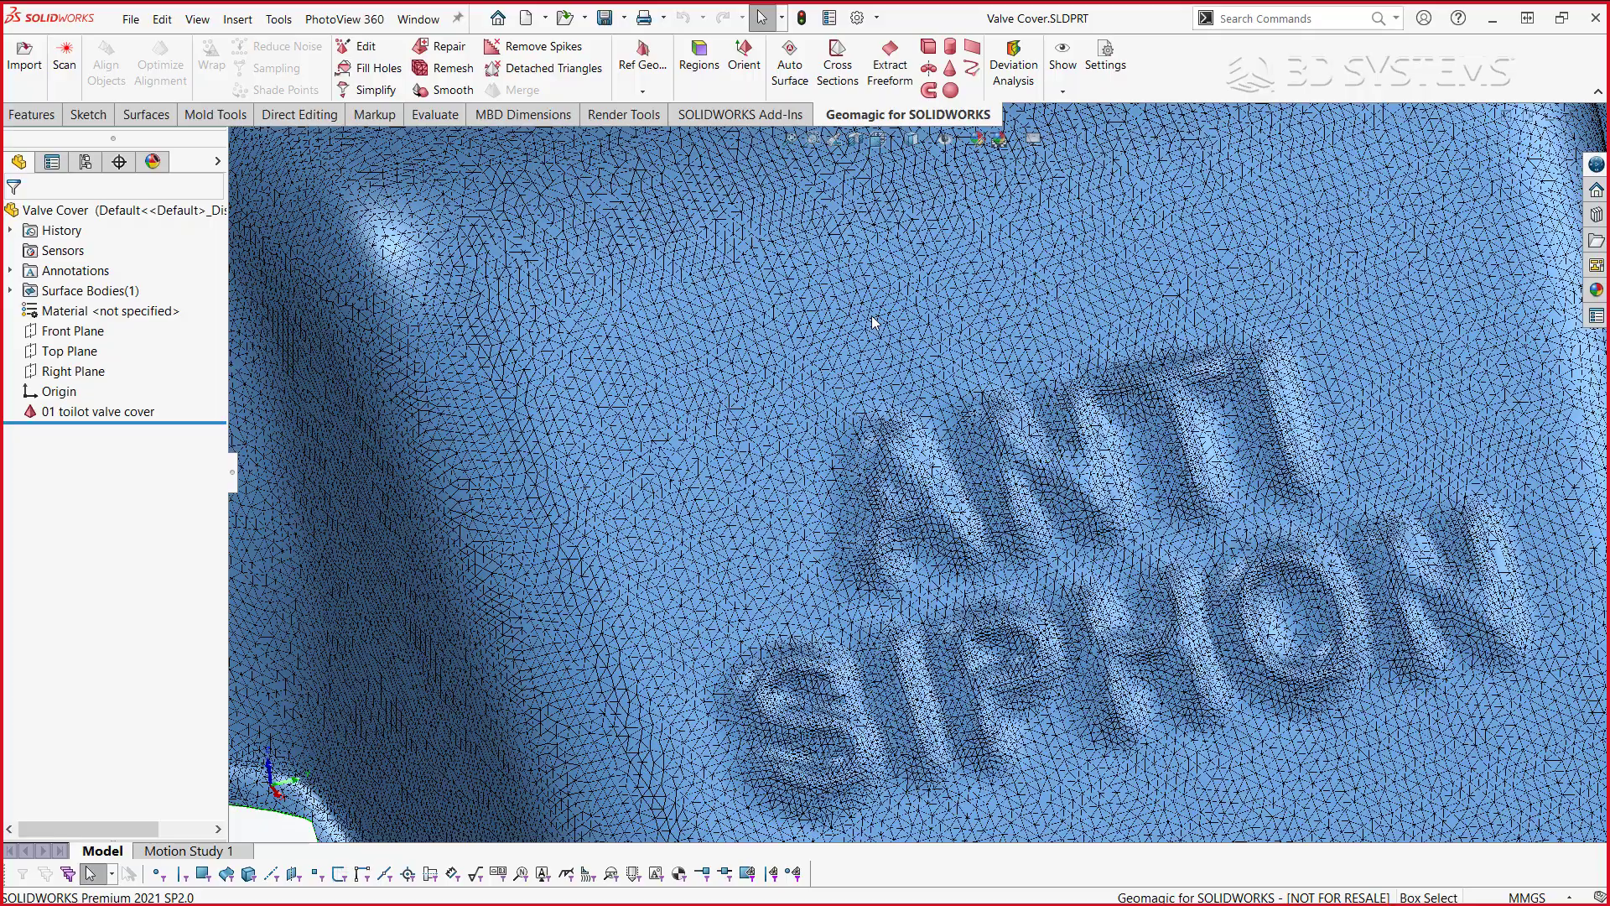
scroll(873, 321, "up", 5)
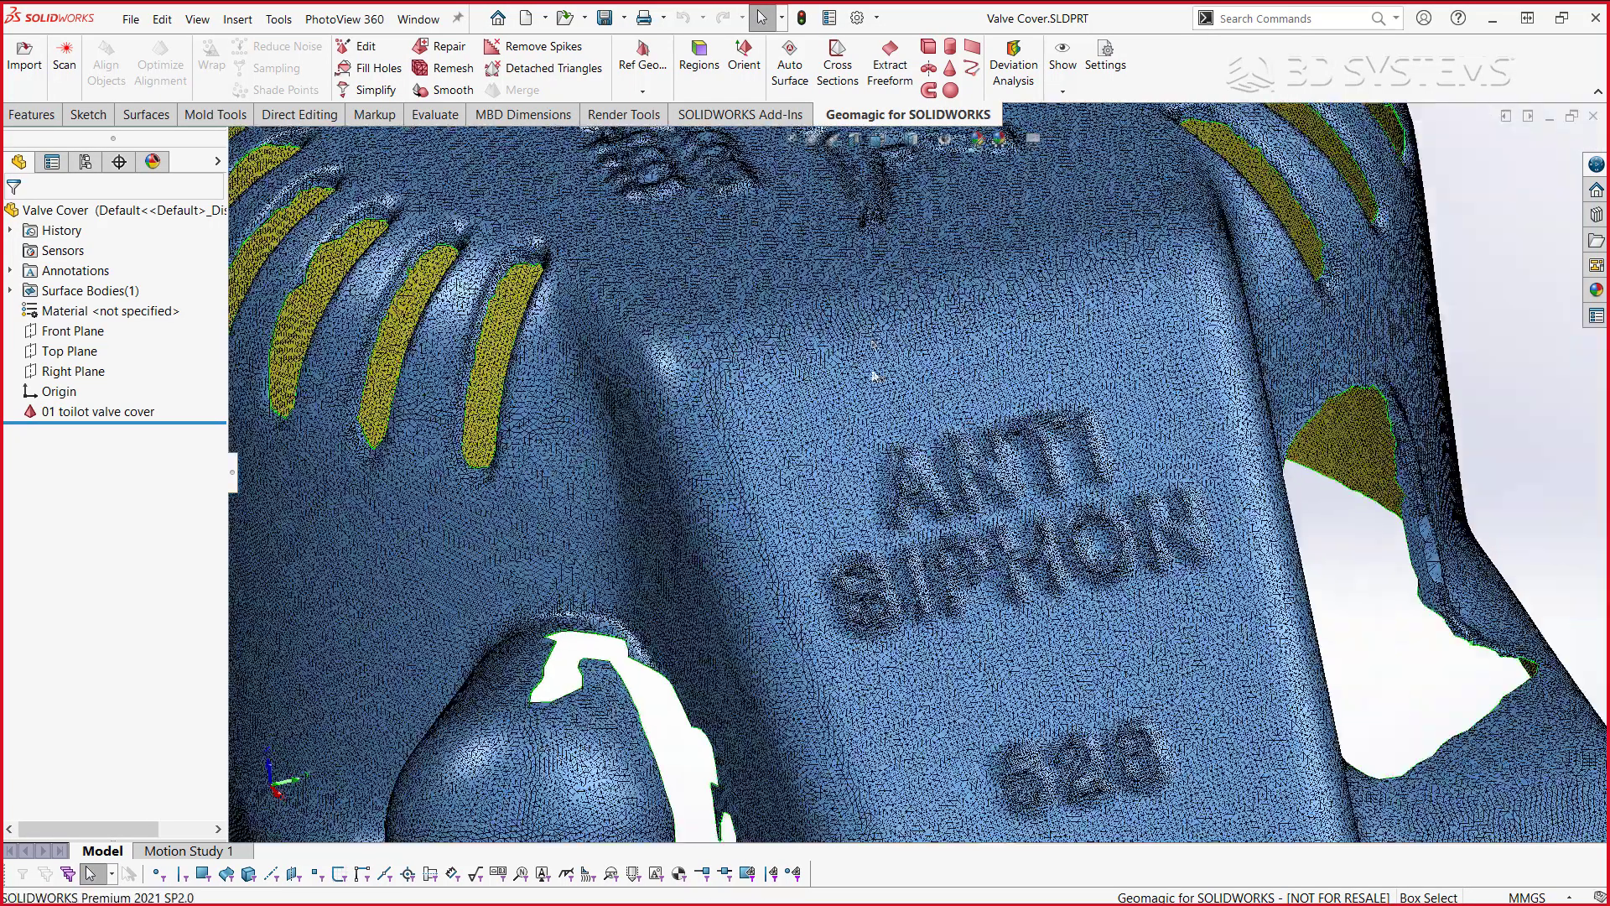
middle_click_drag(873, 322, 926, 421)
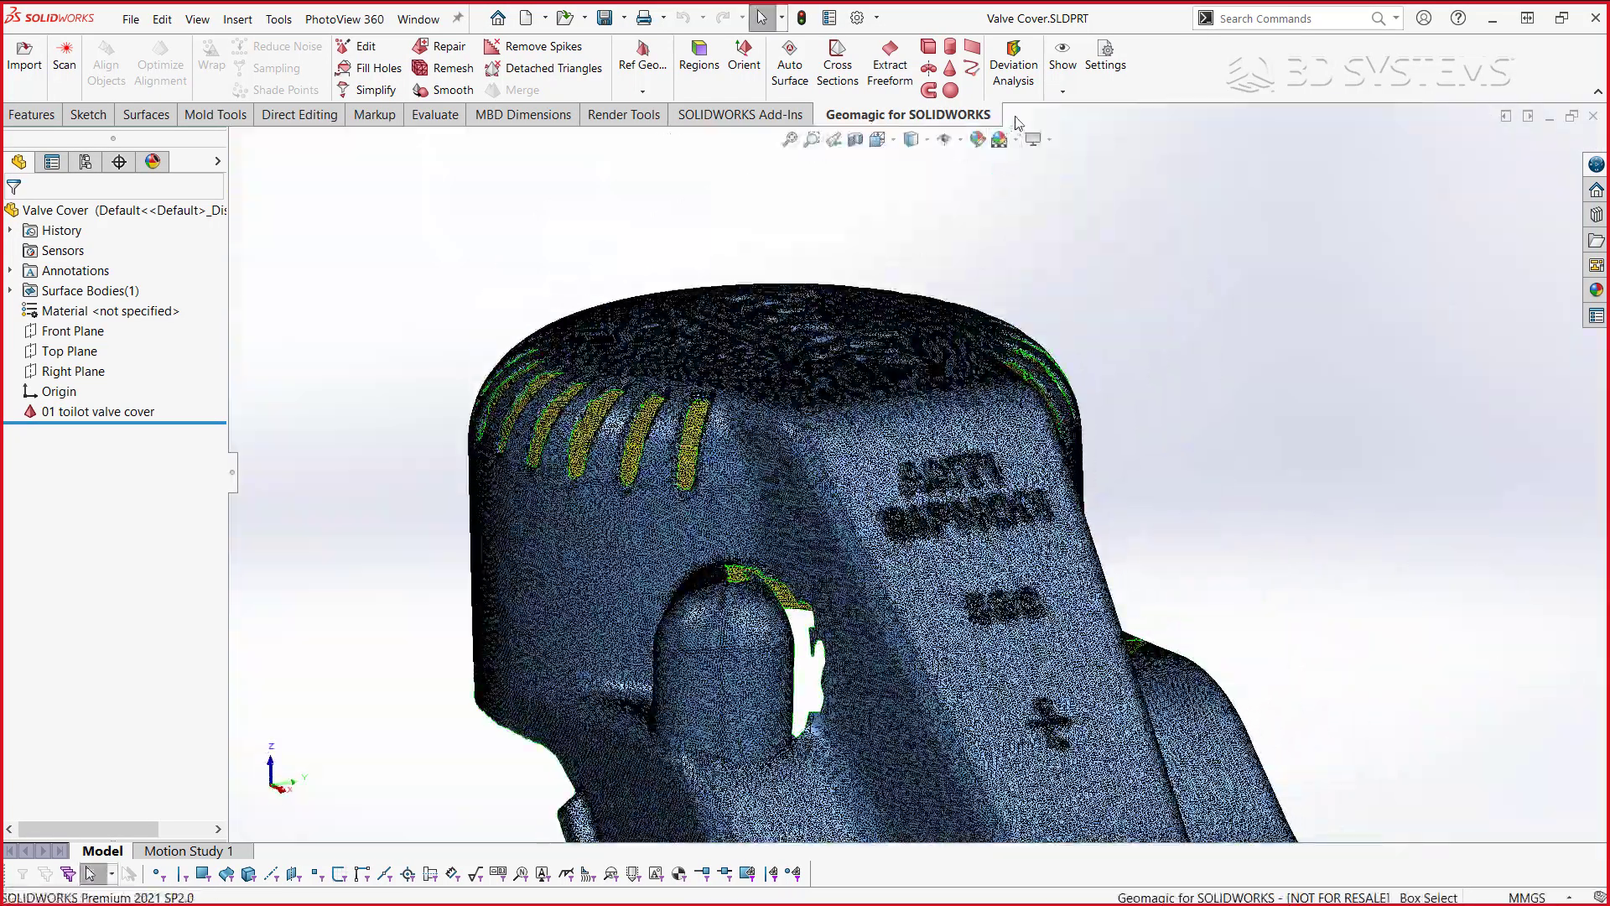
left_click(1060, 92)
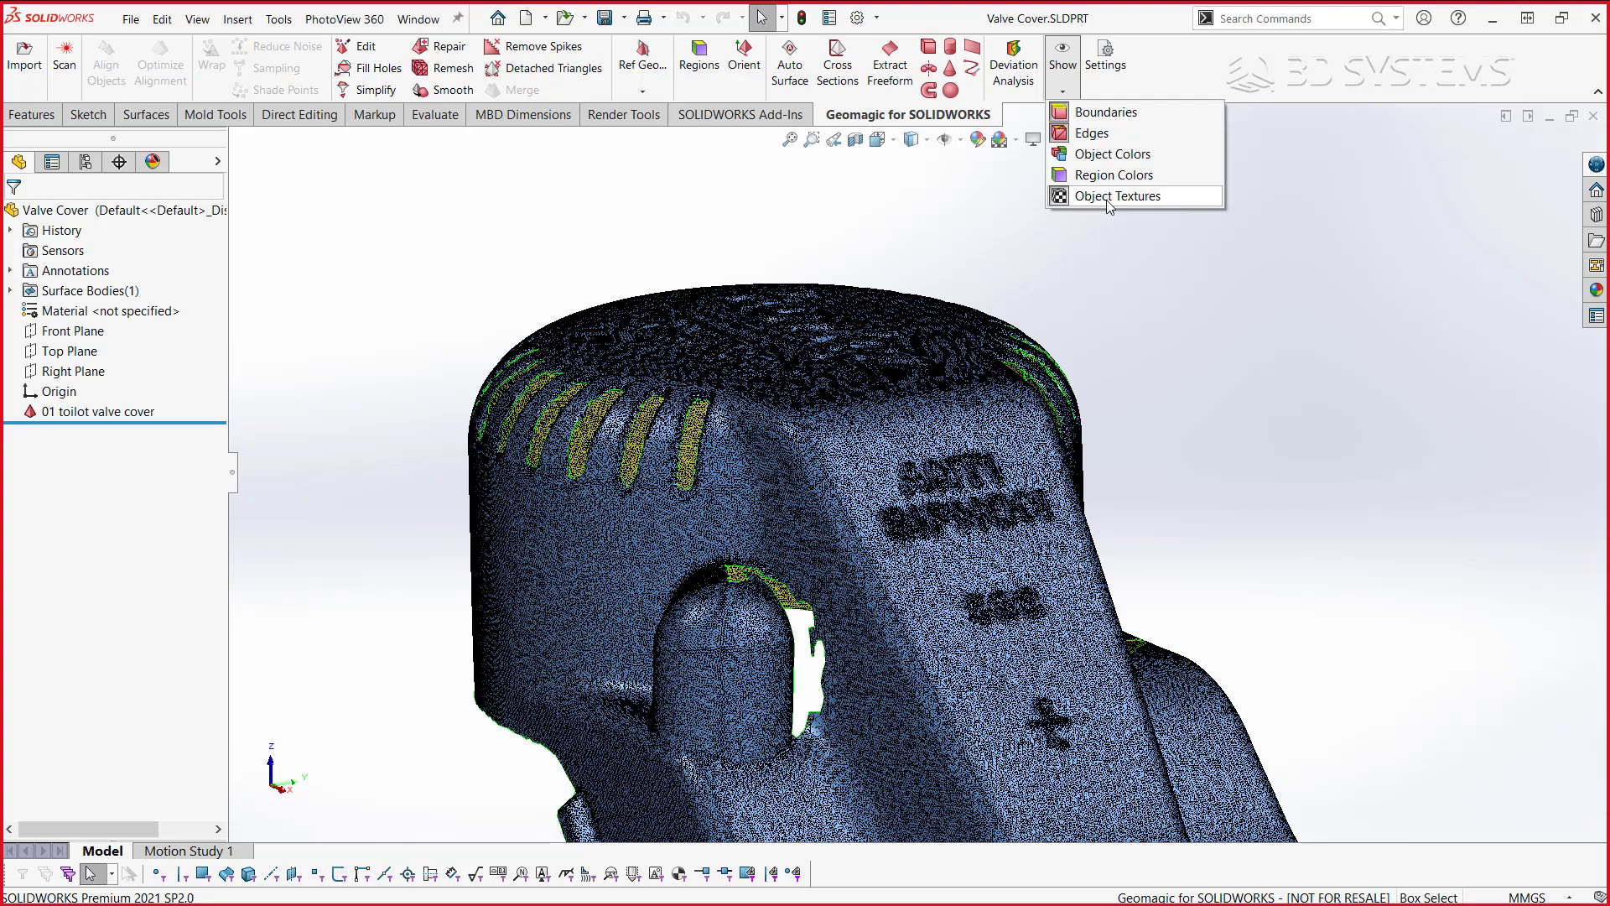
- Turn off the mesh triangle edges and orbit around the smooth-shaded cover
left_click(1092, 133)
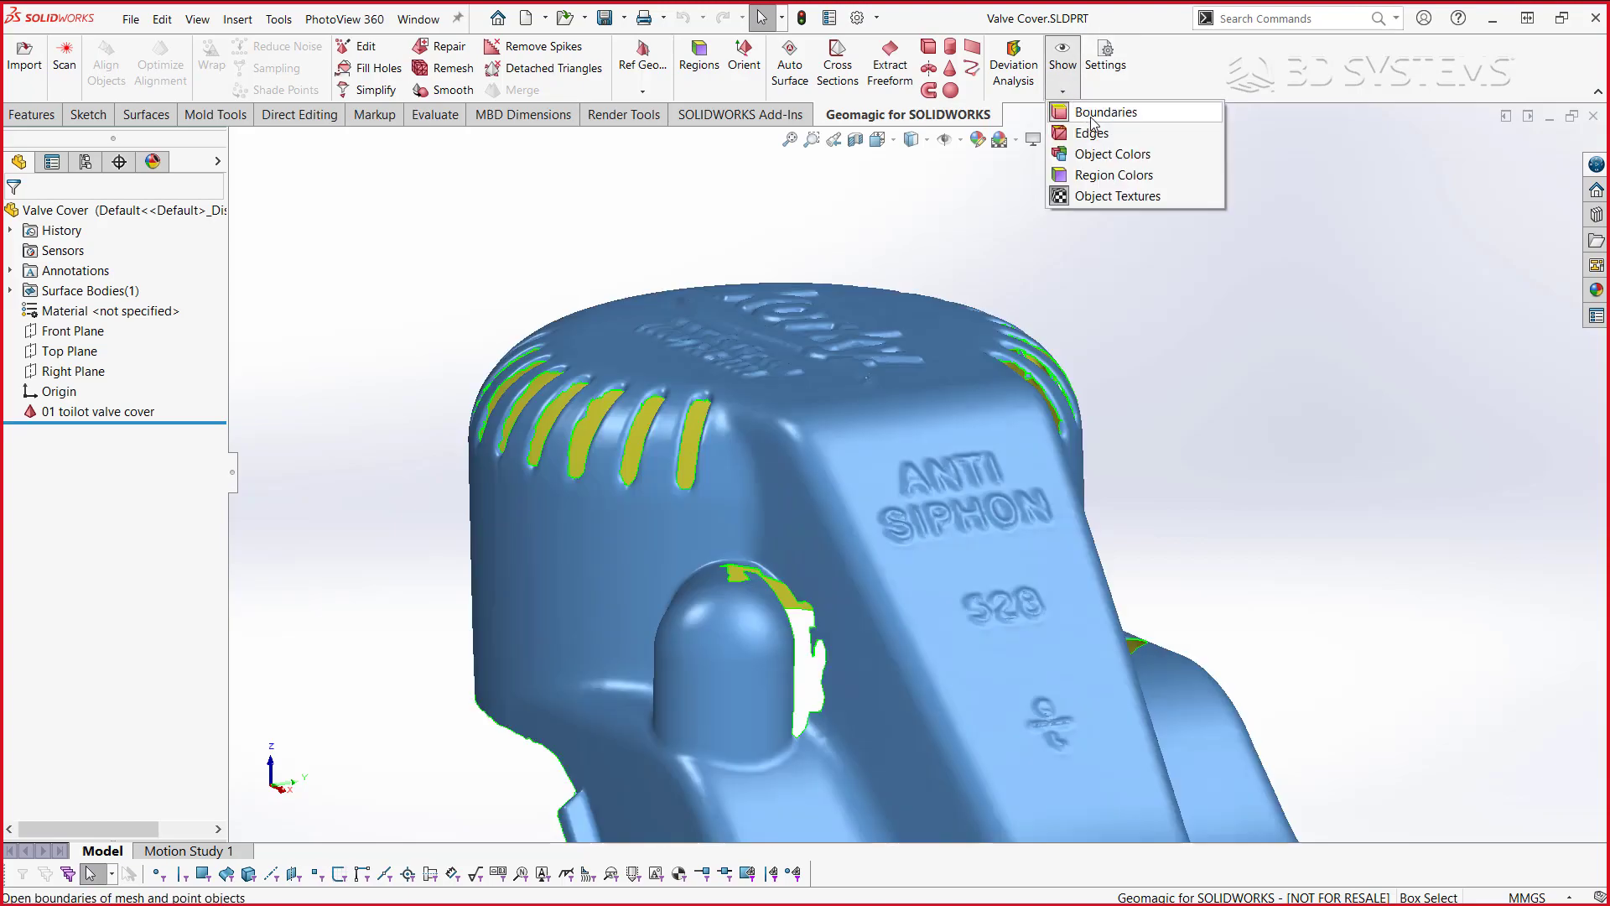
scroll(1208, 332, "up", 3)
middle_click_drag(1176, 335, 1155, 596)
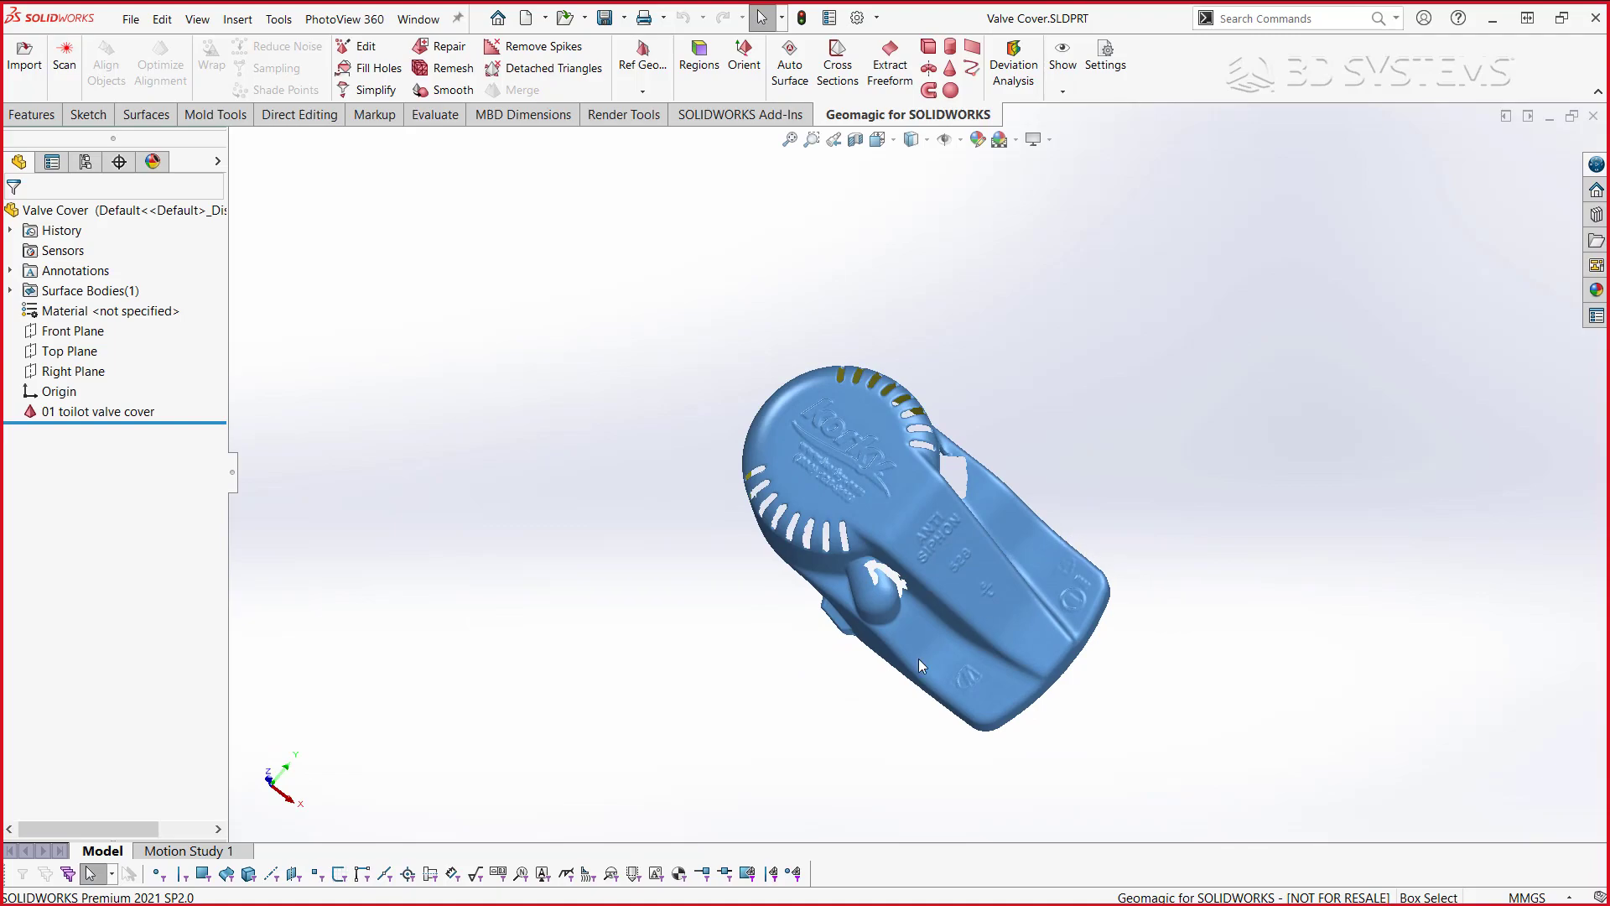
mouse_move(919, 658)
middle_mouse_down()
mouse_move(1279, 505)
mouse_move(913, 560)
mouse_move(934, 466)
mouse_move(963, 488)
middle_mouse_up()
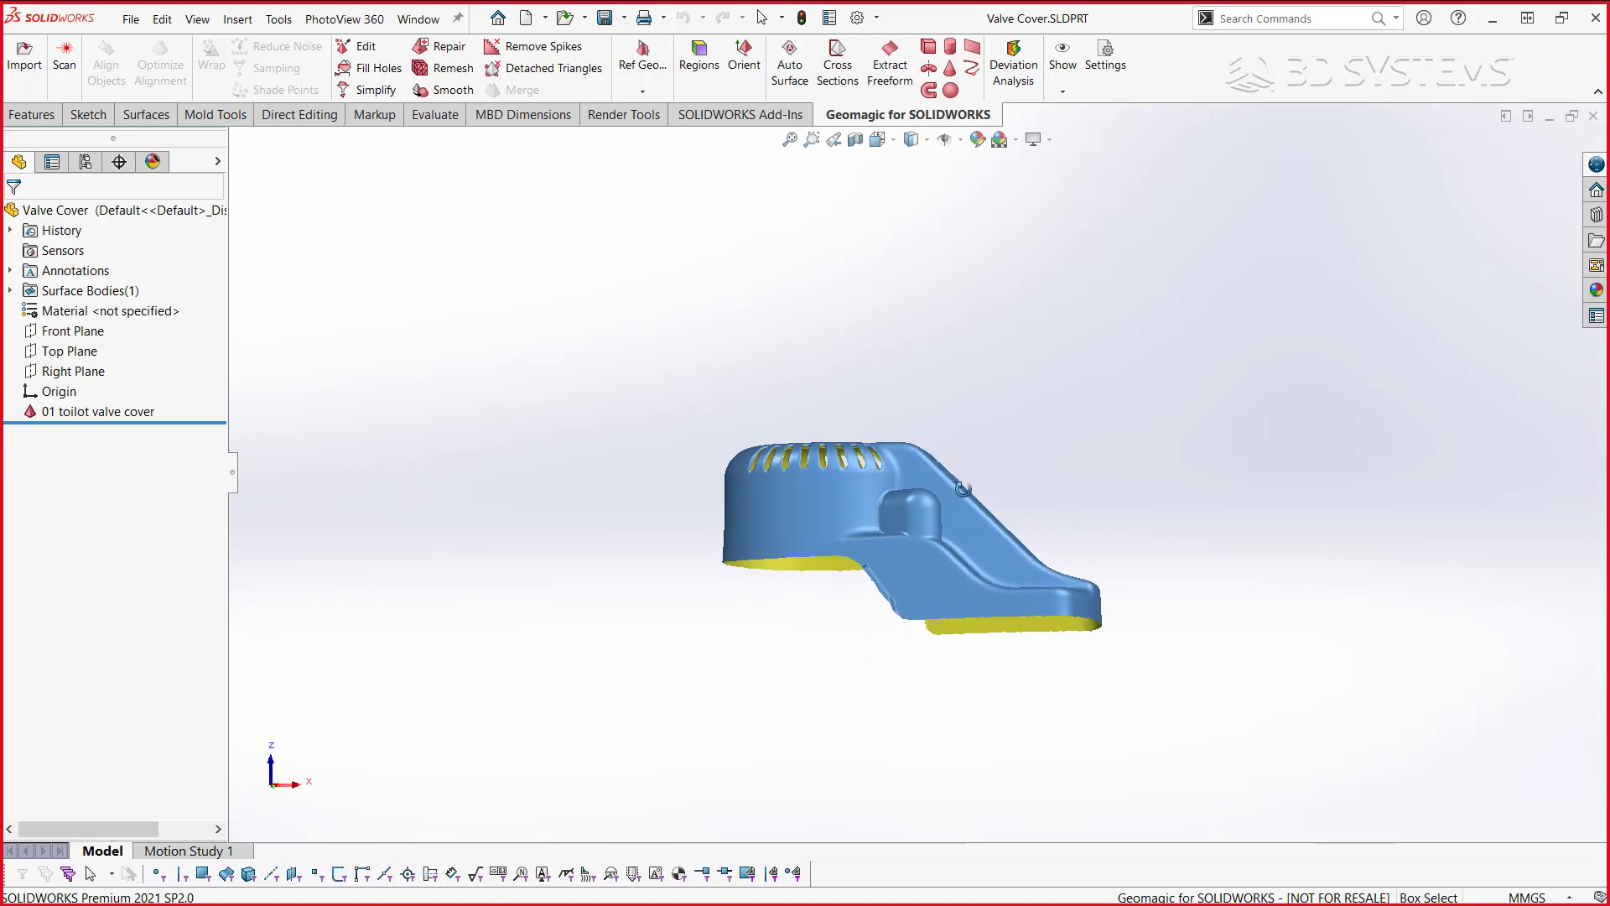
scroll(964, 490, "up", 3)
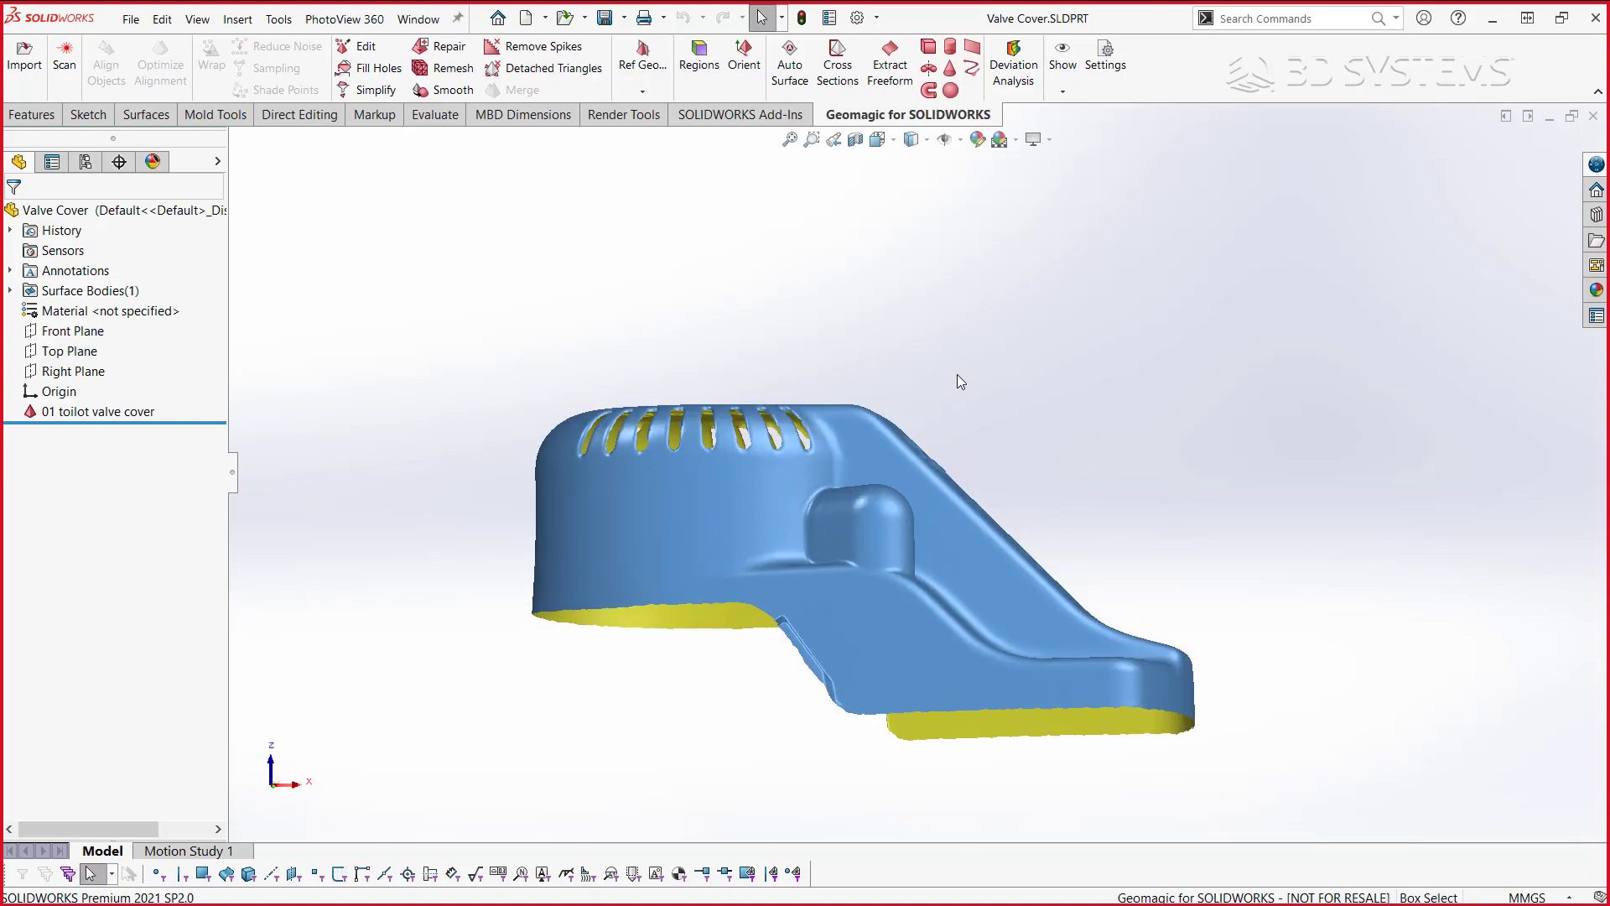
middle_click_drag(957, 375, 903, 606)
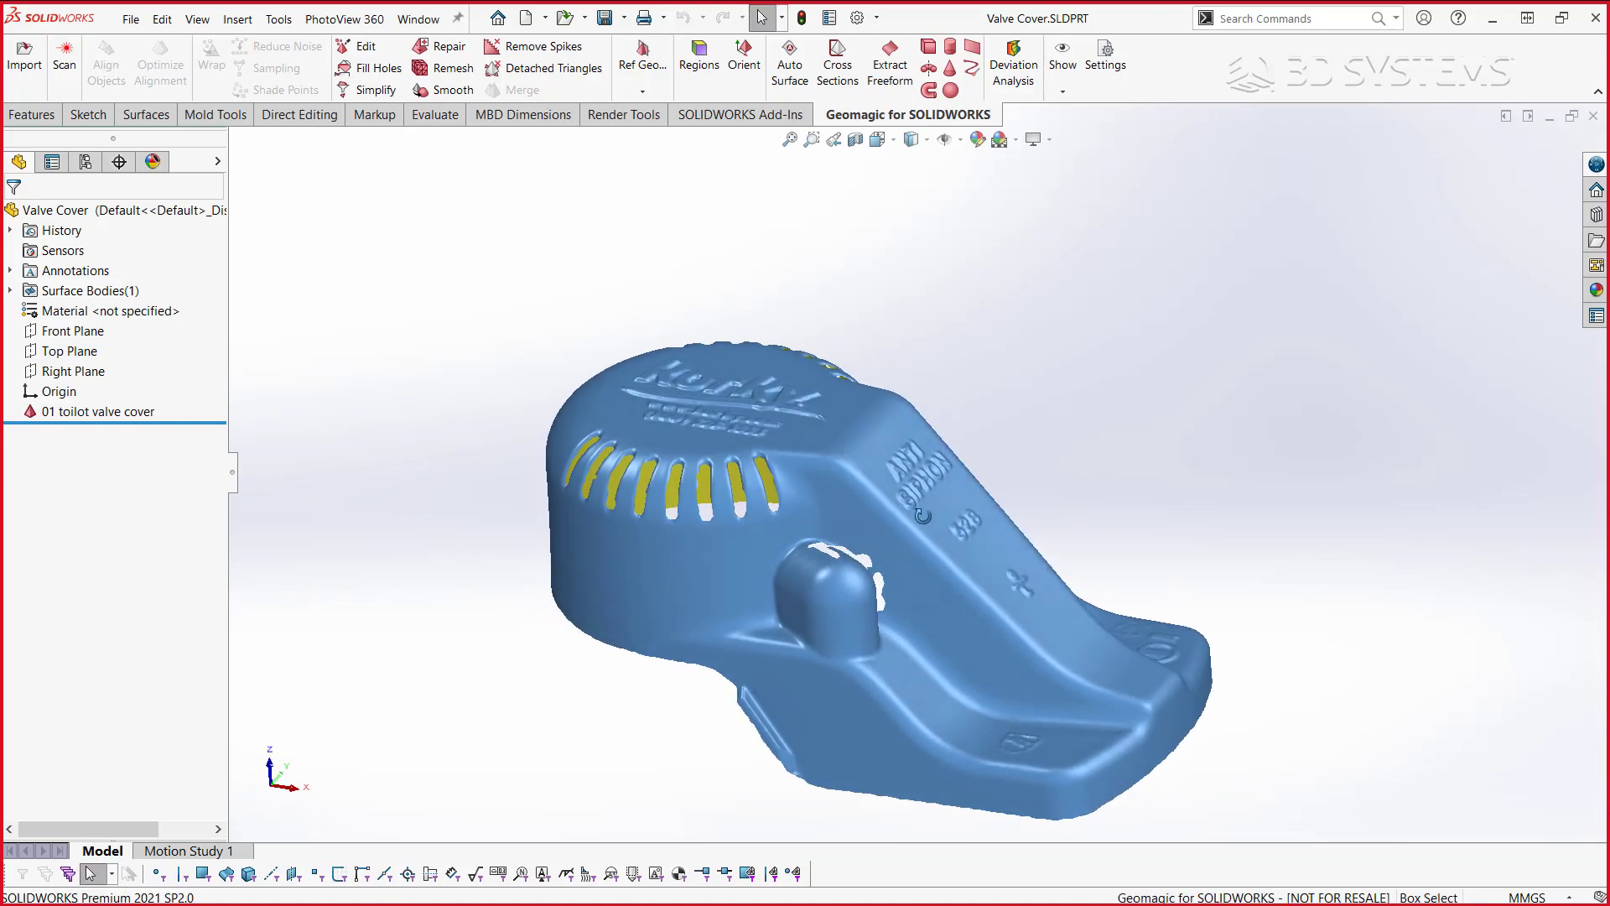
- Check the cover from the Front view and an oblique angle
key("ctrl+1")
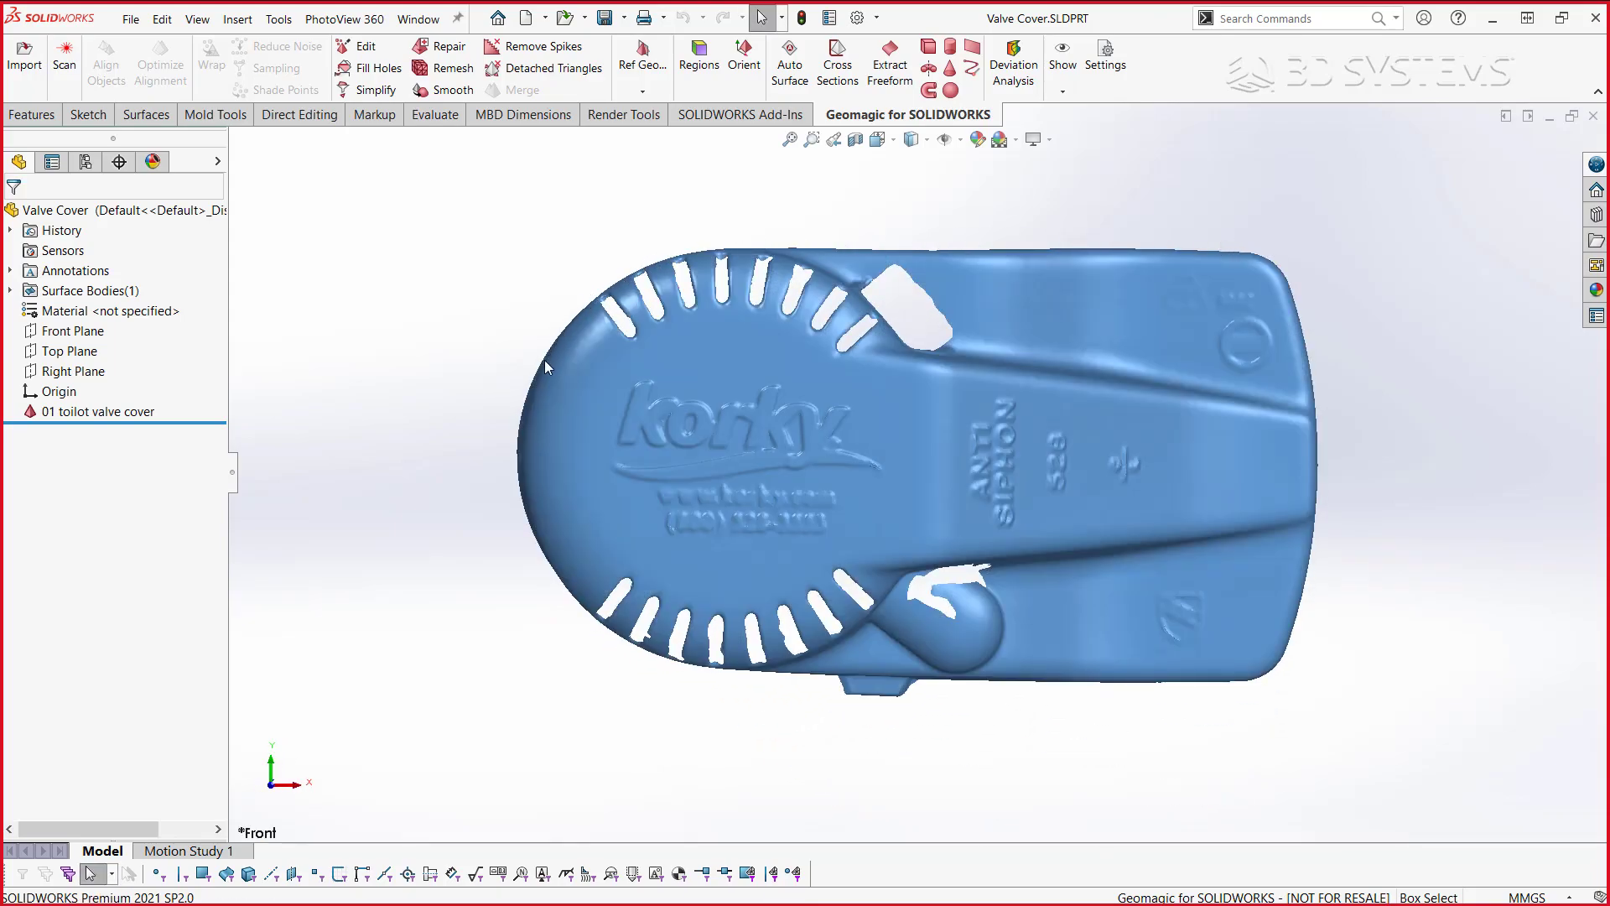
mouse_move(1125, 546)
middle_mouse_down()
mouse_move(1129, 349)
mouse_move(1090, 395)
middle_mouse_up()
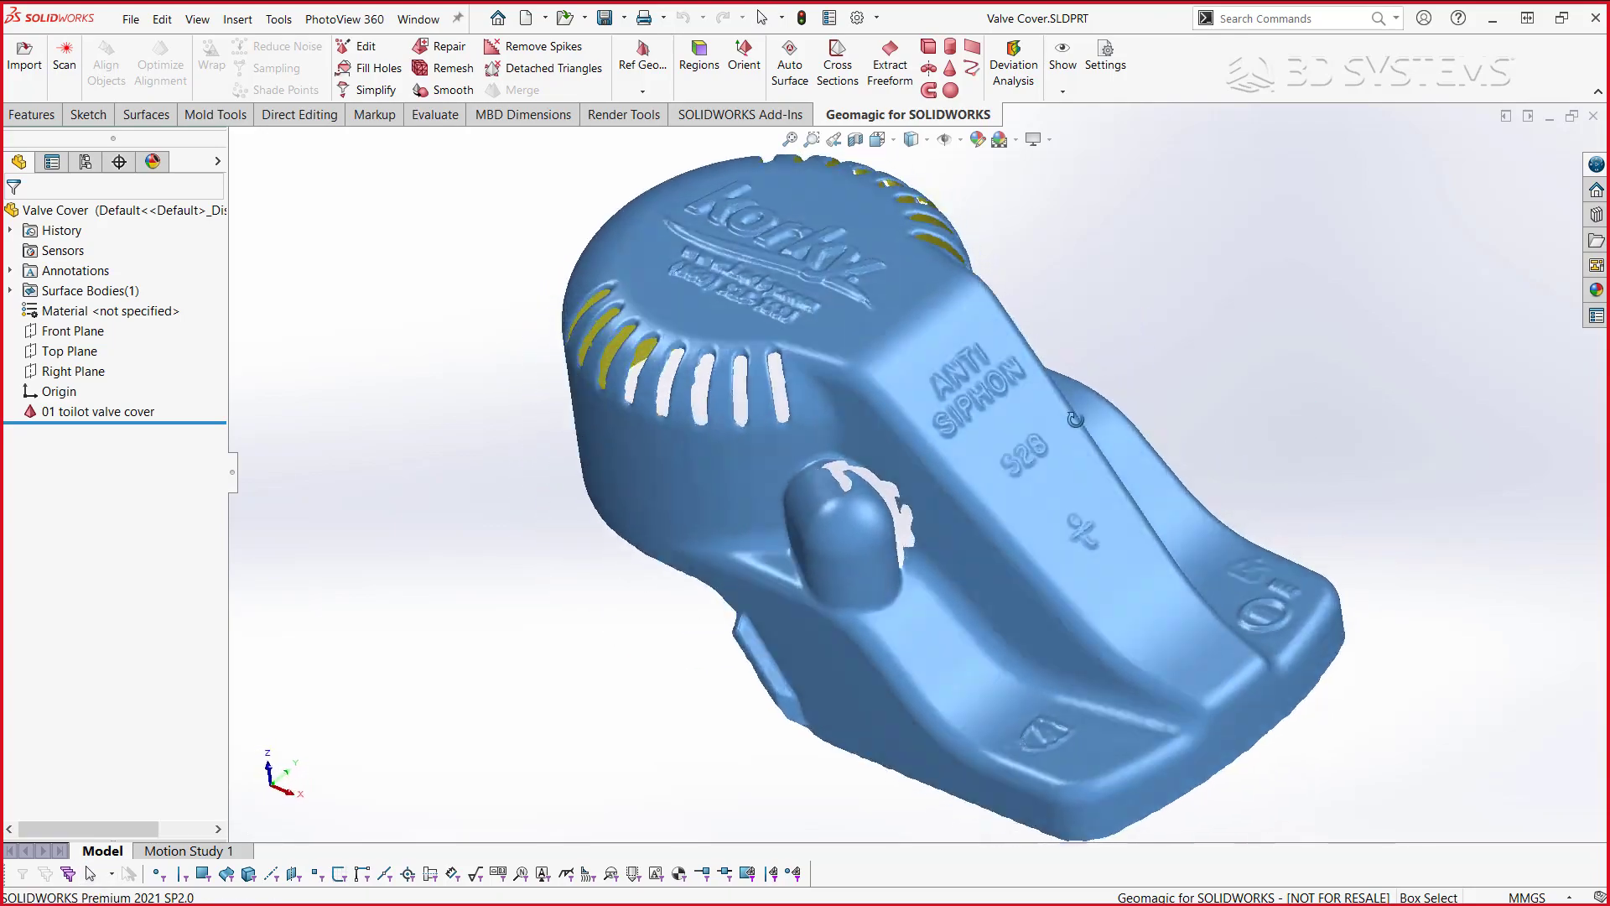
key("Escape")
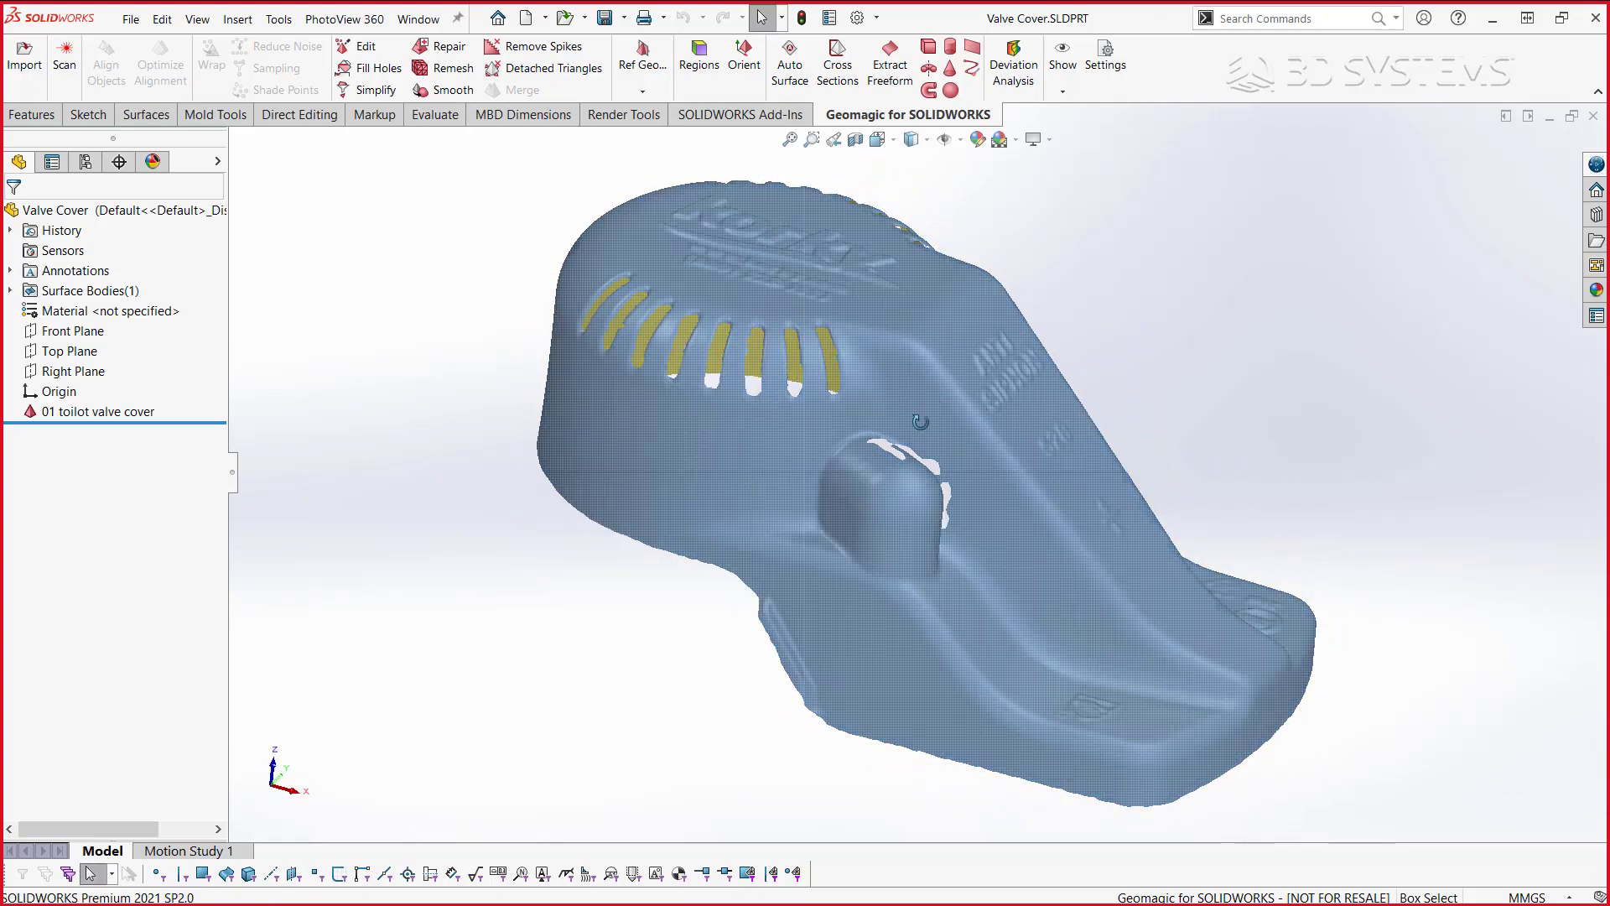
key("ctrl+1")
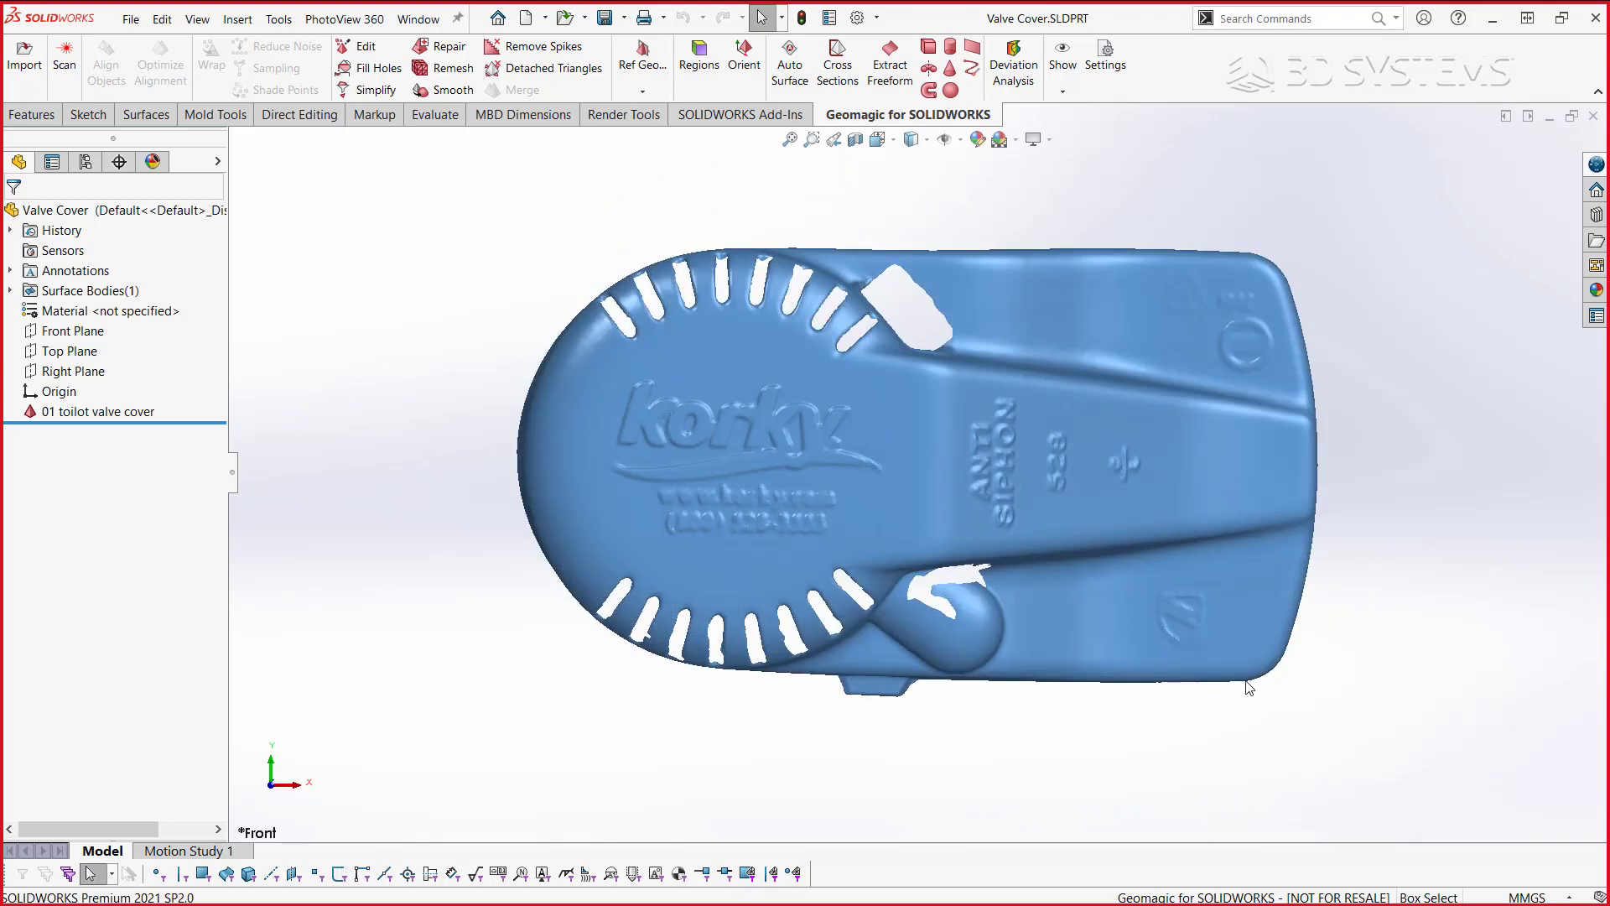
mouse_move(1337, 398)
middle_mouse_down()
mouse_move(702, 319)
mouse_move(832, 703)
middle_mouse_up()
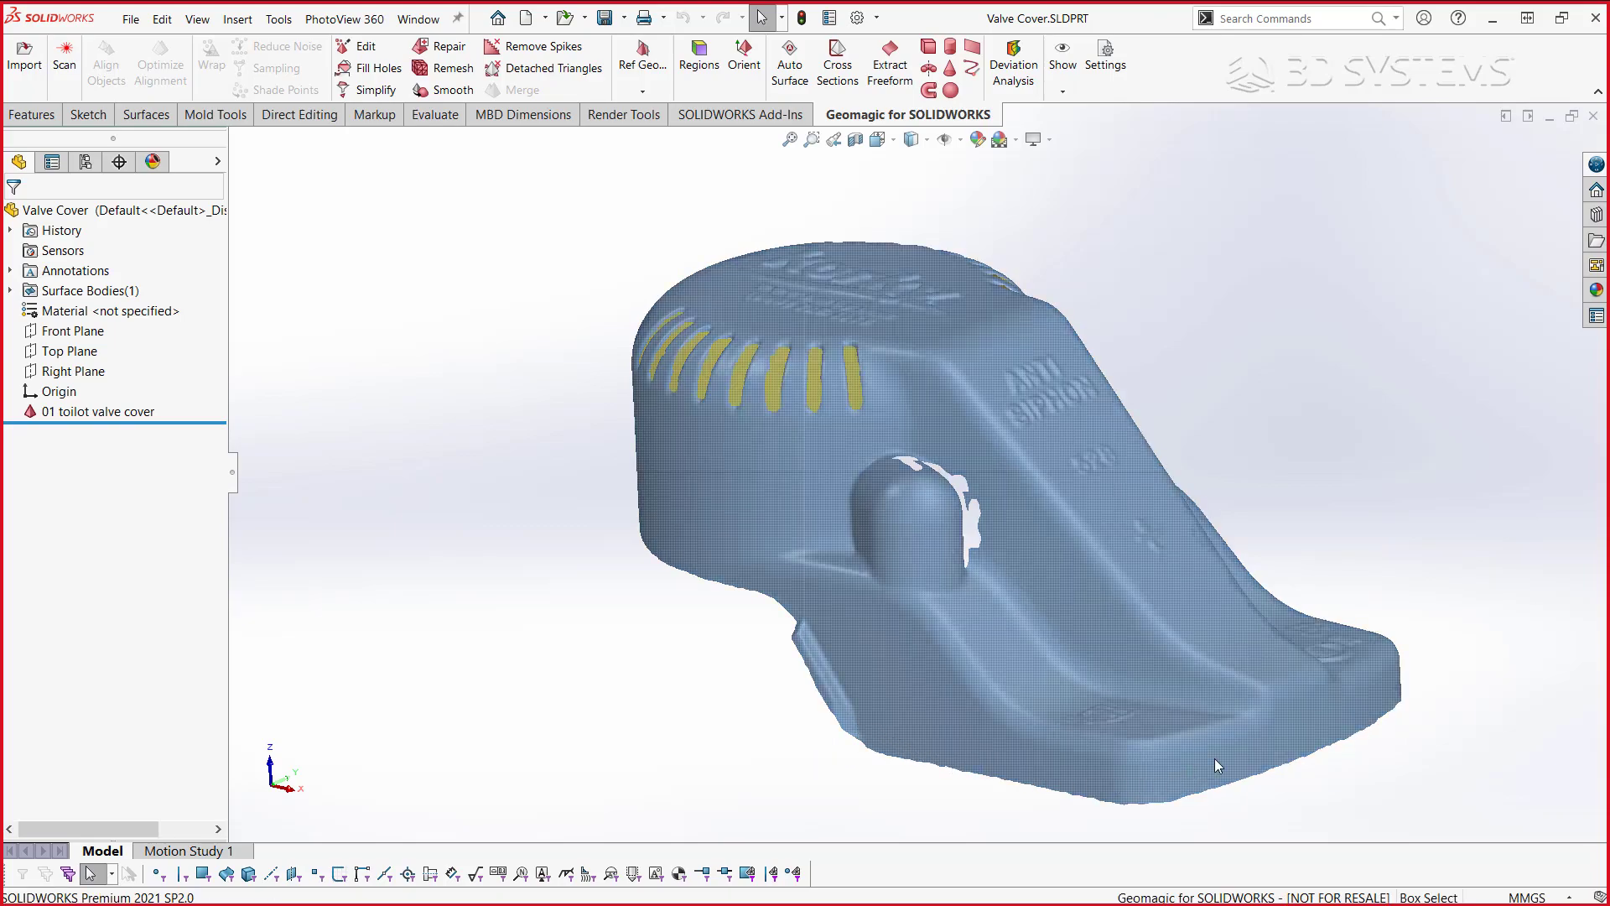
- Begin a mesh cross-section on Front Plane and drag the section plane deeper
left_click(848, 70)
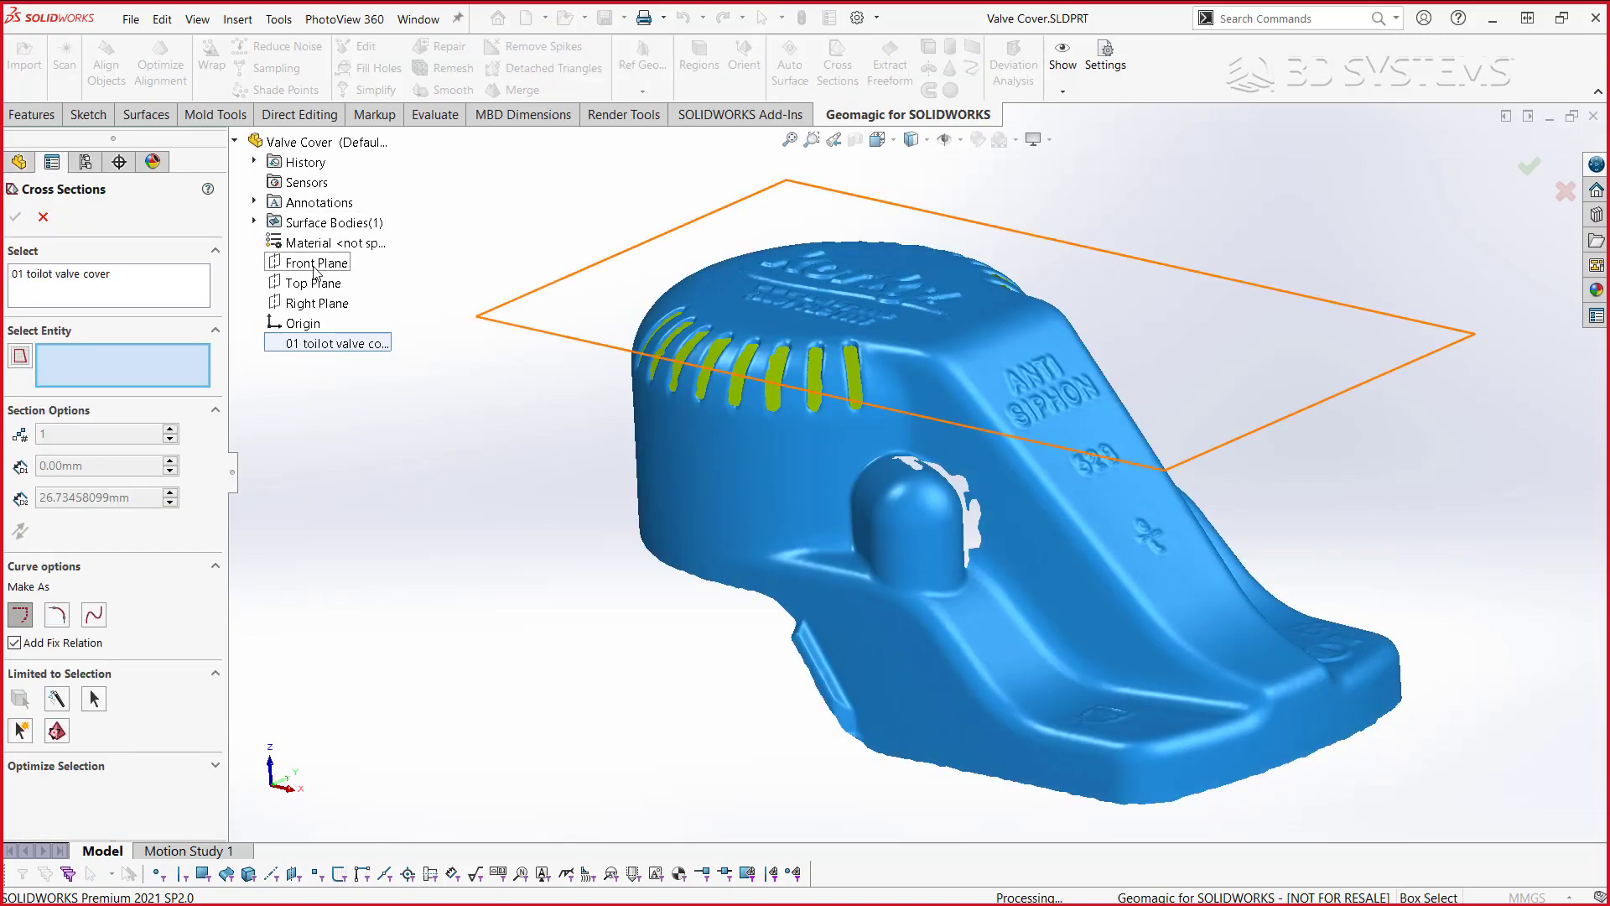
left_click(319, 264)
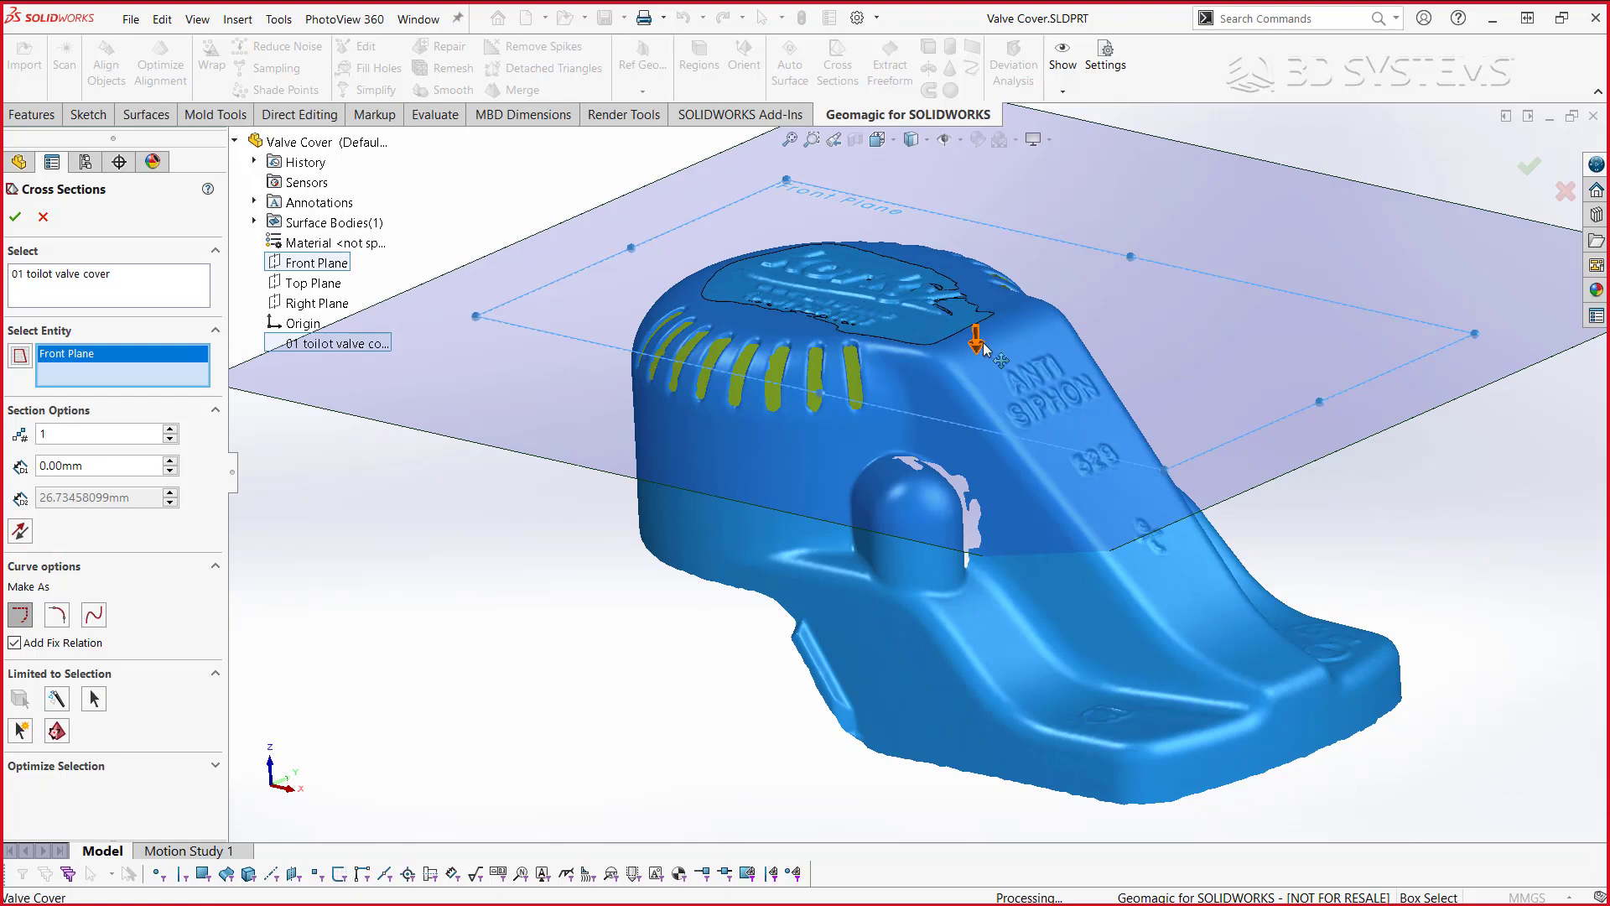
left_click_drag(977, 340, 993, 485)
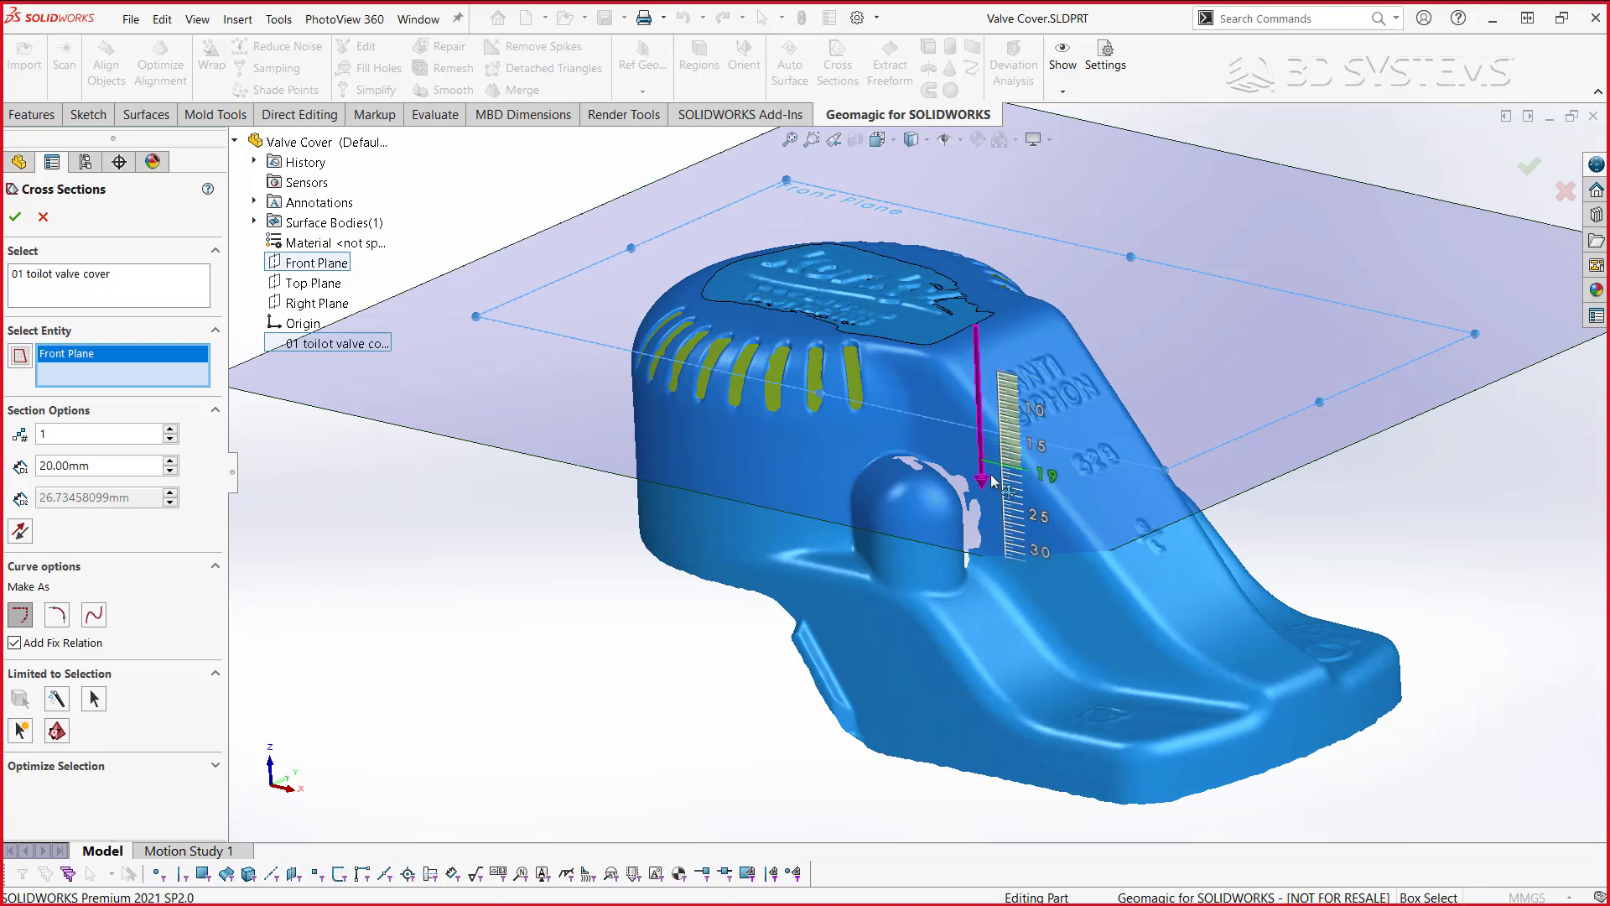
scroll(922, 510, "down", 3)
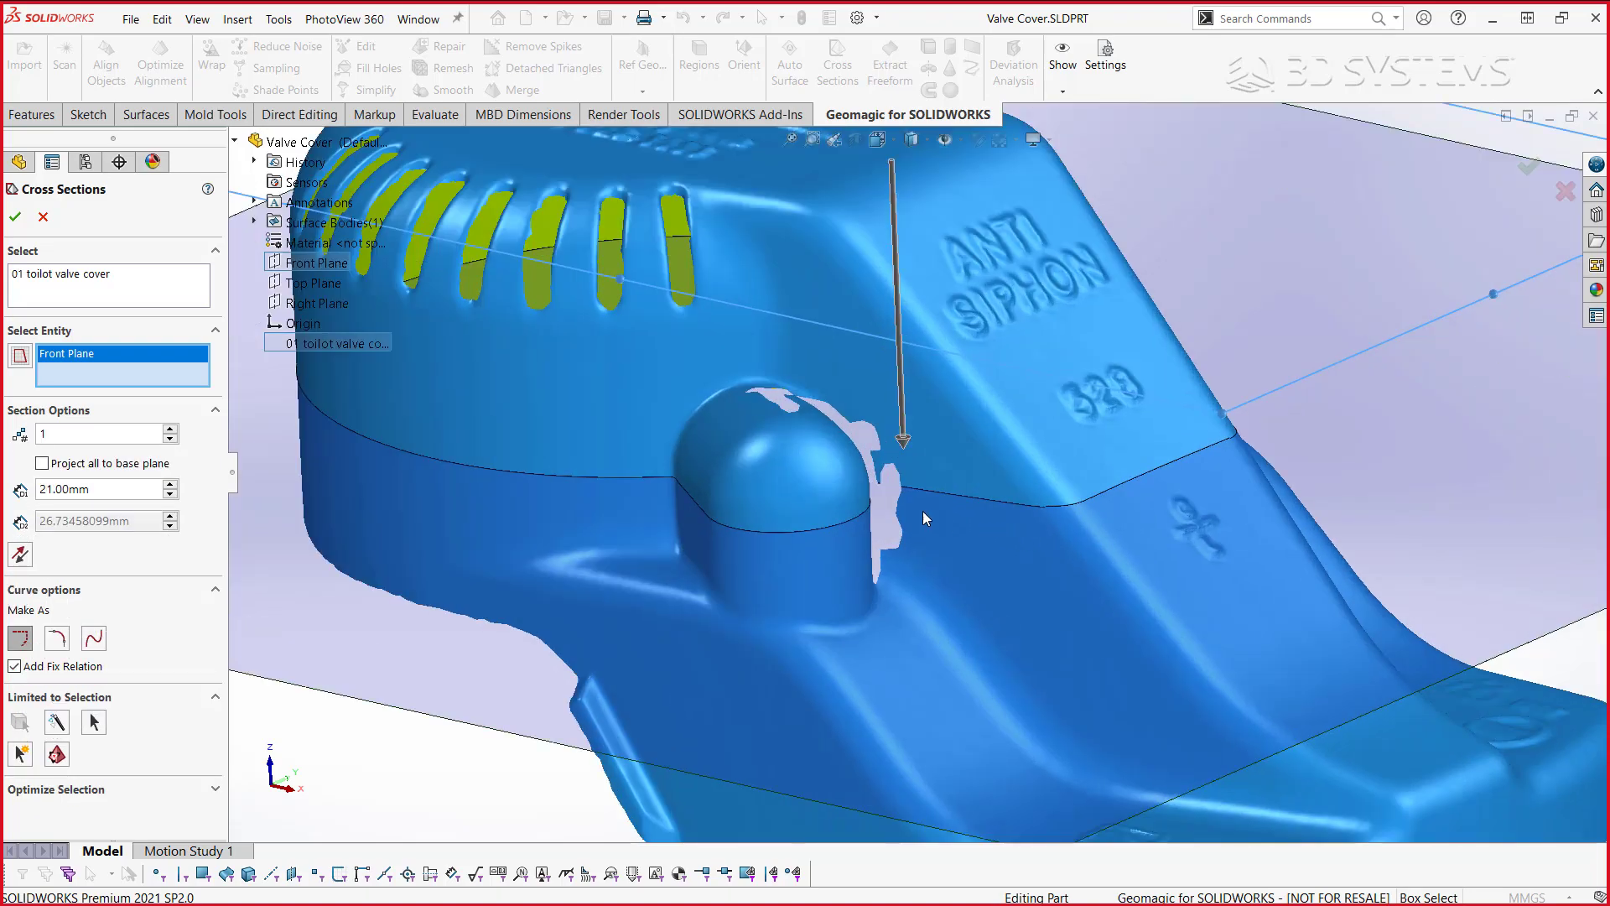
scroll(696, 488, "down", 2)
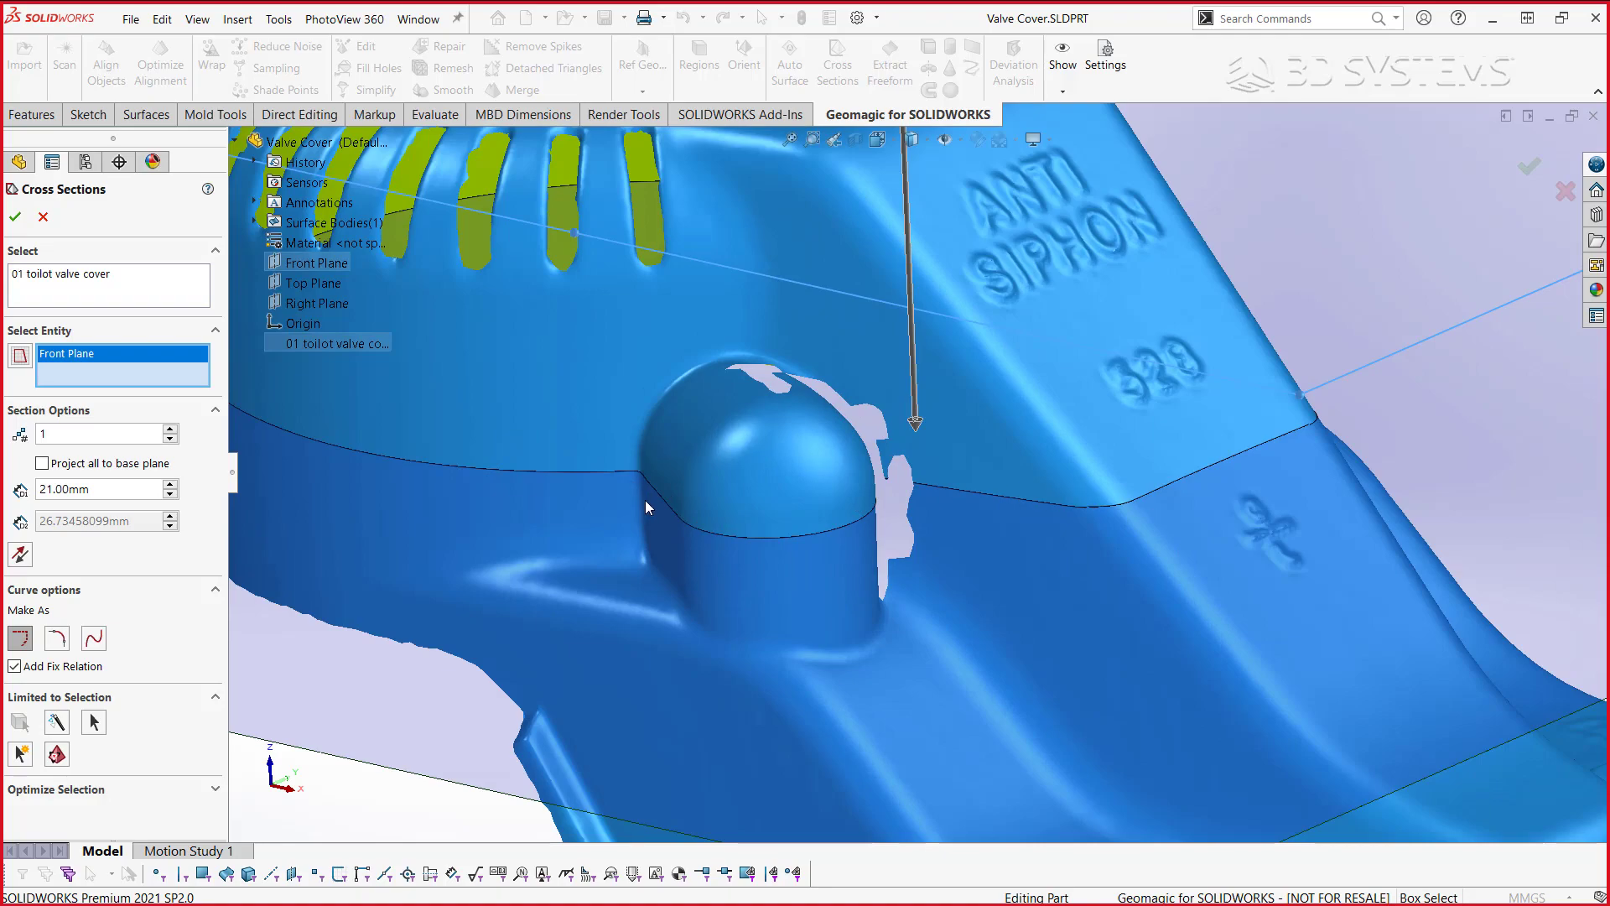
scroll(995, 496, "down", 2)
scroll(1004, 487, "down", 2)
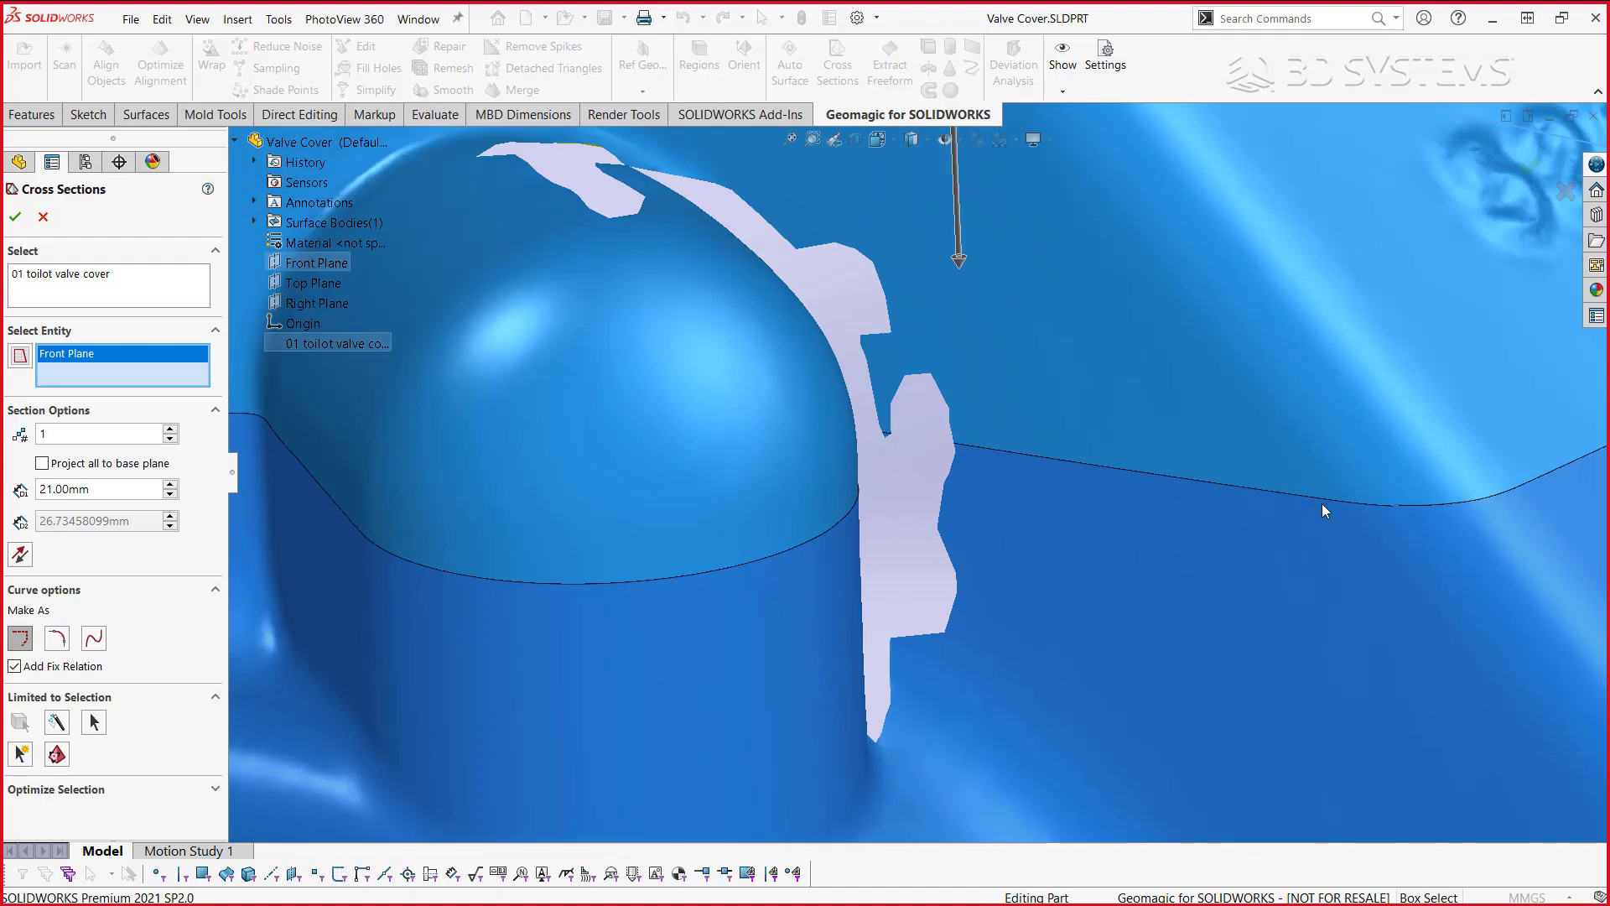
scroll(1375, 507, "up", 5)
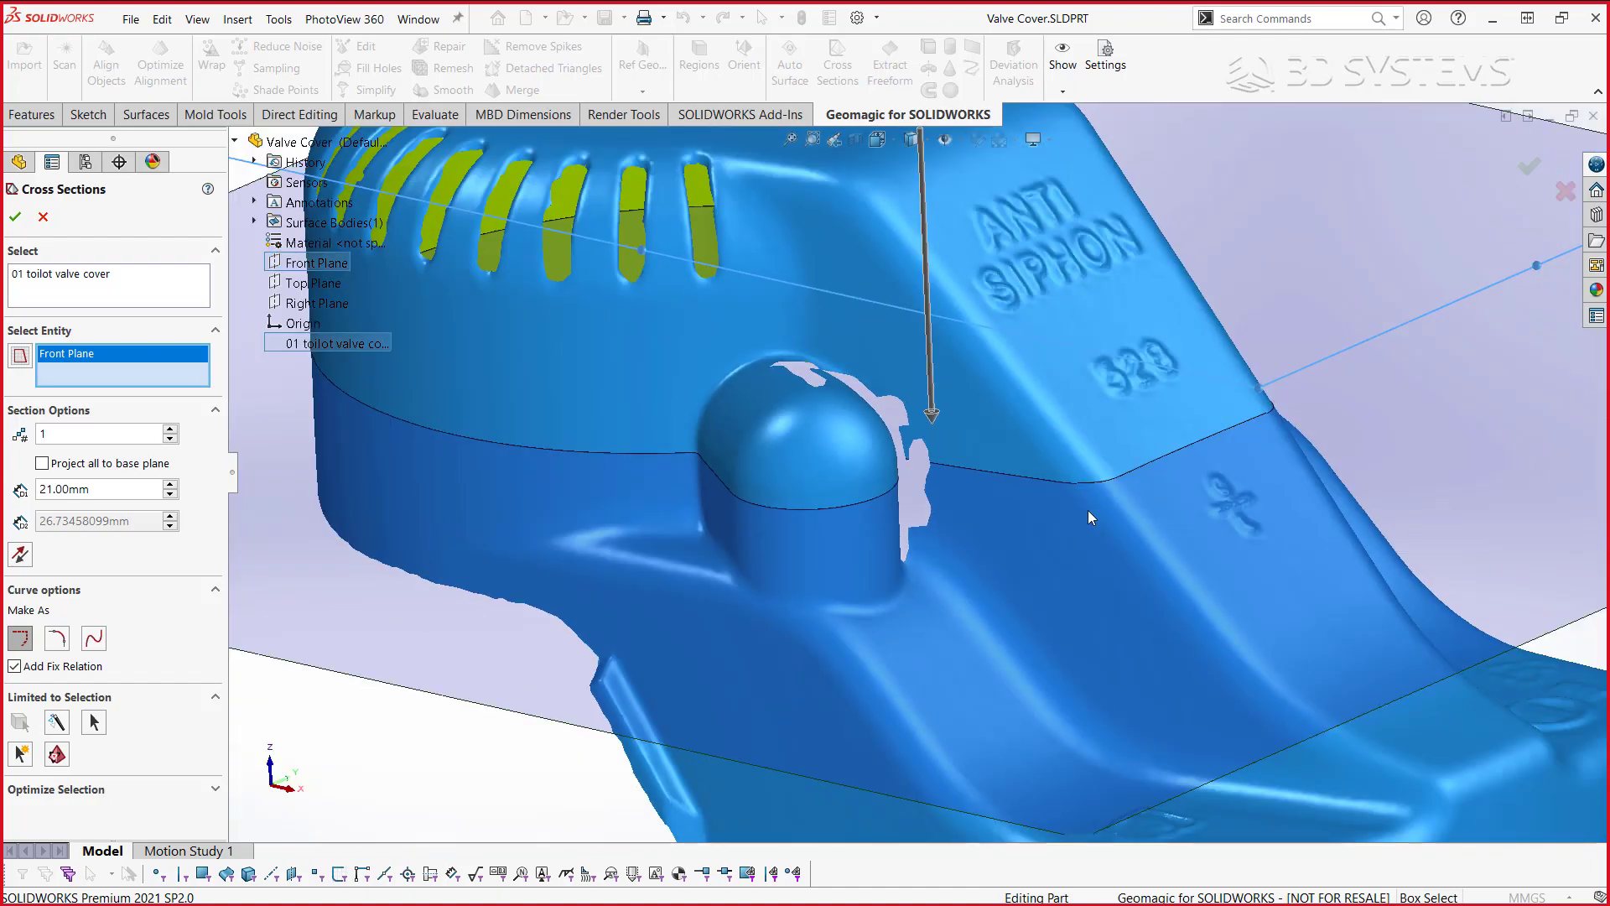
scroll(1087, 508, "up", 3)
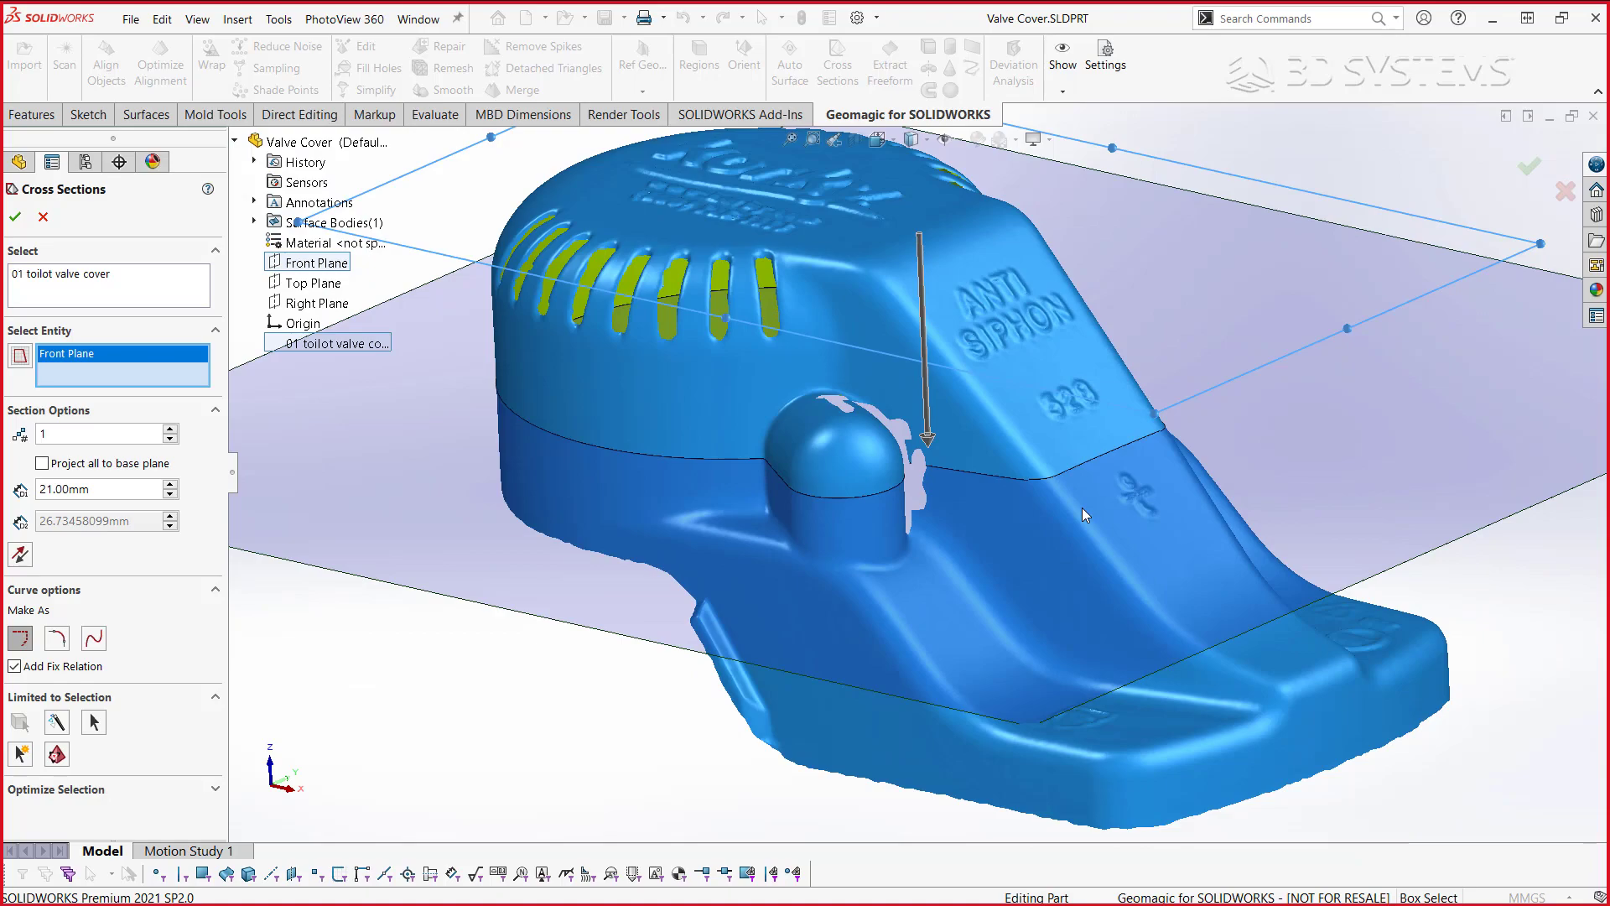
scroll(1082, 506, "up", 2)
middle_click_drag(1072, 503, 1079, 491)
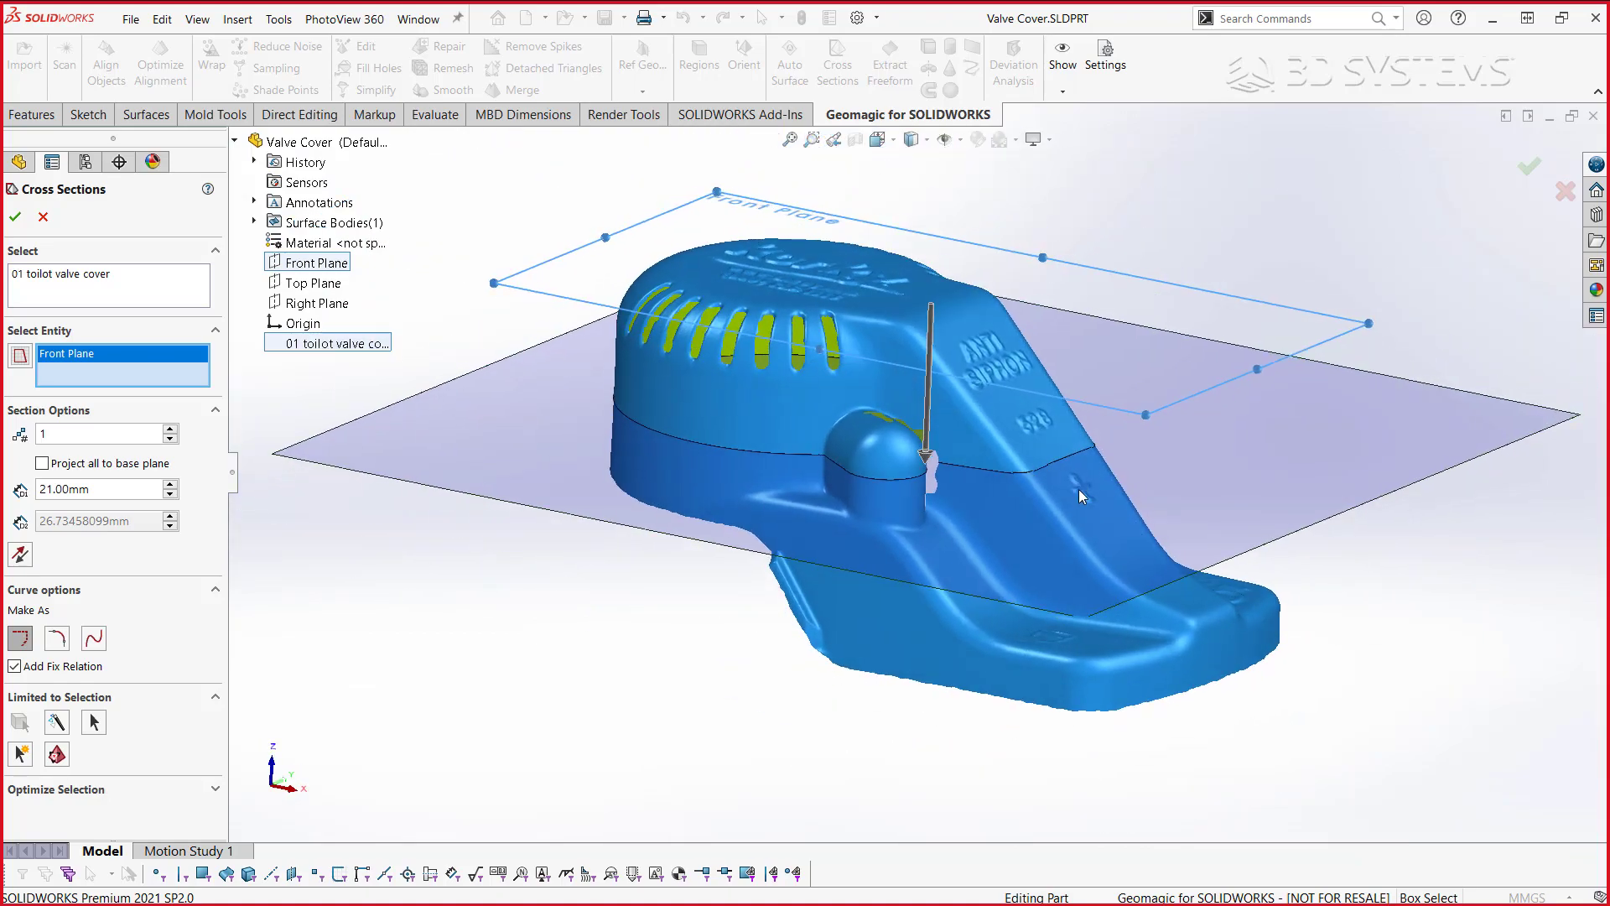
middle_click_drag(1079, 490, 889, 487)
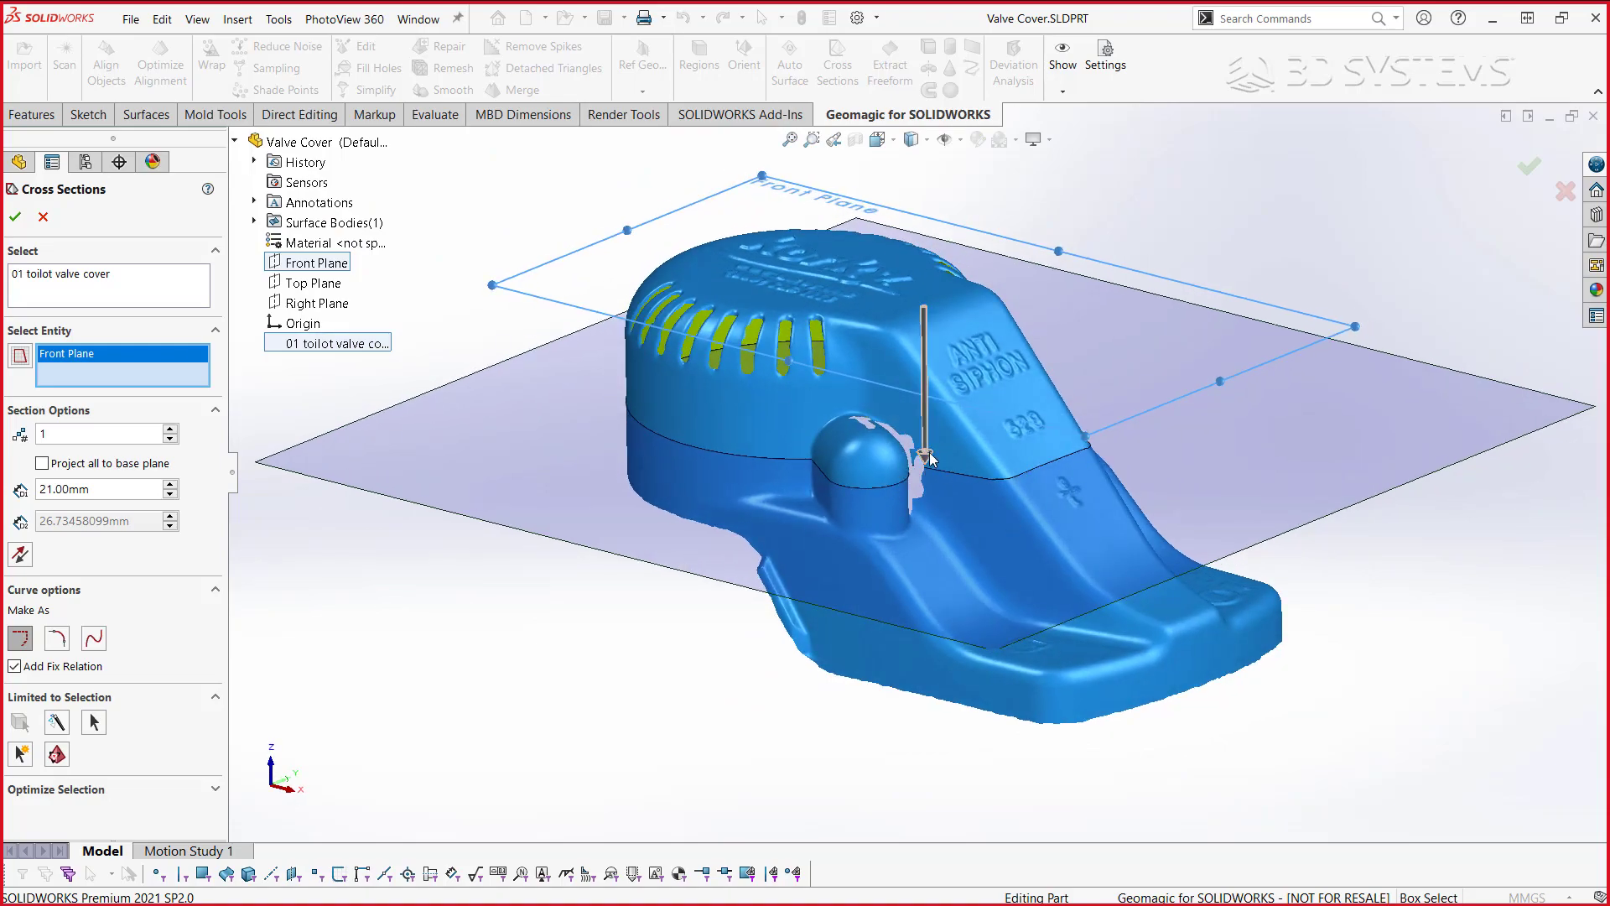
mouse_move(929, 457)
left_mouse_down()
mouse_move(975, 683)
mouse_move(1008, 639)
left_mouse_up()
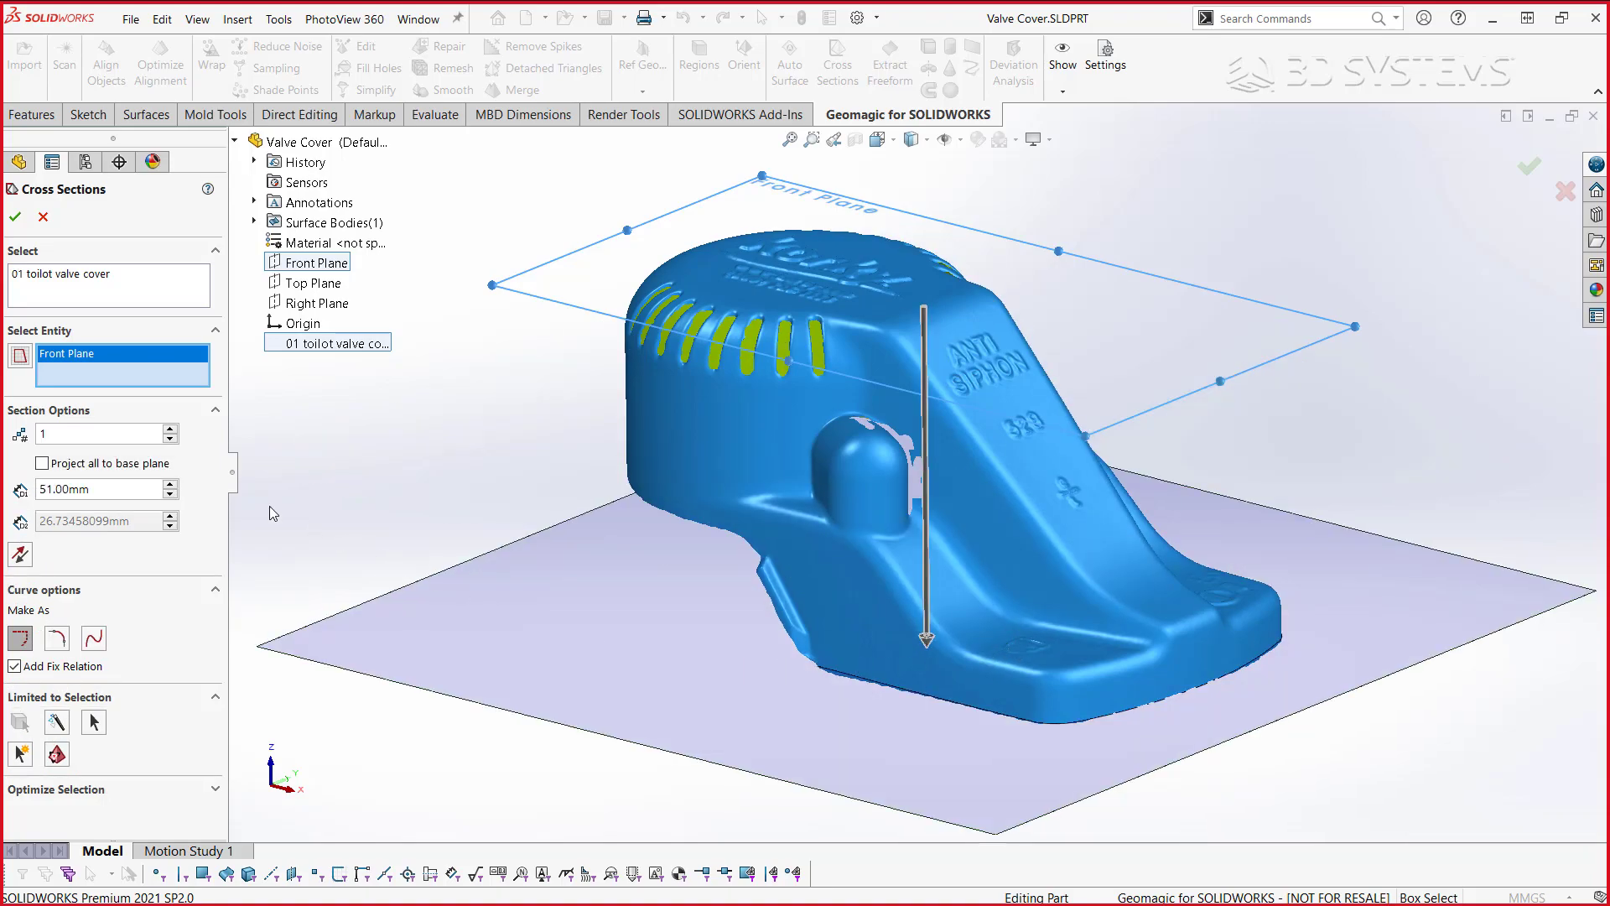
- Set the section distance to 50.50mm
double_click(136, 492)
type("50.5")
key("Return")
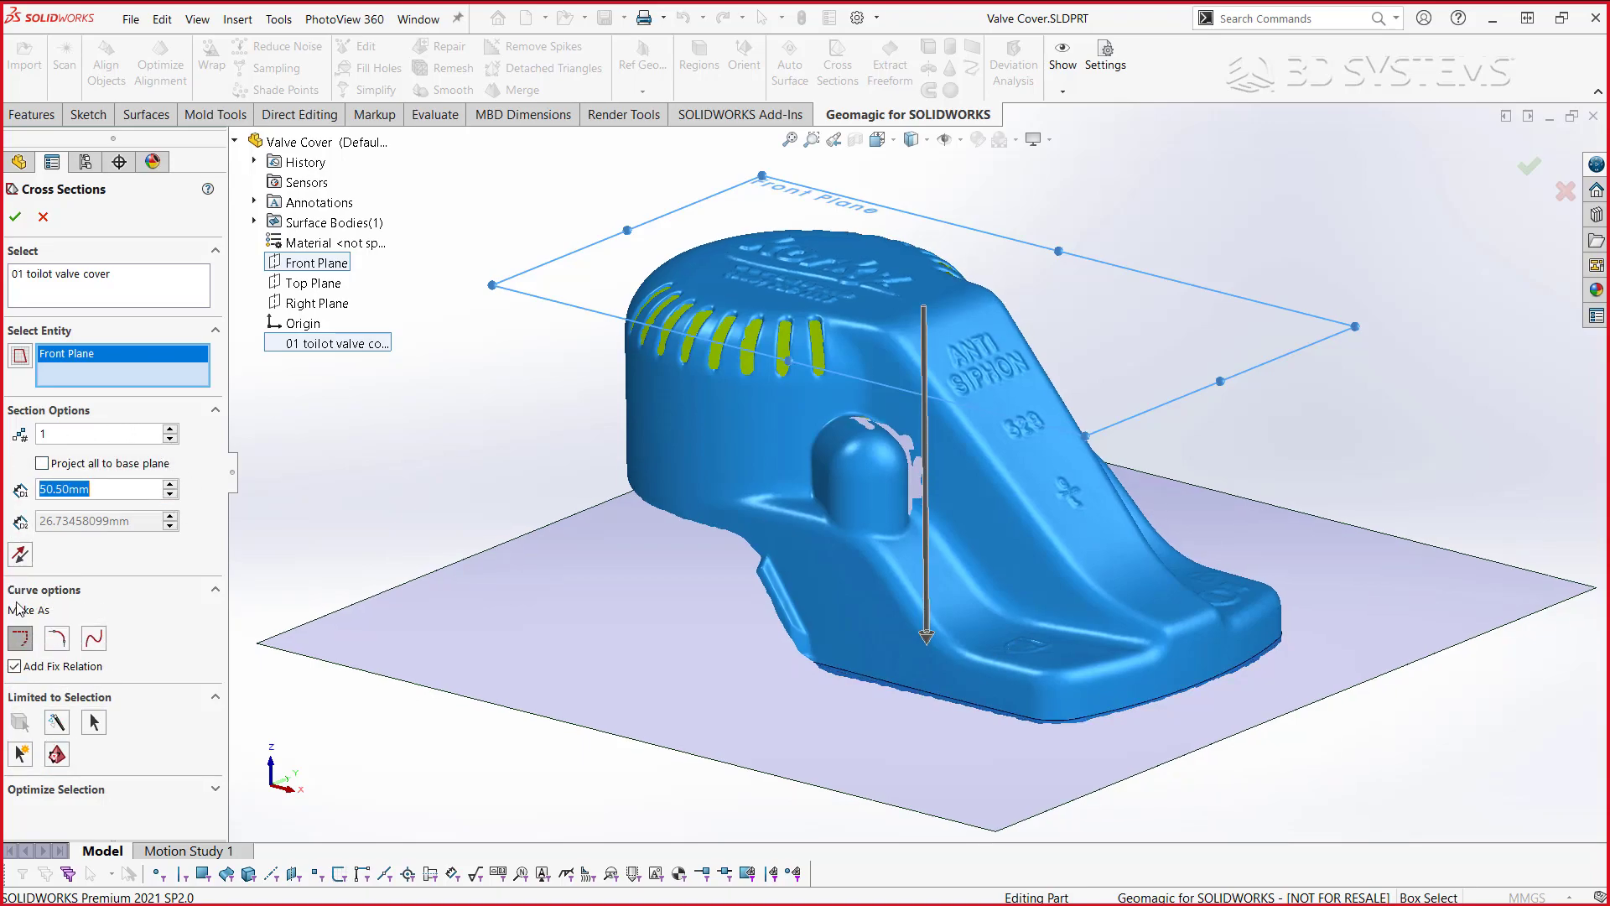
scroll(1082, 726, "down", 1)
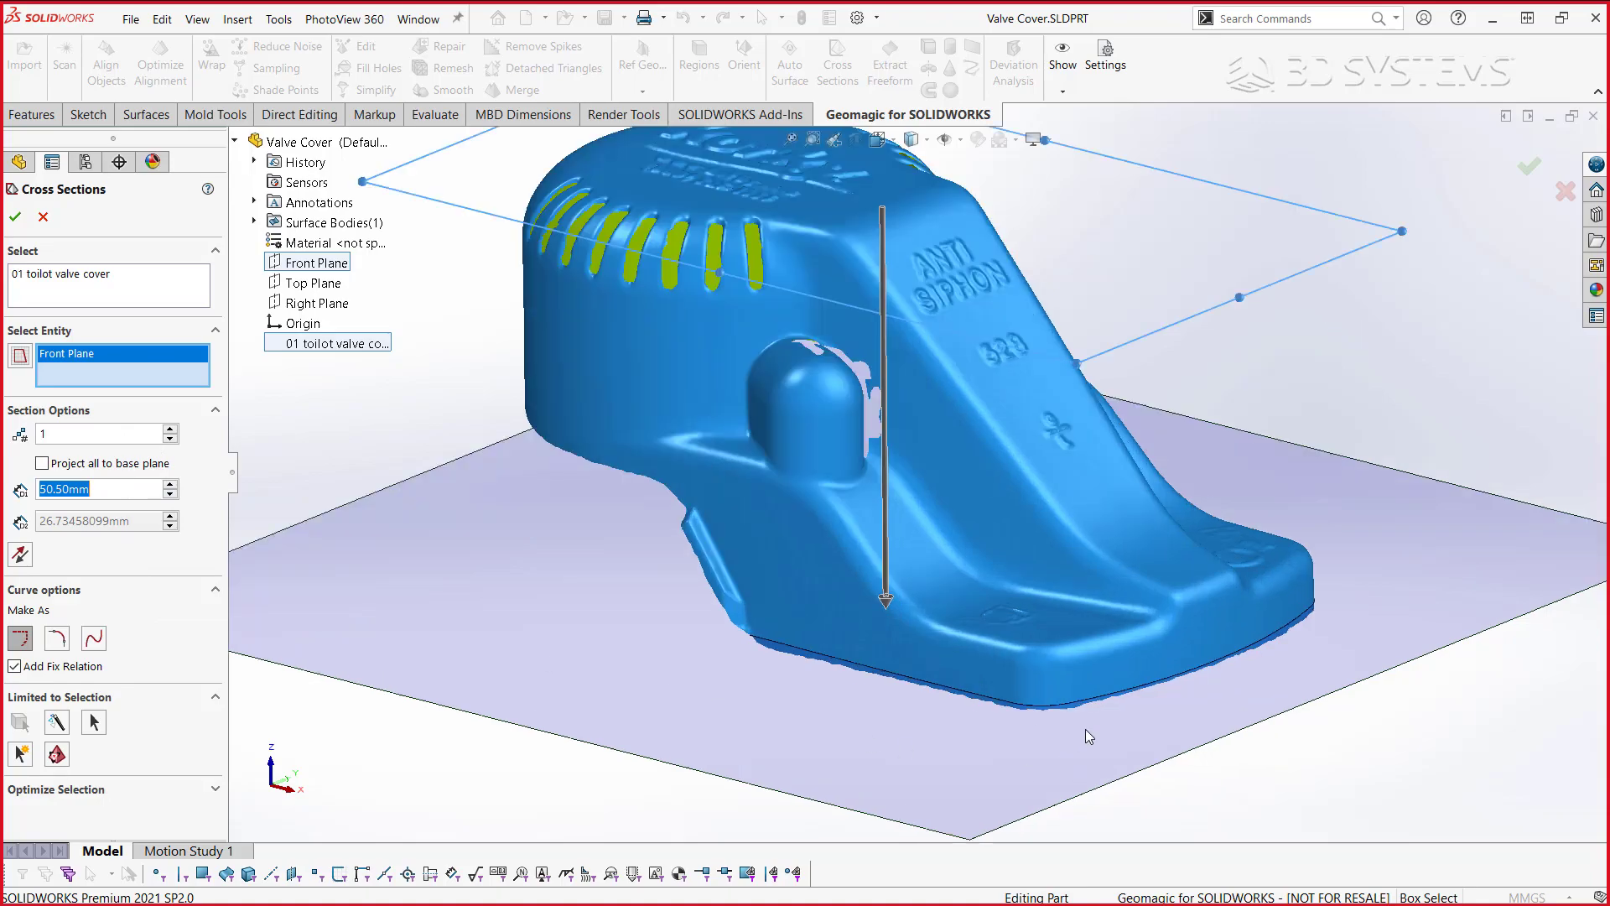
scroll(1082, 726, "down", 2)
scroll(1002, 663, "down", 2)
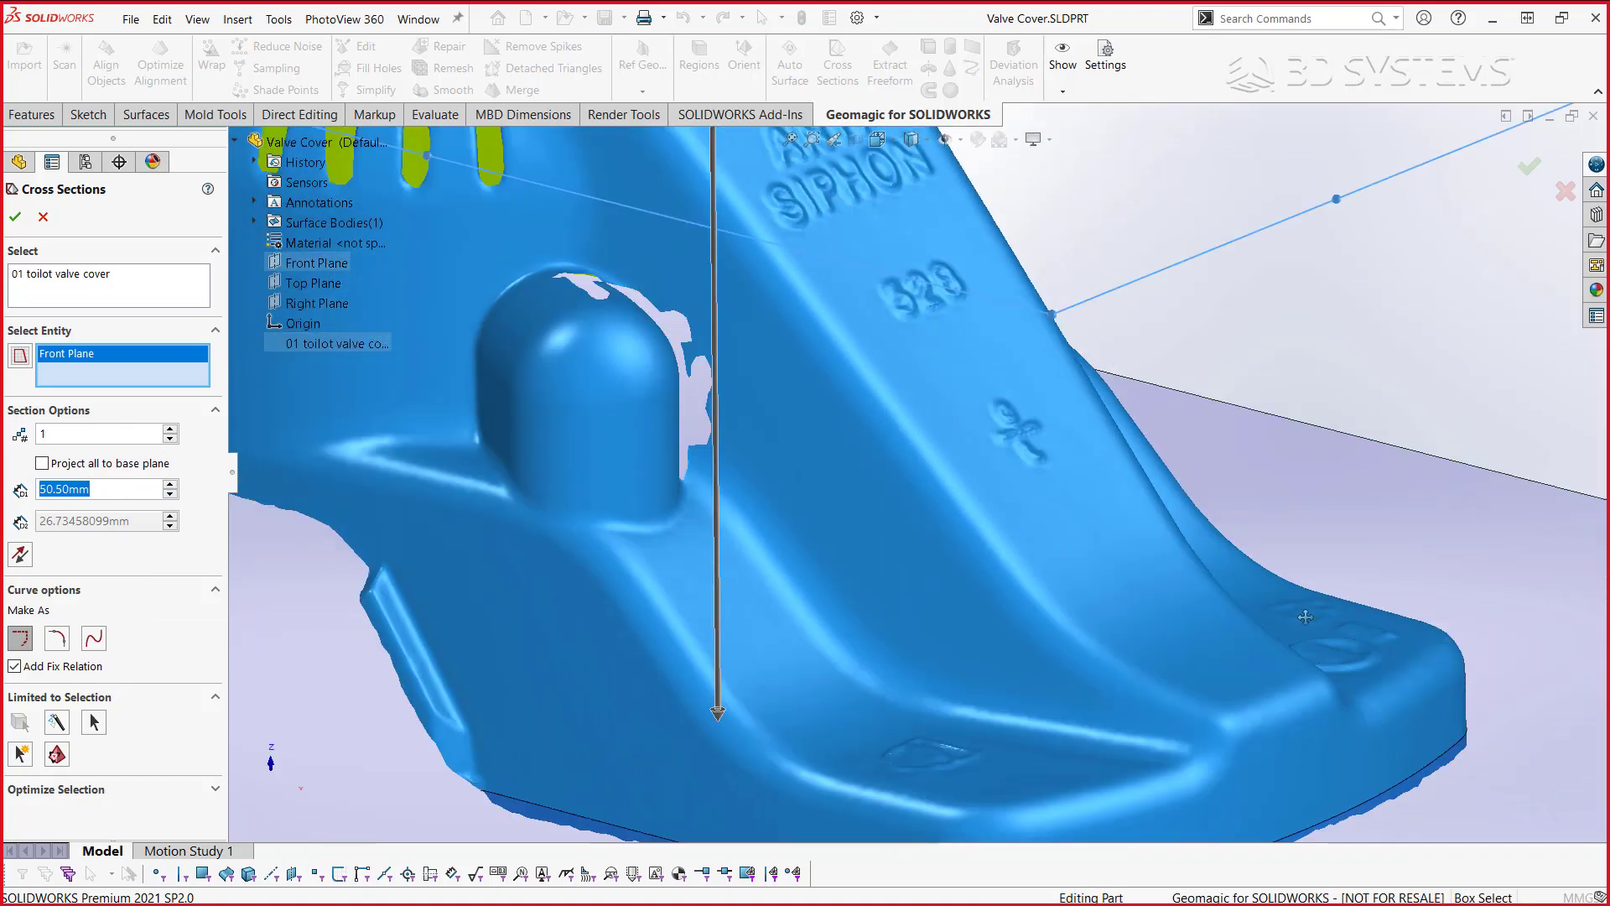
middle_click_drag(1303, 239, 1292, 395)
scroll(1291, 395, "down", 1)
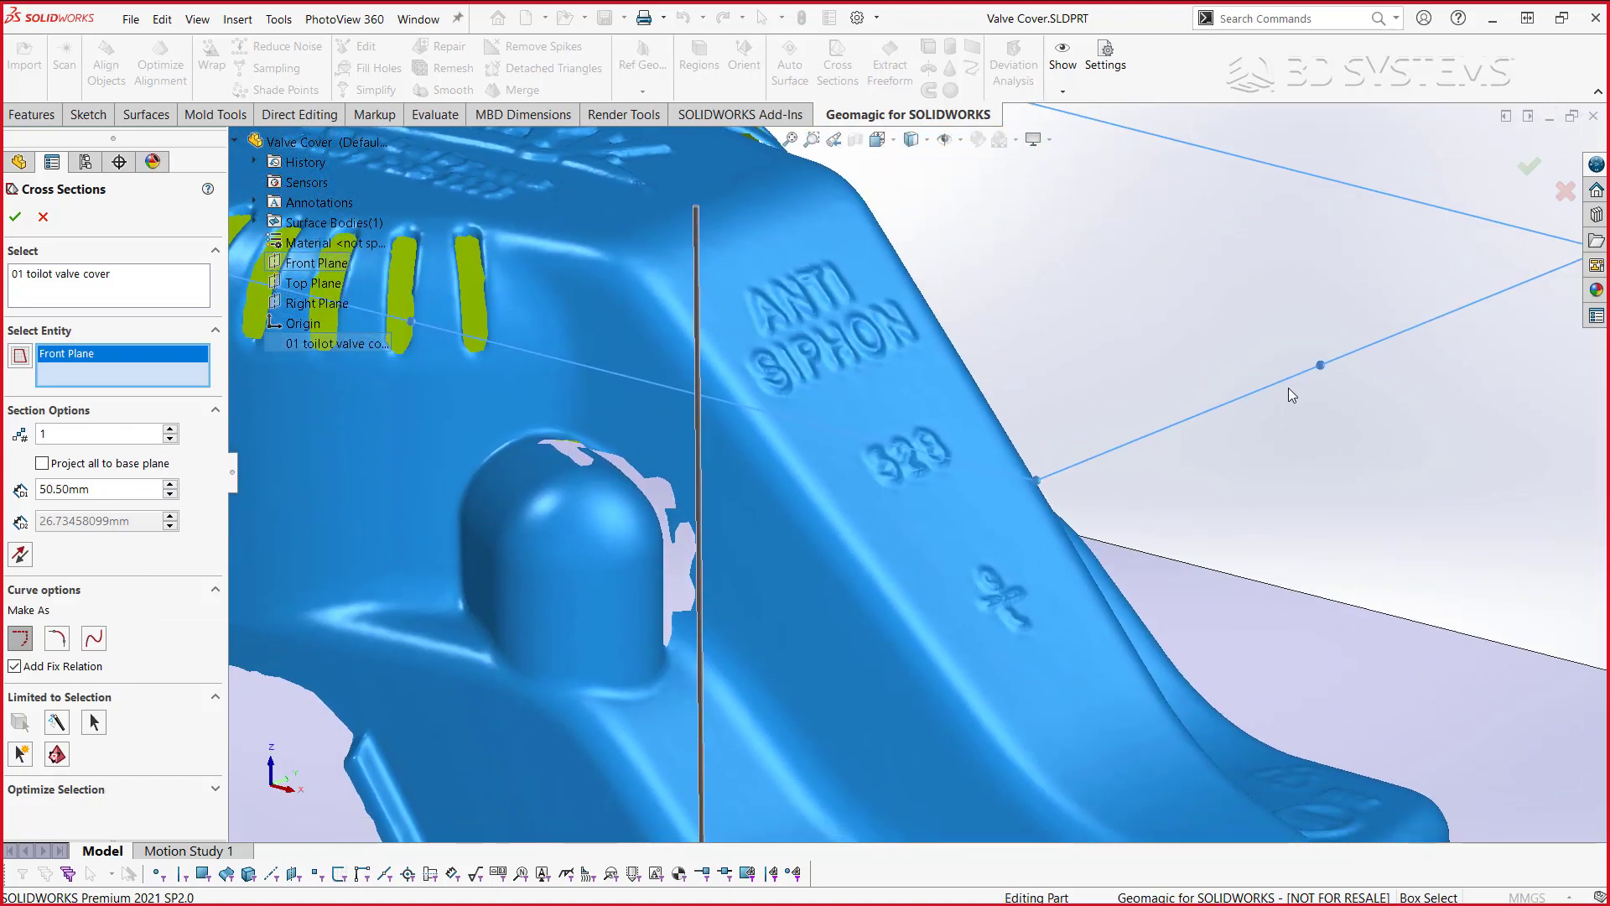
- Enable Project all to base plane and Polyline only, then accept the section
left_click(59, 475)
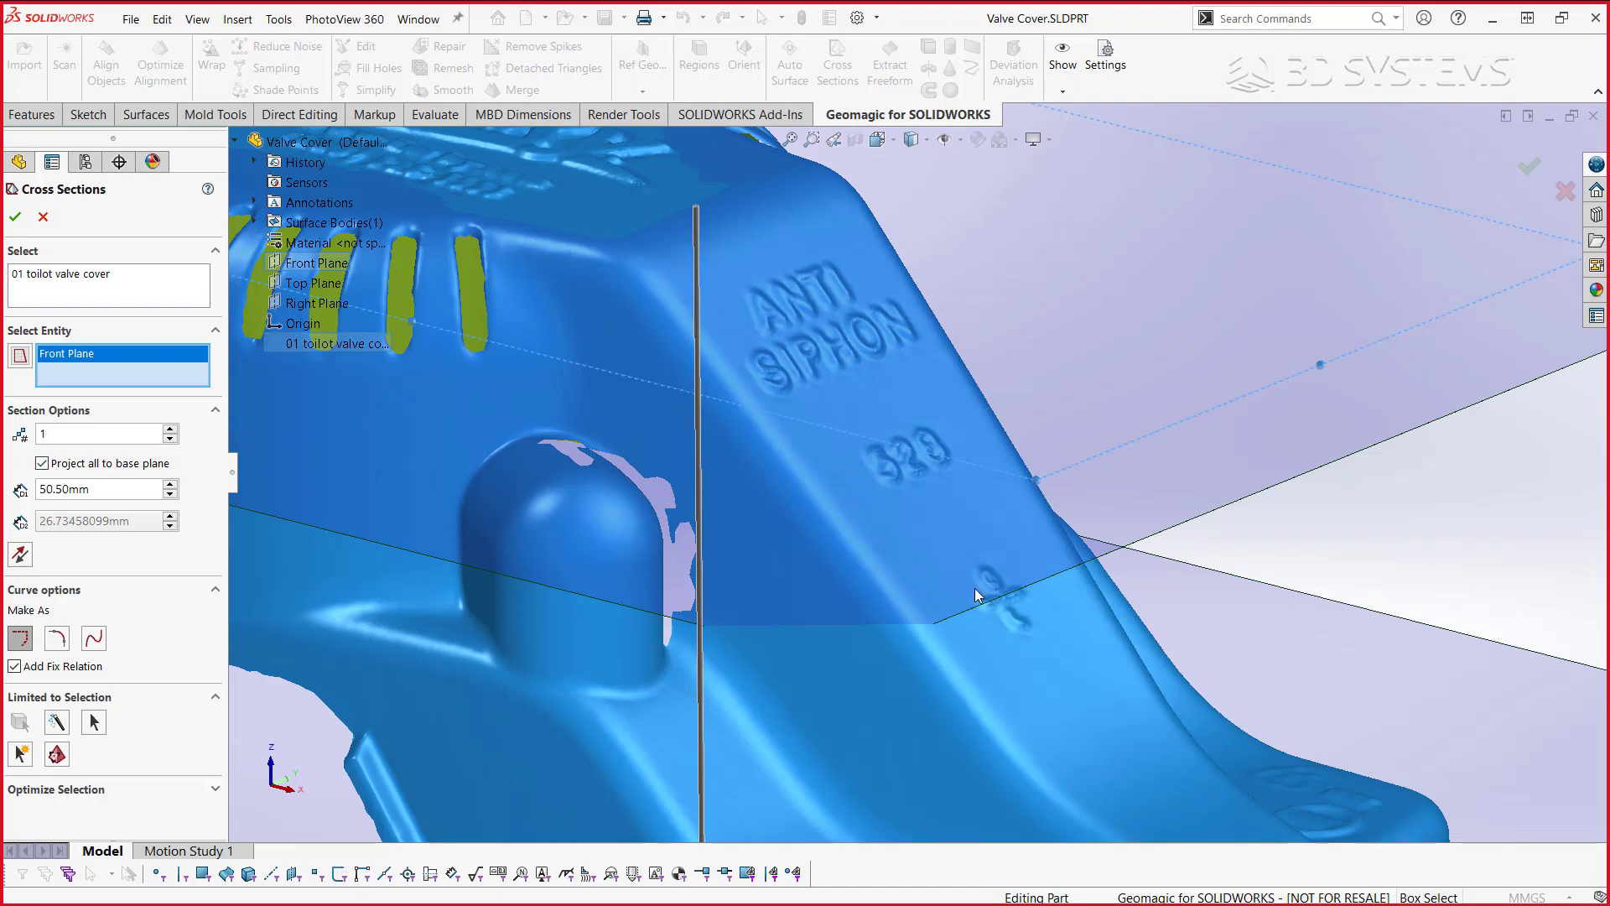
left_click(18, 641)
left_click(15, 216)
left_click(1194, 501)
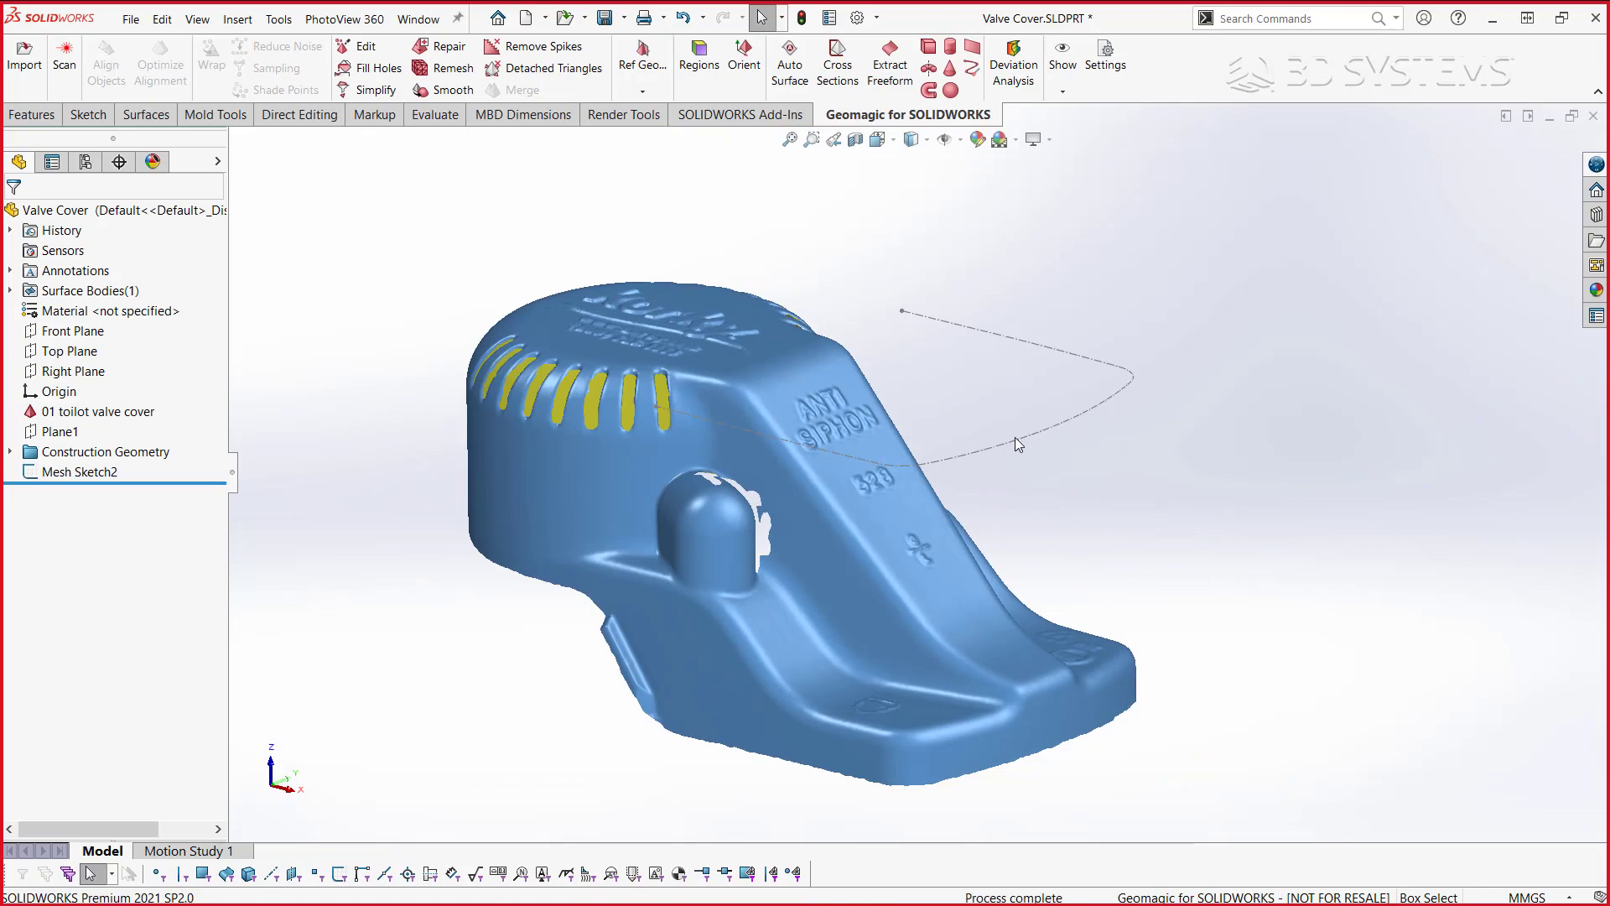
- Begin another mesh cross-section on Front Plane, pulling the plane closer
left_click(843, 65)
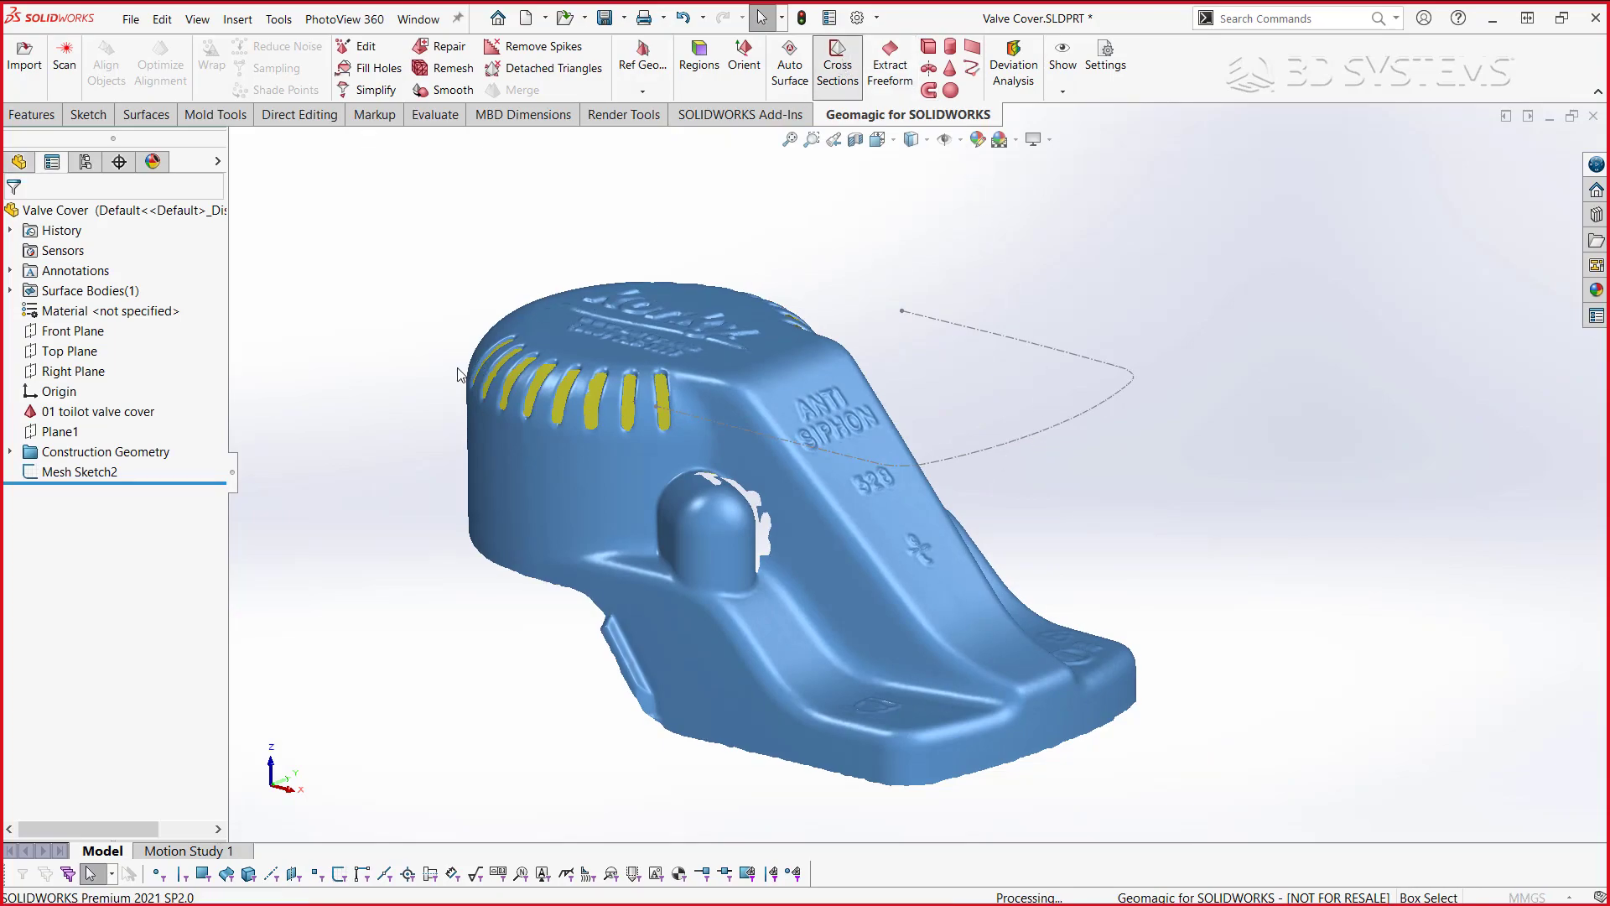
left_click(236, 141)
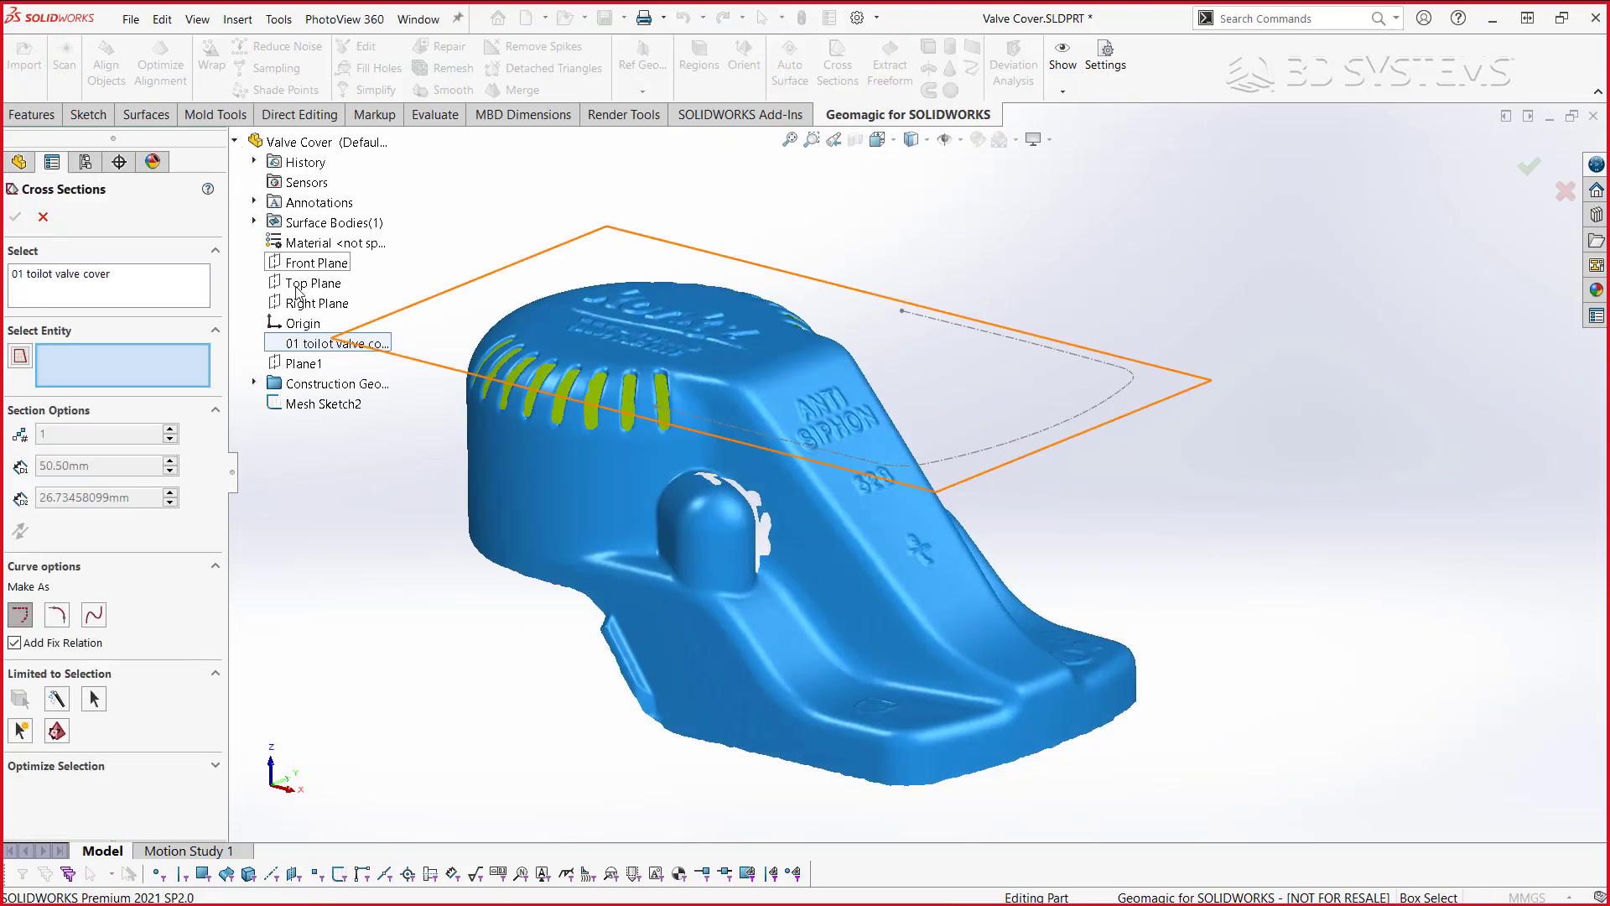
left_click(317, 262)
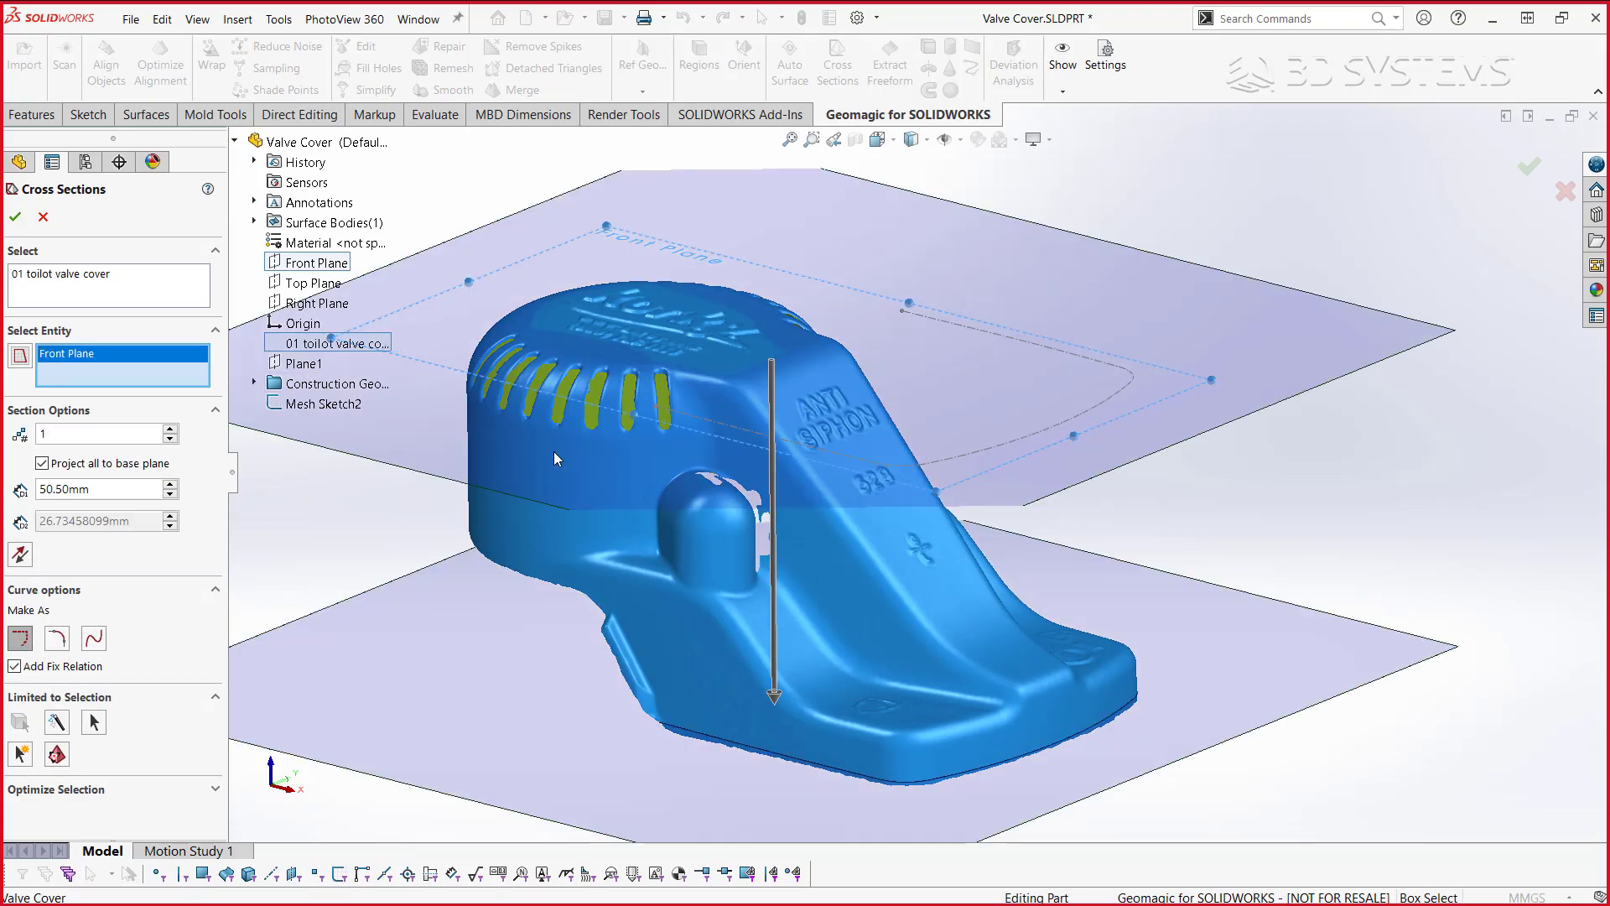
scroll(537, 503, "down", 3)
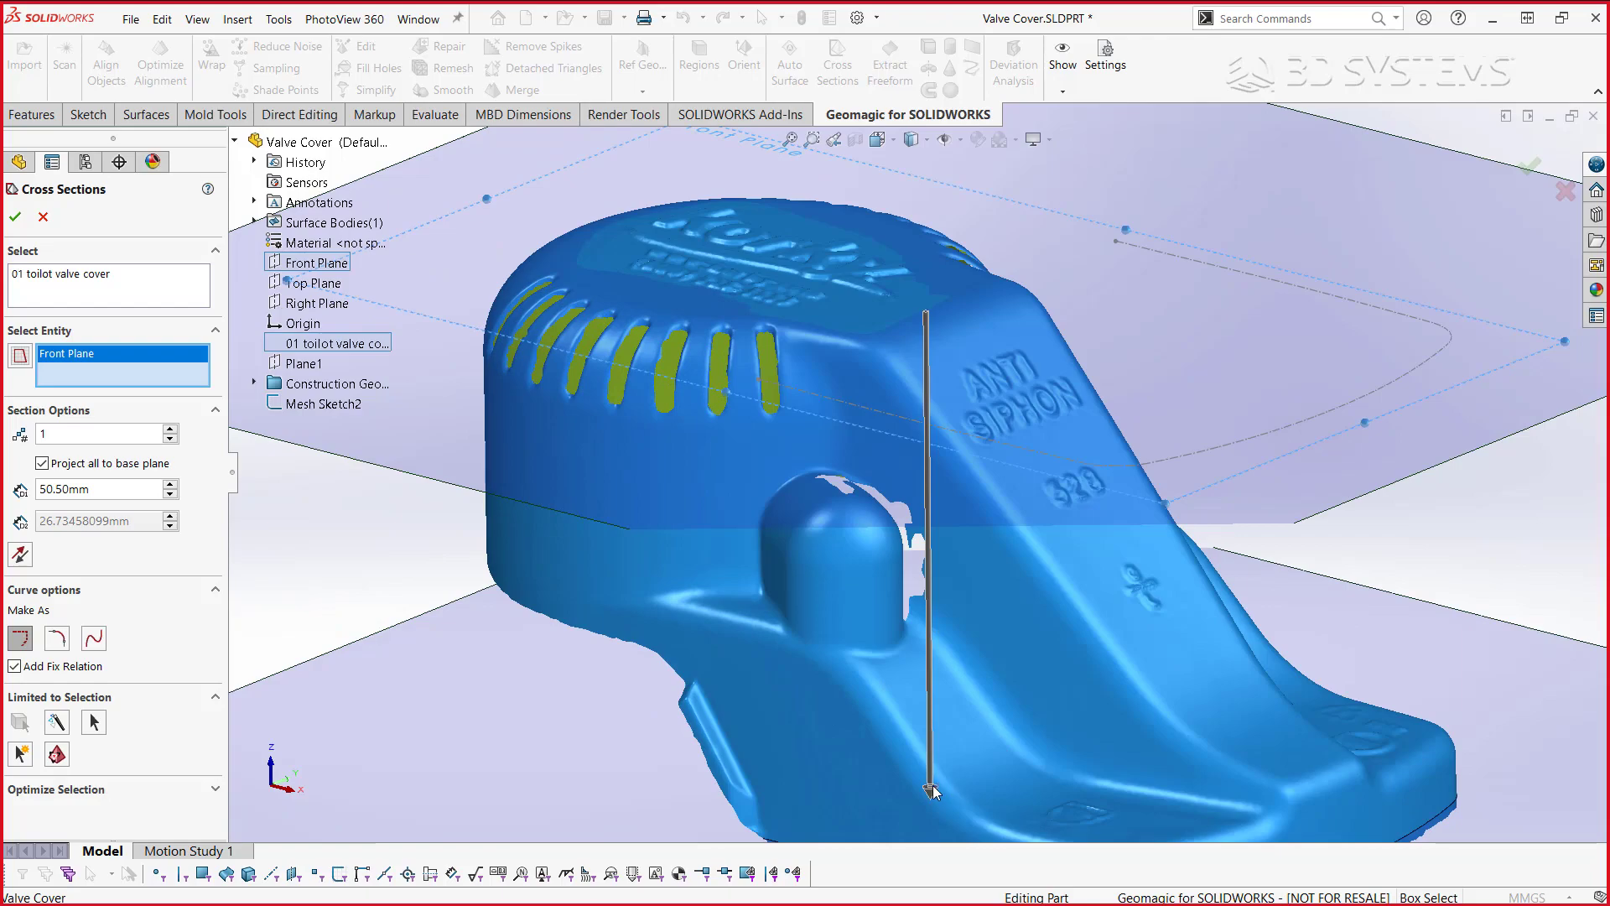
left_click_drag(931, 793, 930, 701)
- Set the section distance to 32.50mm and accept the cross-section
left_click(114, 495)
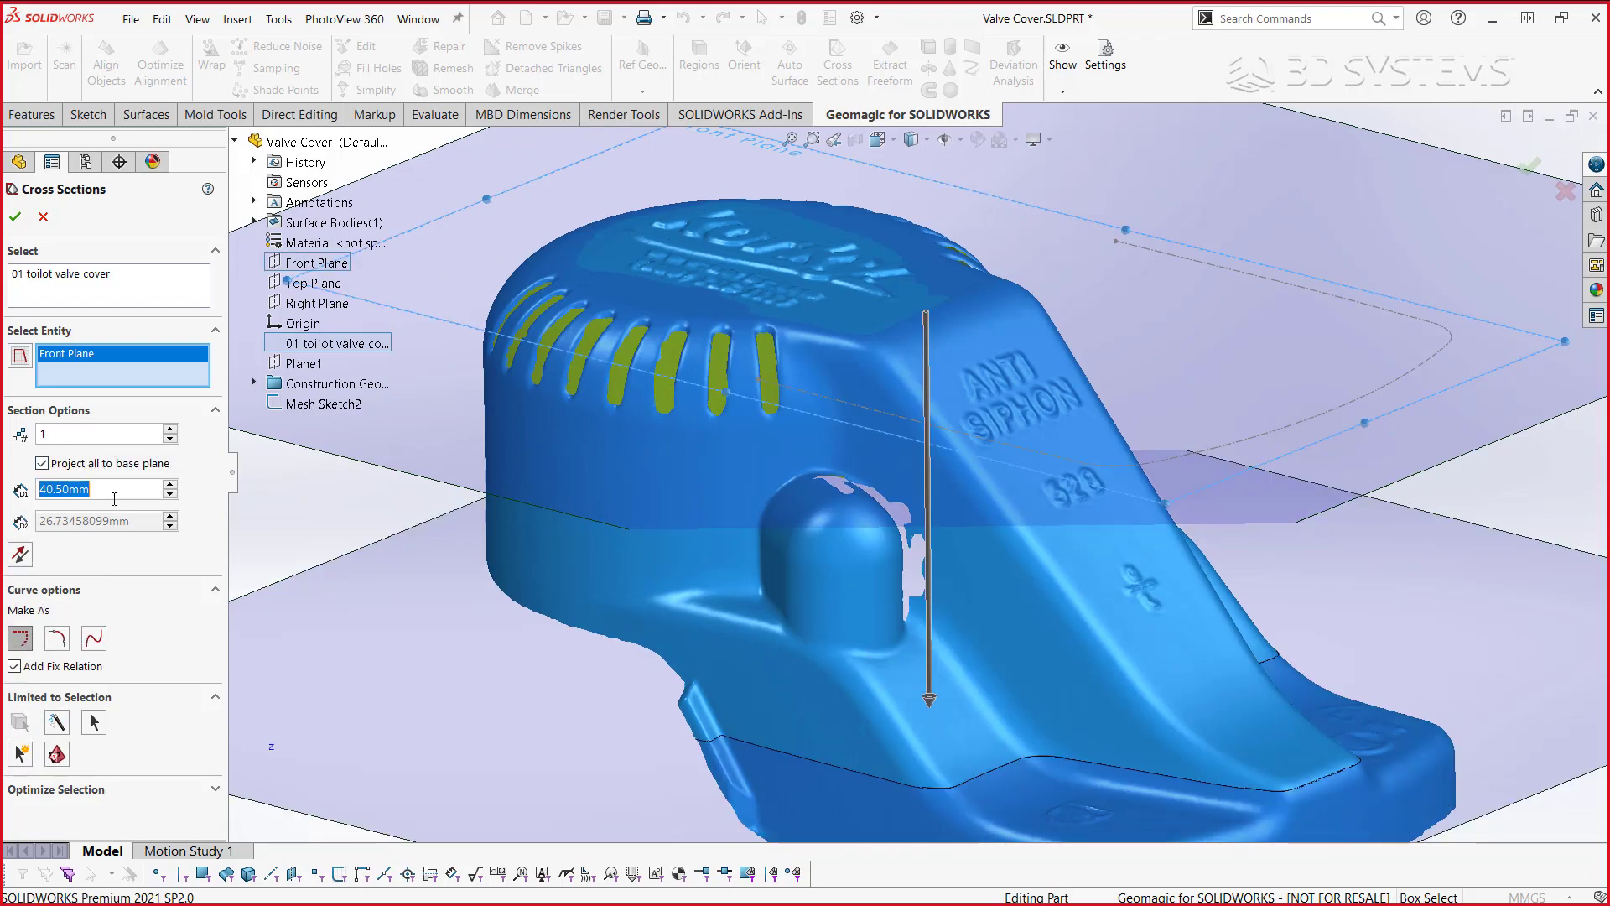
type("32.")
key("Return")
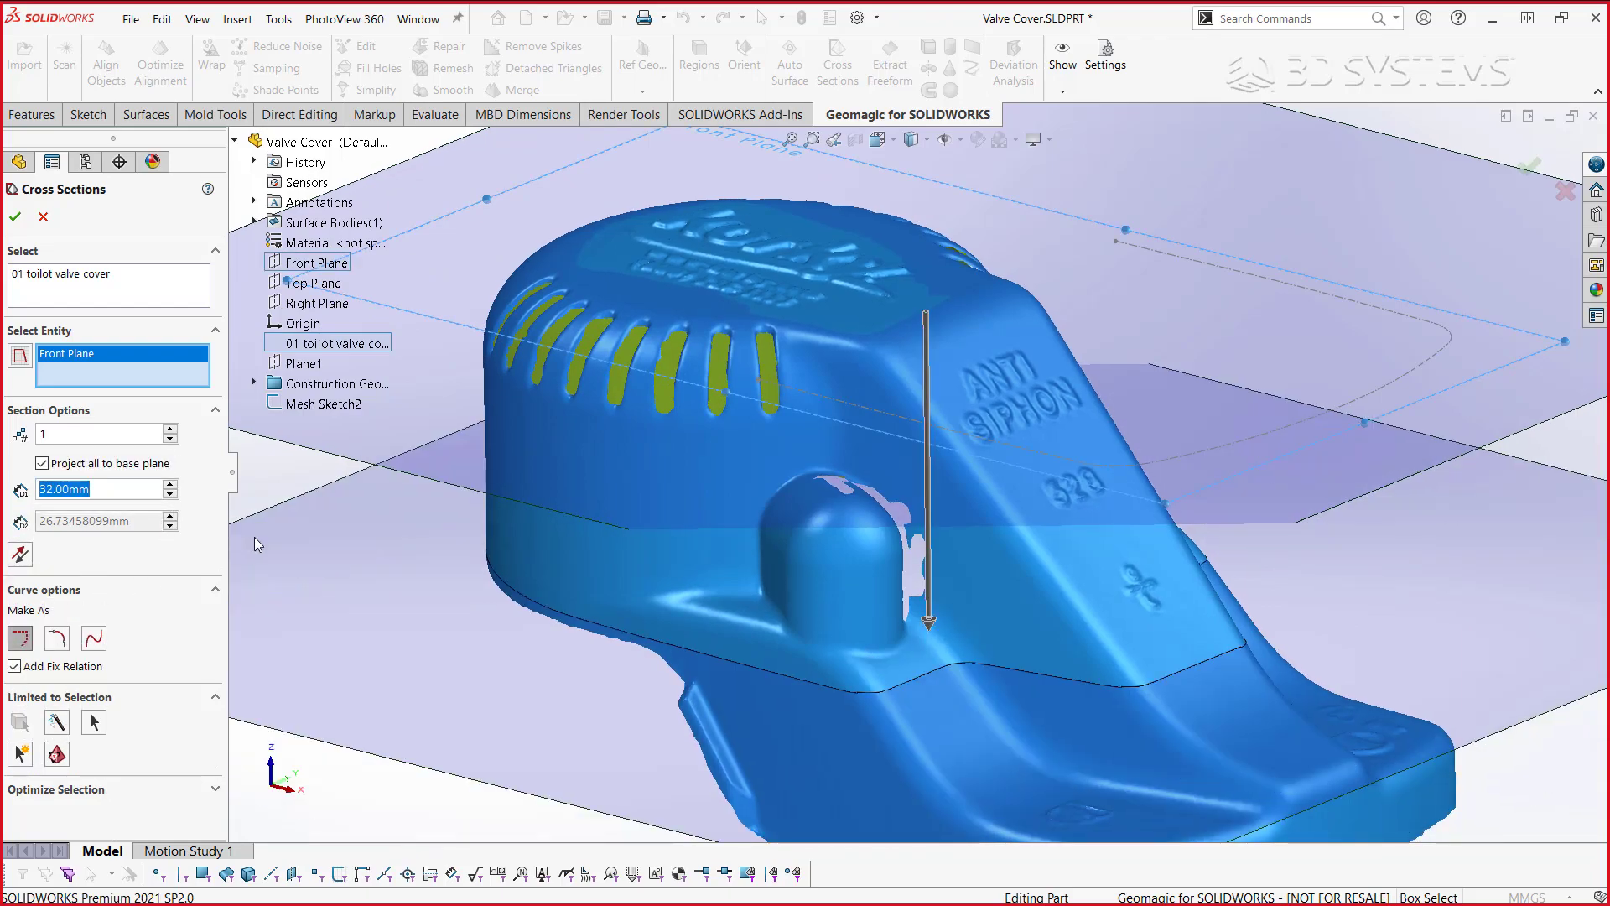
middle_click_drag(556, 618, 144, 497)
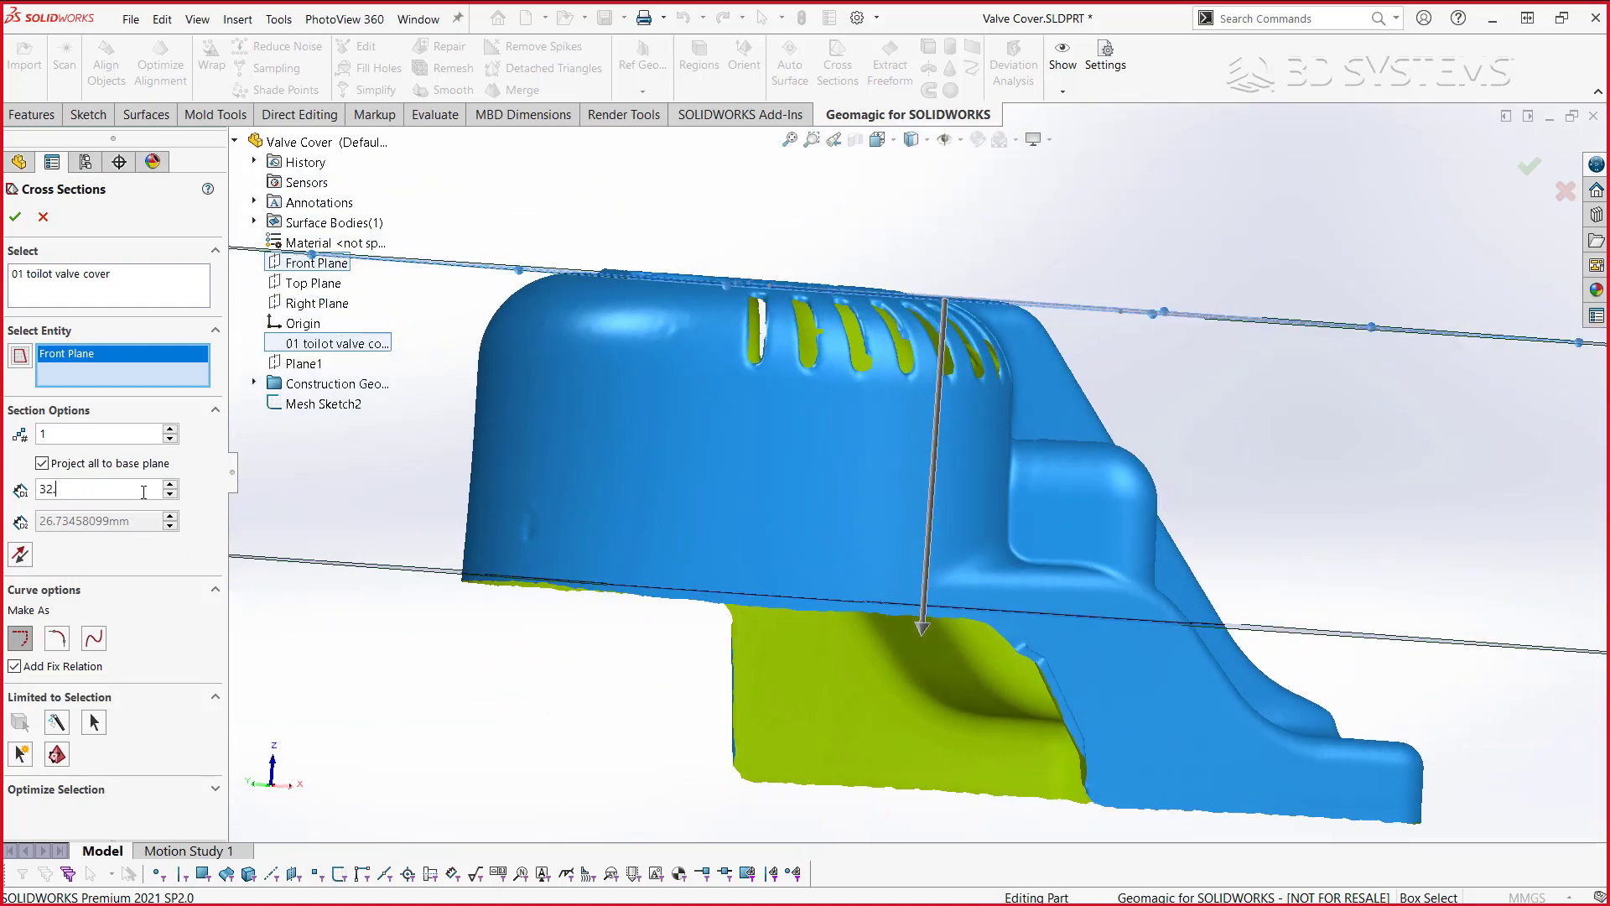
type("5")
key("Return")
middle_click_drag(622, 567, 837, 671)
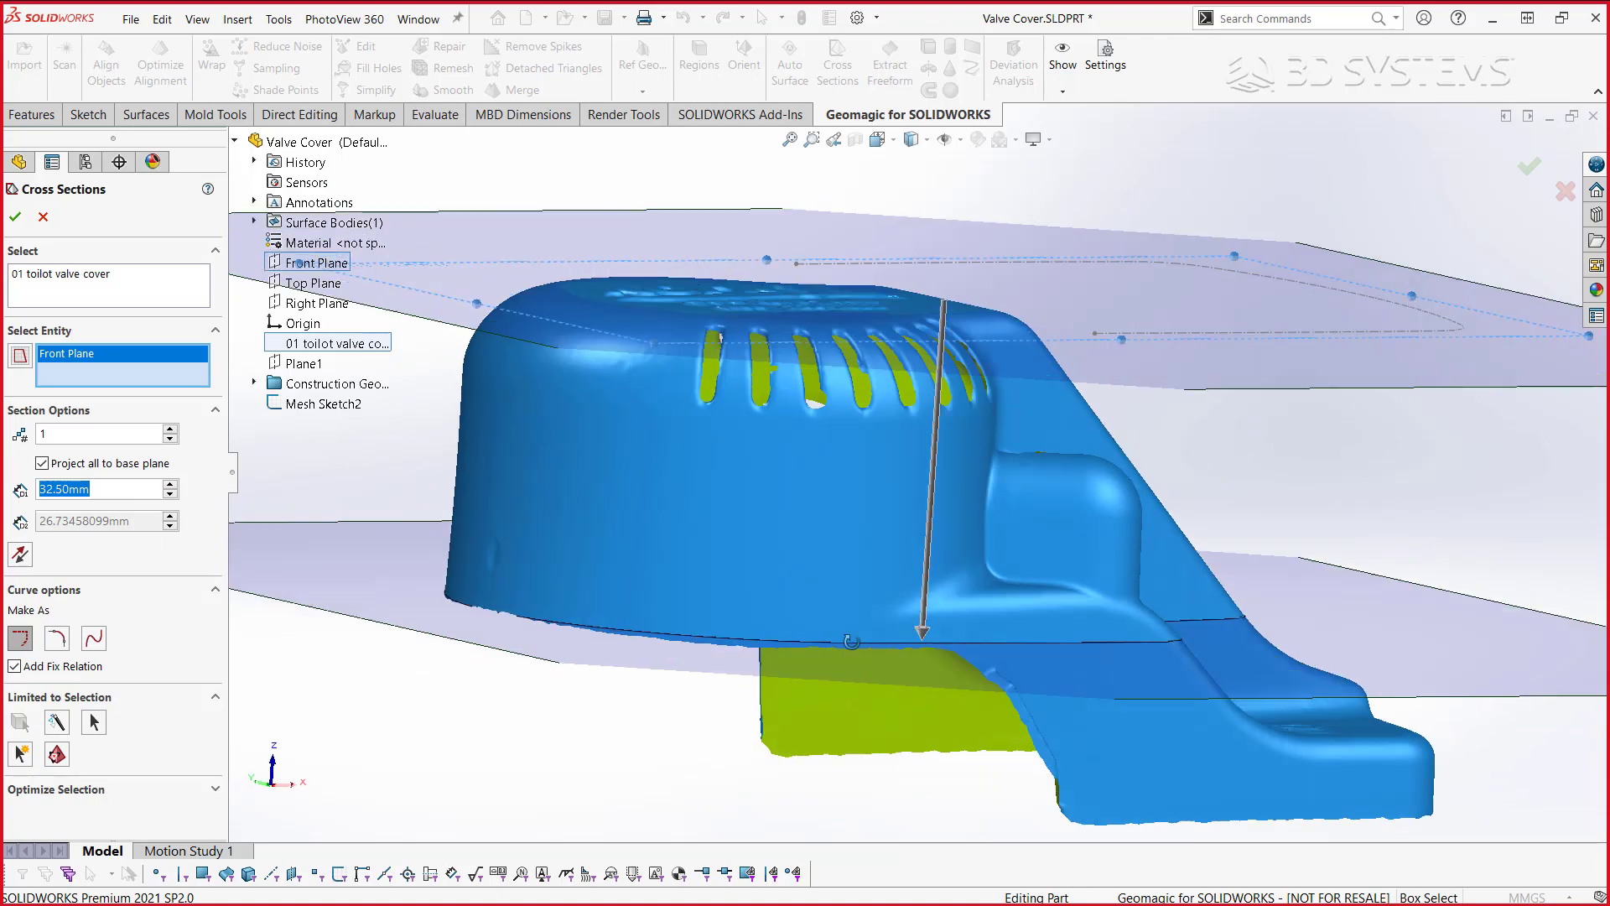
left_click(15, 216)
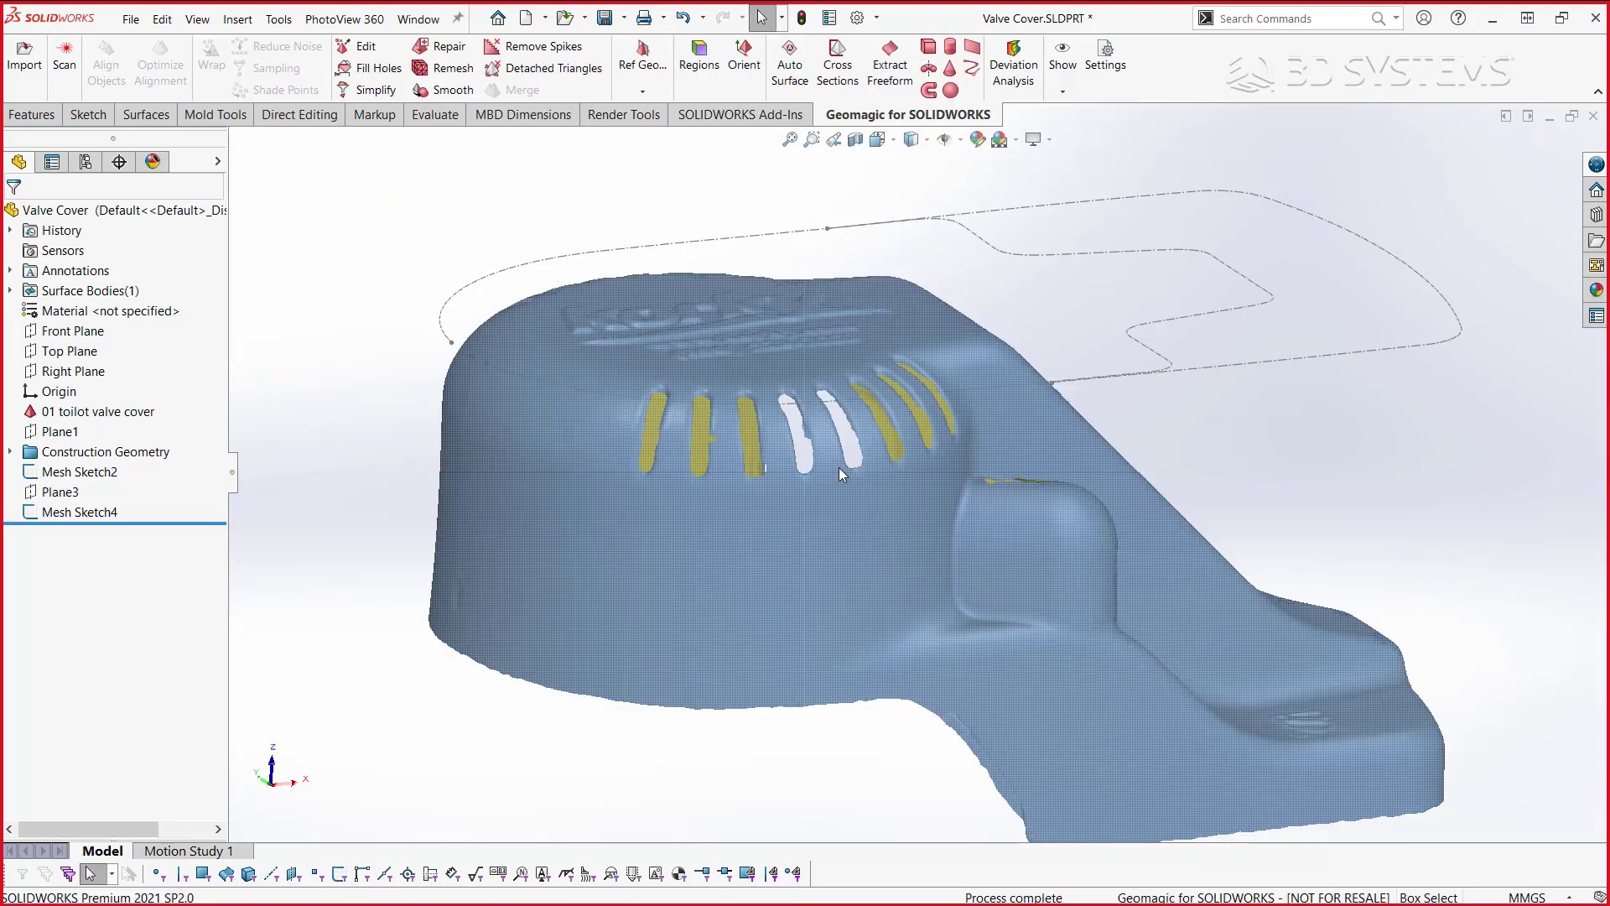
- Hide the '01 toilot valve cover' body via the Display Pane's Surface Bodies list
middle_click_drag(839, 467, 893, 404)
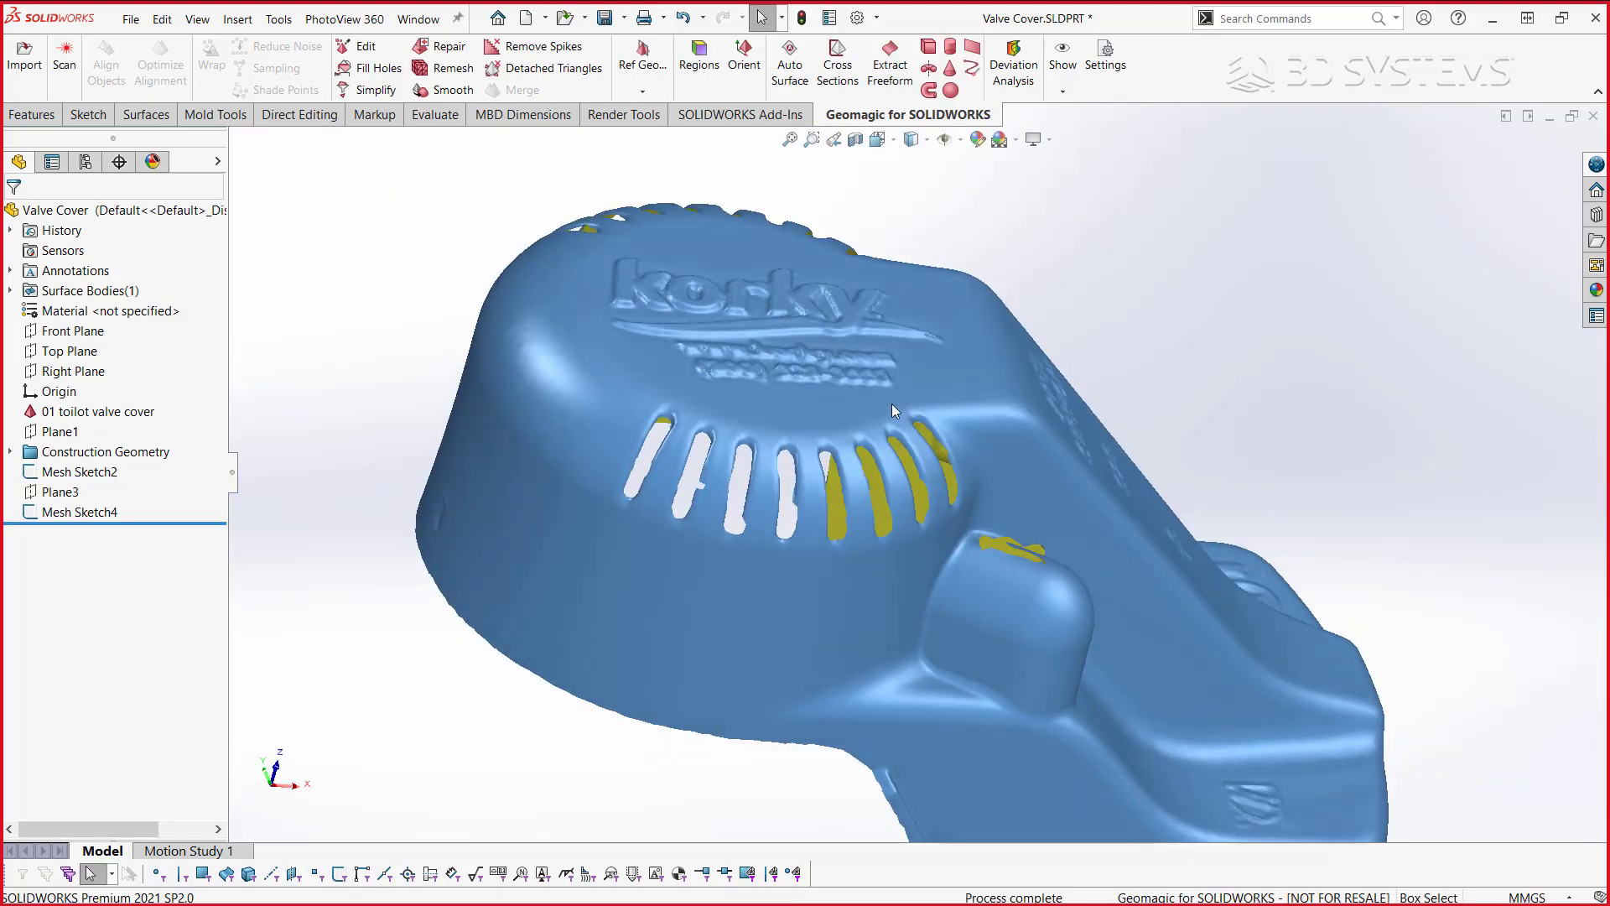
key("ctrl+1")
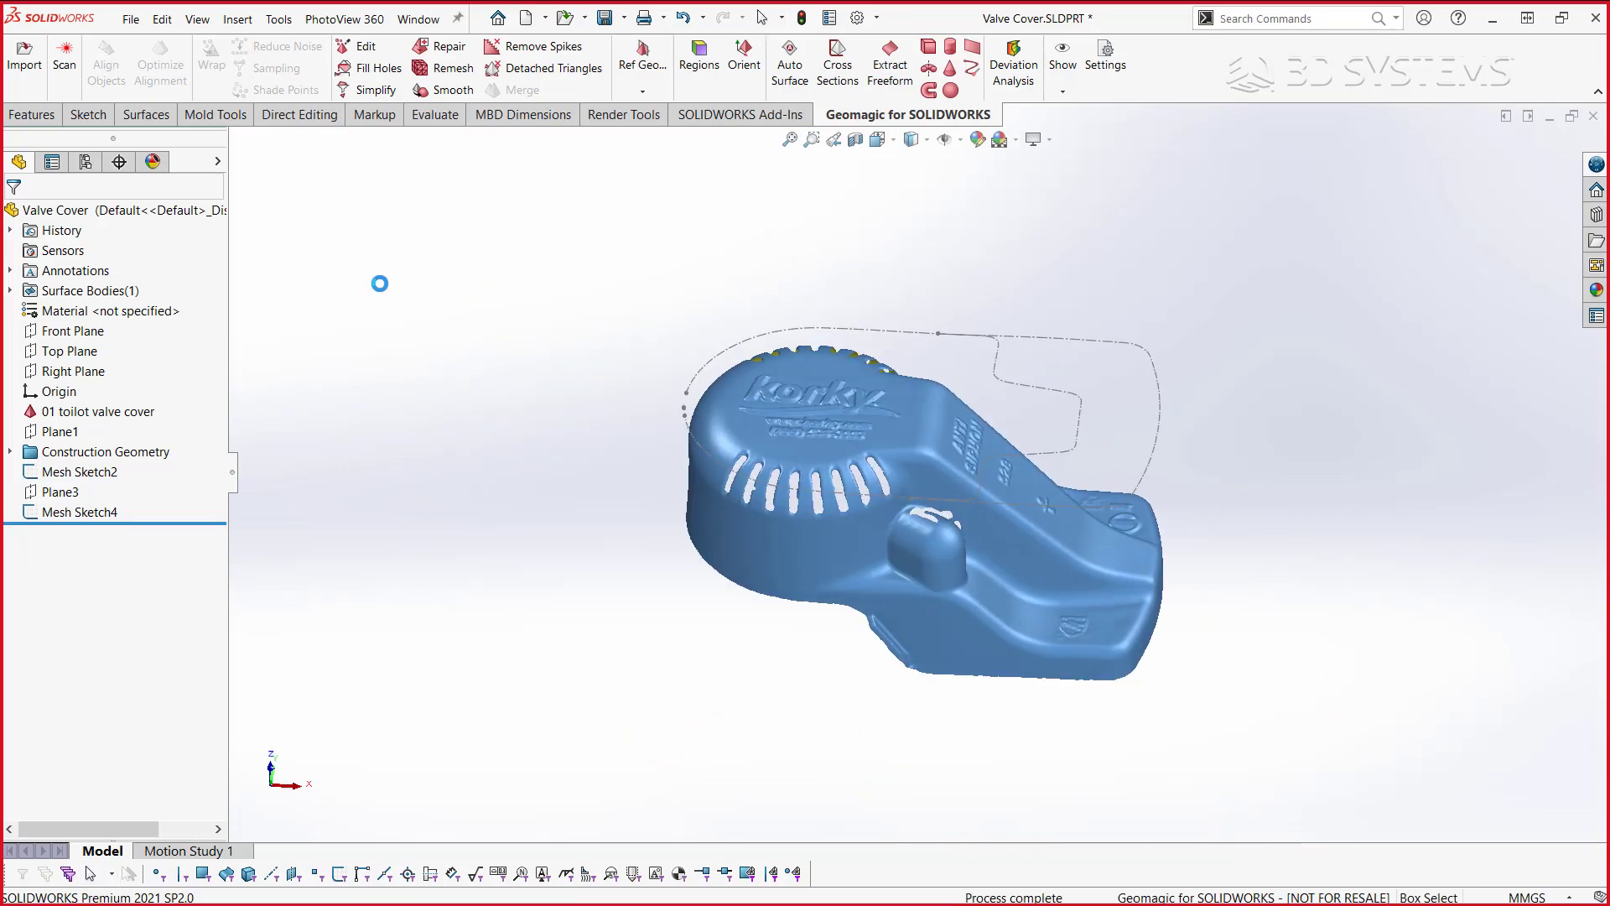
left_click(219, 162)
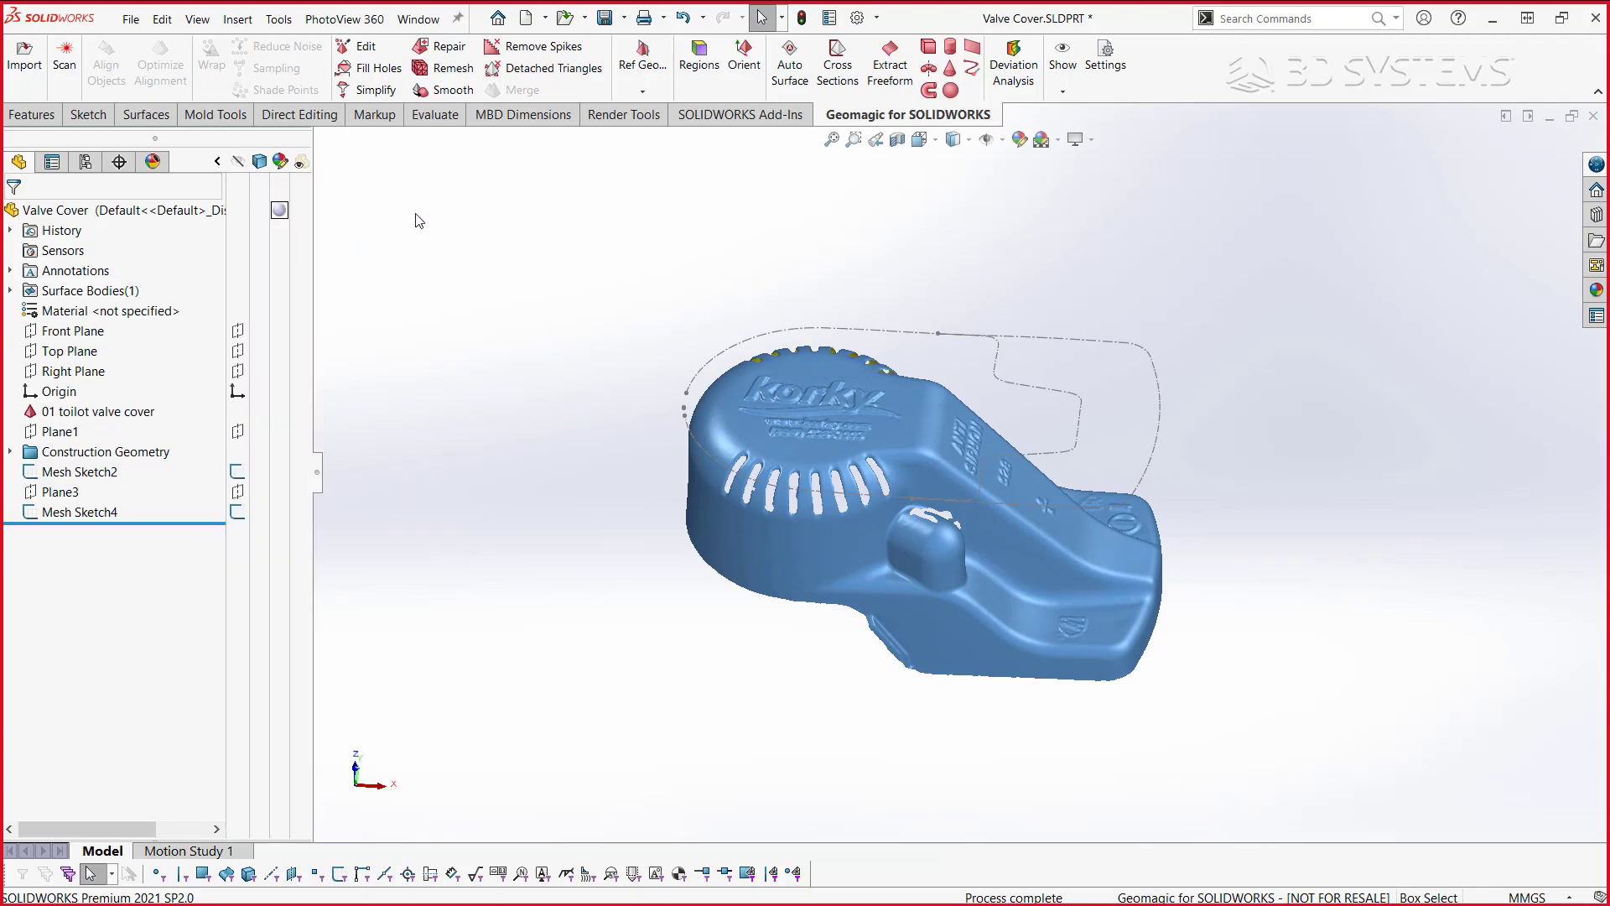
left_click(10, 291)
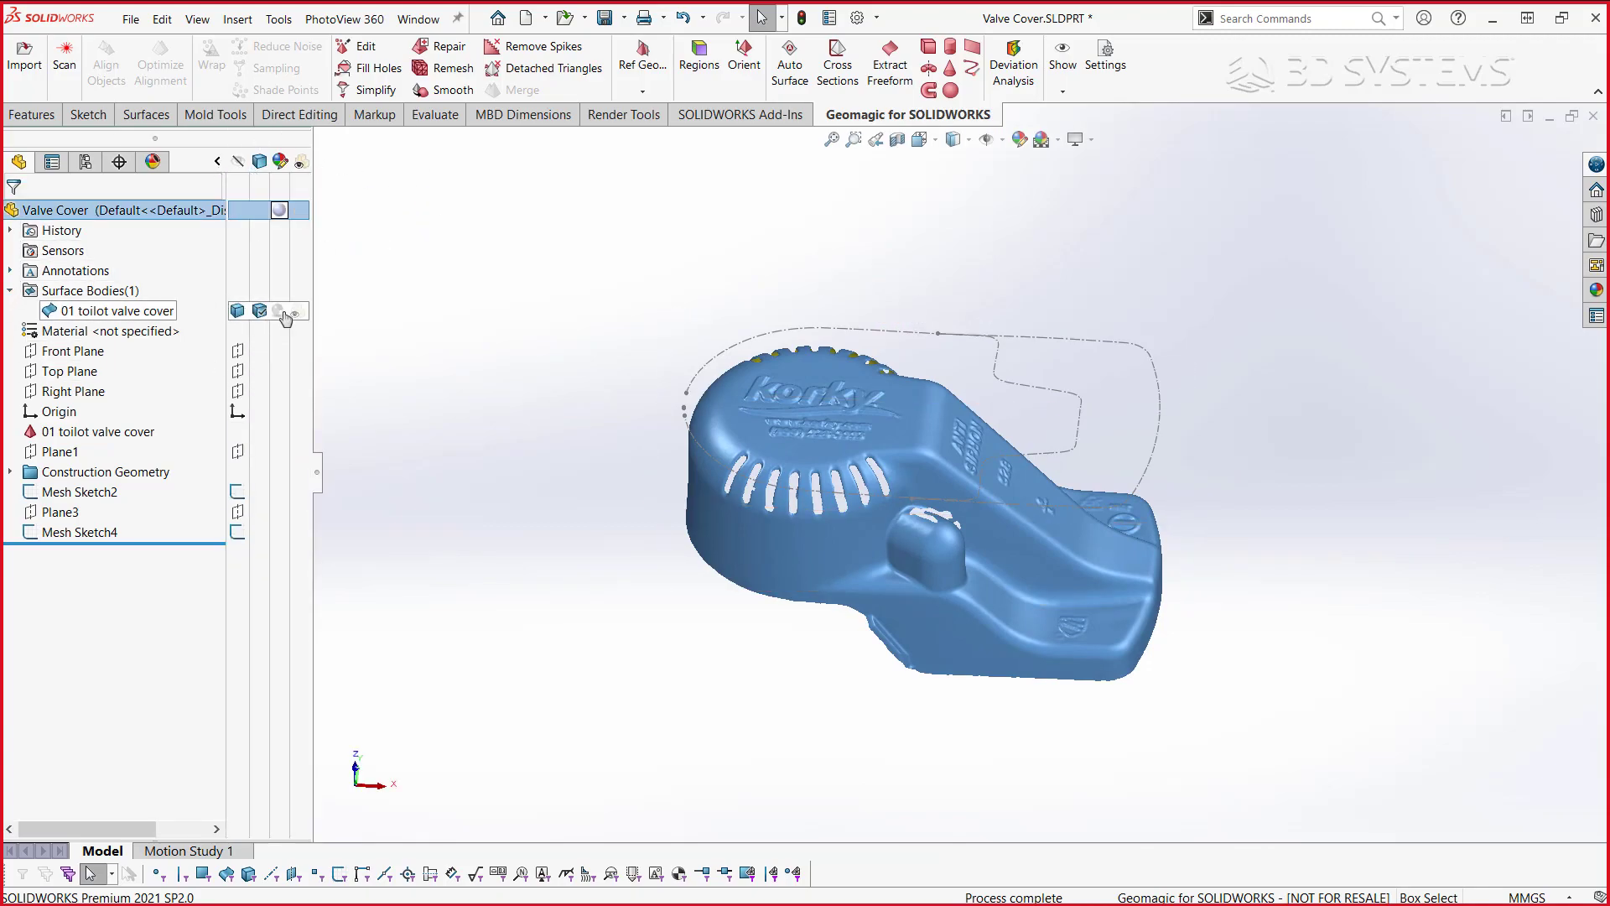
left_click(238, 312)
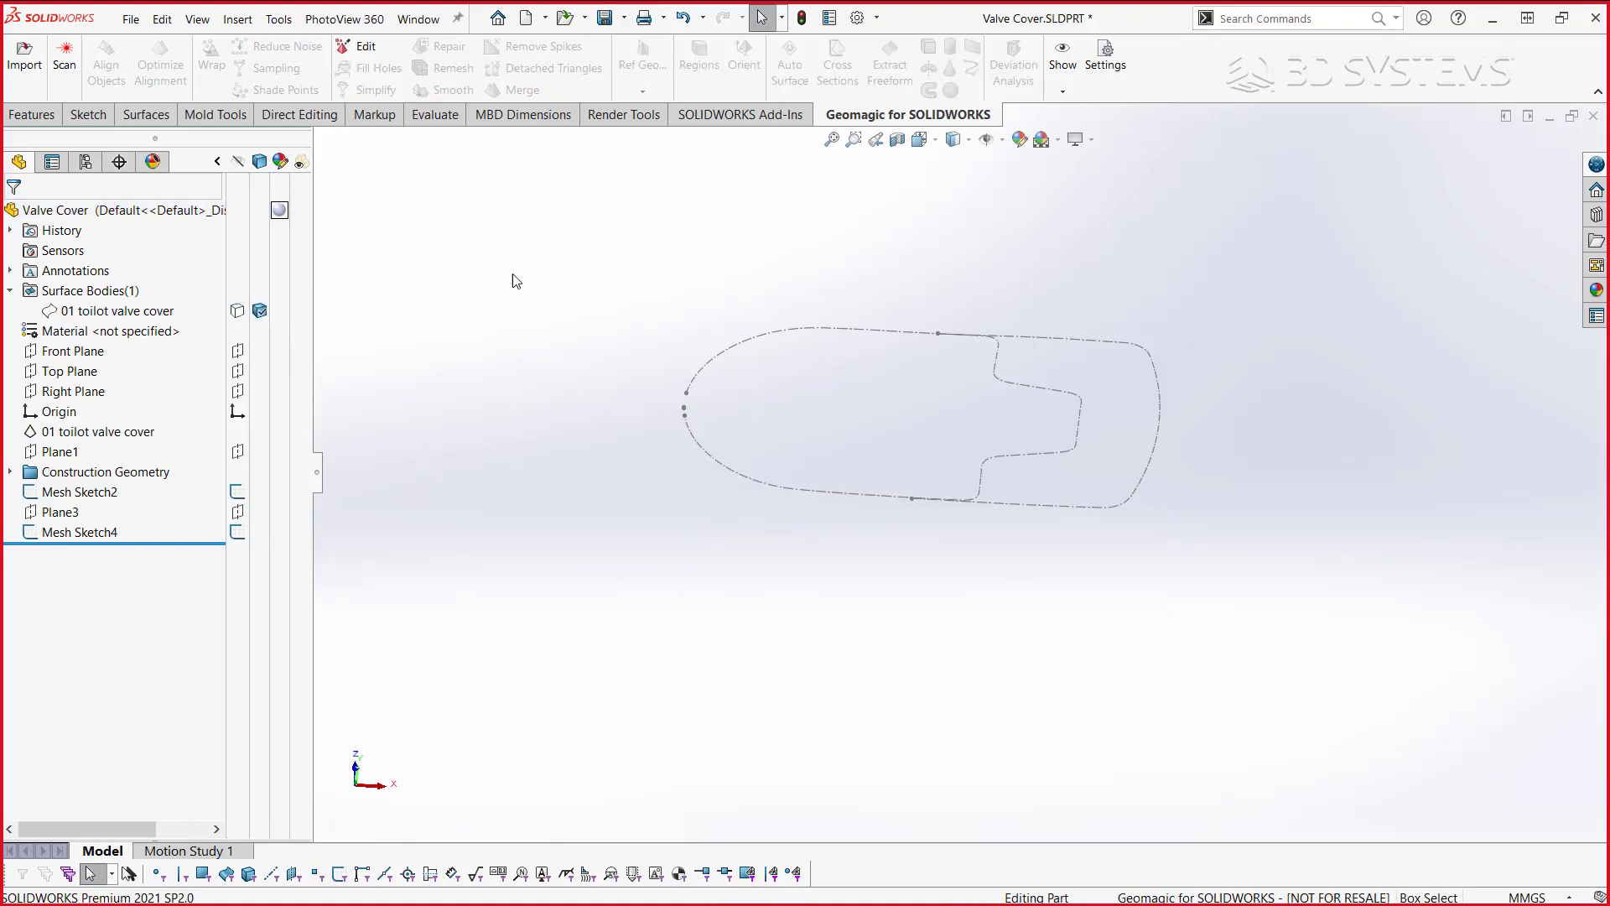
- Sketch on Front Plane a circle of about 27.99mm radius centred on the origin
left_click(89, 352)
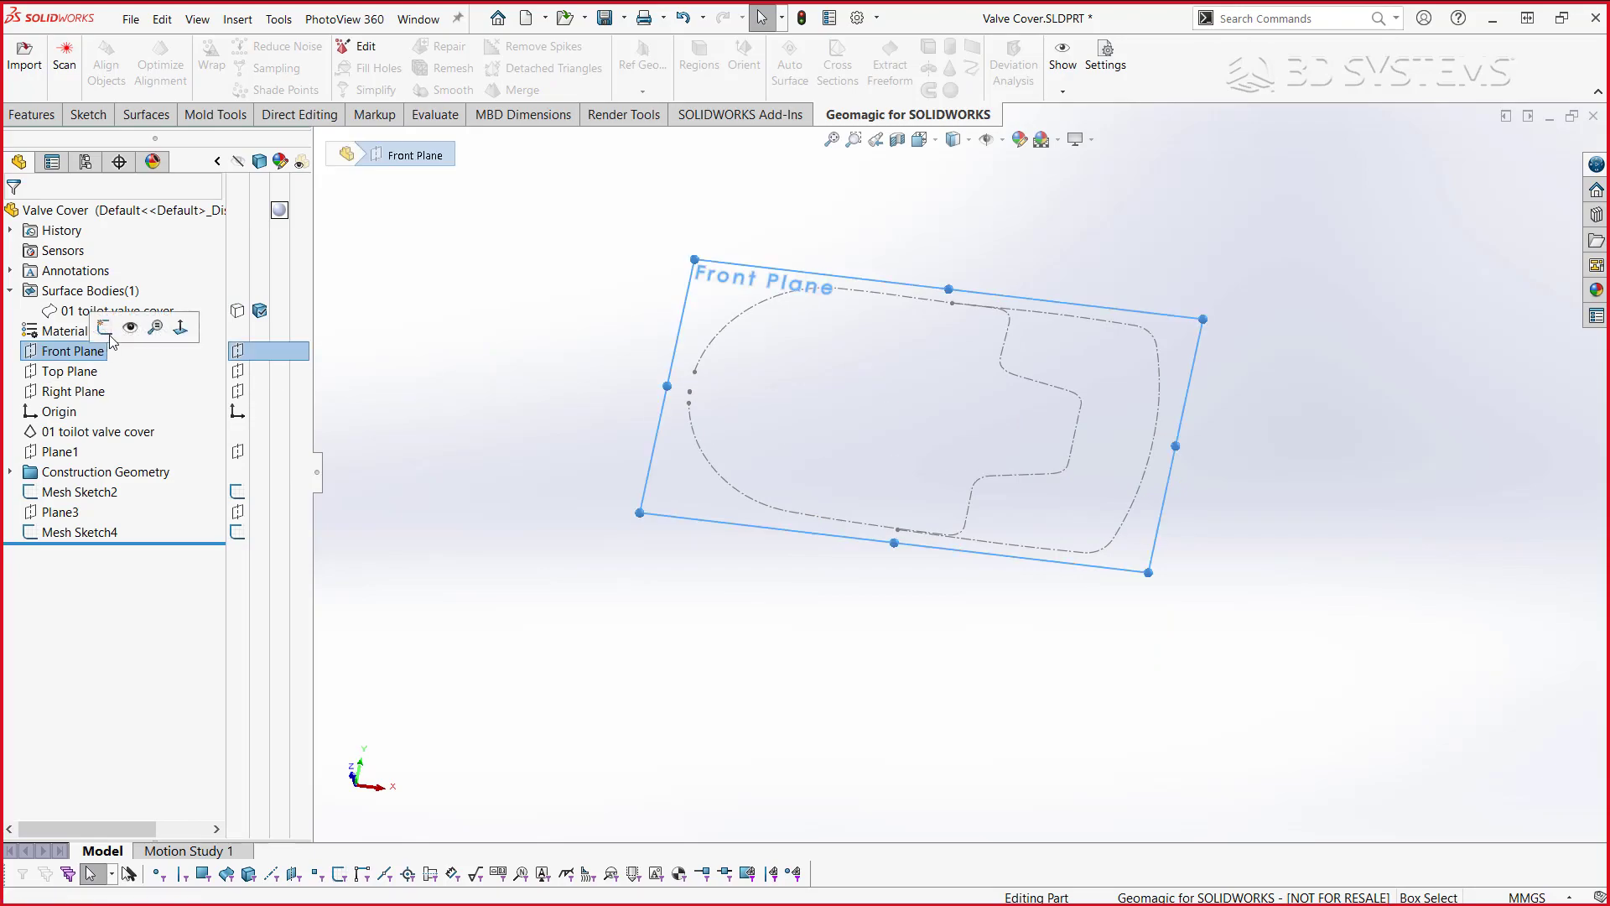
left_click(104, 329)
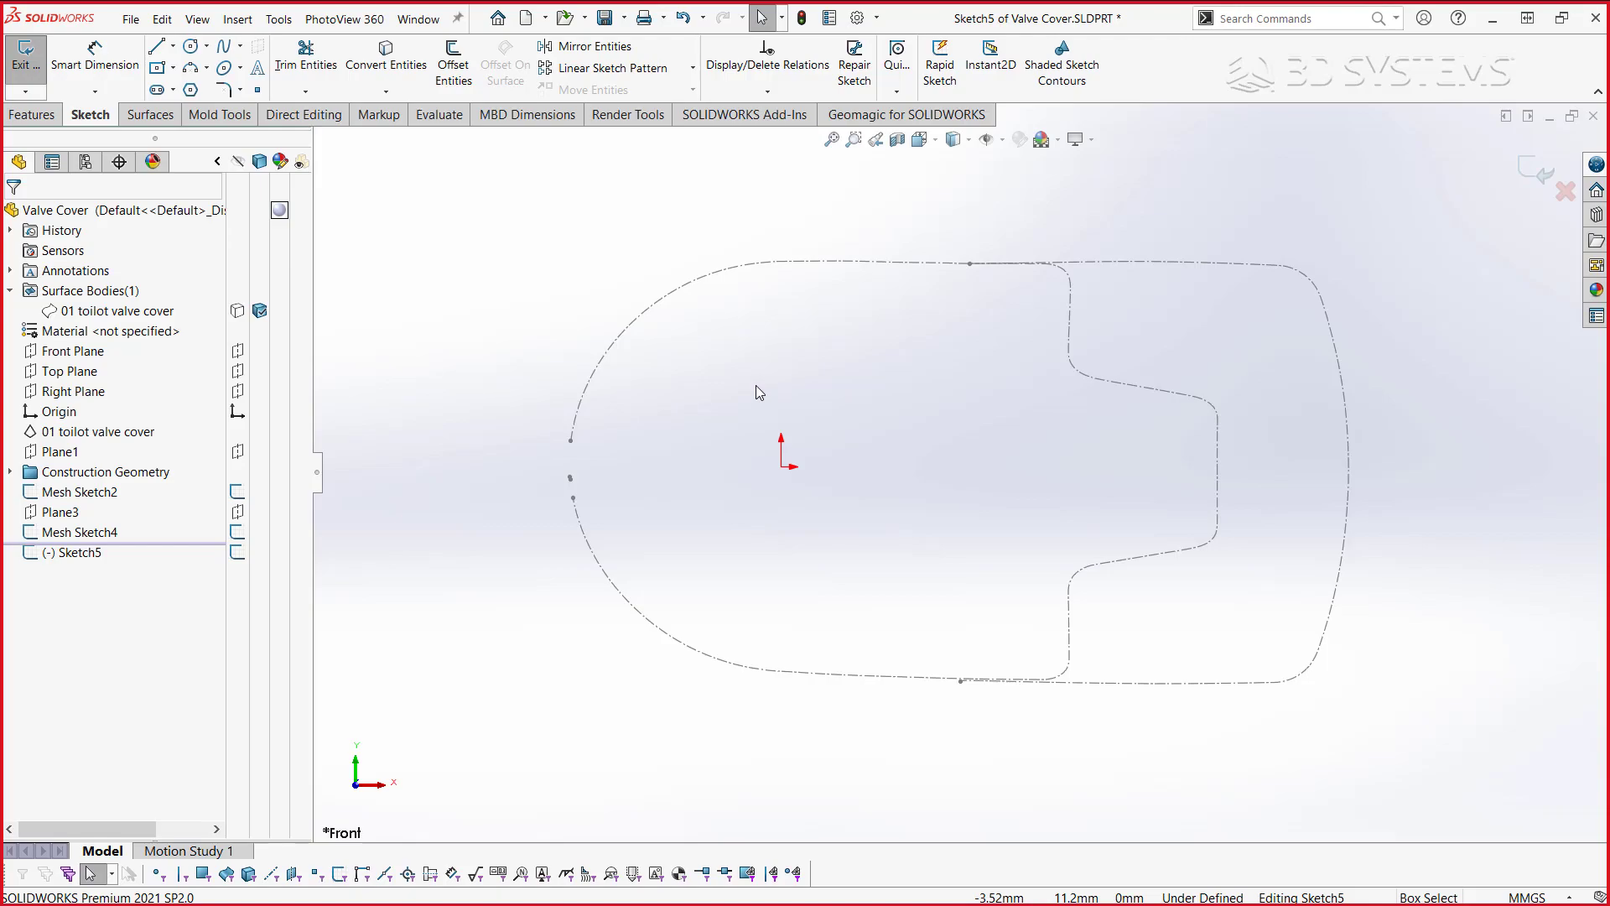
right_click_drag(778, 394, 896, 398)
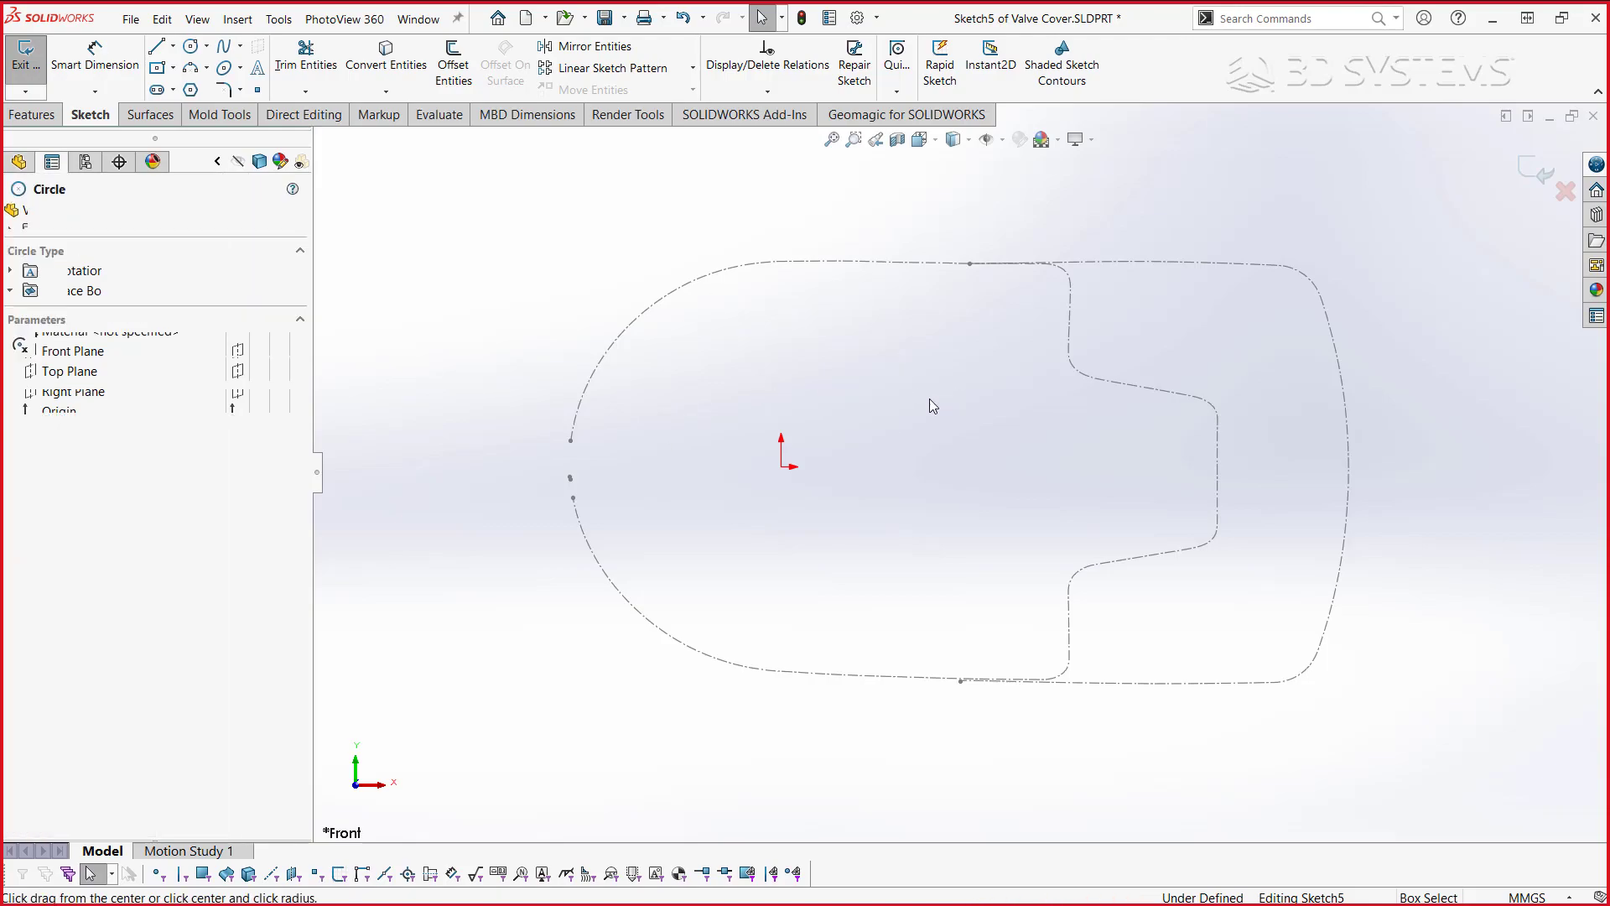
left_click(781, 467)
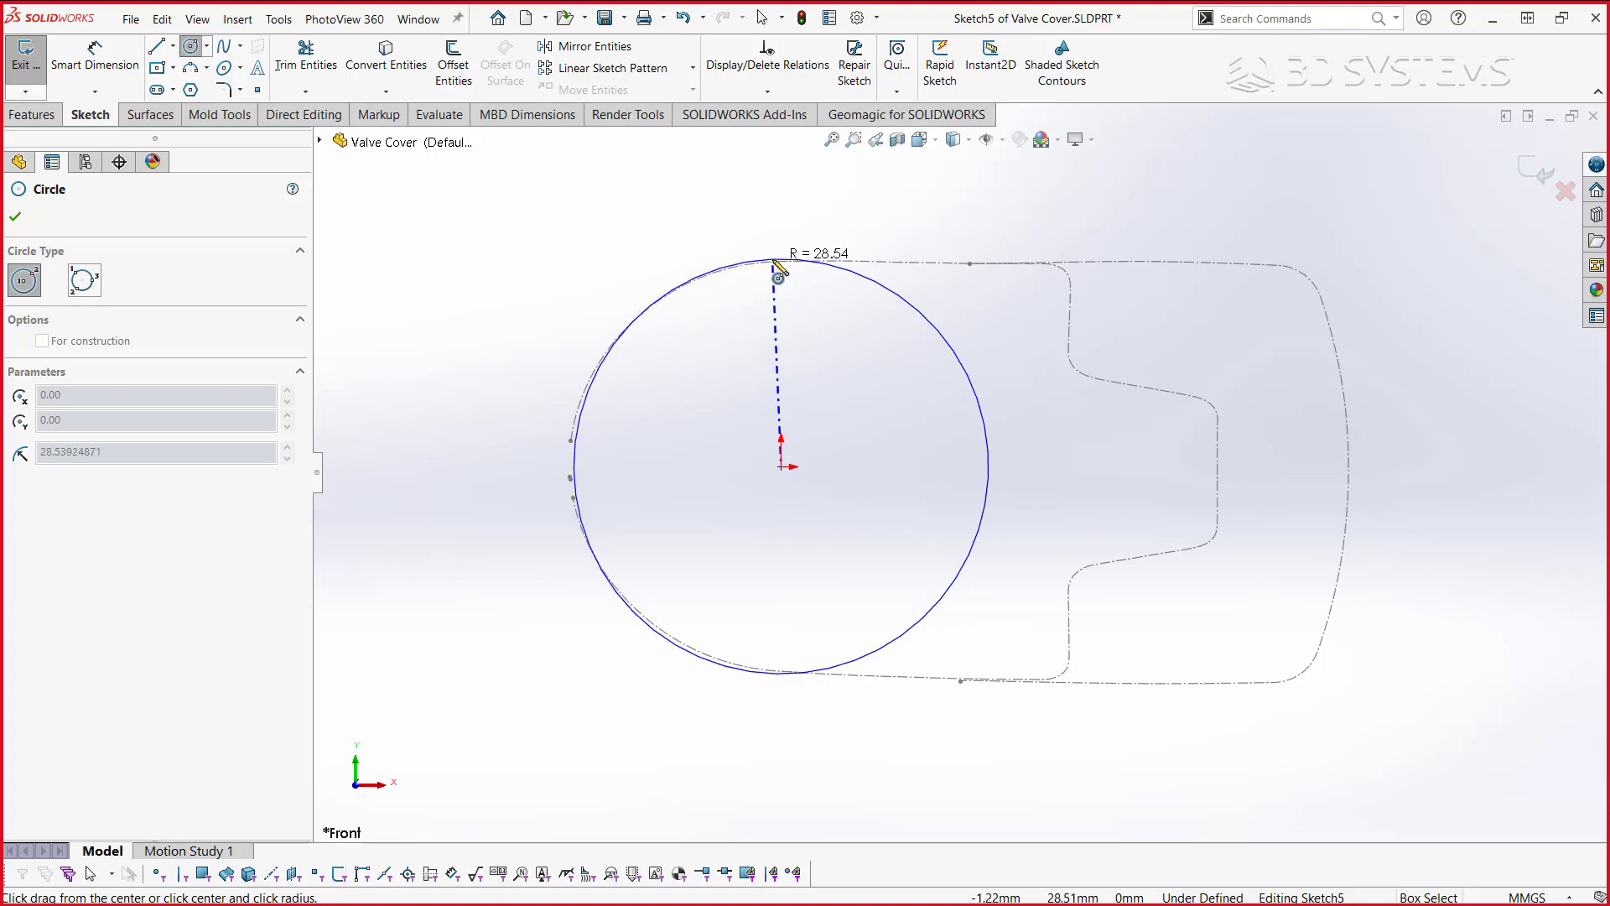
left_click(775, 274)
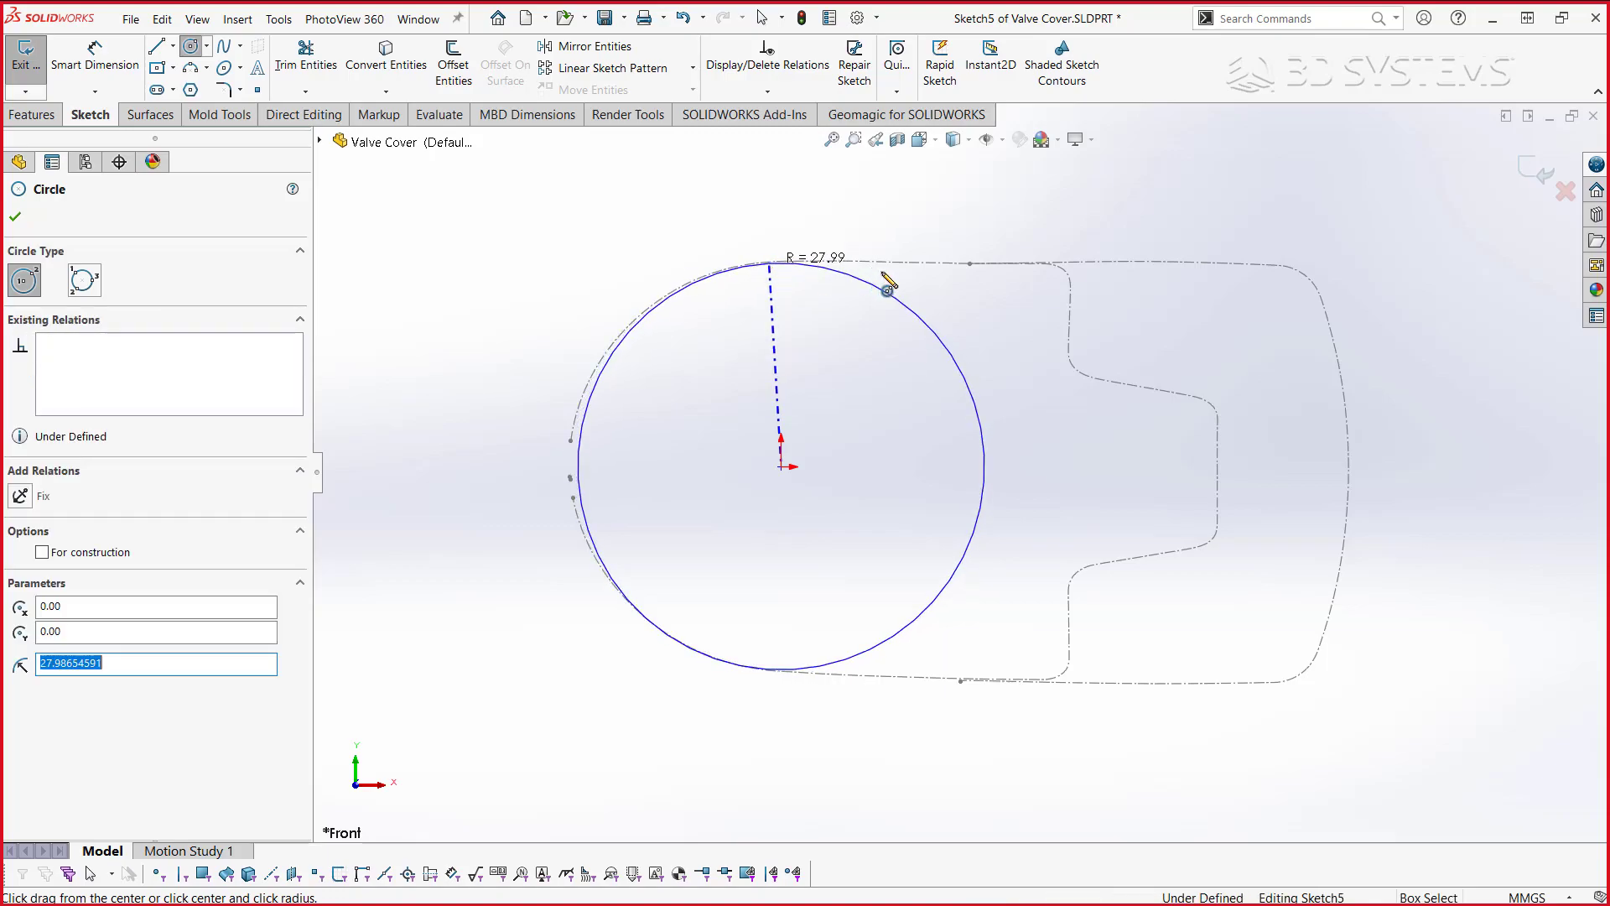
right_click_drag(889, 280, 806, 270)
left_click(781, 262)
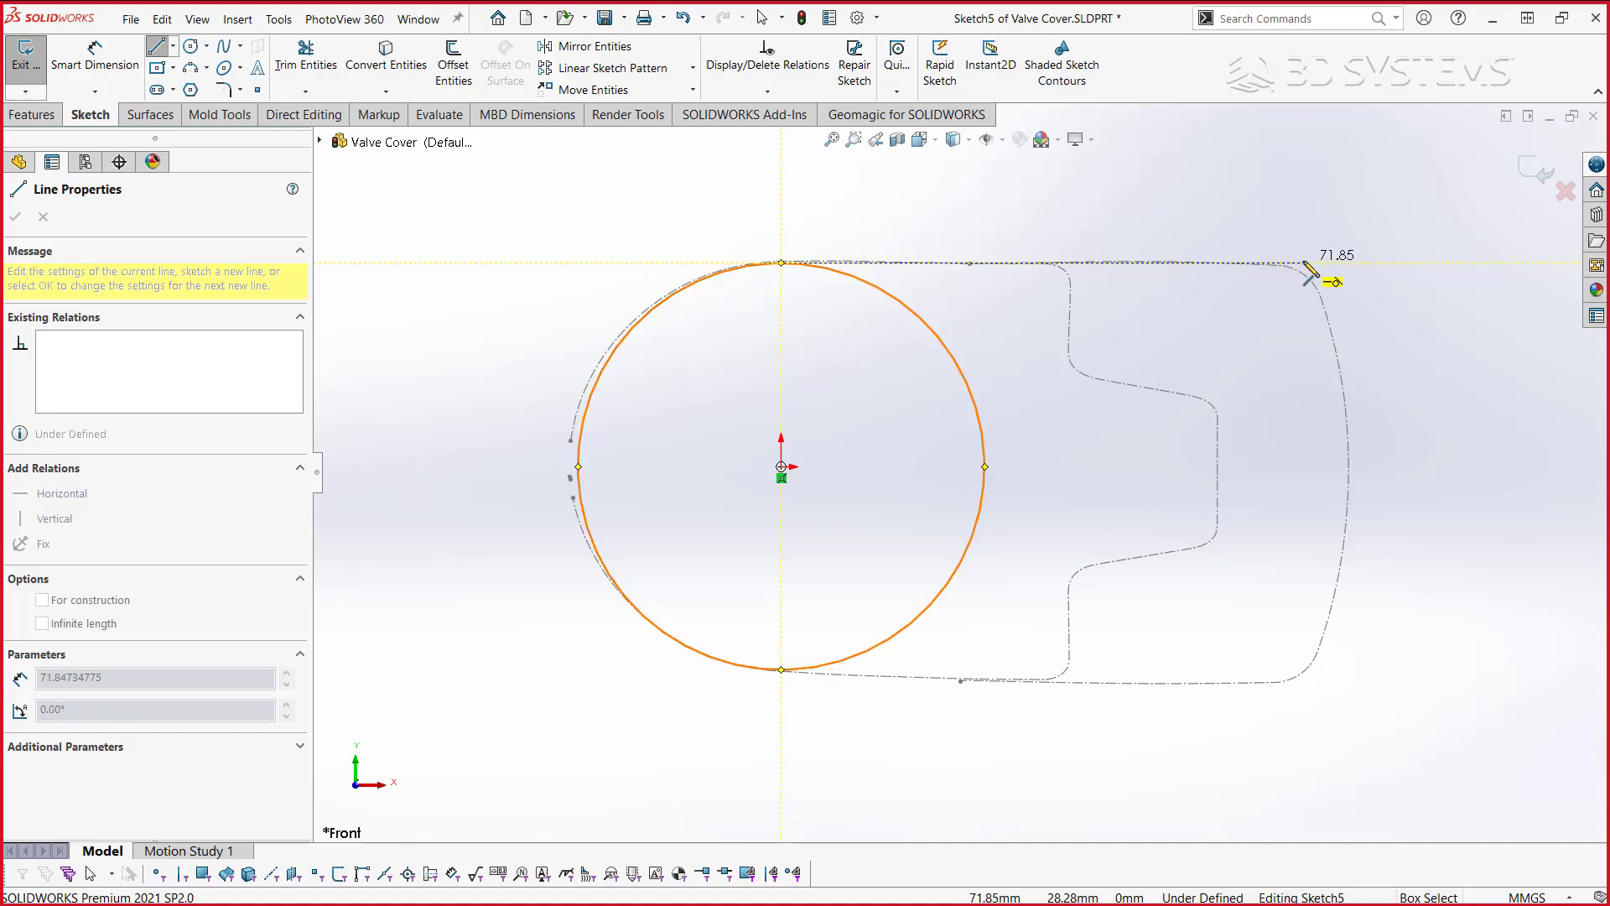
- Draw lines from the circle's top and bottom to the outline's right end
left_click(1305, 263)
key("Escape")
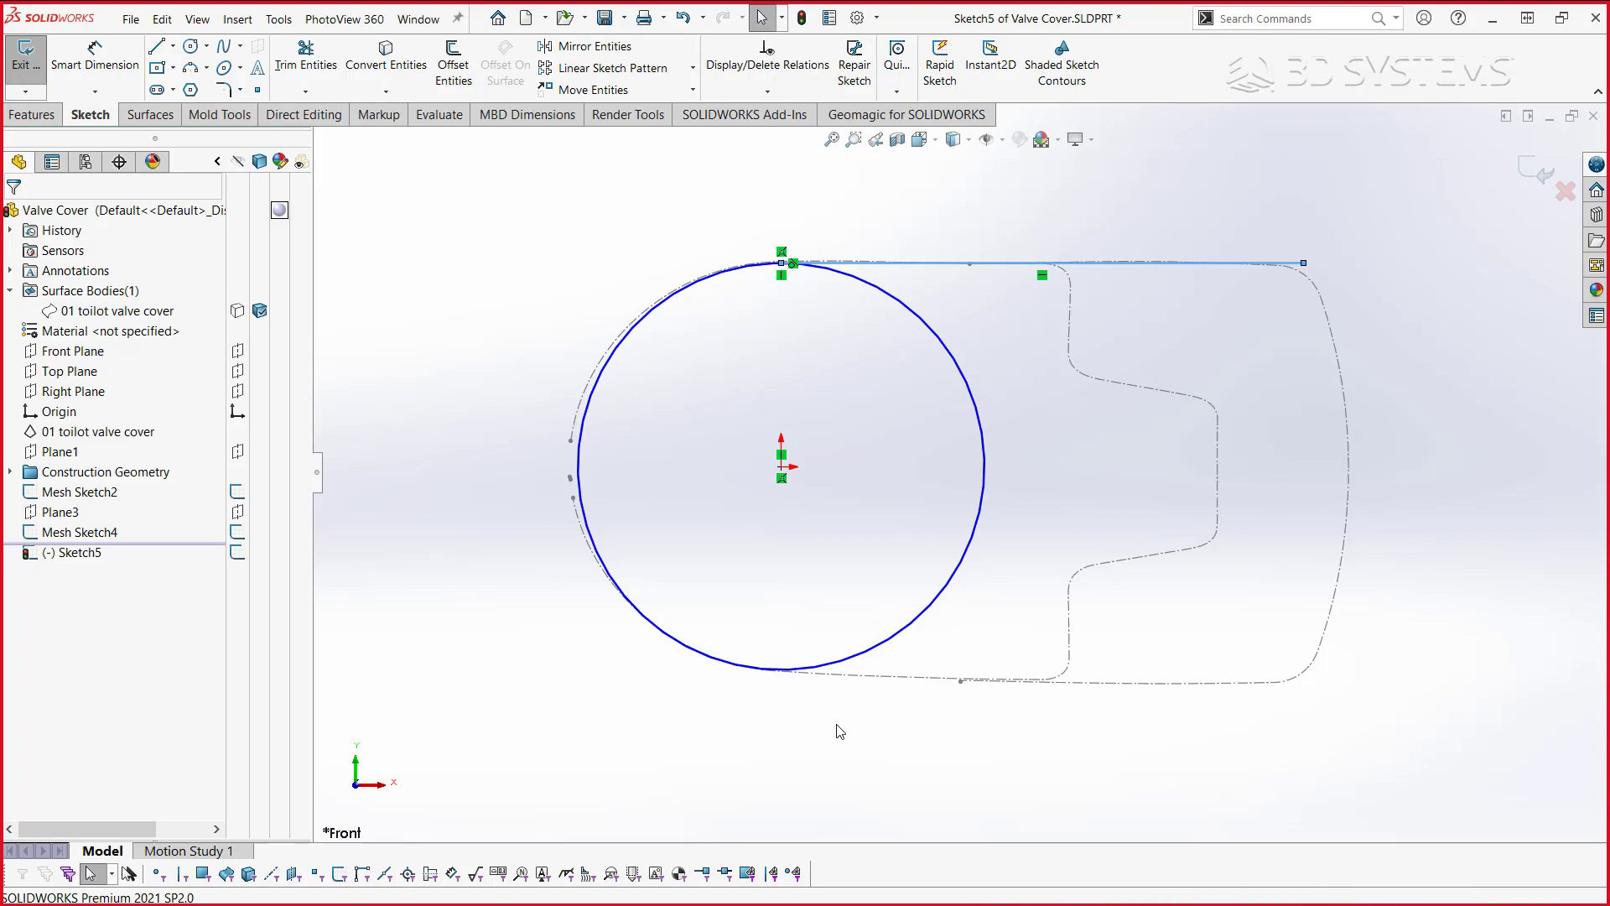
key("l")
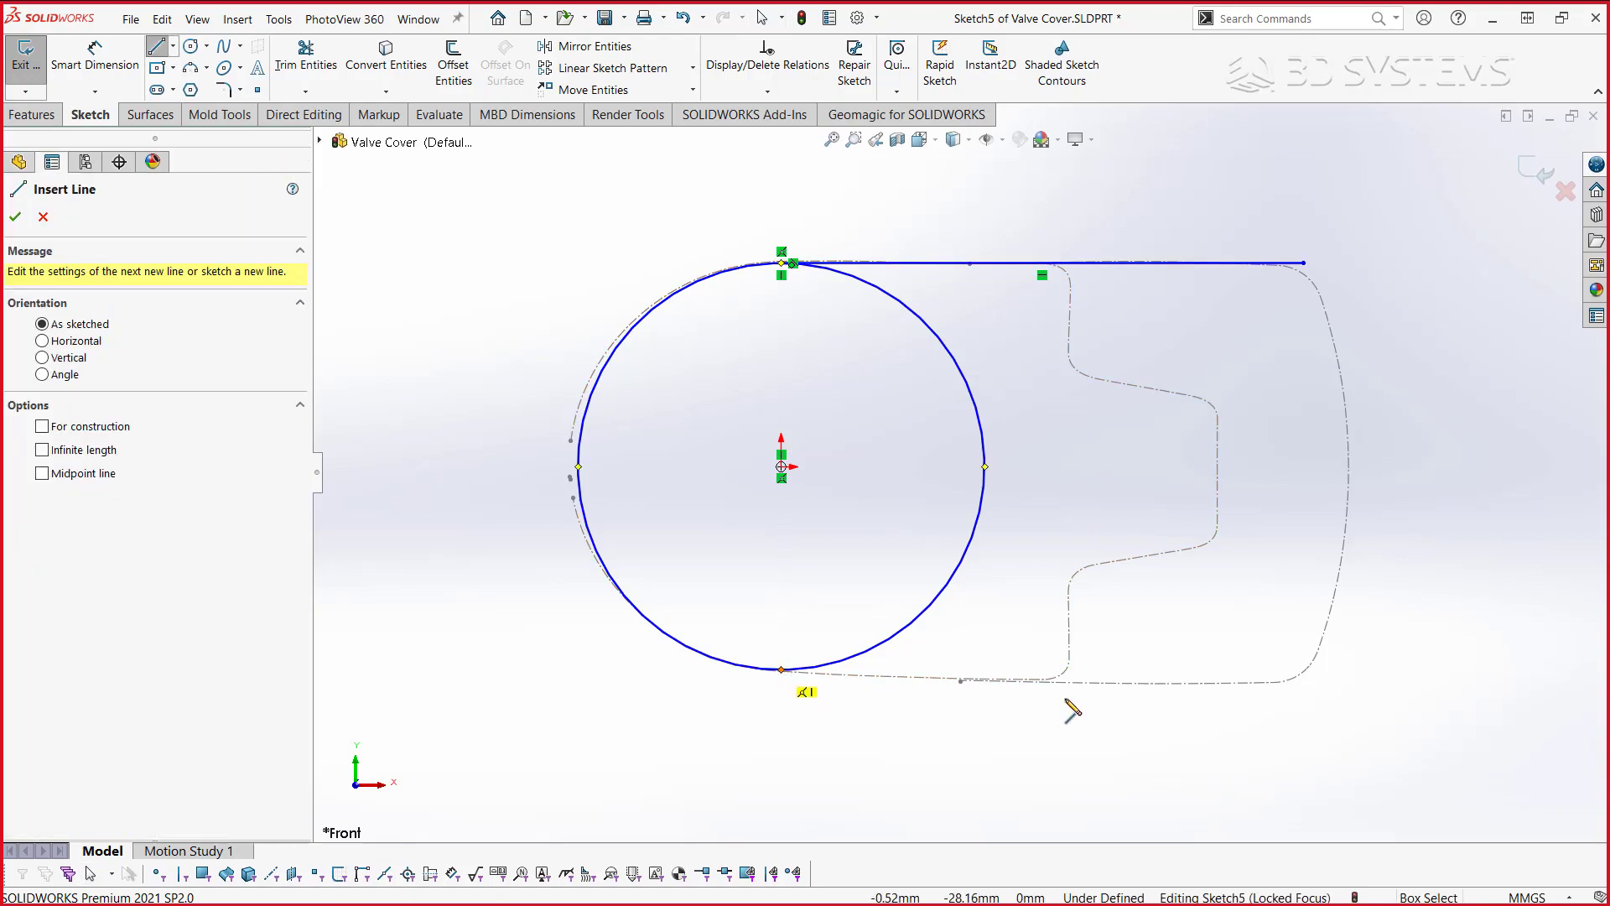
left_click(781, 669)
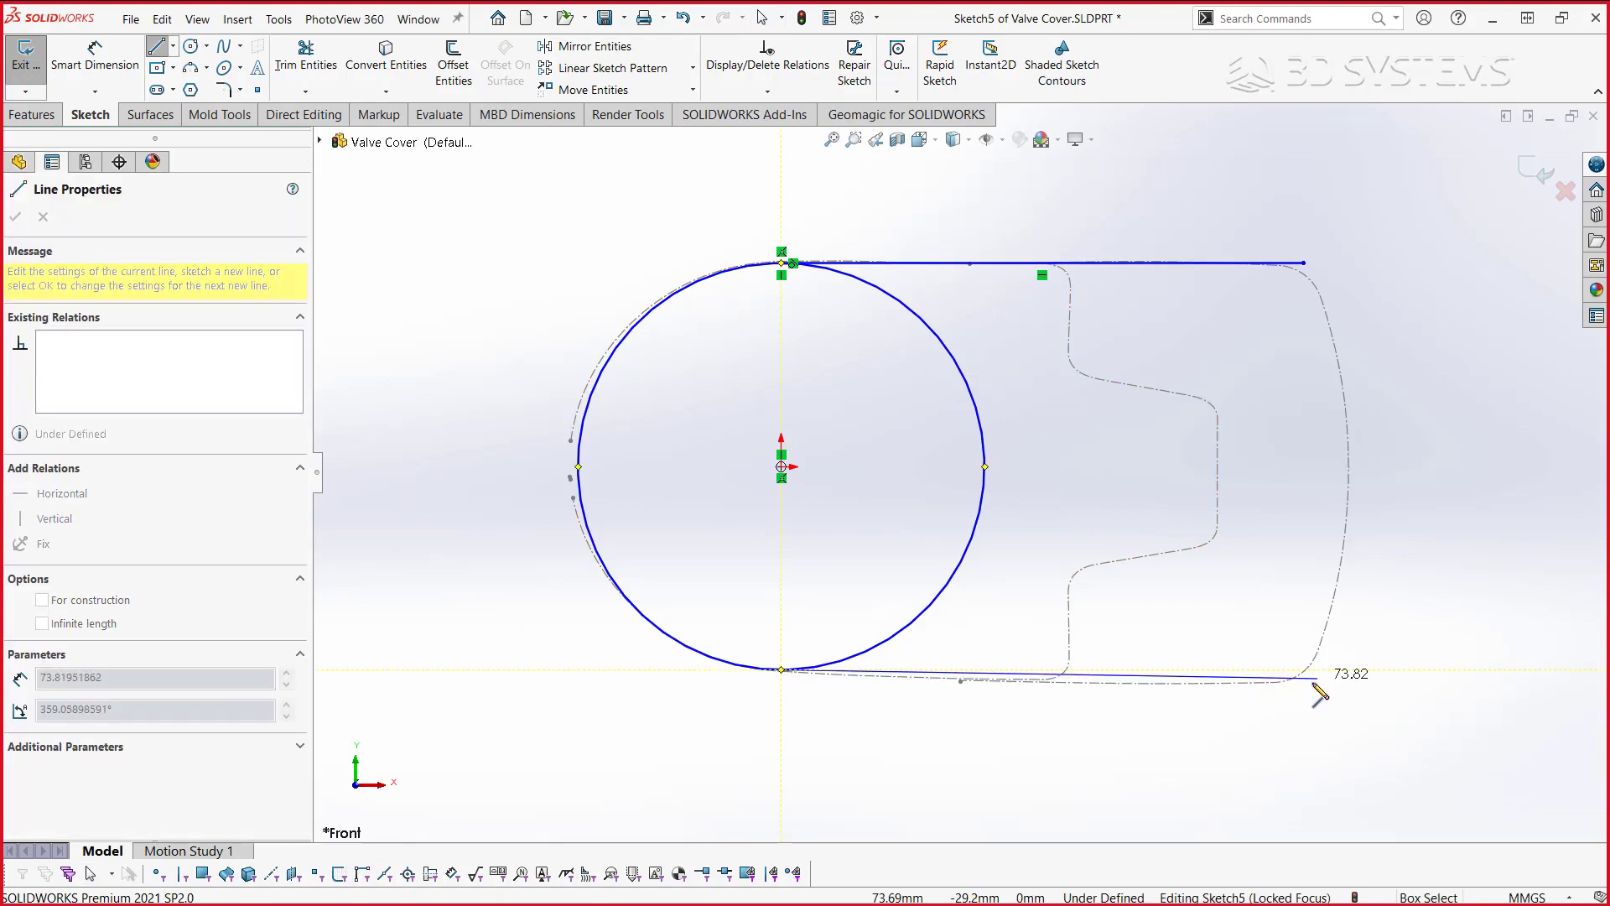
left_click(1303, 684)
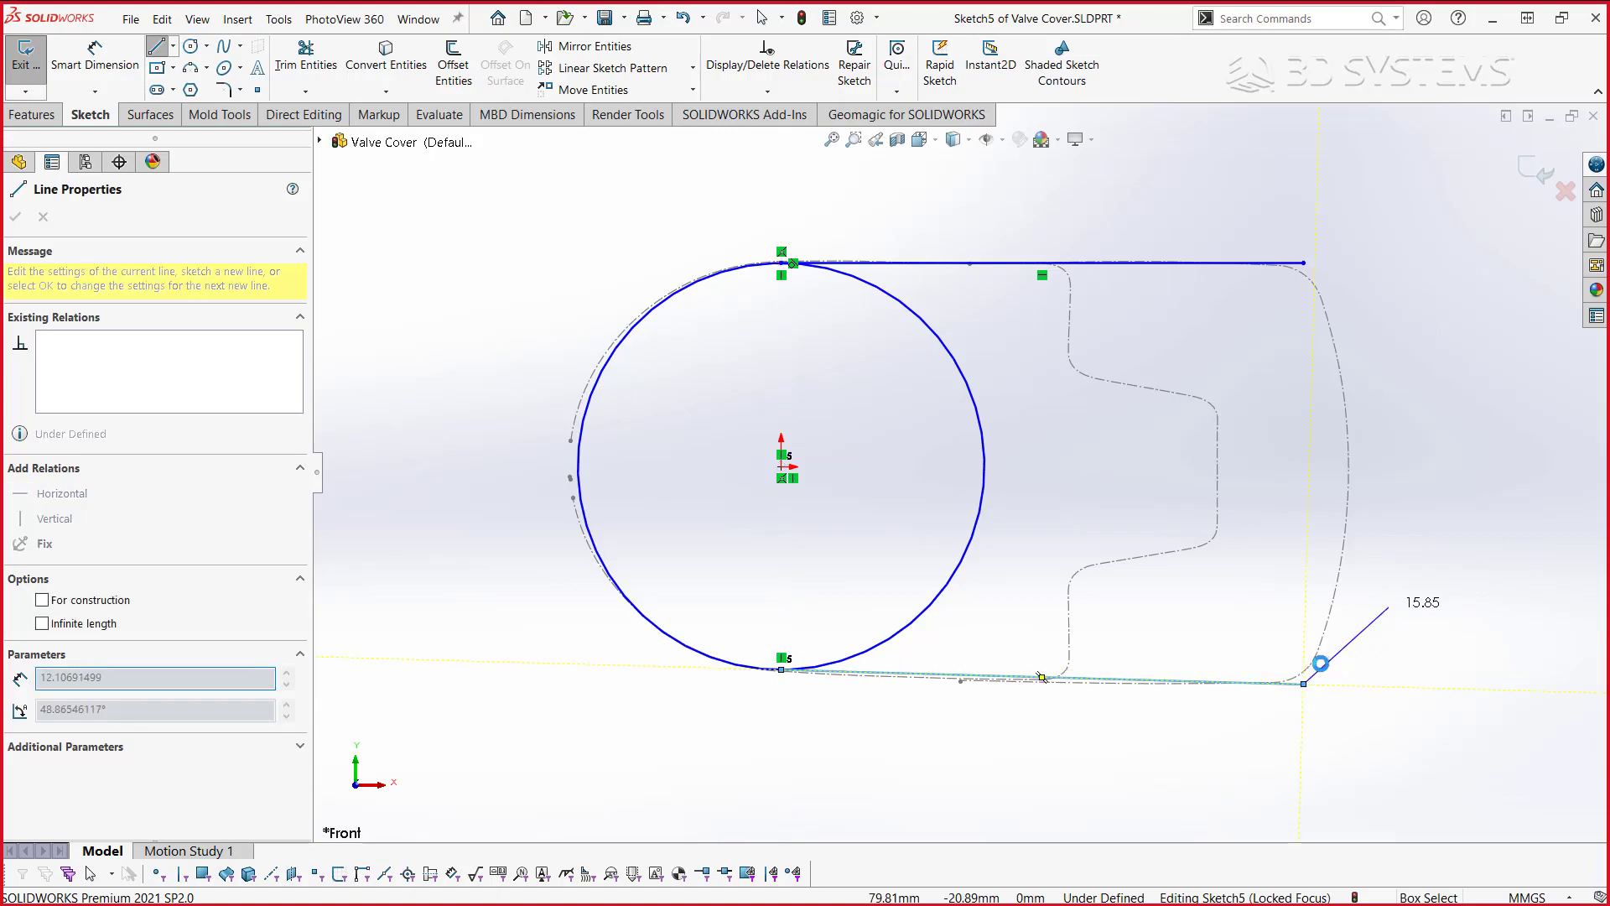
key("Escape")
- Make the two lines' right endpoints Vertical to each other
left_click(1305, 683)
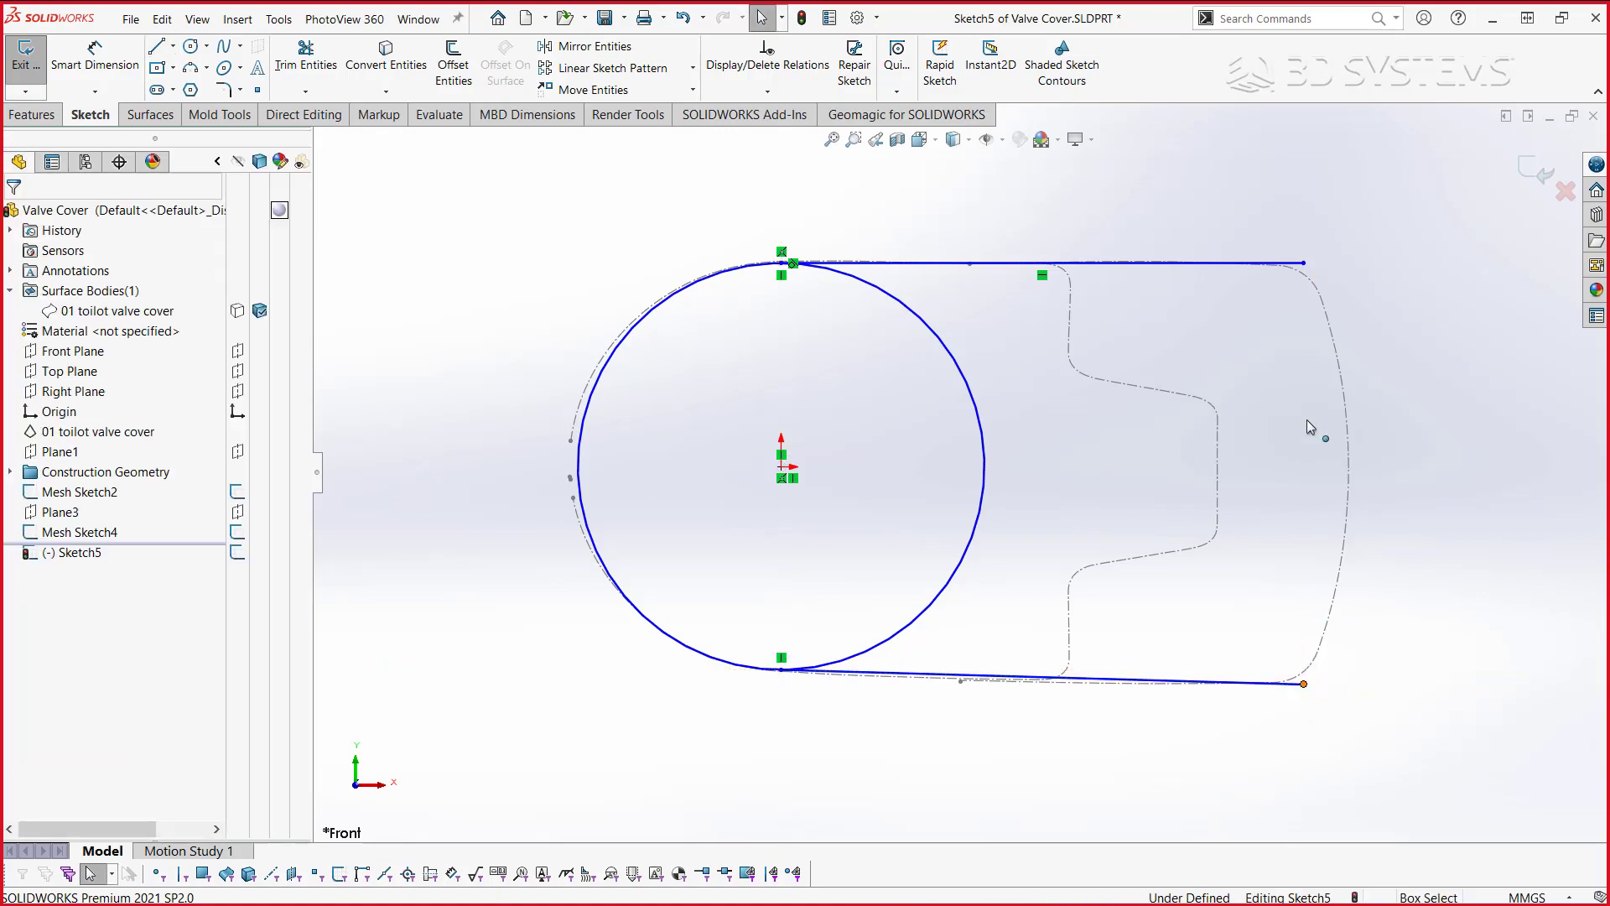
left_click(1304, 263, "ctrl")
left_click(1376, 189)
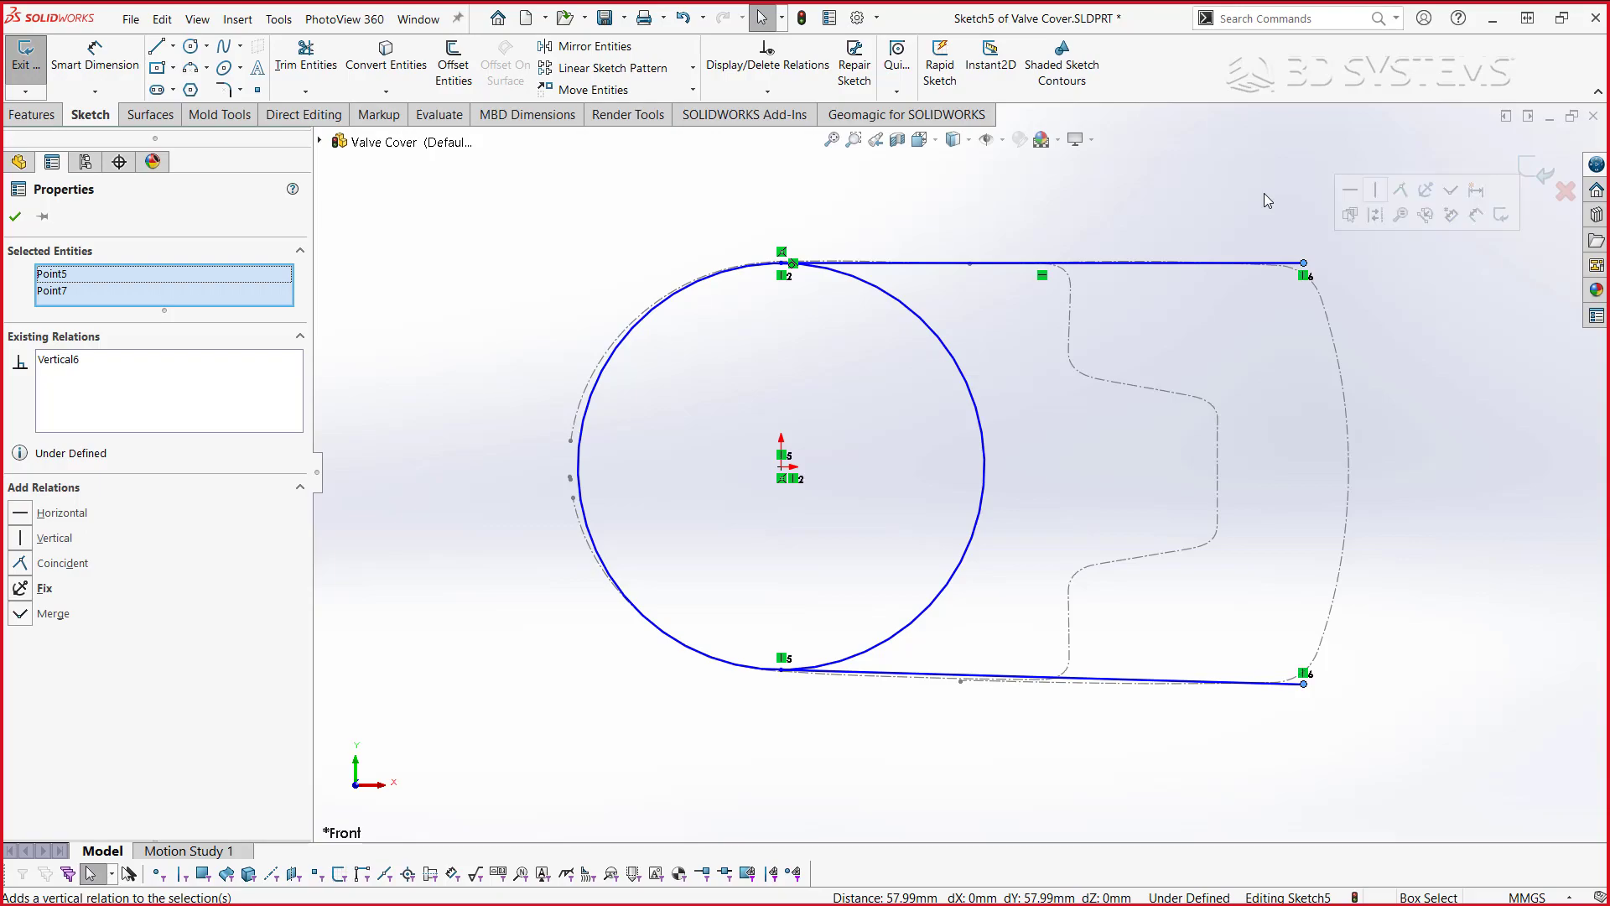
left_click(1265, 193)
- Join the right endpoints with a three-point arc along the right edge
left_click(190, 67)
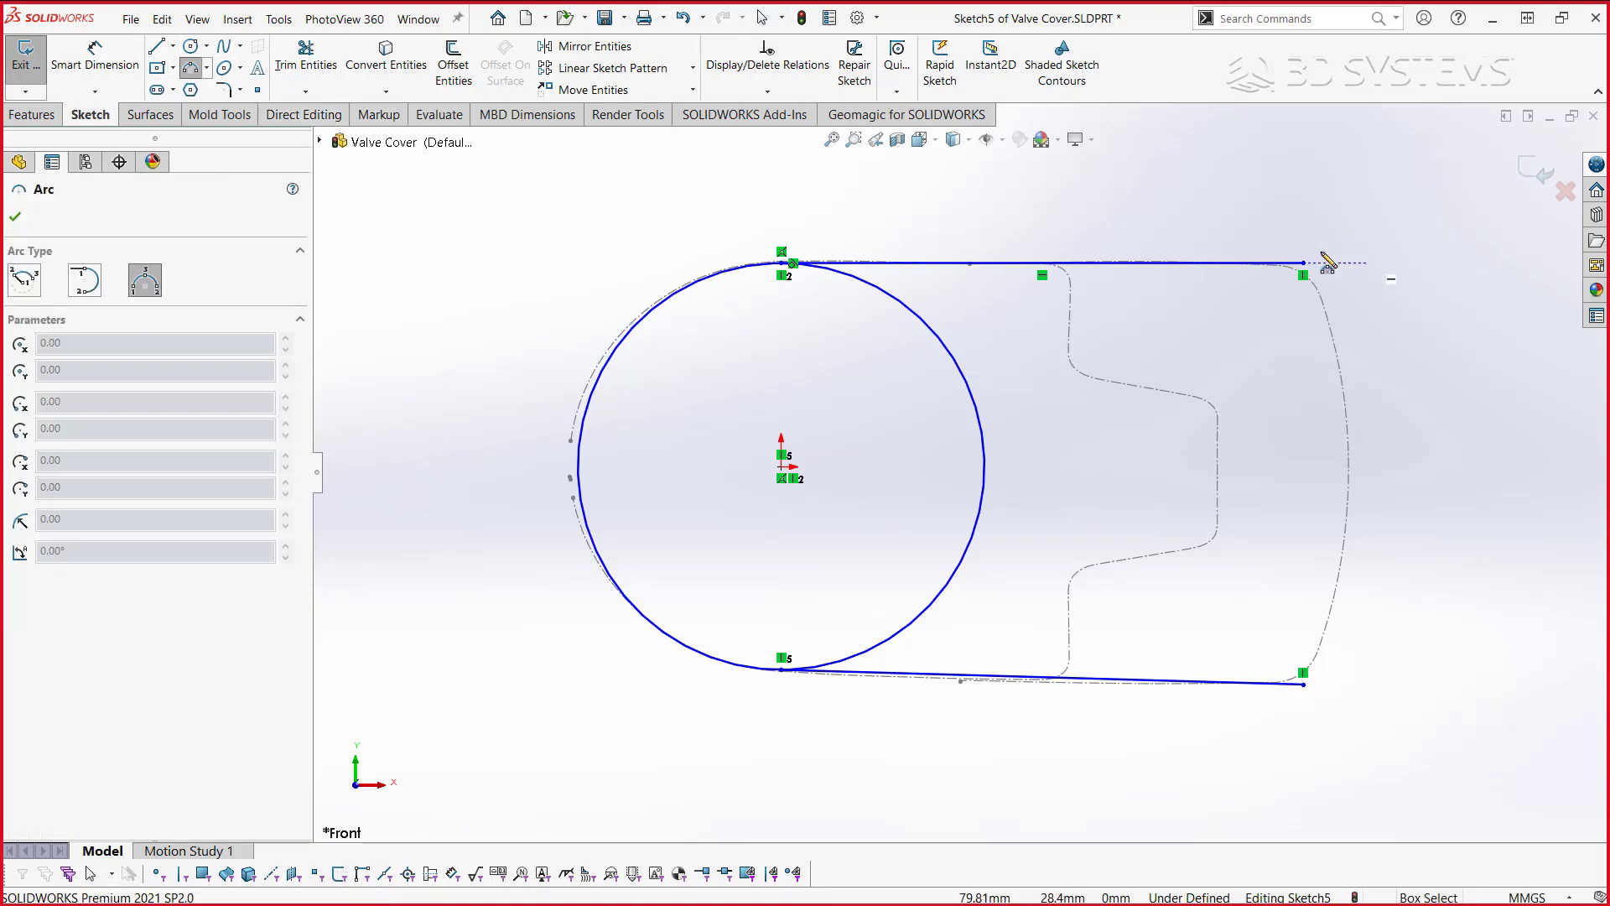
left_click(1303, 264)
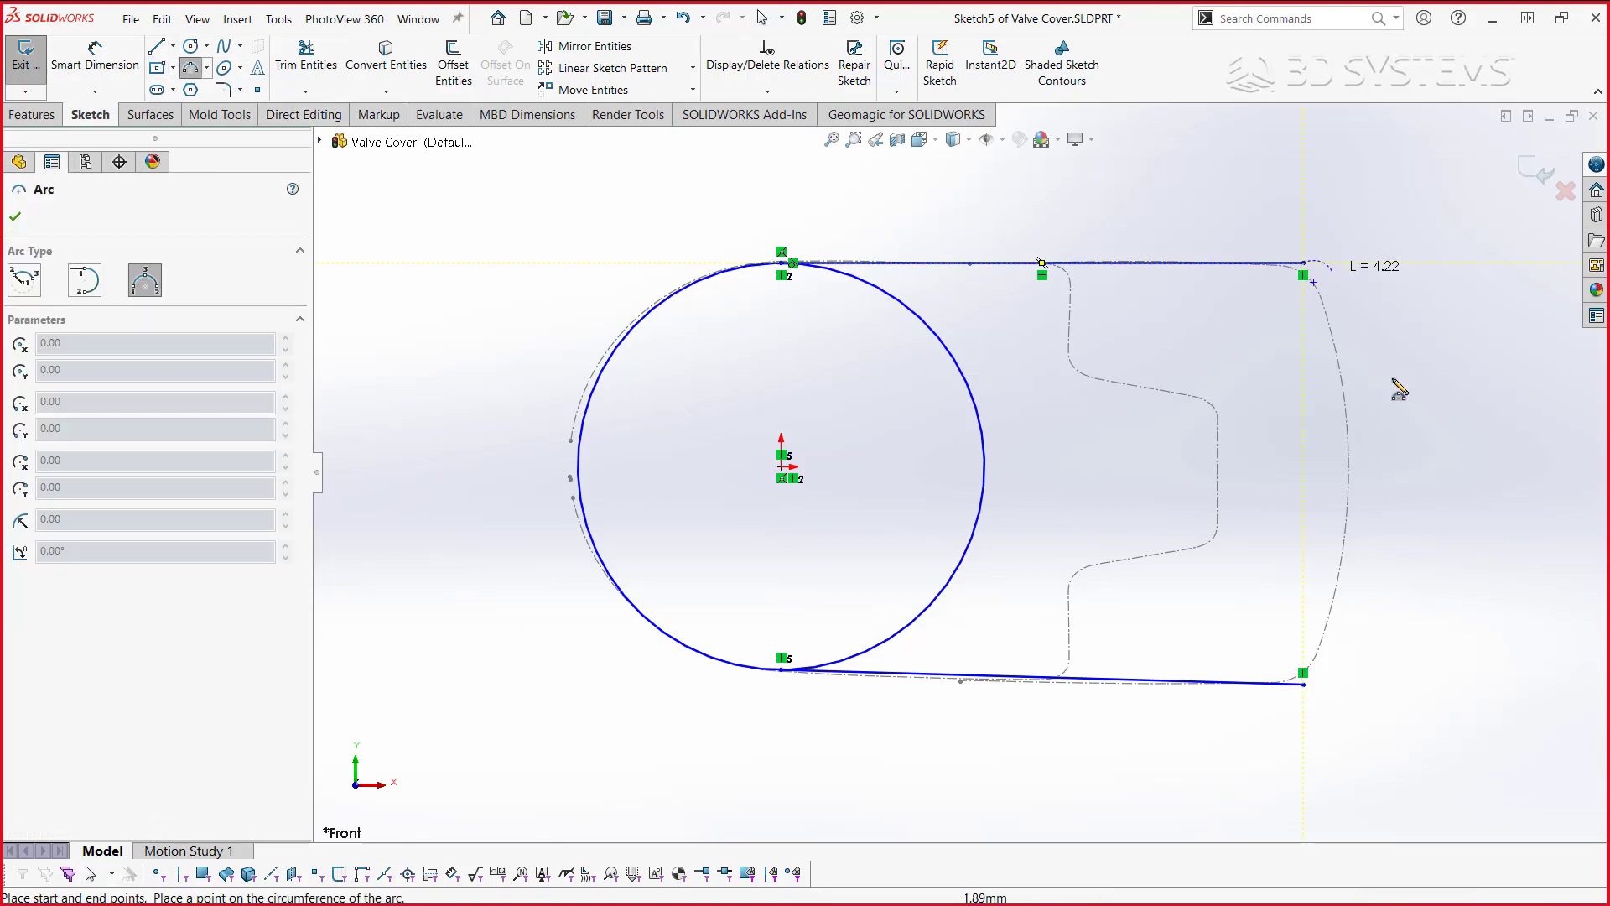
left_click(1304, 684)
left_click(1352, 527)
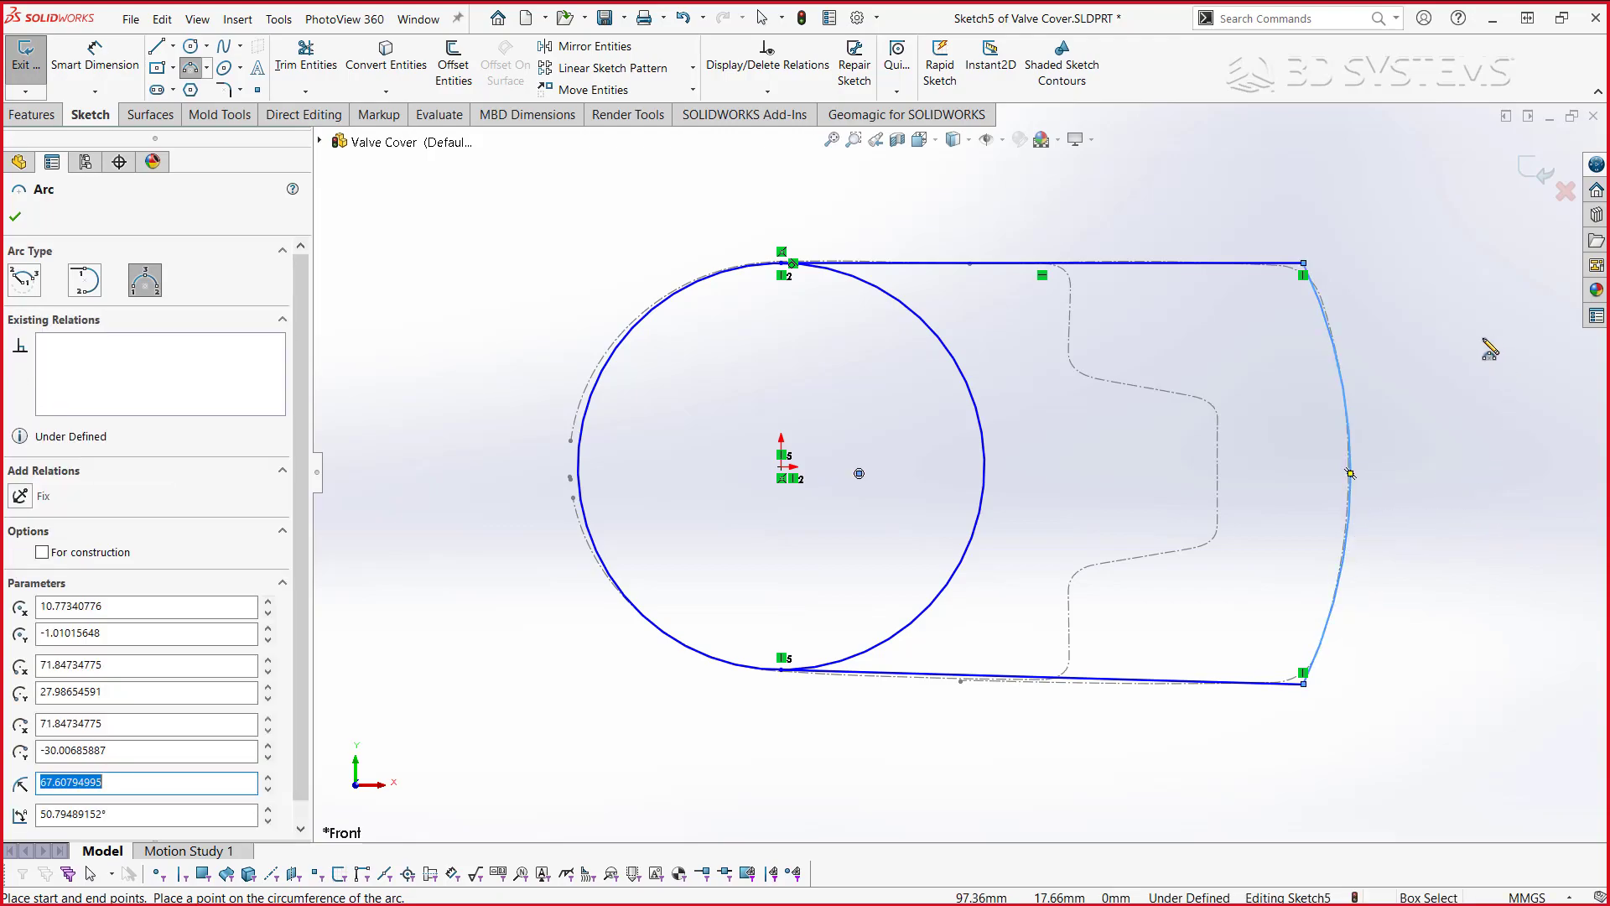
key("Escape")
mouse_move(1401, 228)
right_mouse_down()
mouse_move(1356, 284)
mouse_move(1316, 275)
right_mouse_up()
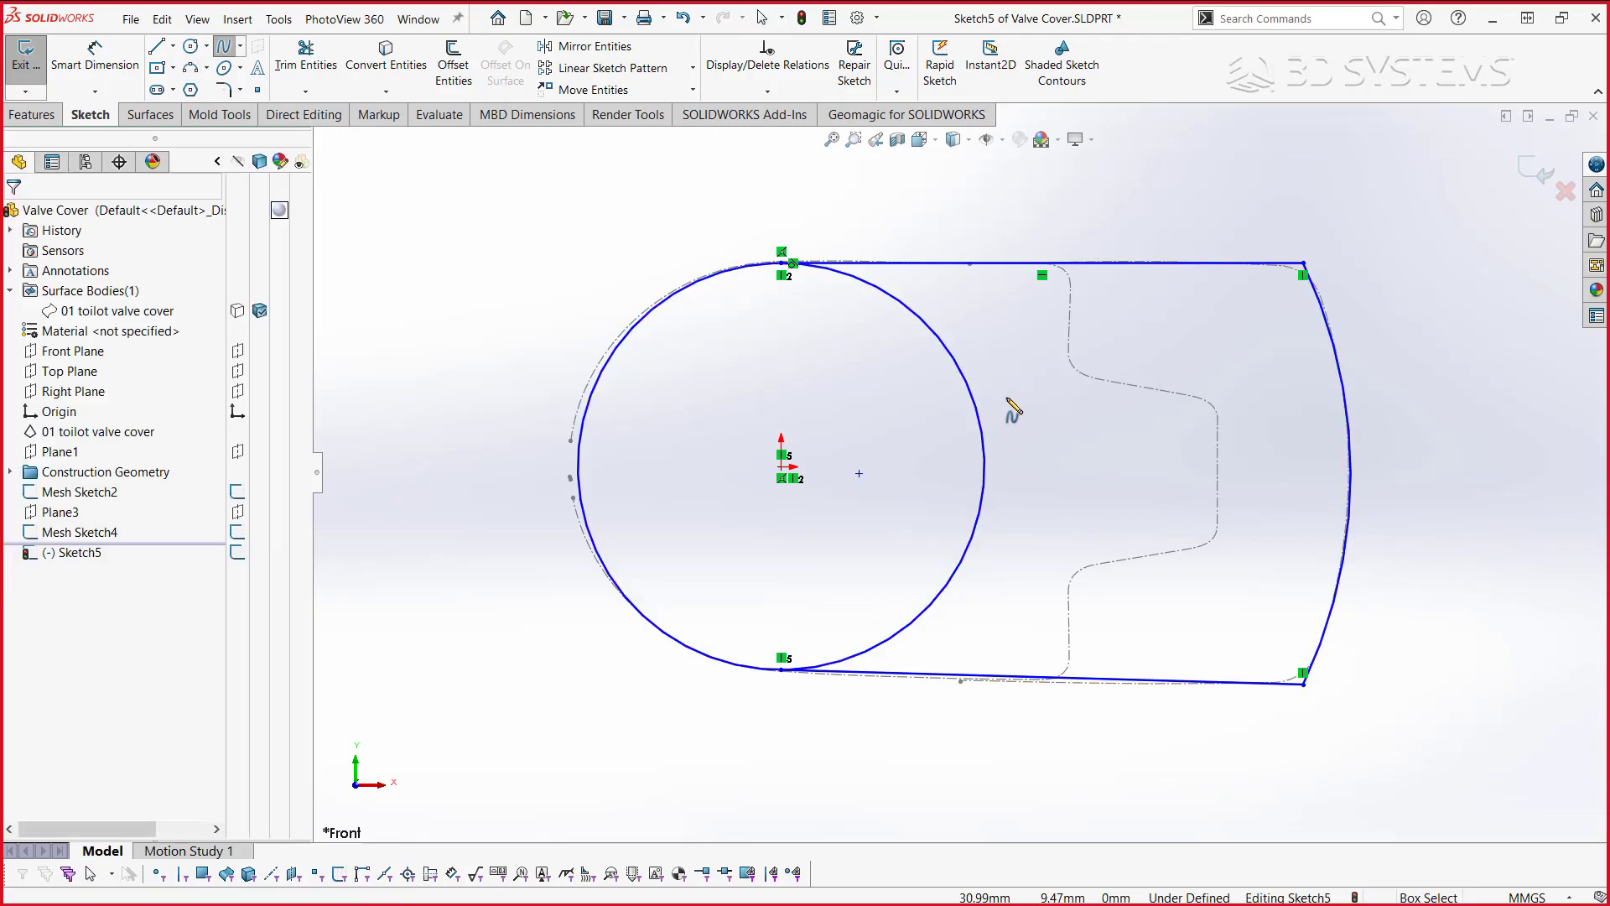
- Trim away the circle's right arc and dimension the left arc R28
mouse_move(1008, 399)
right_mouse_down()
mouse_move(978, 468)
mouse_move(983, 522)
right_mouse_up()
left_click_drag(1002, 500, 971, 520)
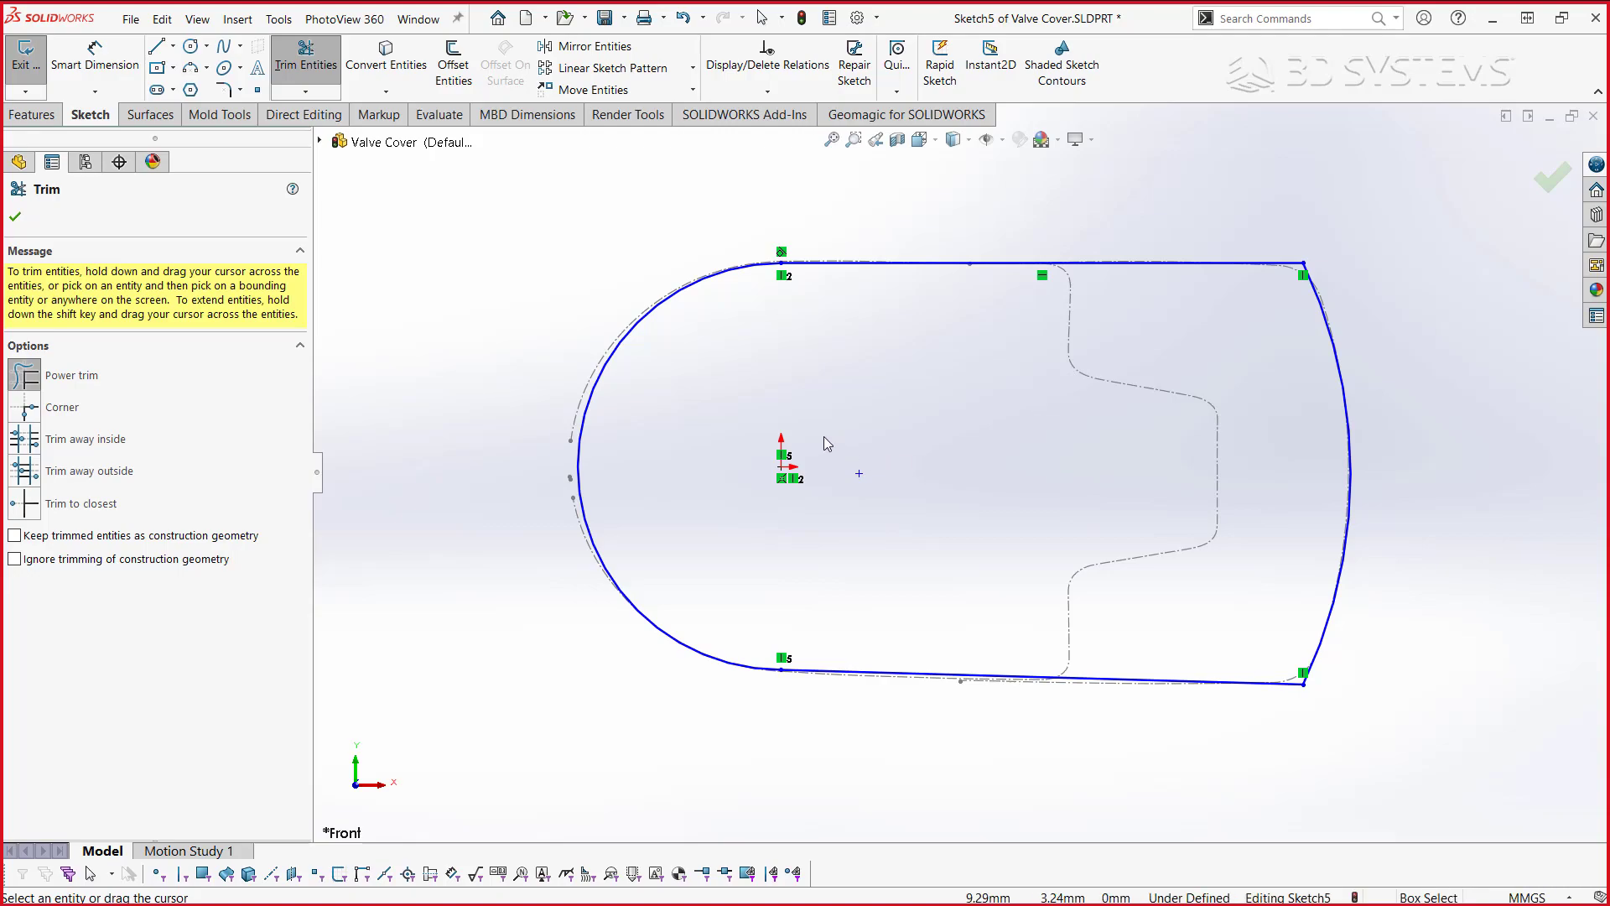
key("Escape")
key("d")
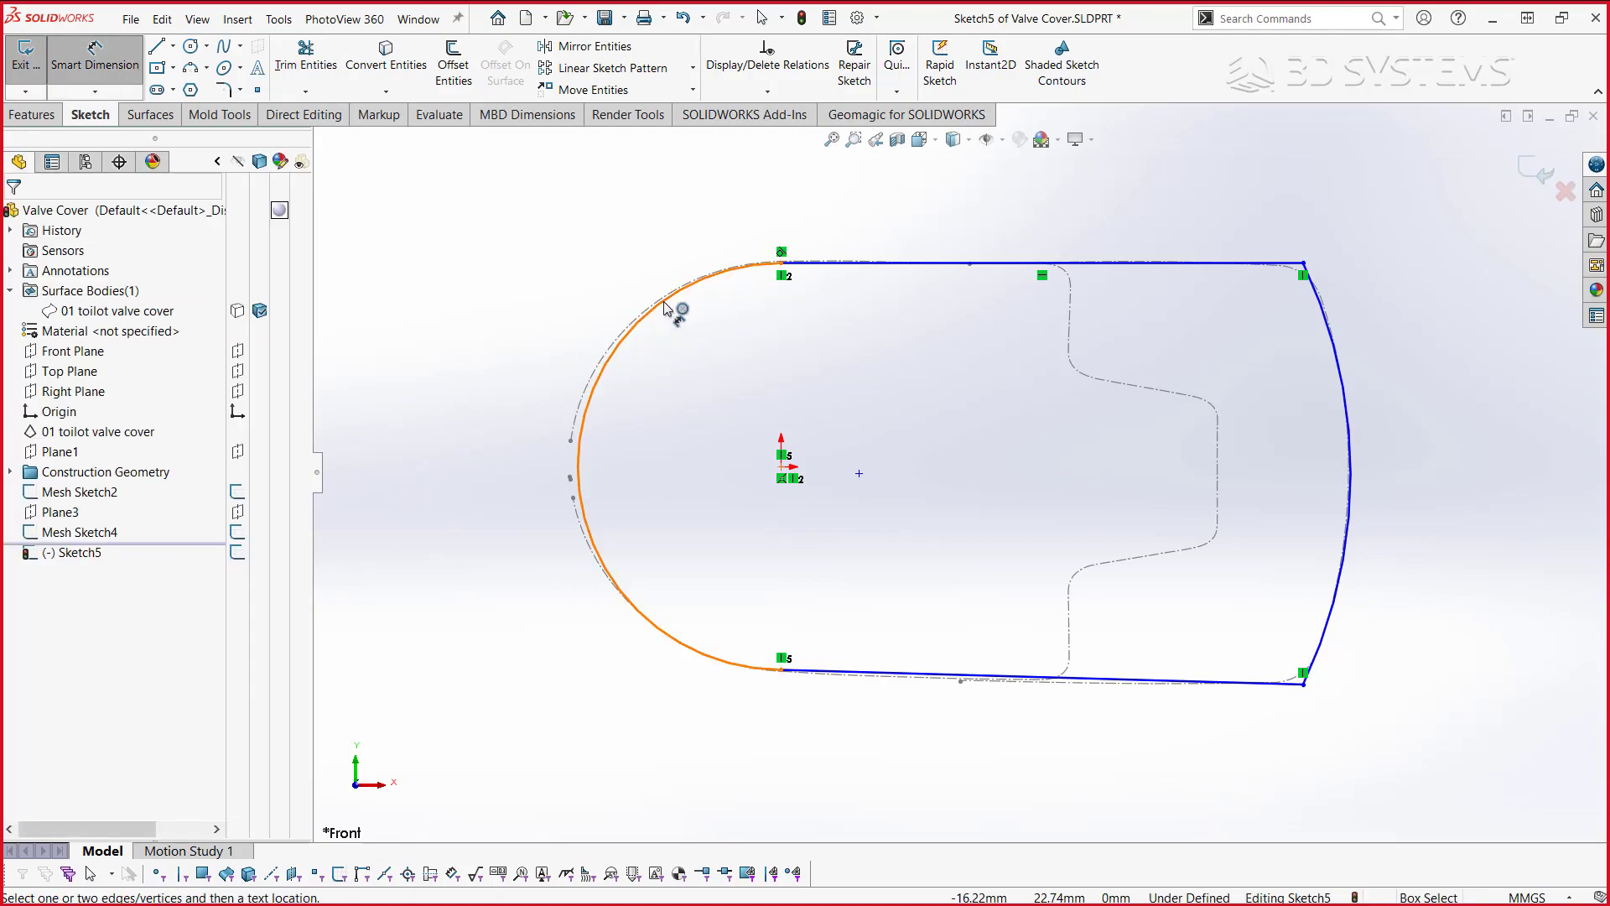
left_click(669, 412)
left_click(669, 412)
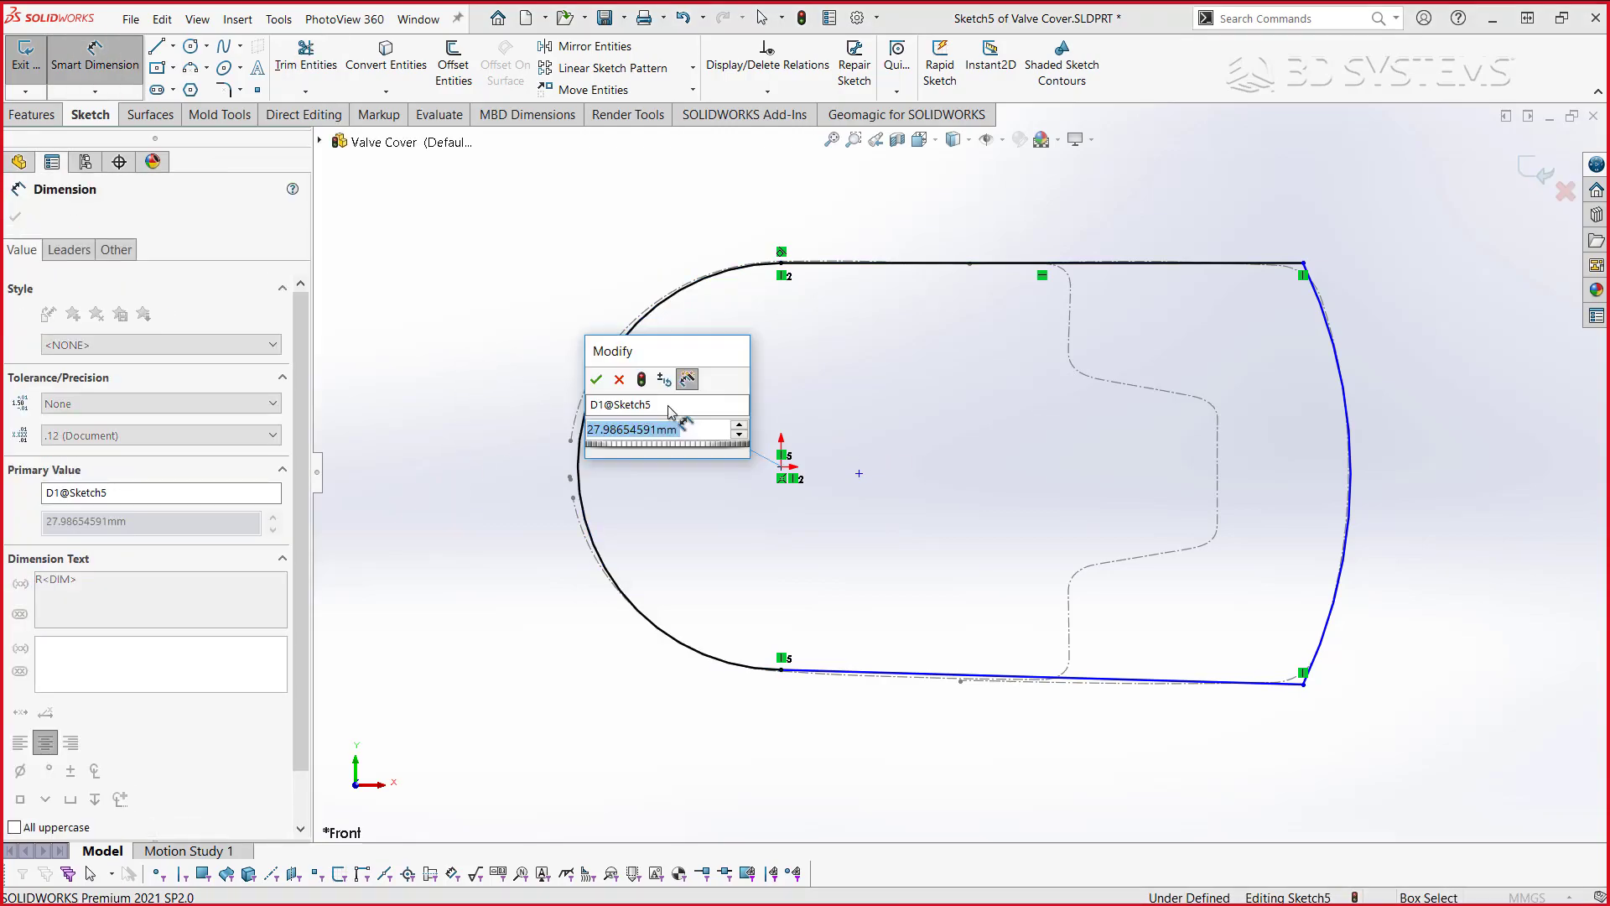
type("28")
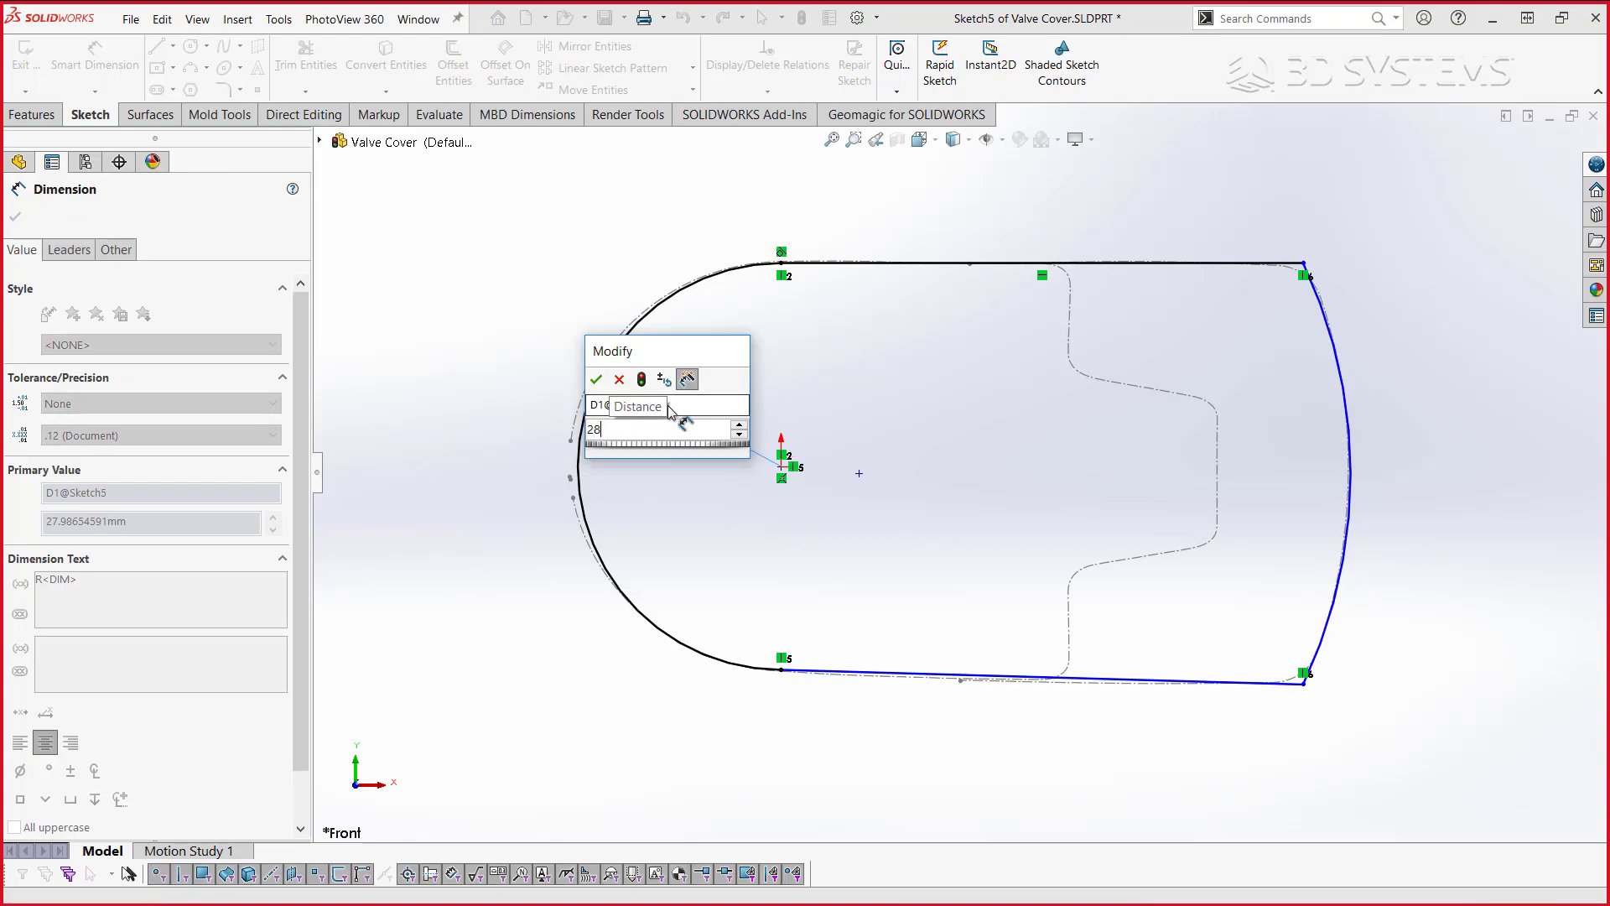
key("Return")
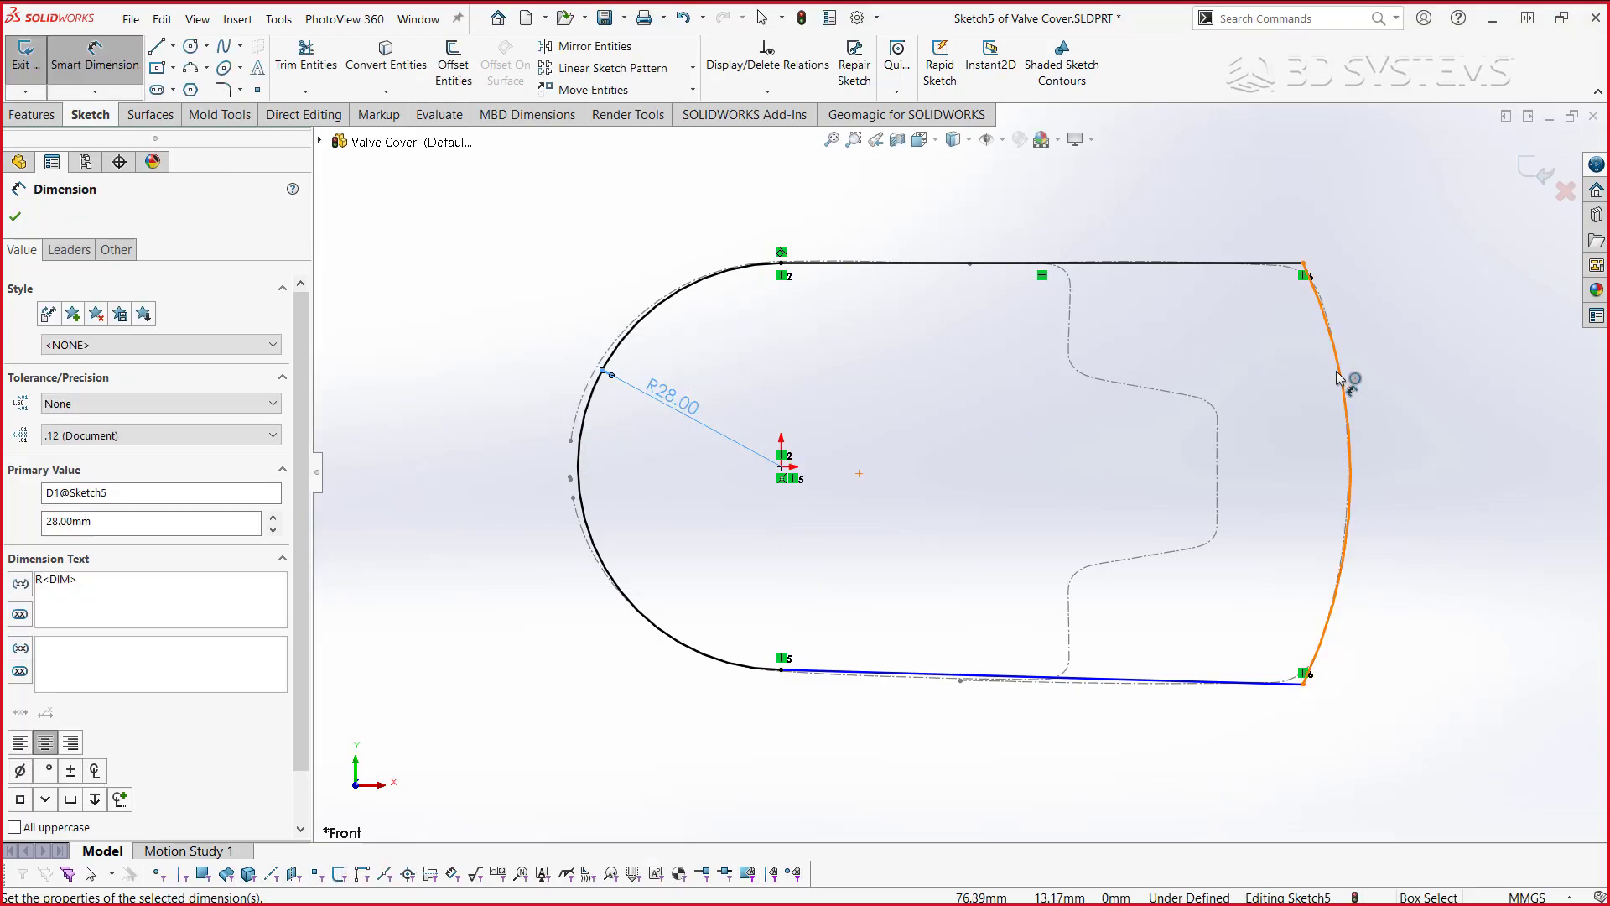
- Dimension the right arc R67, drag it onto the outline edge, and exit the sketch
left_click(1341, 381)
left_click(1289, 403)
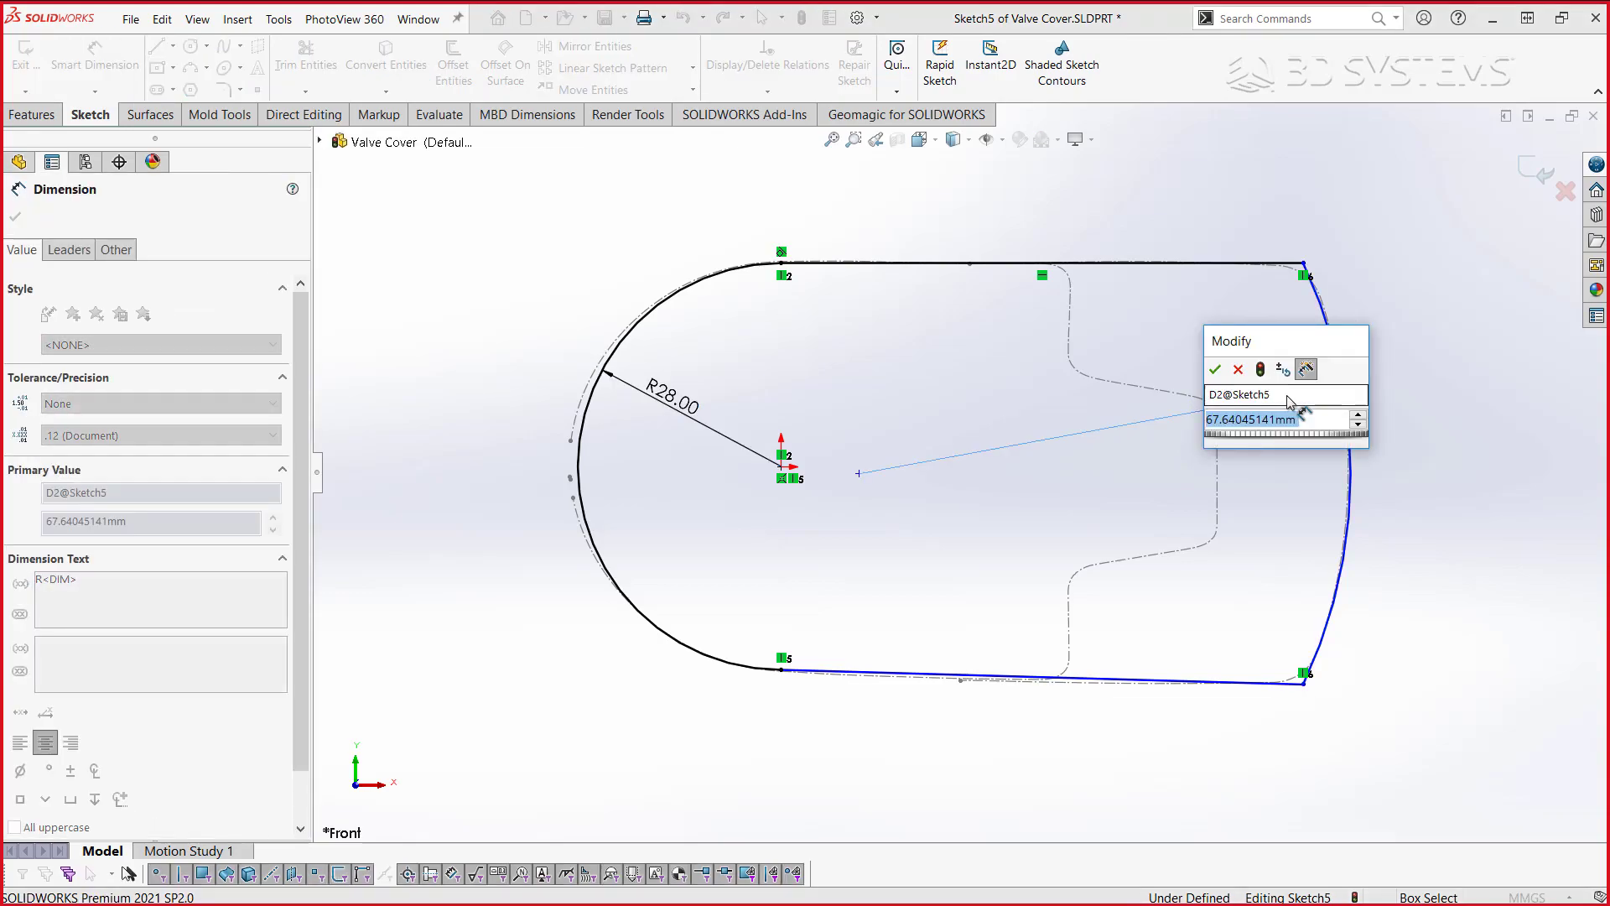
type("67")
key("Return")
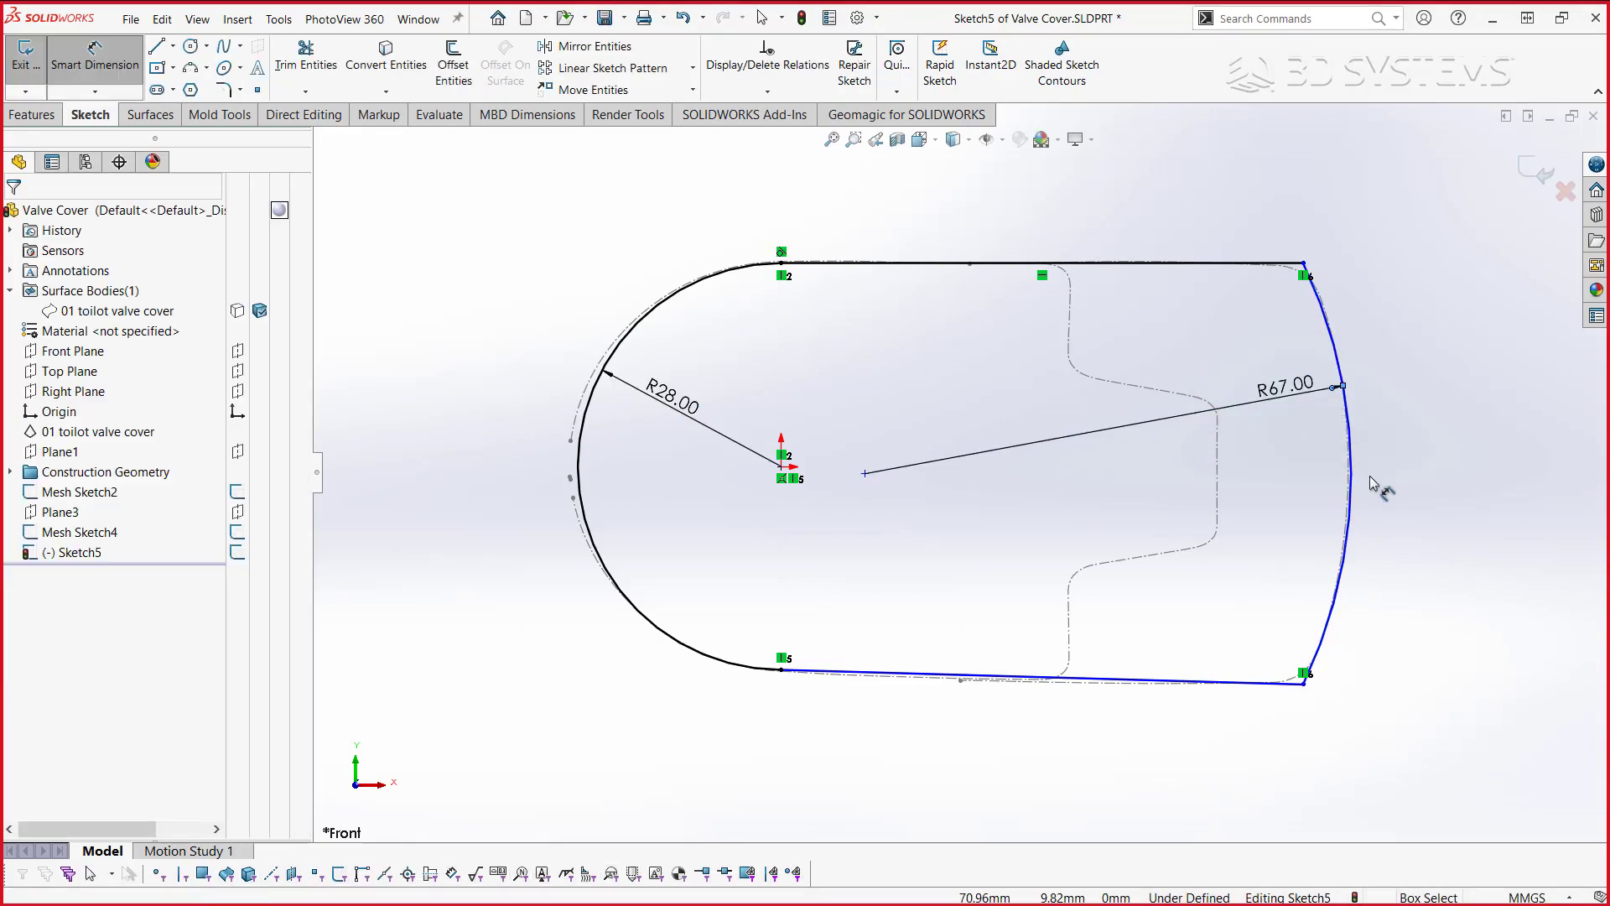
mouse_move(1348, 482)
left_mouse_down()
mouse_move(1375, 483)
mouse_move(1350, 471)
left_mouse_up()
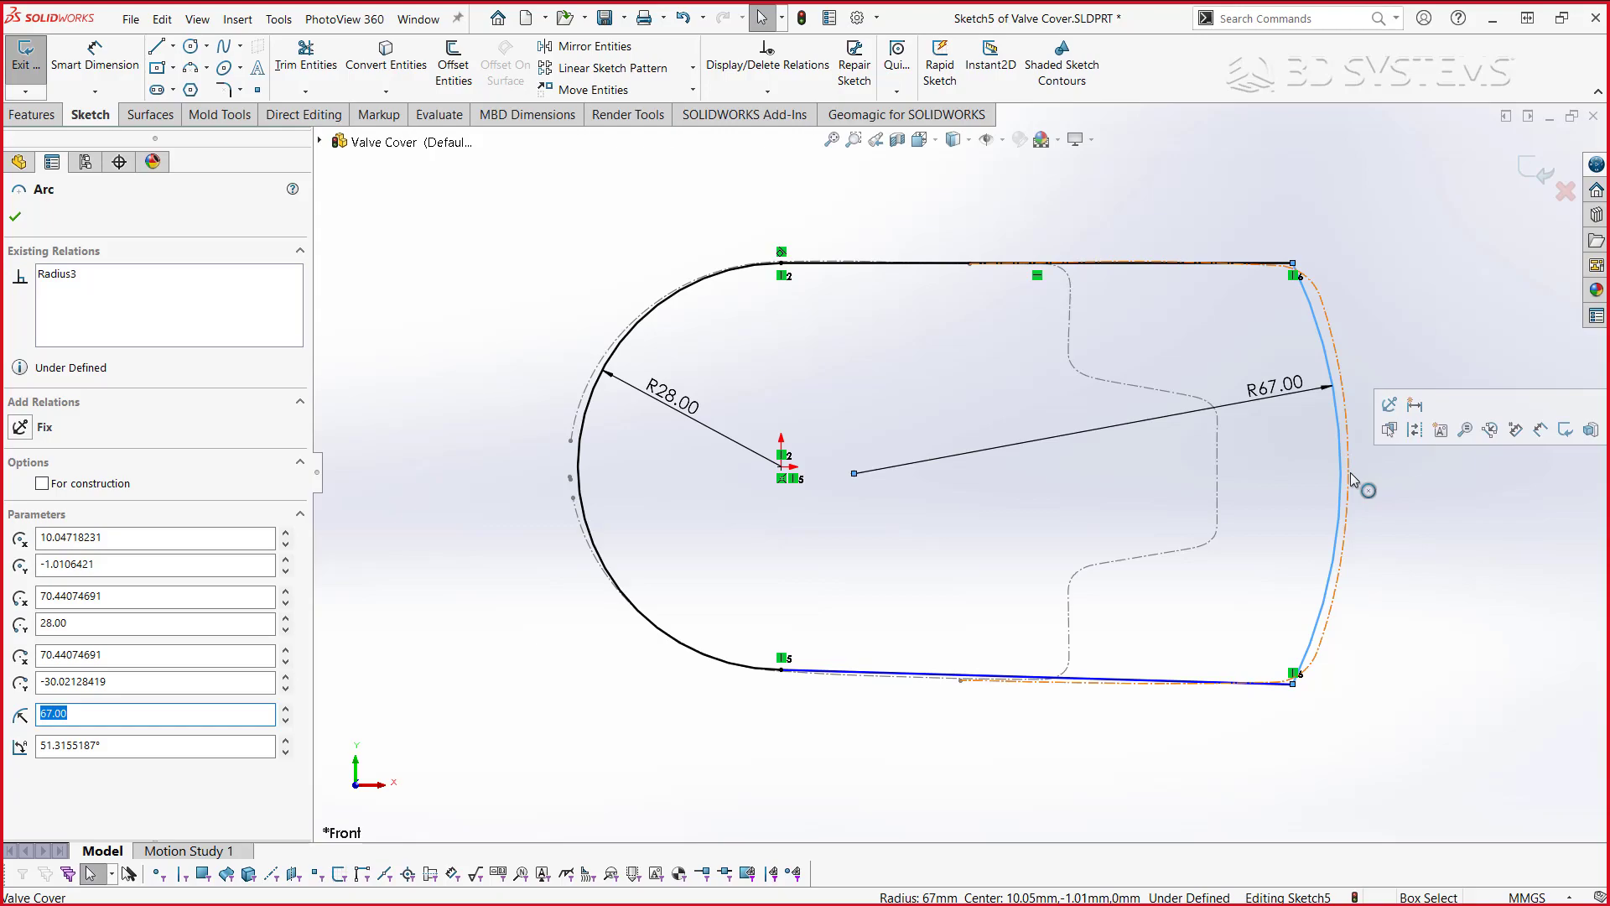
left_click(1365, 328)
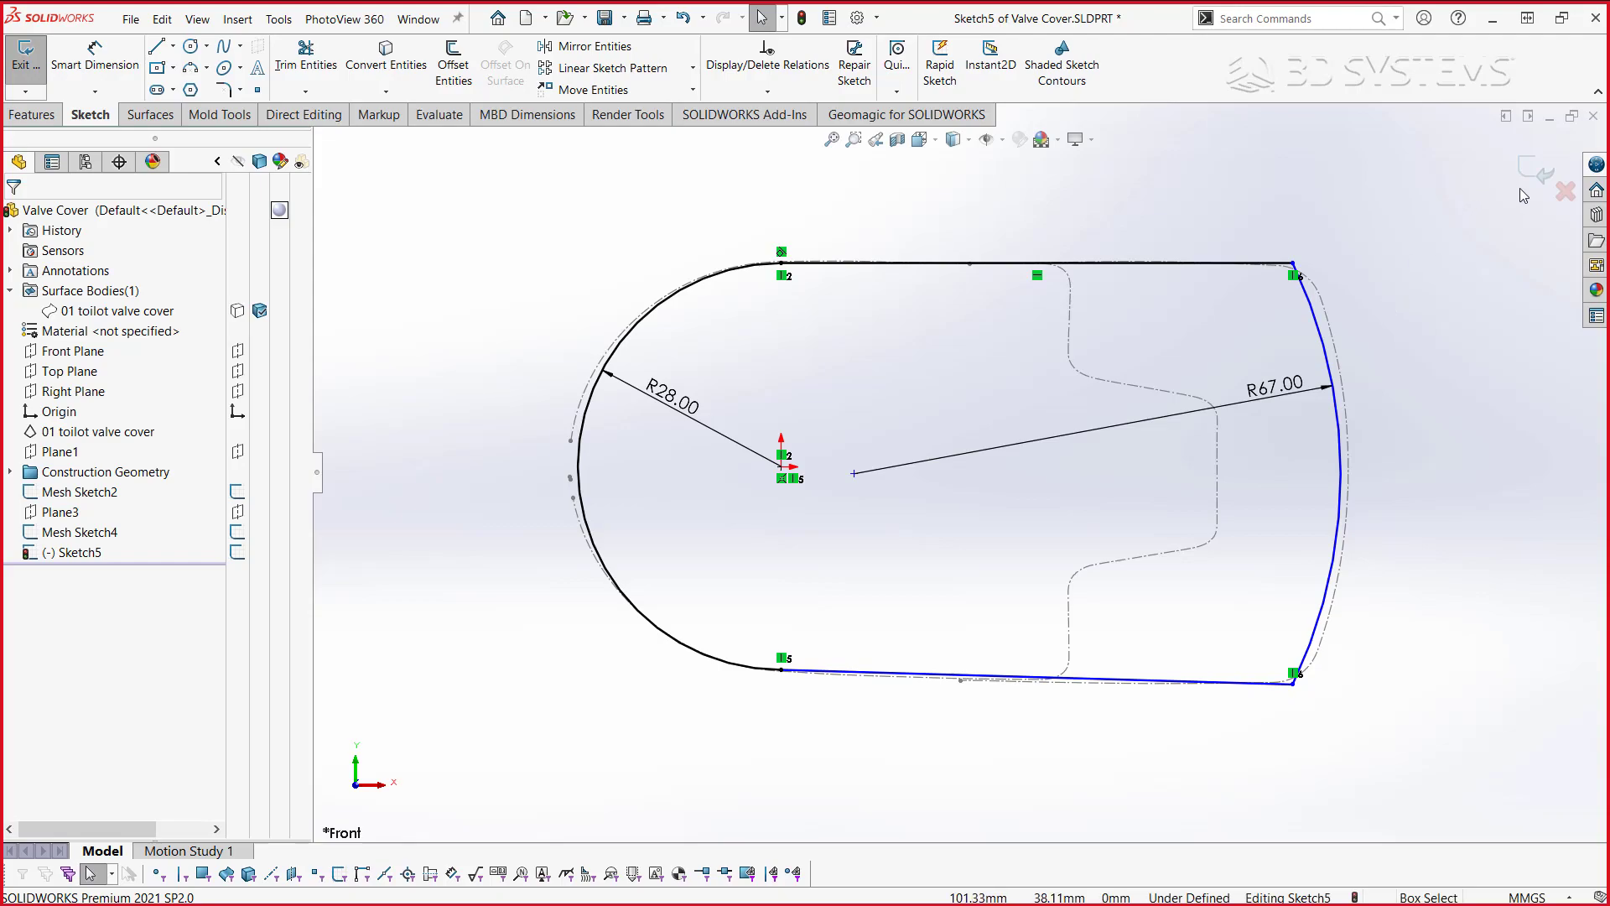
key("ctrl+b")
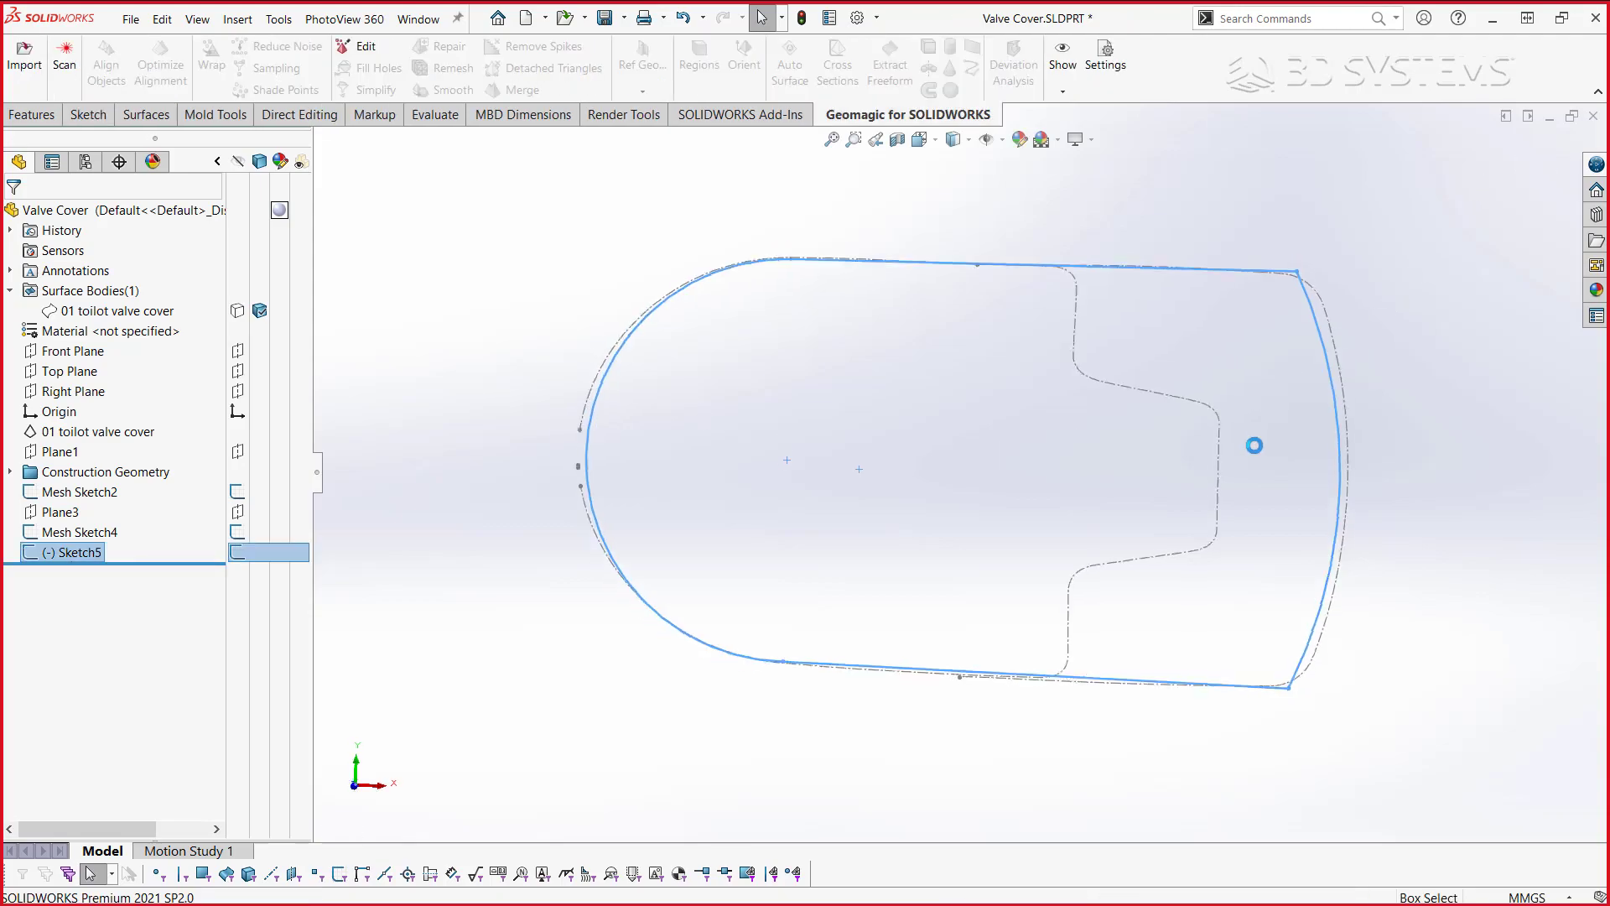
- Extrude the slot sketch 51 mm with a 1° outward draft into Boss-Extrude1
left_click(1311, 462)
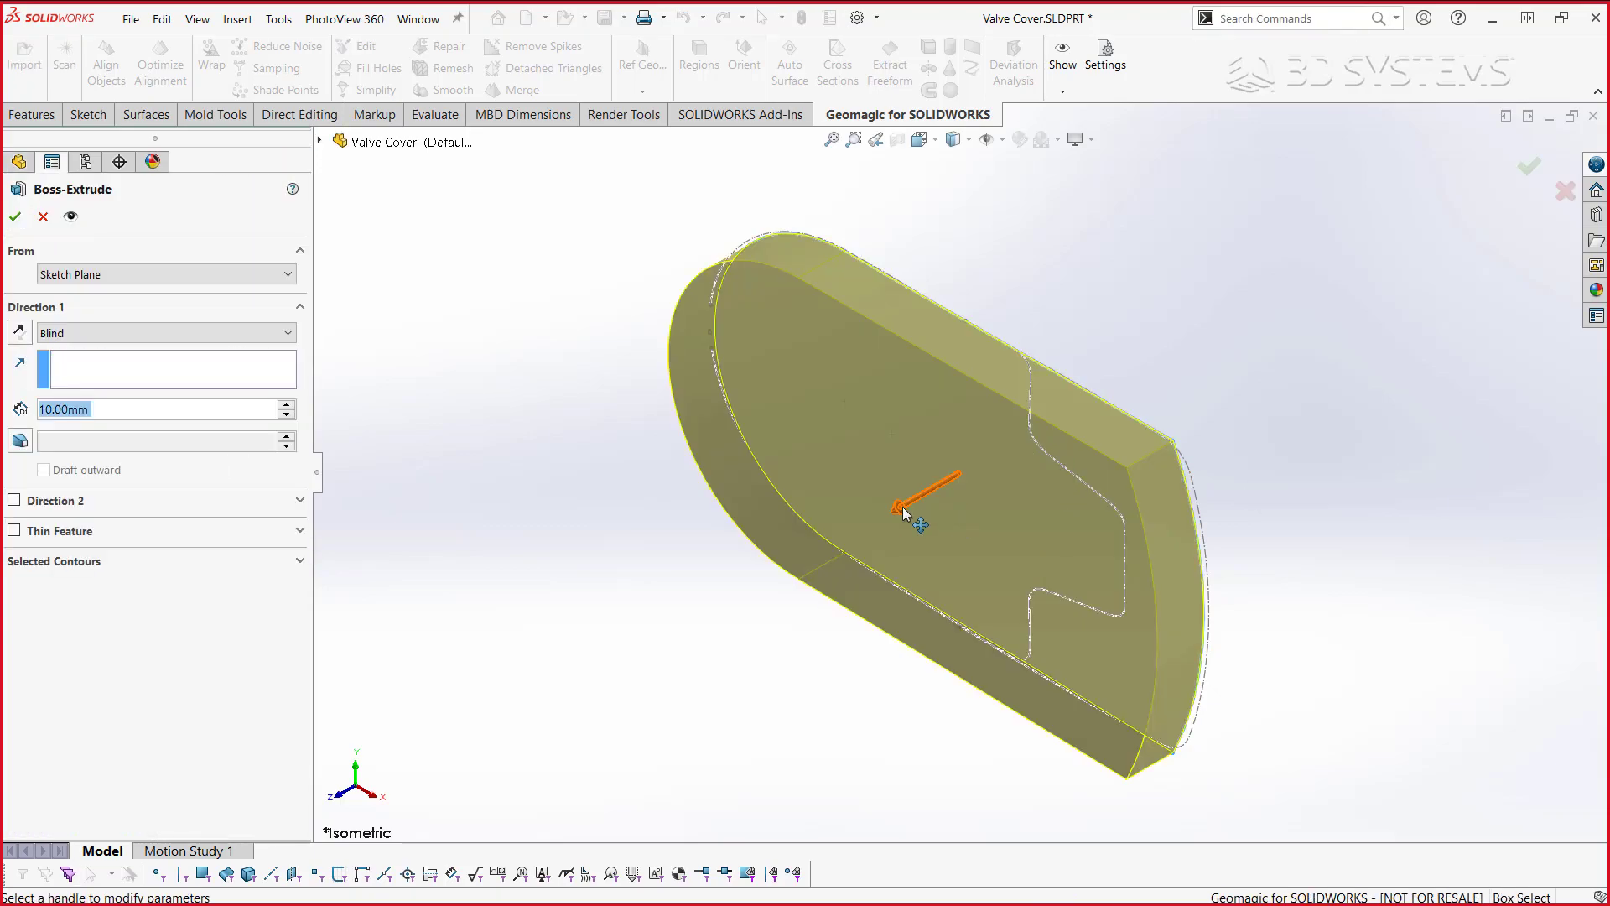
left_click_drag(923, 515, 1231, 290)
type("51")
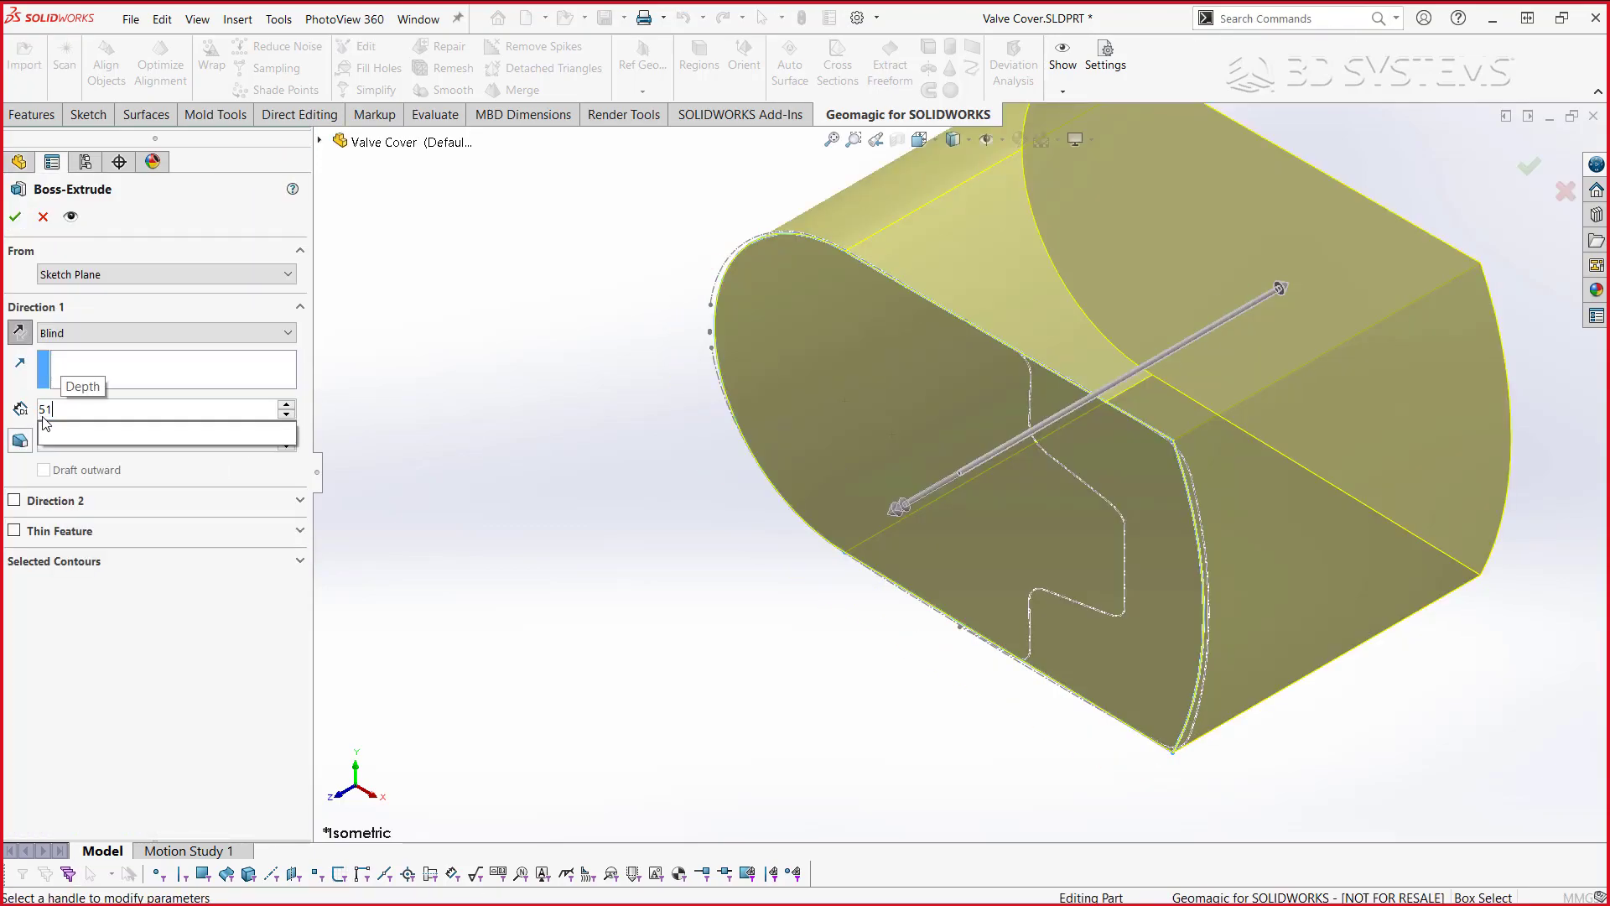
key("Return")
mouse_move(458, 556)
middle_mouse_down()
mouse_move(597, 208)
mouse_move(884, 362)
mouse_move(107, 478)
middle_mouse_up()
left_click(20, 442)
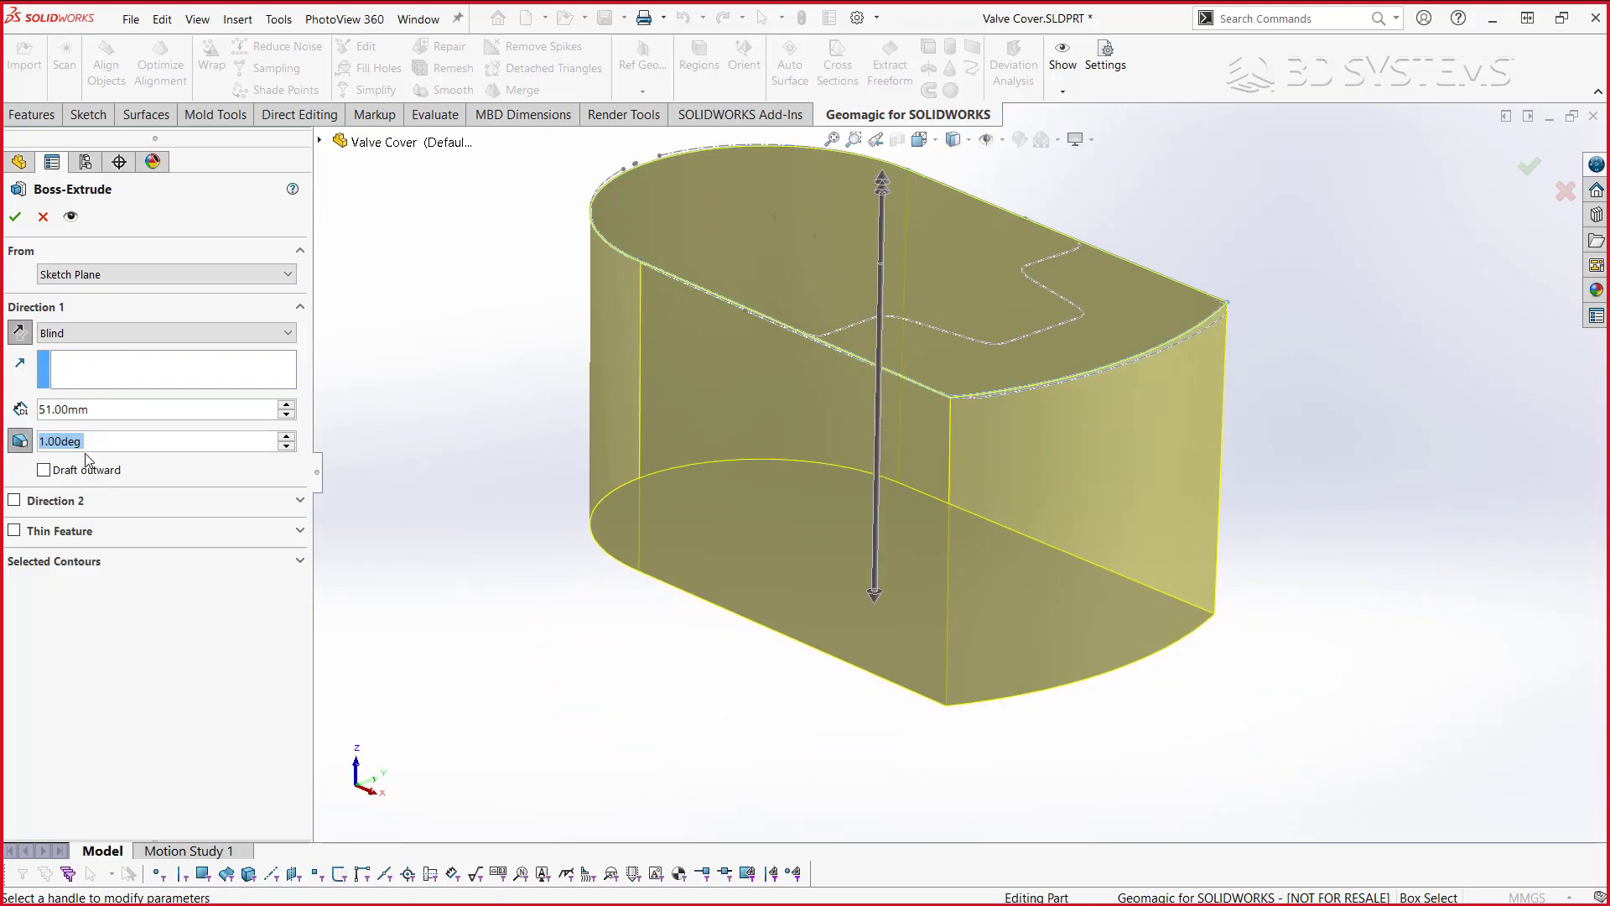
left_click(90, 471)
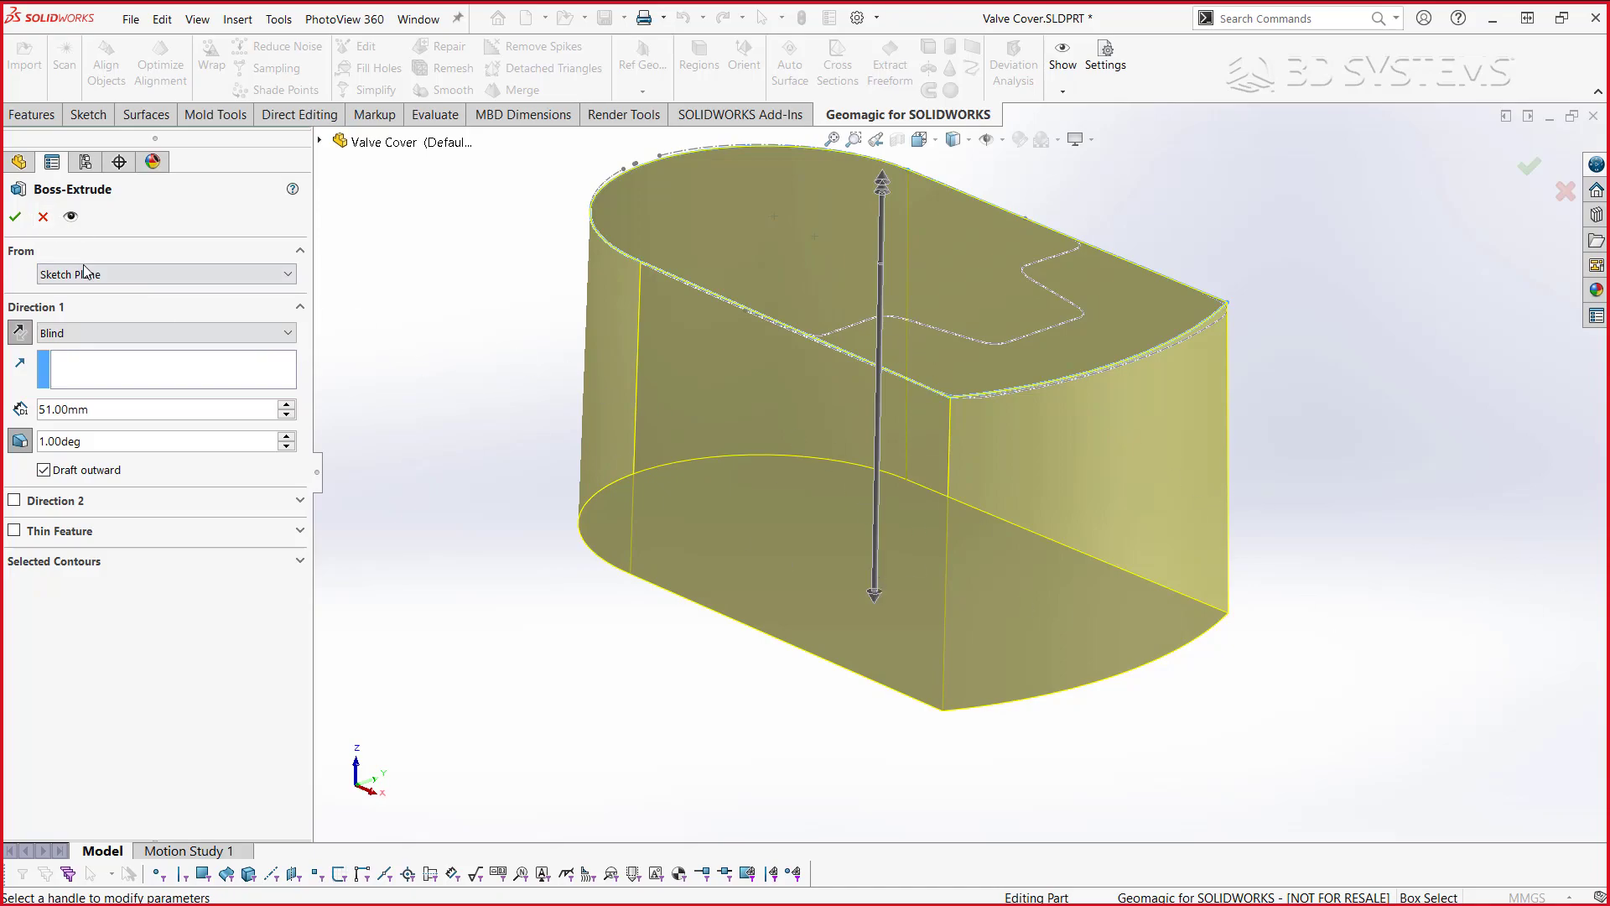
left_click(14, 218)
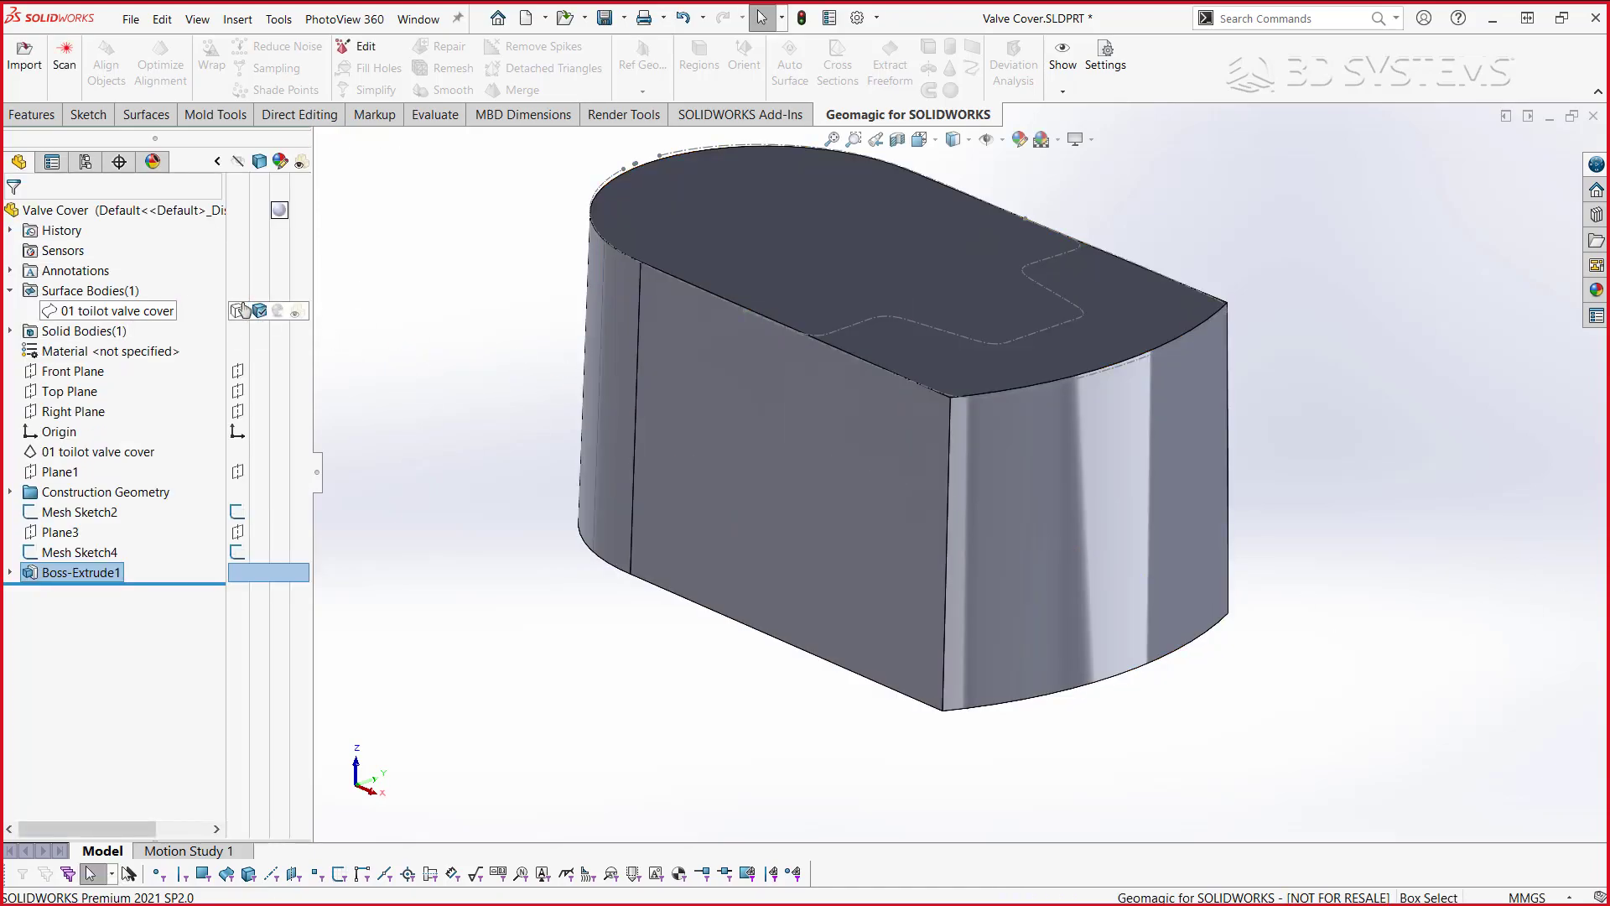
- Show the 01 toilot valve cover scan mesh and orbit around it
left_click(240, 312)
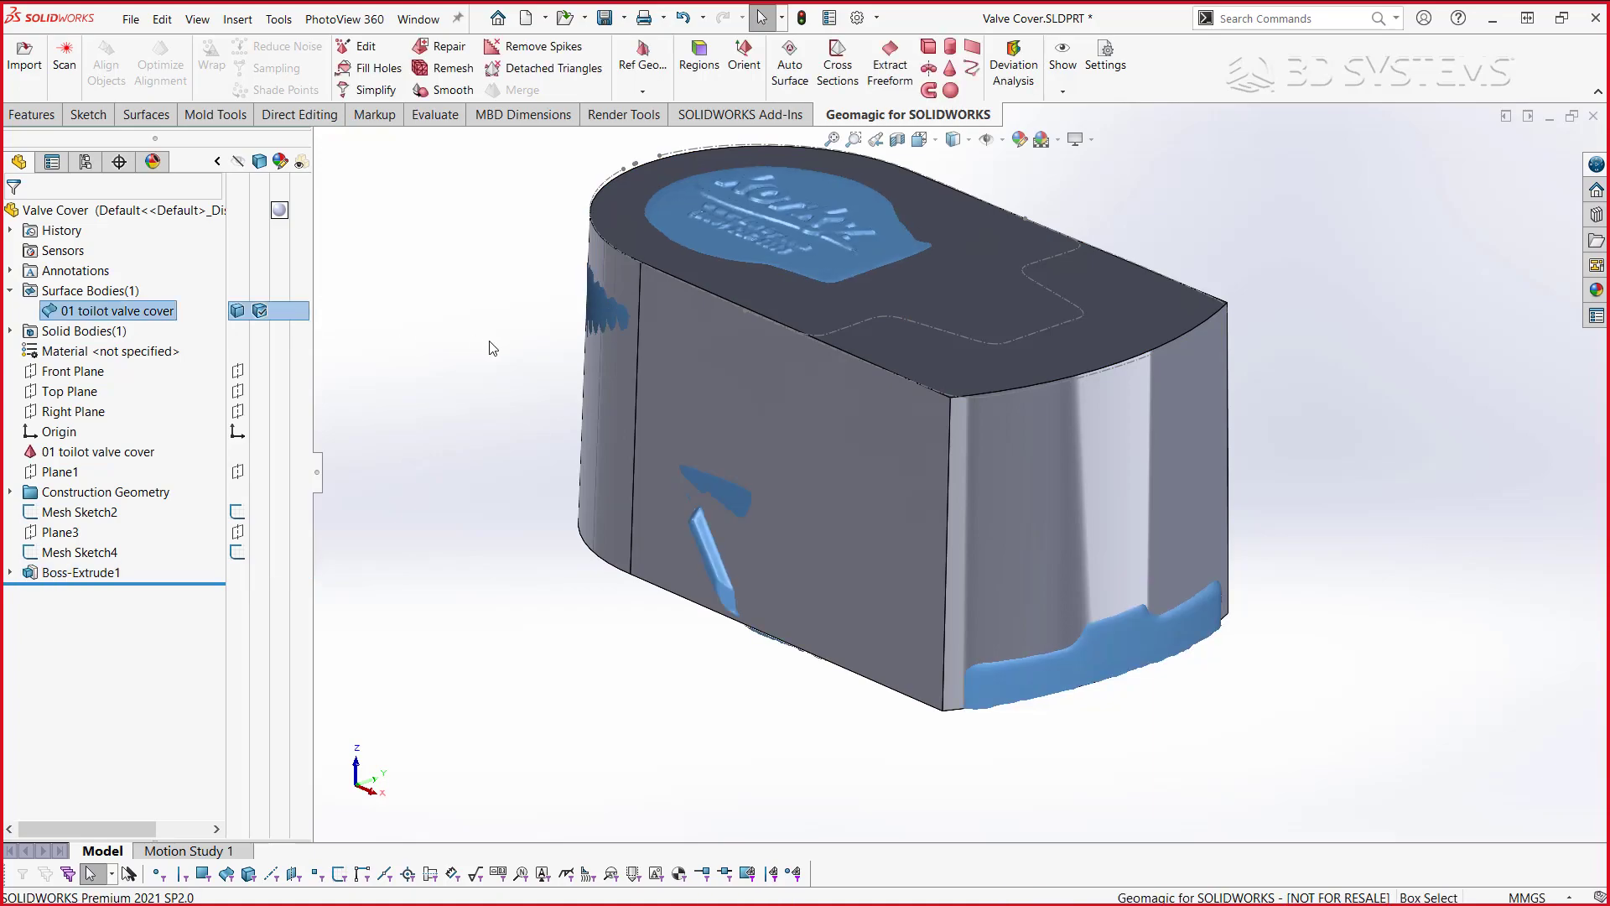
mouse_move(1346, 517)
middle_mouse_down()
mouse_move(1066, 557)
mouse_move(1044, 651)
middle_mouse_up()
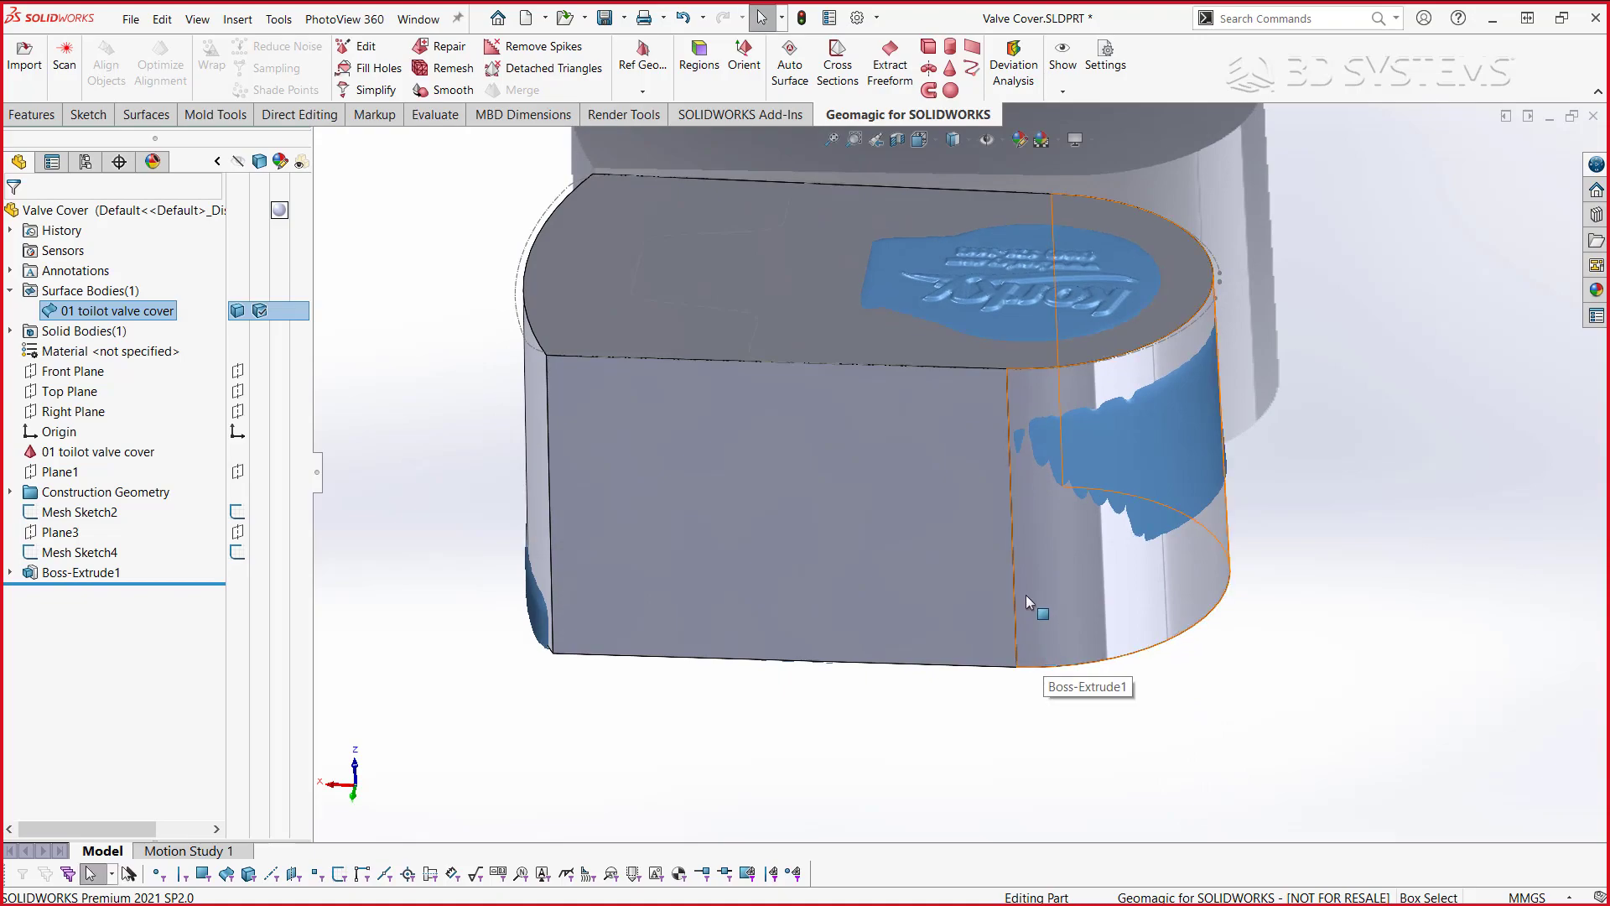
middle_click_drag(1027, 597, 571, 354)
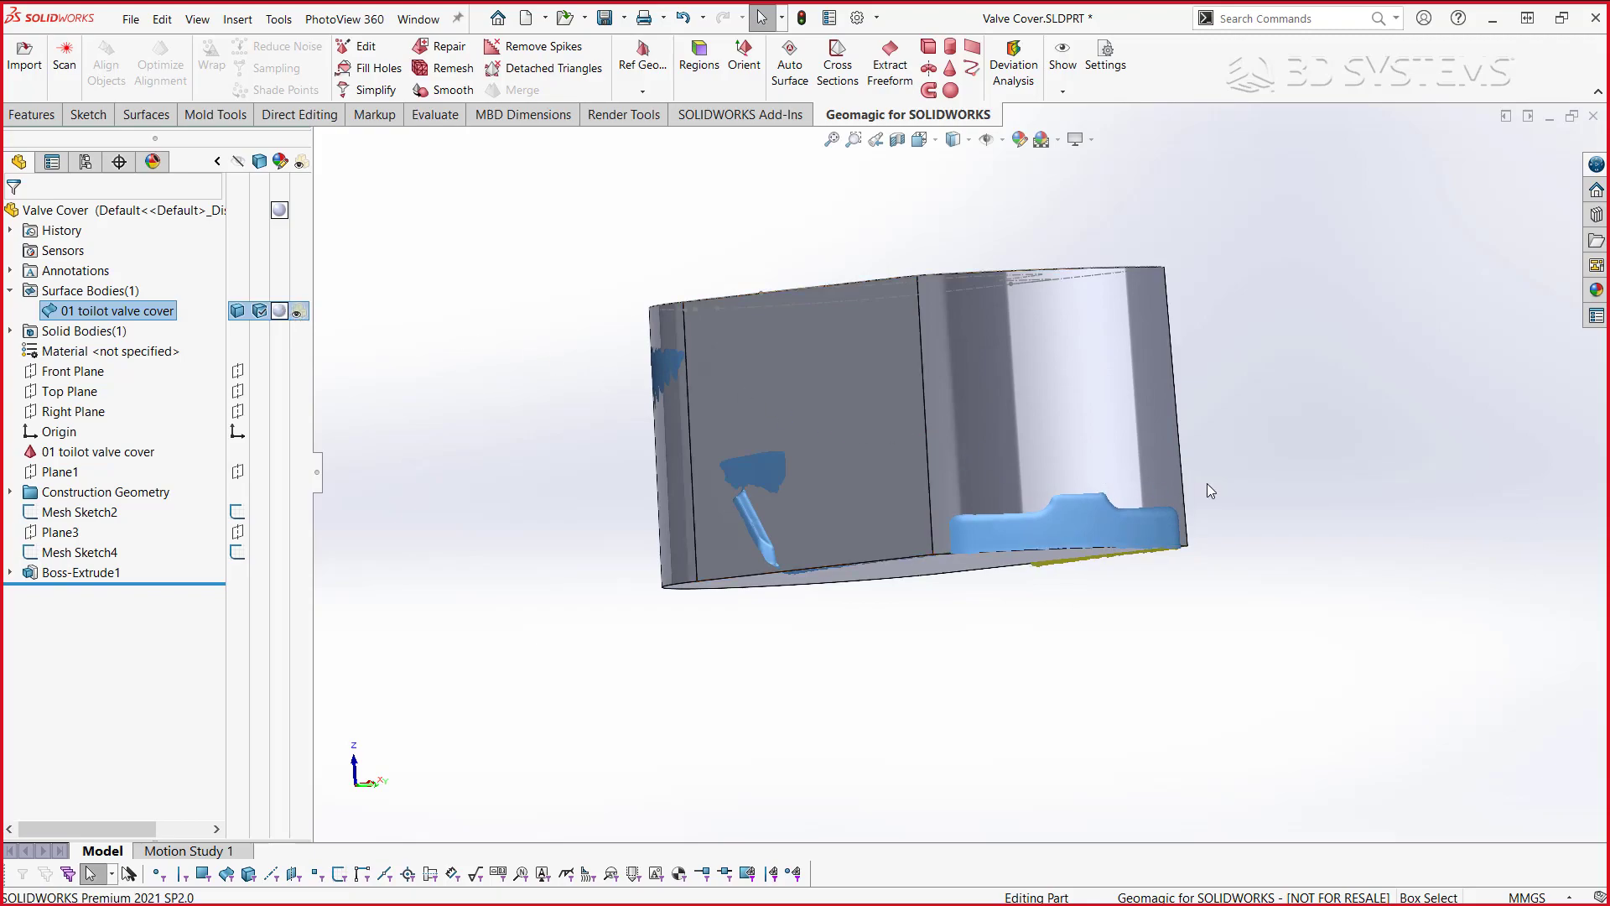
middle_click_drag(1210, 491, 650, 332)
left_click(503, 323)
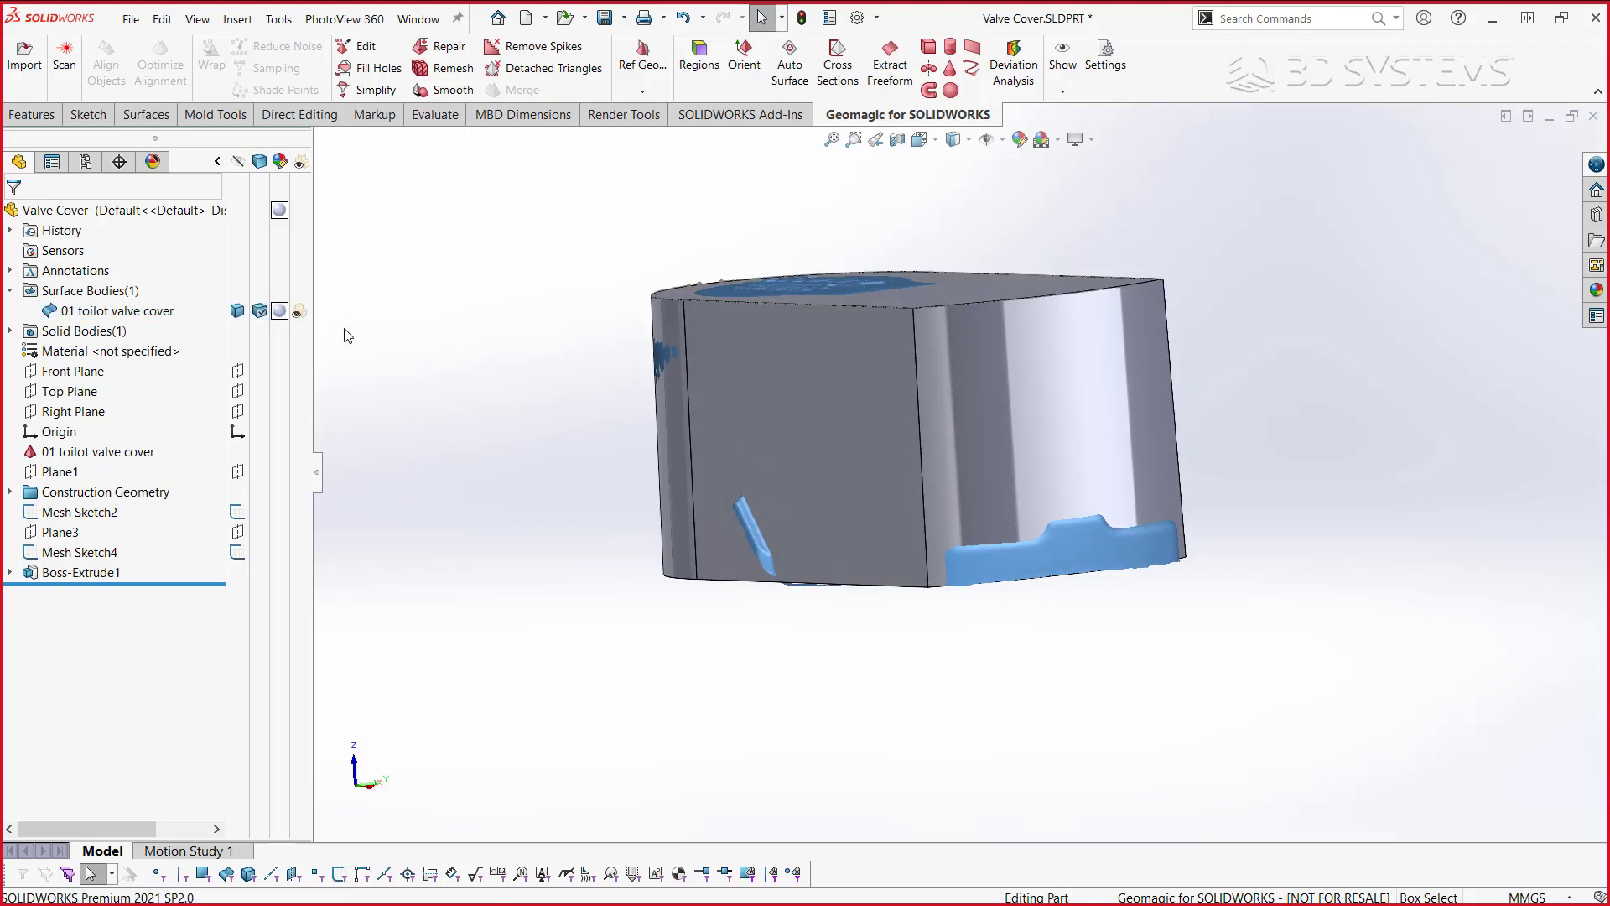
- Make the Boss-Extrude1 solid body transparent and return to Isometric view
left_click(10, 330)
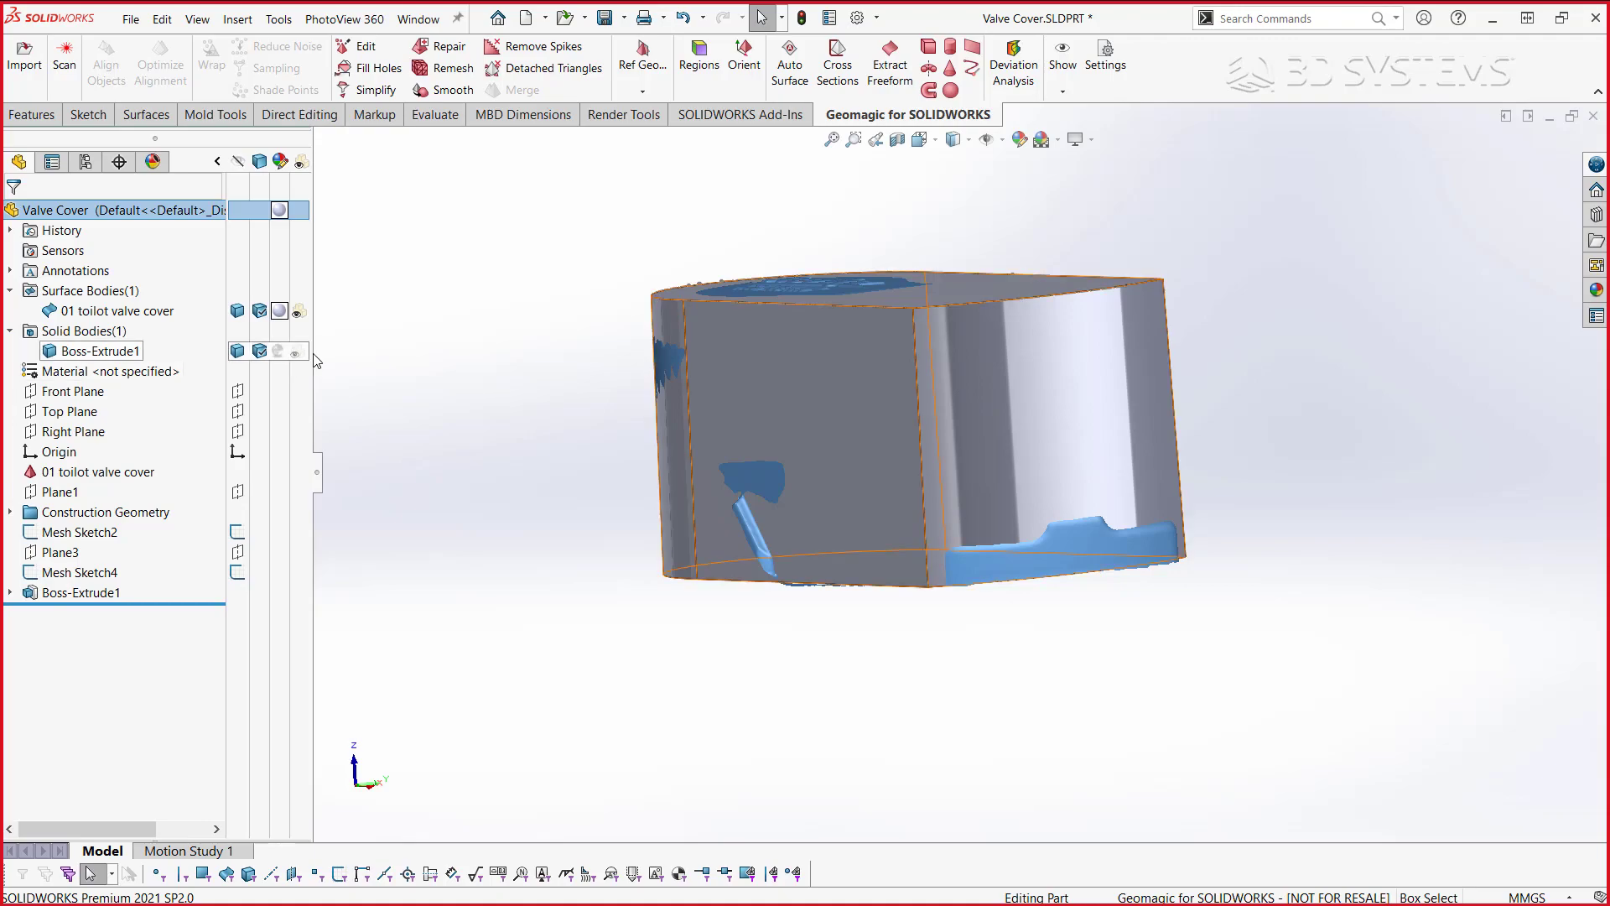
left_click(298, 352)
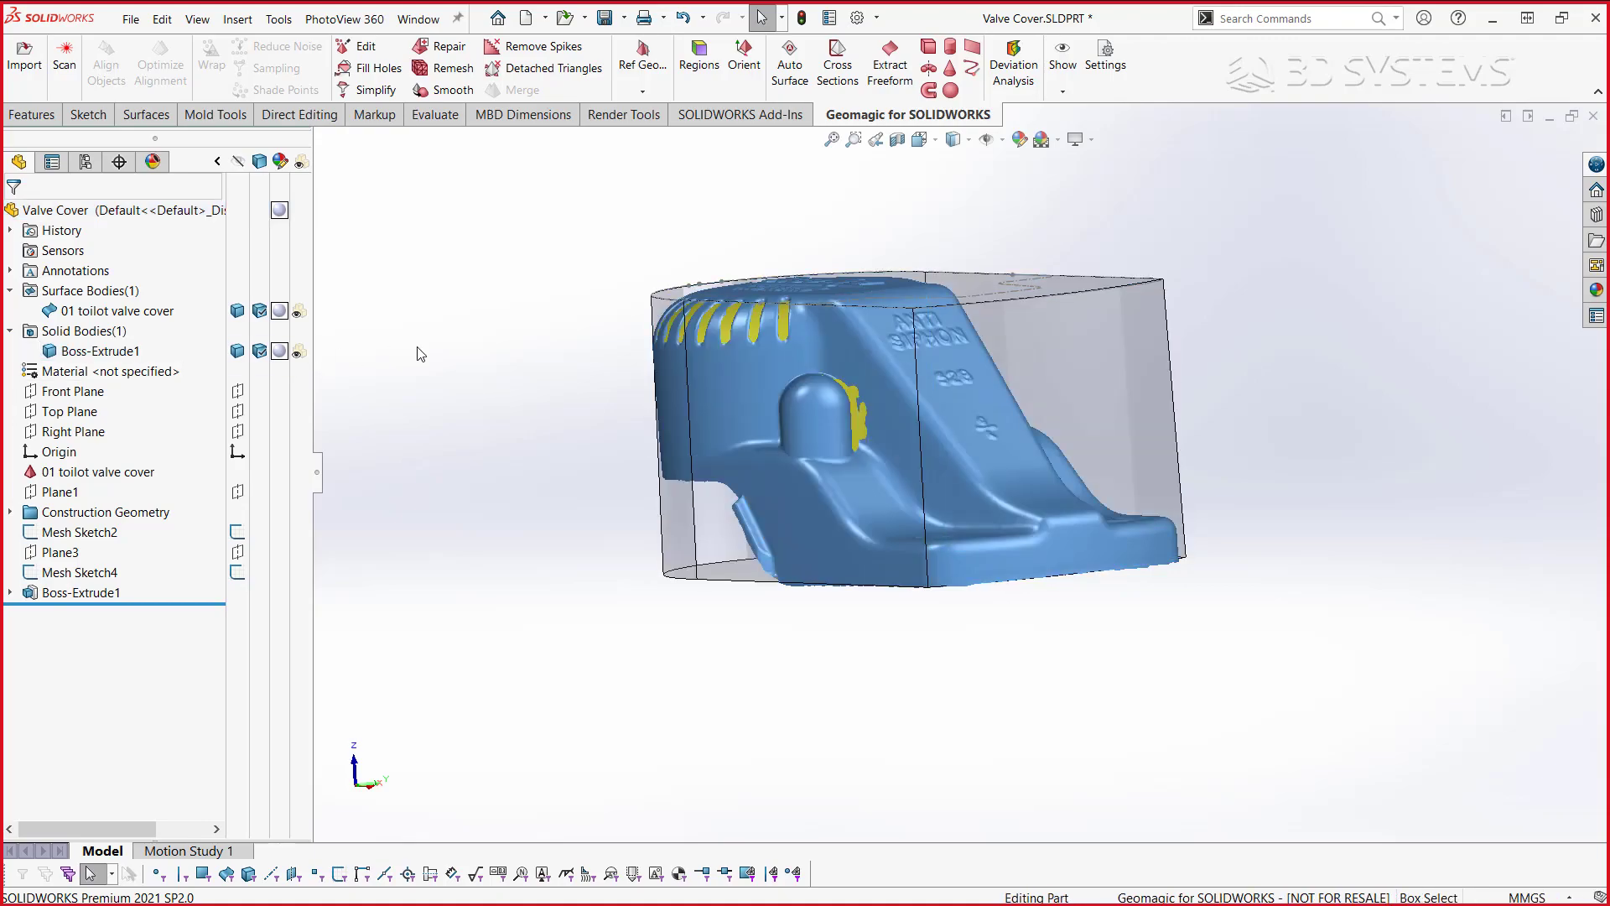
key("ctrl+6")
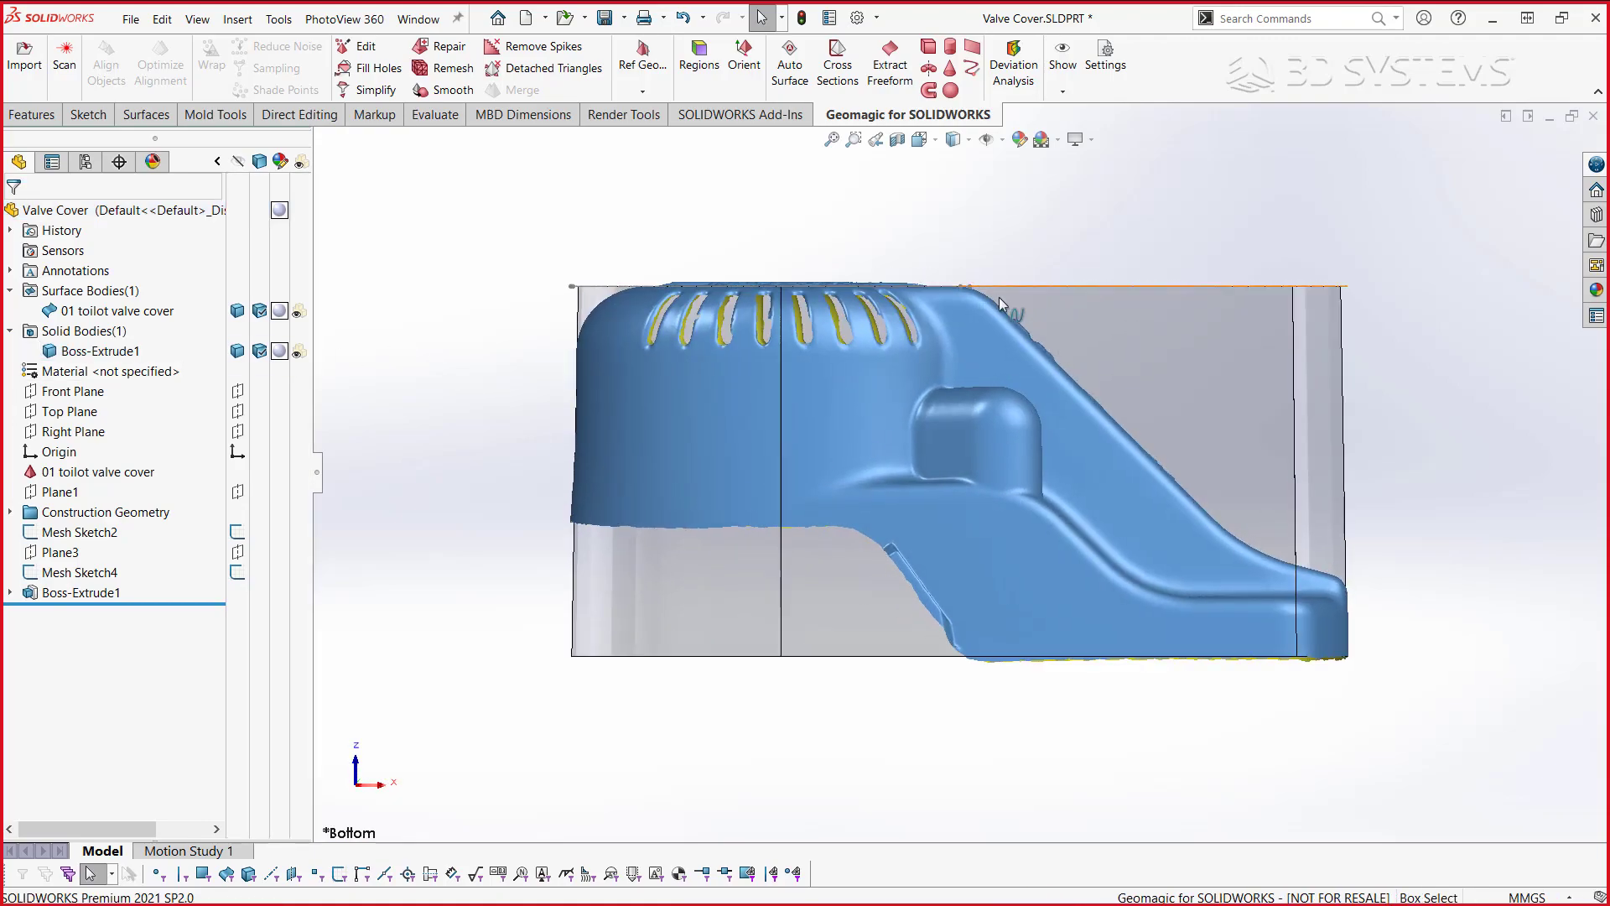
left_click(1290, 518)
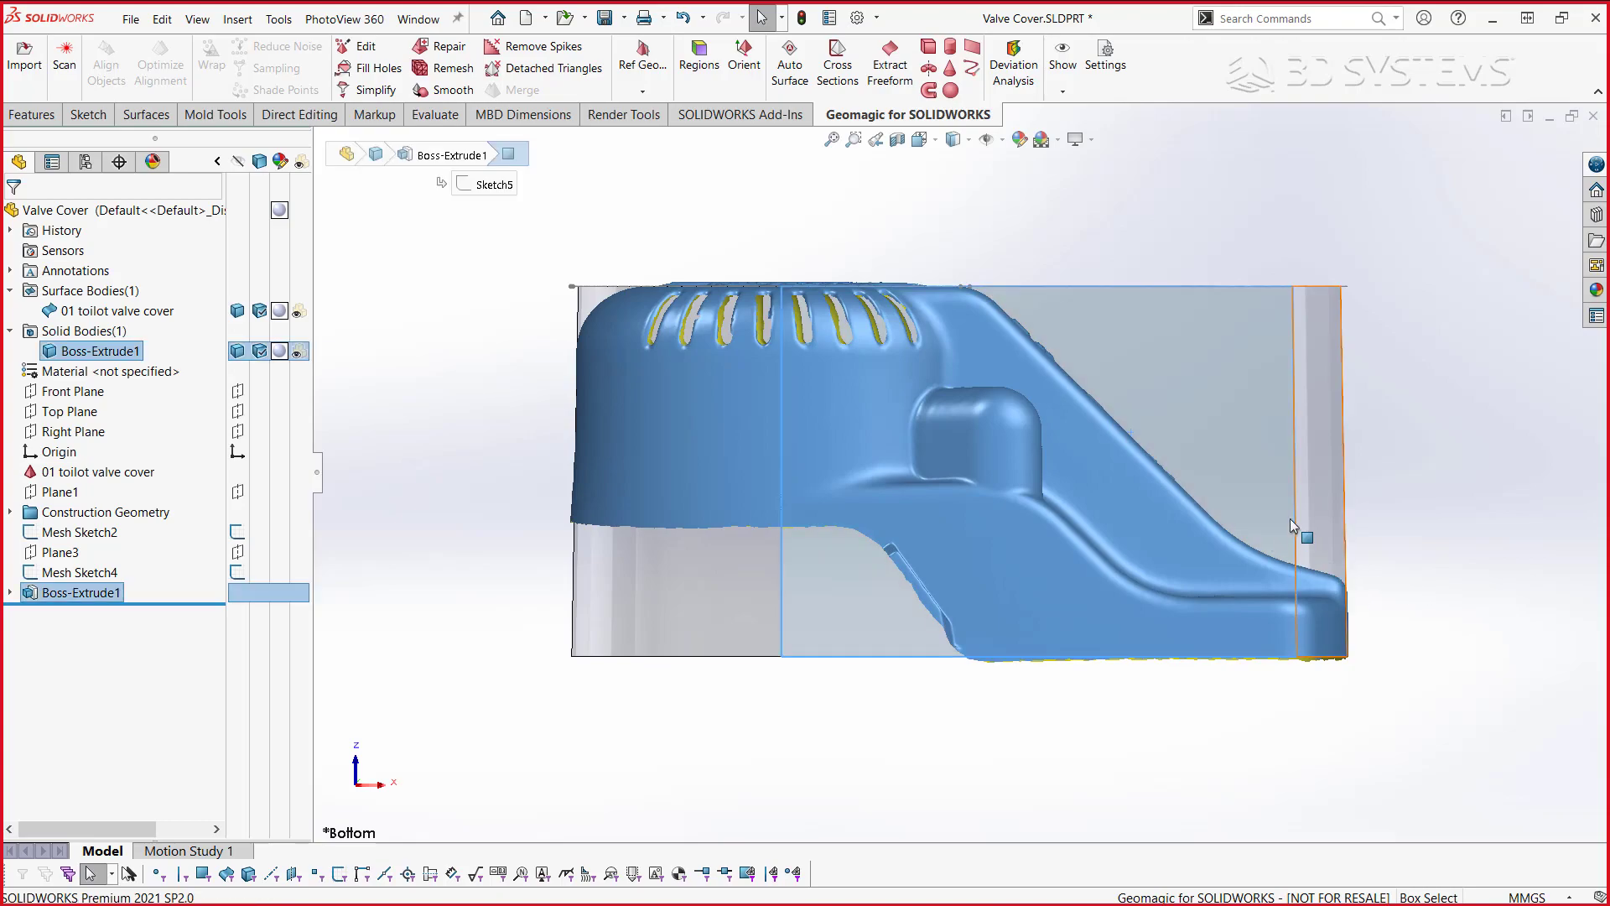
left_click(1052, 239)
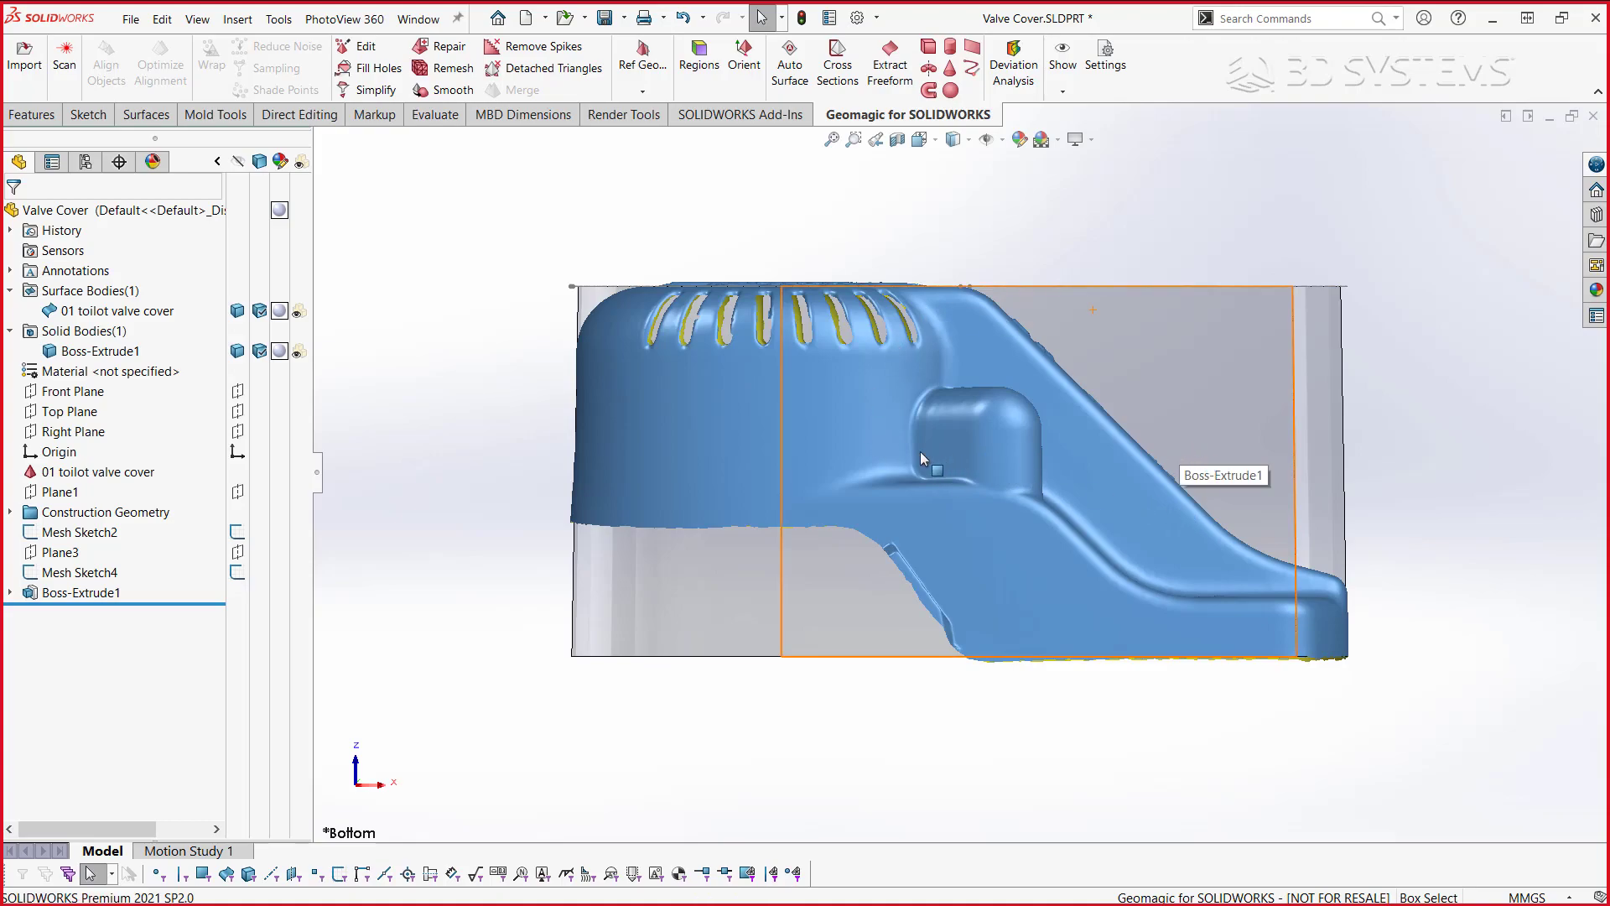
middle_click_drag(919, 451, 1053, 320)
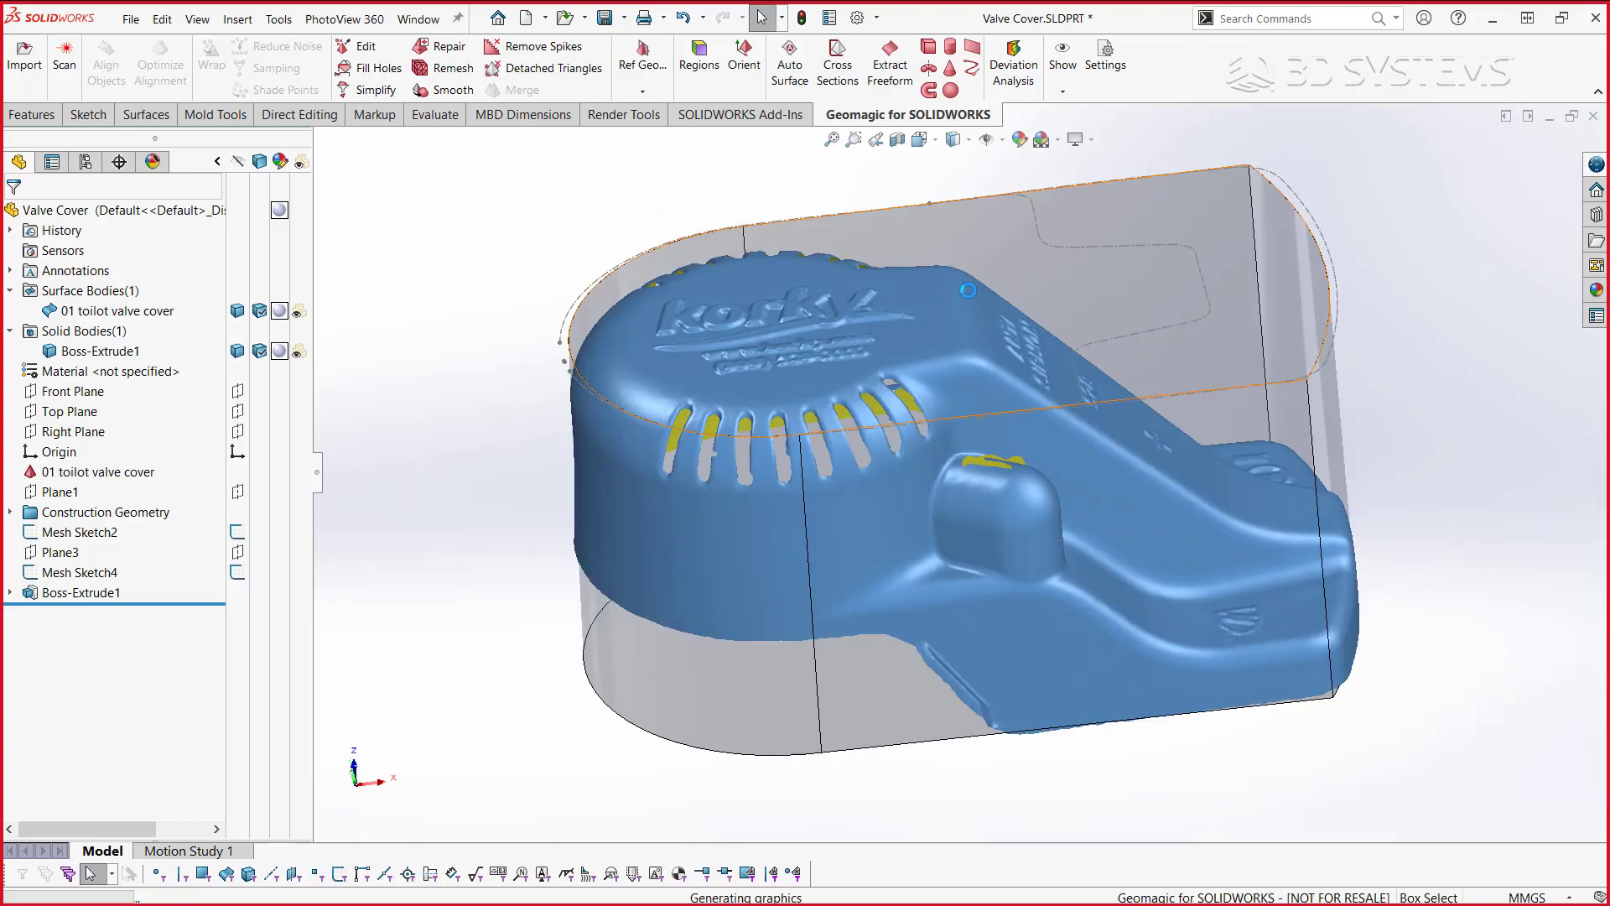
middle_click_drag(1053, 319, 260, 542)
key("ctrl+7")
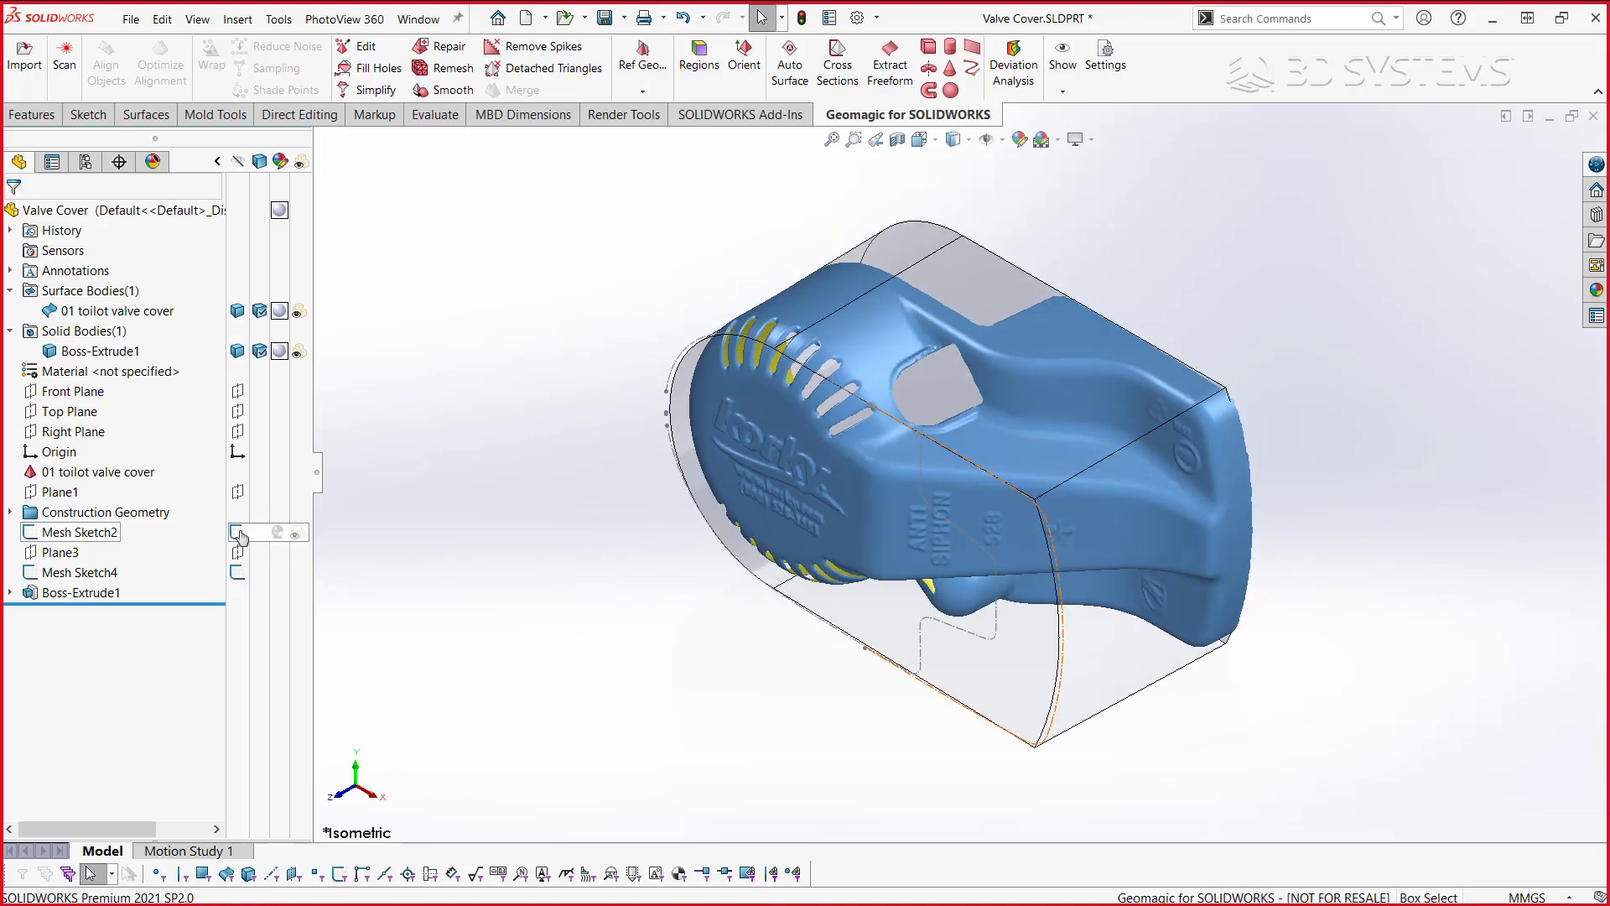
- Start a mesh cross-section on the Top Plane with a 1 mm distance
left_click(837, 67)
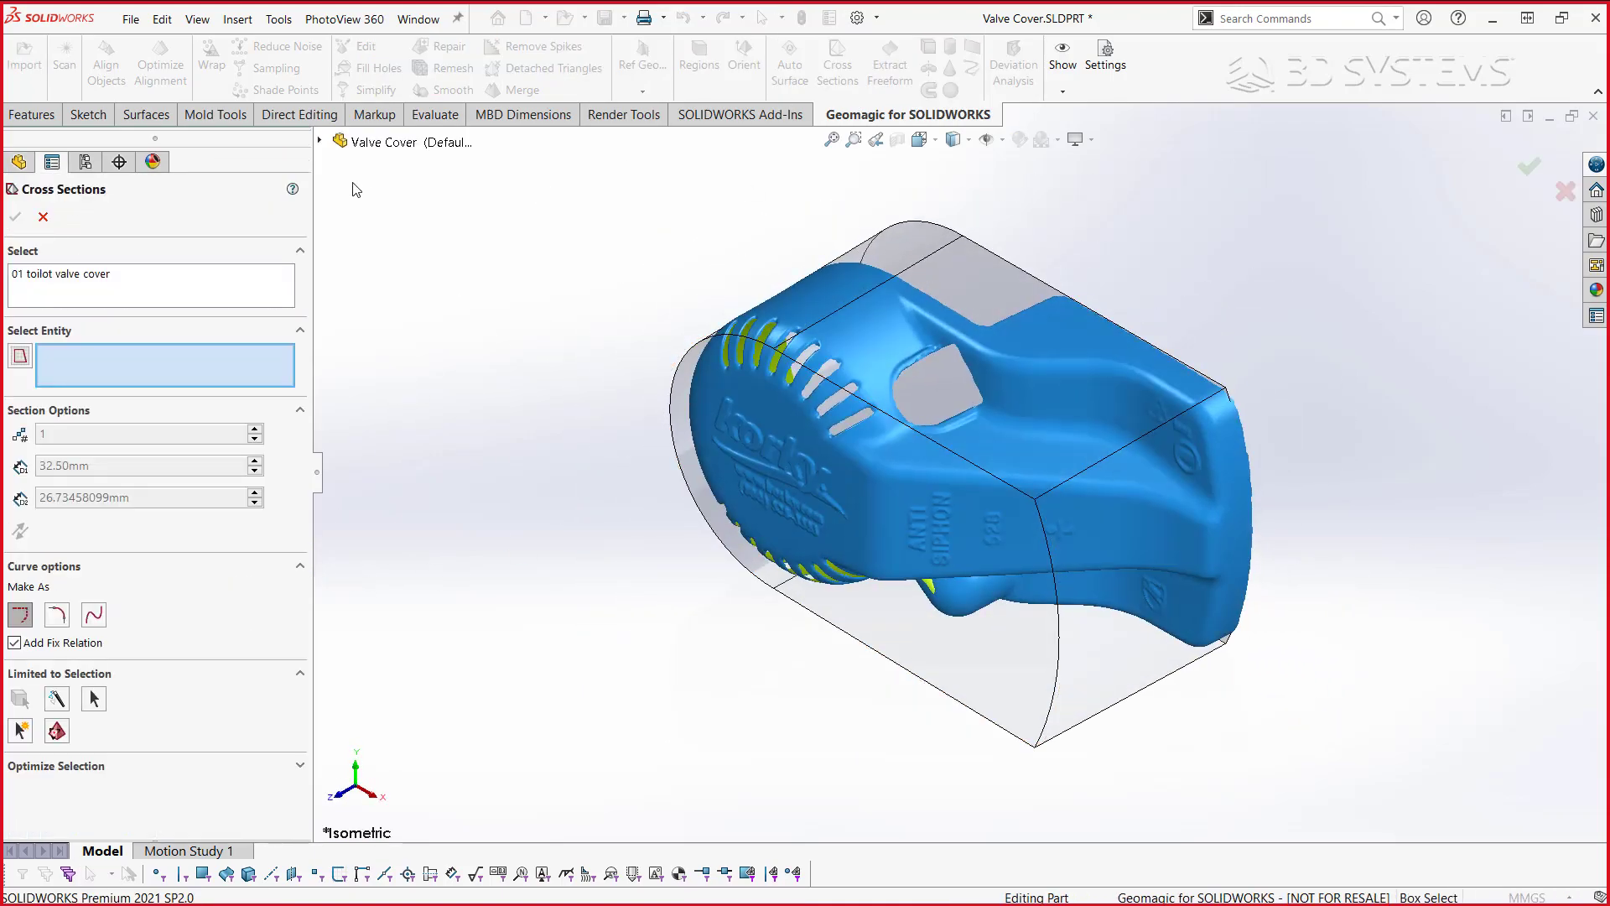
left_click(320, 141)
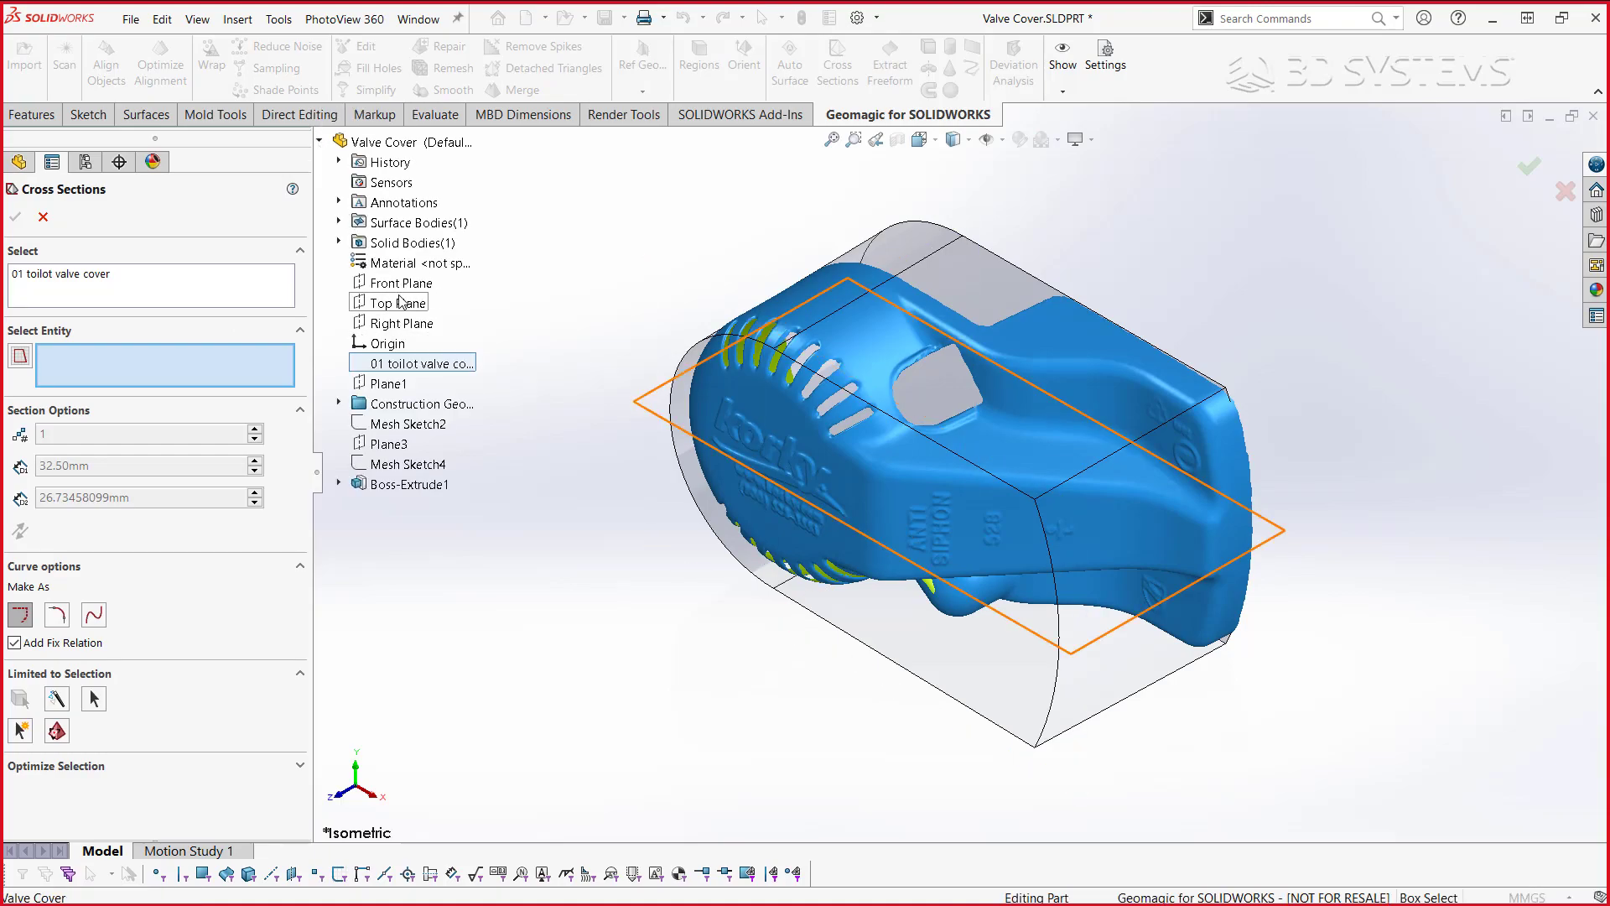
left_click(401, 303)
double_click(121, 494)
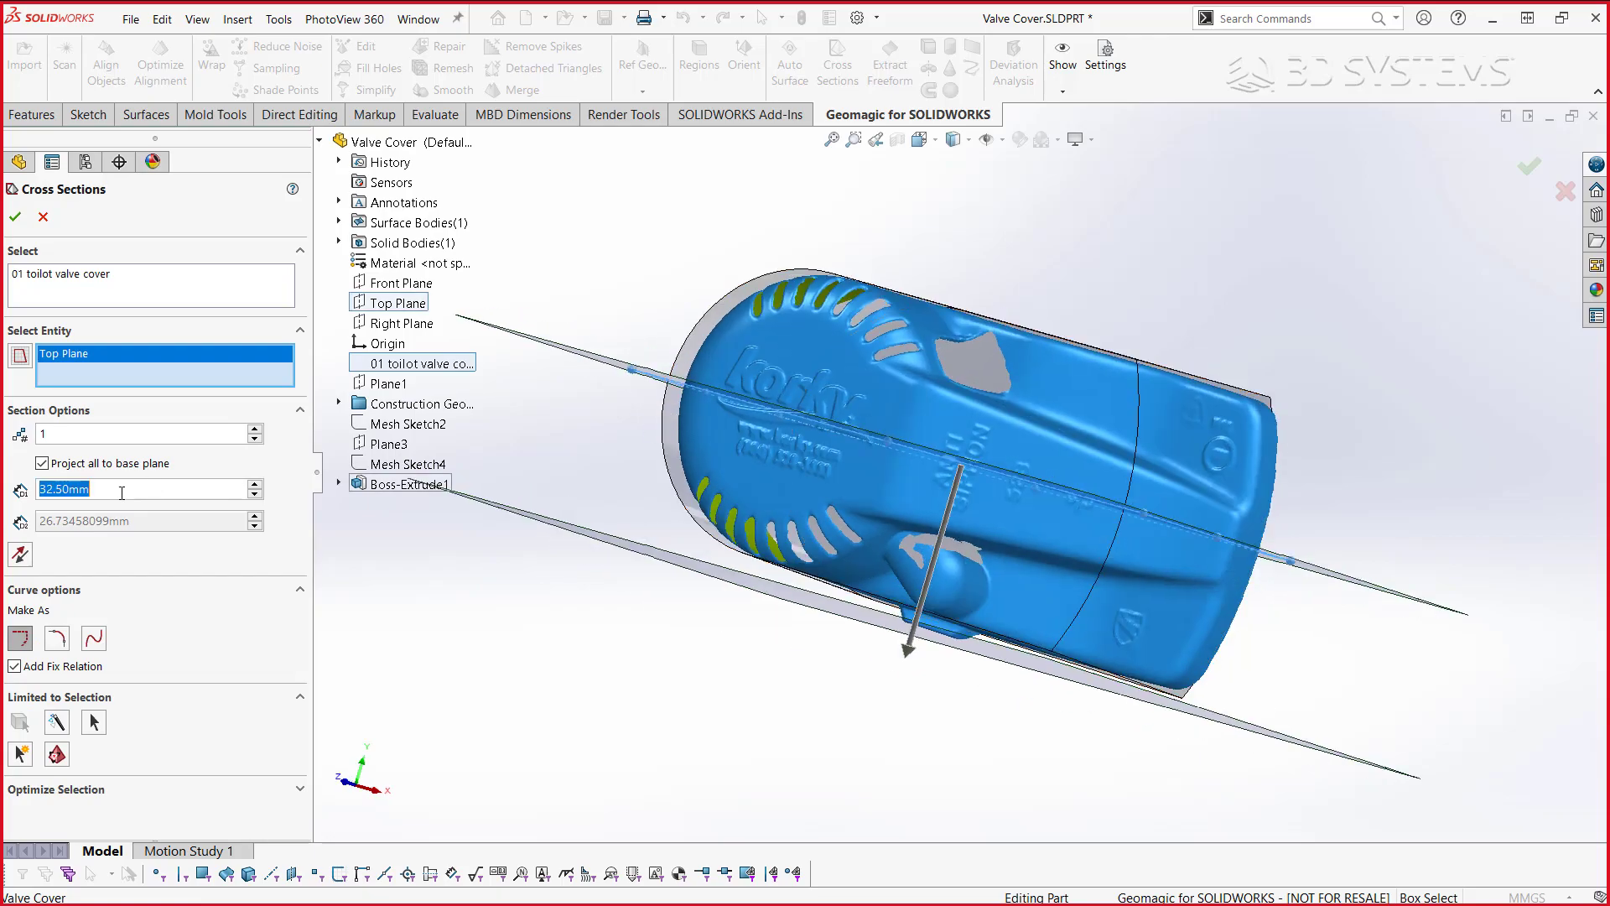
type("1")
key("Return")
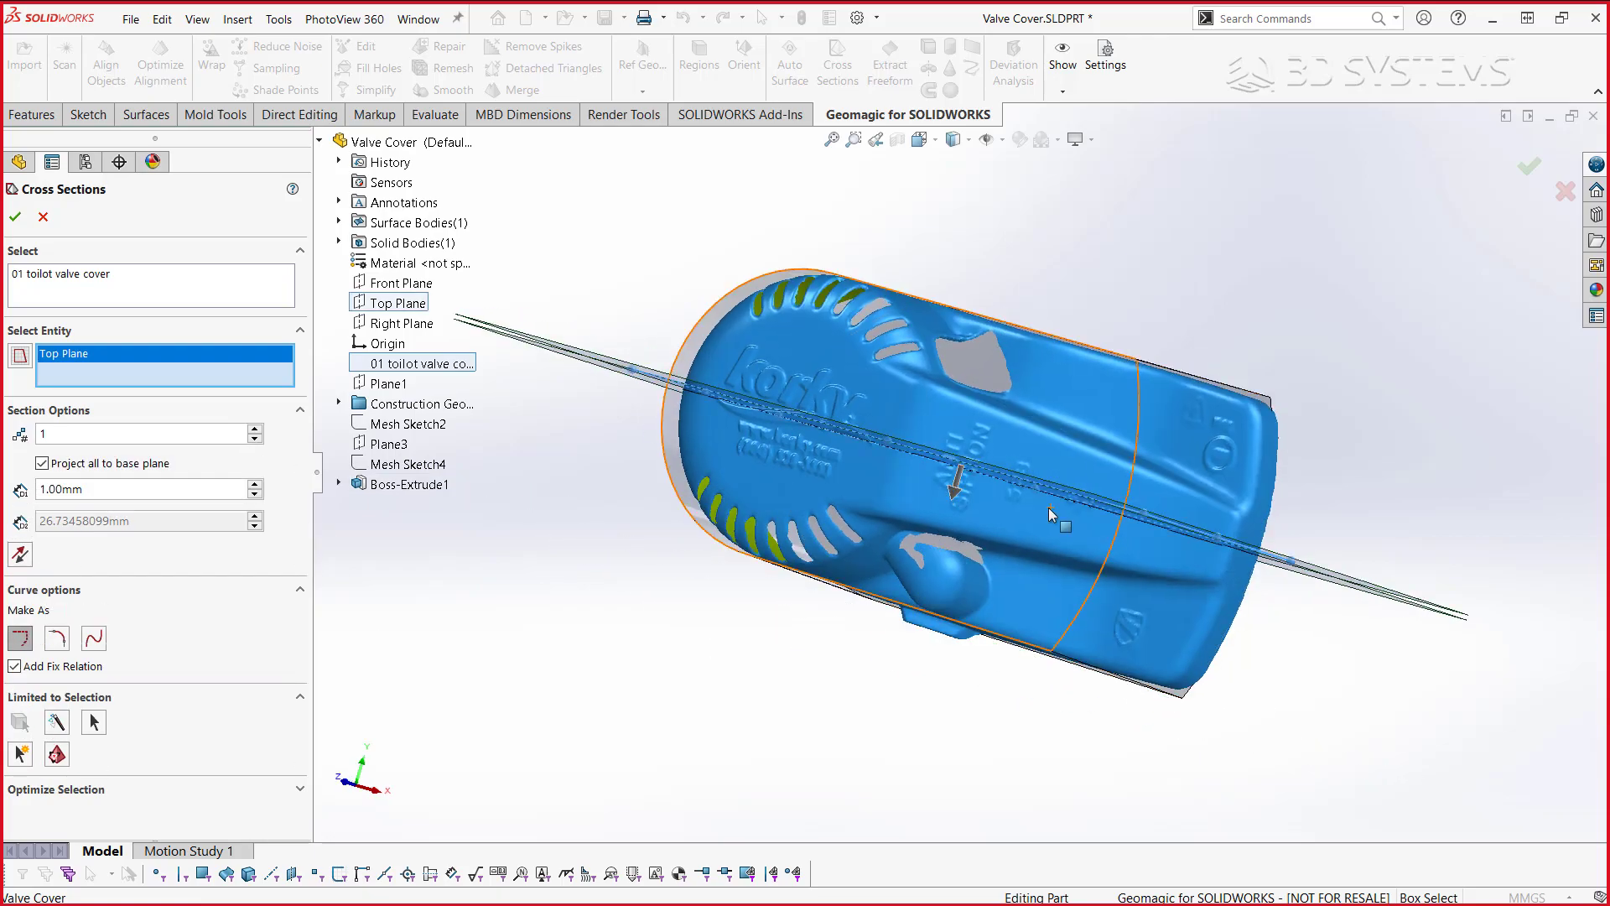
- Orbit, pan and zoom around the valve cover to inspect the Top Plane section
scroll(1048, 507, "down", 2)
scroll(742, 461, "down", 2)
middle_click_drag(727, 448, 748, 304)
middle_click_drag(986, 470, 787, 258)
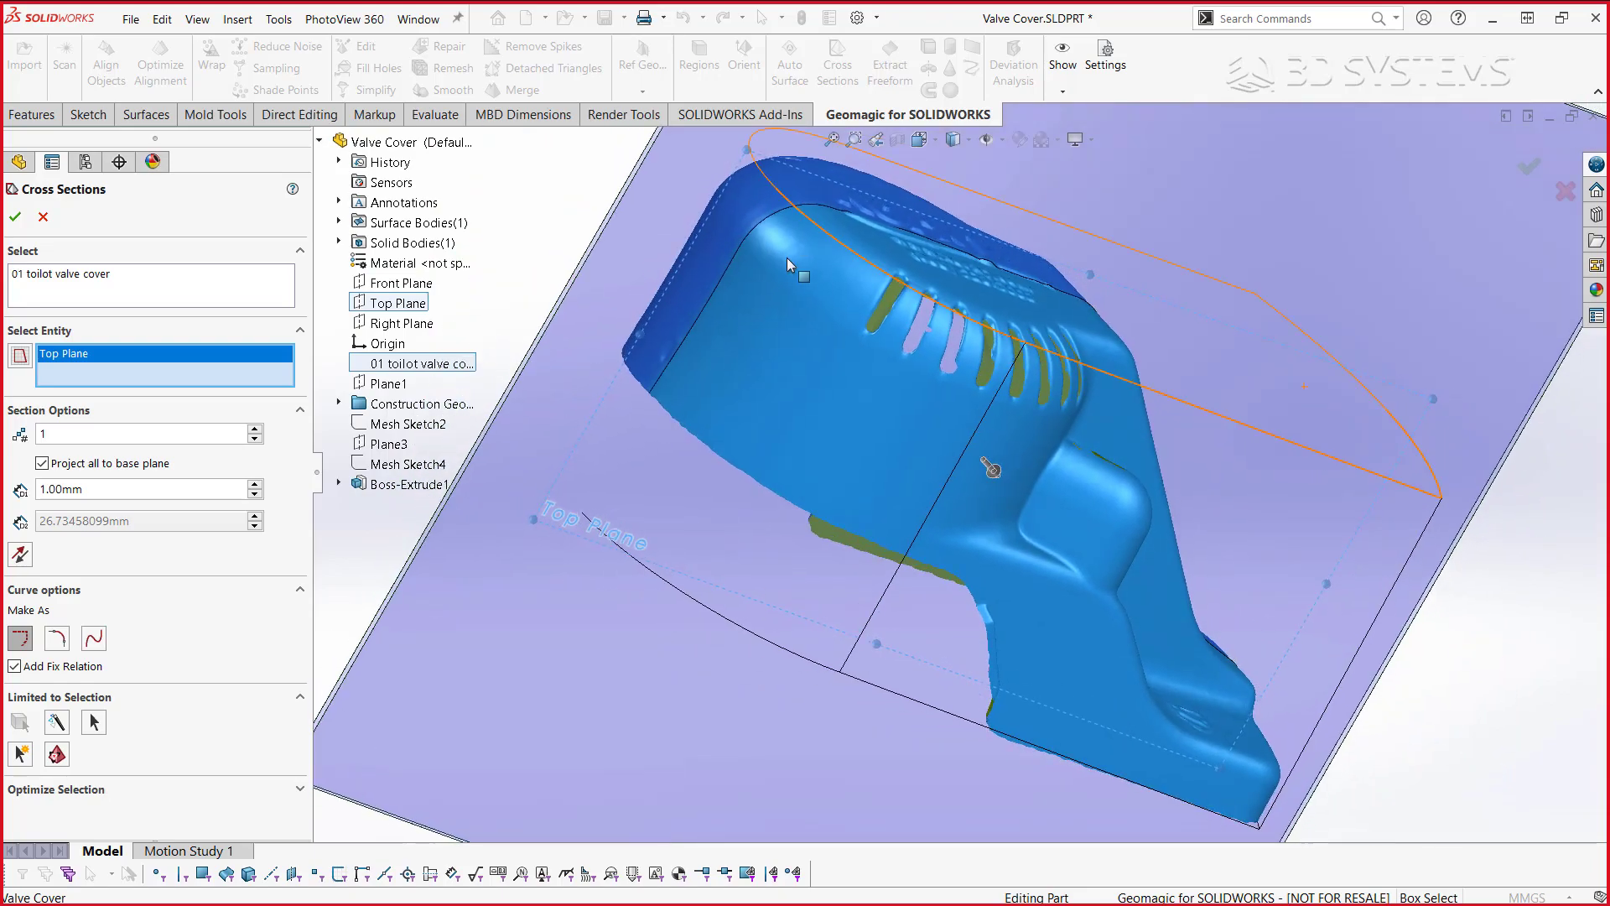
scroll(683, 338, "down", 2)
scroll(684, 376, "down", 3)
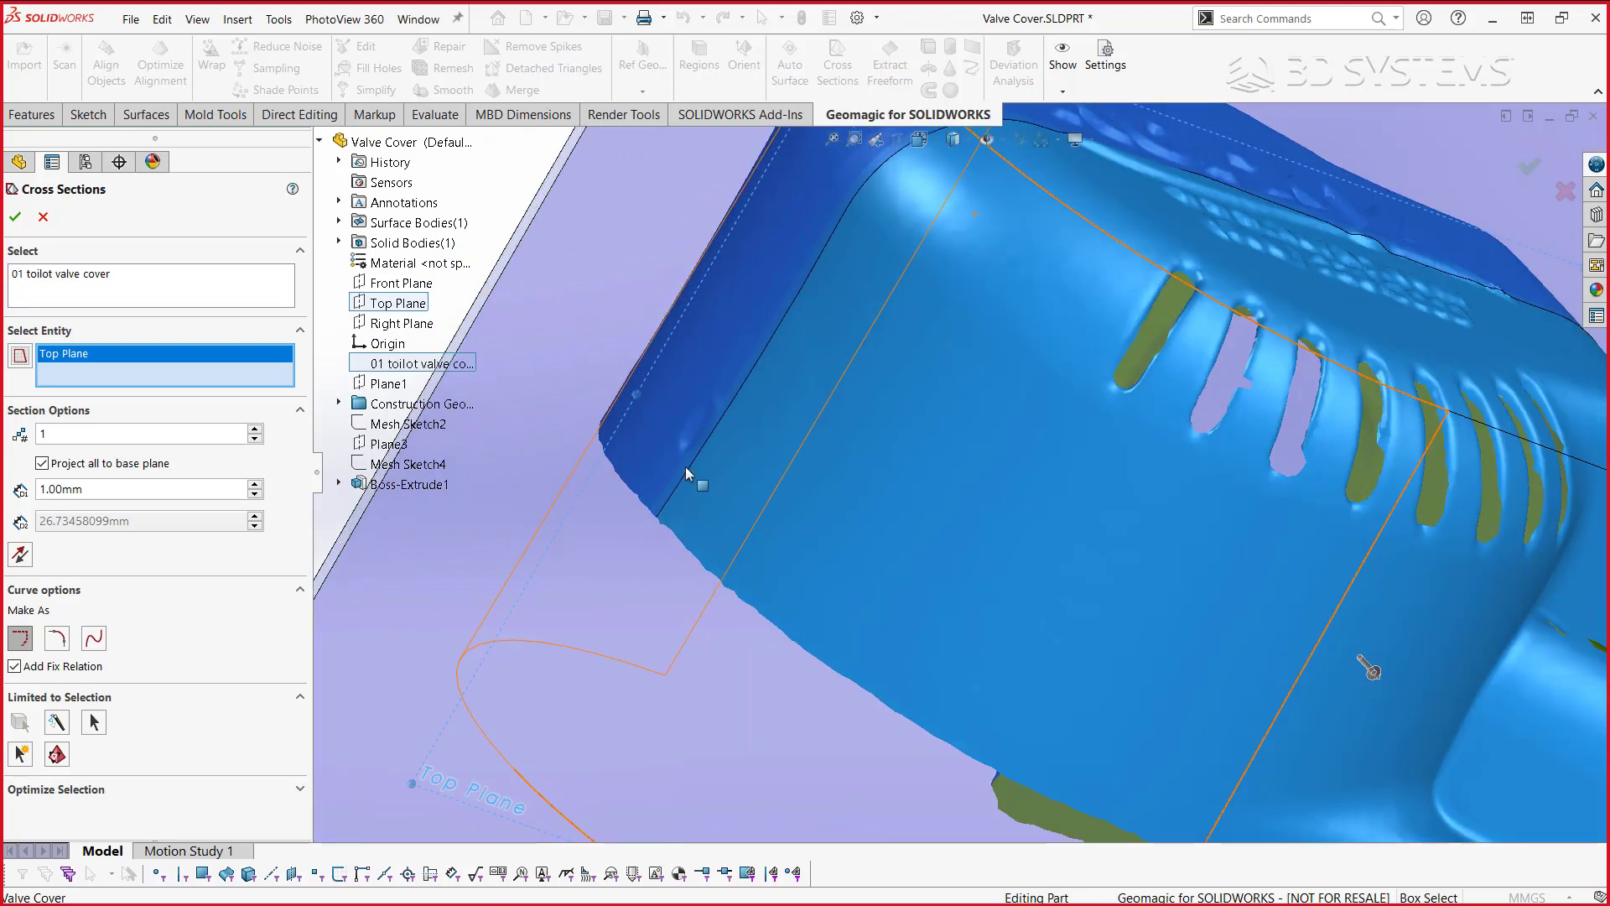
scroll(878, 317, "up", 1)
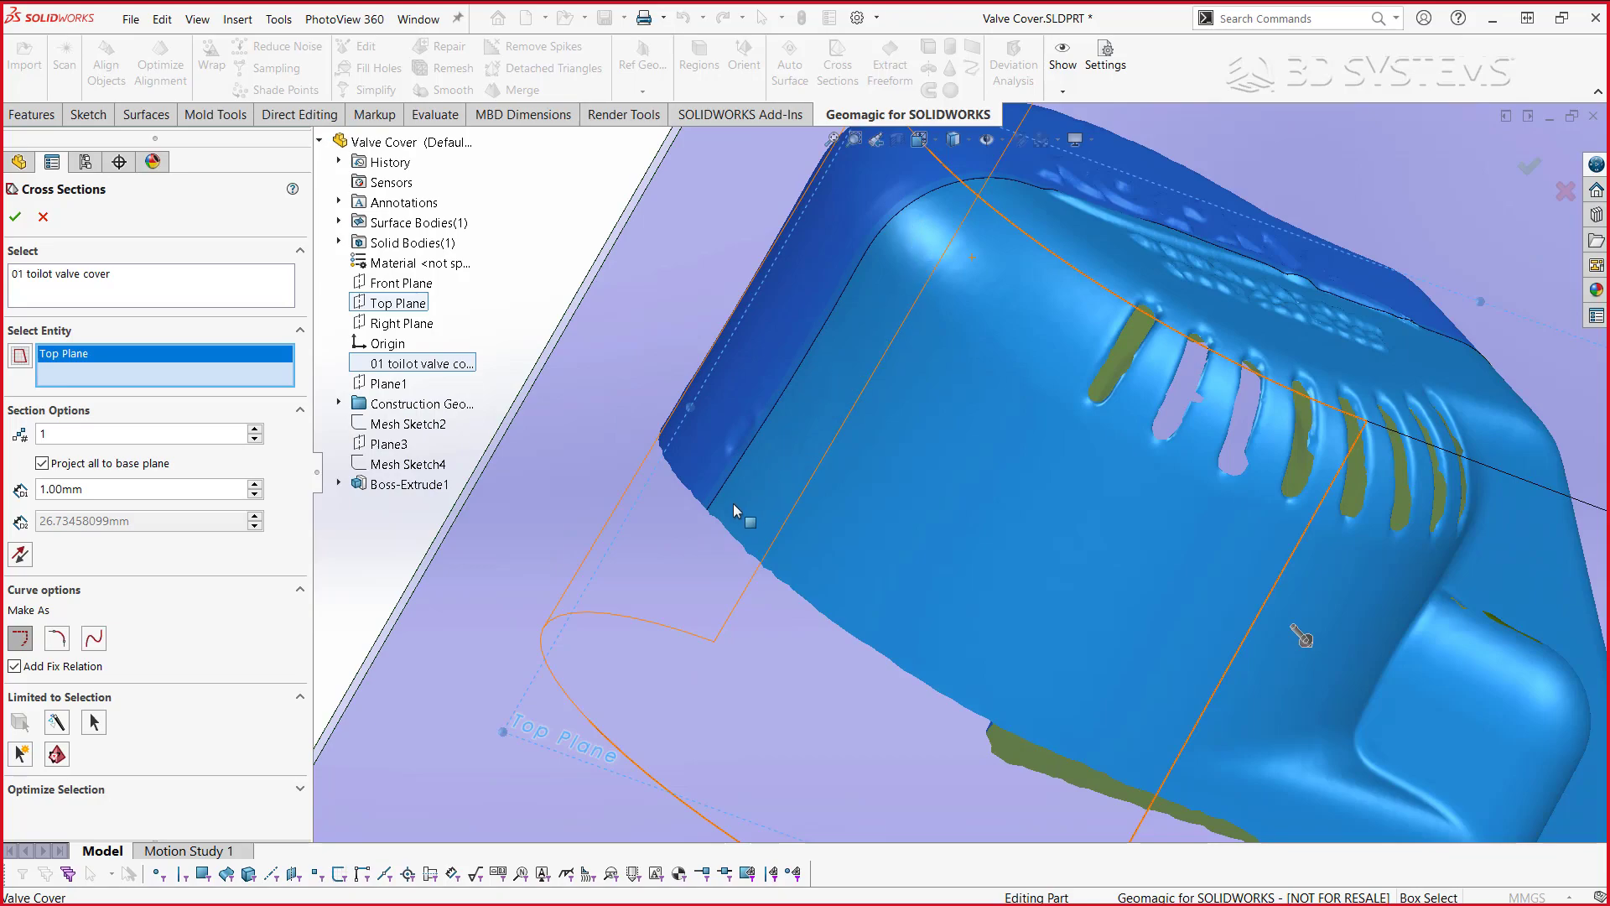
left_click_drag(982, 211, 986, 282)
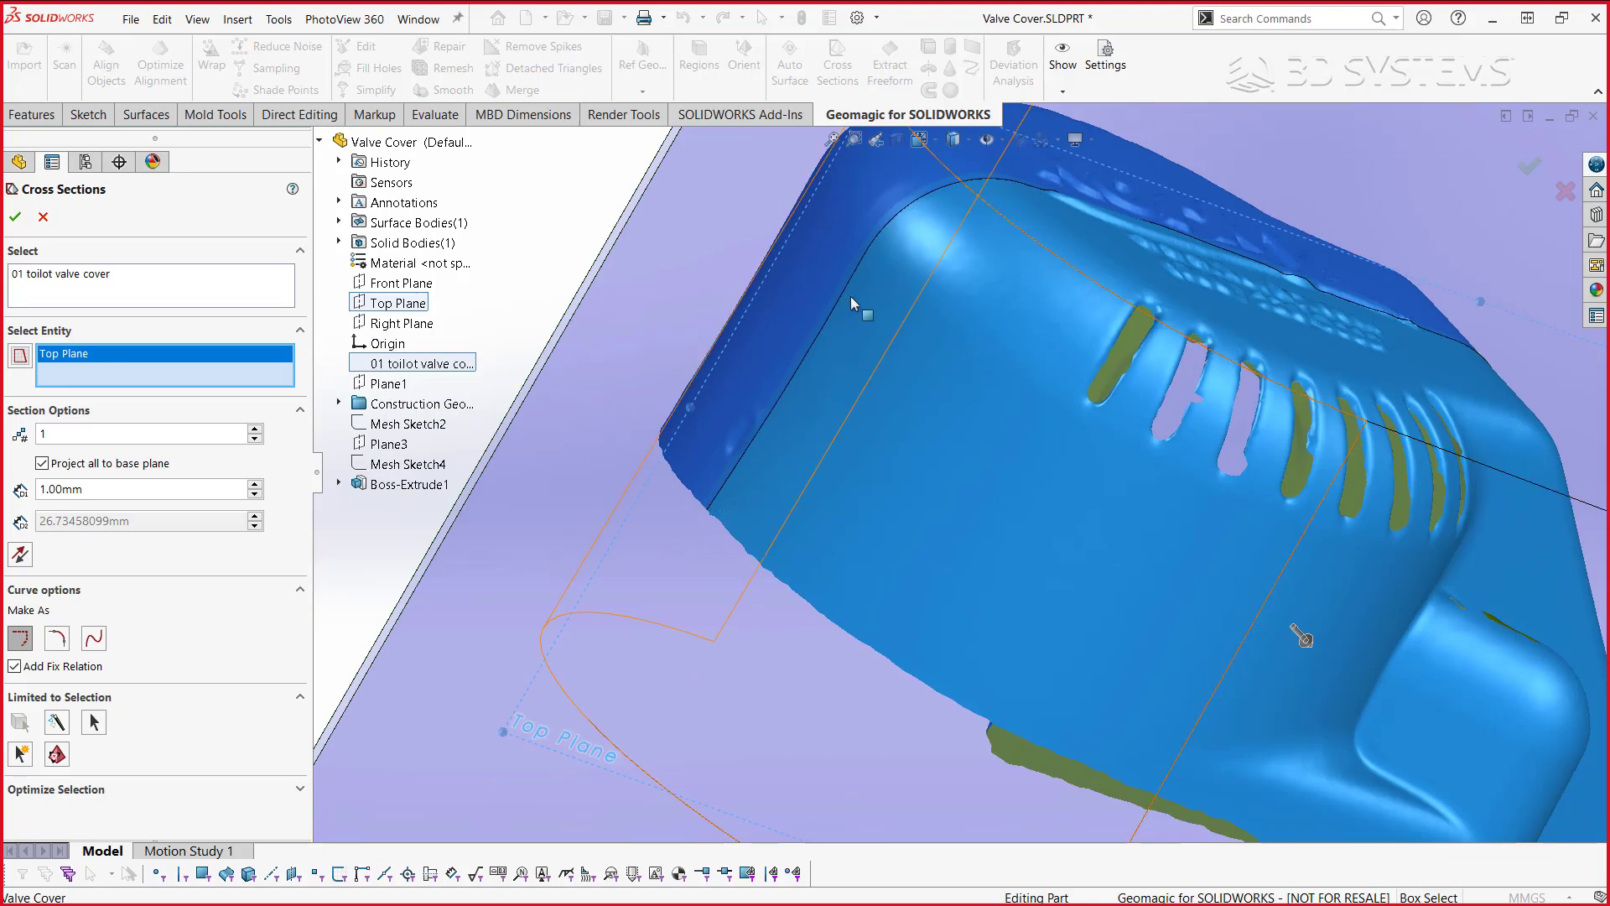
middle_click_drag(986, 282, 1114, 327)
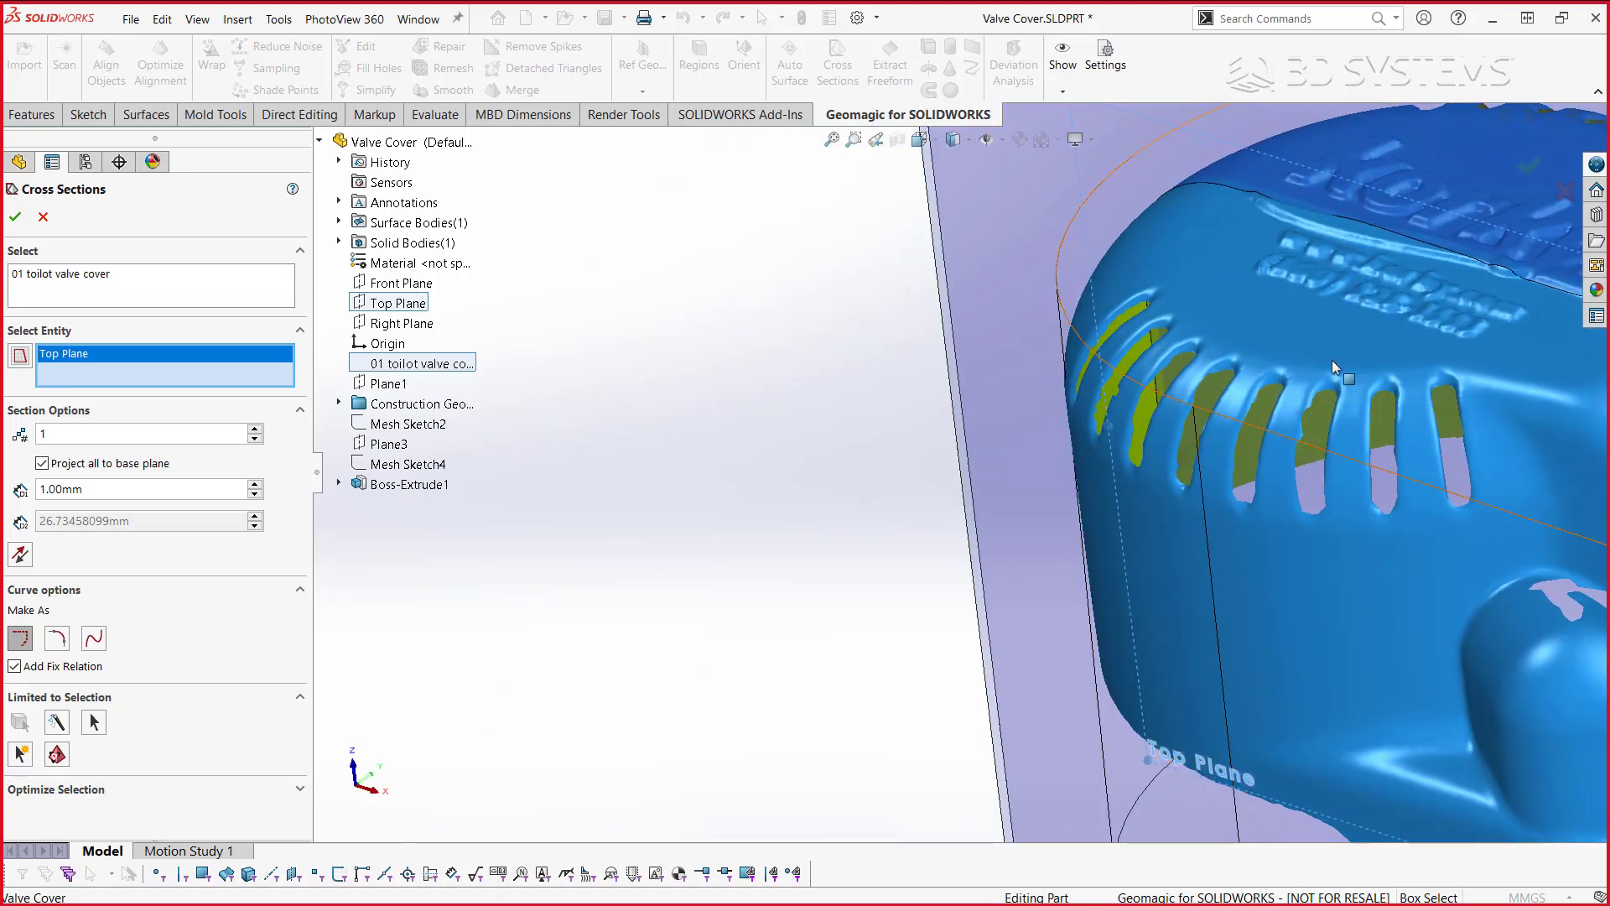
middle_click_drag(1333, 367, 614, 282)
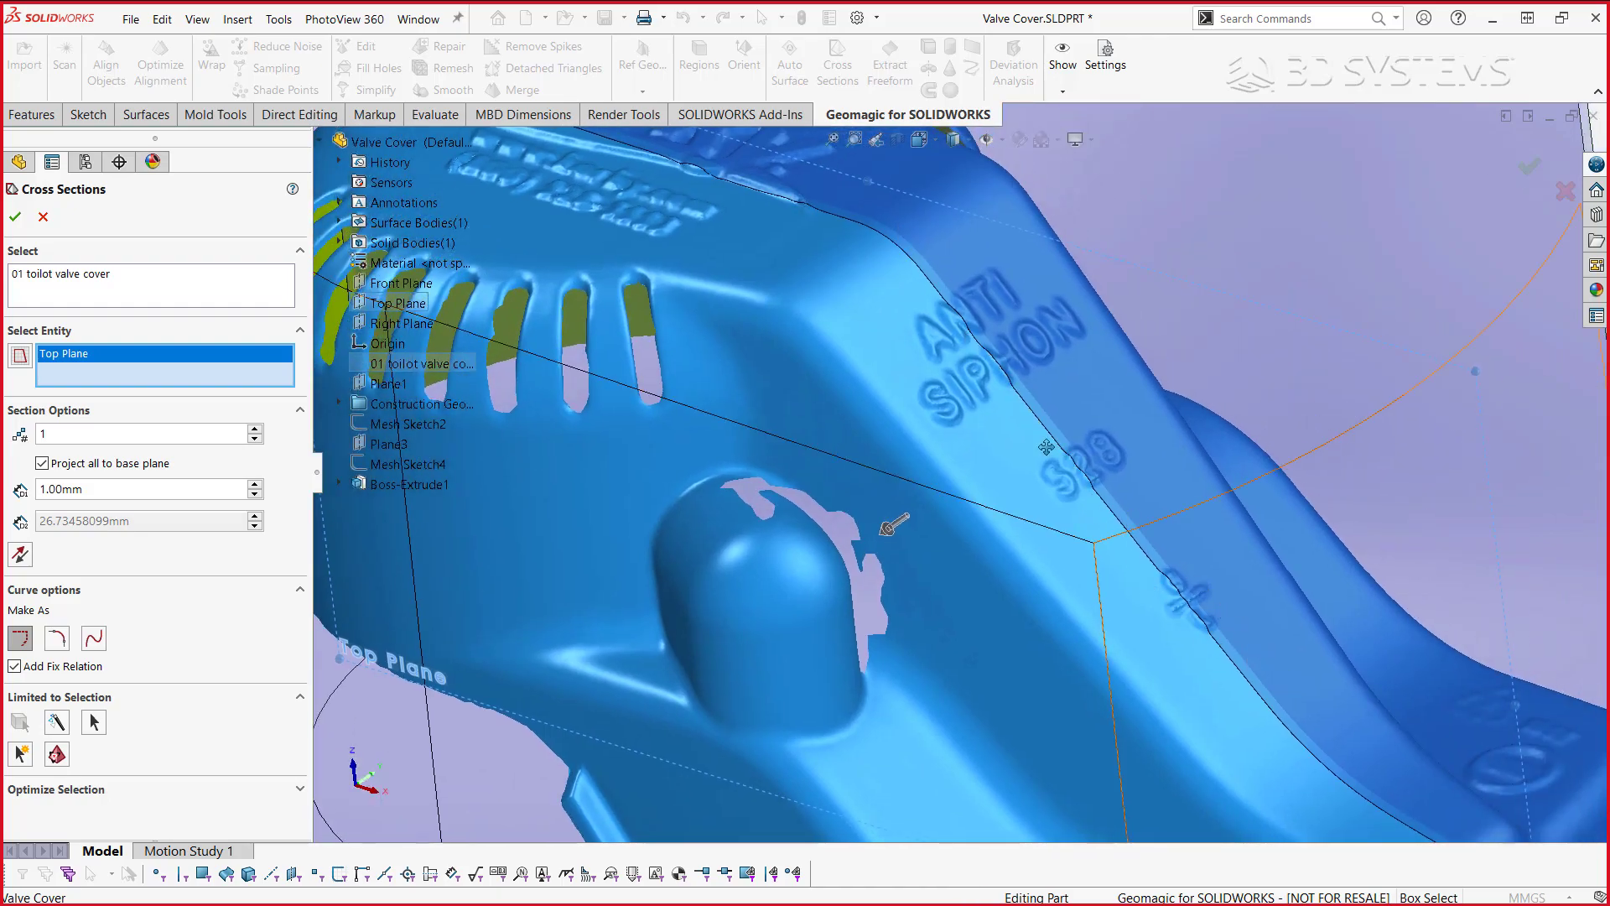
middle_click_drag(1166, 607, 879, 309, "ctrl")
mouse_move(929, 421)
middle_mouse_down()
mouse_move(884, 371)
mouse_move(1074, 581)
middle_mouse_up()
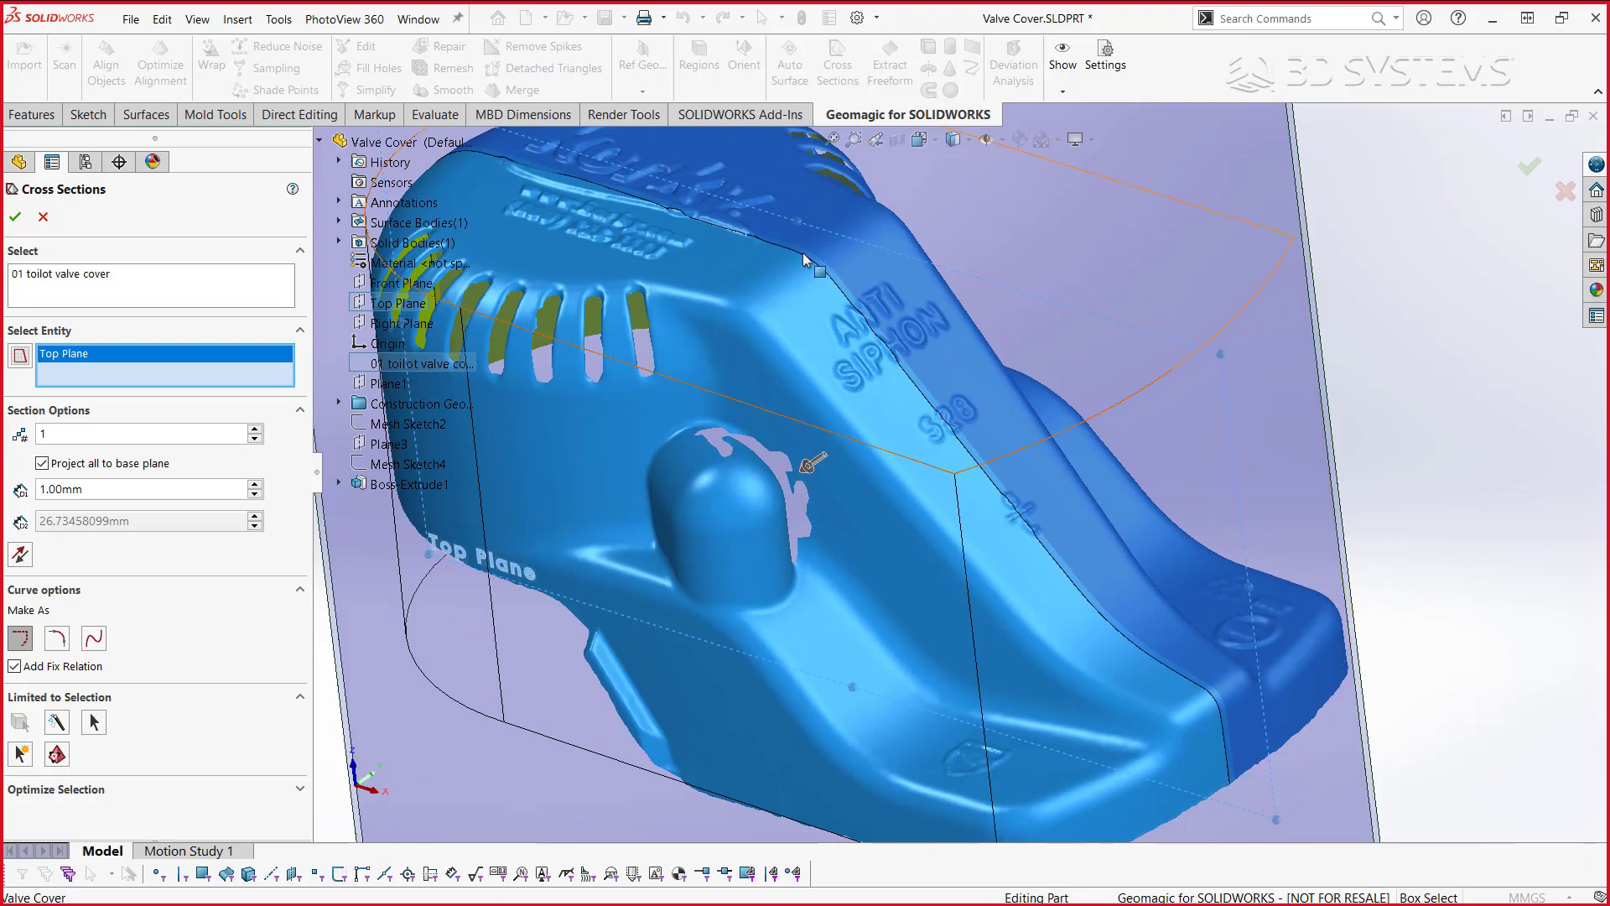
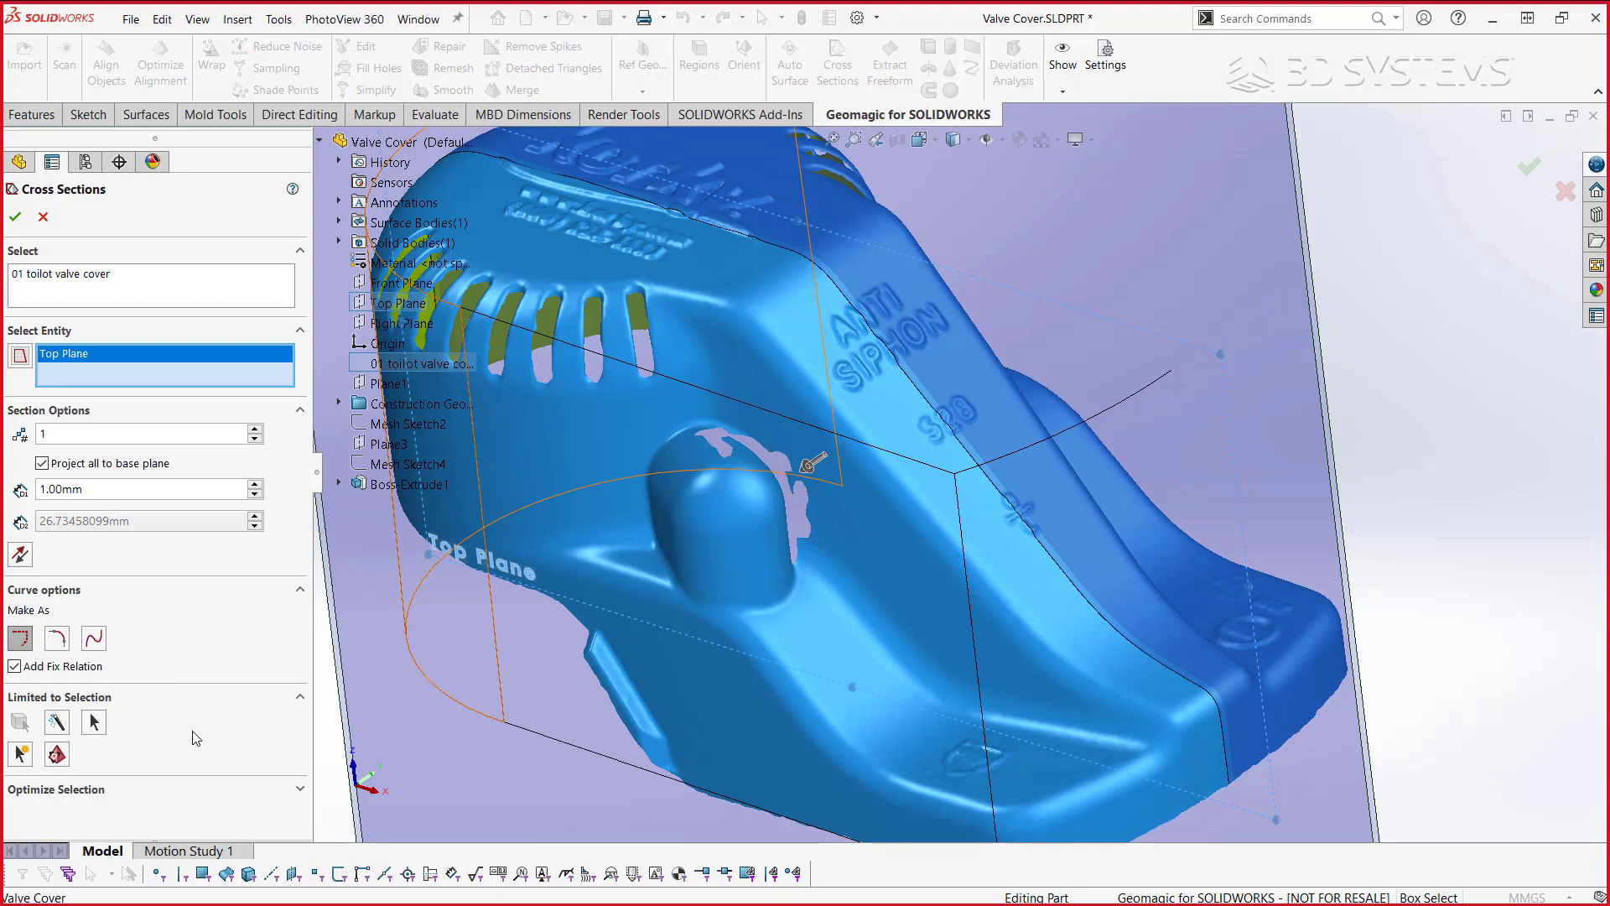
- Limit the cross-section to a box-selected scan region, then zoom in on the Front view
left_click(94, 723)
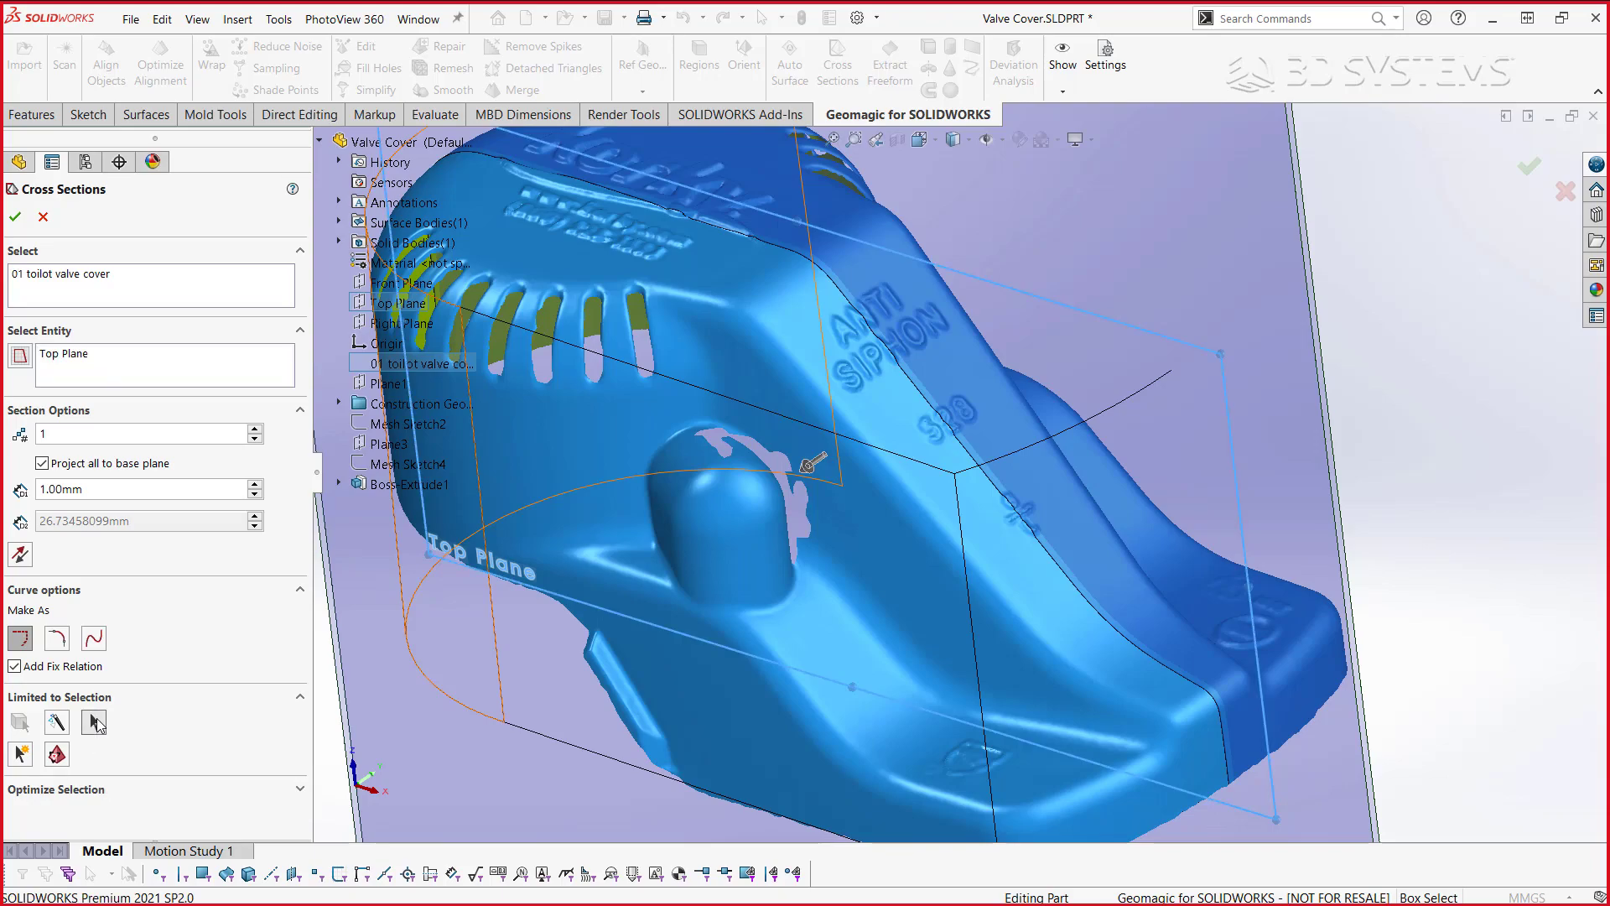
right_click(1371, 296)
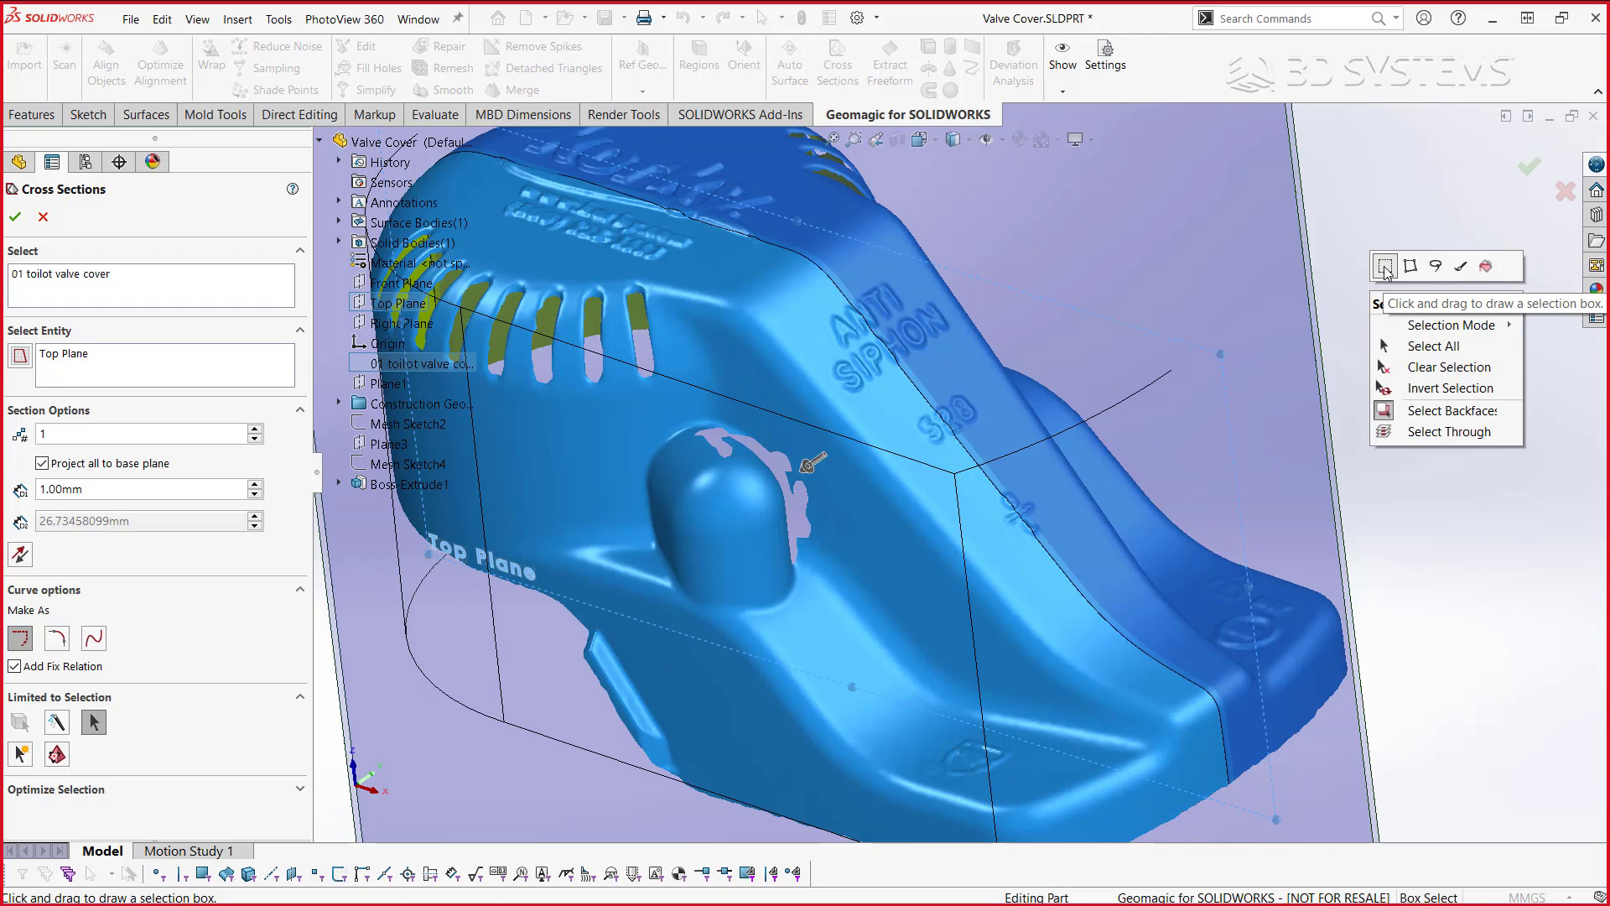
left_click(1385, 266)
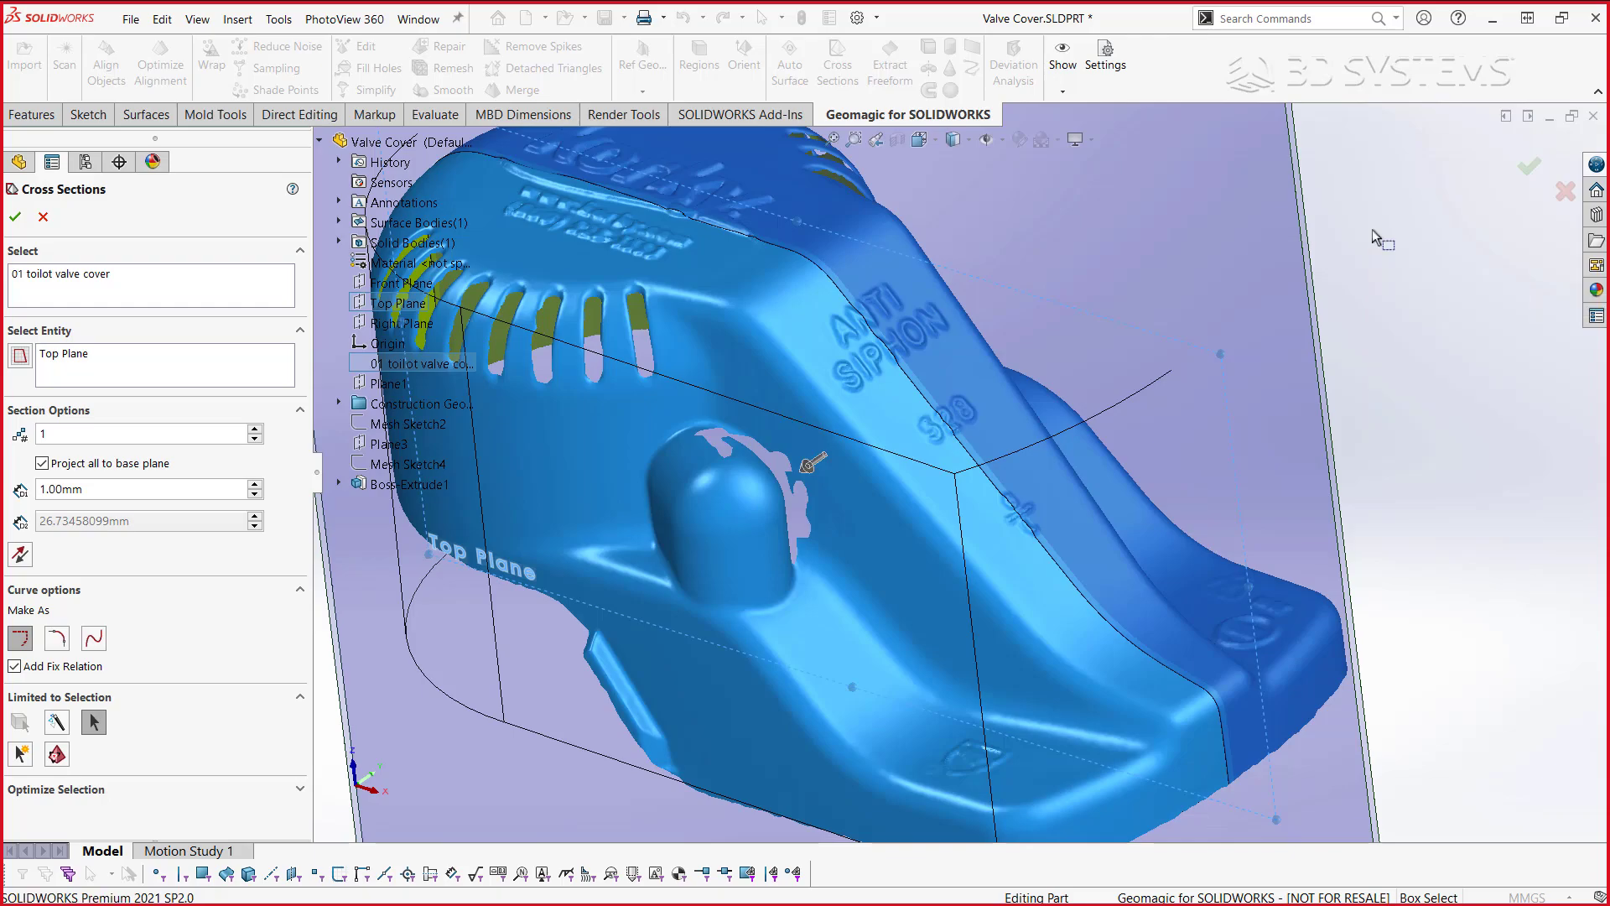
key("ctrl+1")
scroll(1090, 476, "down", 2)
scroll(1208, 470, "down", 3)
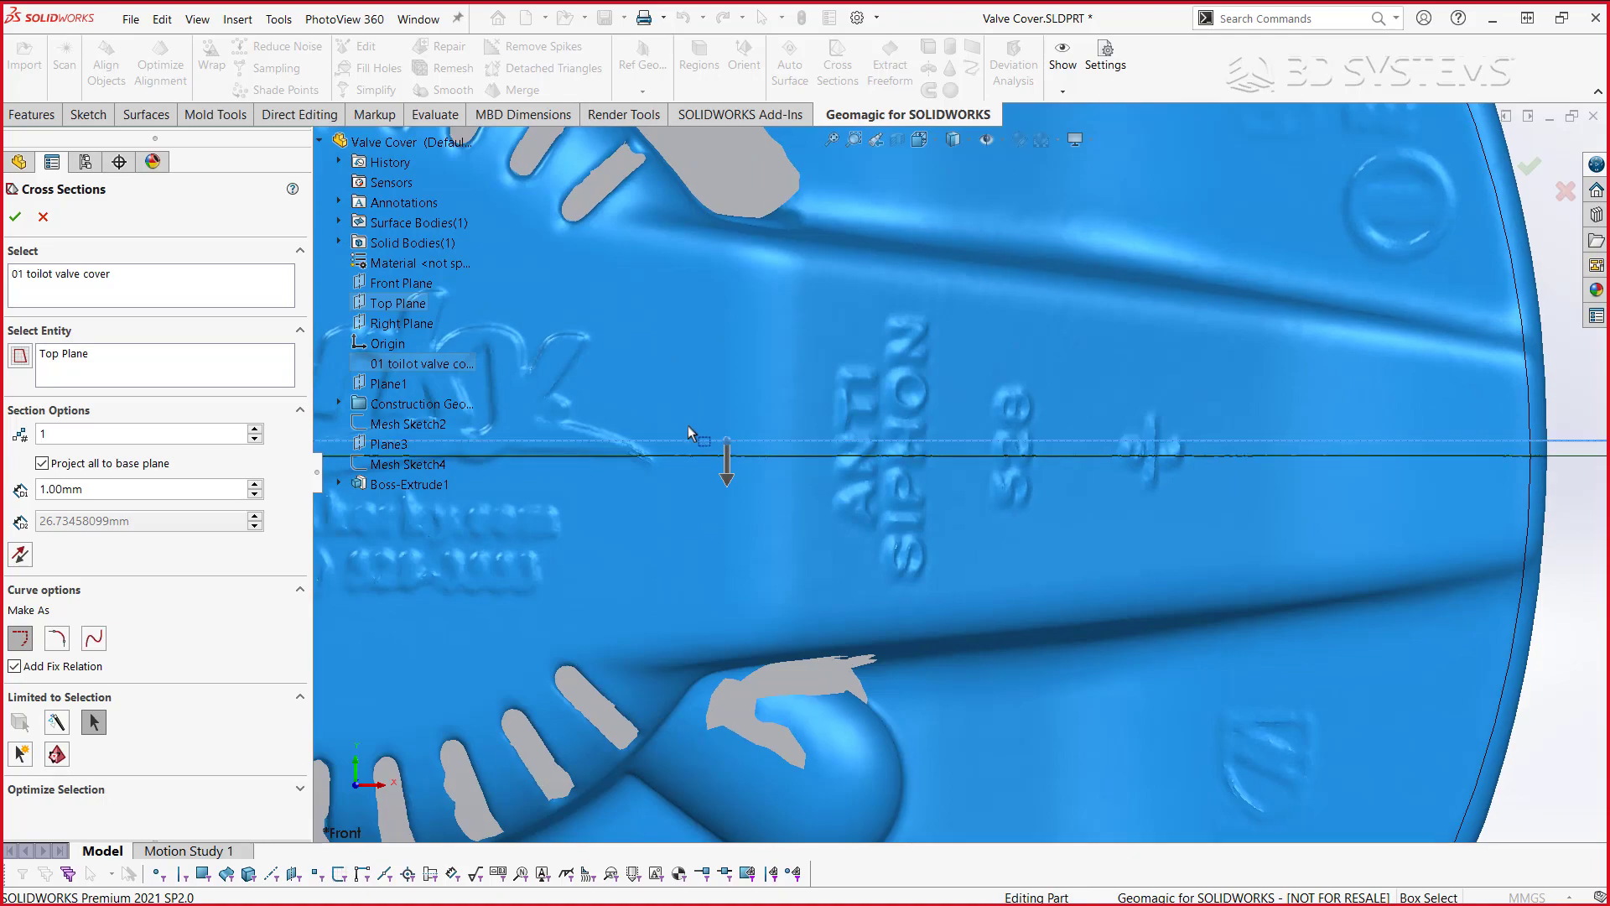
- Box-select a narrow scan strip along the sloped top edge and inspect the red band
mouse_move(726, 439)
left_mouse_down()
mouse_move(1521, 470)
mouse_move(1534, 487)
left_mouse_up()
middle_click_drag(1062, 720, 808, 487)
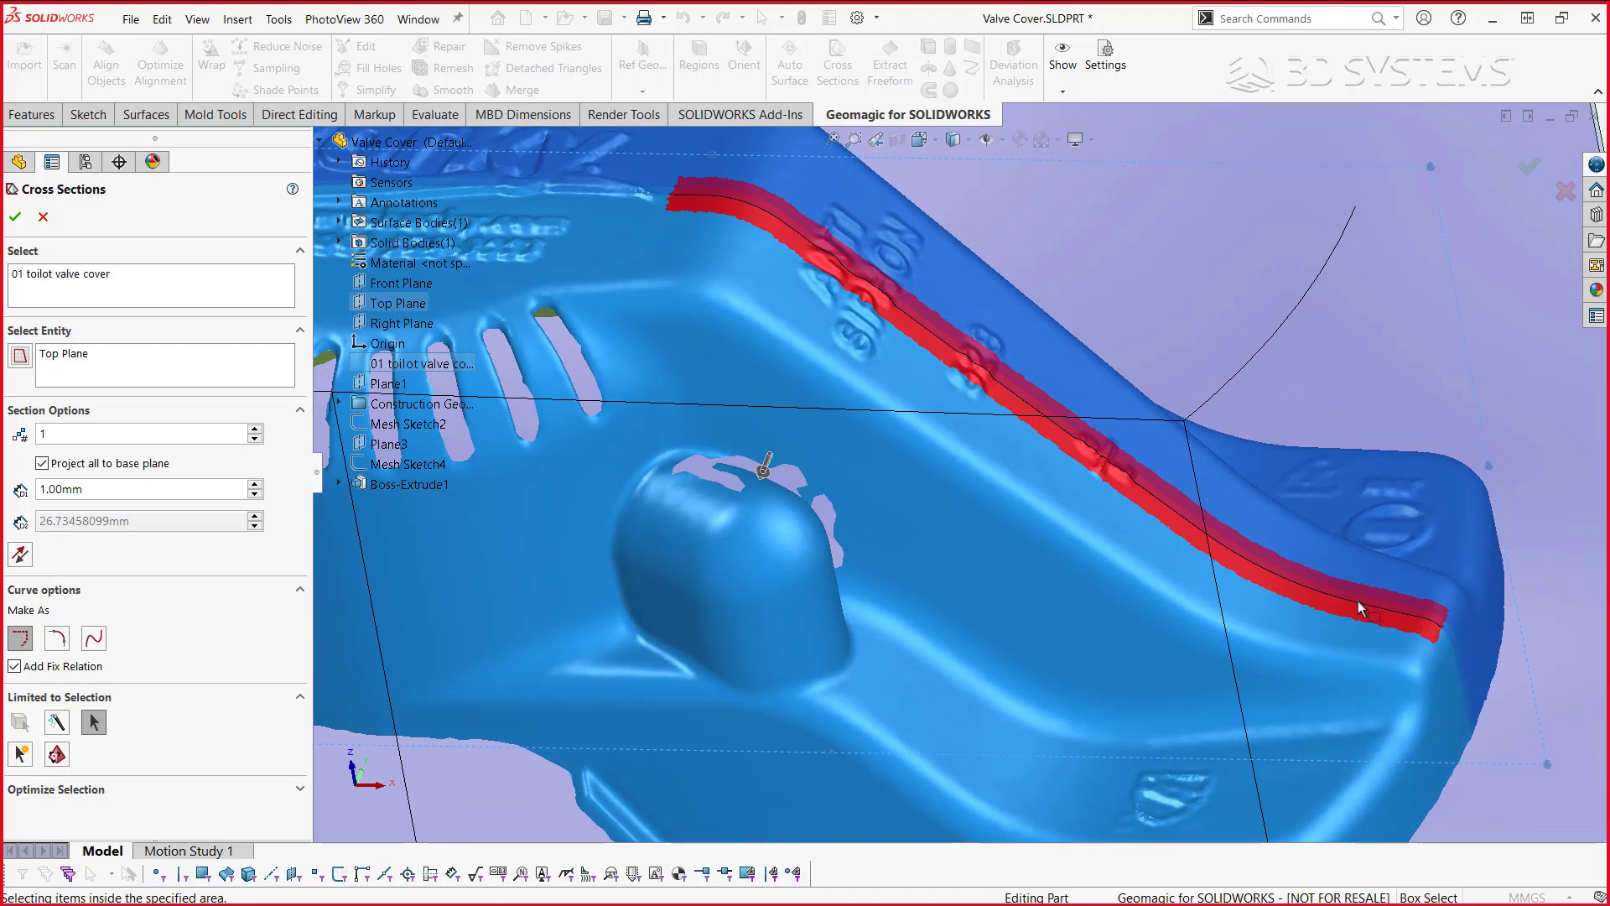
mouse_move(957, 567)
middle_mouse_down()
mouse_move(940, 429)
mouse_move(882, 483)
mouse_move(932, 522)
mouse_move(754, 218)
middle_mouse_up()
scroll(754, 218, "down", 2)
scroll(754, 218, "down", 2)
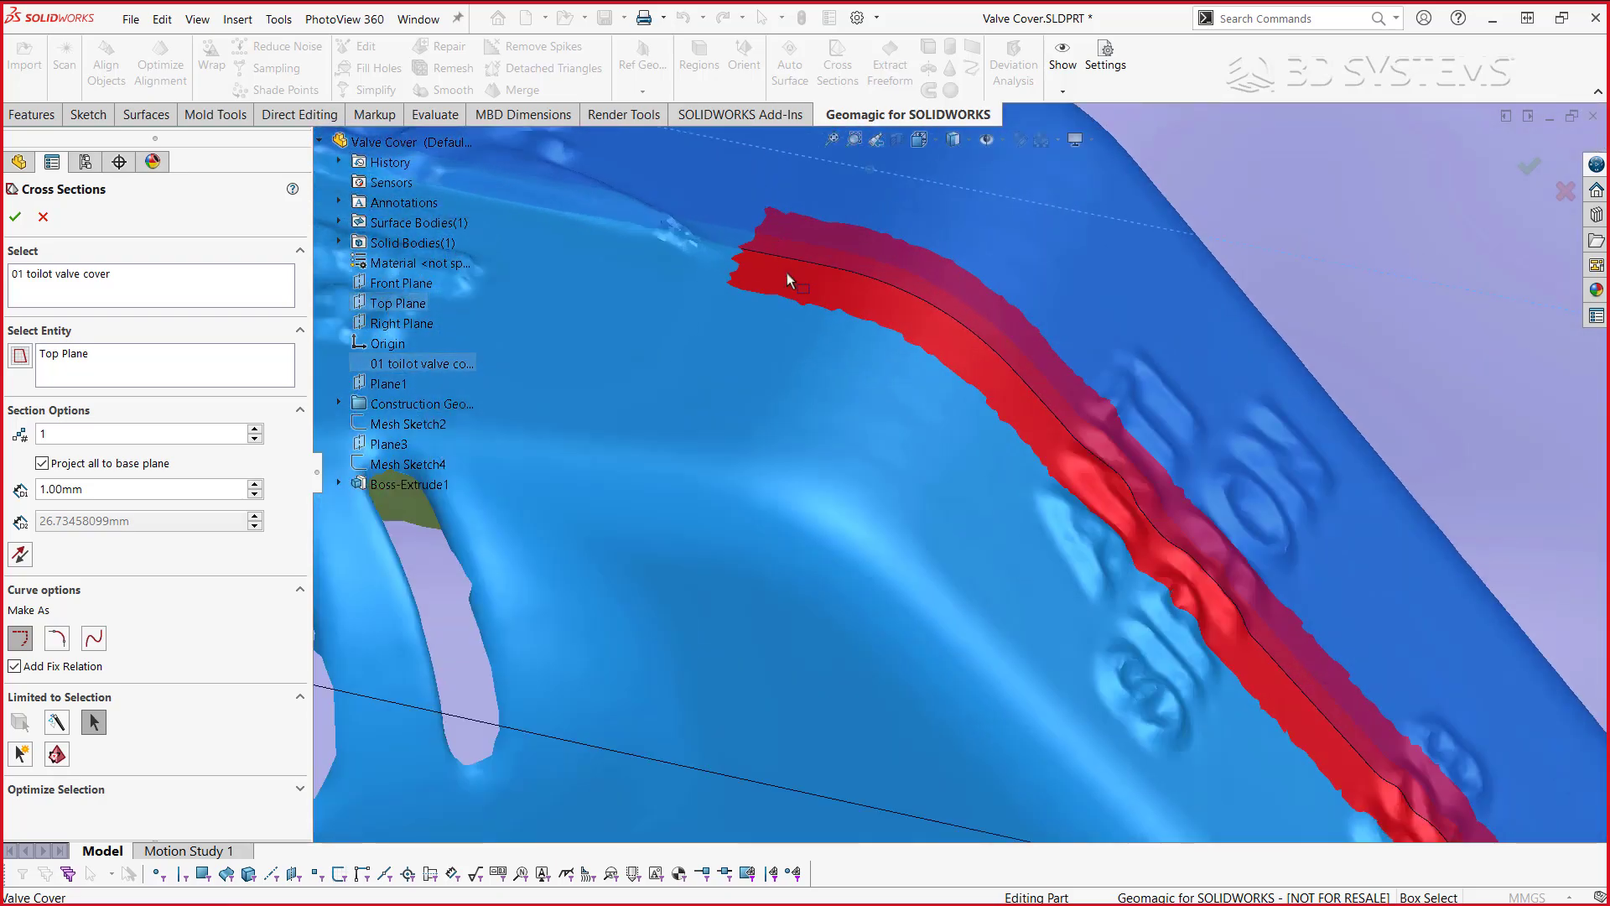
scroll(738, 235, "down", 2)
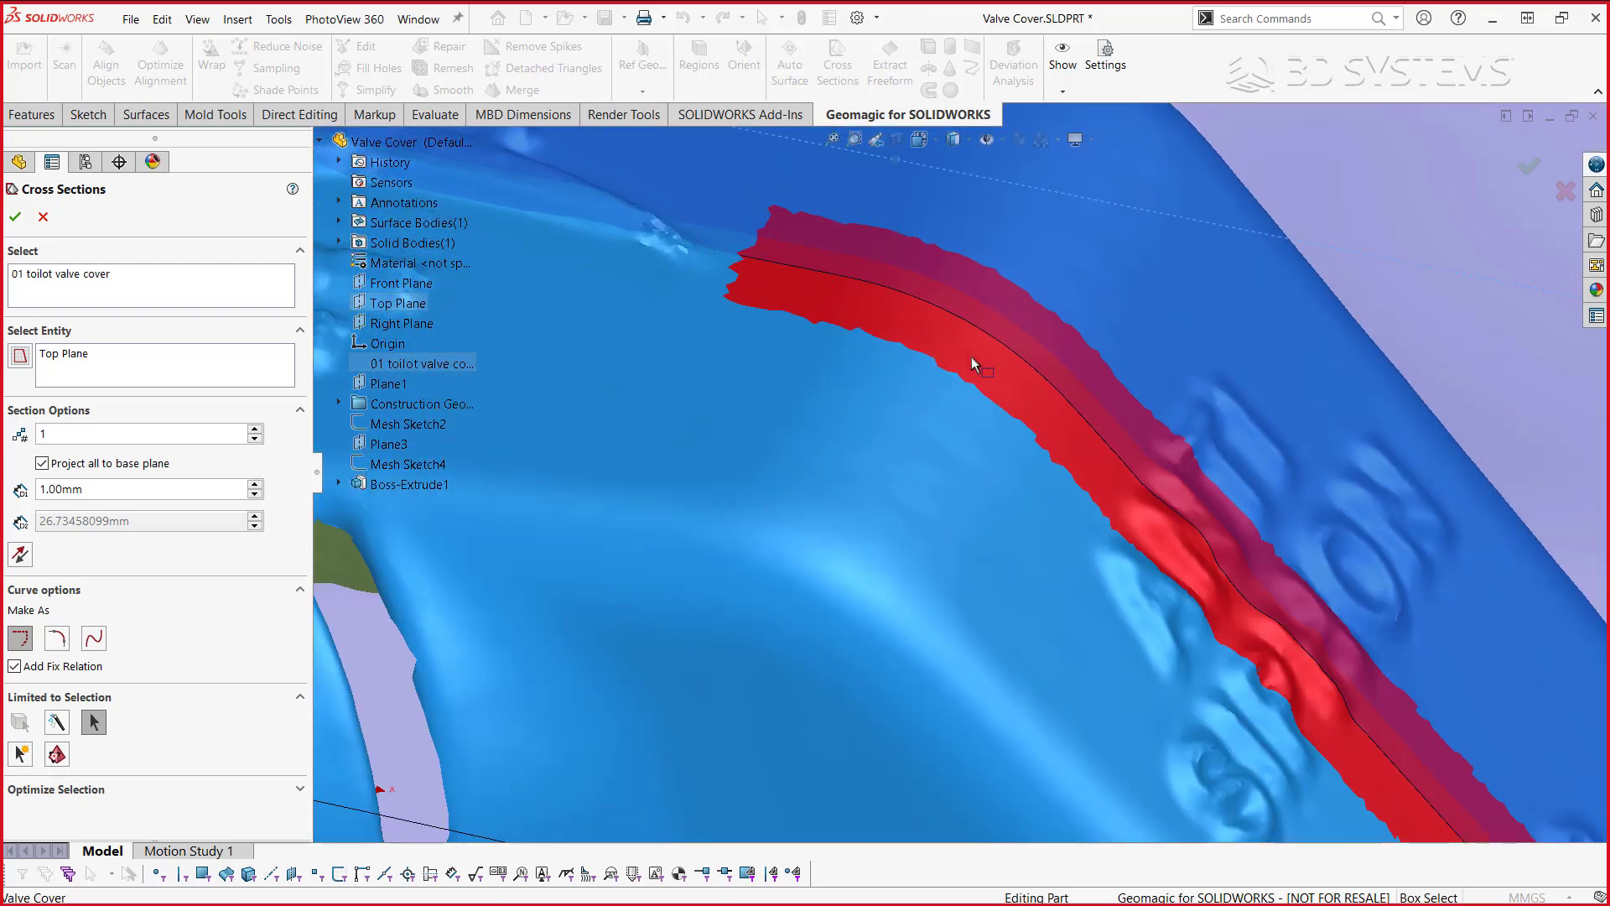
scroll(1082, 463, "up", 2)
scroll(1082, 459, "up", 3)
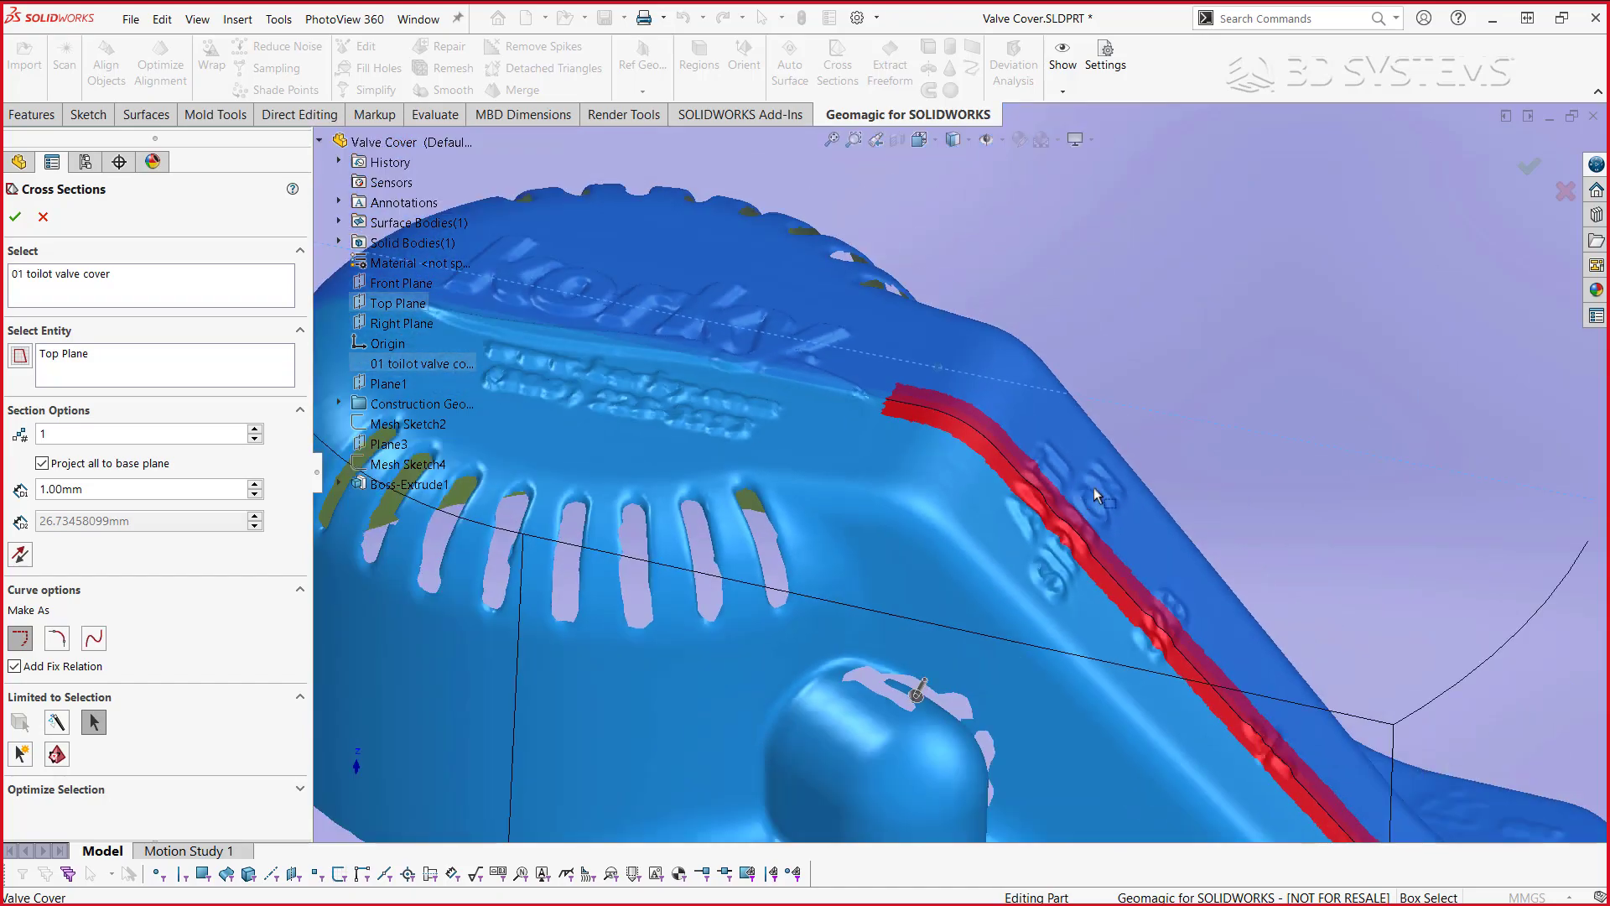
scroll(1082, 478, "down", 2)
scroll(916, 443, "down", 2)
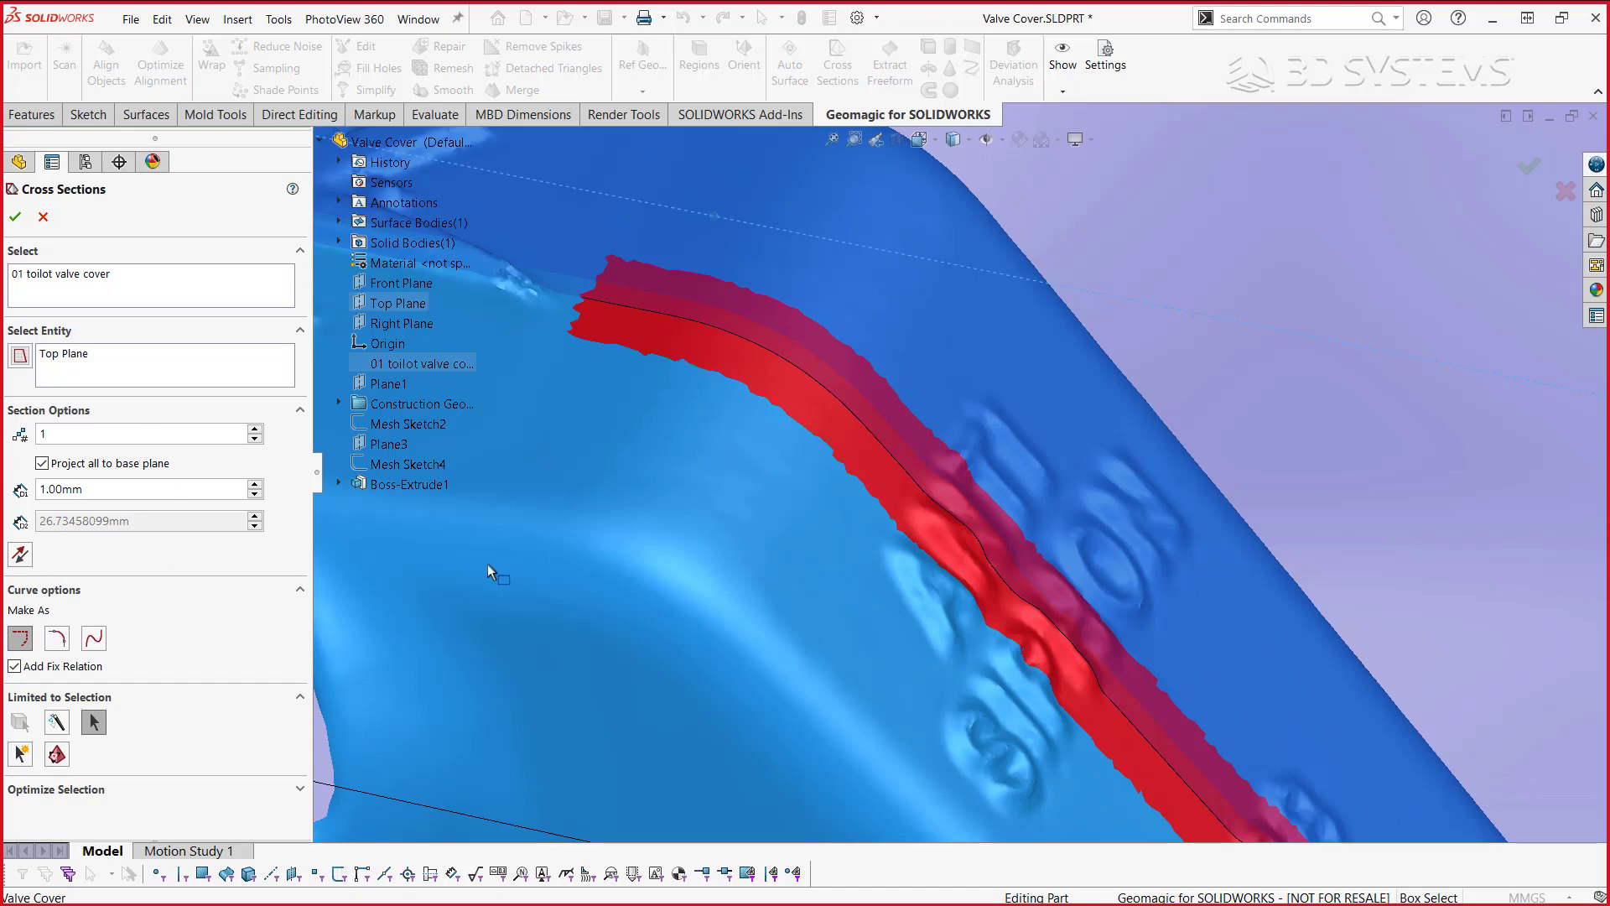
- Fit the section as Lines and Arcs, with Close curve off and Remove fillets on
left_click(65, 651)
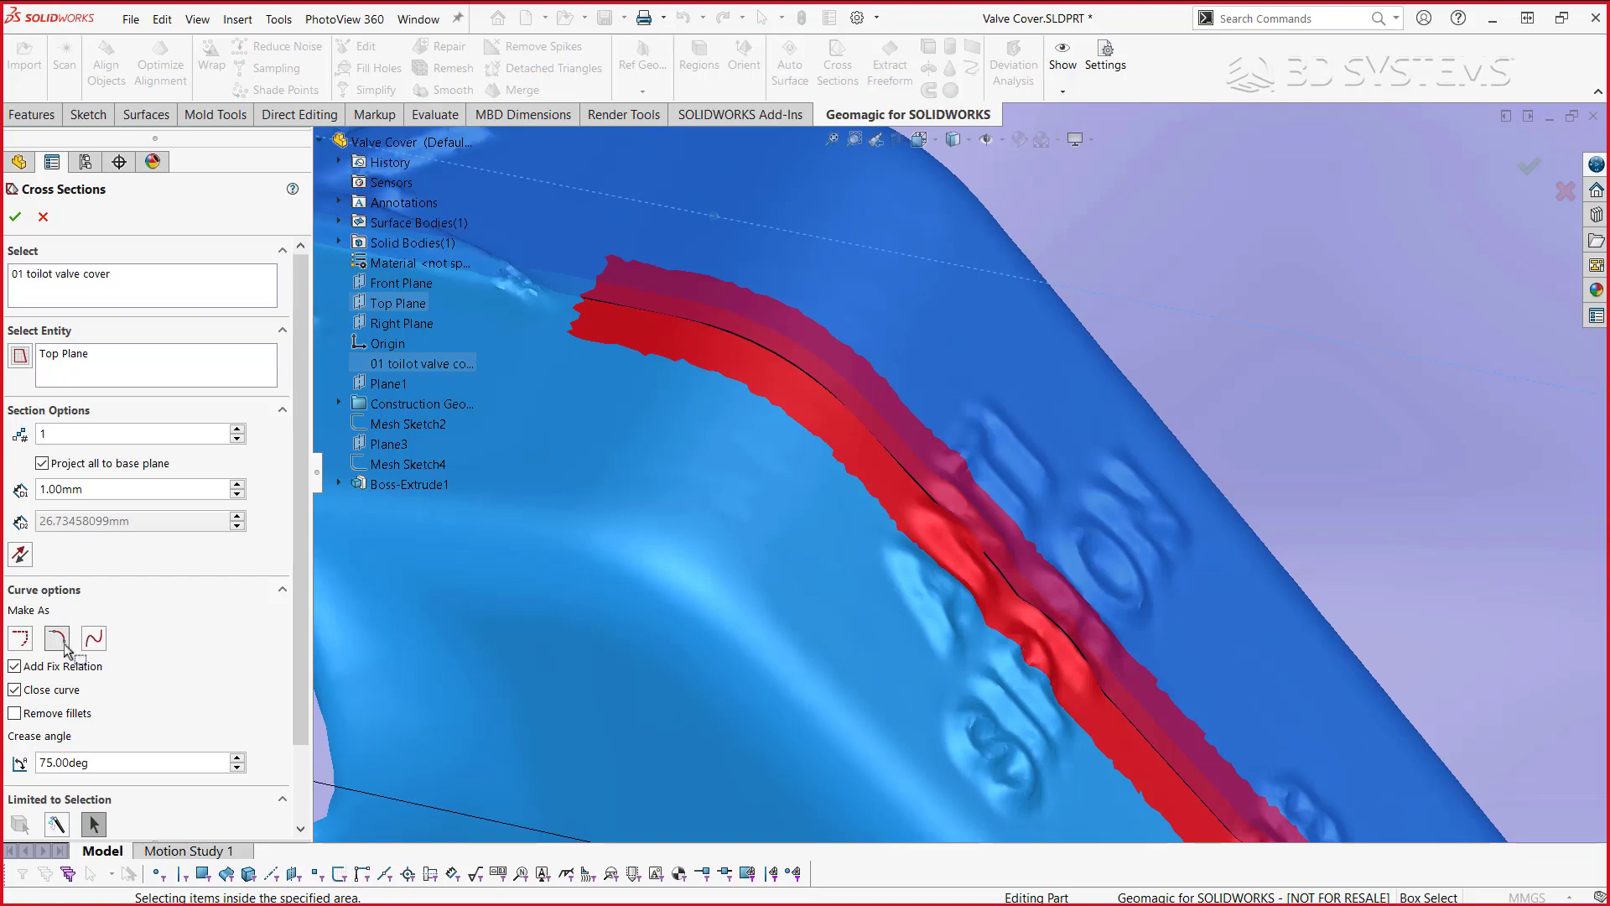
left_click(57, 639)
left_click(68, 697)
left_click(64, 712)
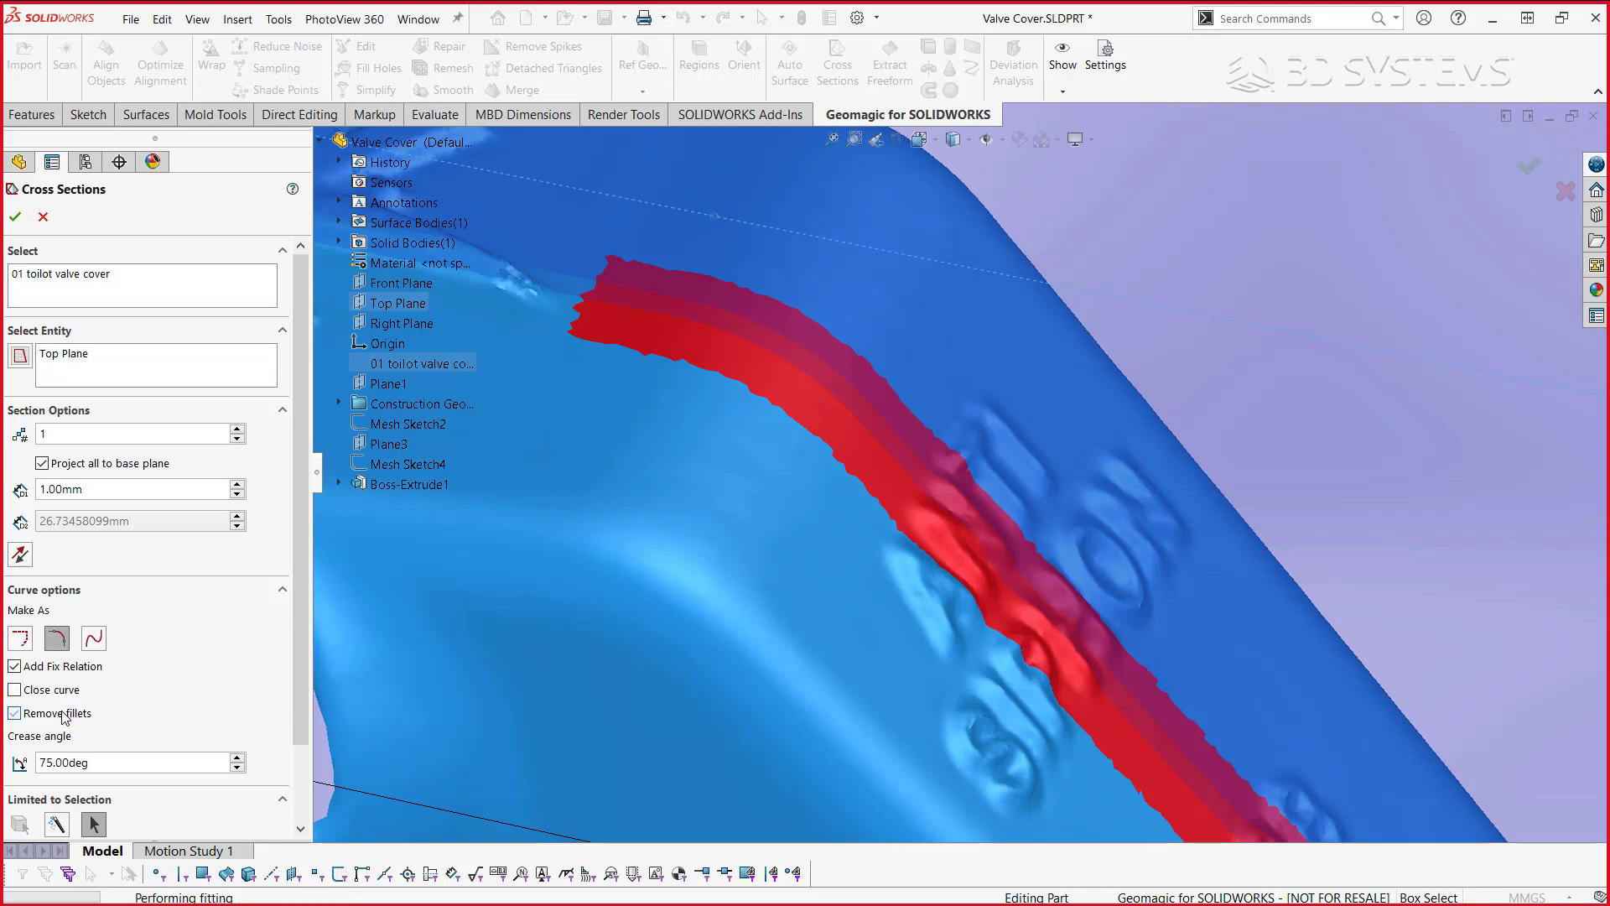
- Inspect the section curve along the red band and accept, creating Plane5 and Mesh Sketch7
scroll(1220, 536, "up", 3)
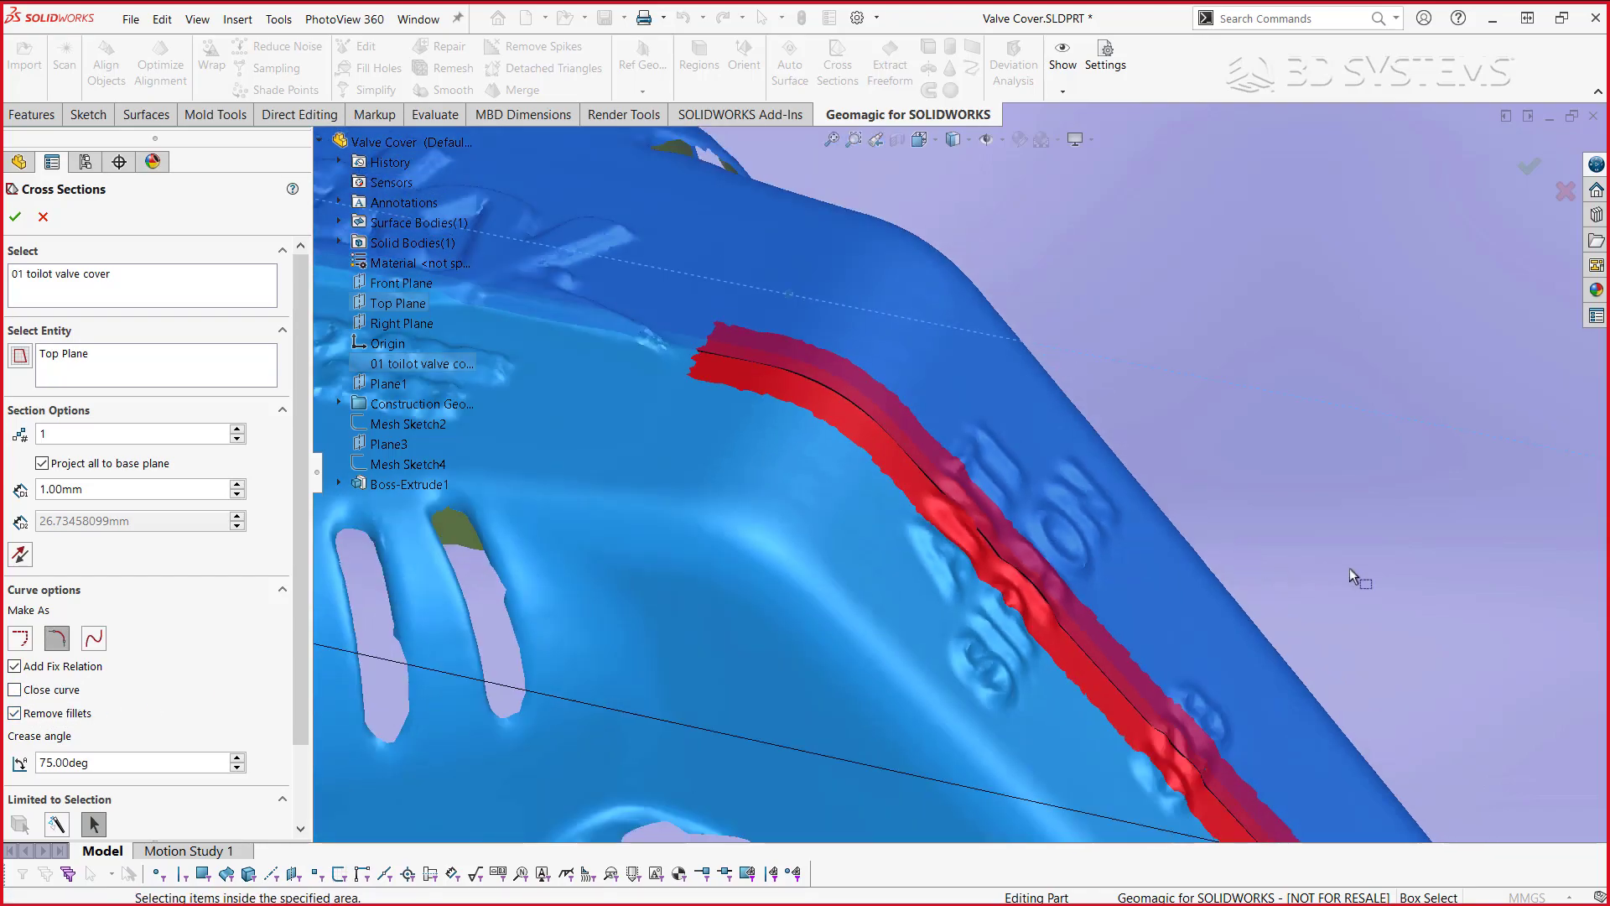
mouse_move(1351, 567)
middle_mouse_down()
mouse_move(1063, 258)
mouse_move(1106, 369)
middle_mouse_up()
scroll(1063, 258, "up", 3)
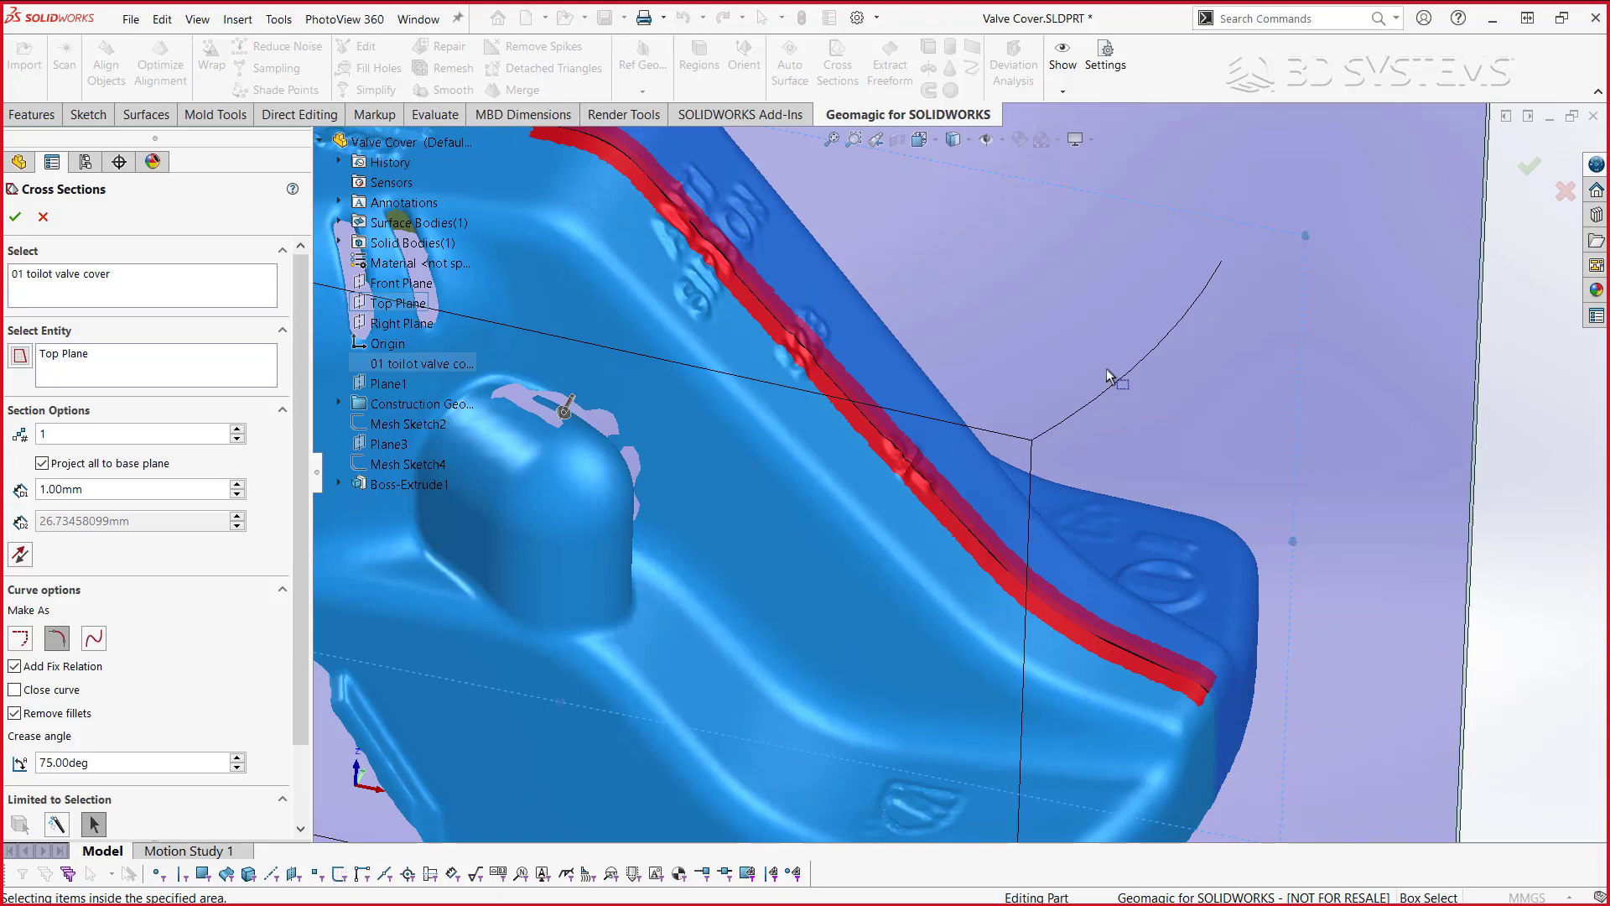
middle_click_drag(1105, 369, 1119, 724)
scroll(1119, 724, "down", 3)
scroll(1200, 698, "down", 2)
scroll(1178, 575, "down", 2)
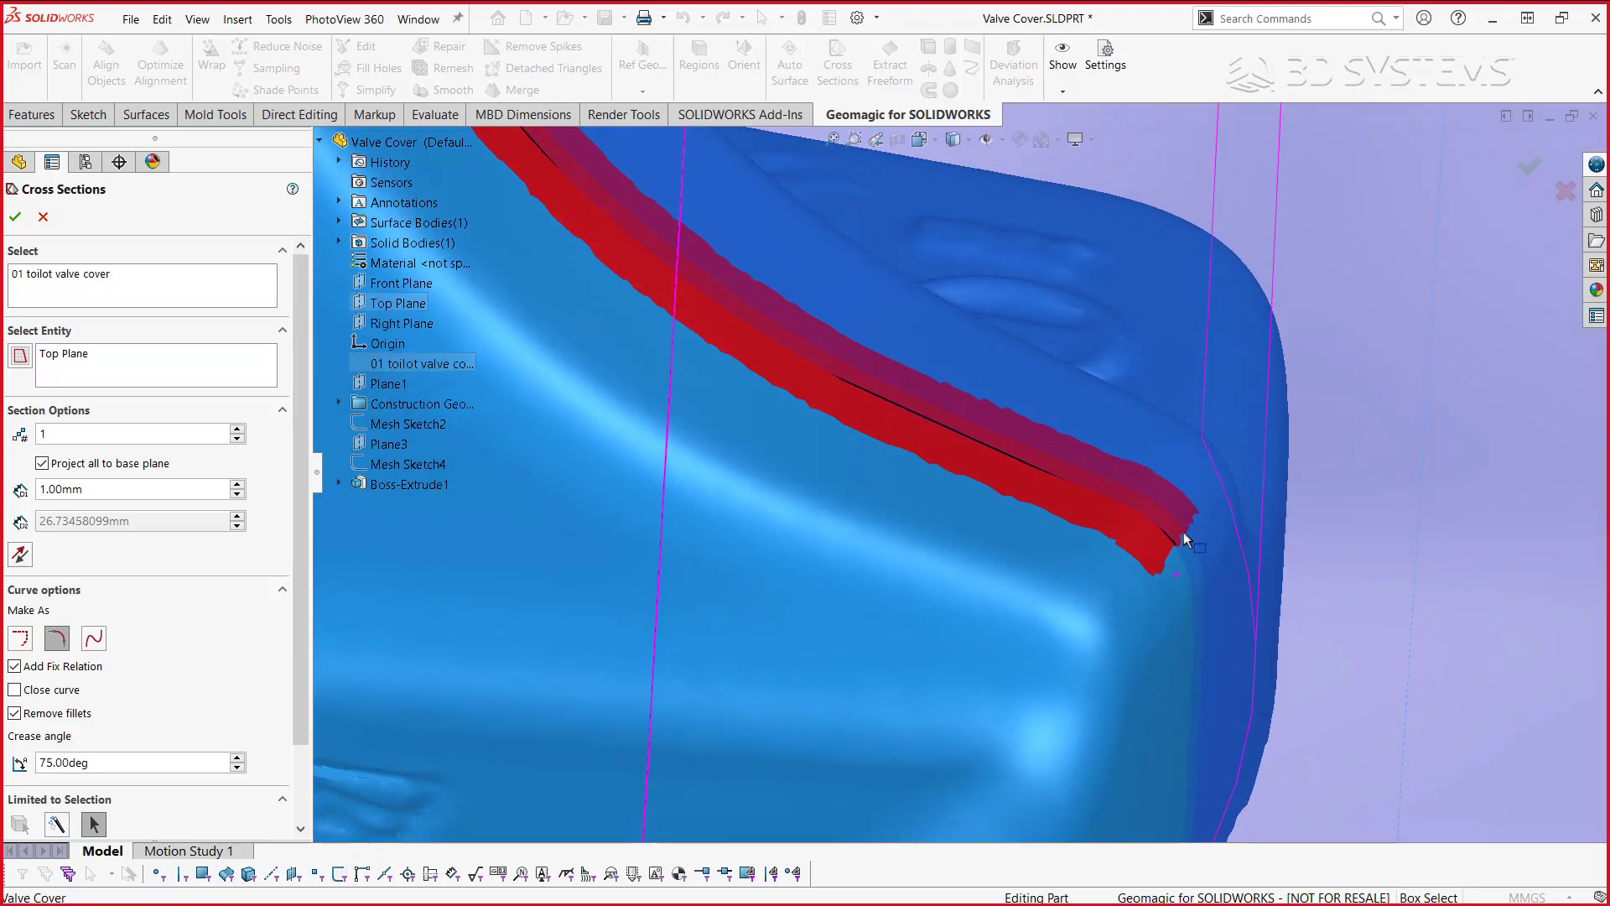
scroll(1179, 549, "up", 1)
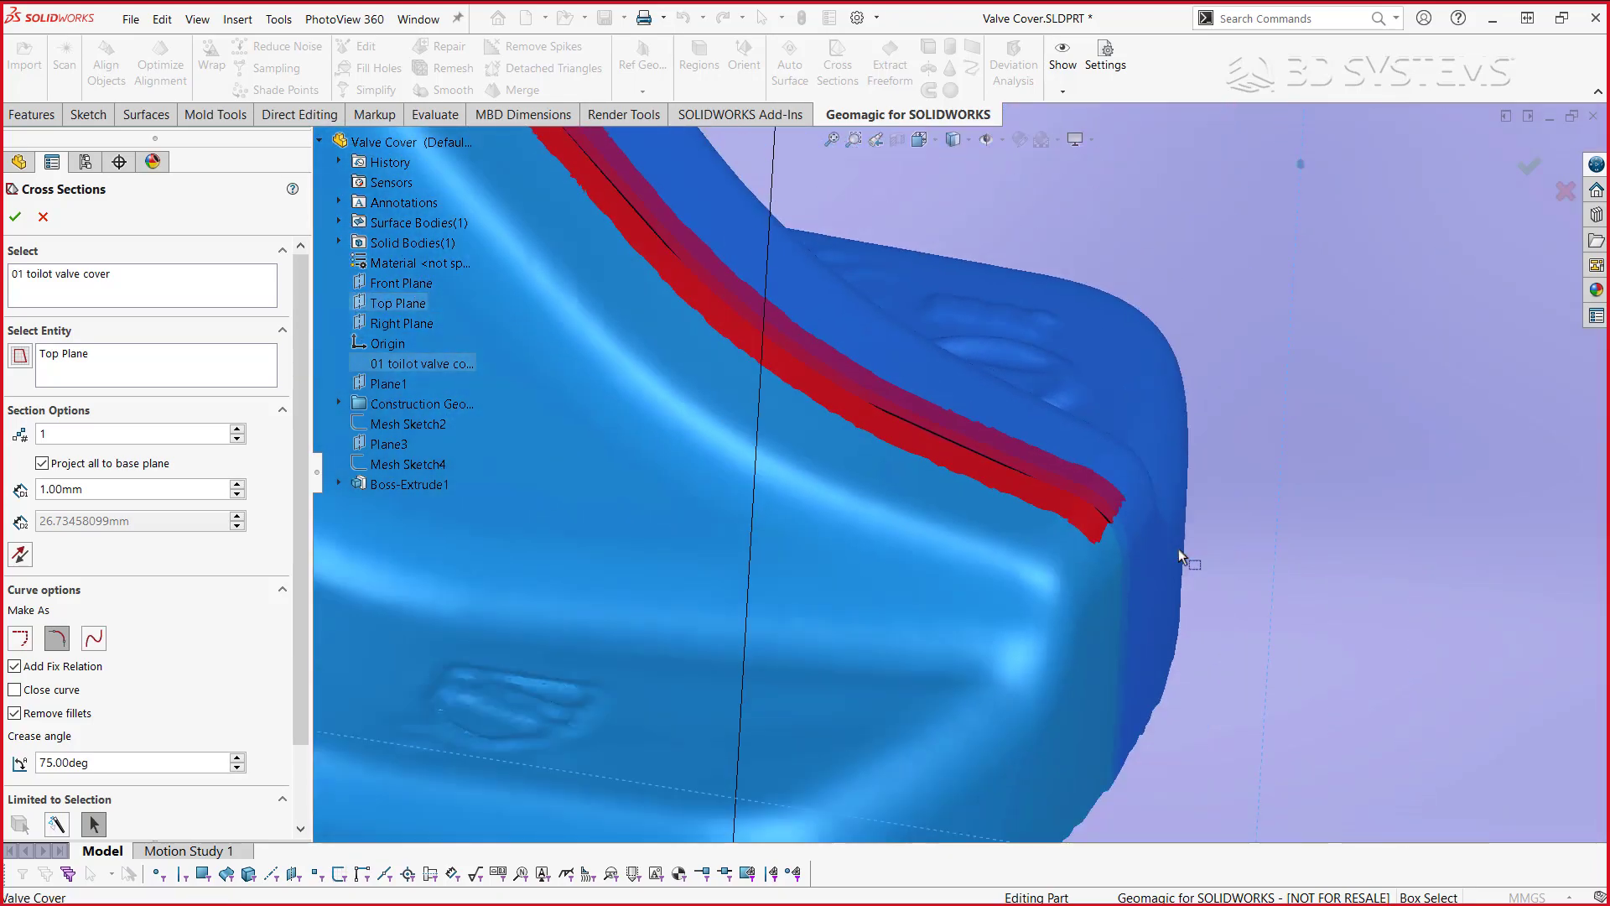
scroll(1180, 548, "up", 1)
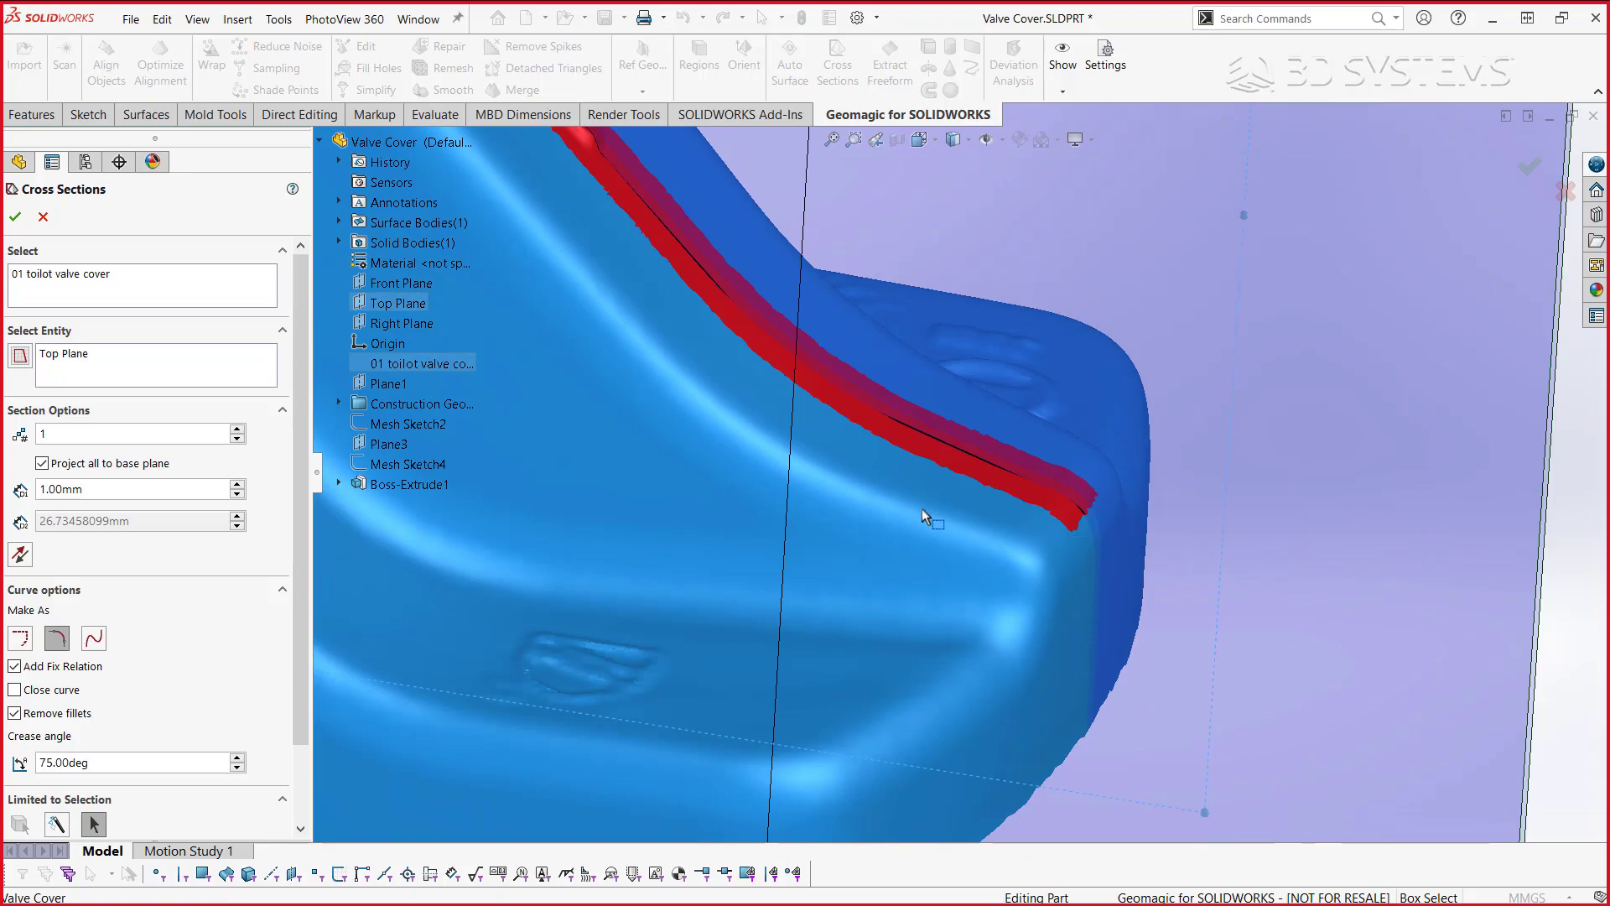
mouse_move(922, 508)
middle_mouse_down()
mouse_move(816, 501)
mouse_move(776, 435)
middle_mouse_up()
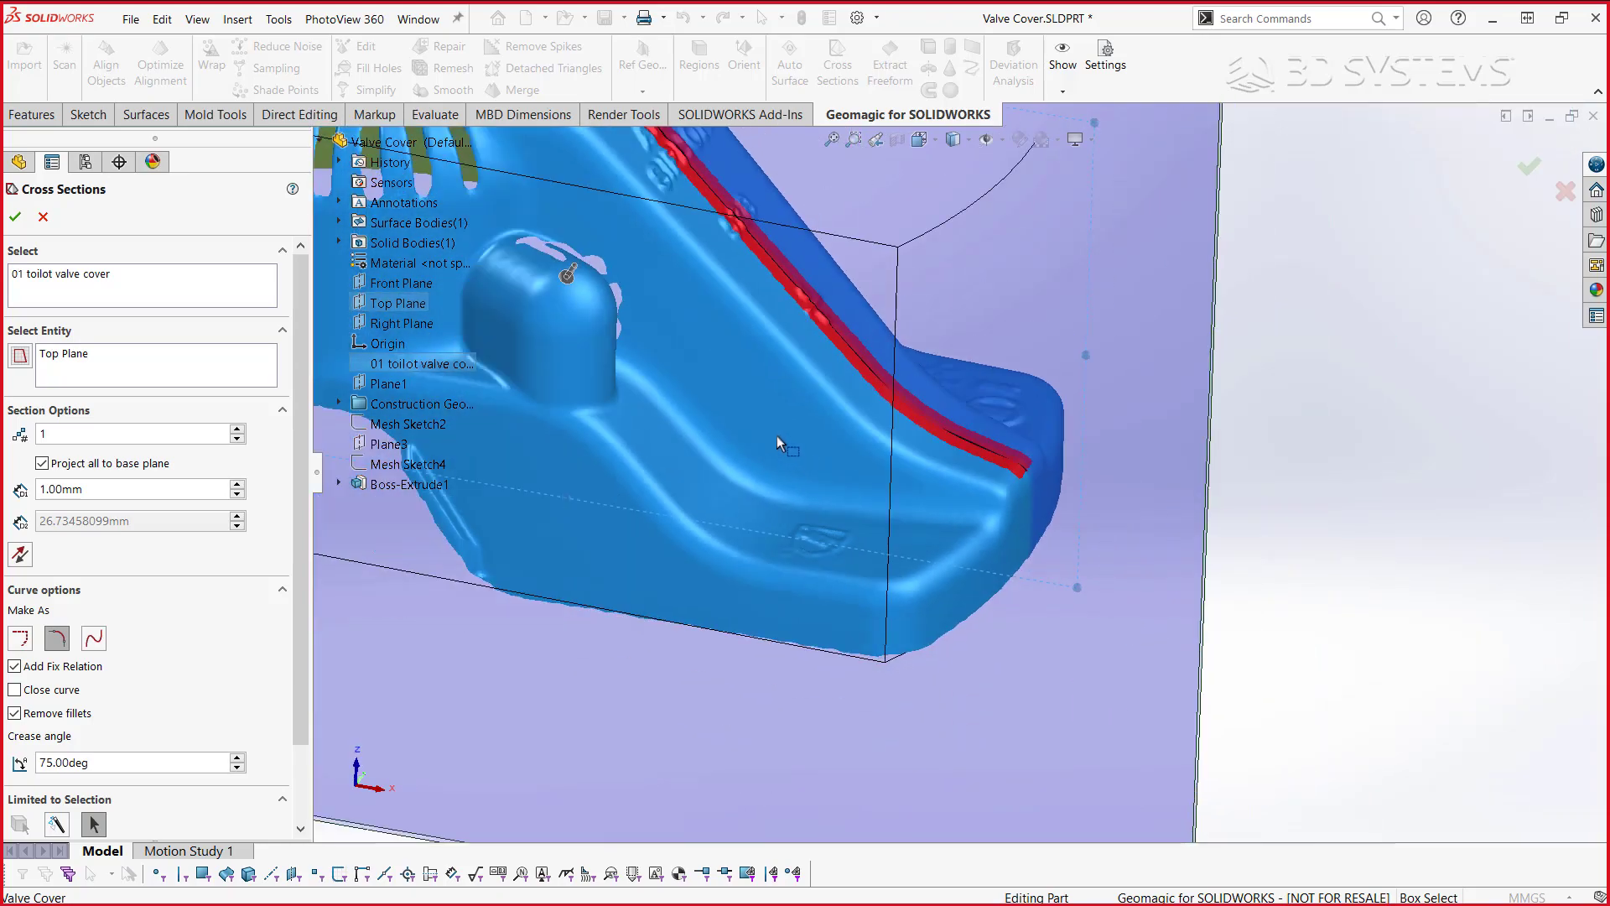
left_click(1545, 169)
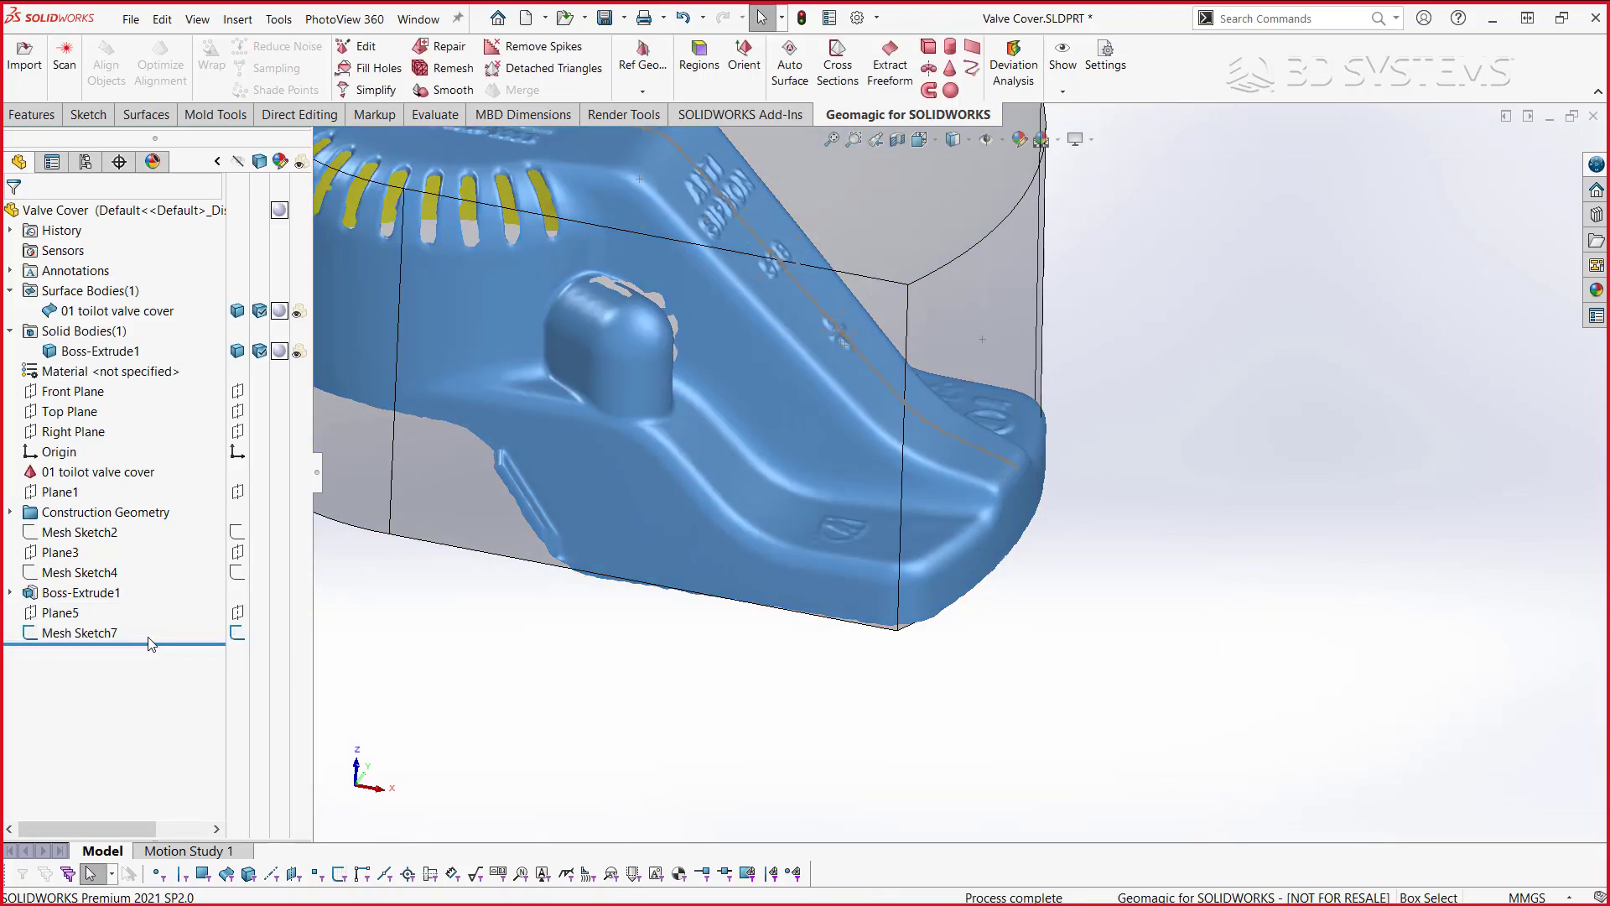
- Edit Mesh Sketch7, view it Normal To, and zoom in on the sloped fitted curve
left_click(92, 633)
left_click(105, 583)
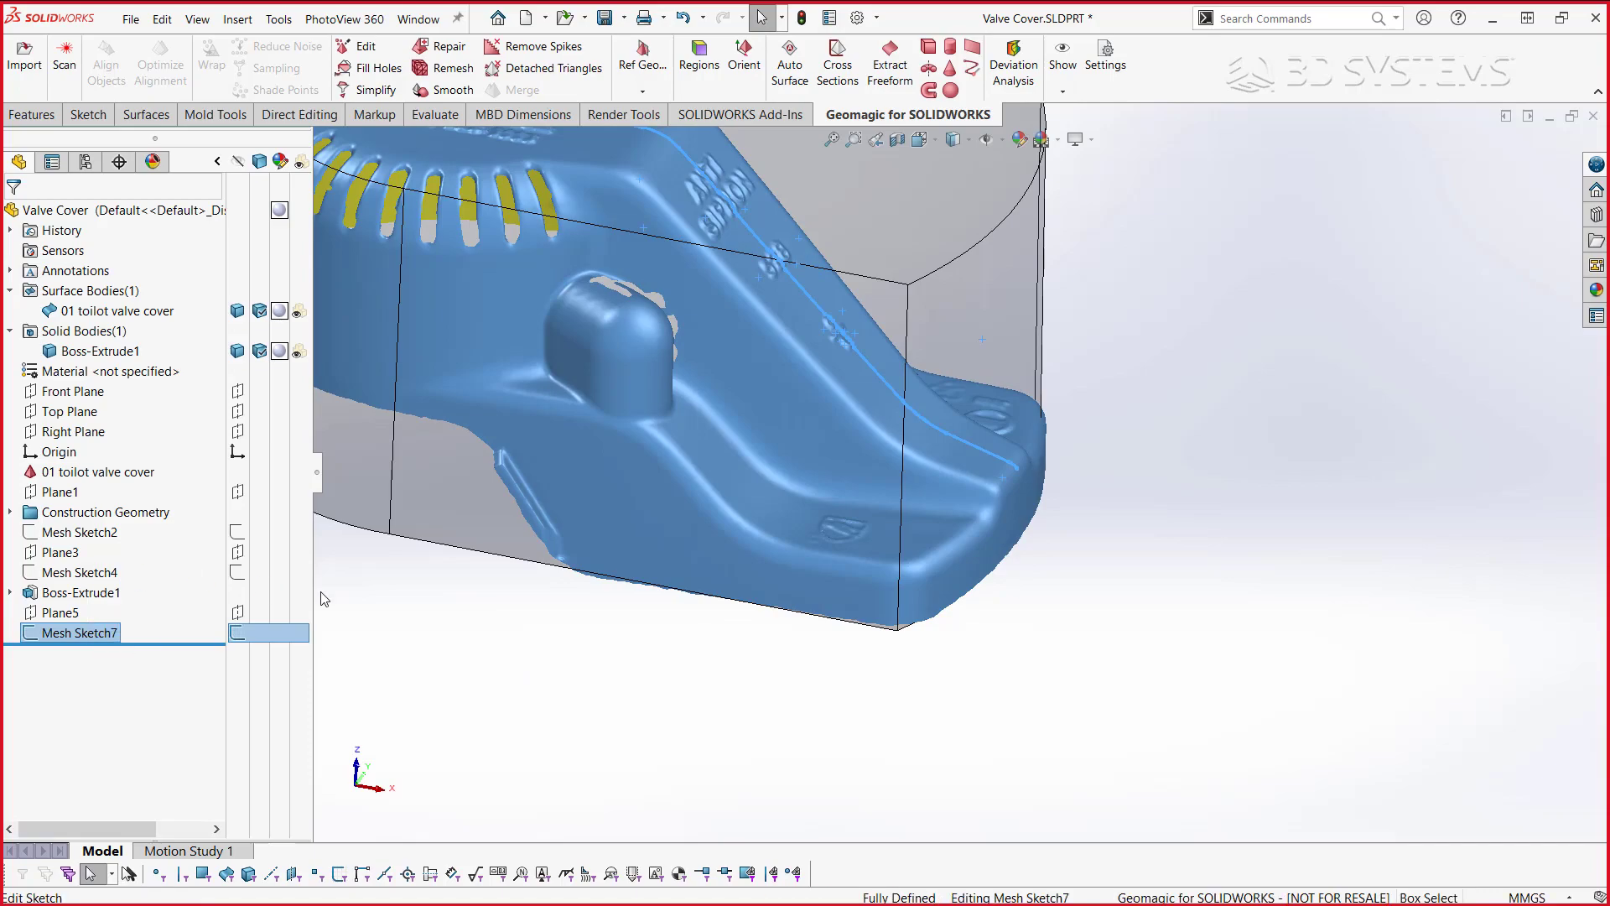
key("f")
key("ctrl+8")
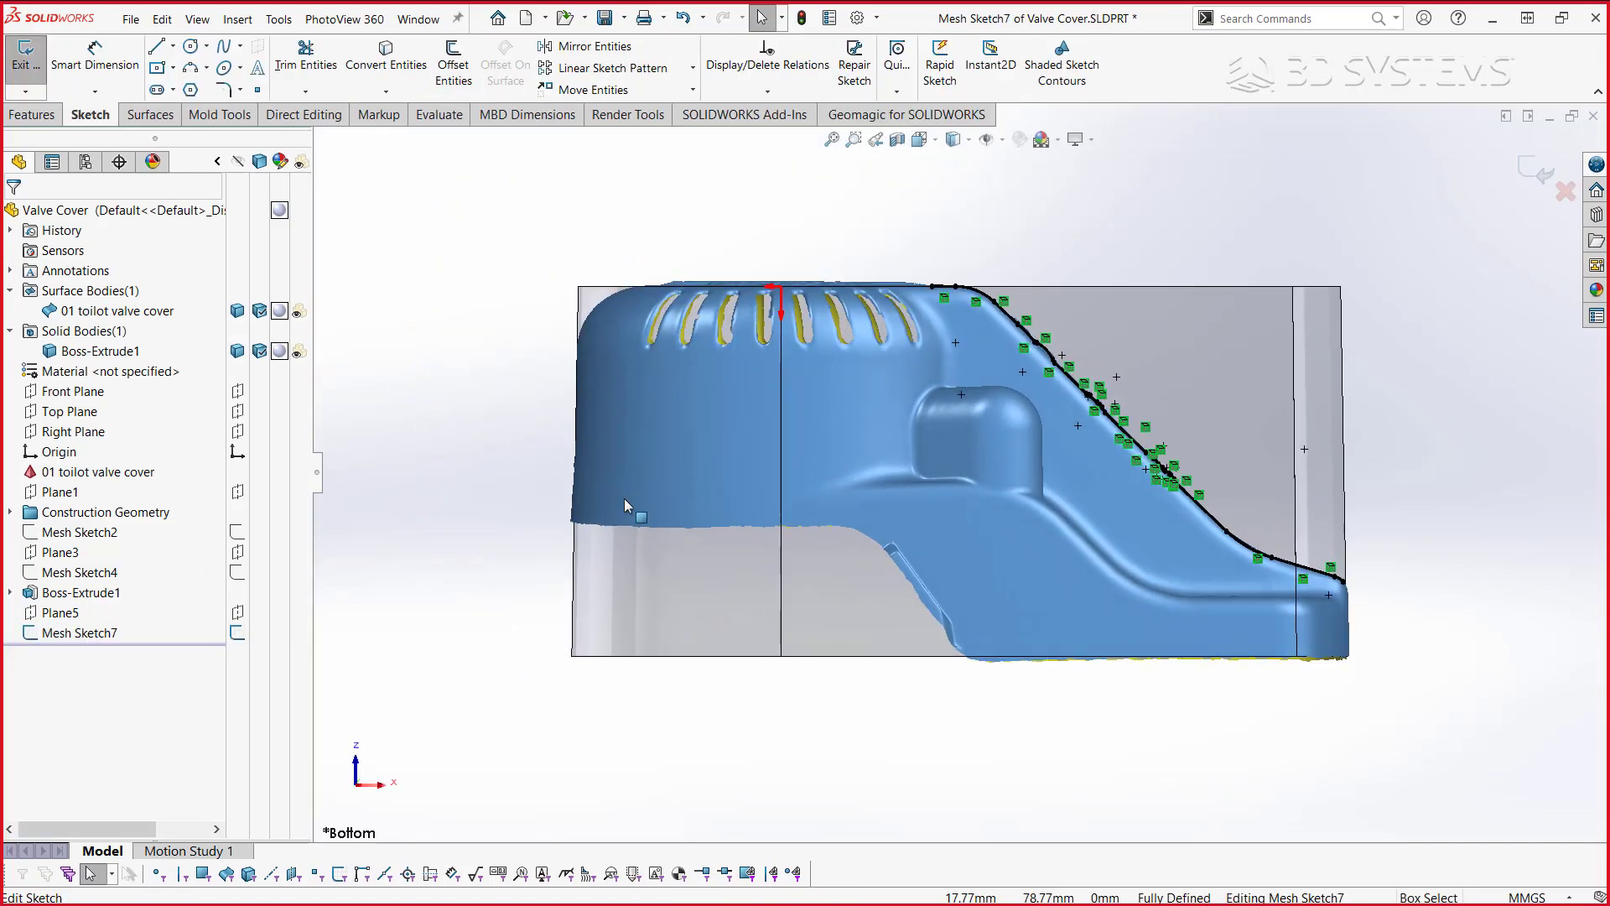
scroll(1278, 472, "down", 2)
scroll(774, 179, "down", 1)
scroll(773, 180, "down", 1)
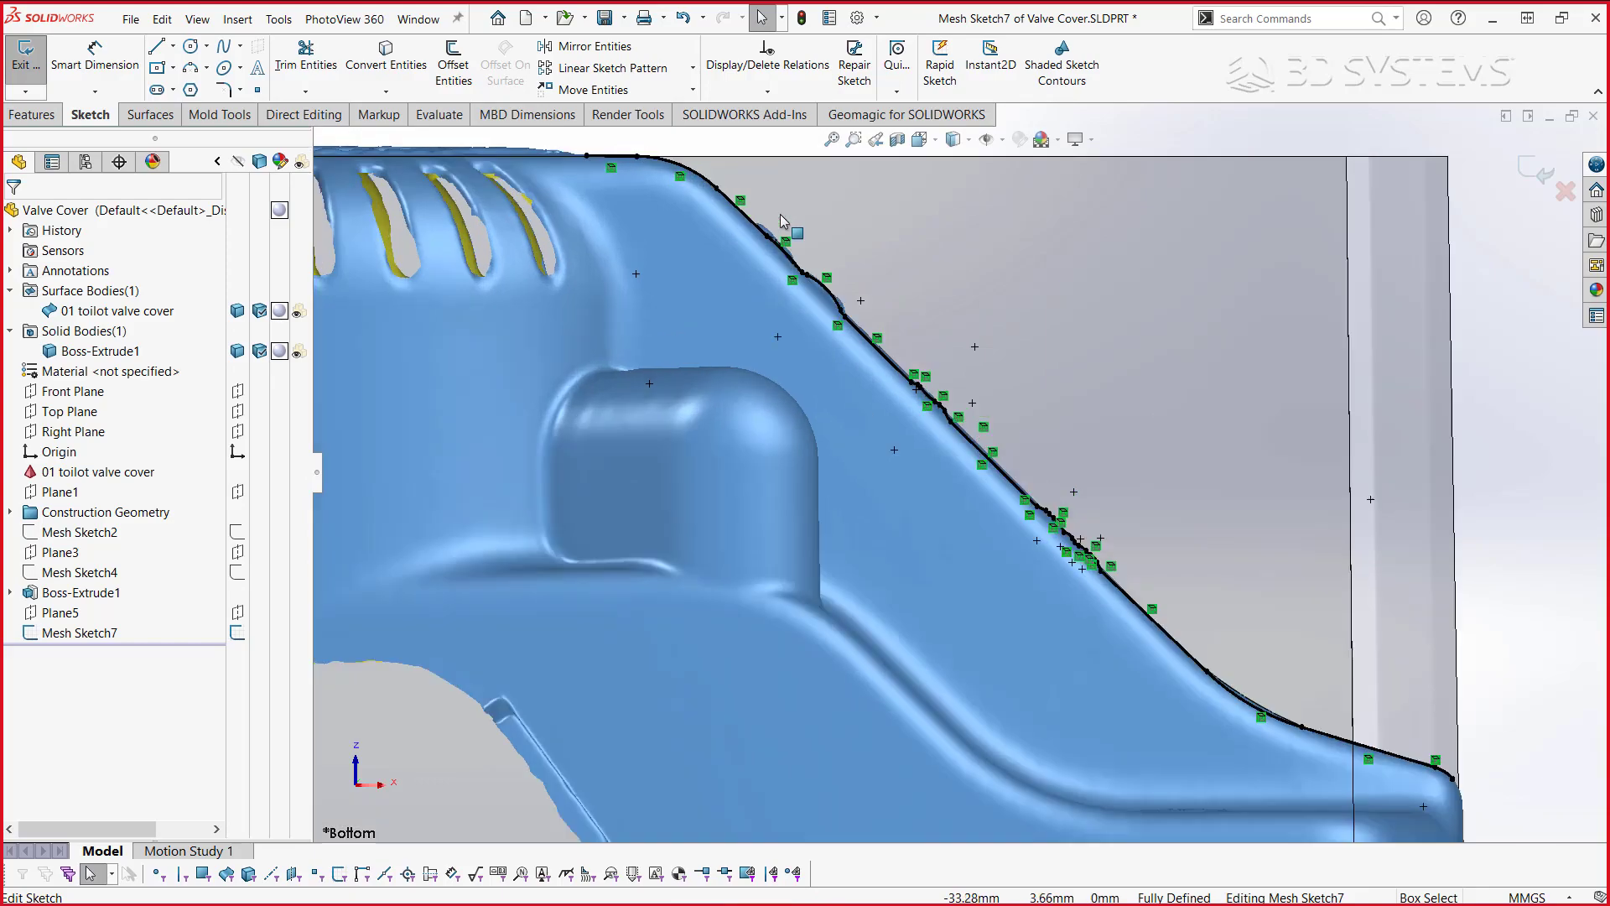
scroll(773, 180, "down", 1)
scroll(817, 310, "down", 1)
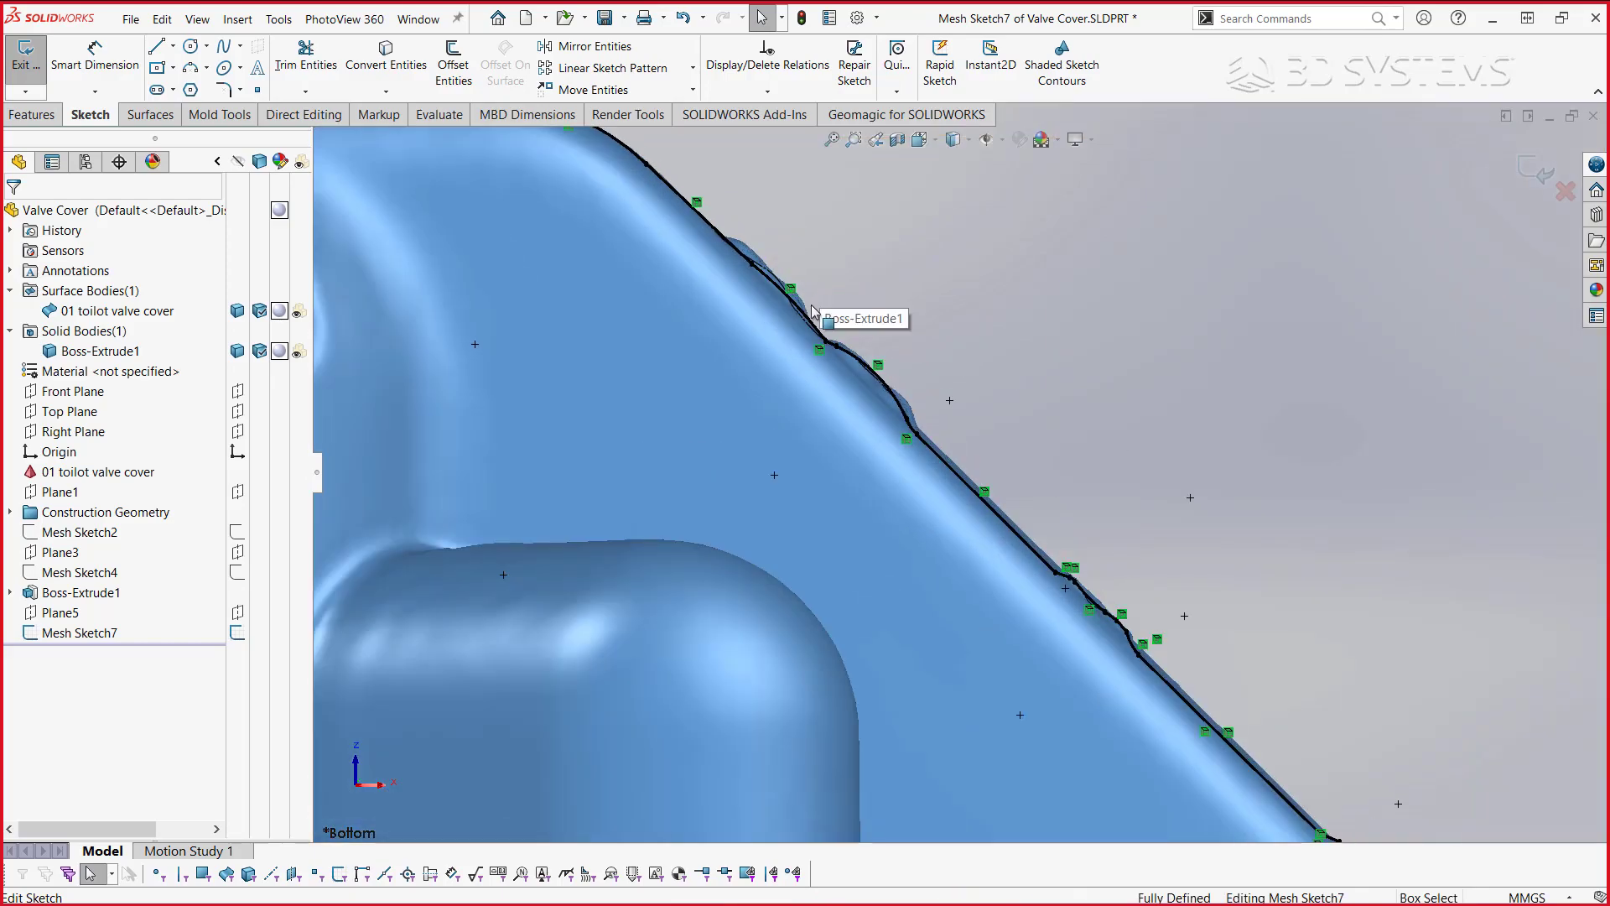
scroll(838, 361, "down", 1)
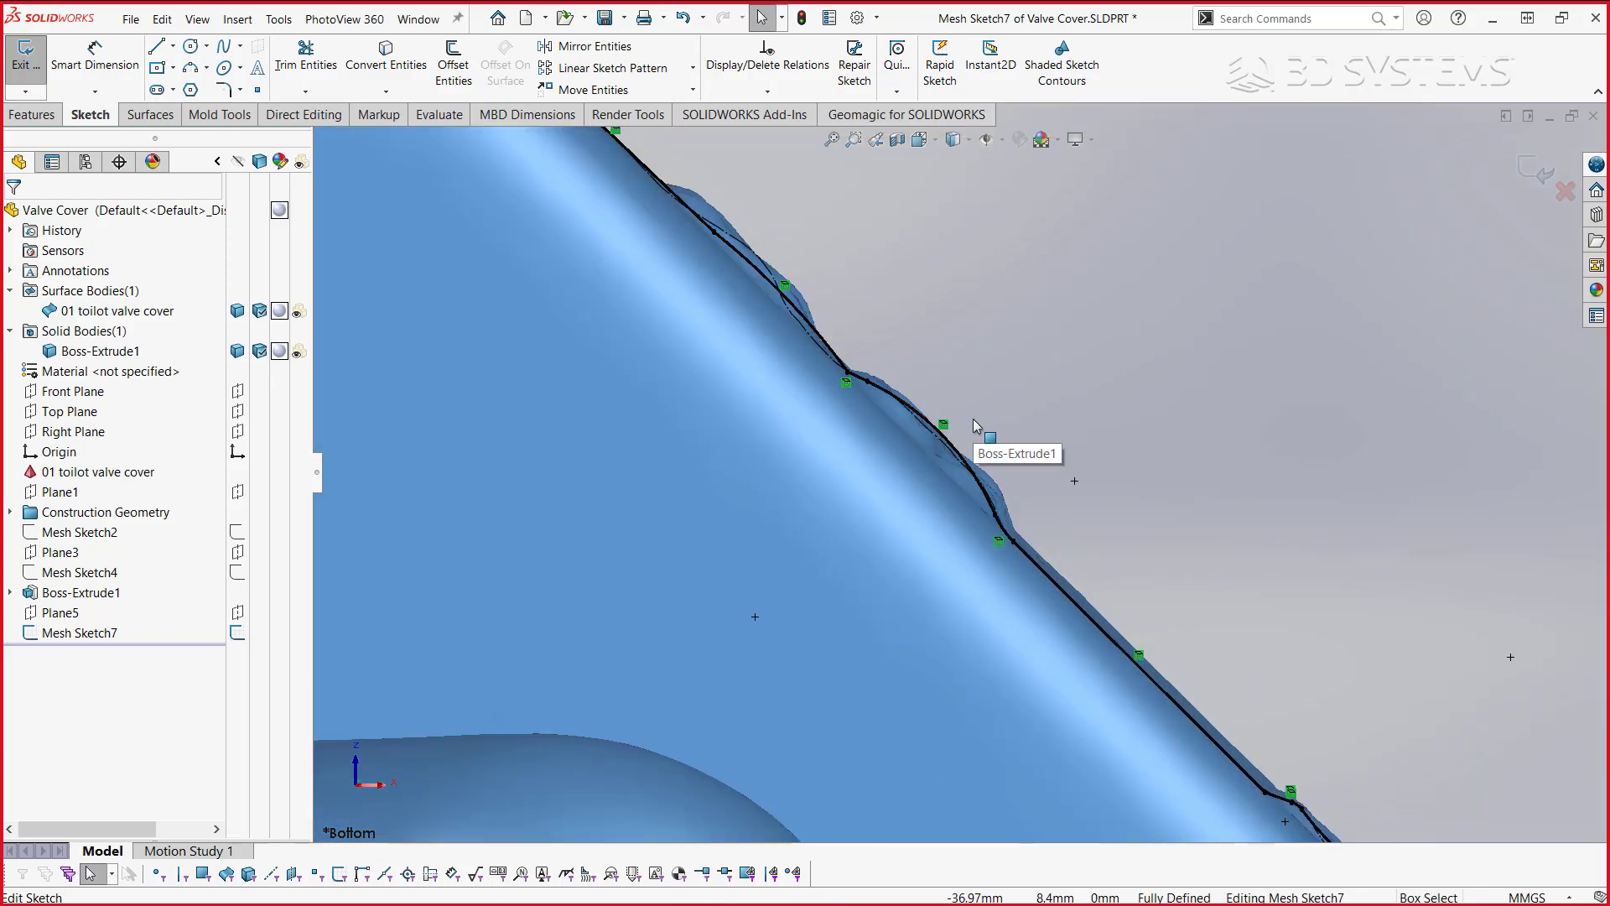
scroll(973, 419, "up", 2)
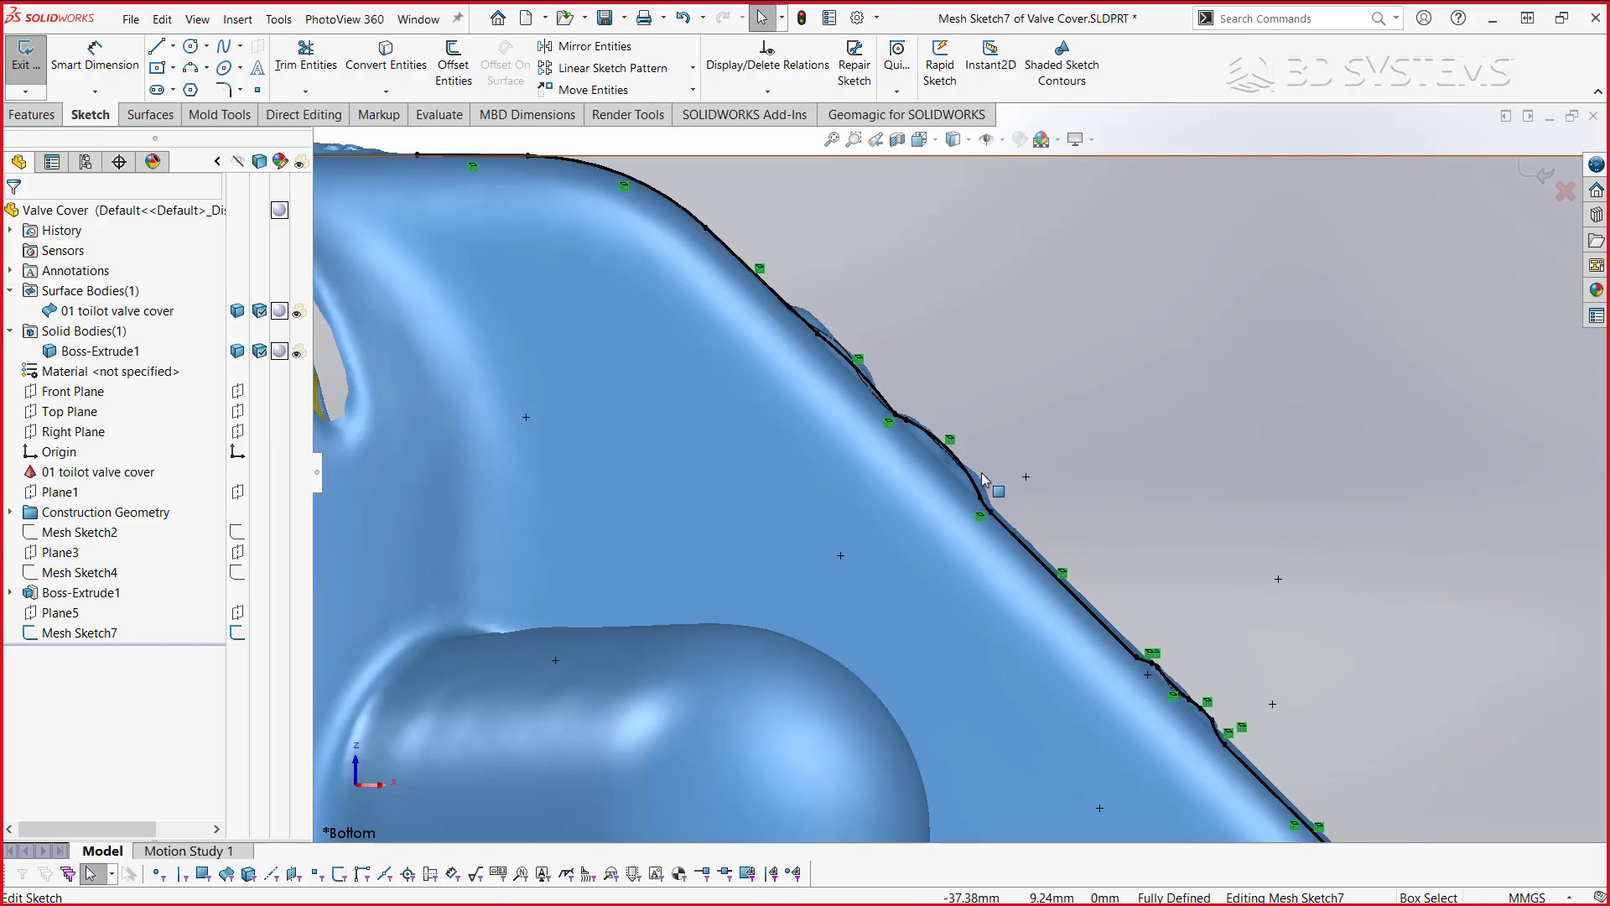
- Select the jagged fitted curve pieces along the sloped edge for removal
left_click_drag(781, 258, 1009, 542)
middle_click_drag(1122, 546, 865, 365, "ctrl")
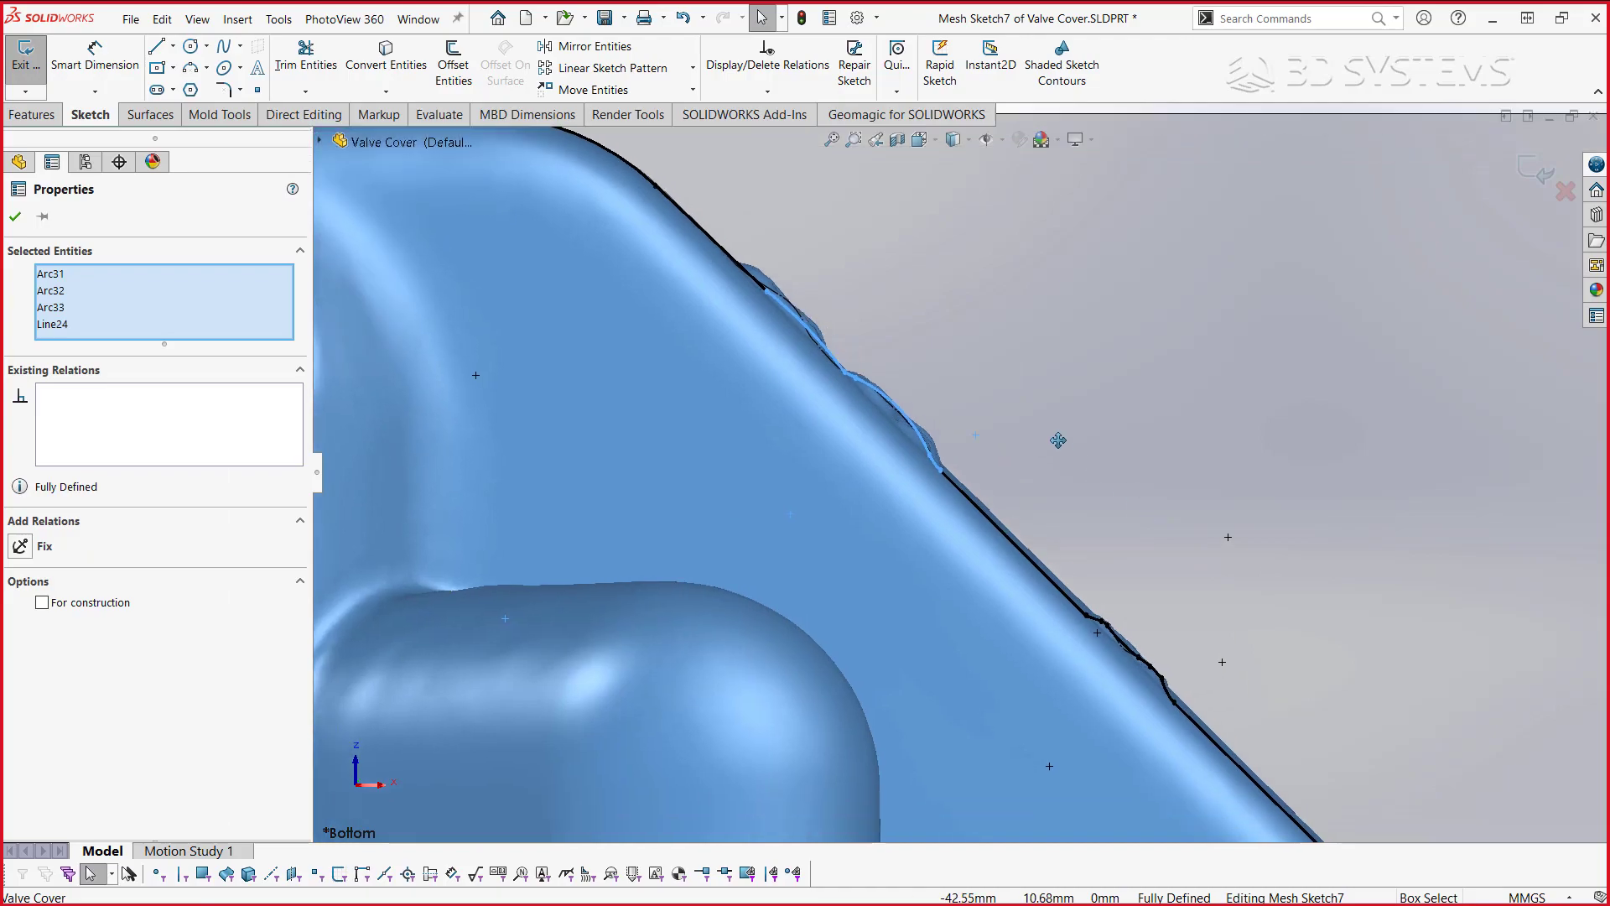
left_click_drag(872, 424, 1075, 515)
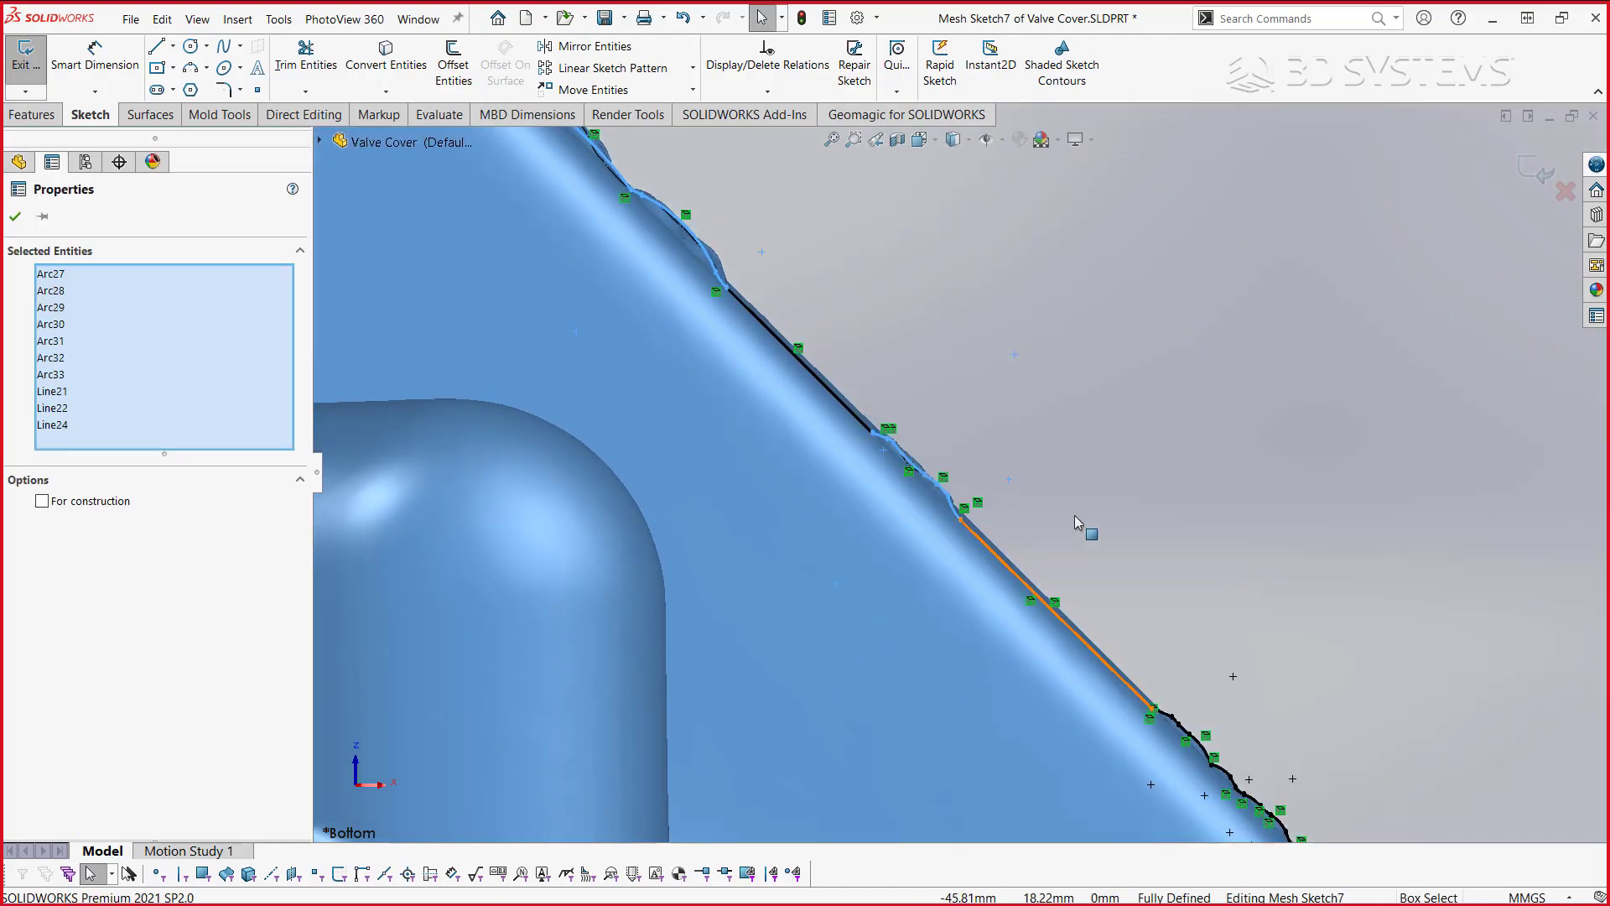
scroll(856, 462, "down", 3)
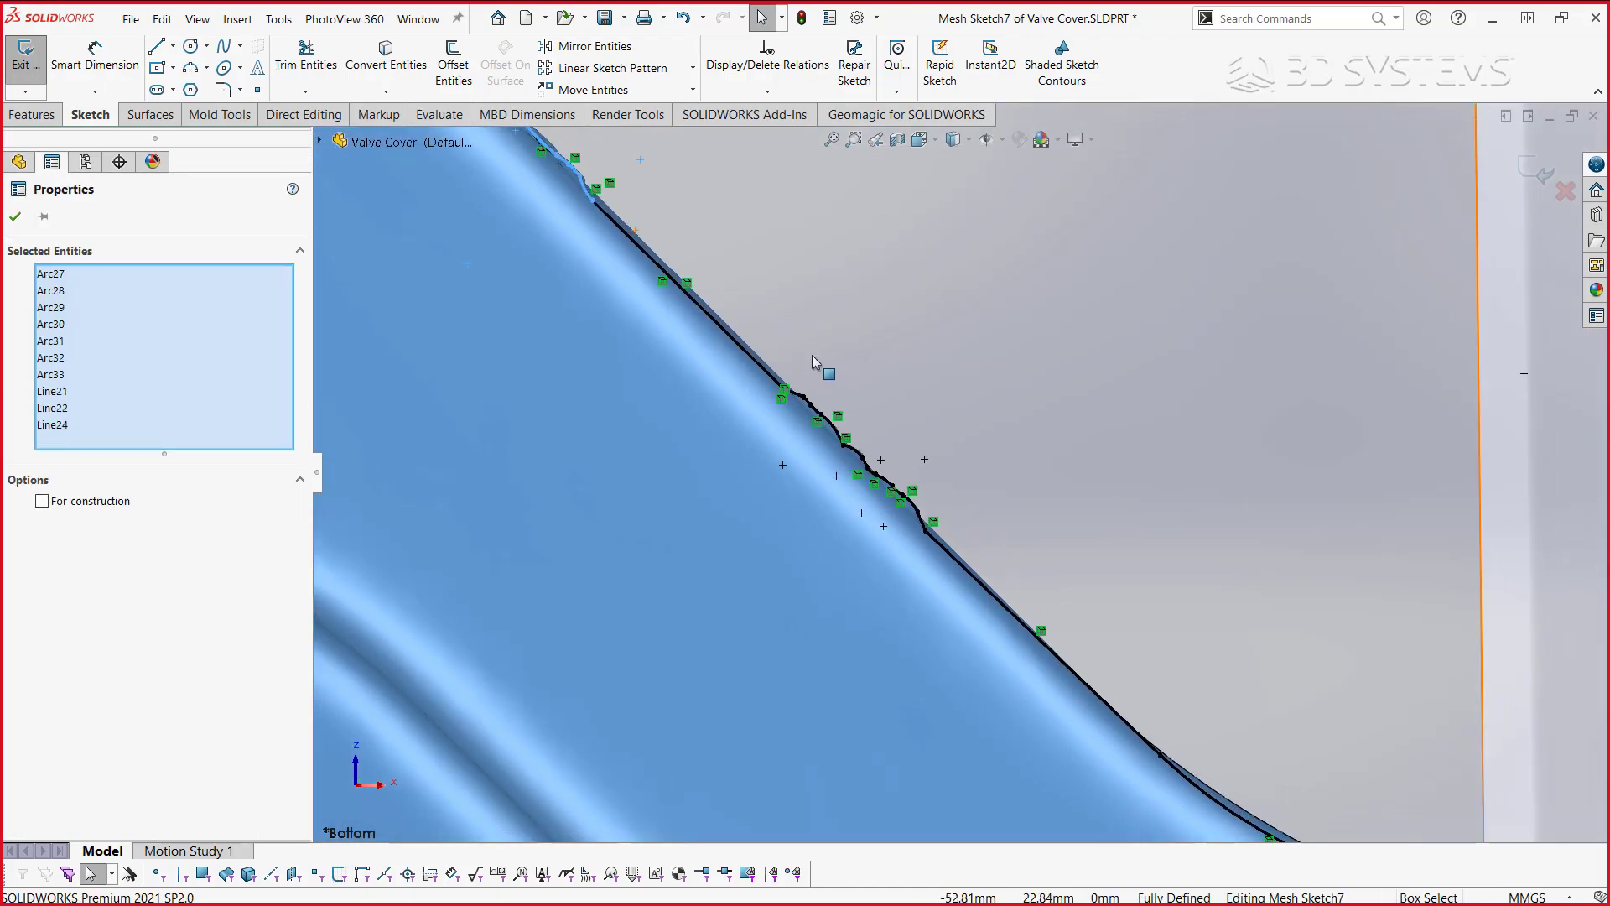
left_click(948, 561, "ctrl")
key("Escape")
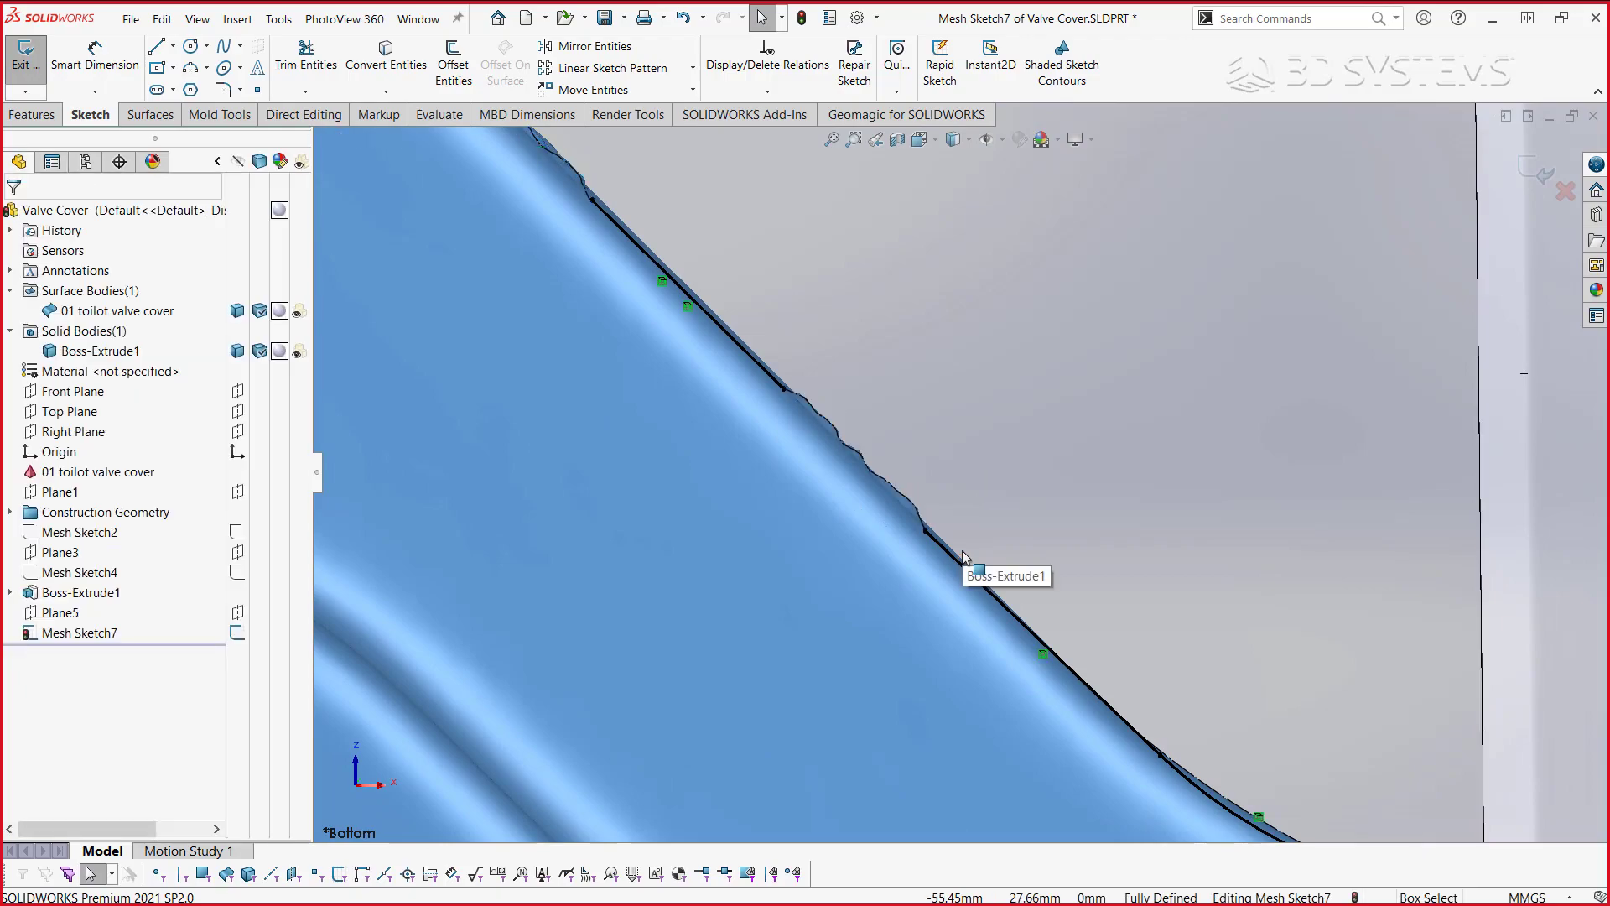
- Trace the sloped mesh edge with a chain of straight lines
key("l")
left_click(784, 388)
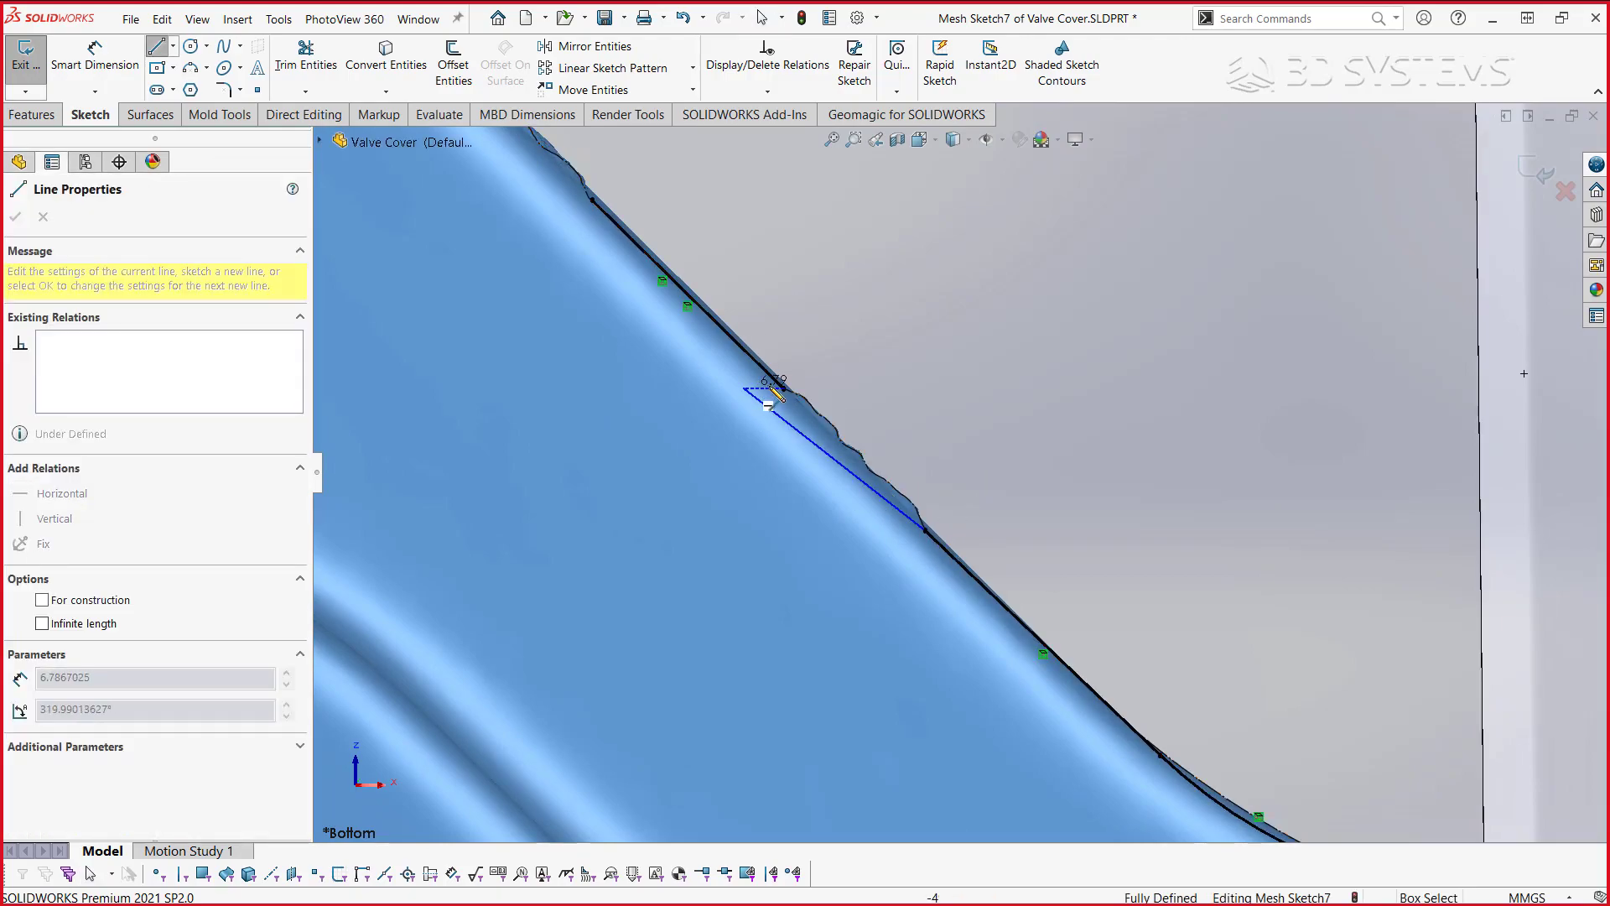
left_click(926, 531)
scroll(959, 471, "up", 2)
scroll(1153, 577, "down", 3)
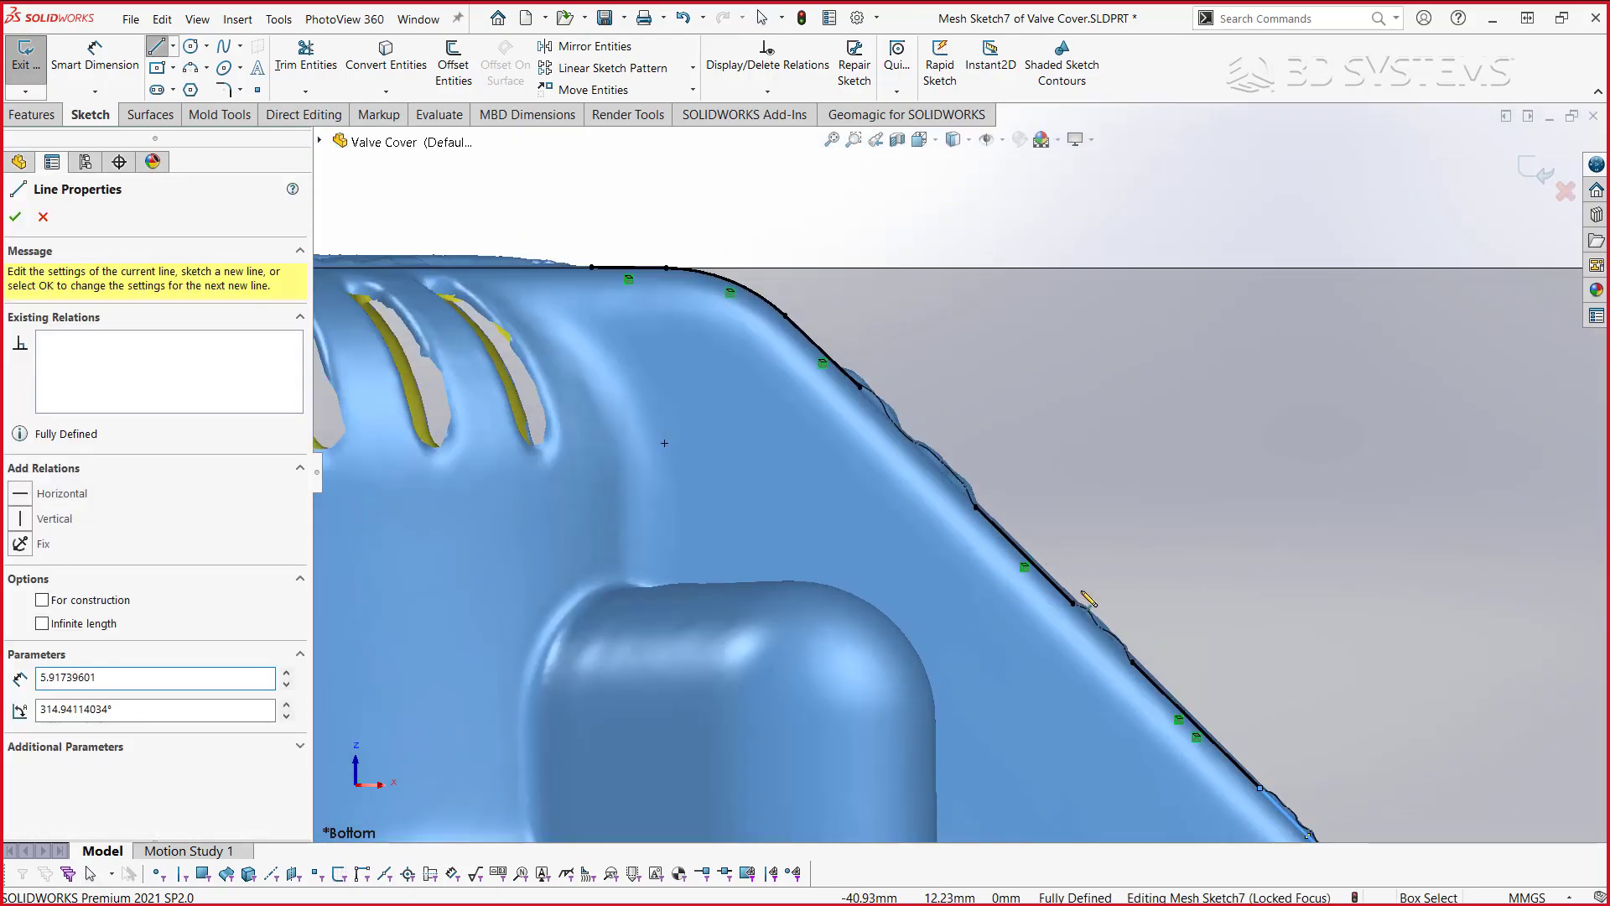
left_click(1055, 594)
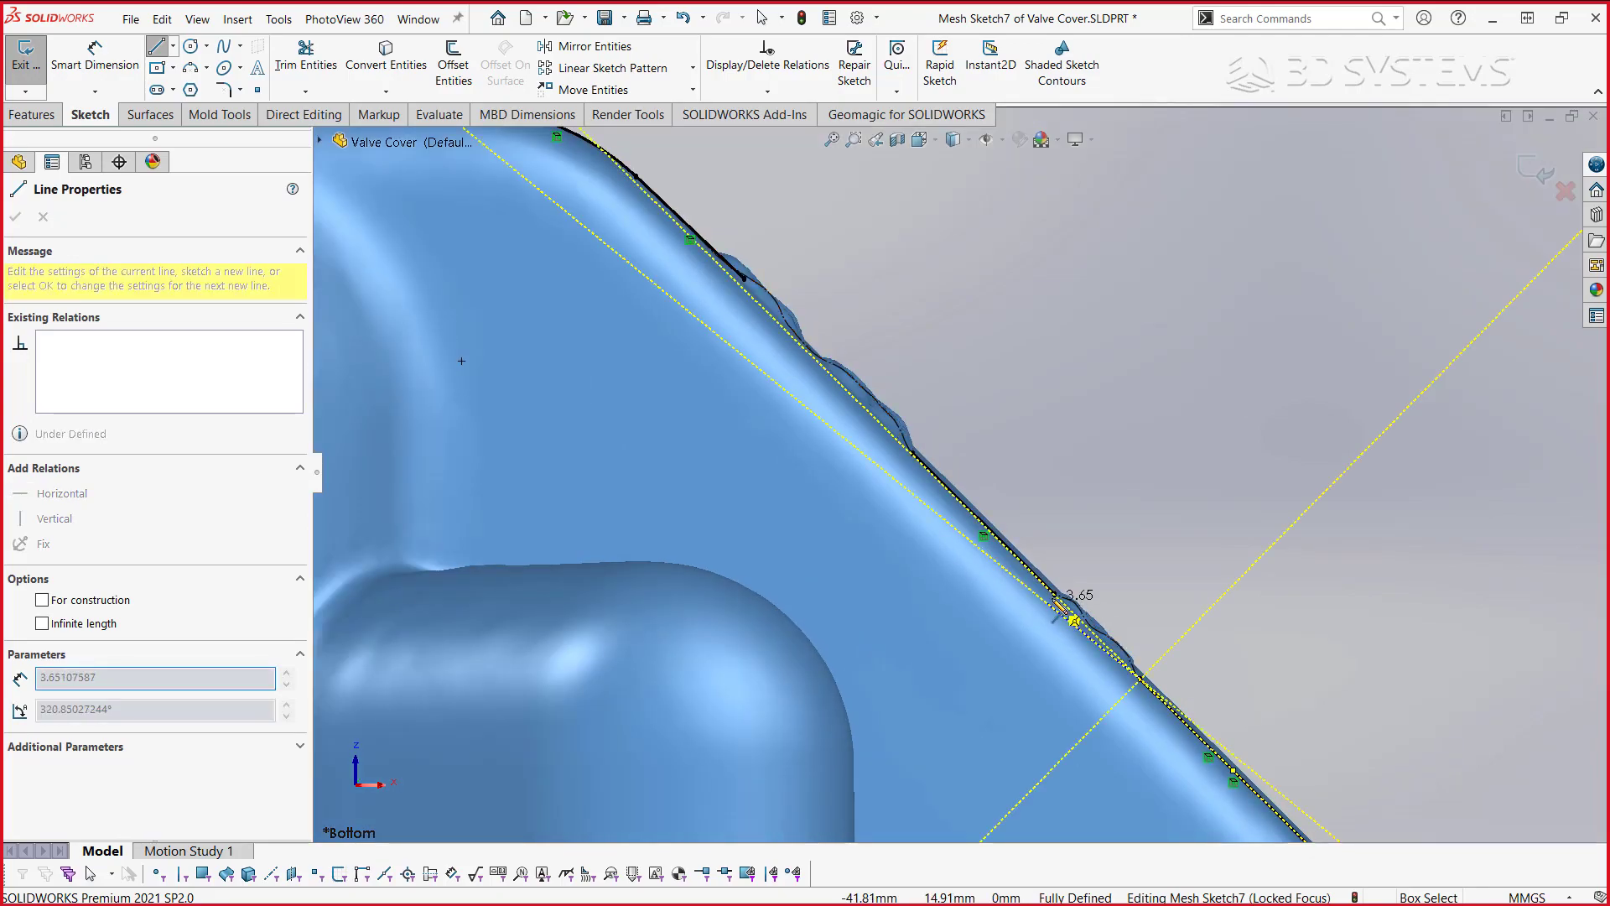
left_click(913, 453)
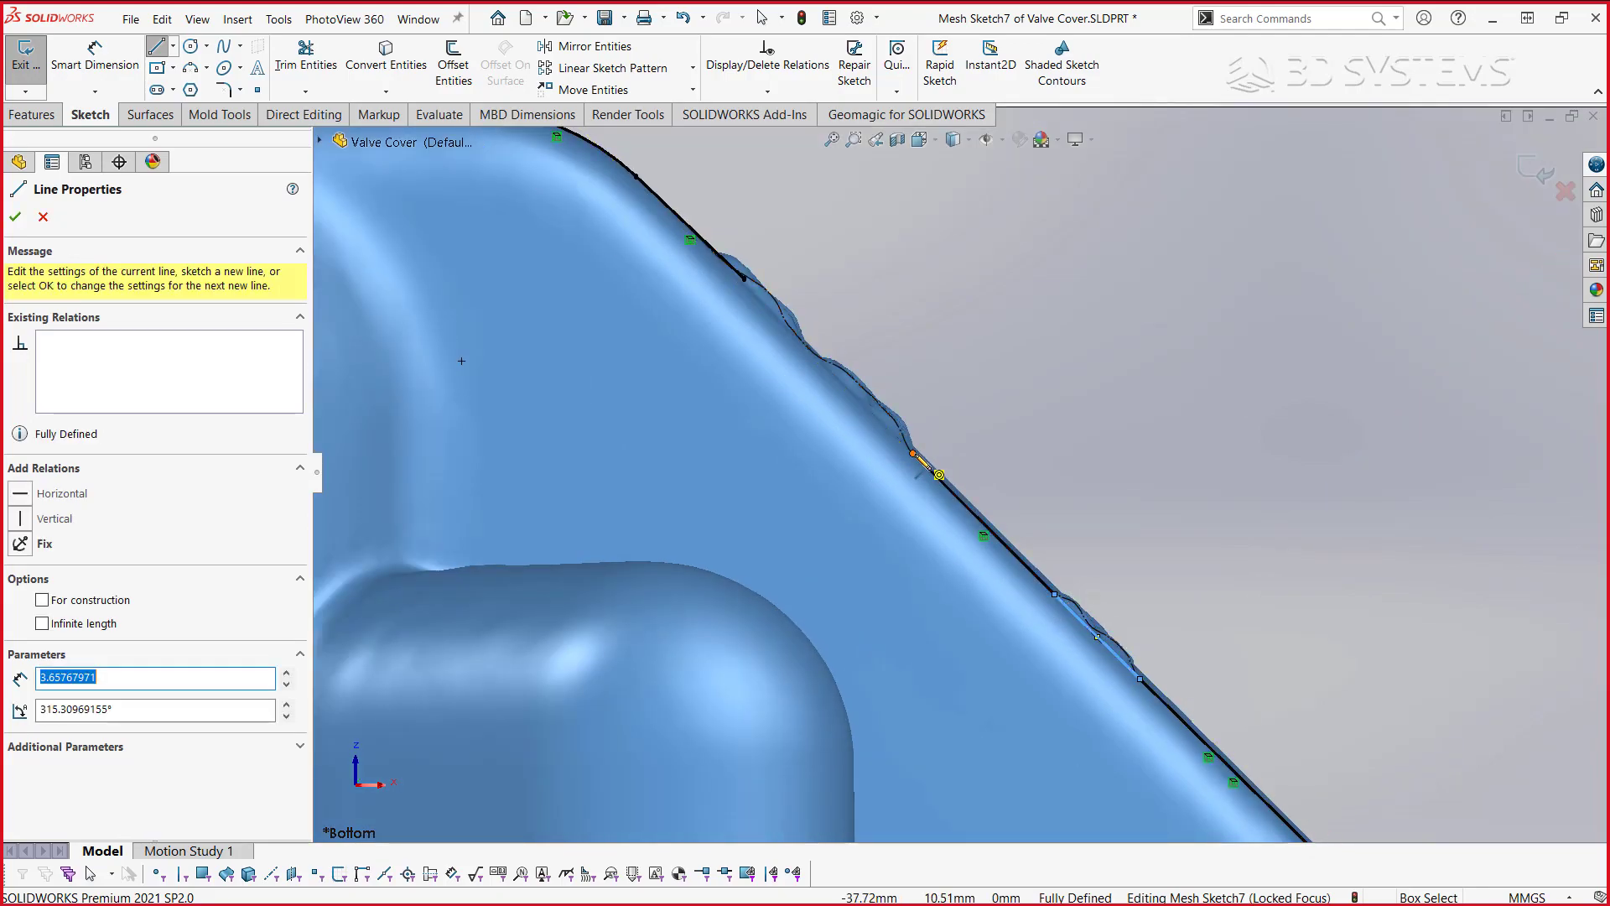
double_click(744, 279)
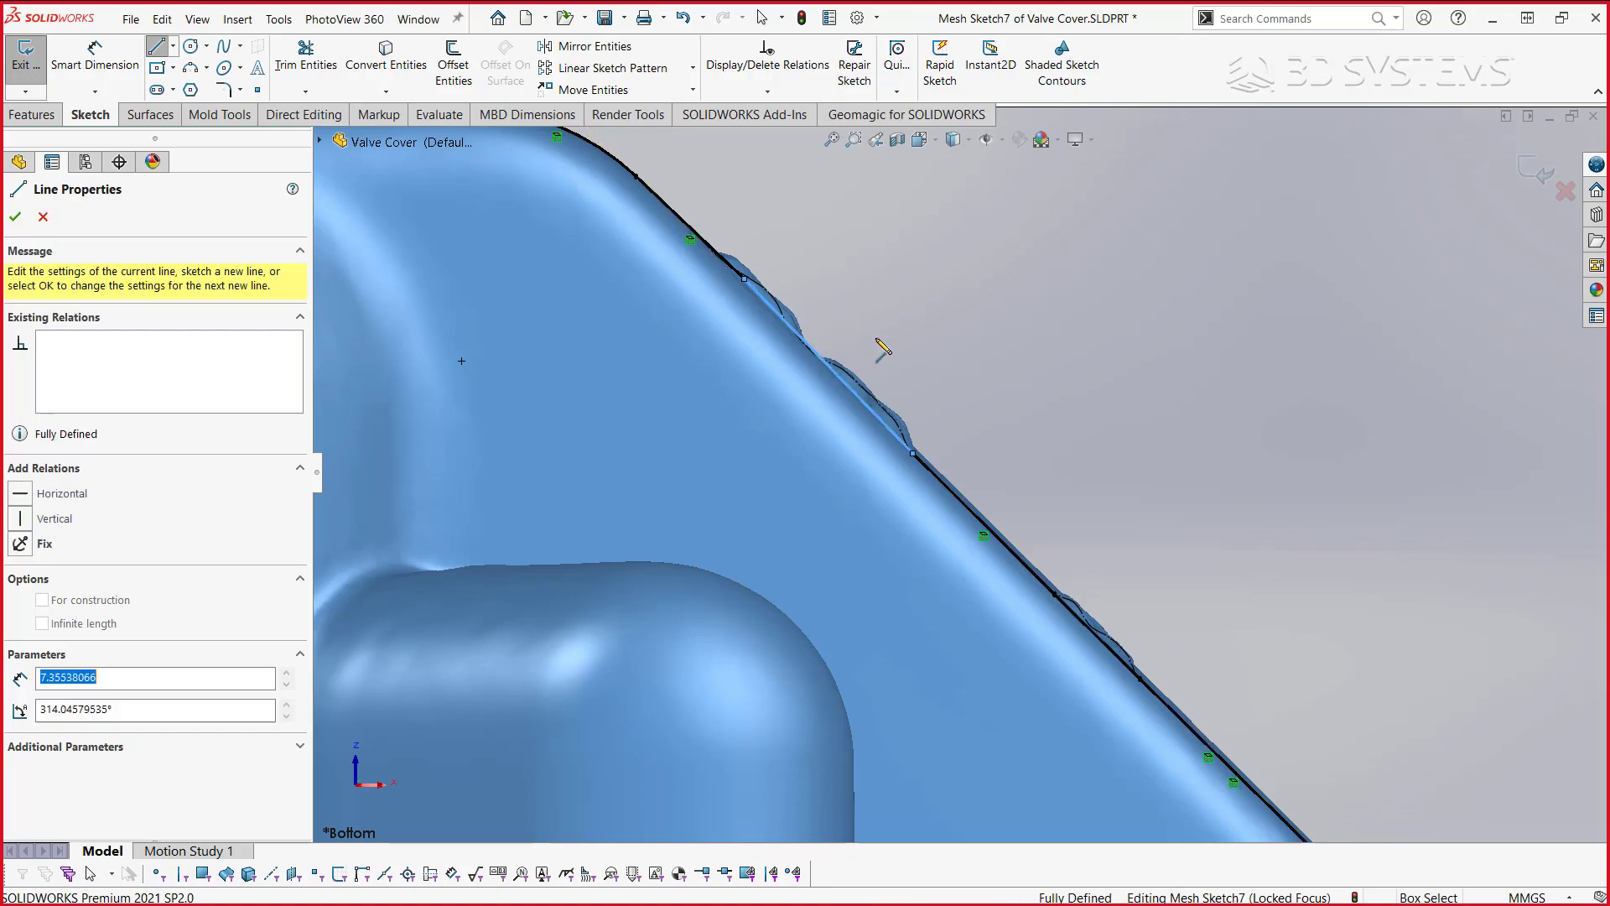
scroll(849, 386, "up", 3)
scroll(849, 387, "up", 2)
scroll(849, 386, "down", 2)
scroll(928, 604, "down", 2)
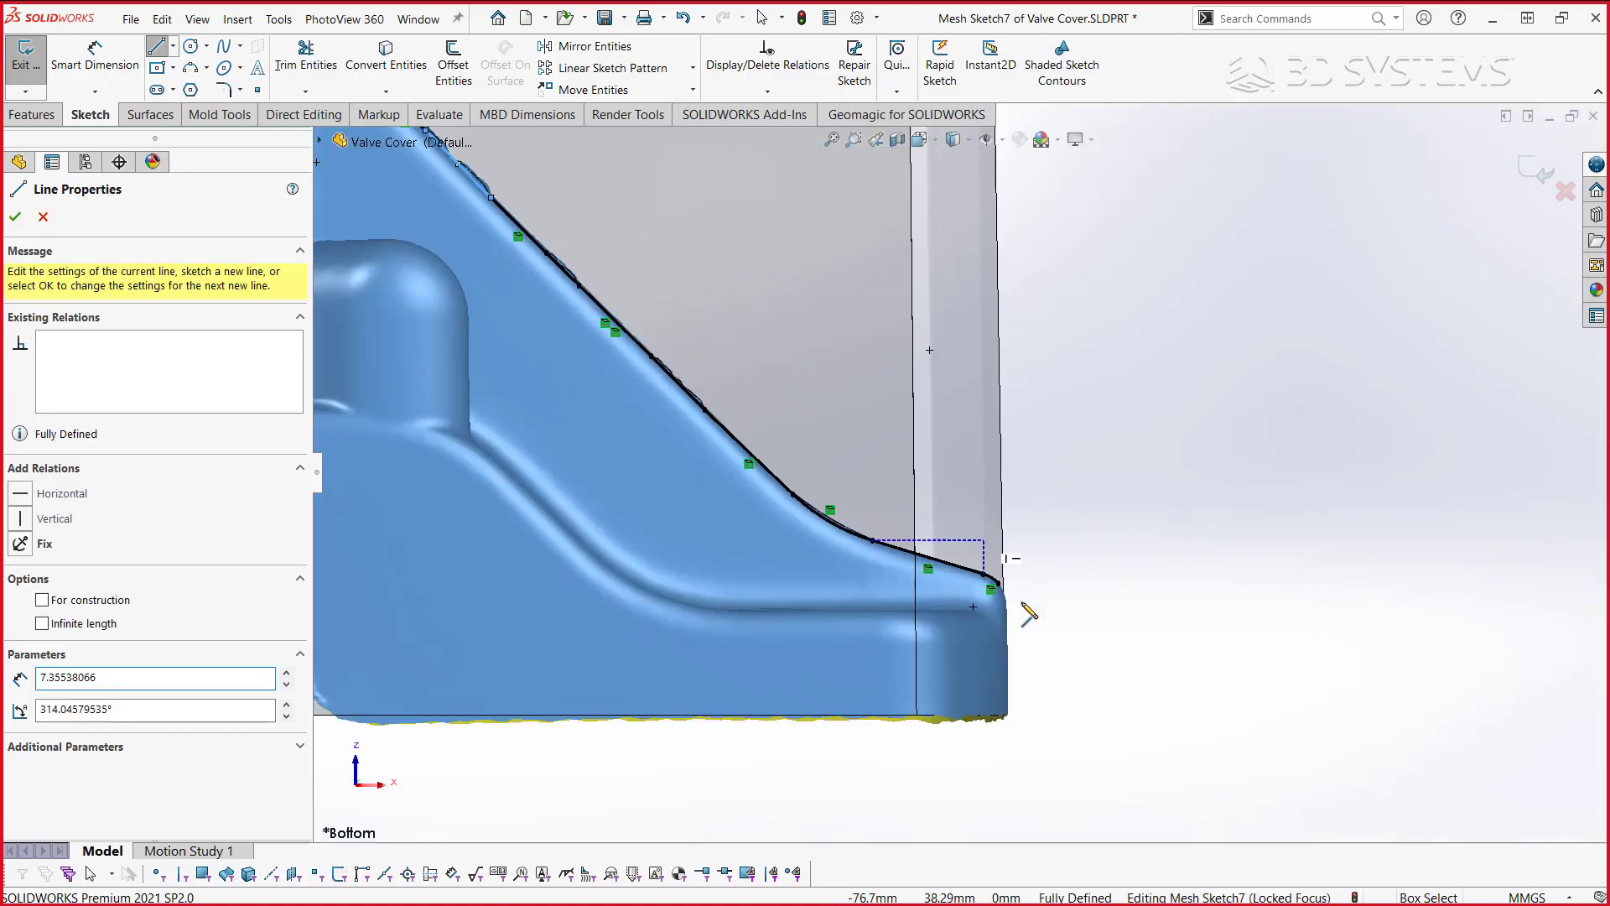
scroll(948, 520, "down", 2)
scroll(955, 489, "down", 2)
key("Escape")
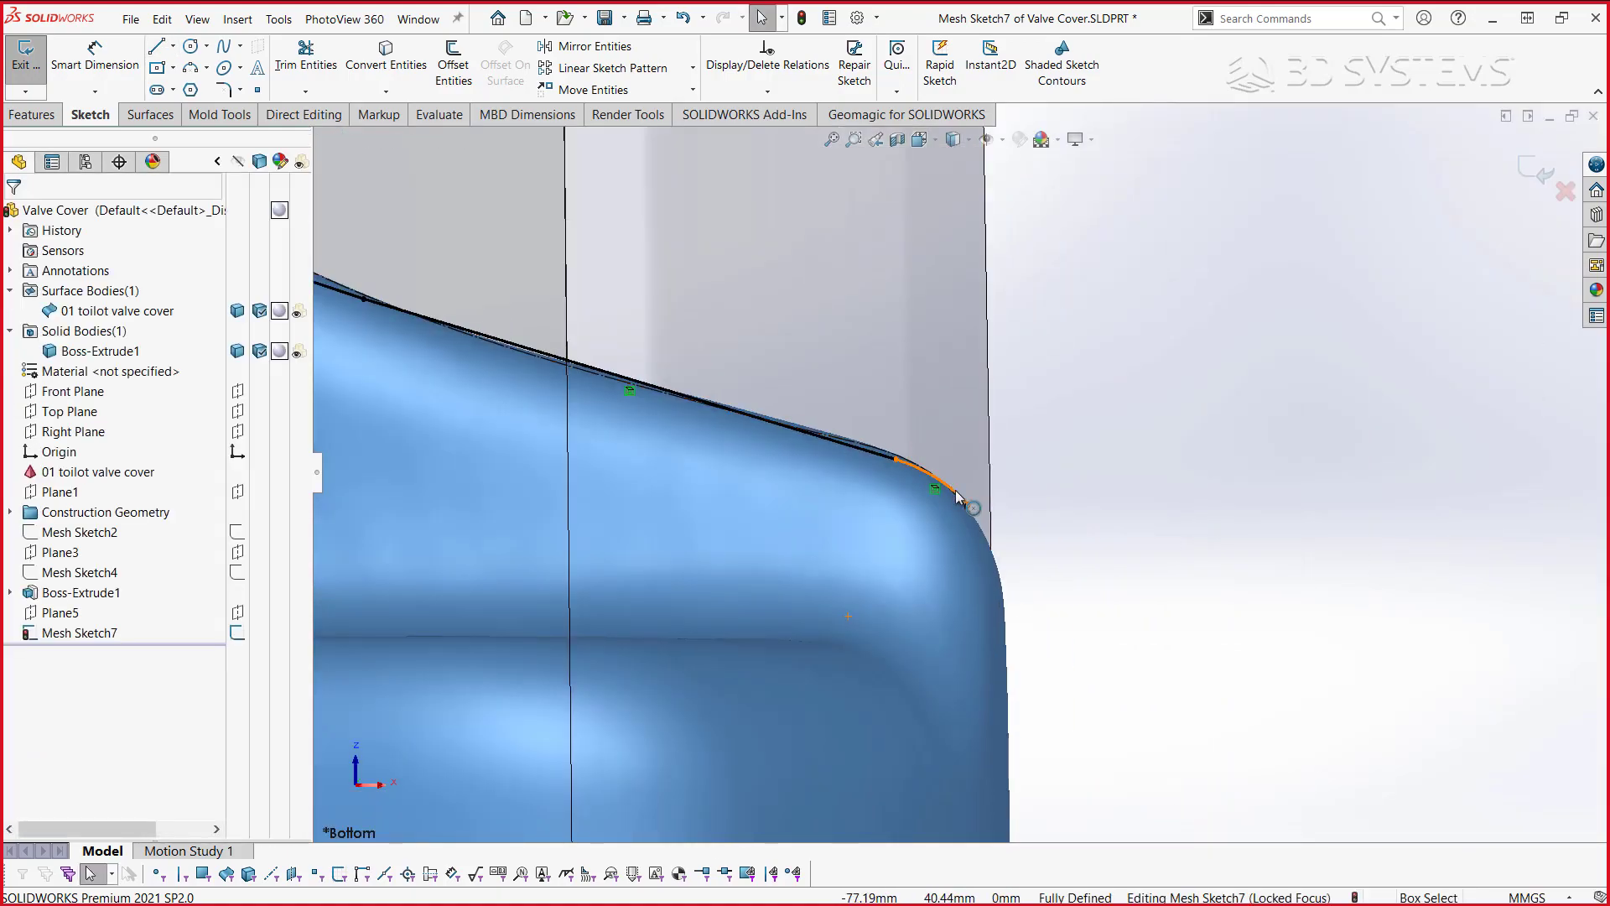
- Remove the corner arc and draw a 5.59 mm line extending past the rounded corner
left_click(956, 495)
key("Delete")
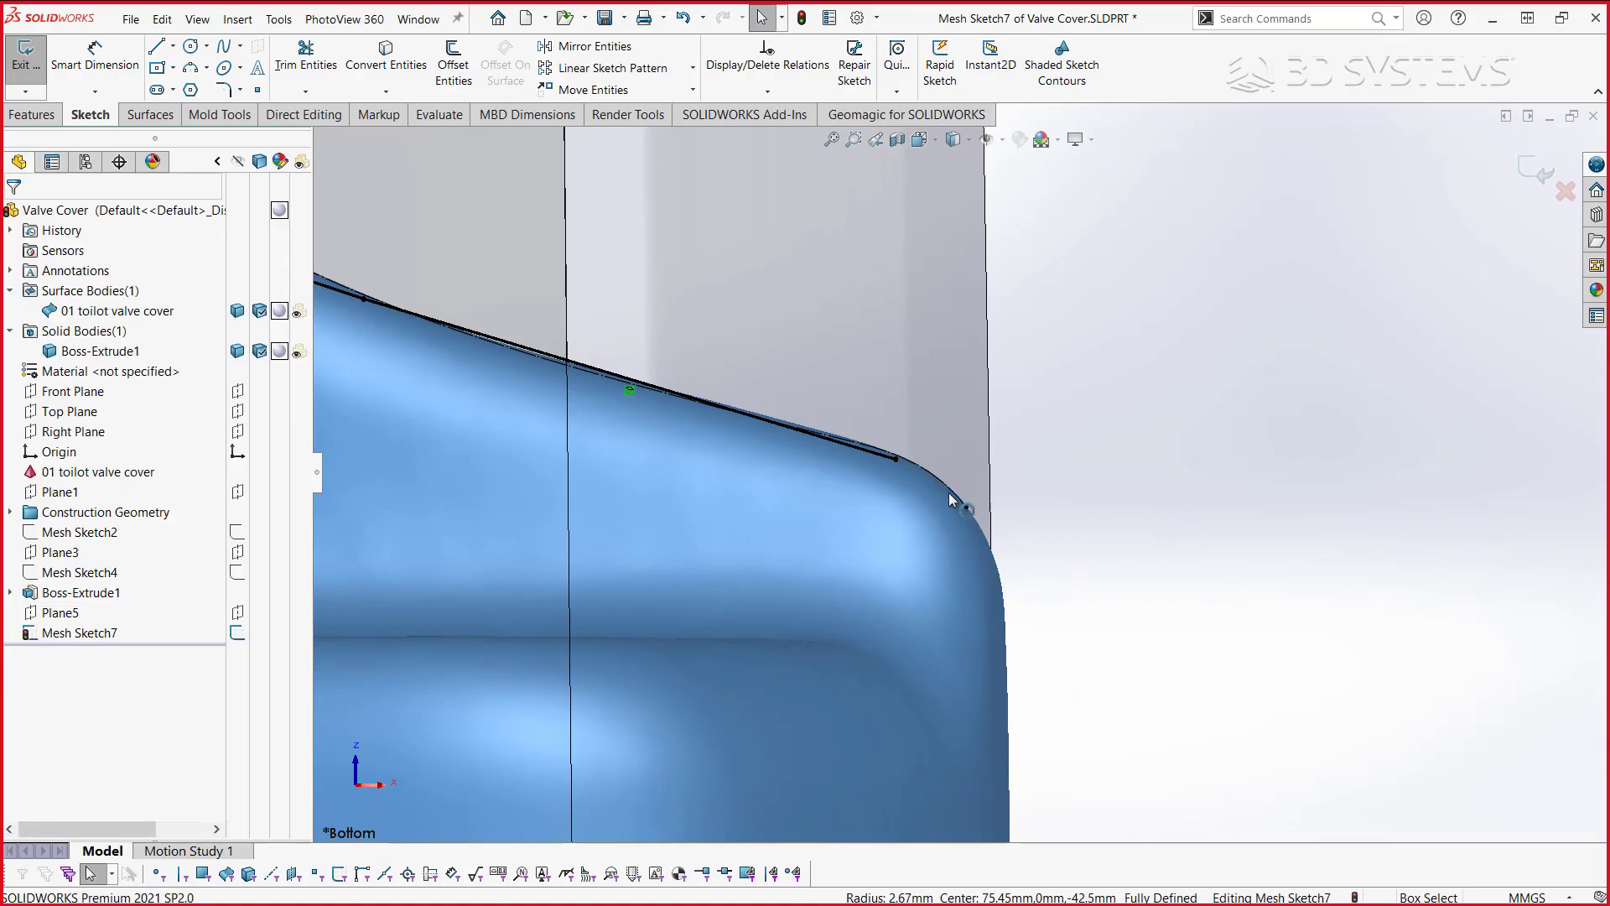
key("l")
left_click(896, 459)
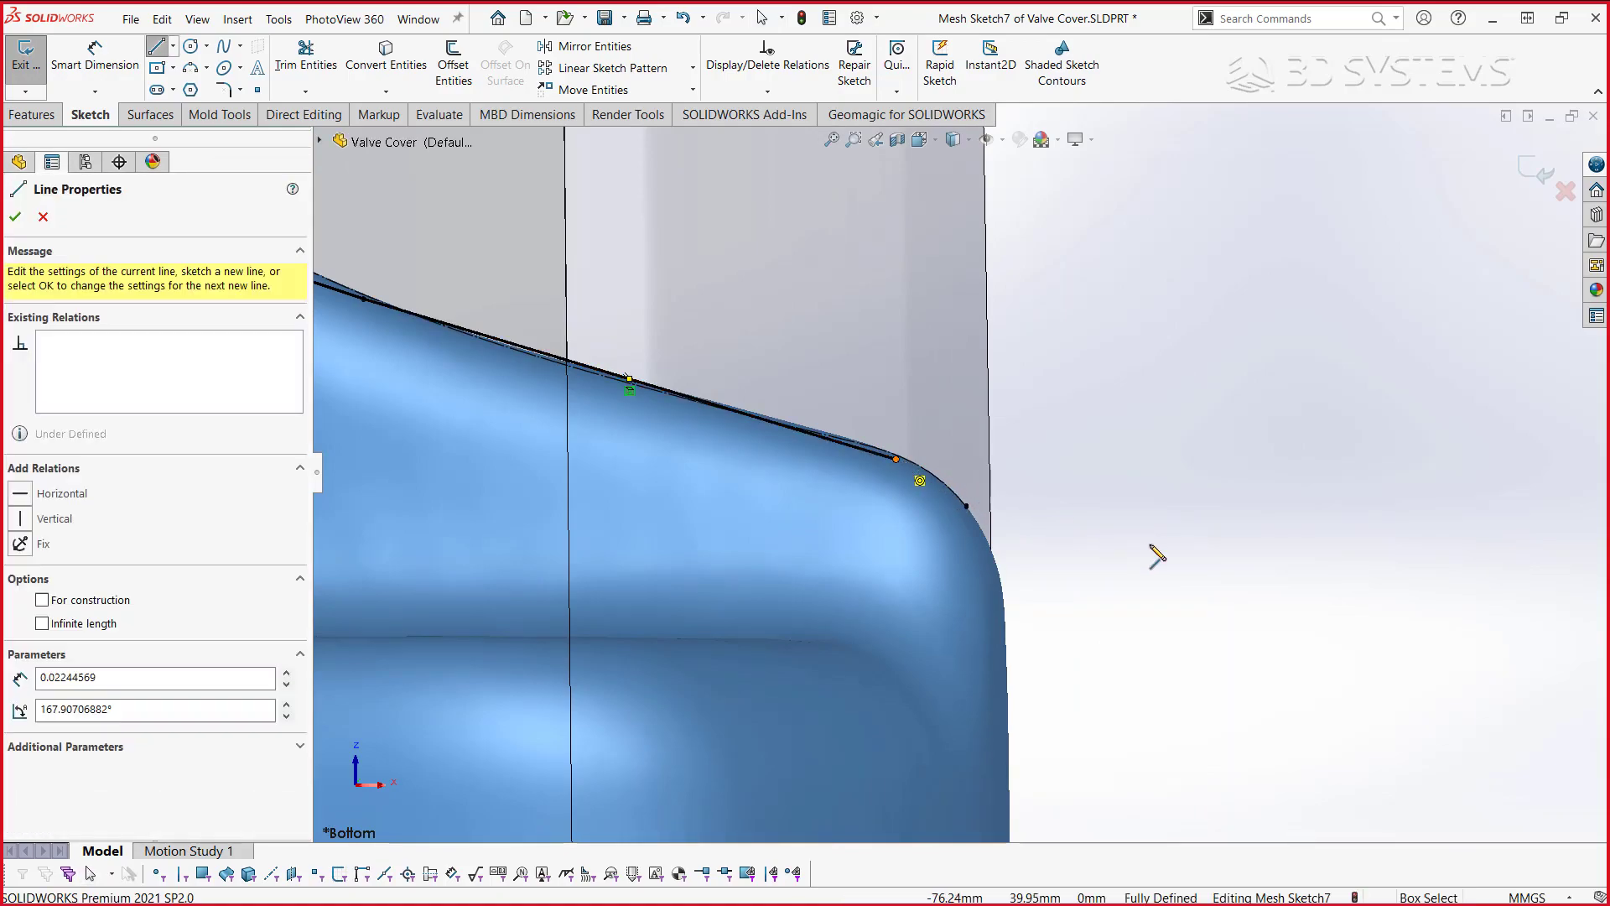
left_click(1238, 562)
key("Escape")
key("Escape")
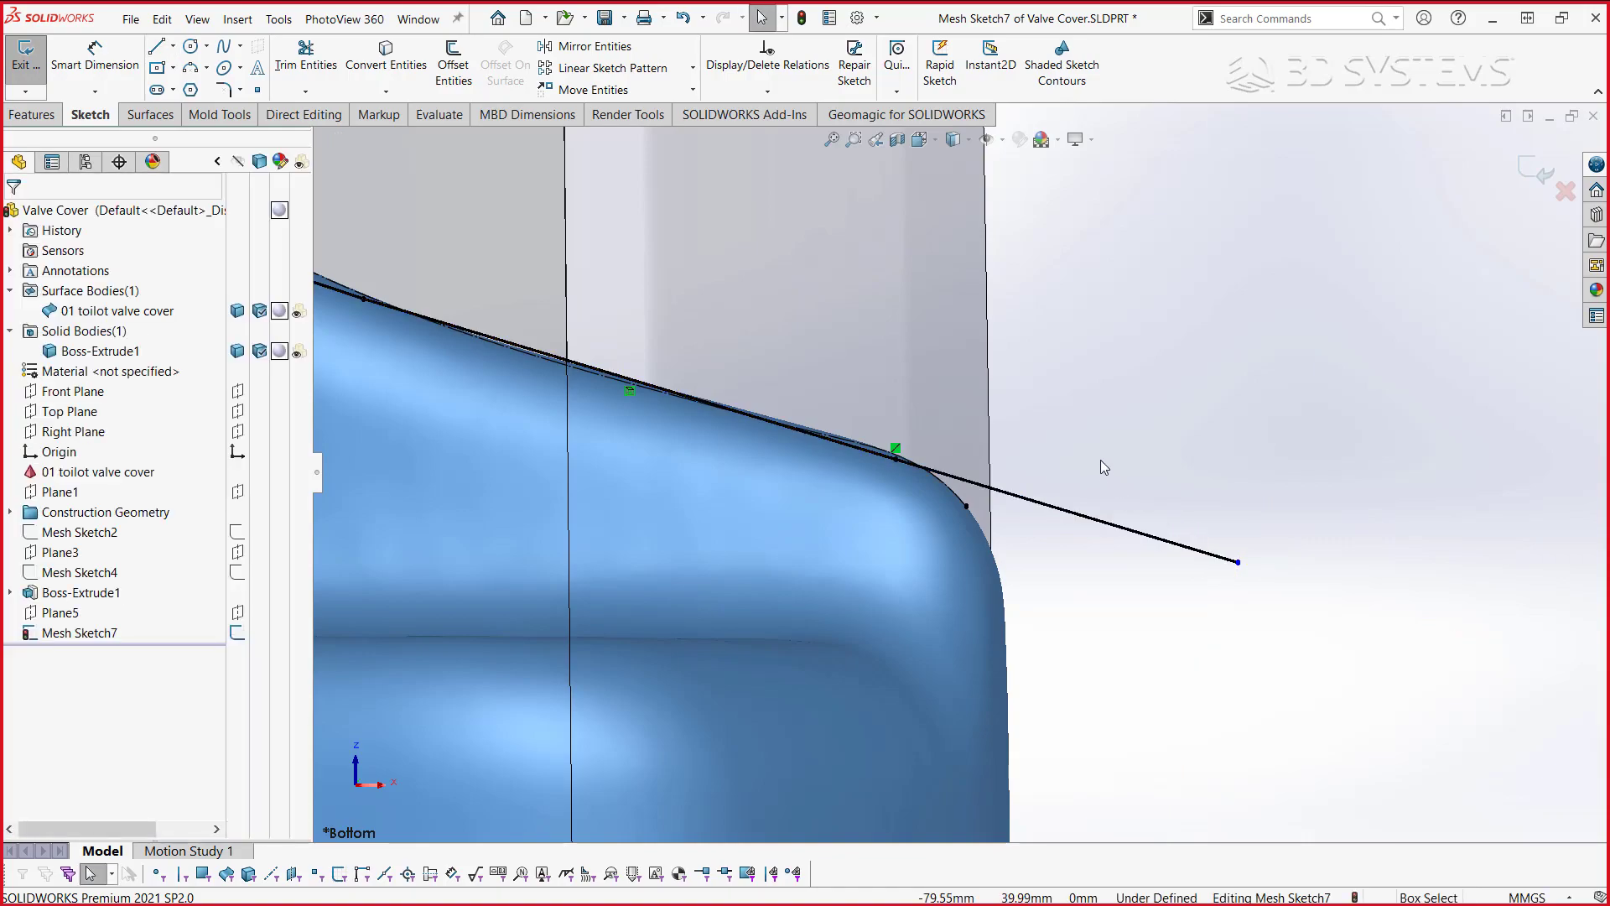
- Check the profile in a 3D view and exit Mesh Sketch7
scroll(1100, 458, "up", 3)
scroll(1091, 445, "up", 3)
scroll(1028, 370, "up", 3)
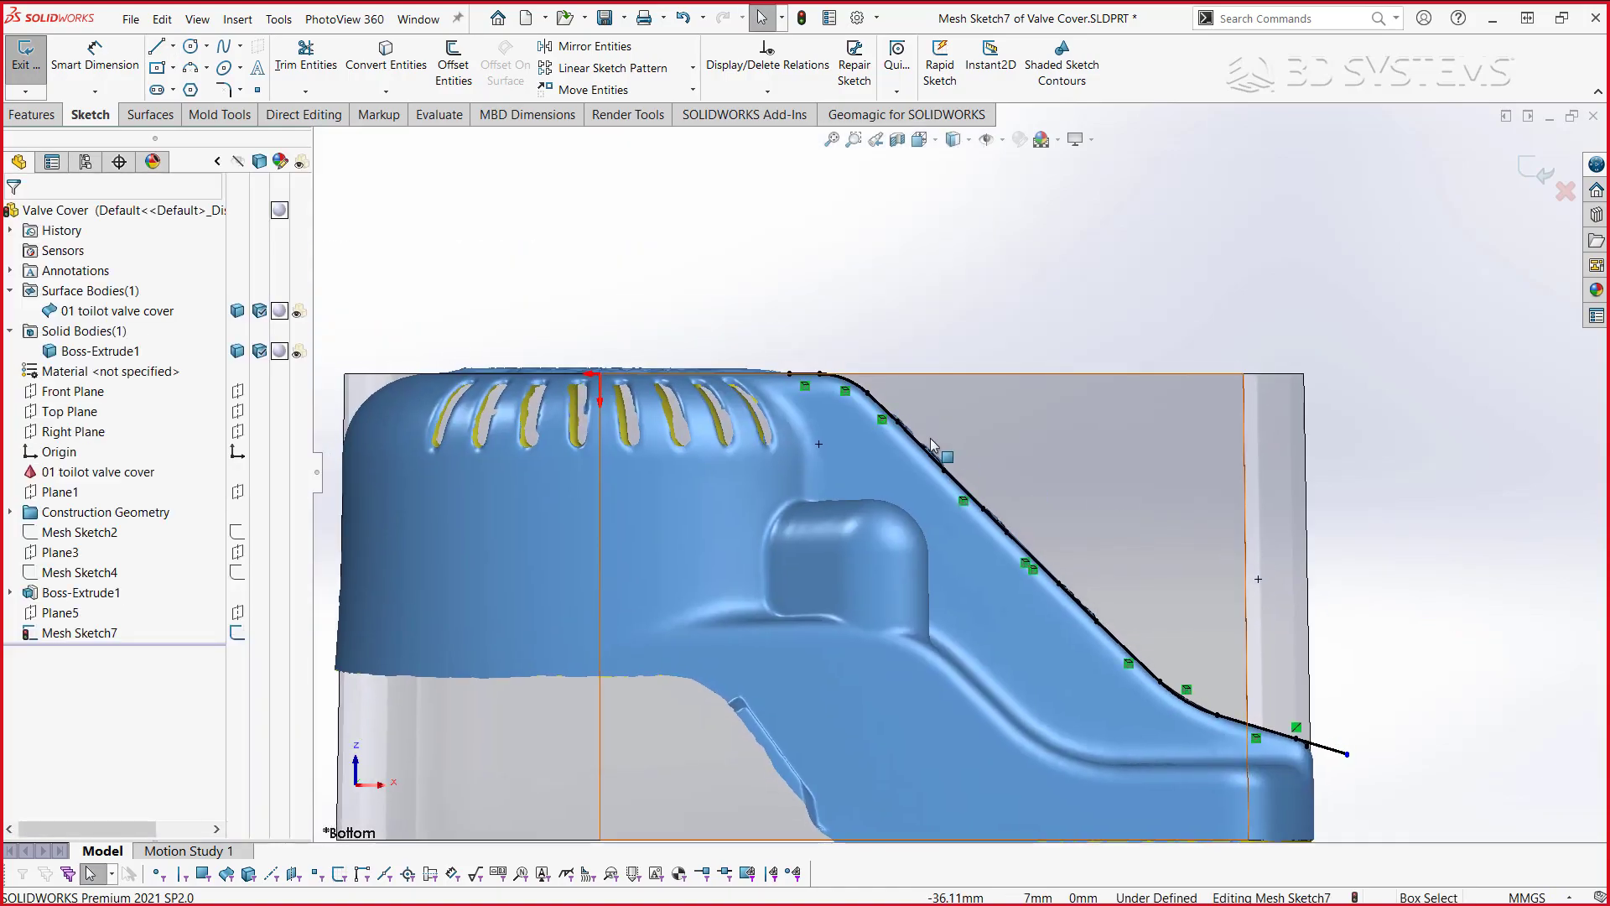
middle_click_drag(1147, 491, 1204, 315)
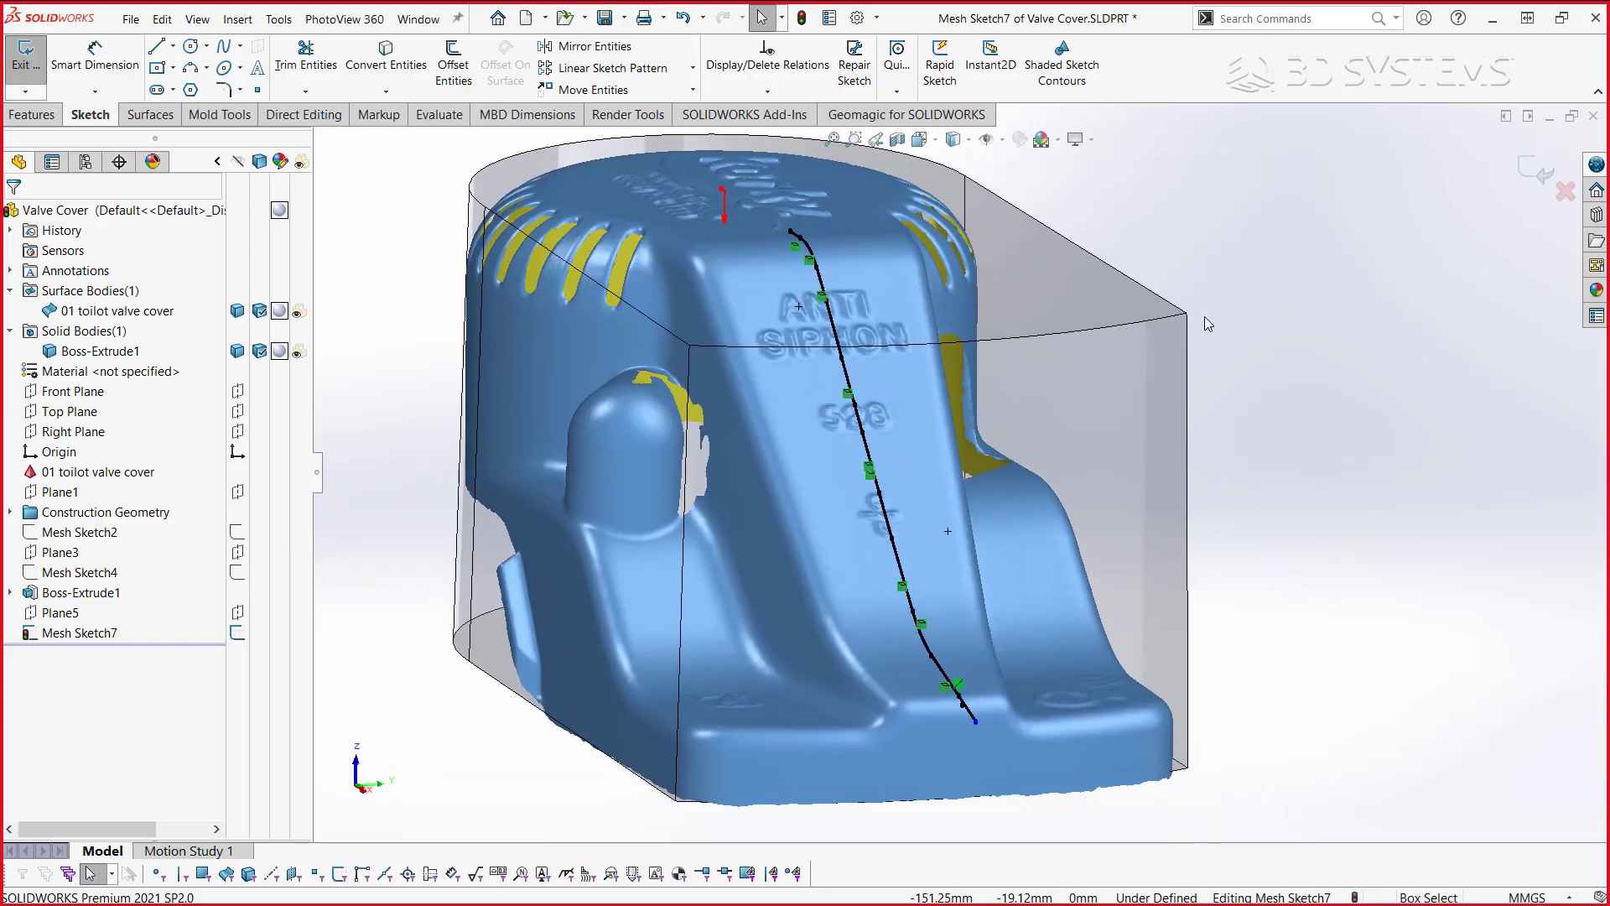
left_click(1534, 175)
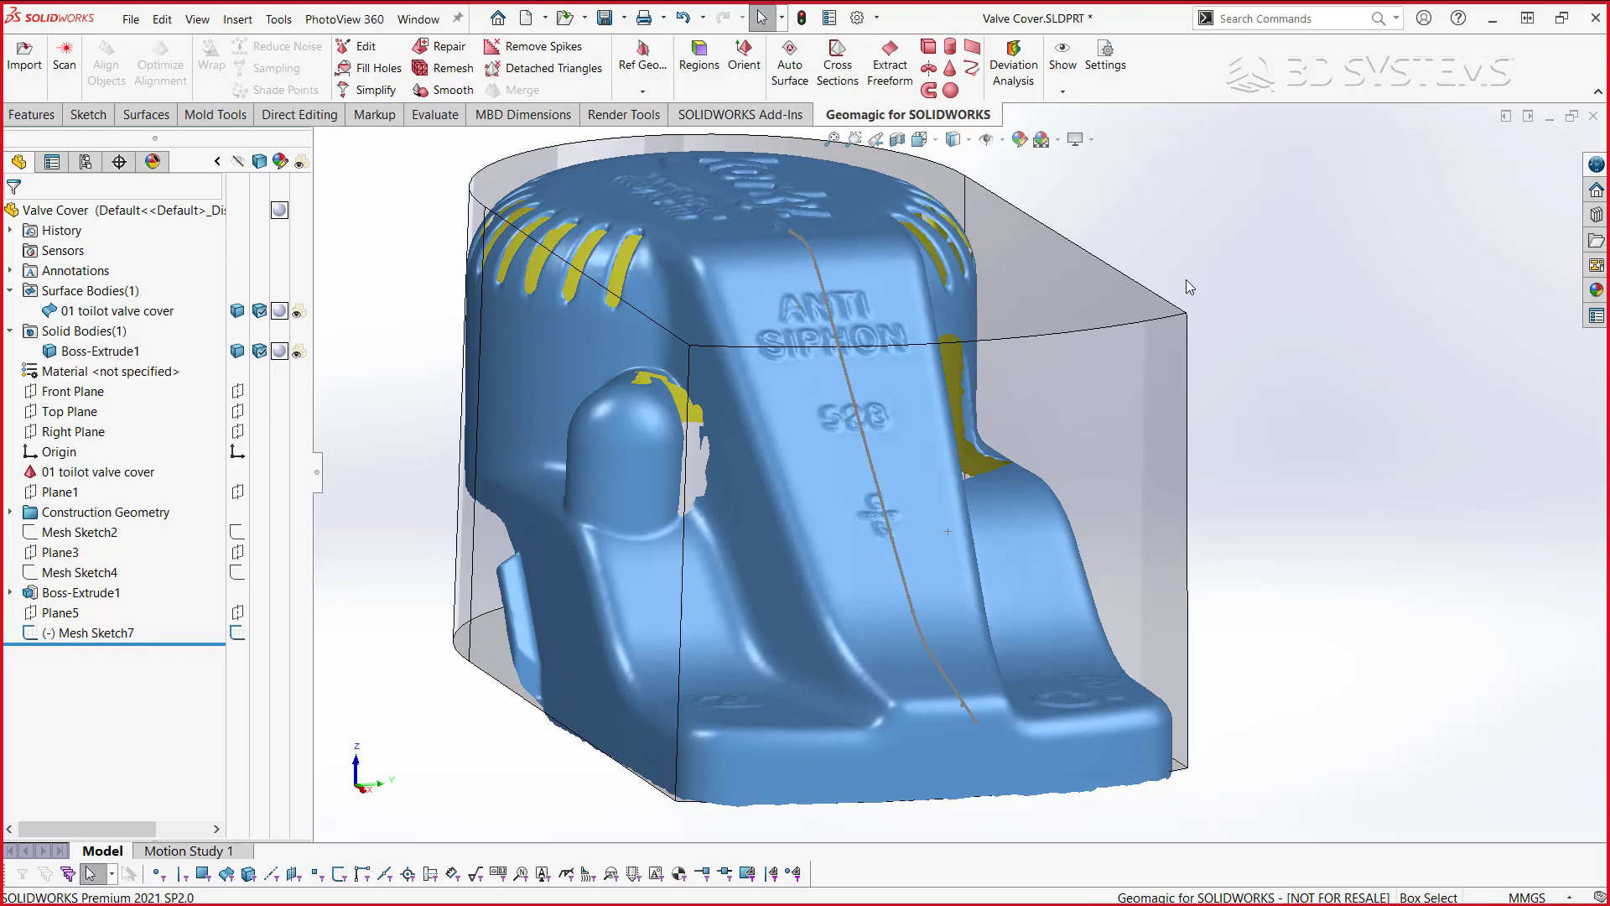
middle_click_drag(1134, 351, 1160, 344)
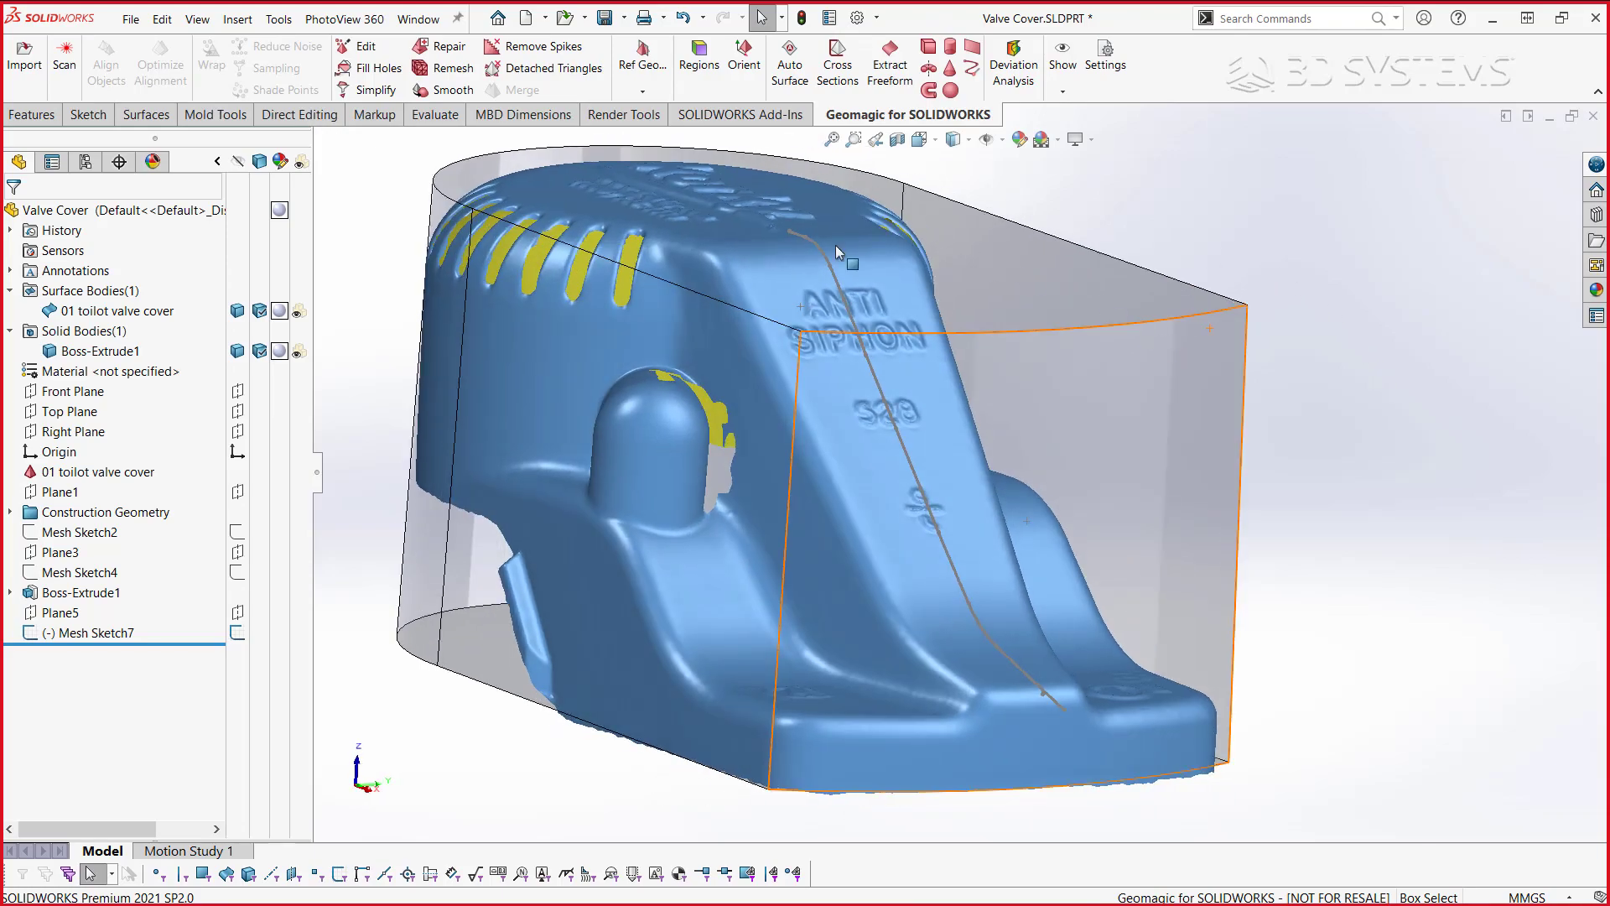
- Start an extruded surface from the Mesh Sketch7 profile with Direction 1 set to Mid Plane
middle_click_drag(520, 355, 554, 181)
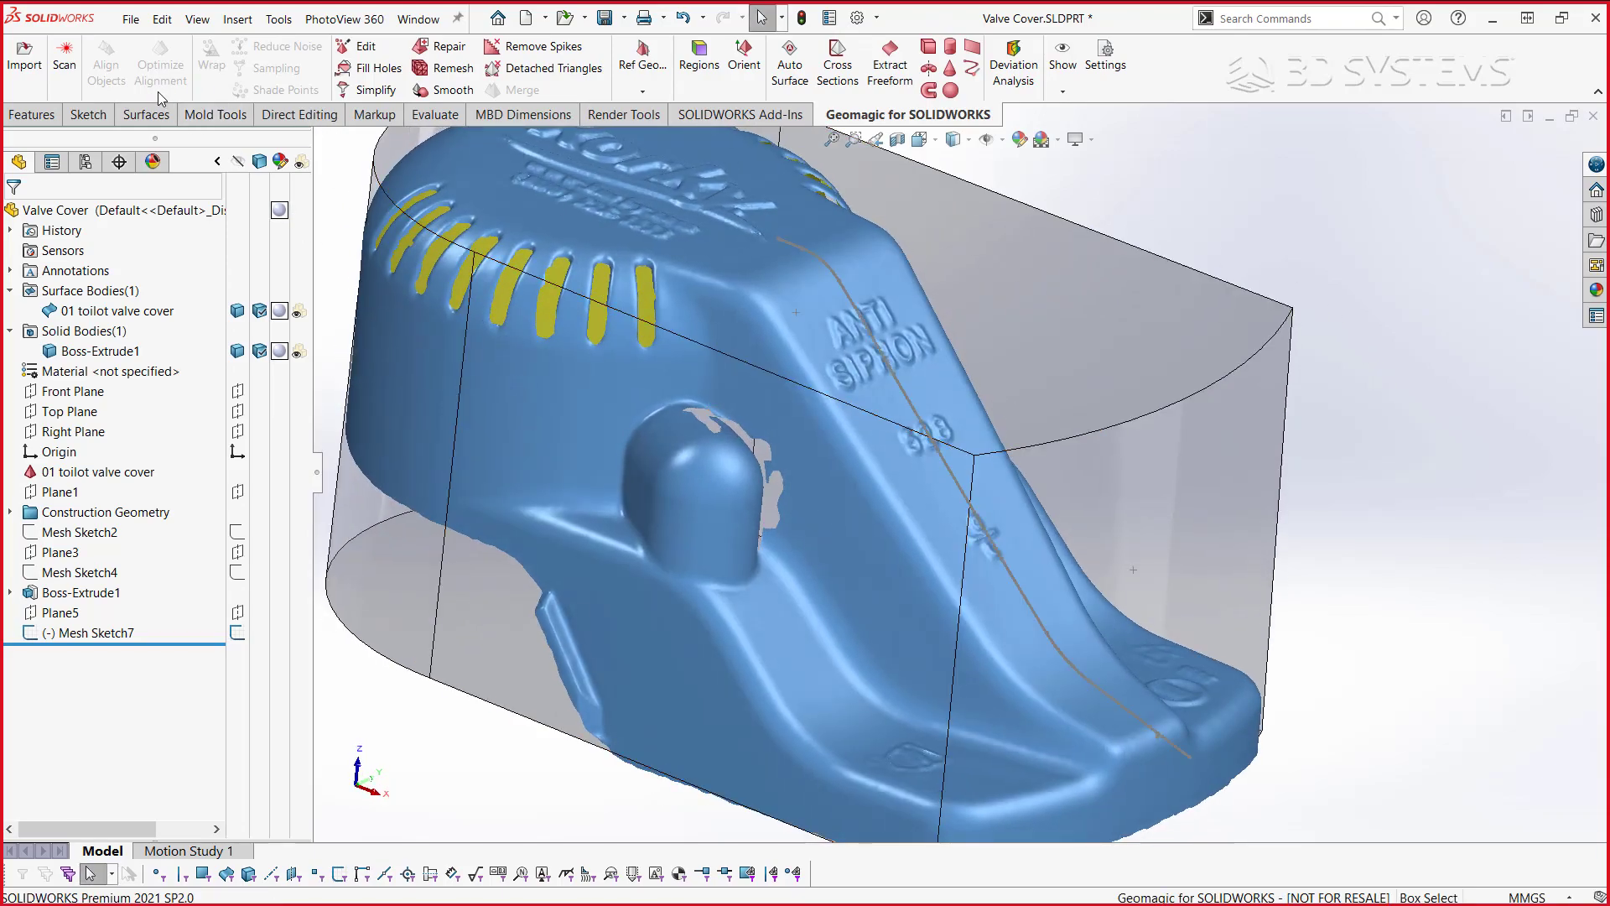
left_click(146, 114)
left_click(31, 64)
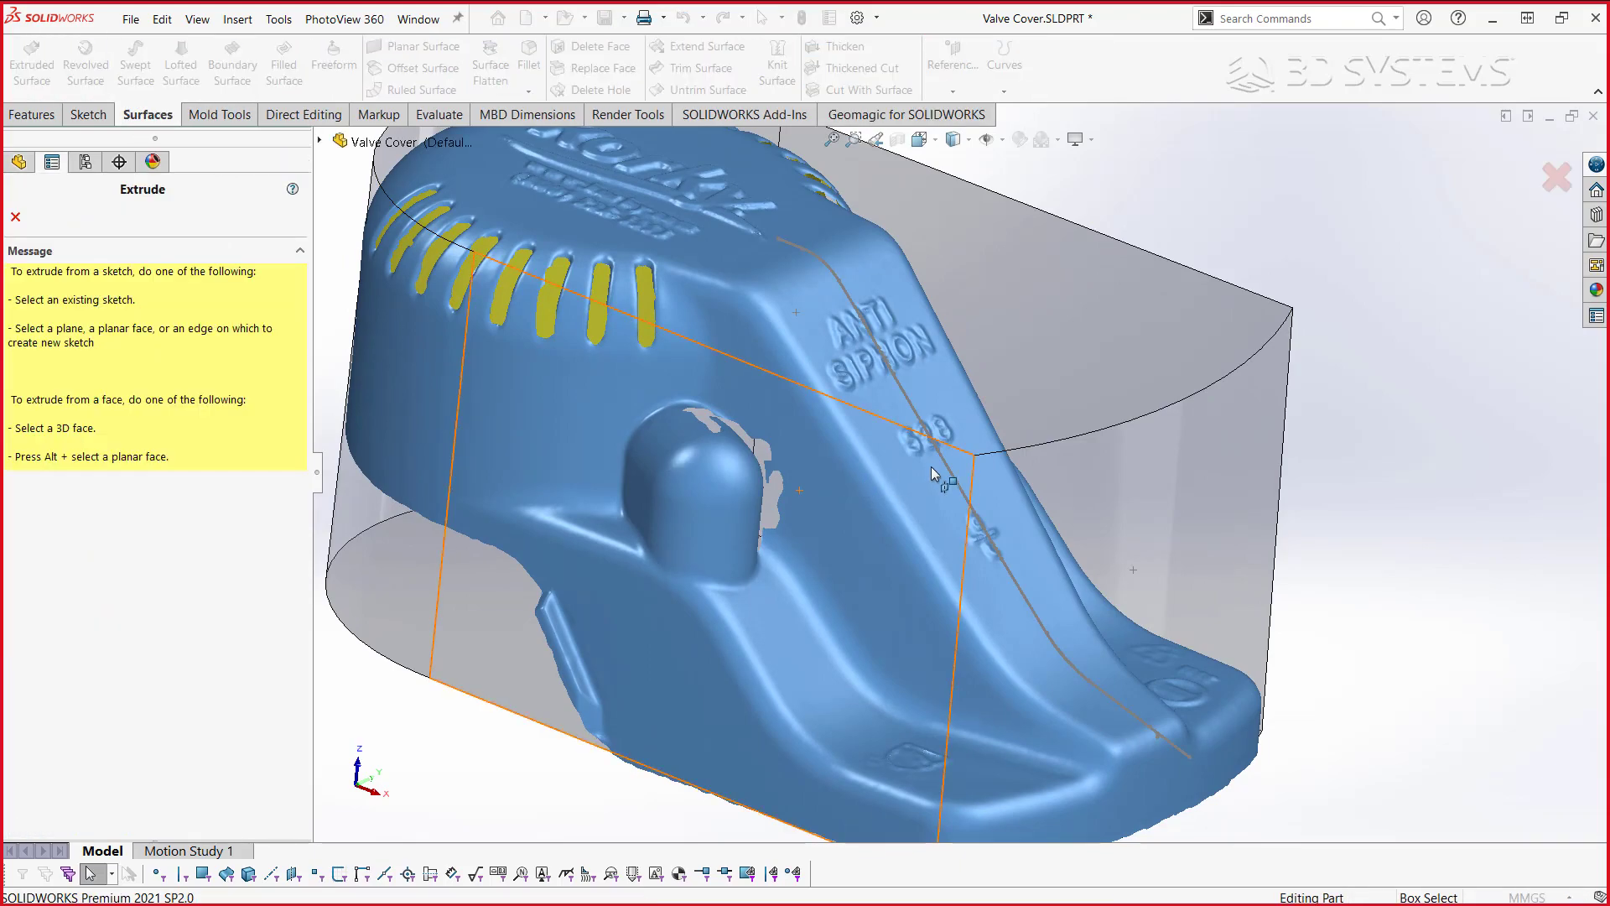
left_click(931, 467)
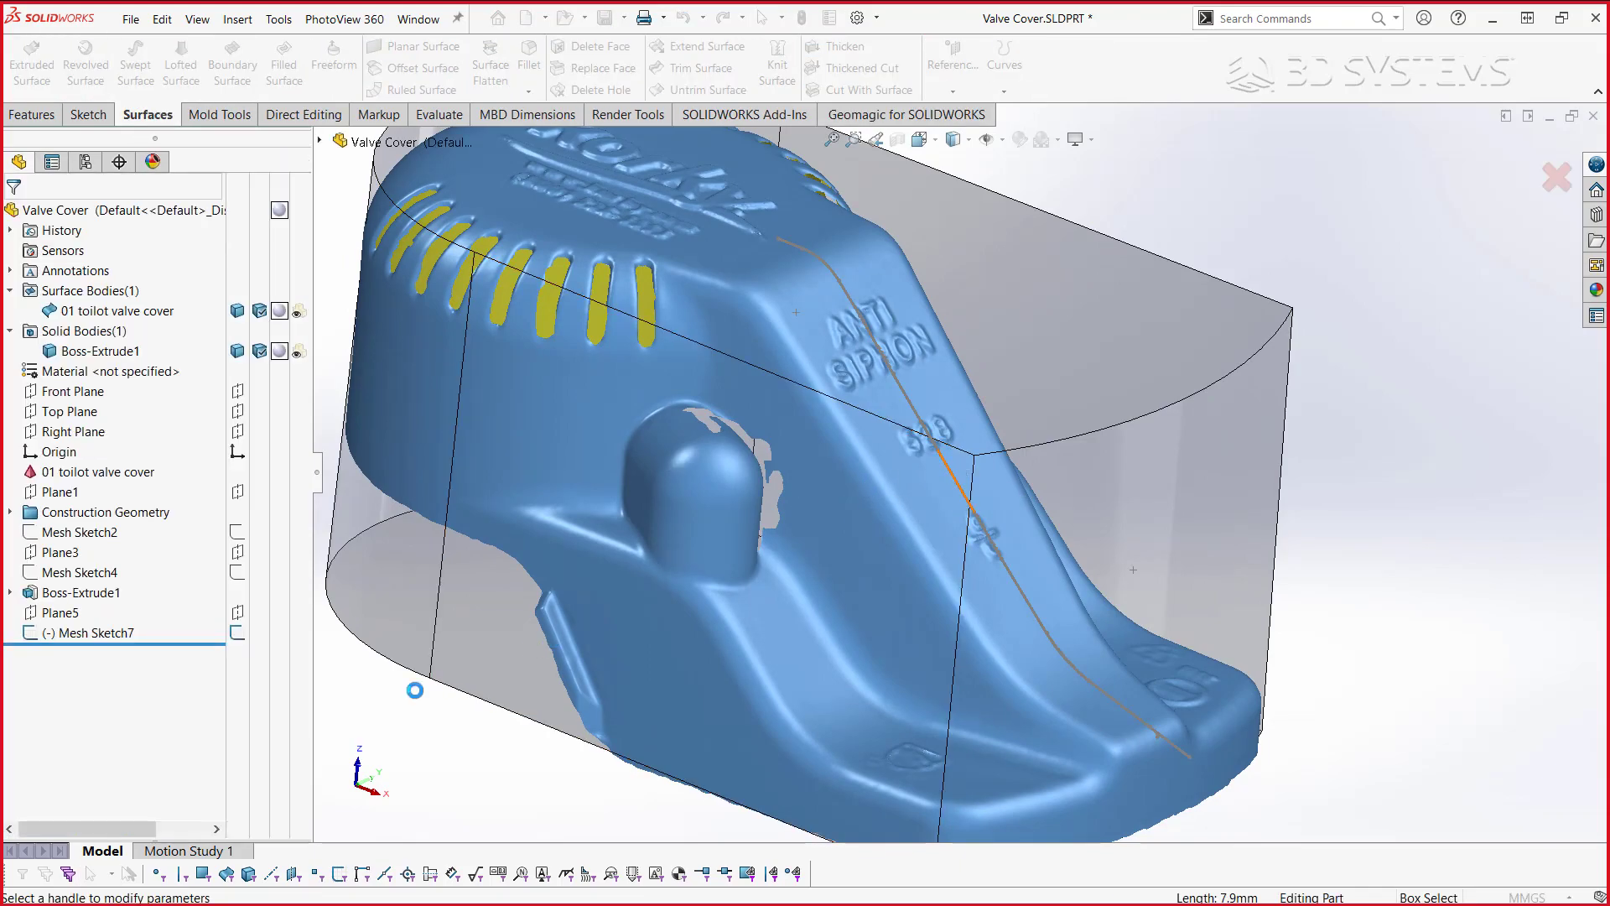
right_click(1254, 279)
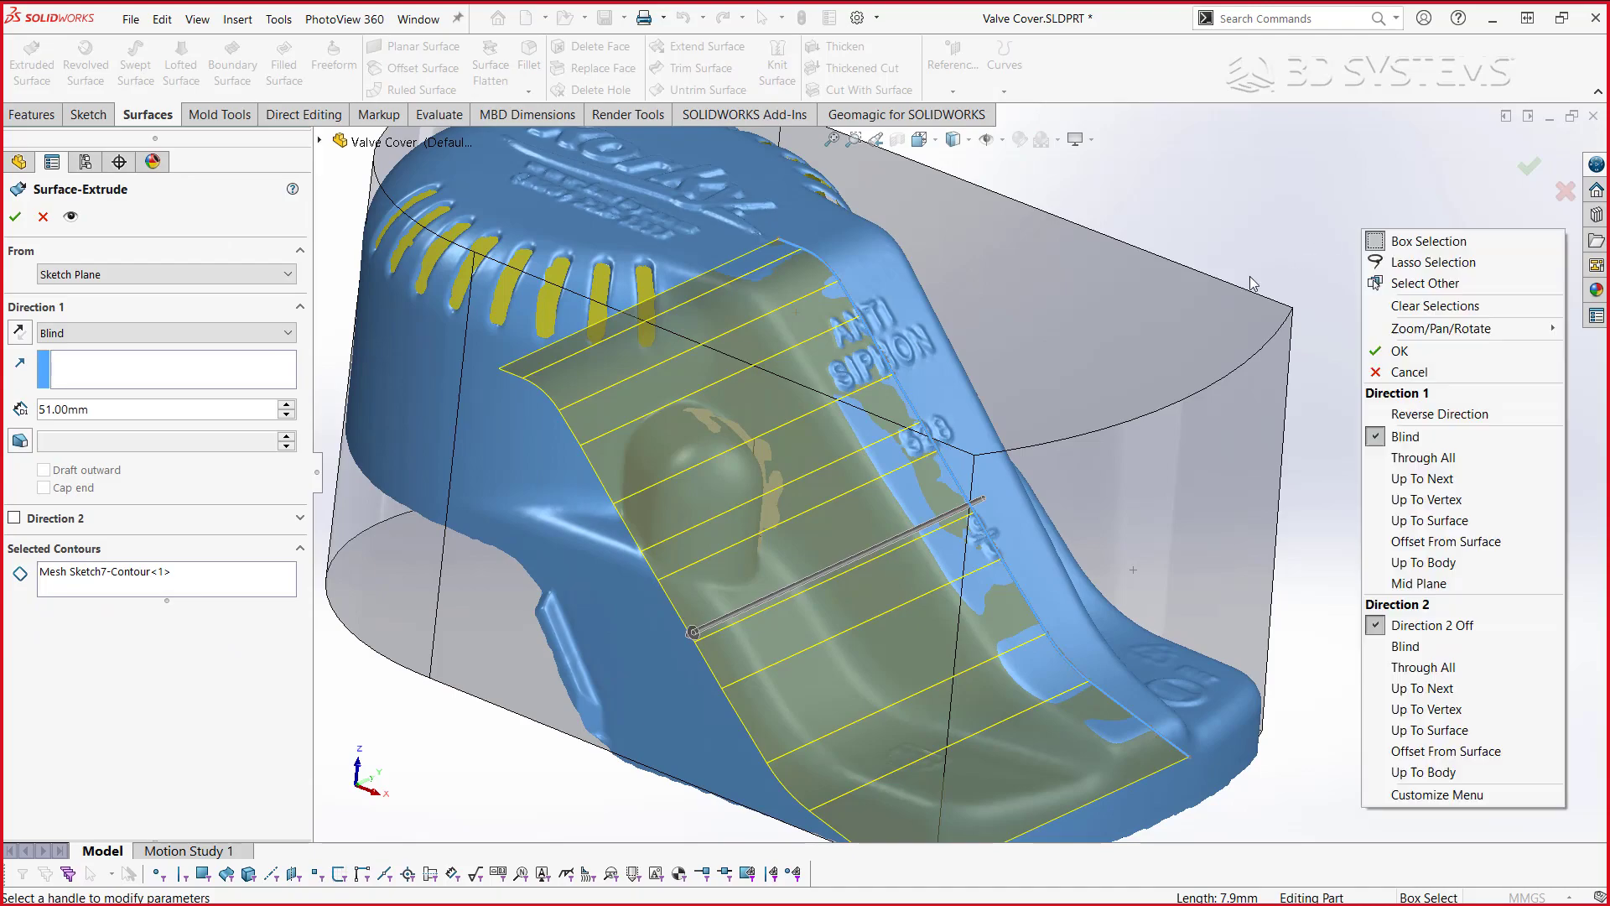
left_click(1446, 580)
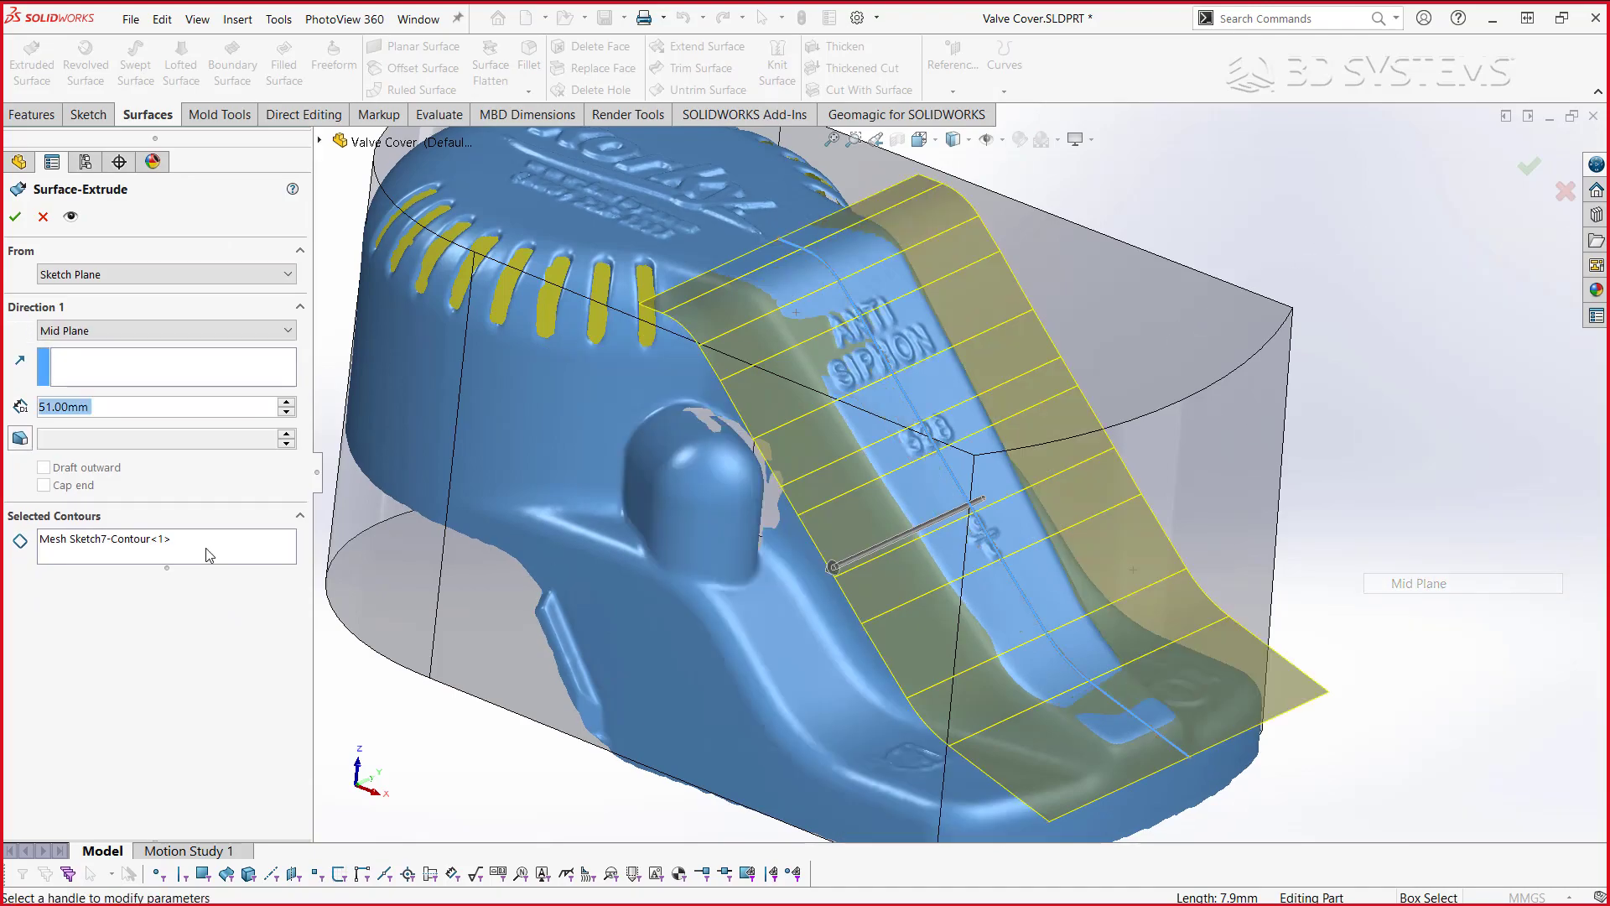
left_click(101, 541)
- Drag the surface depth to 71 mm and accept Surface-Extrude1
right_click(205, 544)
left_click(239, 578)
middle_click_drag(1085, 437, 503, 546)
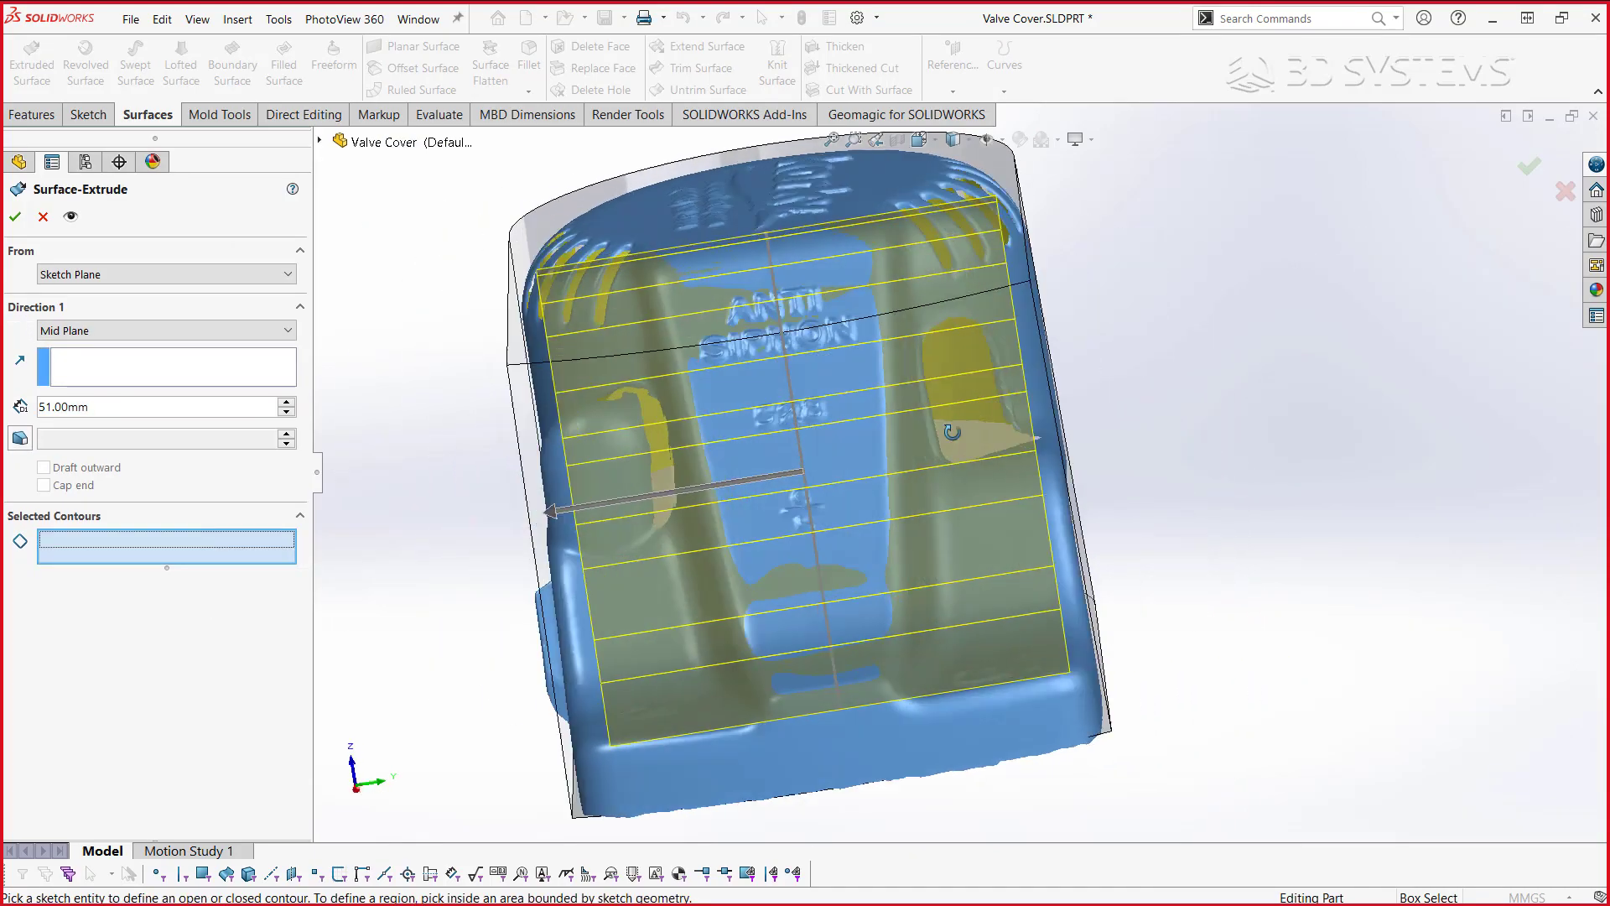
left_click_drag(507, 549, 449, 571)
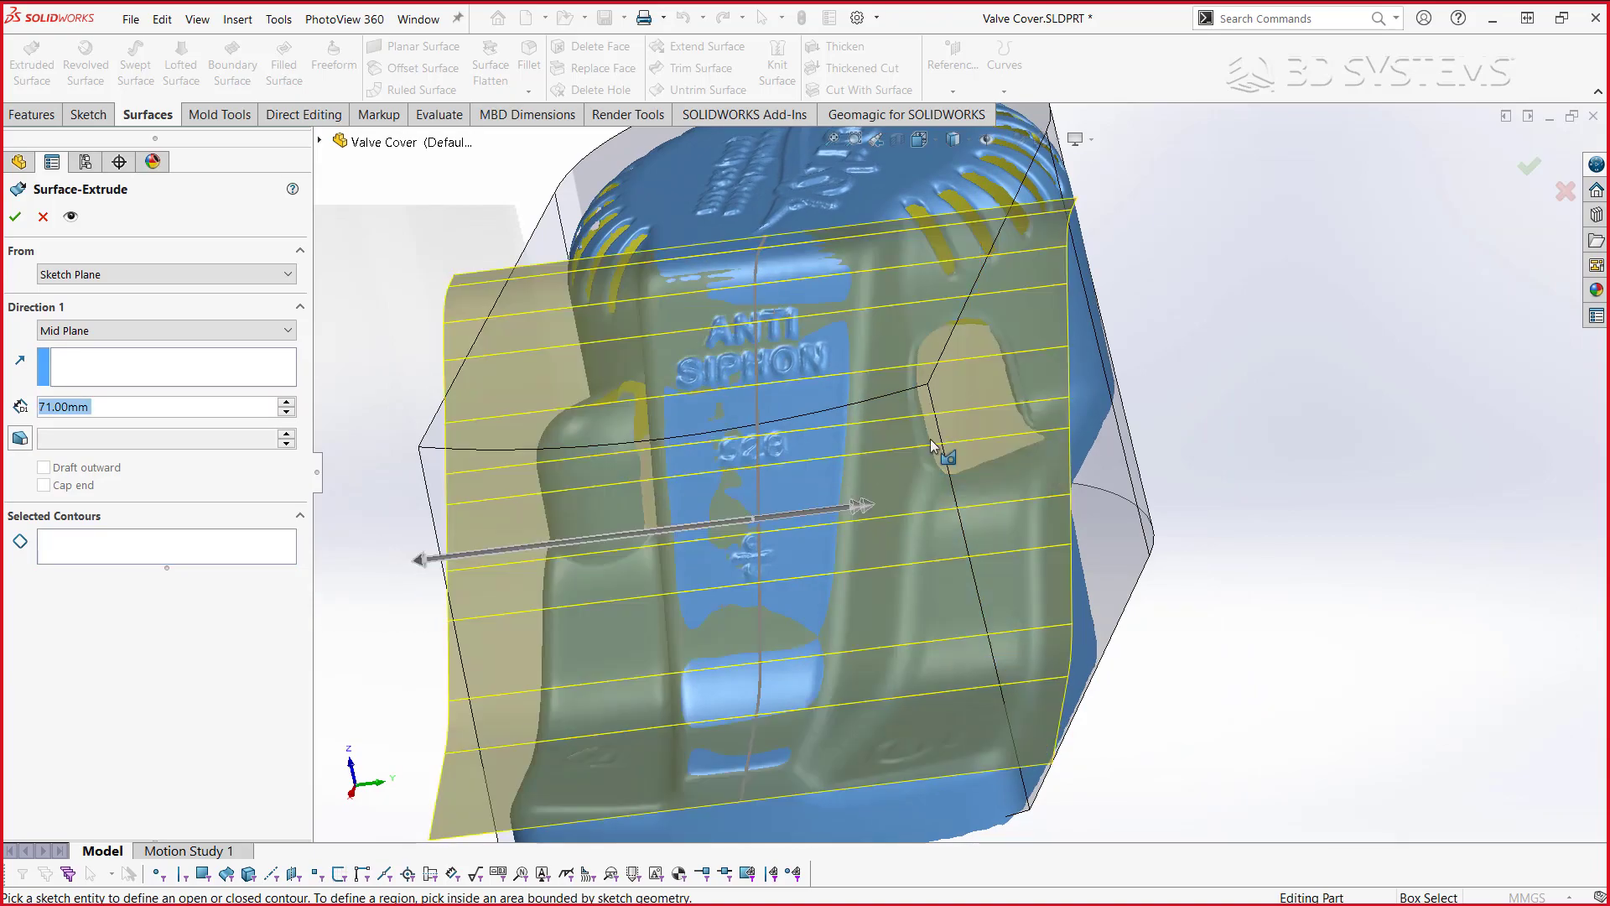
middle_click_drag(470, 578, 1175, 382)
left_click(1541, 167)
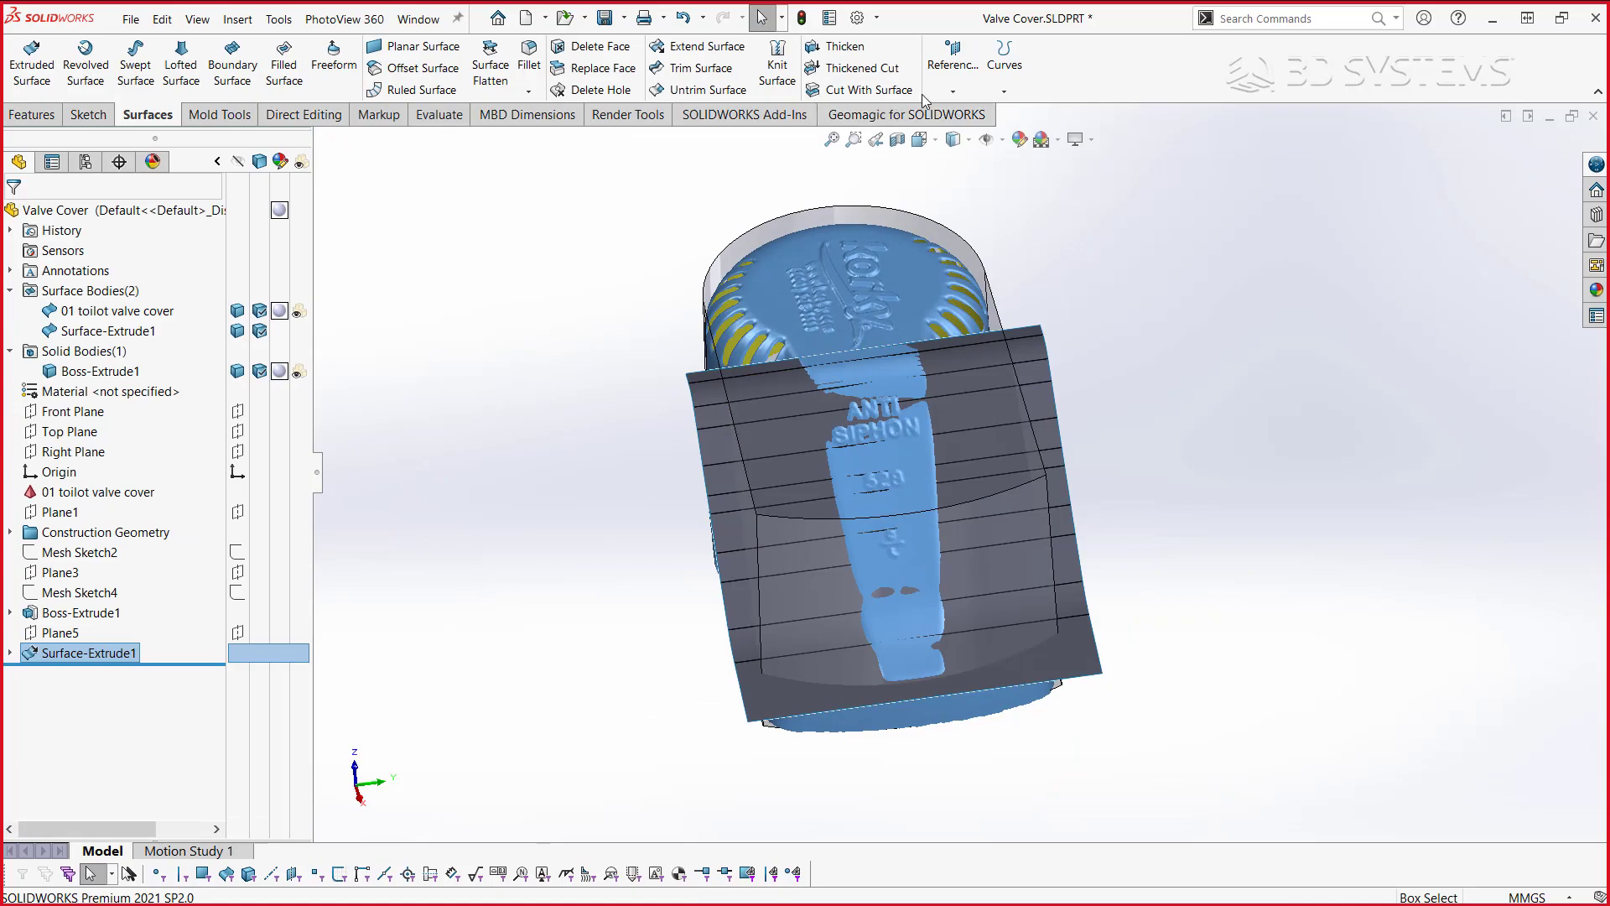
- Cut the solid body with Surface-Extrude1 to create SurfaceCut1's sloped top
left_click(864, 90)
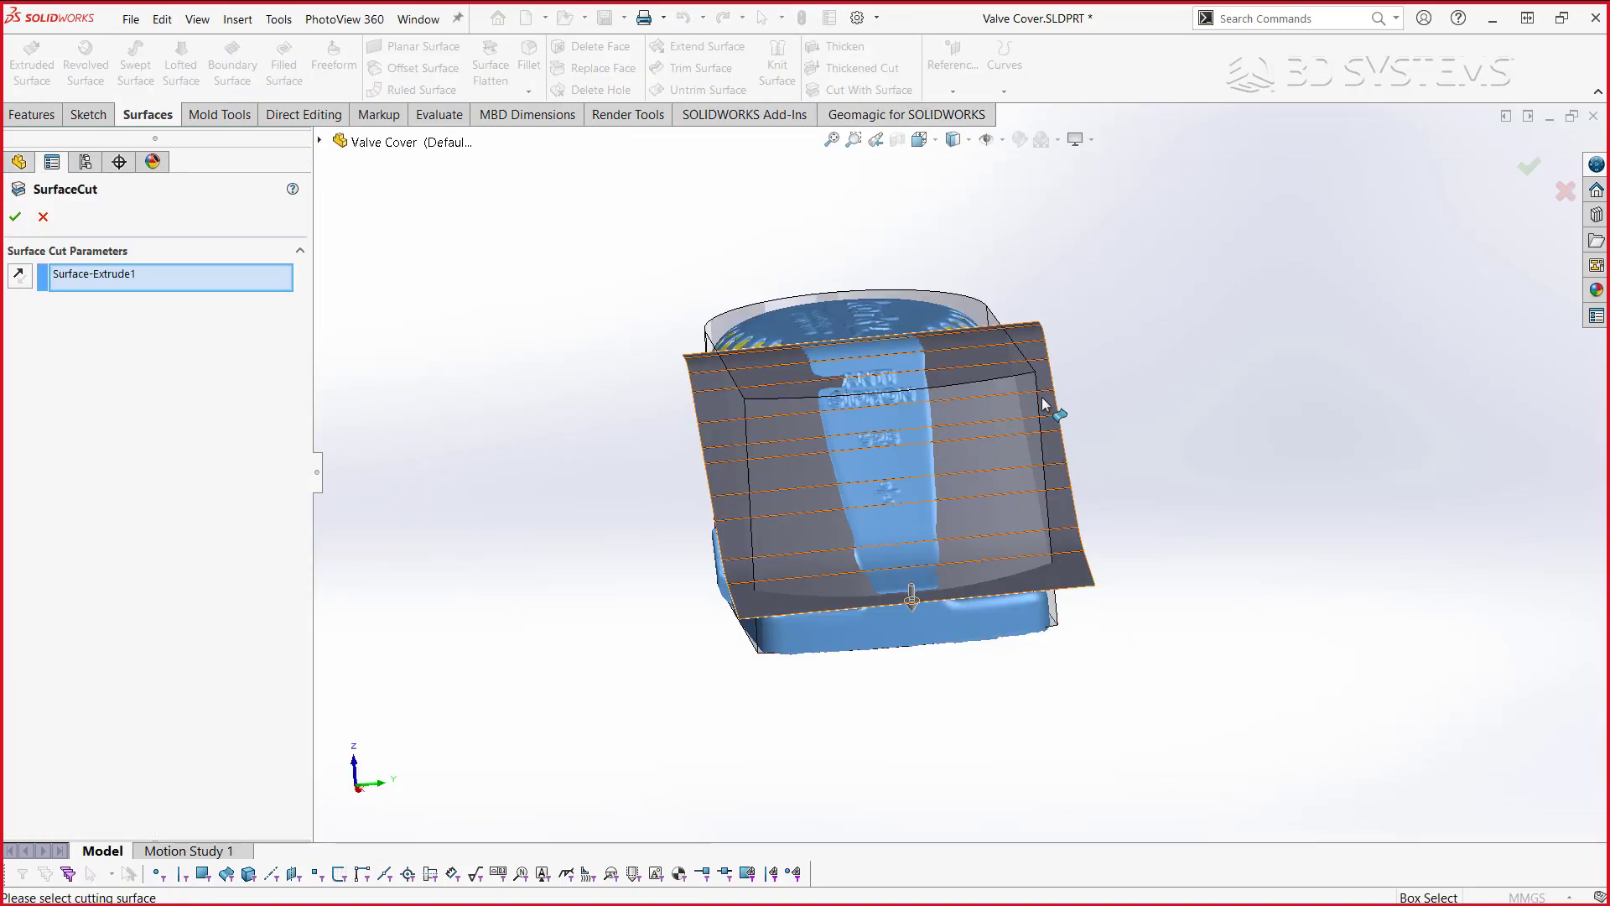
left_click(1046, 412)
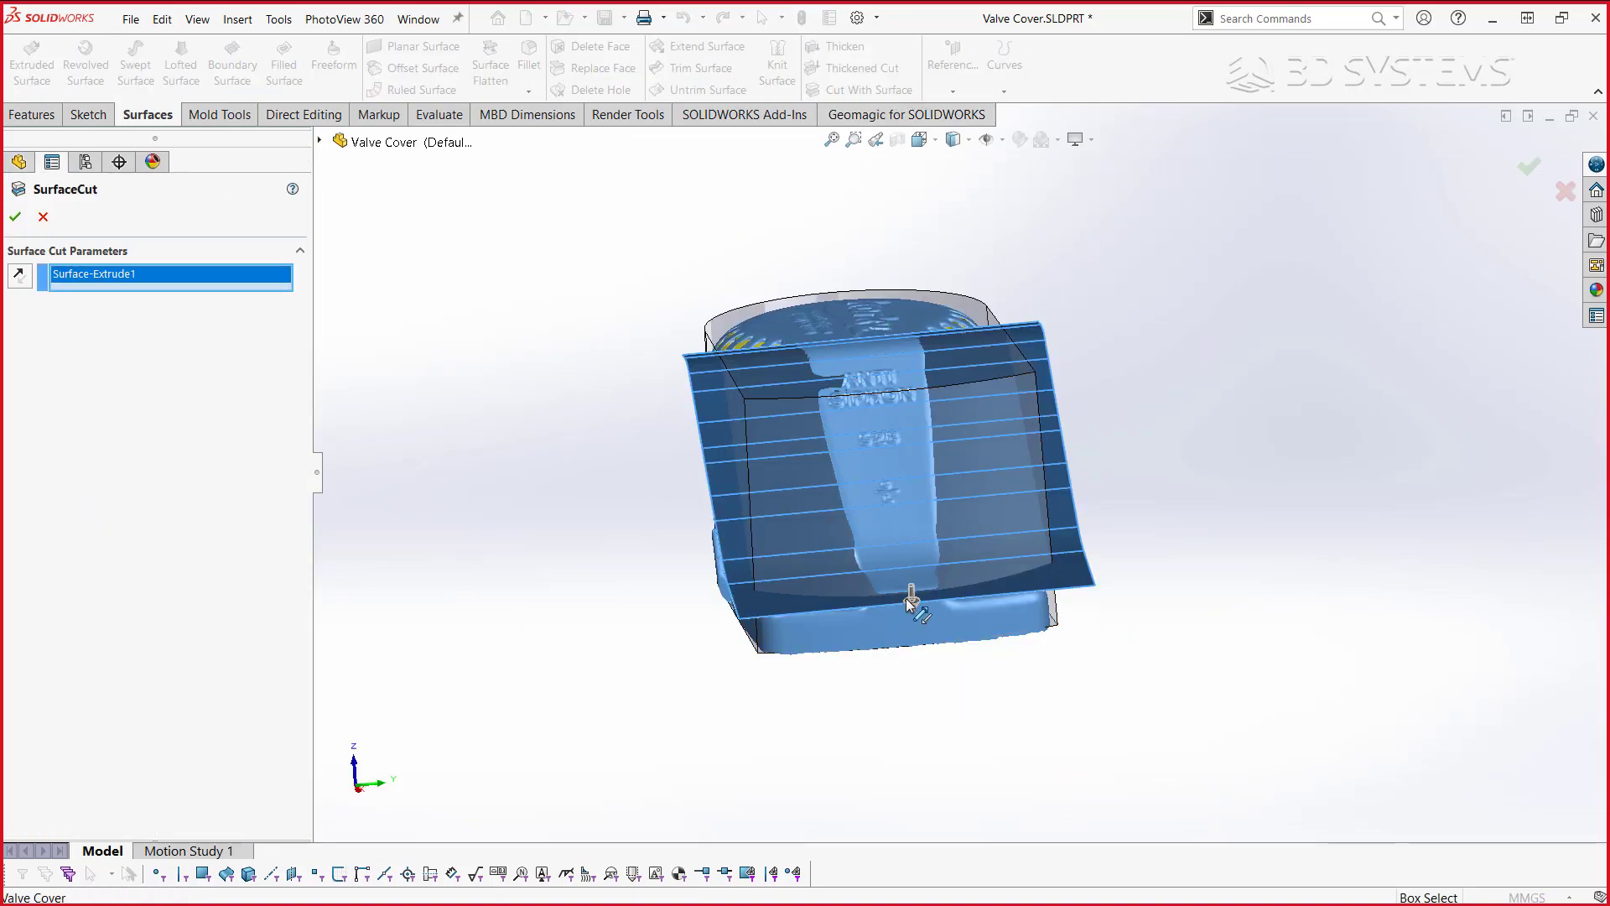
left_click(910, 601)
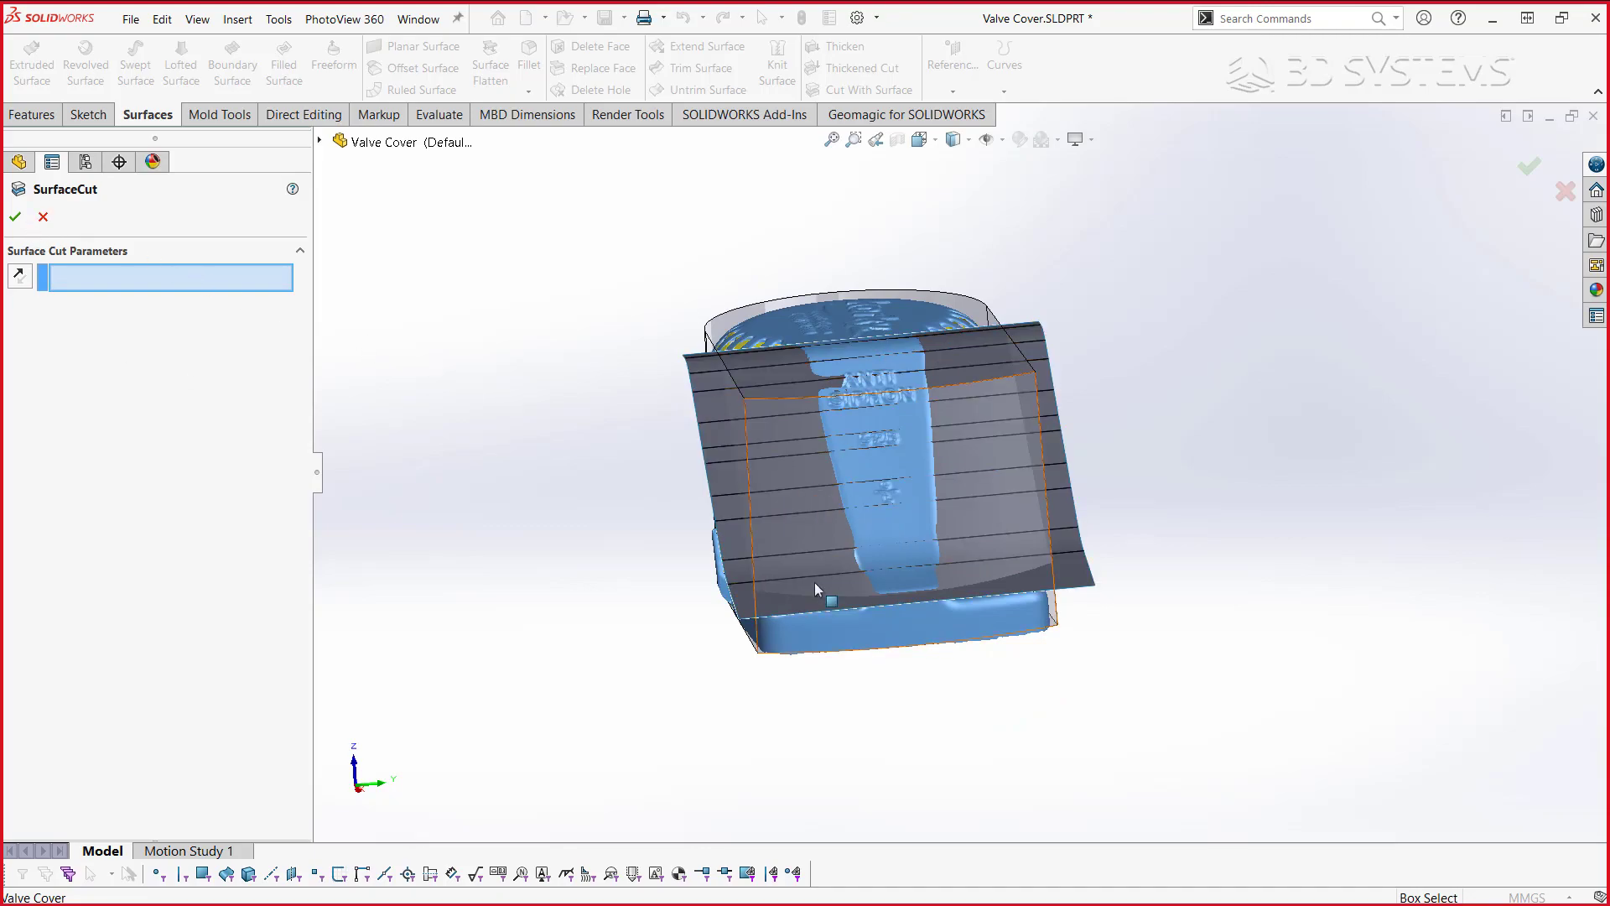
left_click(734, 502)
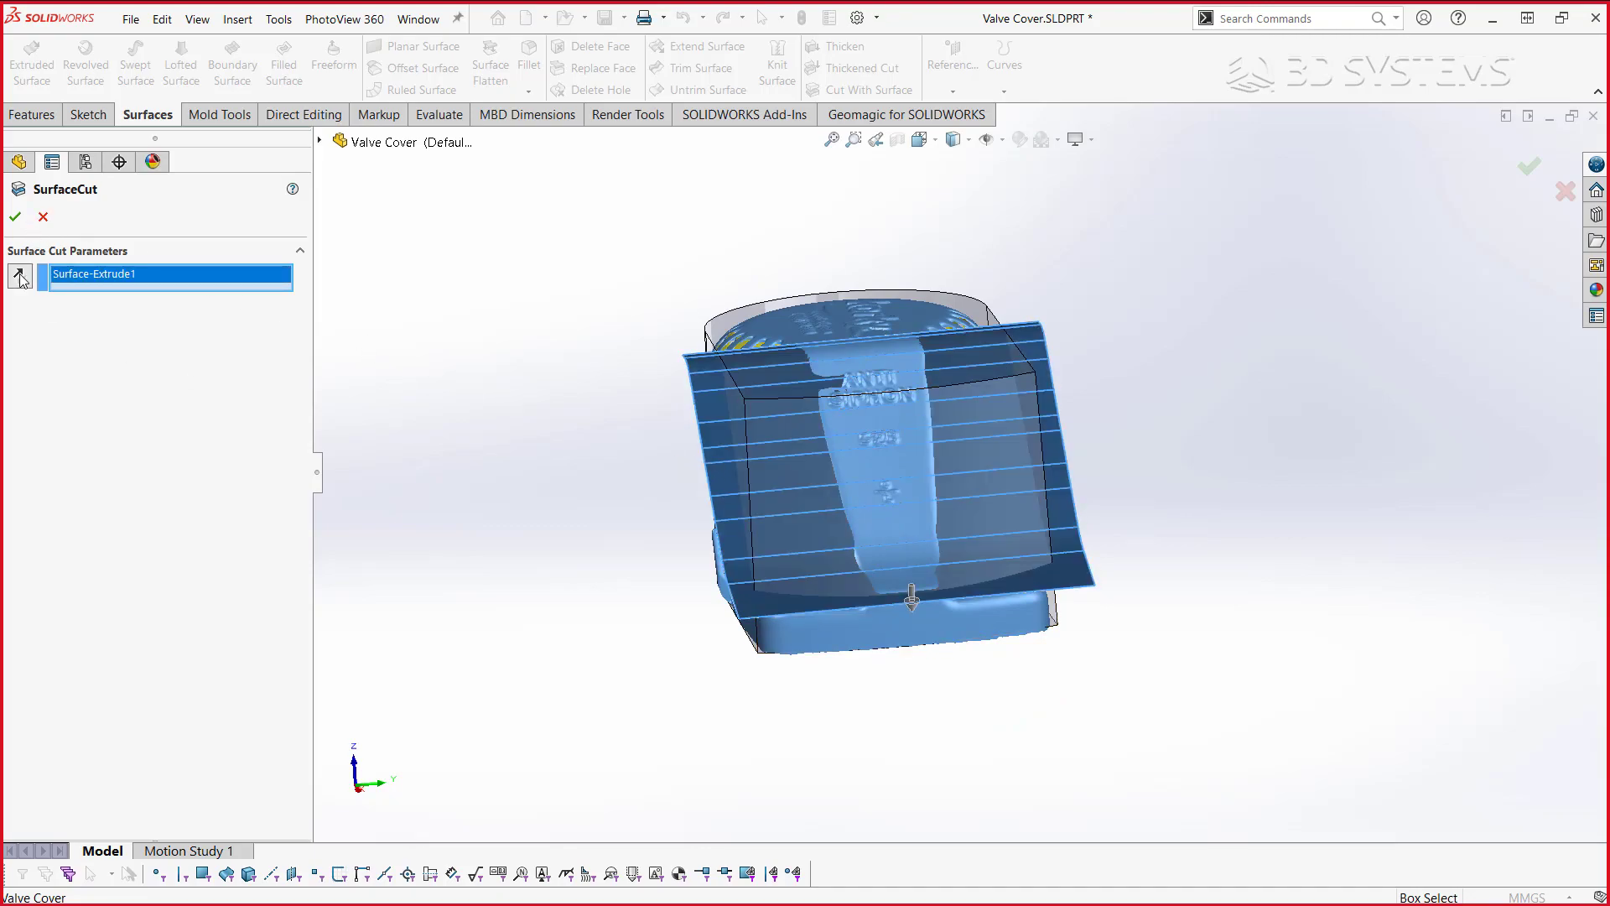
left_click(15, 220)
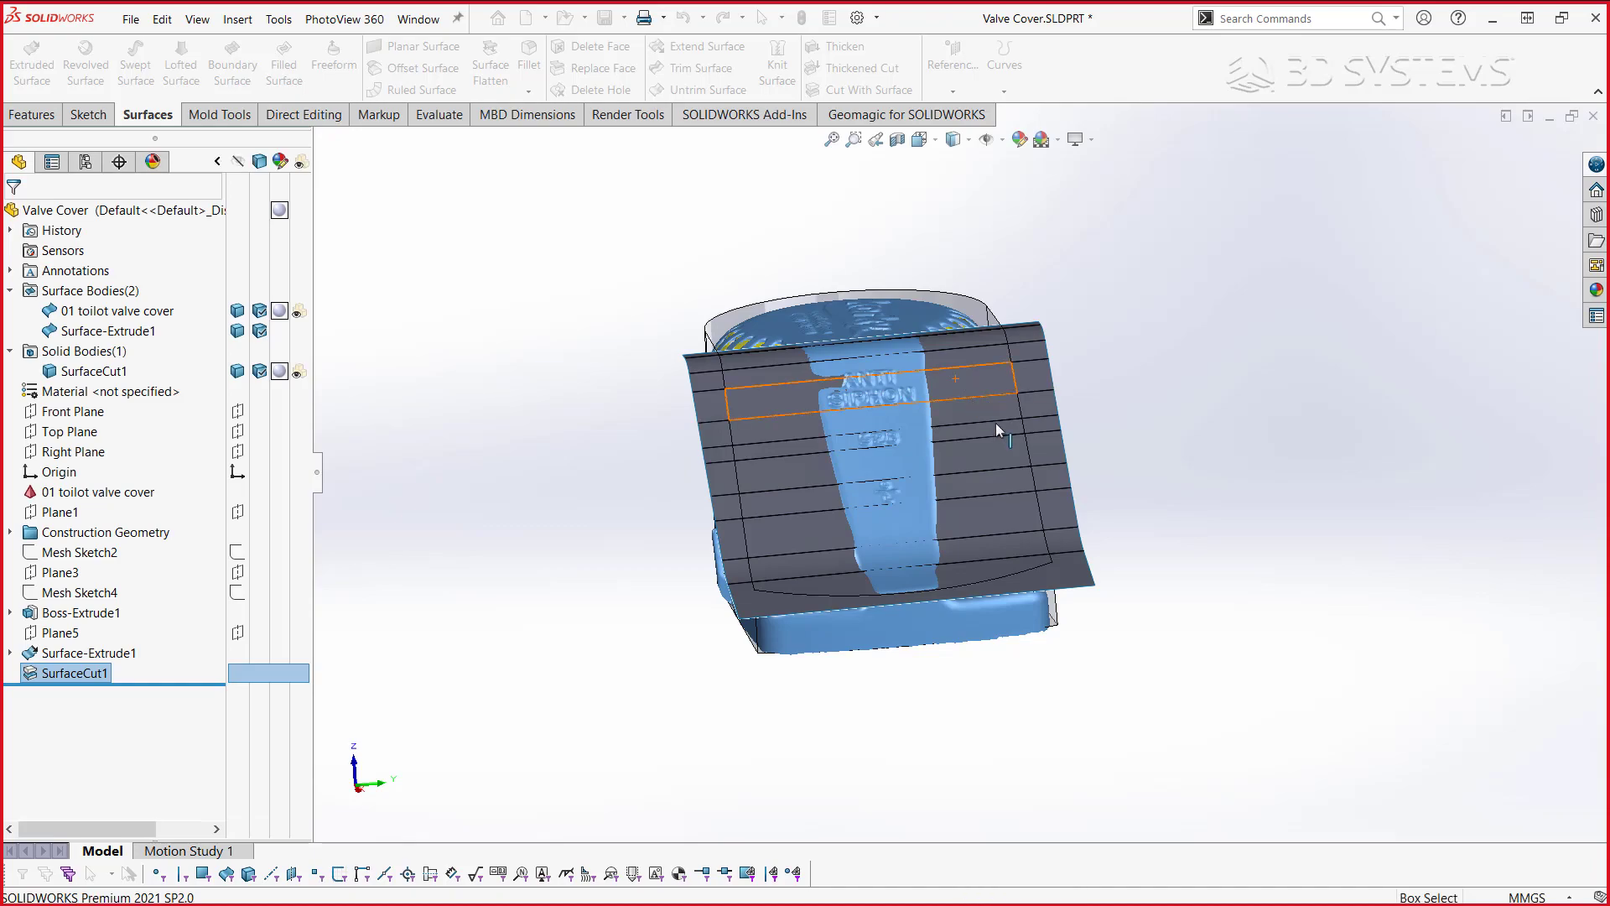
- Hide Surface-Extrude1 and SurfaceCut1, inspect the cover, and switch to the Geomagic for SOLIDWORKS tools
left_click(237, 330)
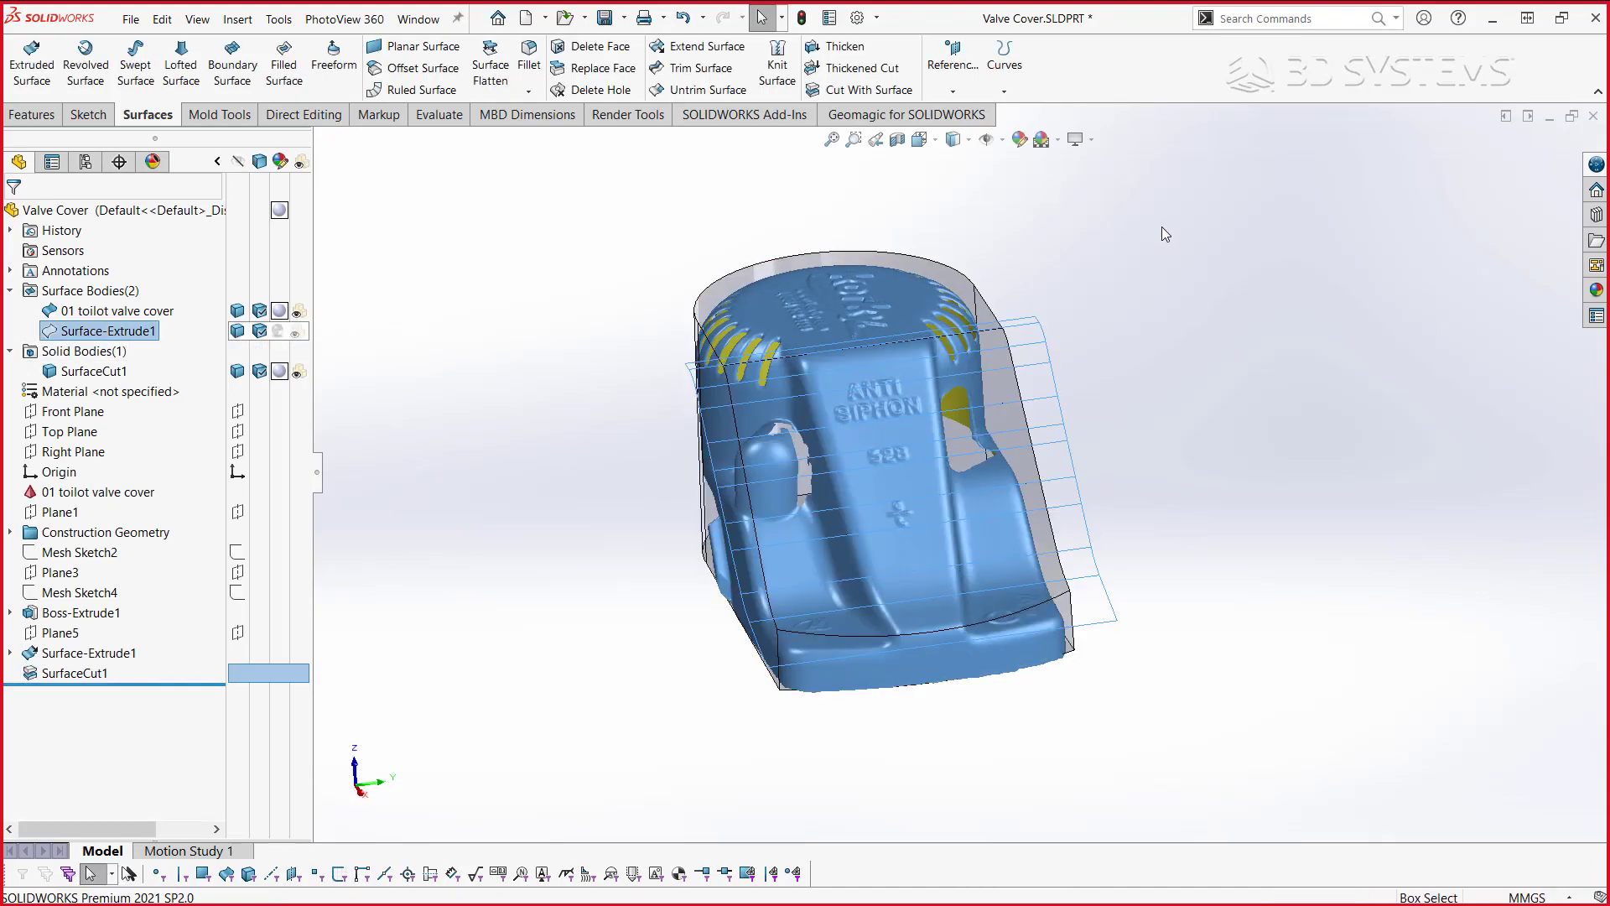
mouse_move(1107, 324)
middle_mouse_down()
mouse_move(1000, 431)
mouse_move(875, 353)
mouse_move(940, 505)
middle_mouse_up()
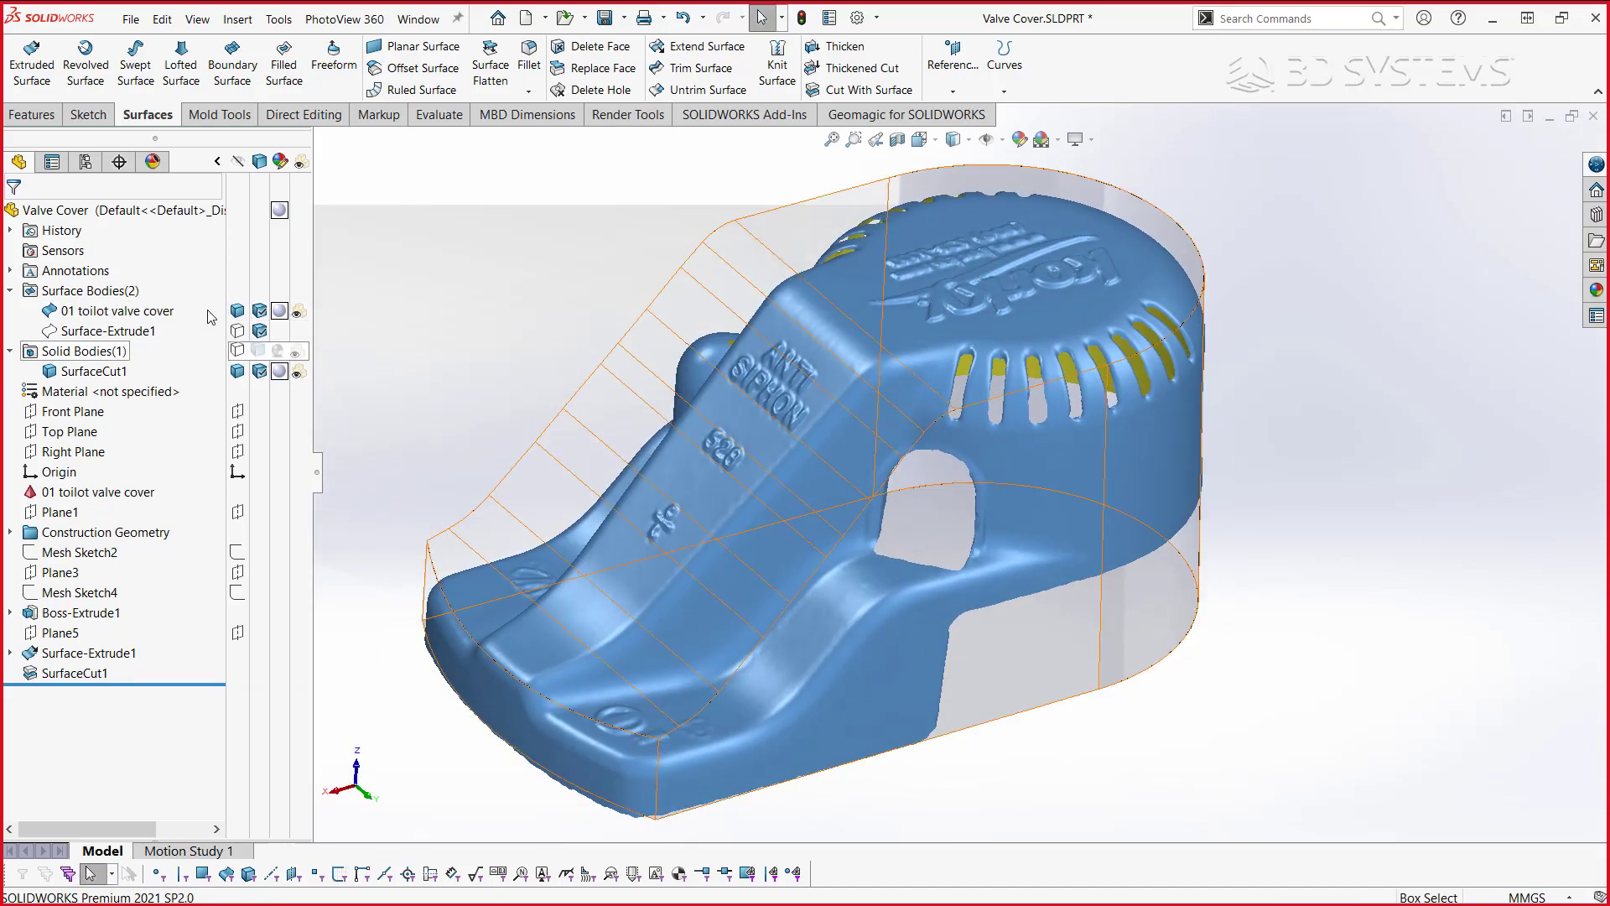
left_click(239, 374)
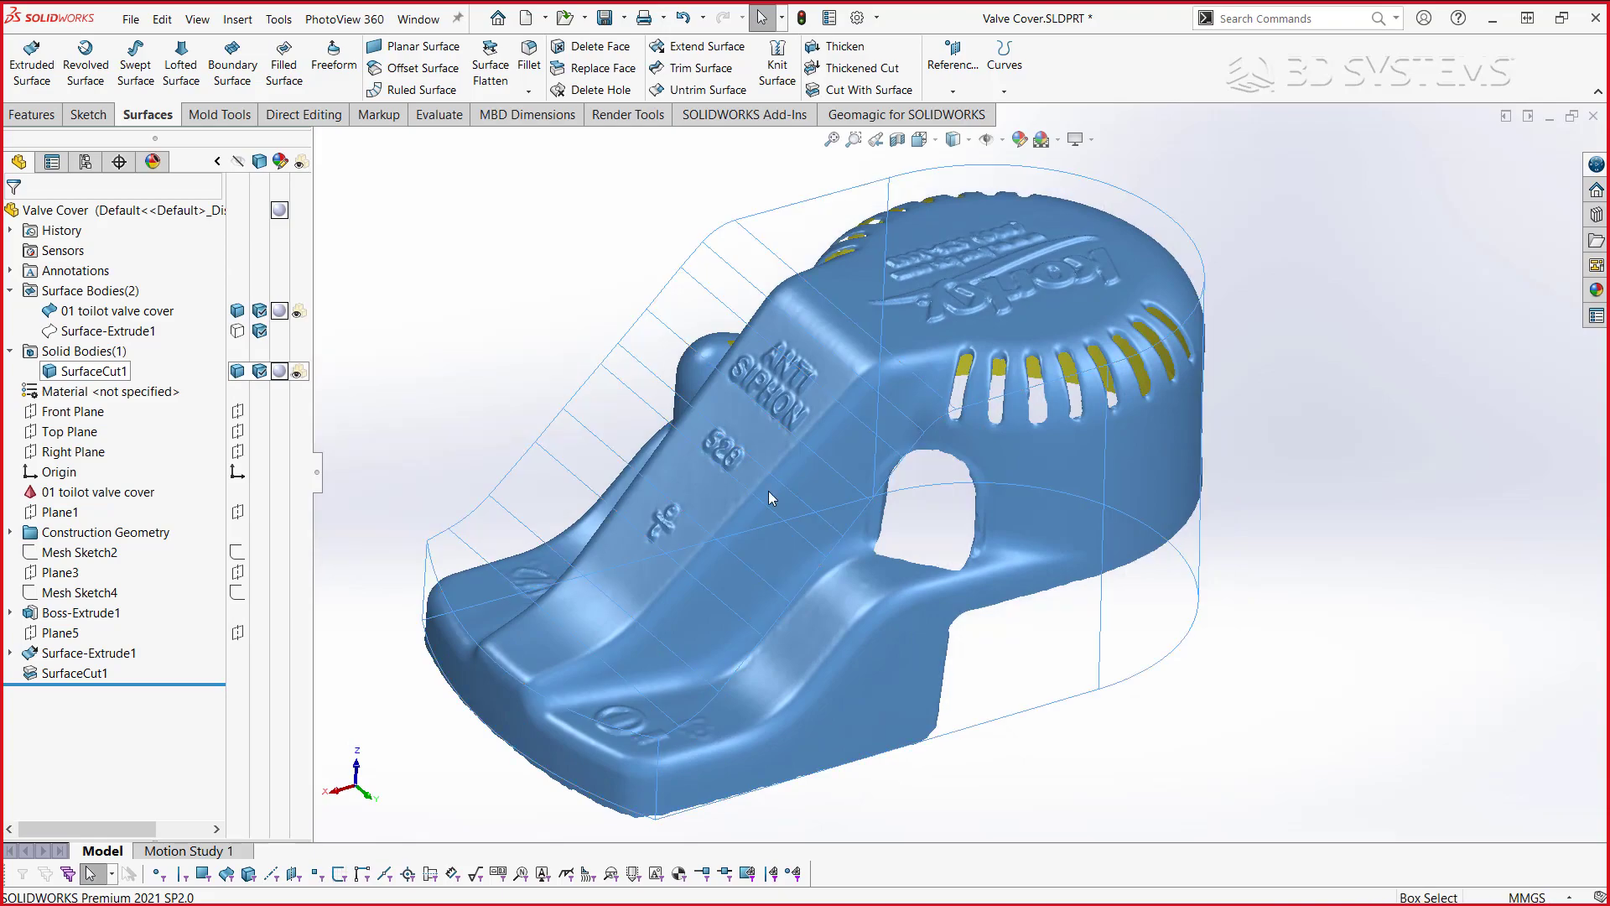
left_click(1362, 423)
mouse_move(1362, 423)
middle_mouse_down()
mouse_move(824, 686)
mouse_move(602, 733)
middle_mouse_up()
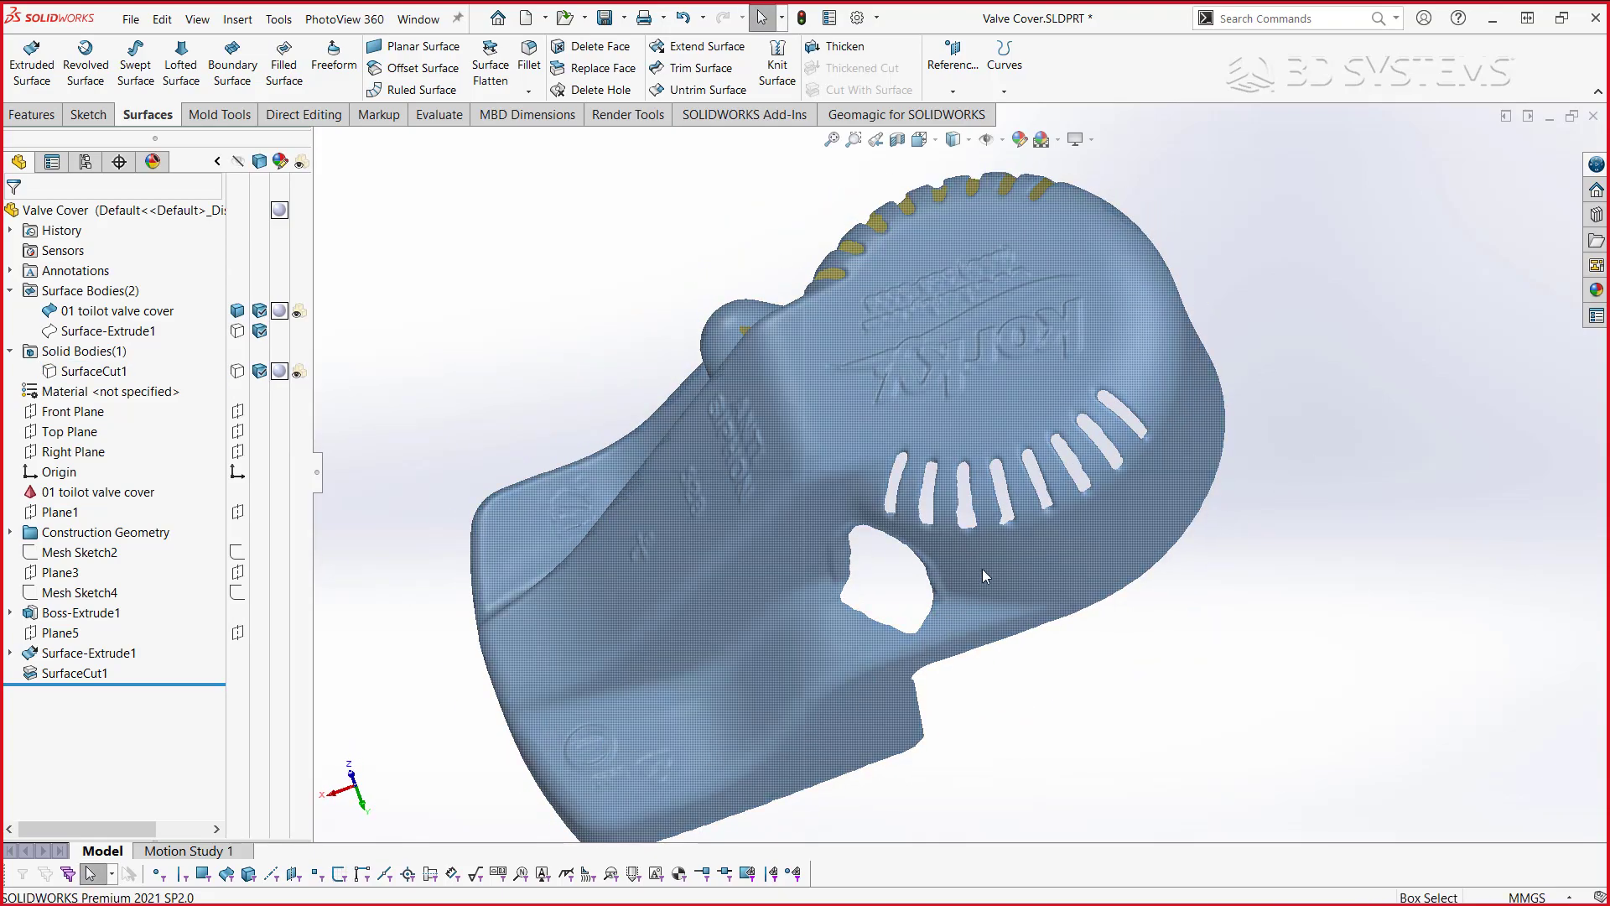
middle_click_drag(983, 568, 984, 470)
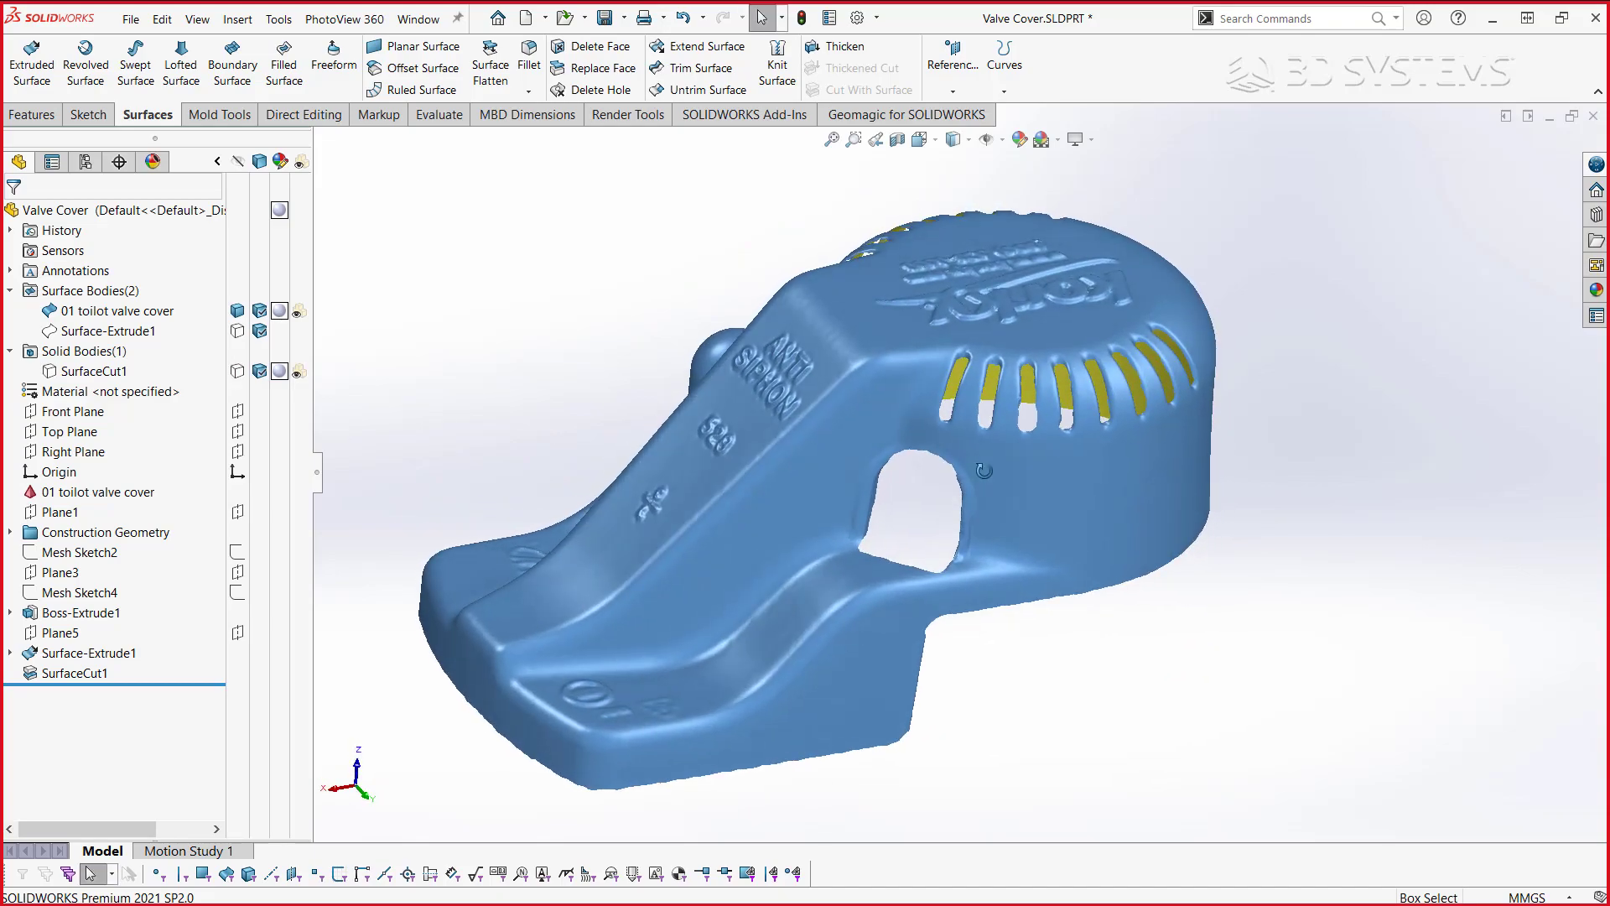
left_click(907, 114)
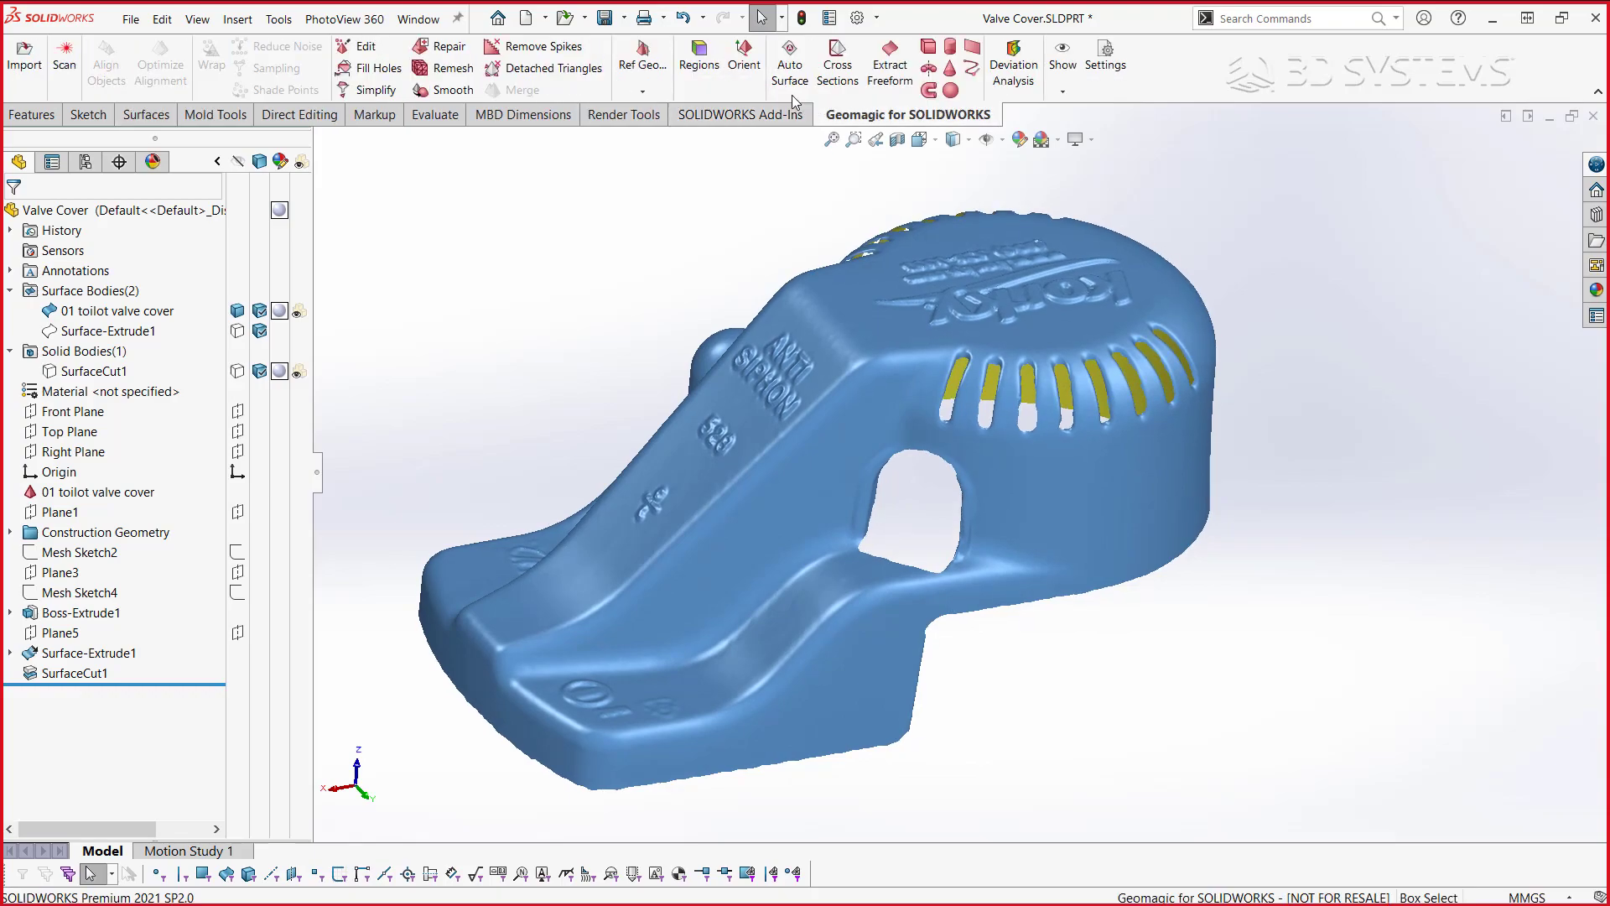
- Set up Regions on the valve cover mesh: curvature sensitivity 85, connecting width 50, minimum area 8
left_click(711, 56)
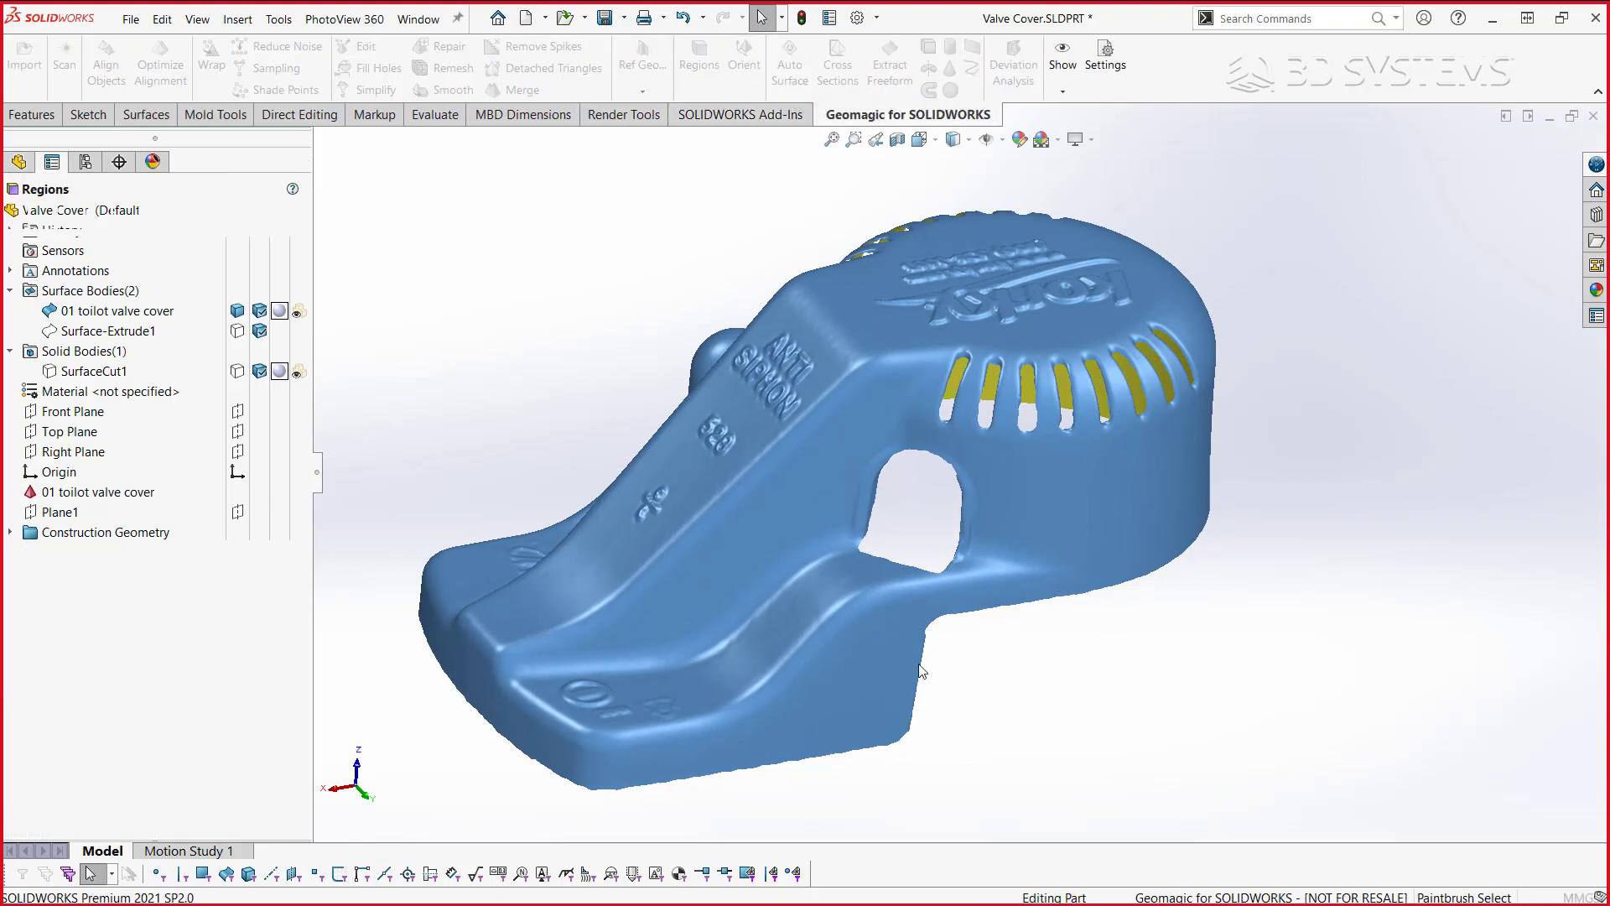
middle_click_drag(1045, 526, 781, 749)
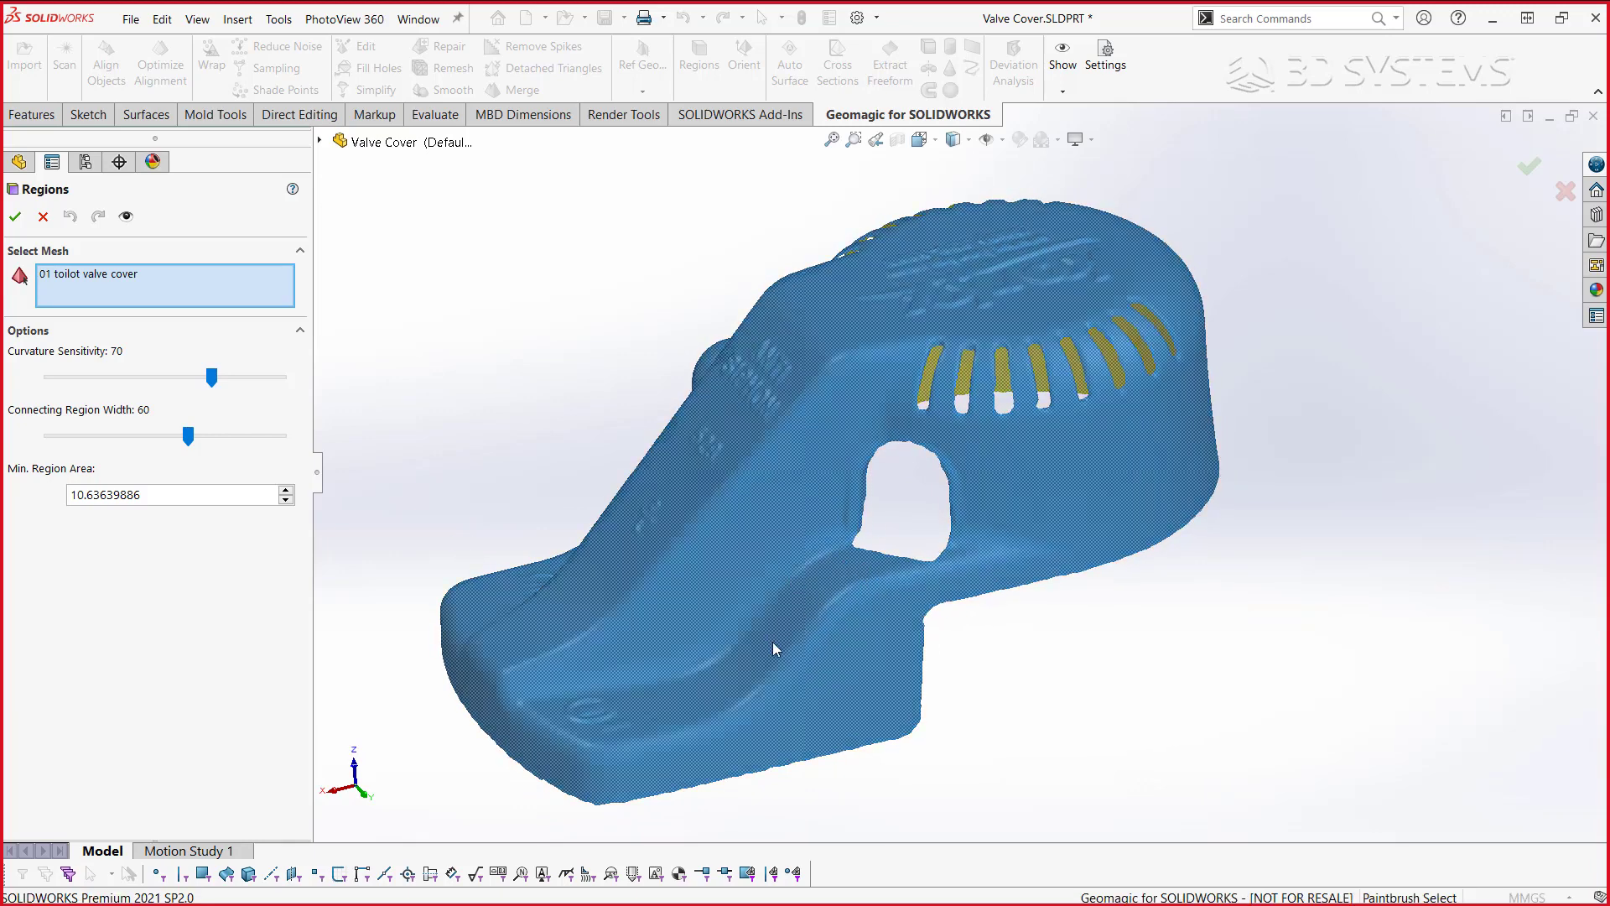
left_click(216, 376)
left_click_drag(232, 376, 241, 378)
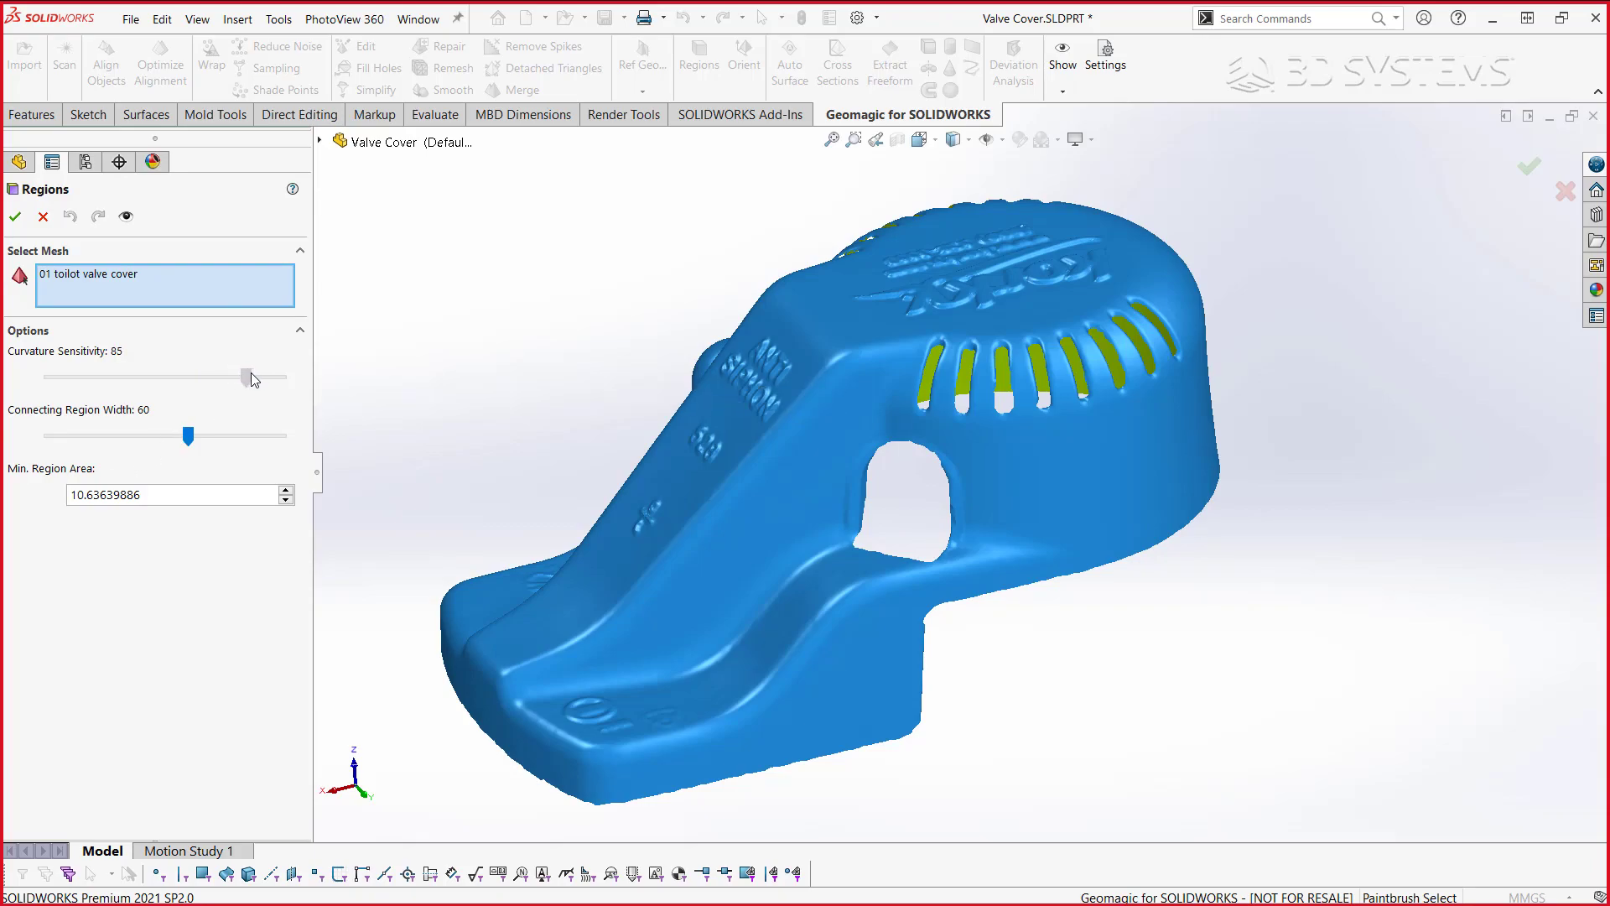
scroll(838, 350, "down", 3)
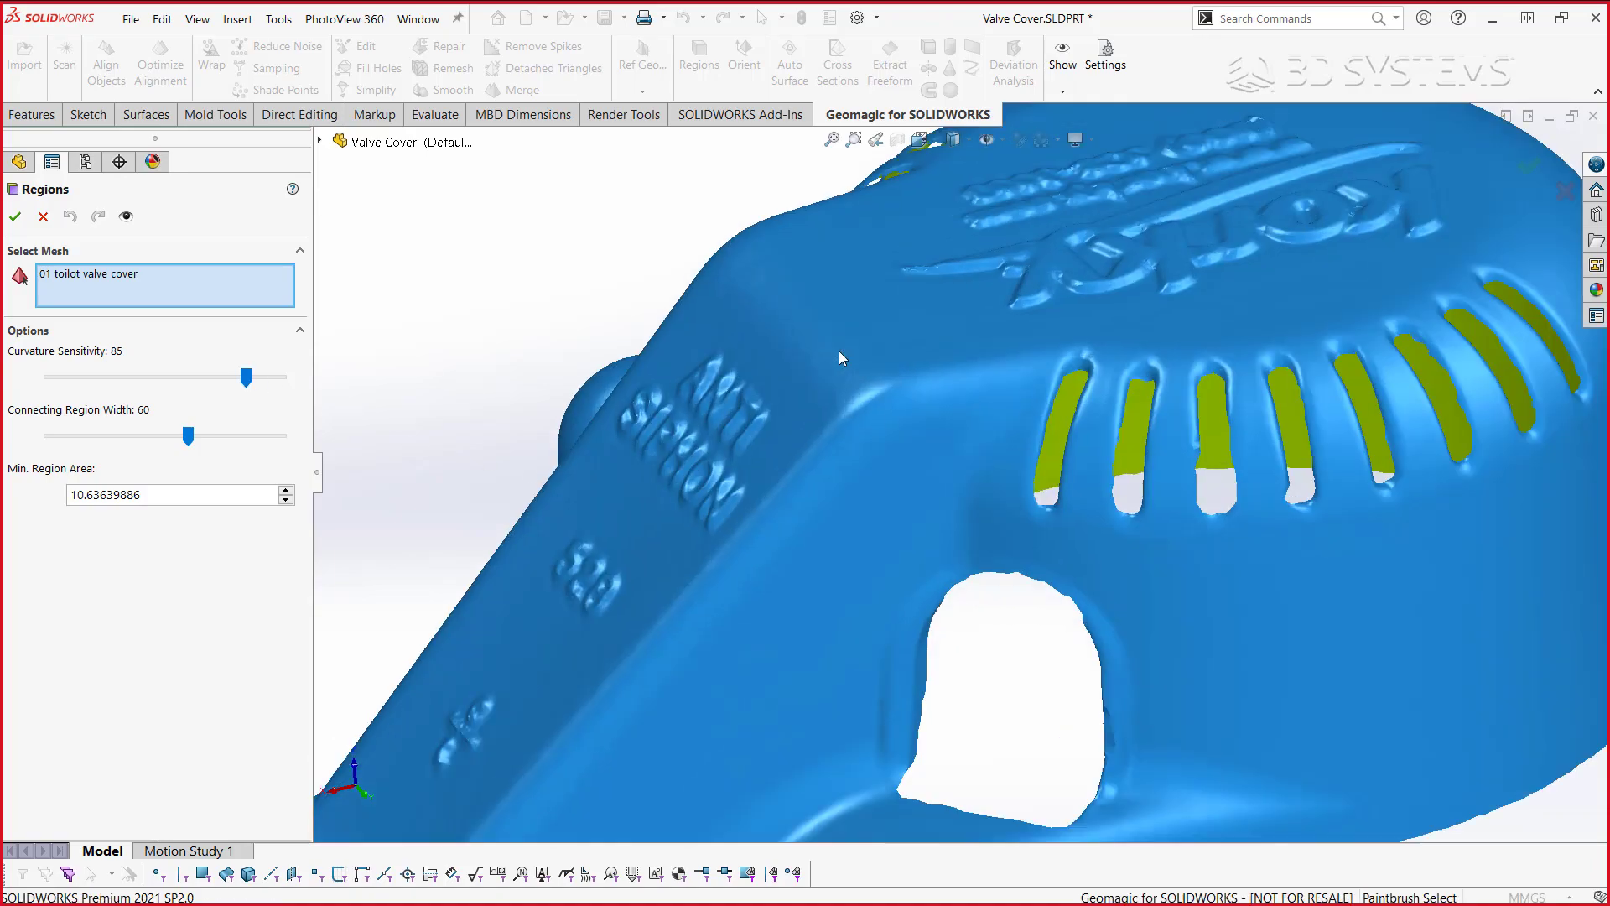
scroll(839, 351, "down", 3)
scroll(1016, 514, "up", 5)
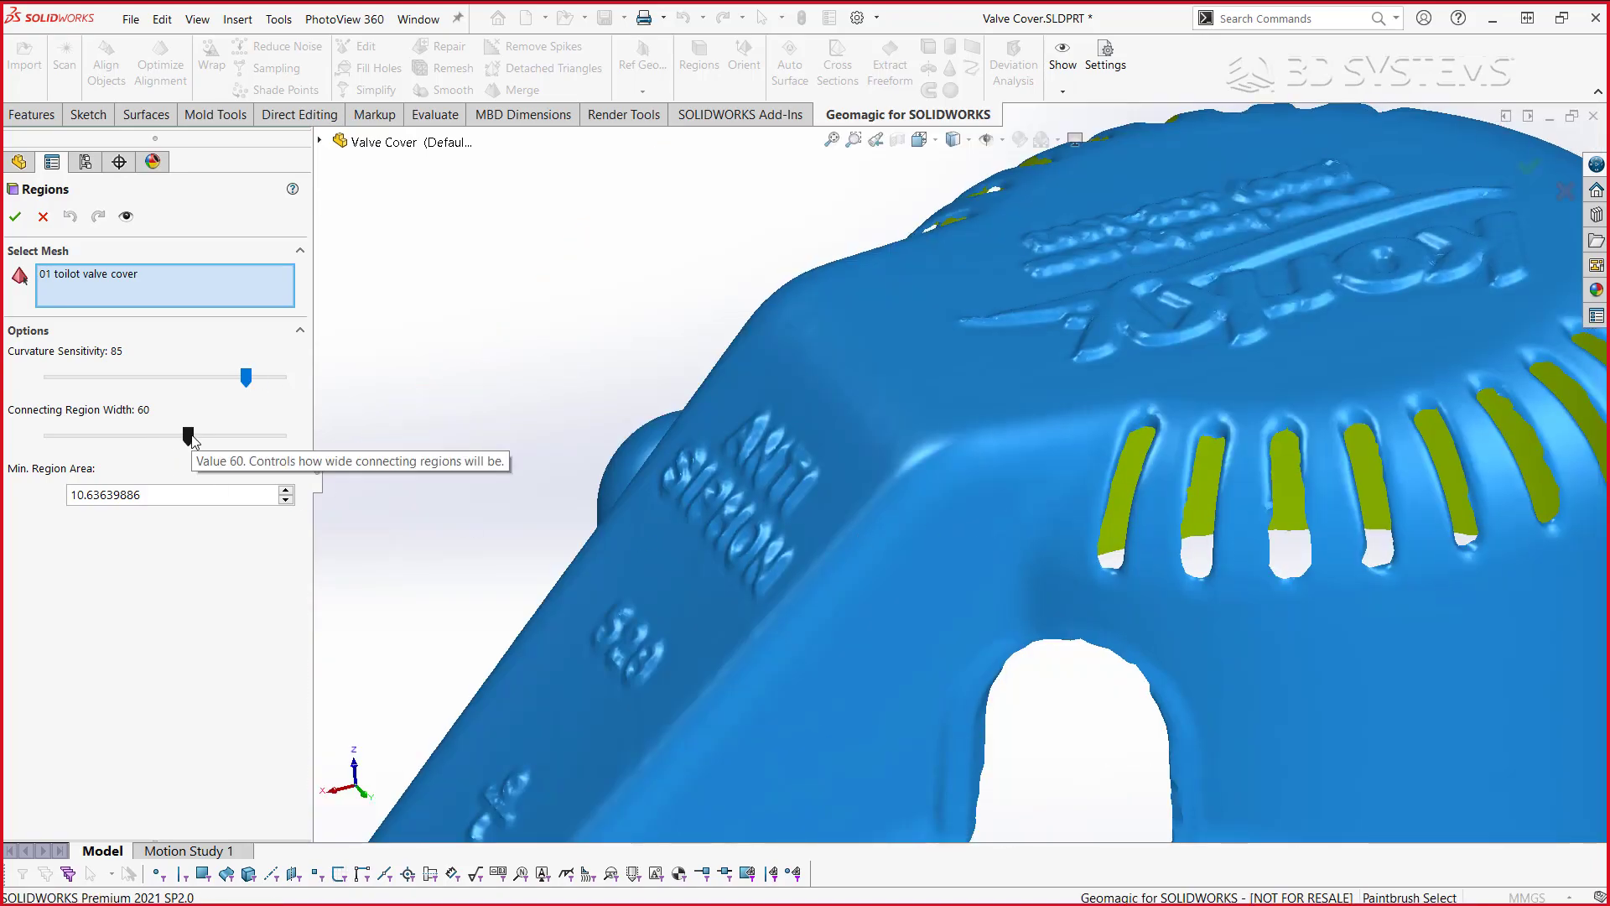
left_click_drag(188, 436, 170, 434)
double_click(150, 498)
type("8")
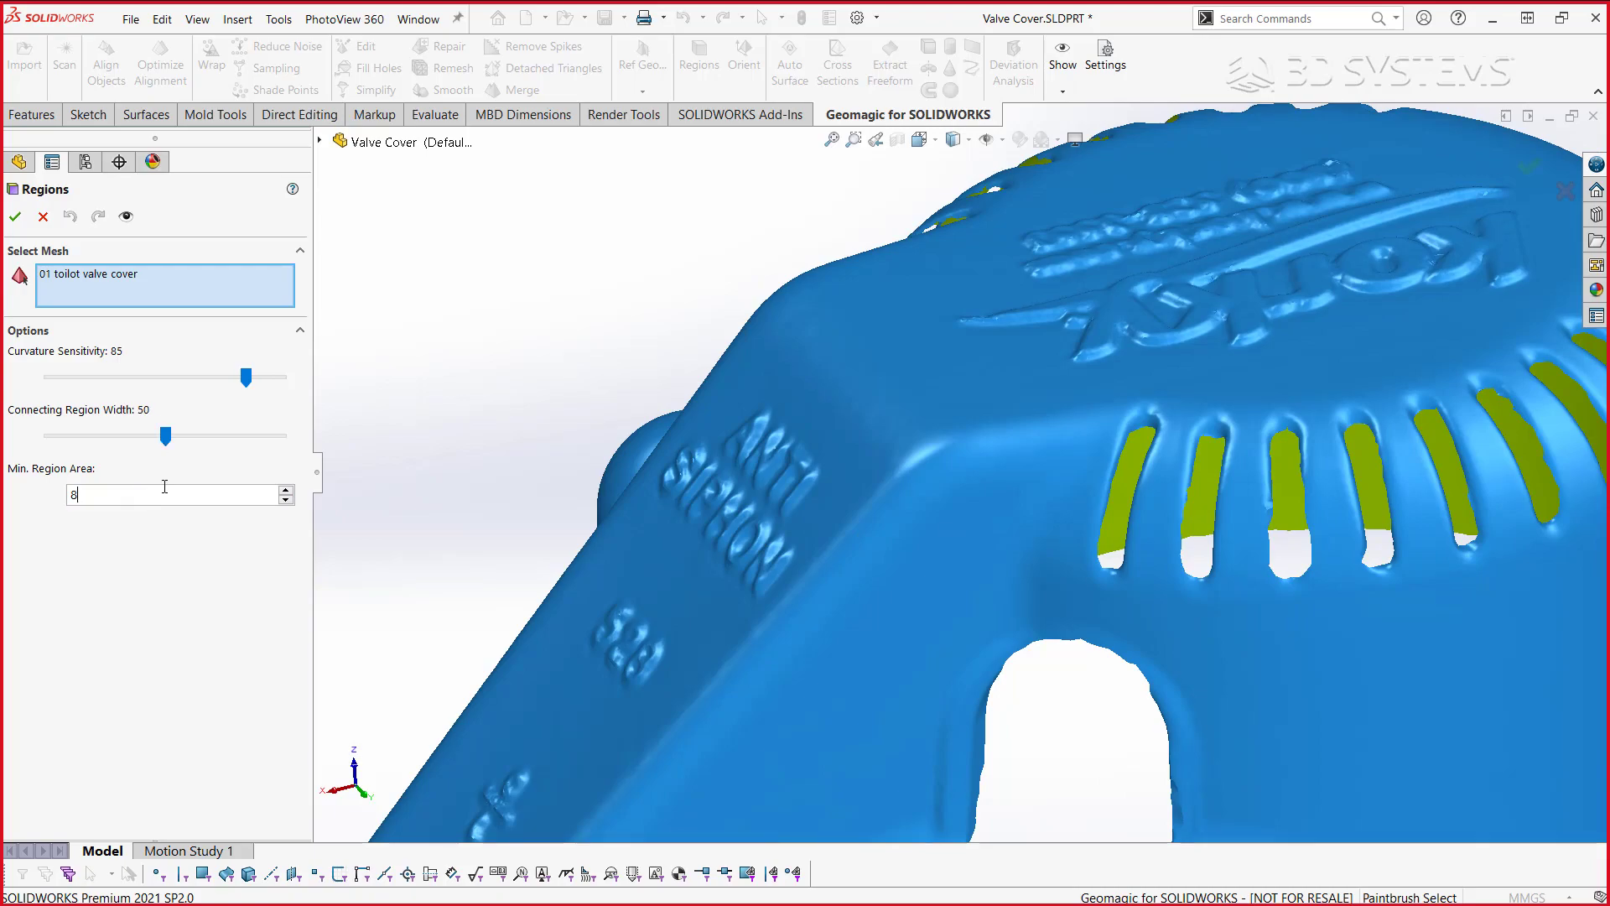
type("z")
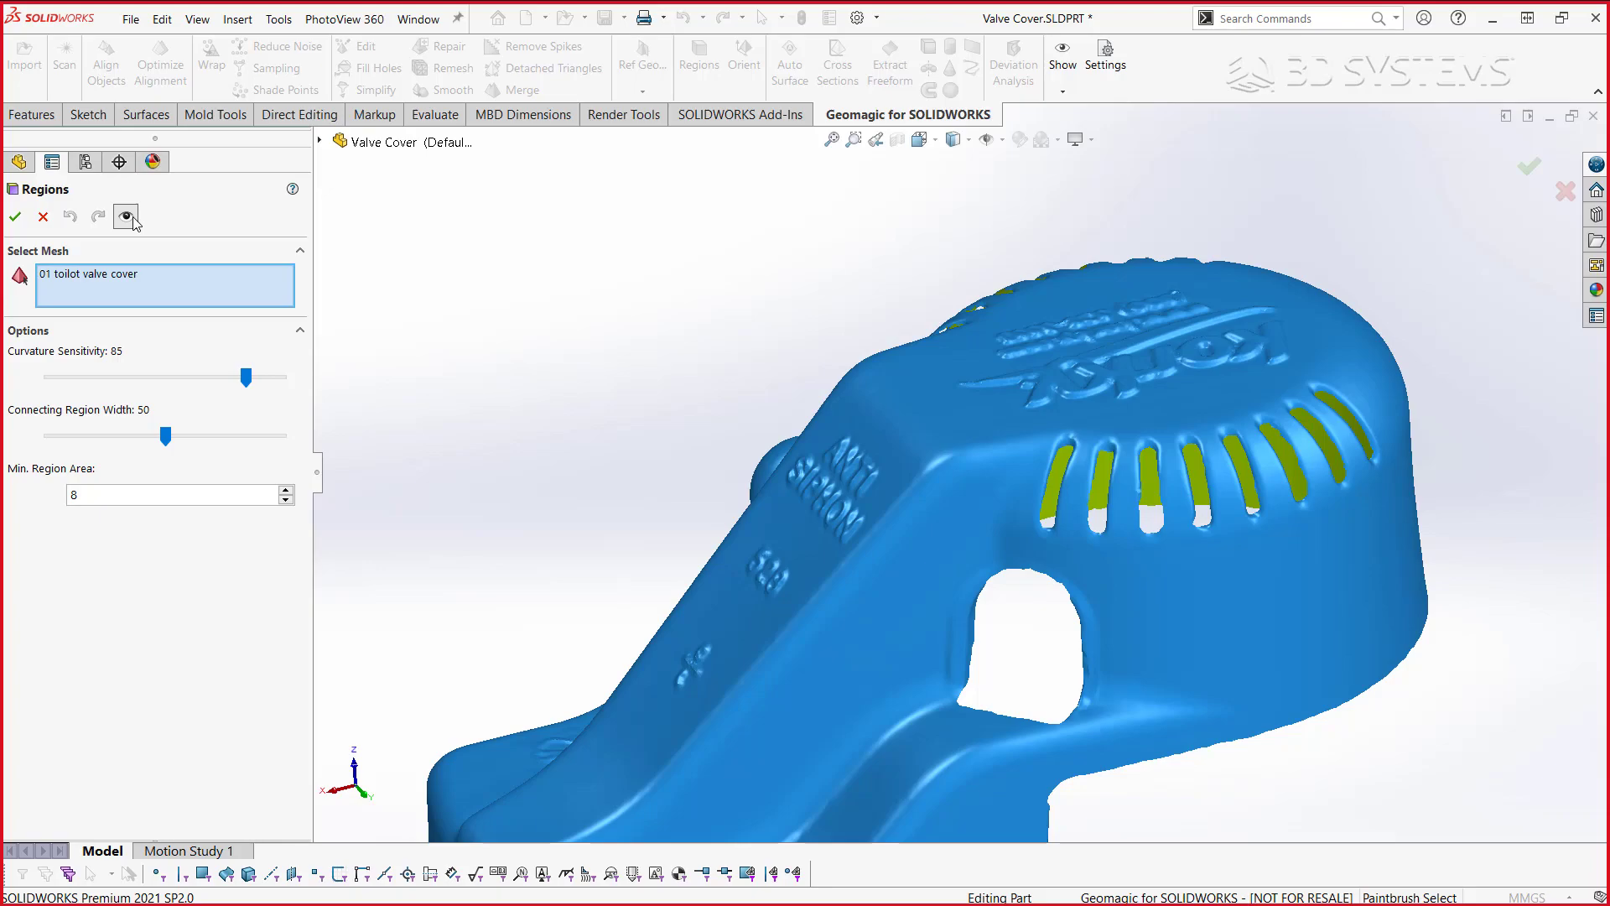
- Preview the mesh split into coloured regions and orbit to its lower front
left_click(126, 216)
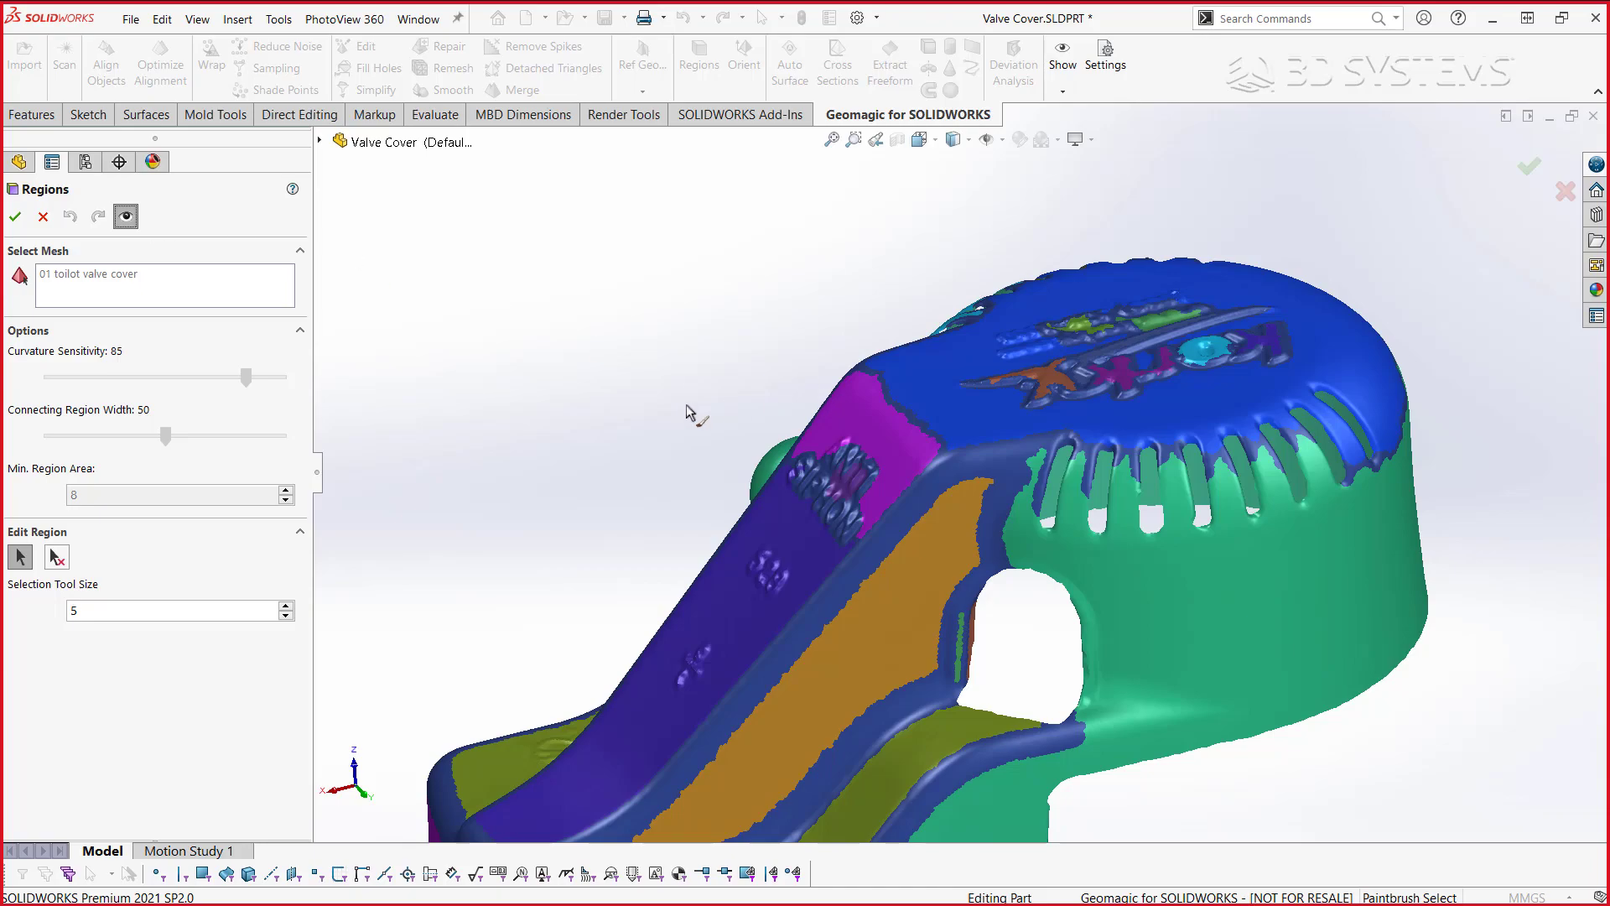
middle_click_drag(576, 198, 664, 413)
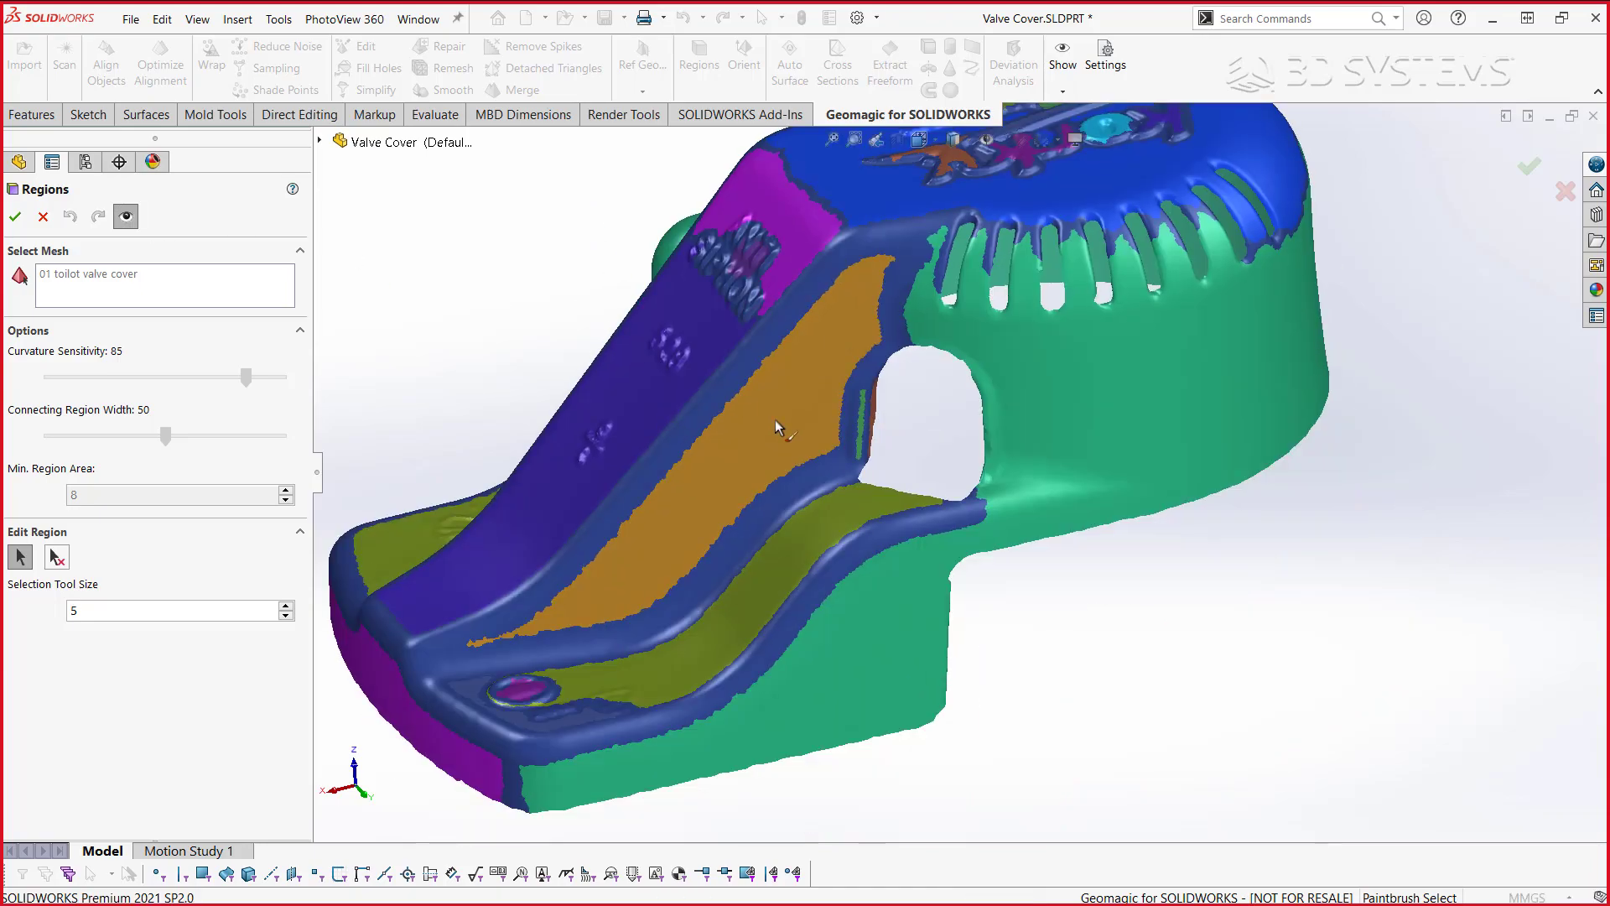
middle_click_drag(775, 428, 822, 518)
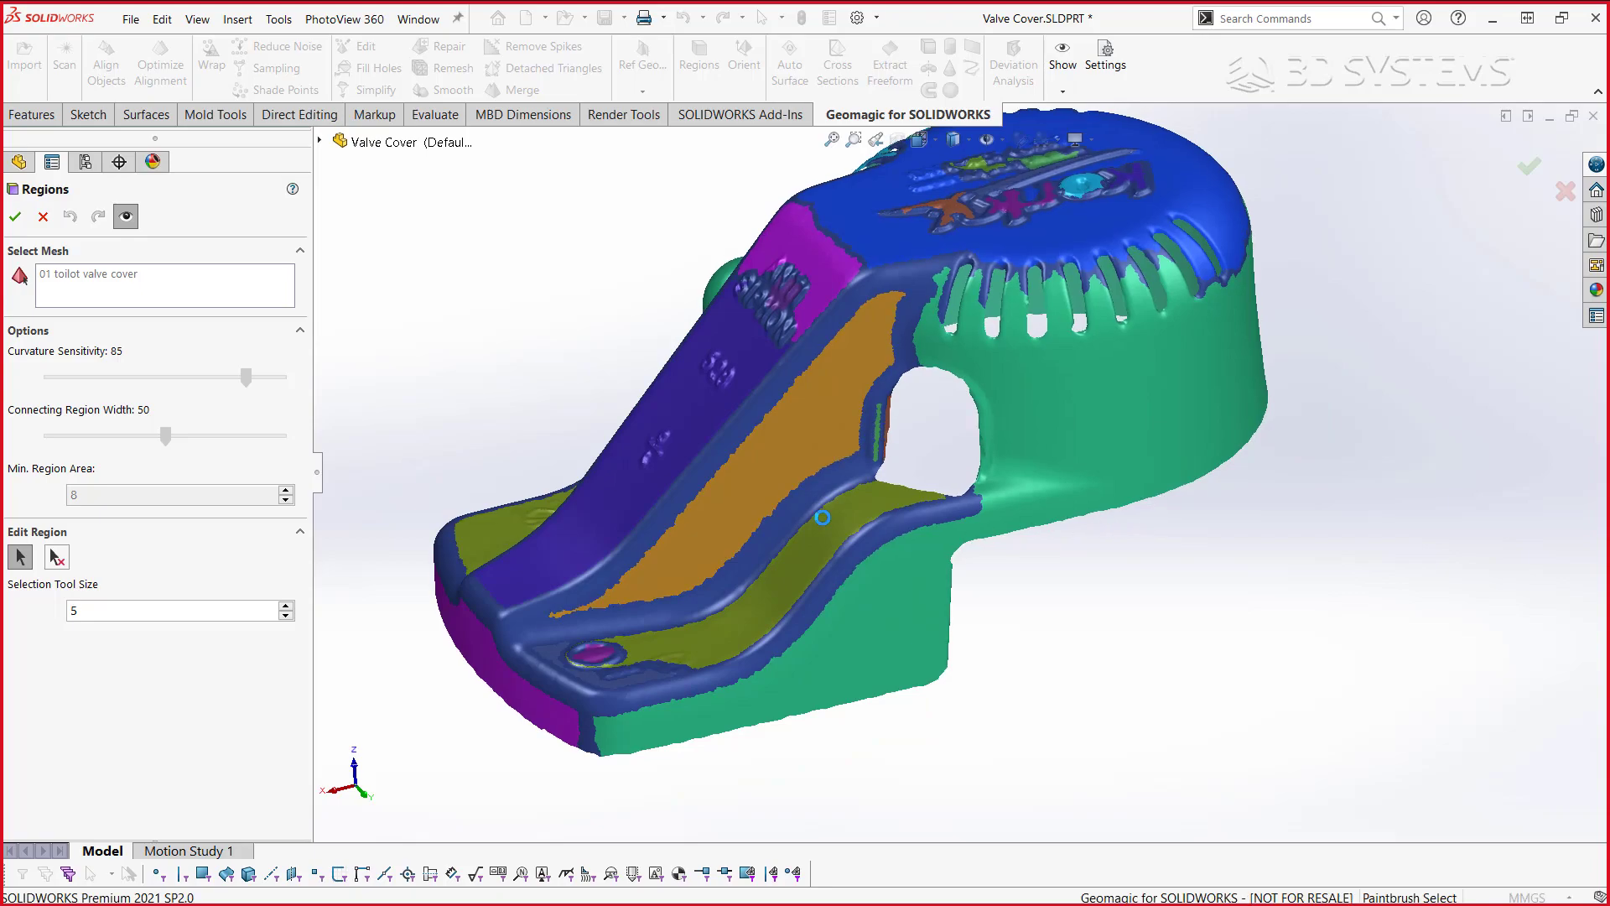
left_click(31, 560)
mouse_move(333, 517)
middle_mouse_down()
mouse_move(1278, 557)
mouse_move(1072, 470)
middle_mouse_up()
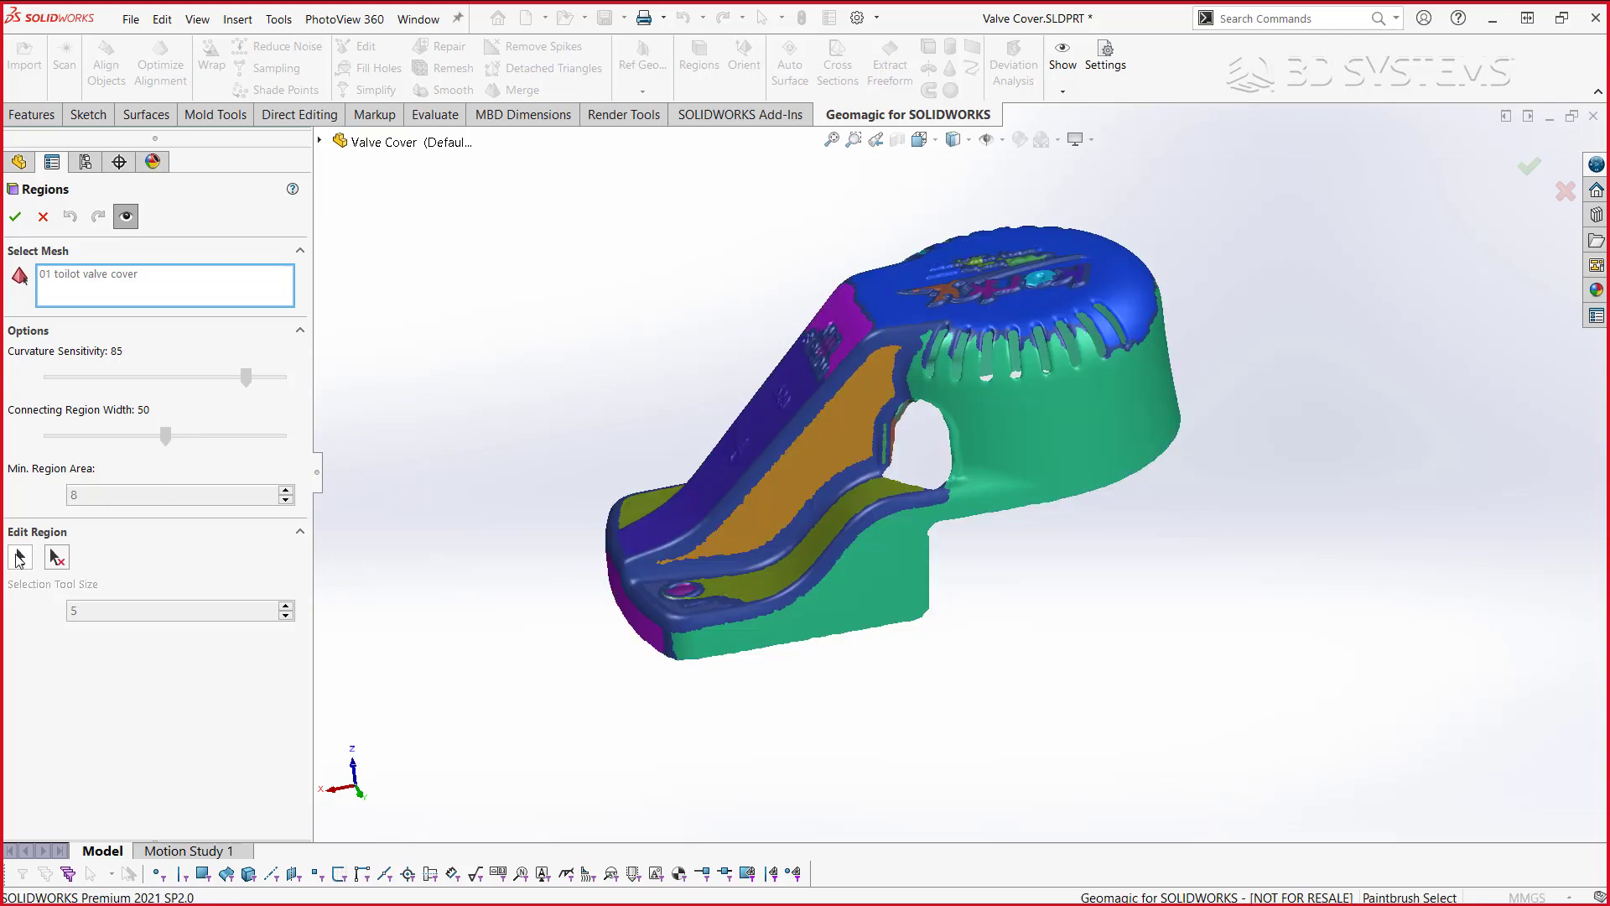
- Paint strokes across the curved side wall below the slots to merge it into one region
left_click(19, 558)
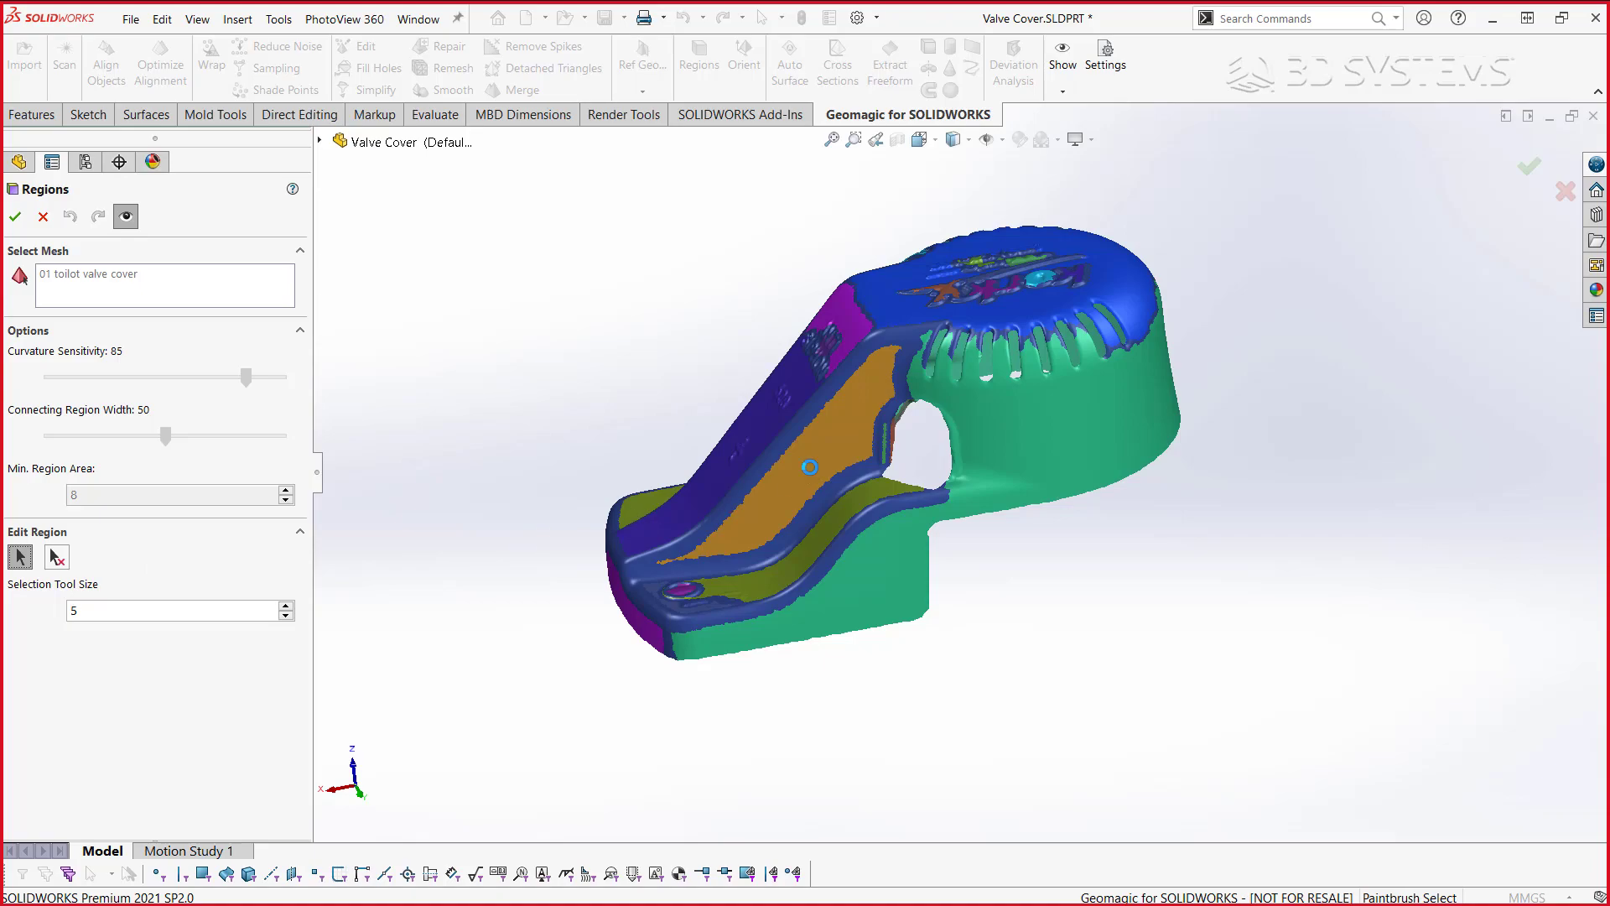
left_click_drag(972, 366, 967, 402)
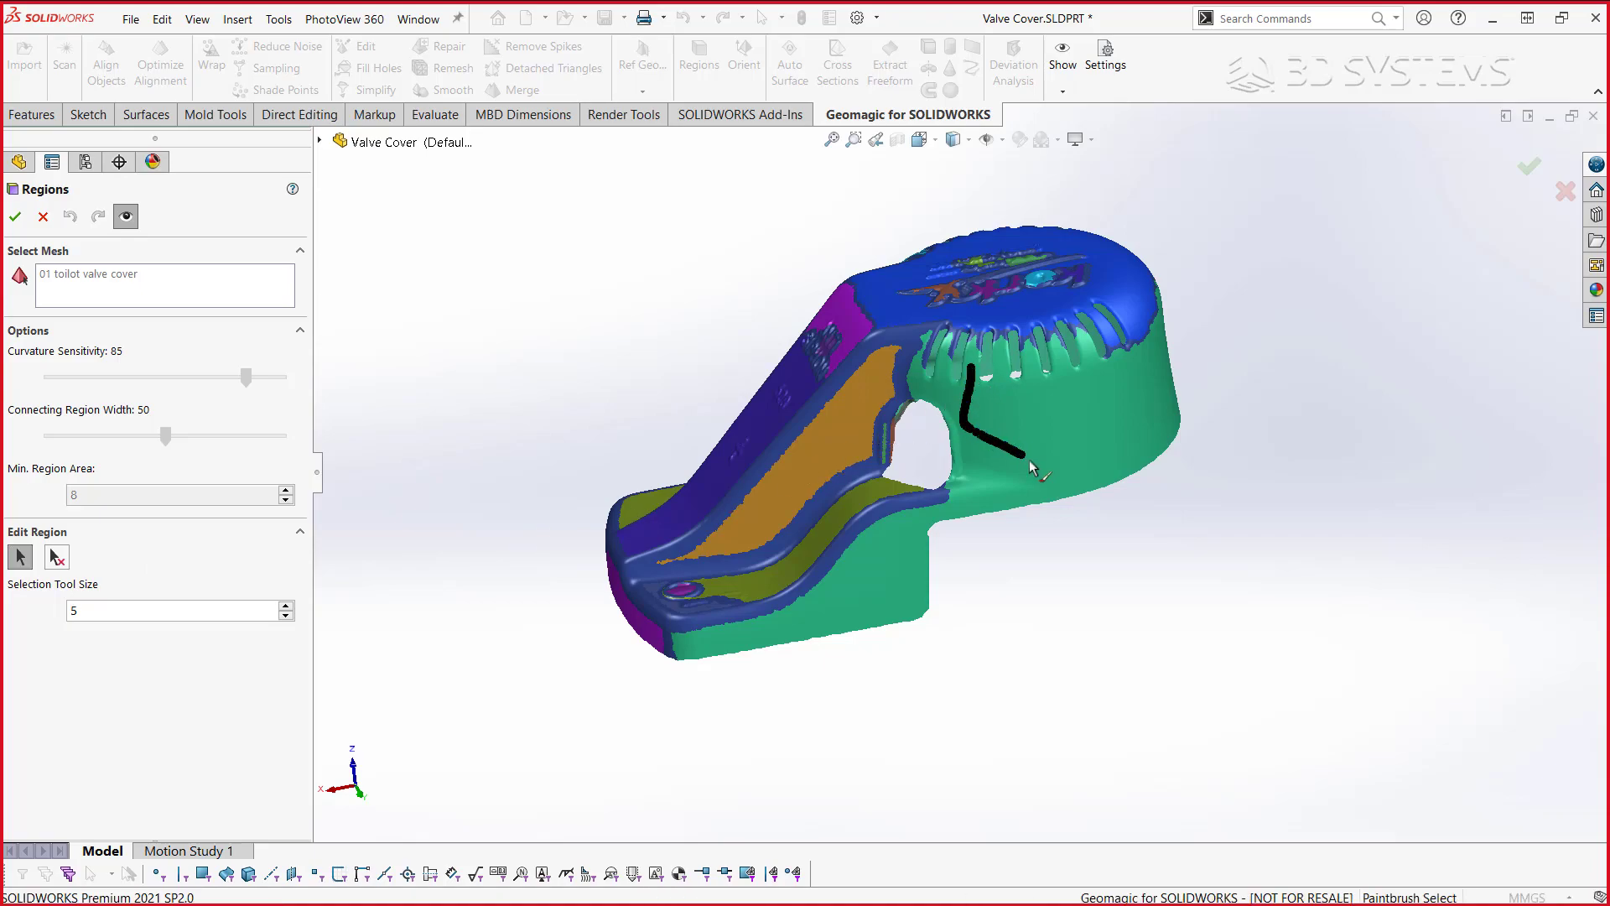
left_click_drag(1011, 455, 1078, 524)
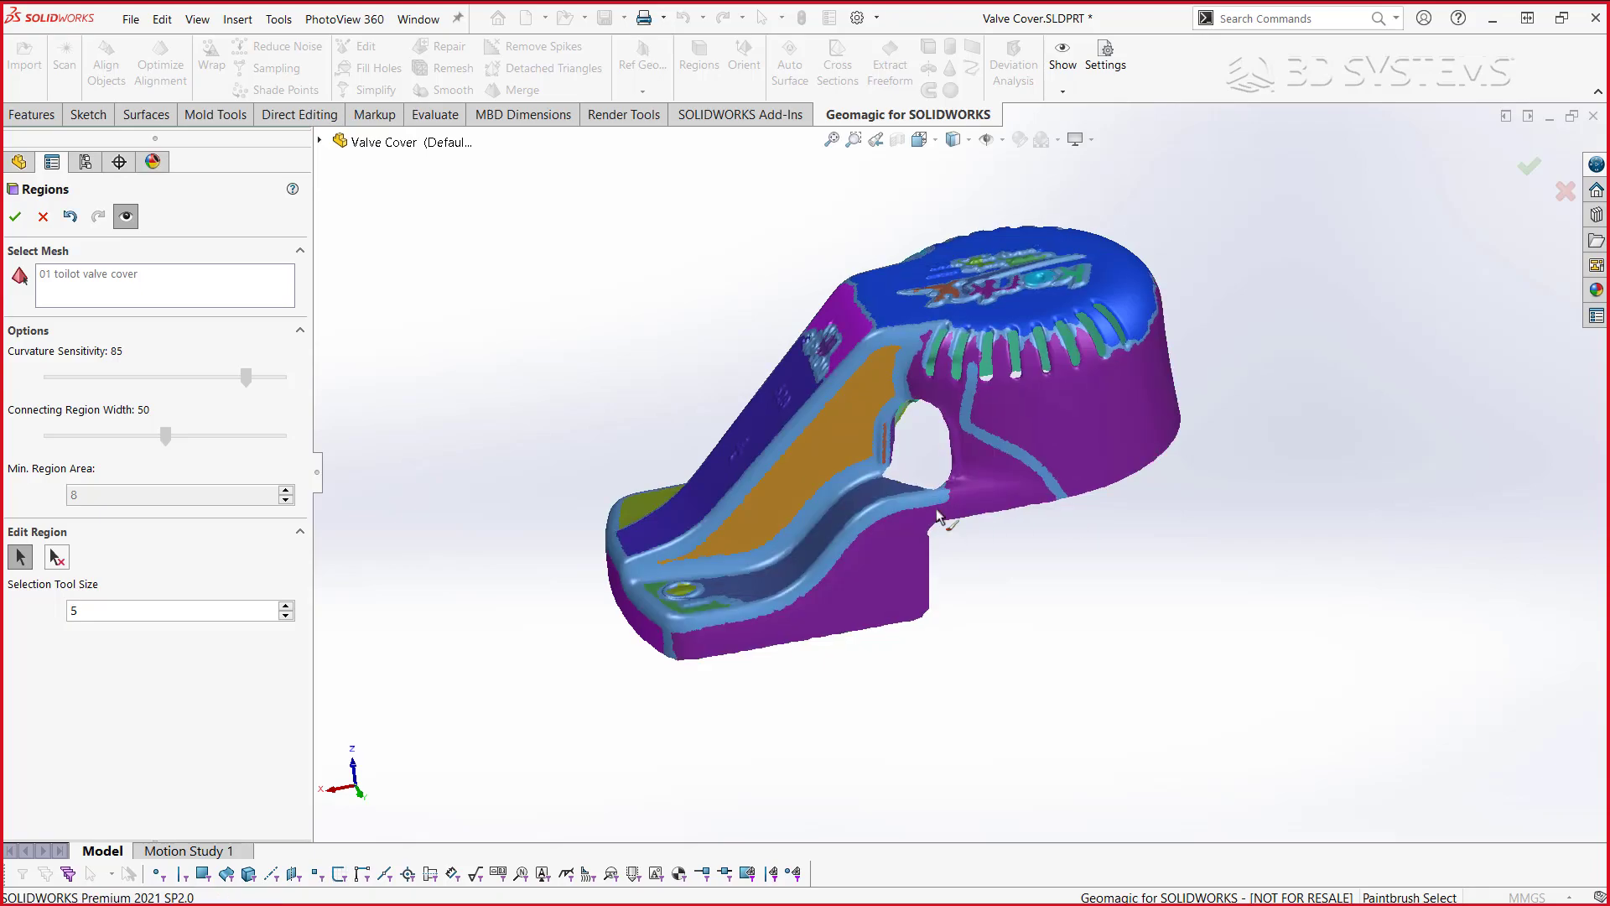
left_click_drag(929, 503, 951, 537)
mouse_move(1255, 539)
middle_mouse_down()
mouse_move(949, 632)
mouse_move(917, 413)
middle_mouse_up()
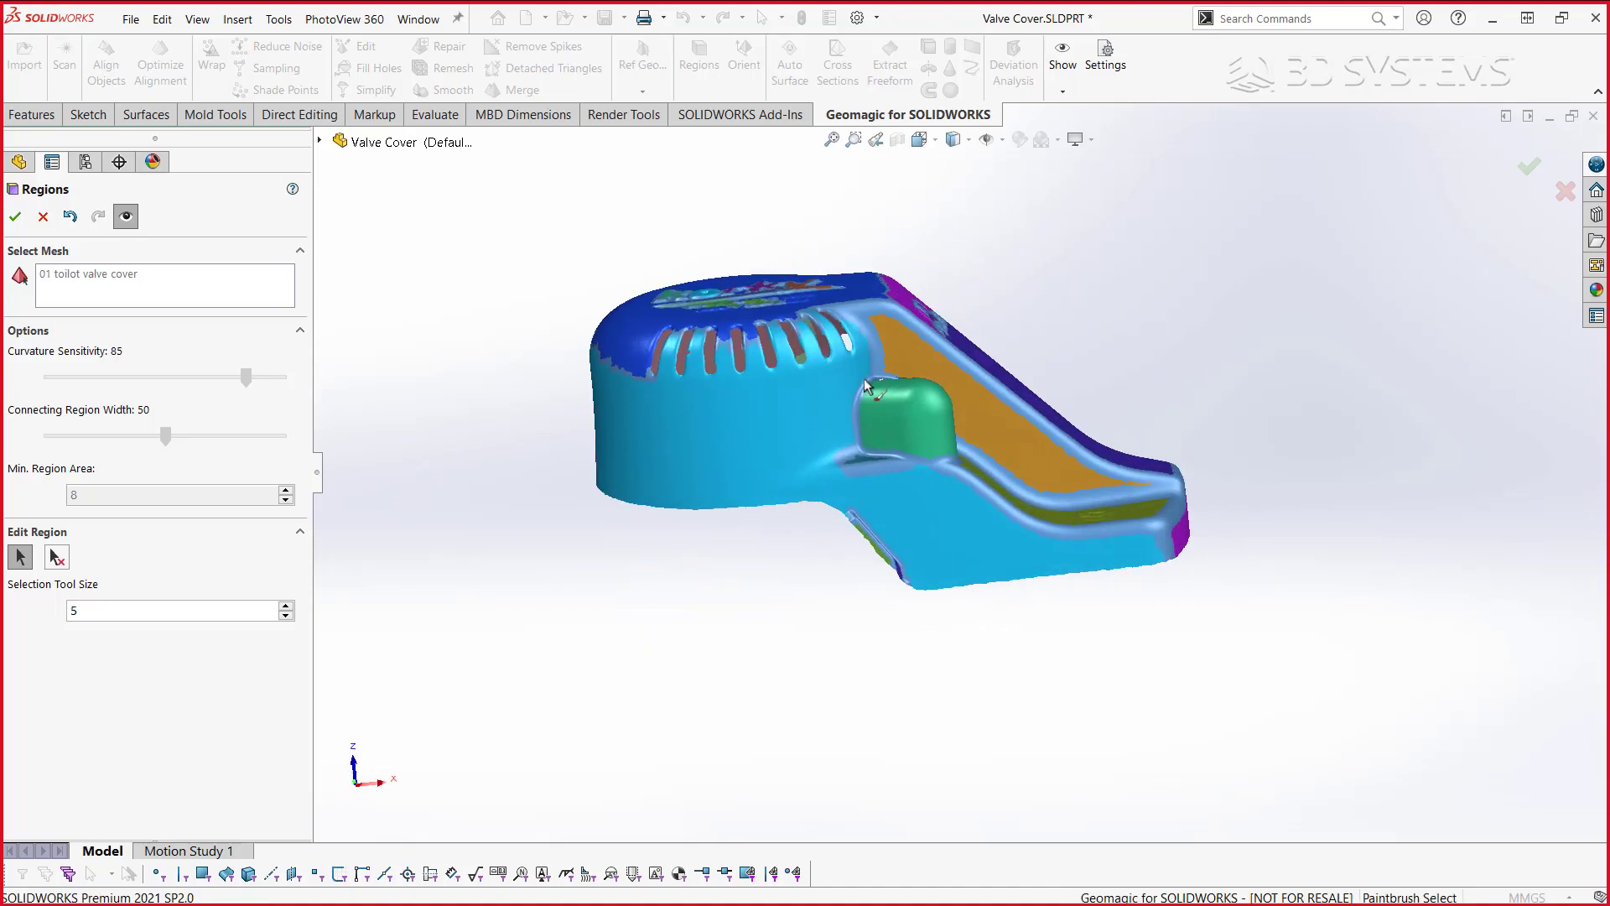
- Paint the remaining curved and slotted side walls of the cover into single regions
left_click_drag(850, 405, 812, 453)
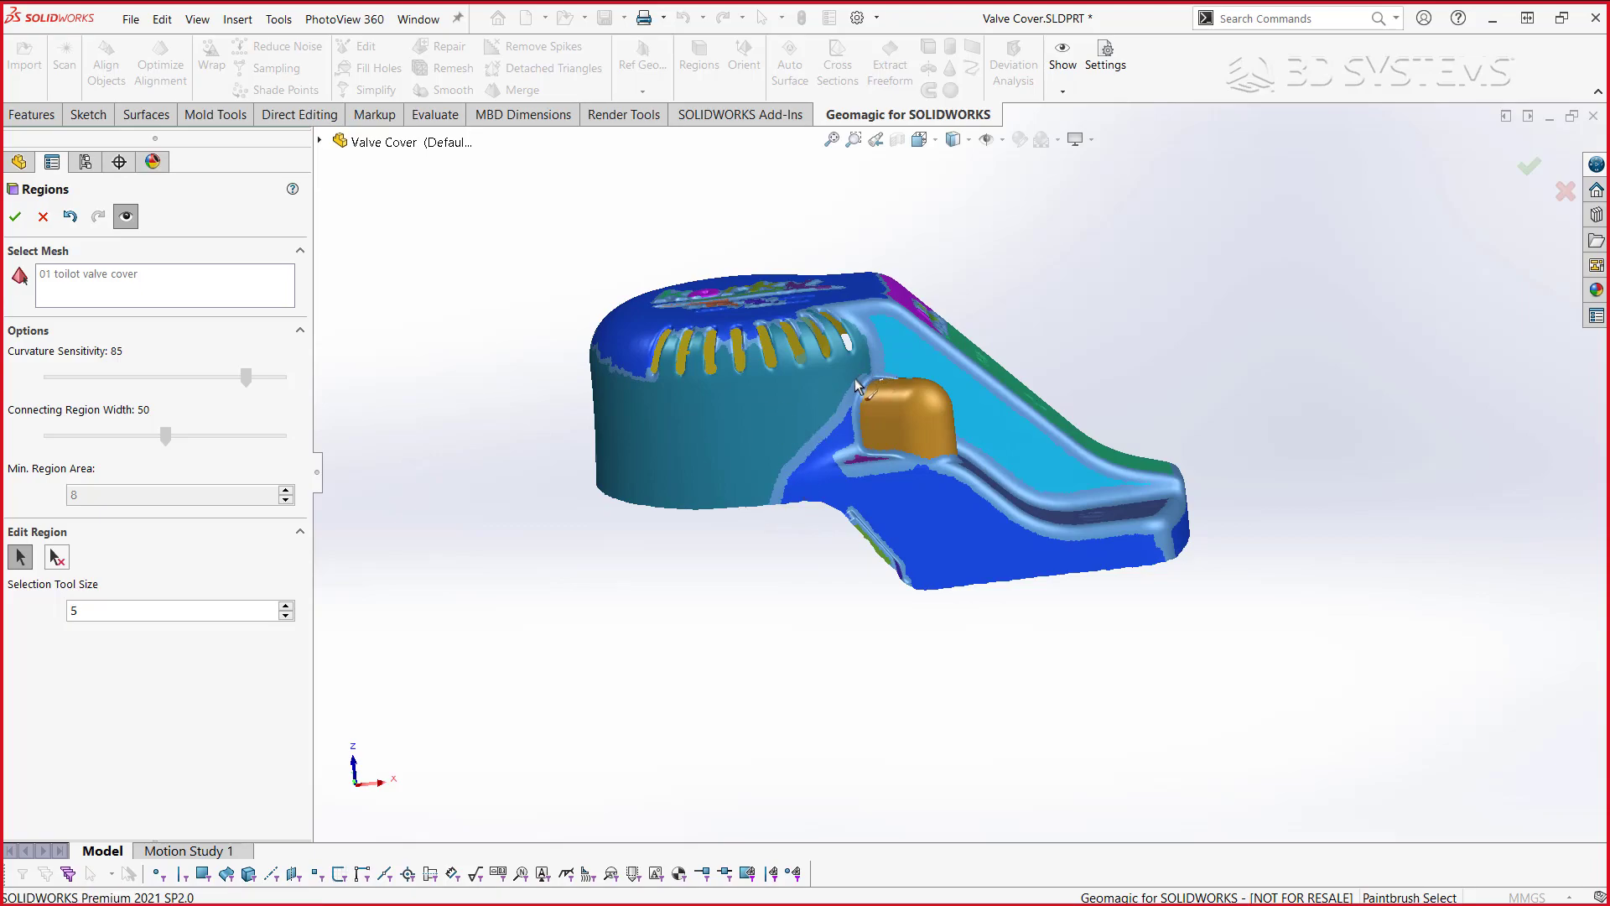
left_click_drag(724, 392, 621, 382)
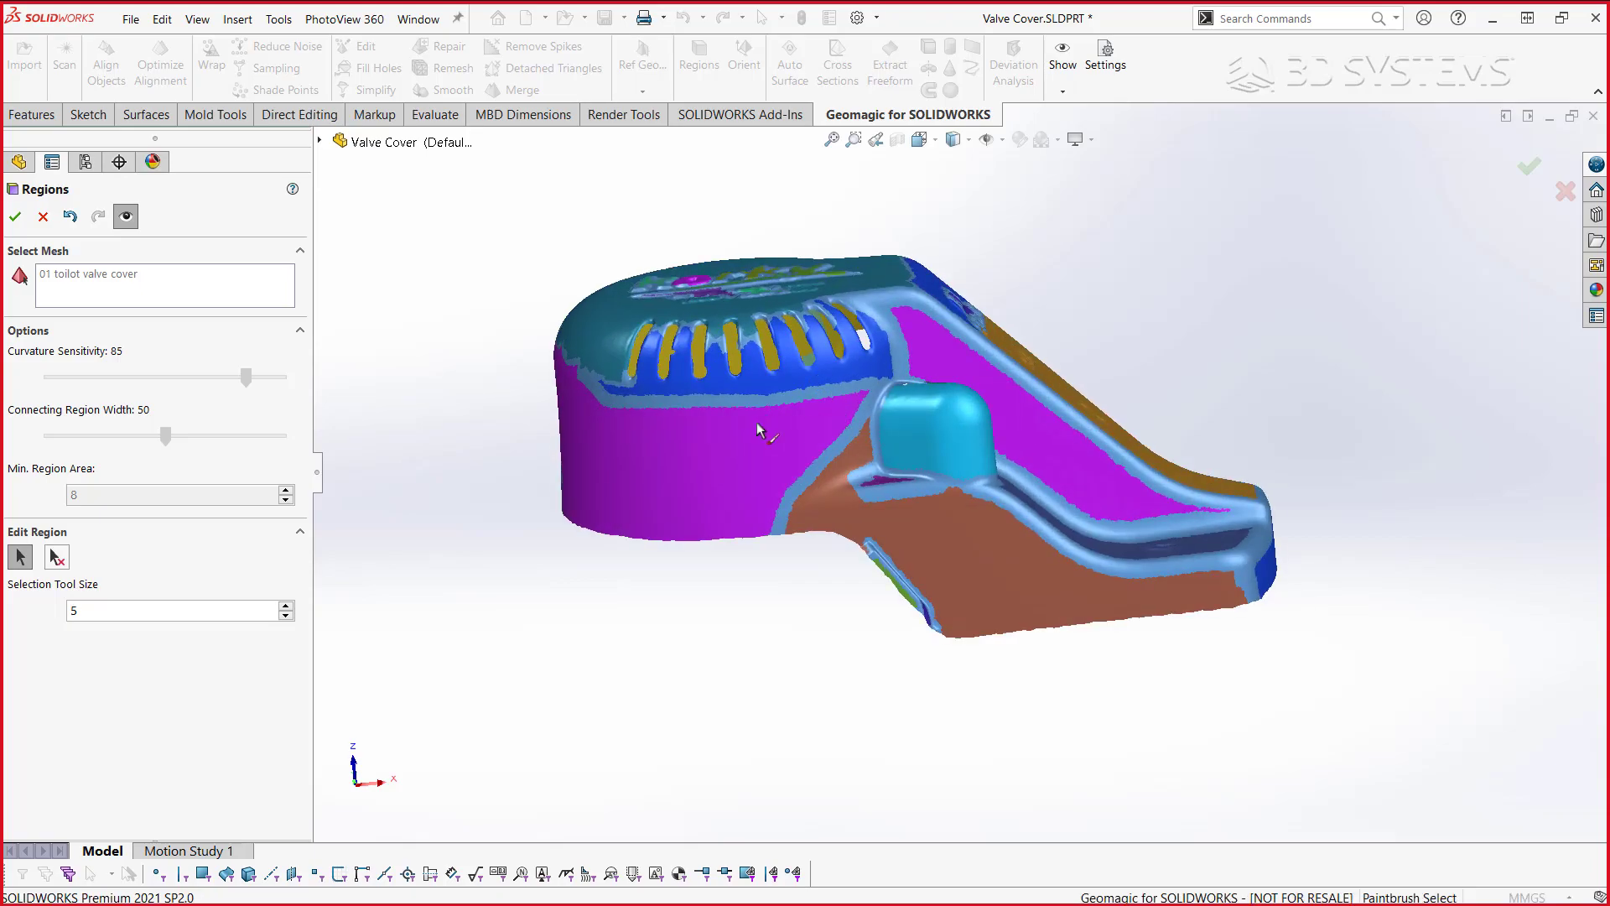
mouse_move(767, 433)
middle_mouse_down()
mouse_move(807, 451)
mouse_move(995, 388)
middle_mouse_up()
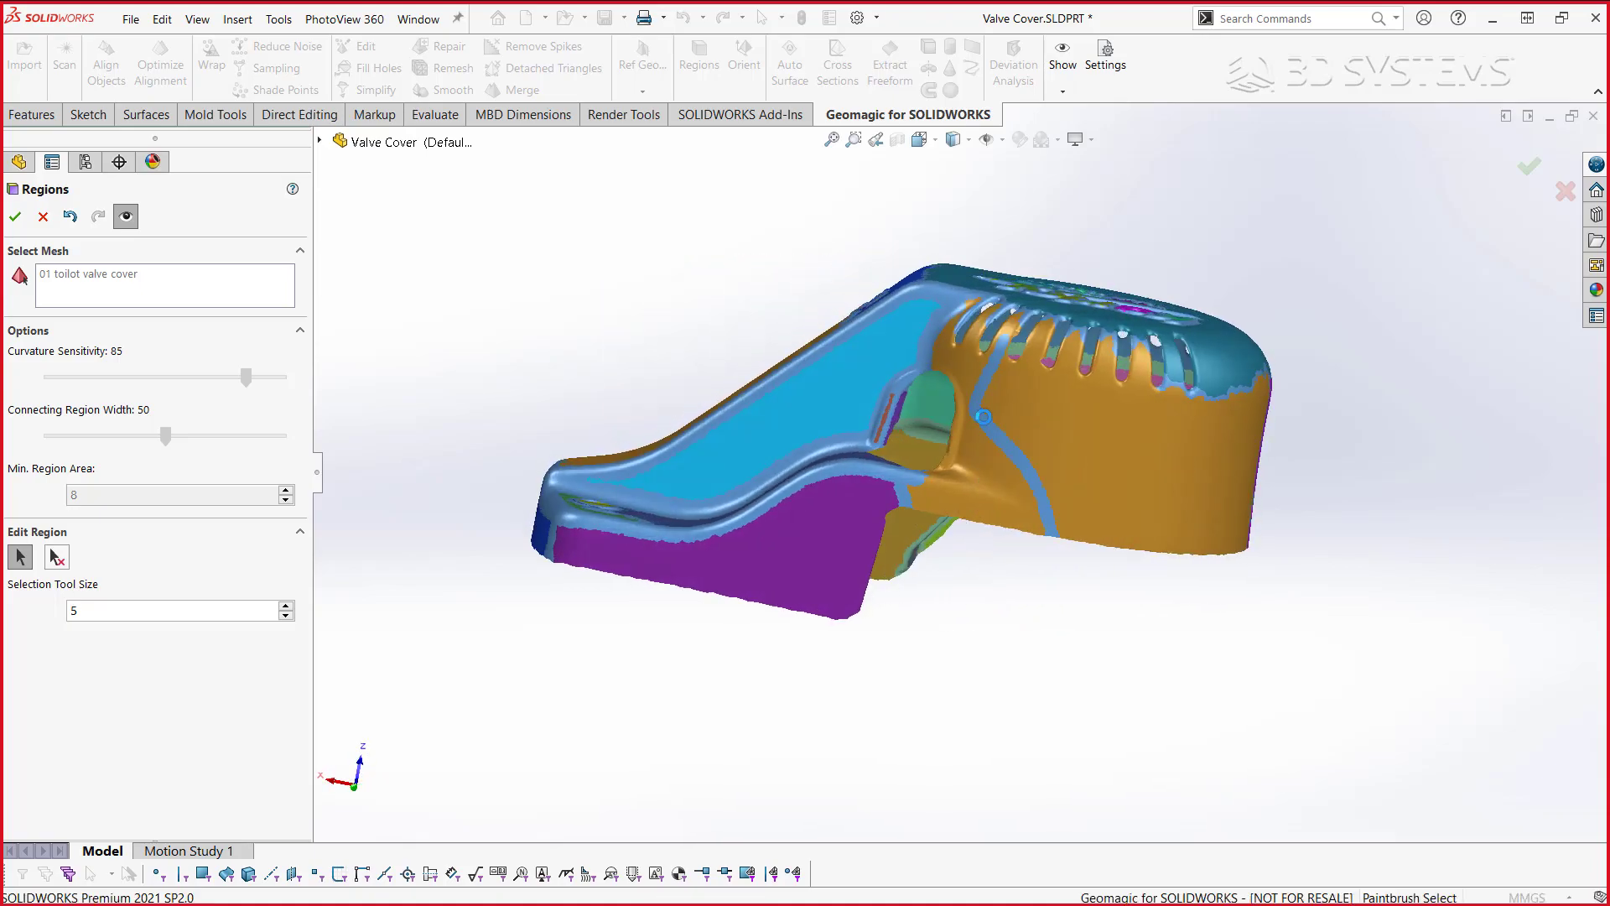
left_click_drag(994, 384, 1206, 406)
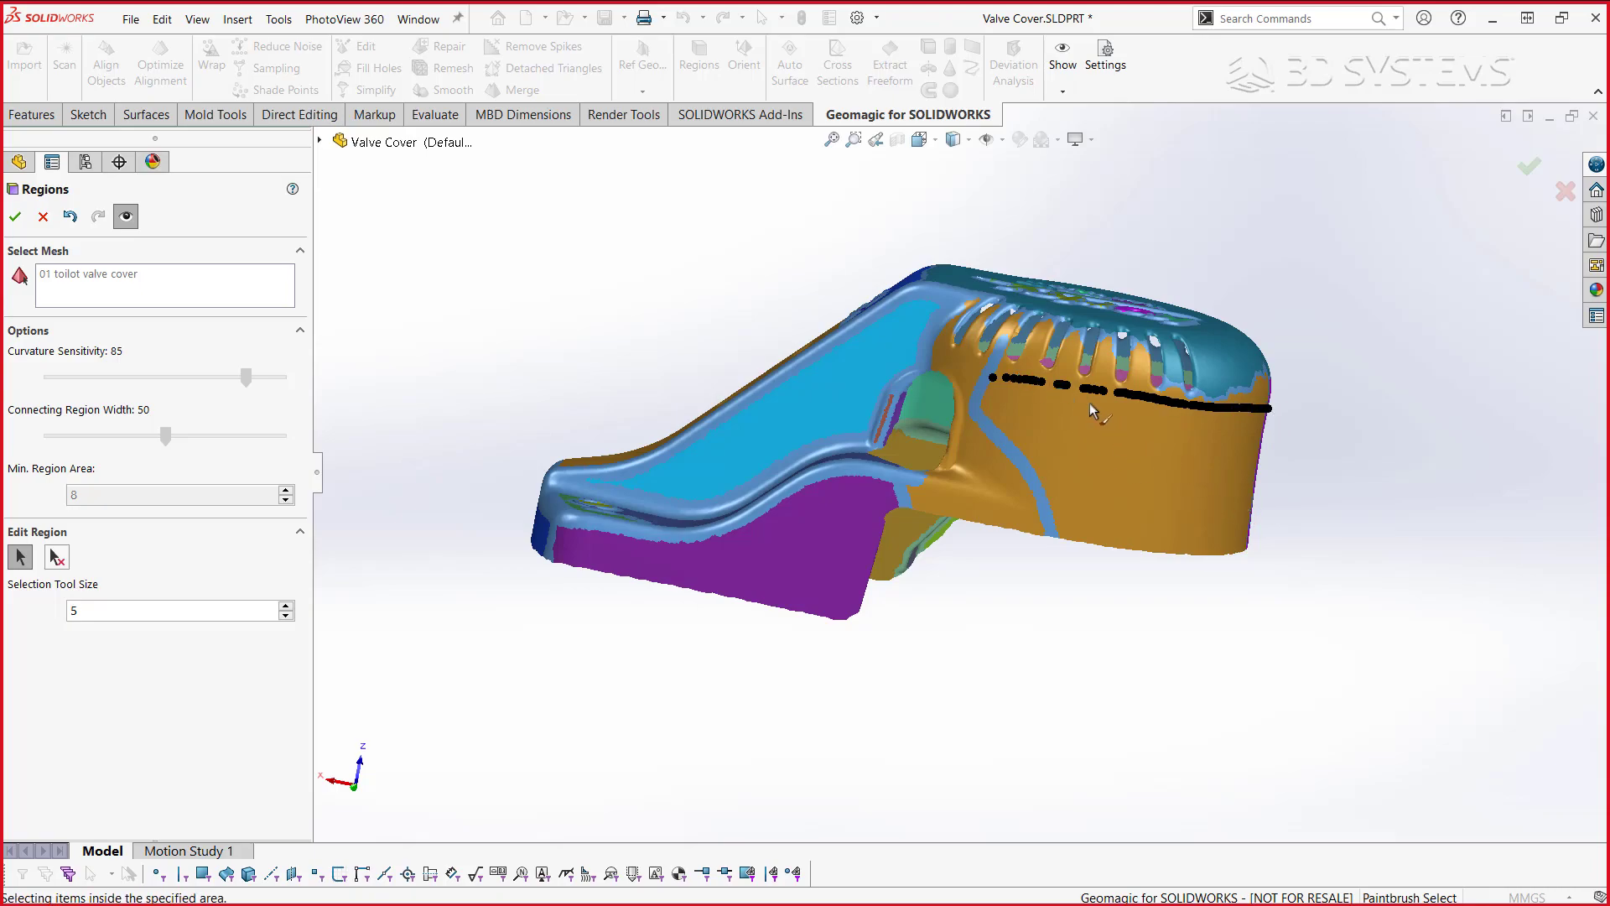
left_click_drag(1008, 374, 1071, 391)
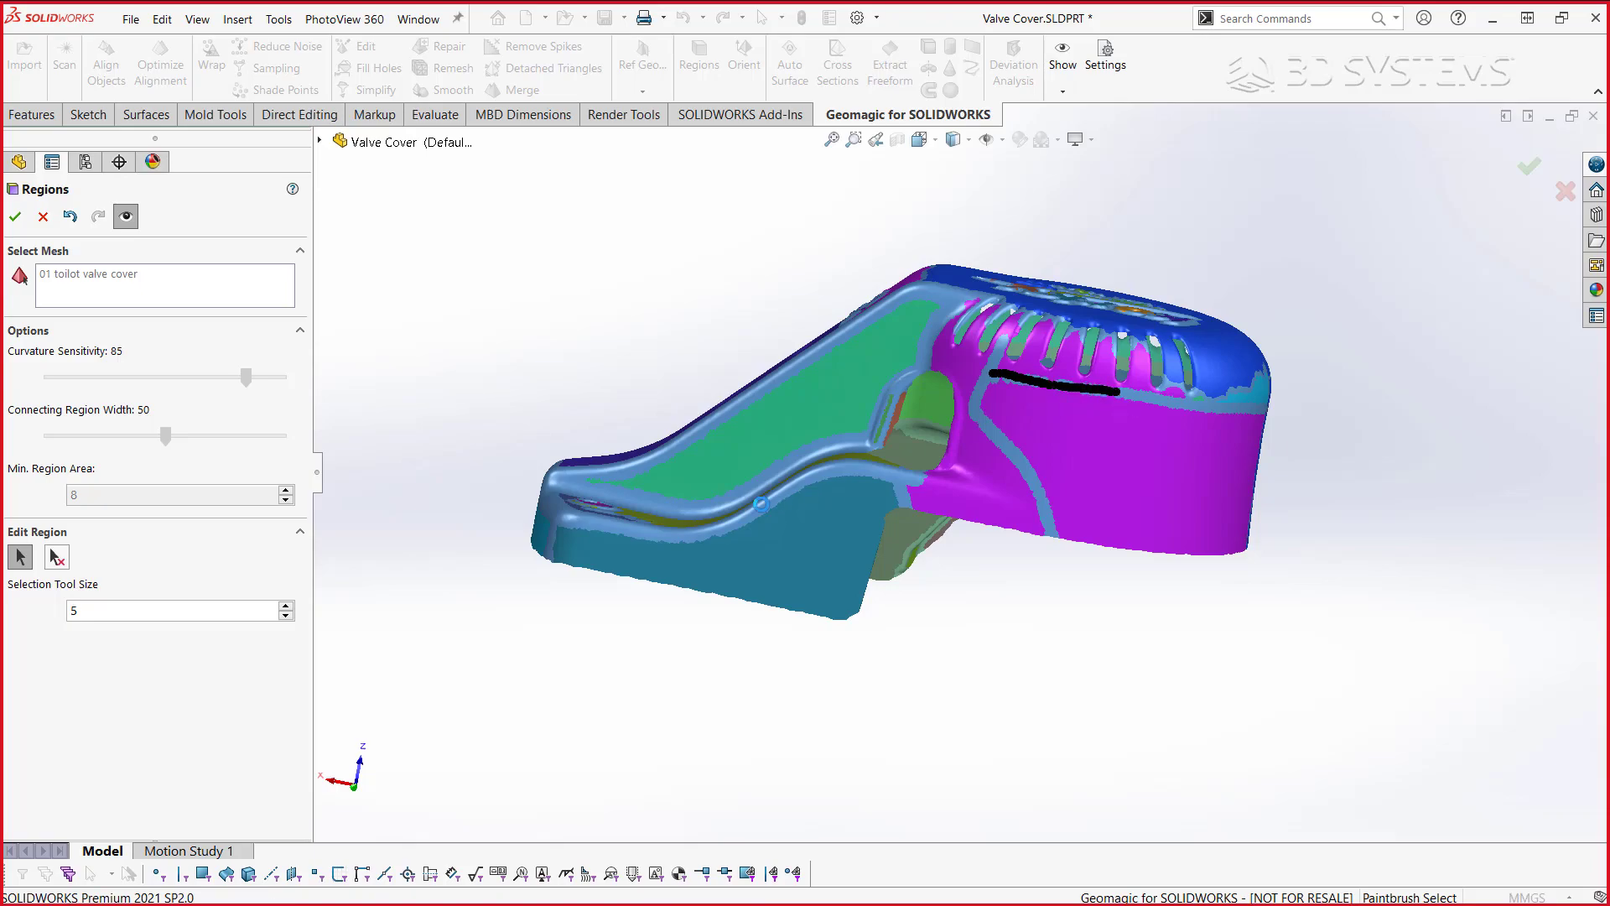
middle_click_drag(818, 457, 933, 365)
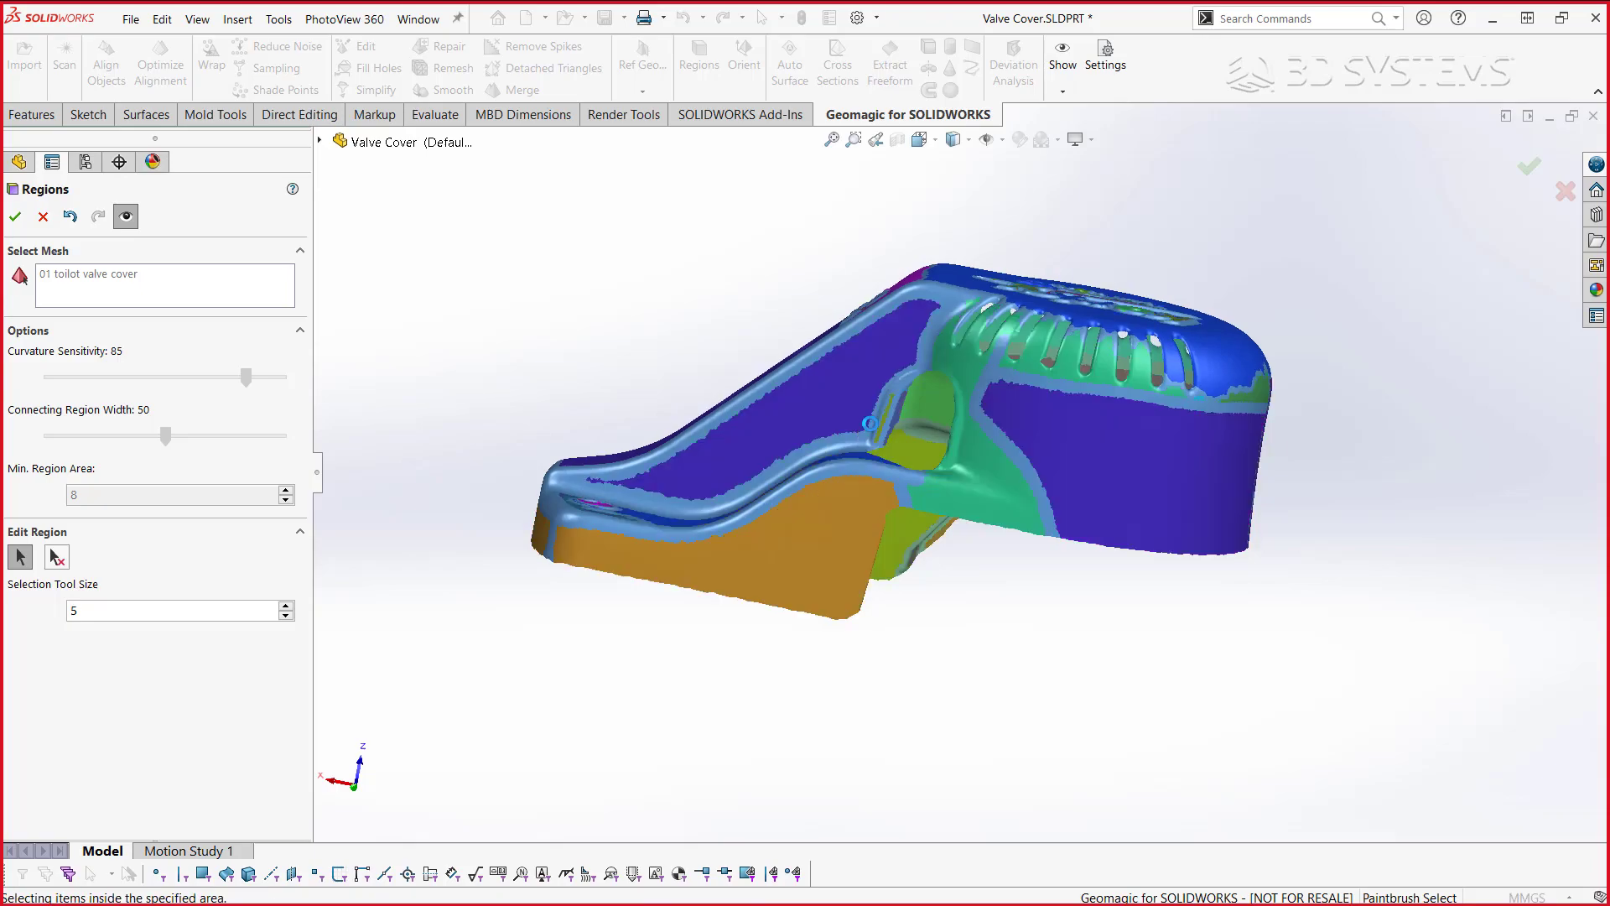
- Erase paint along the ANTI SIPHON face edge with the deselect brush and review the cover
scroll(934, 364, "down", 3)
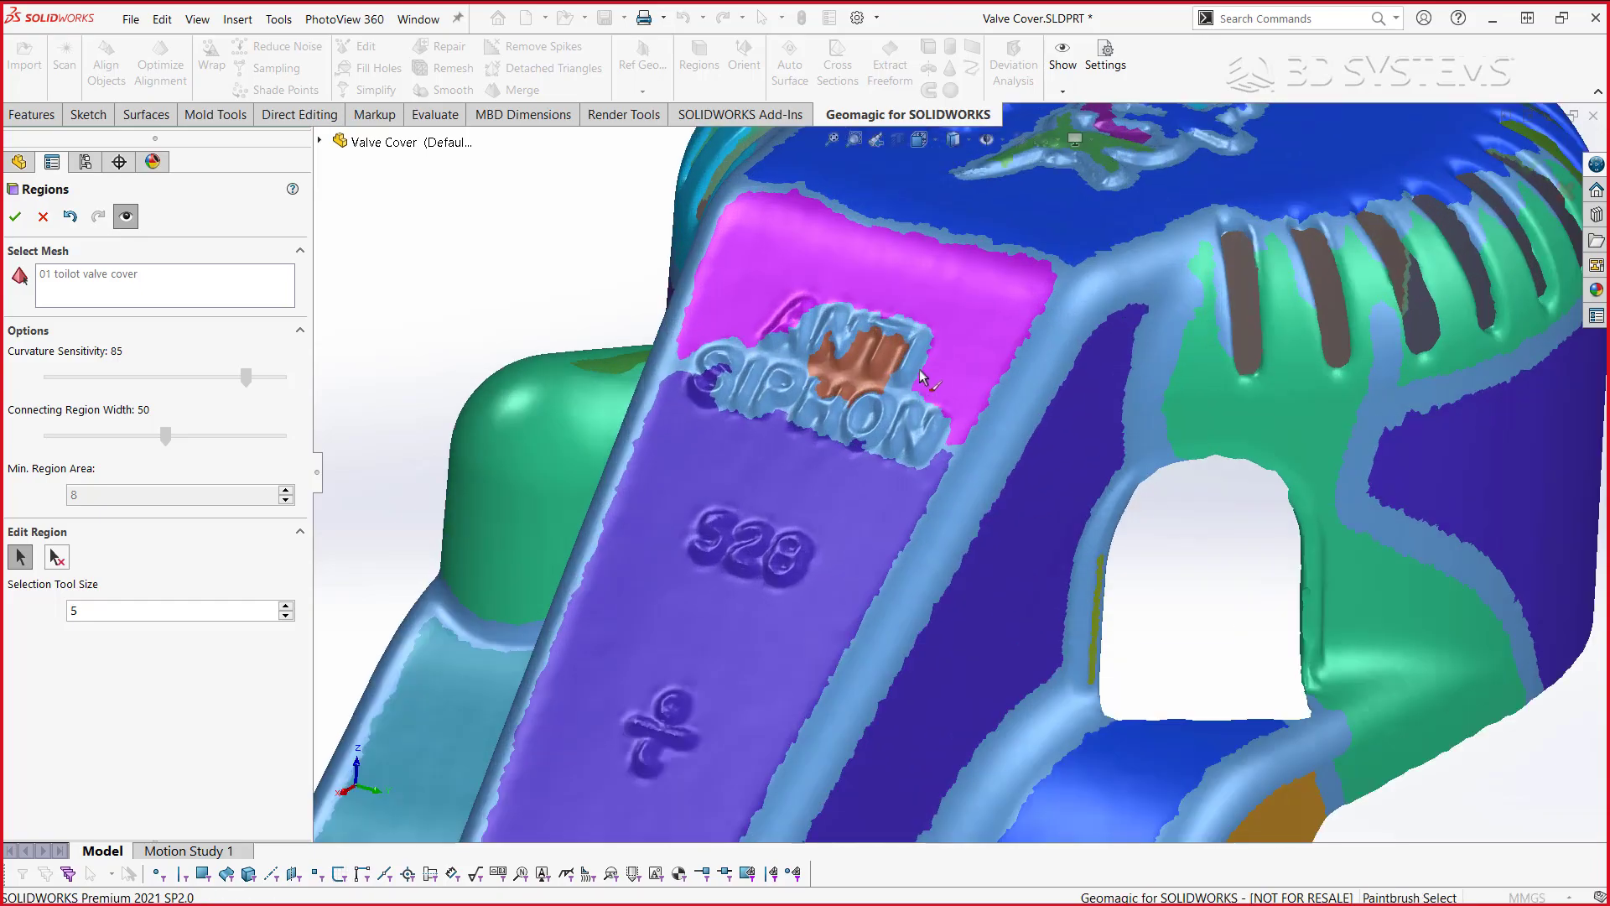
scroll(934, 365, "down", 2)
left_click(57, 557)
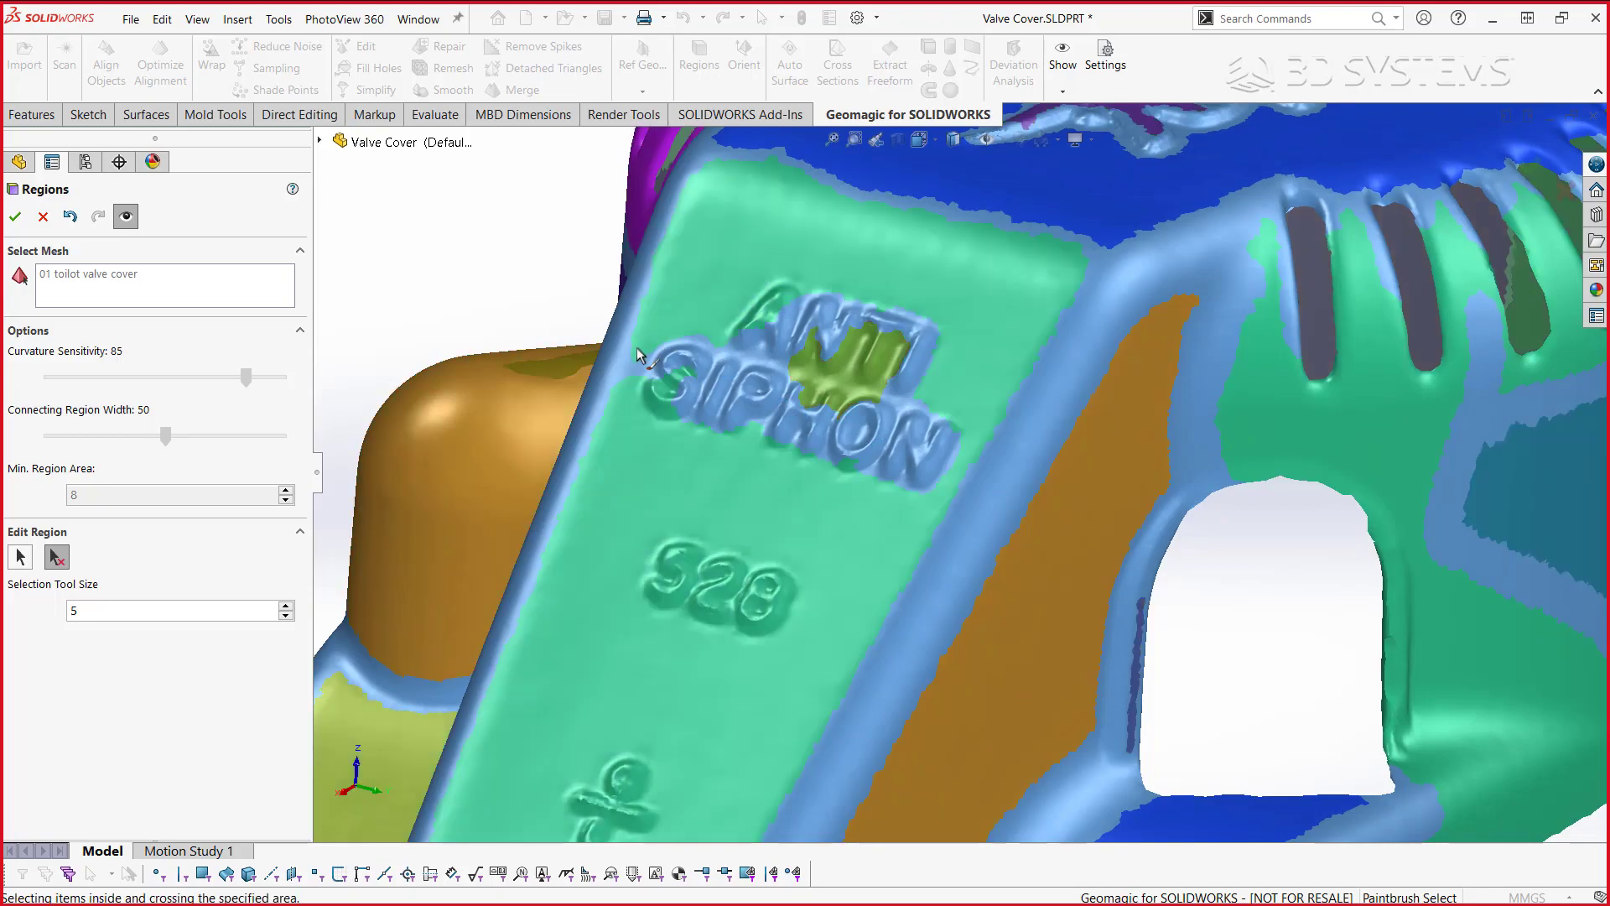
left_click_drag(642, 335, 629, 393)
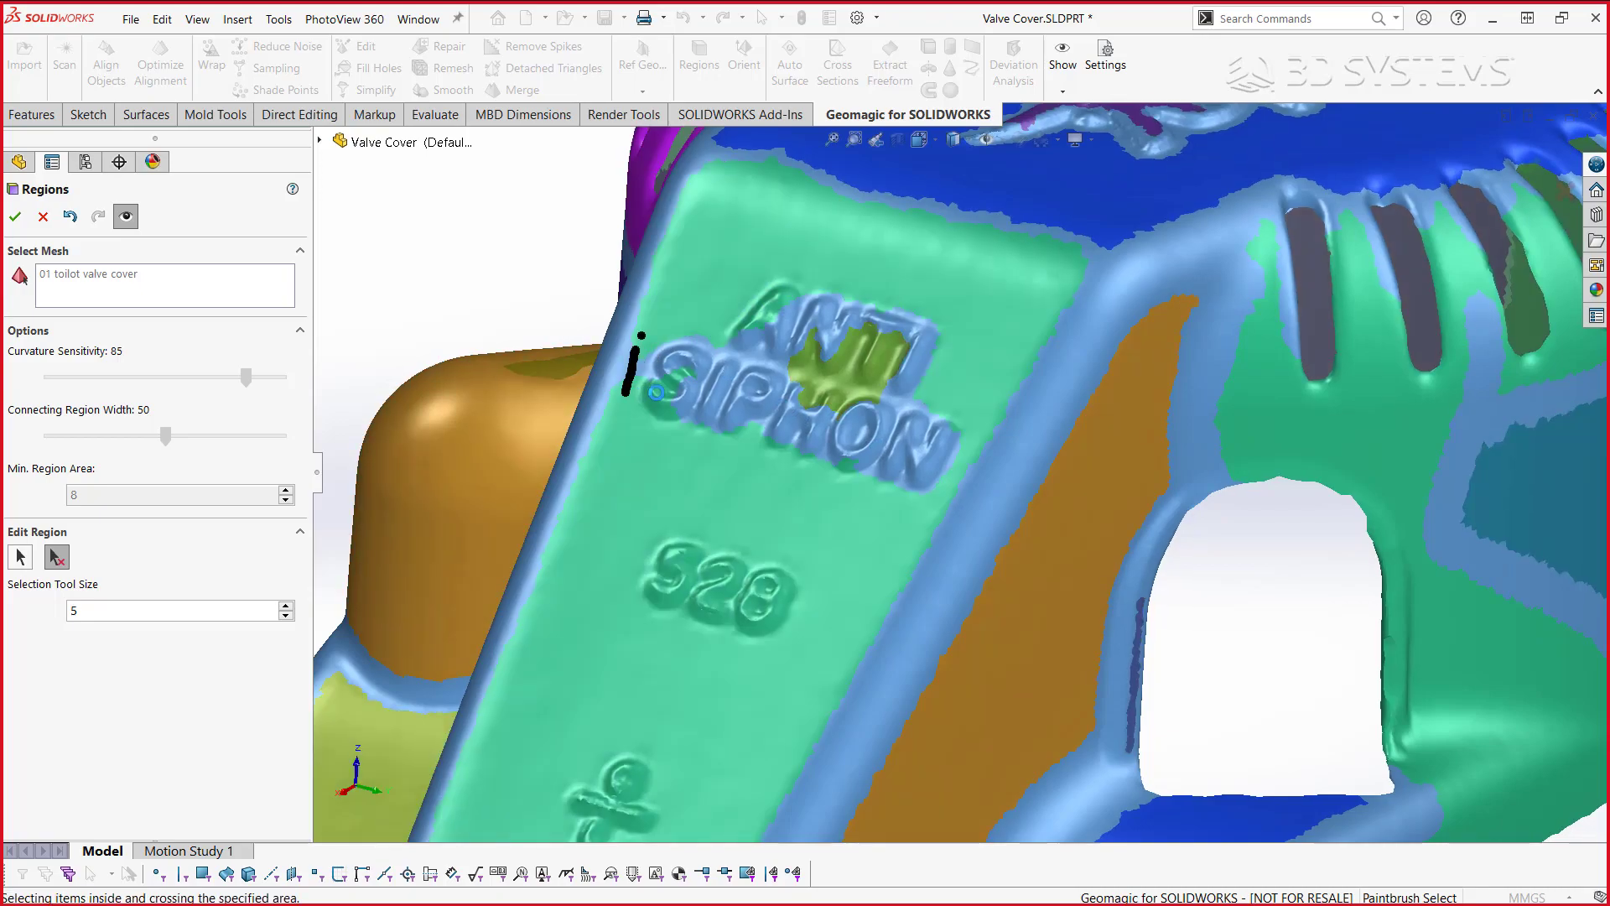
scroll(902, 387, "up", 2)
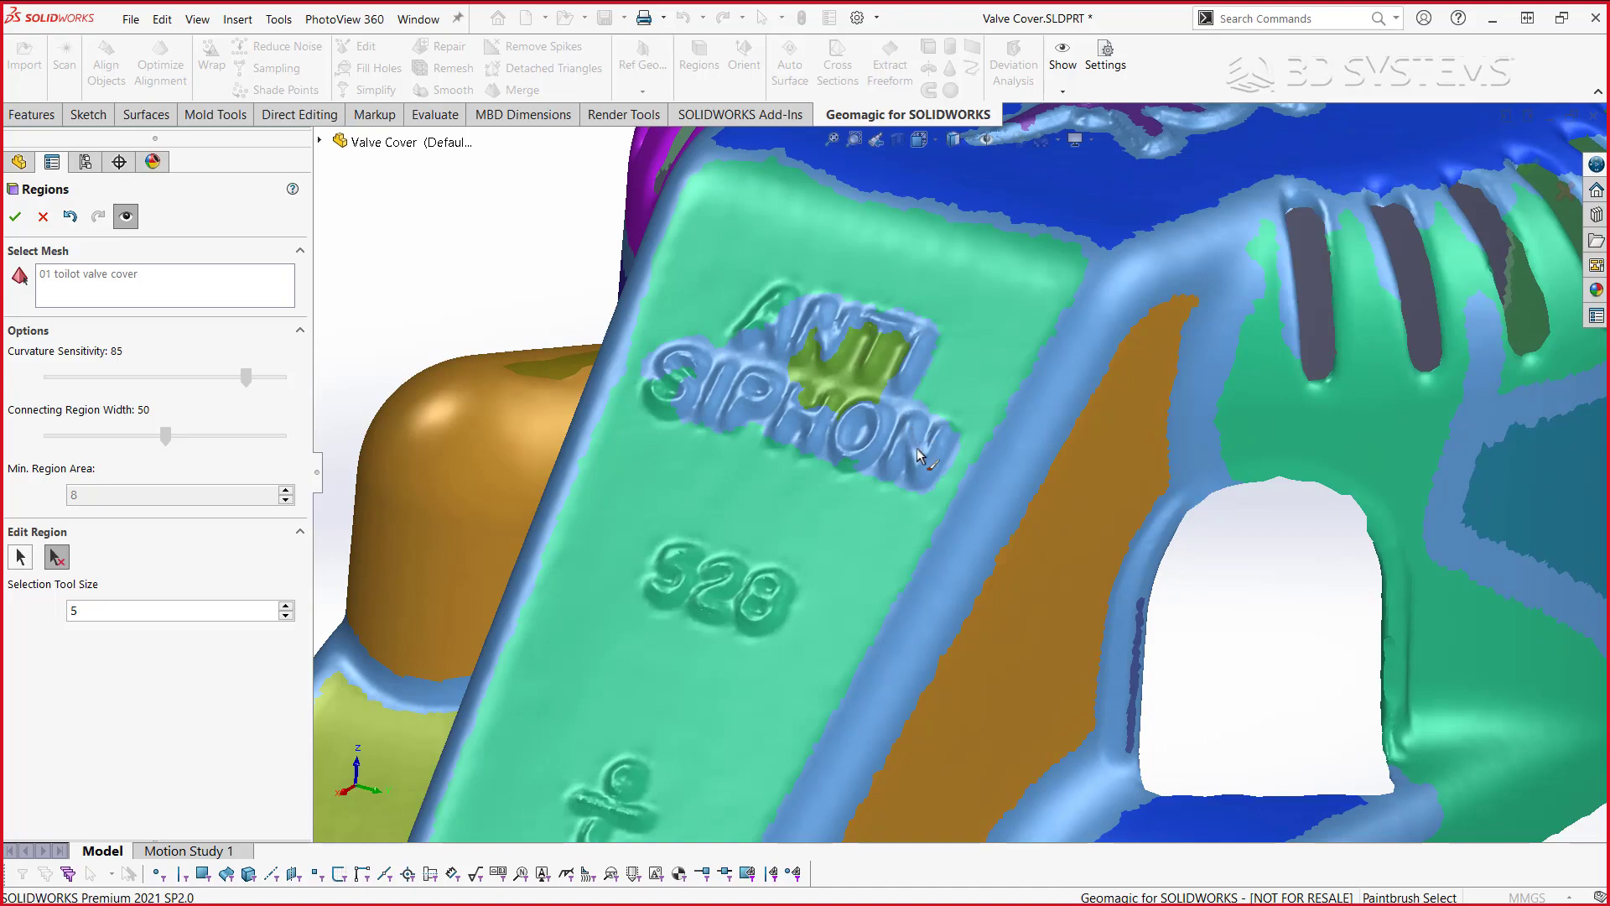
scroll(847, 415, "up", 4)
scroll(788, 444, "up", 2)
scroll(739, 472, "up", 1)
mouse_move(739, 472)
middle_mouse_down()
mouse_move(567, 525)
mouse_move(576, 557)
mouse_move(654, 468)
middle_mouse_up()
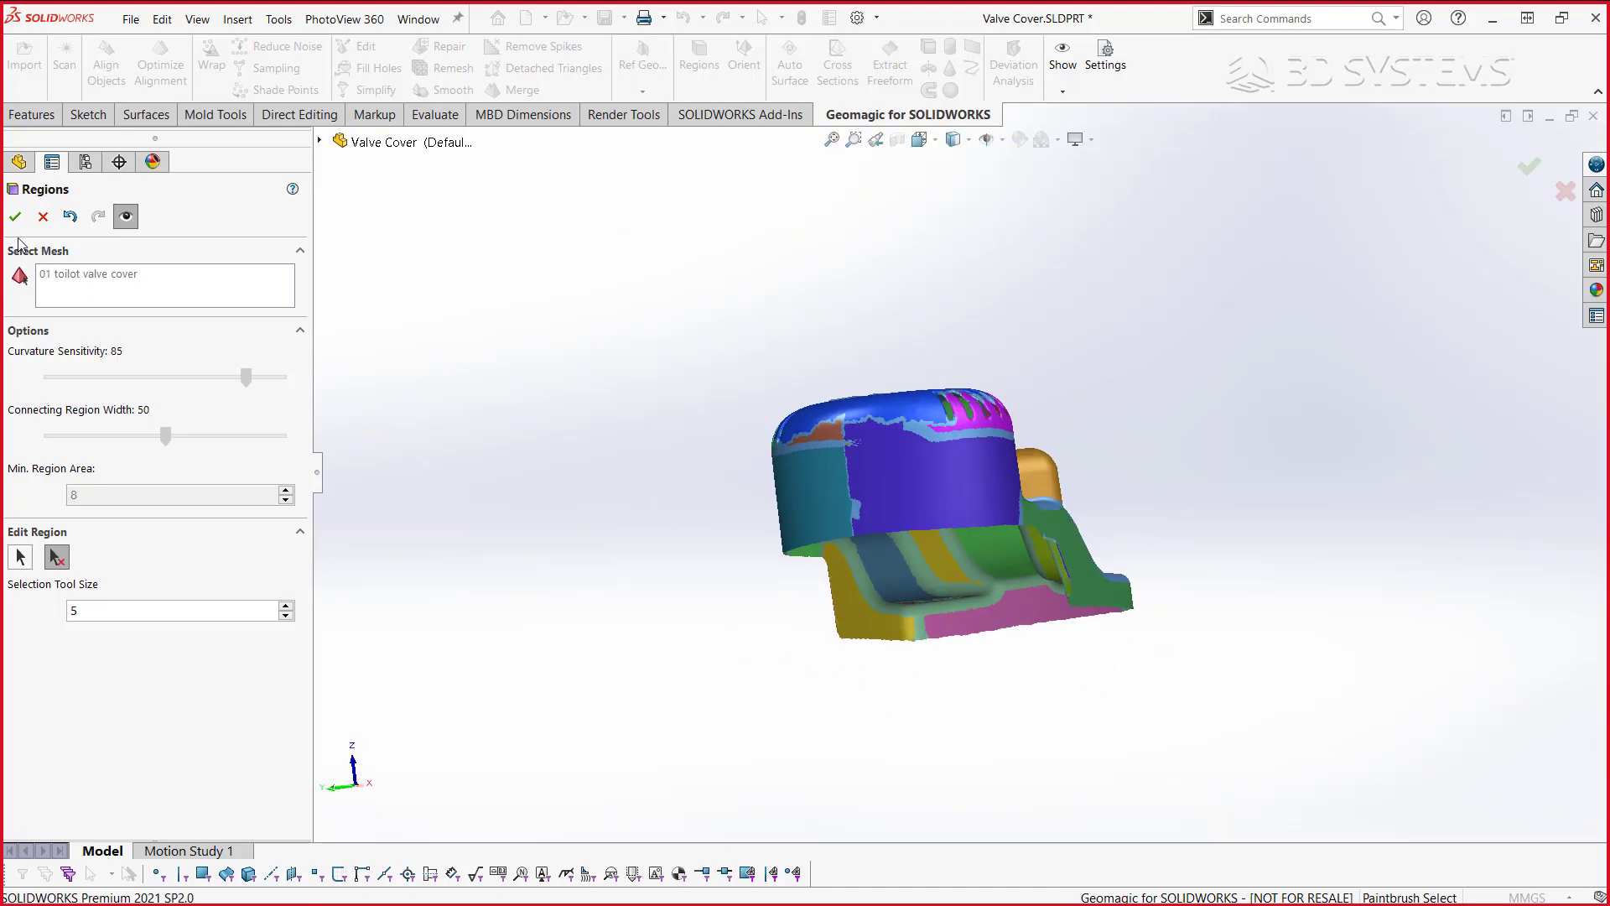
middle_click_drag(663, 436, 984, 281)
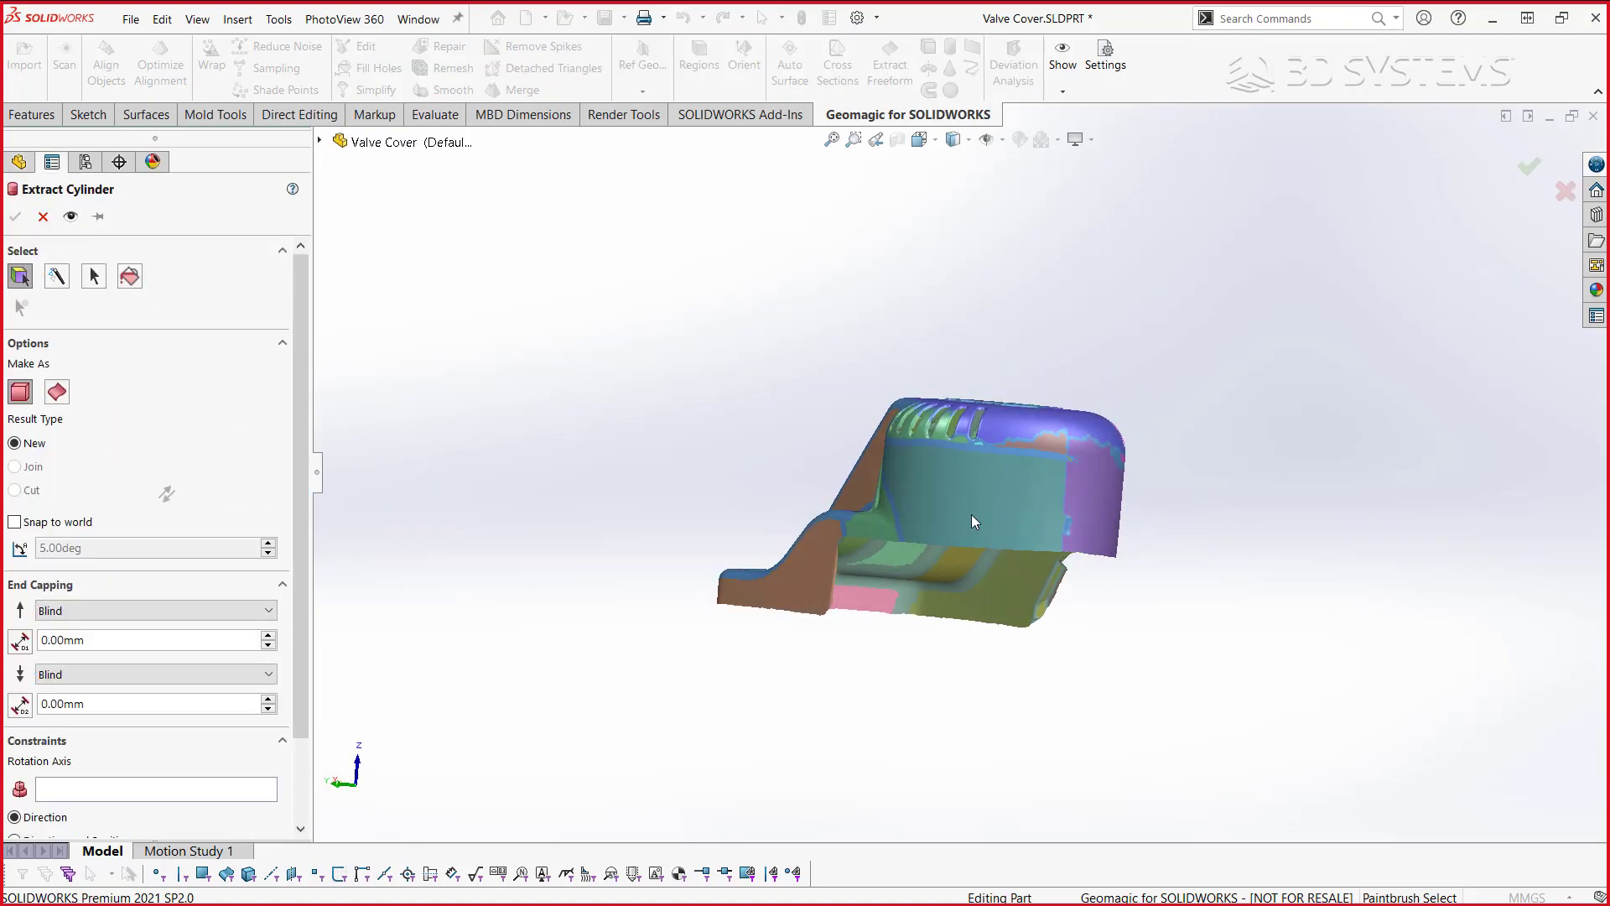
- Fit a cylinder to the rounded lid wall and preview it
left_click(1060, 511)
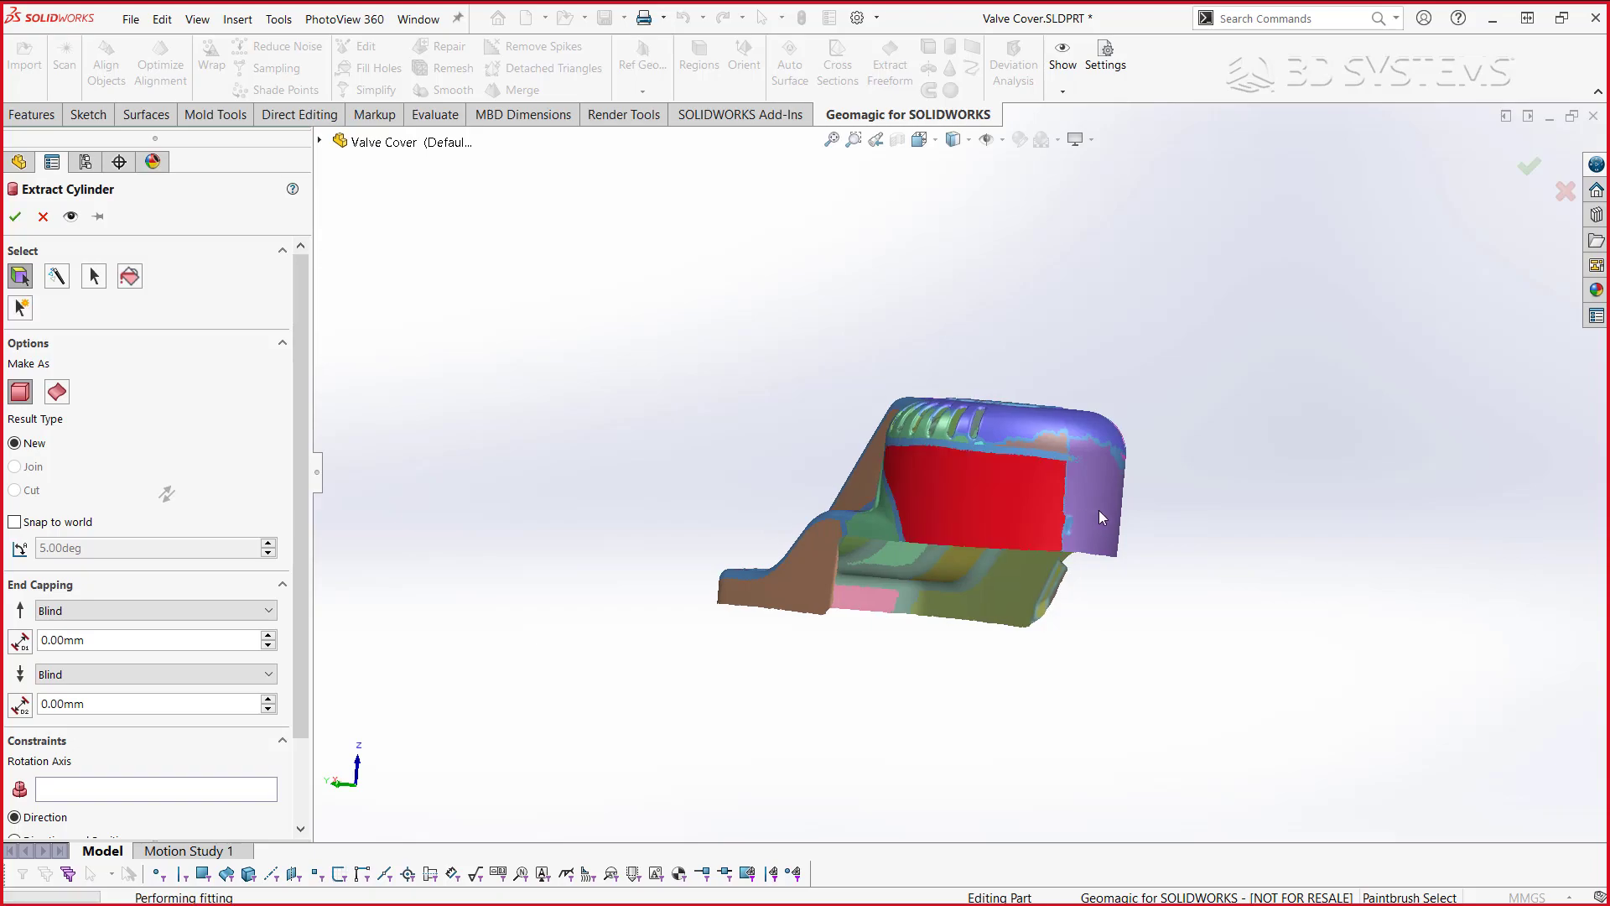
middle_click_drag(1278, 501, 884, 485)
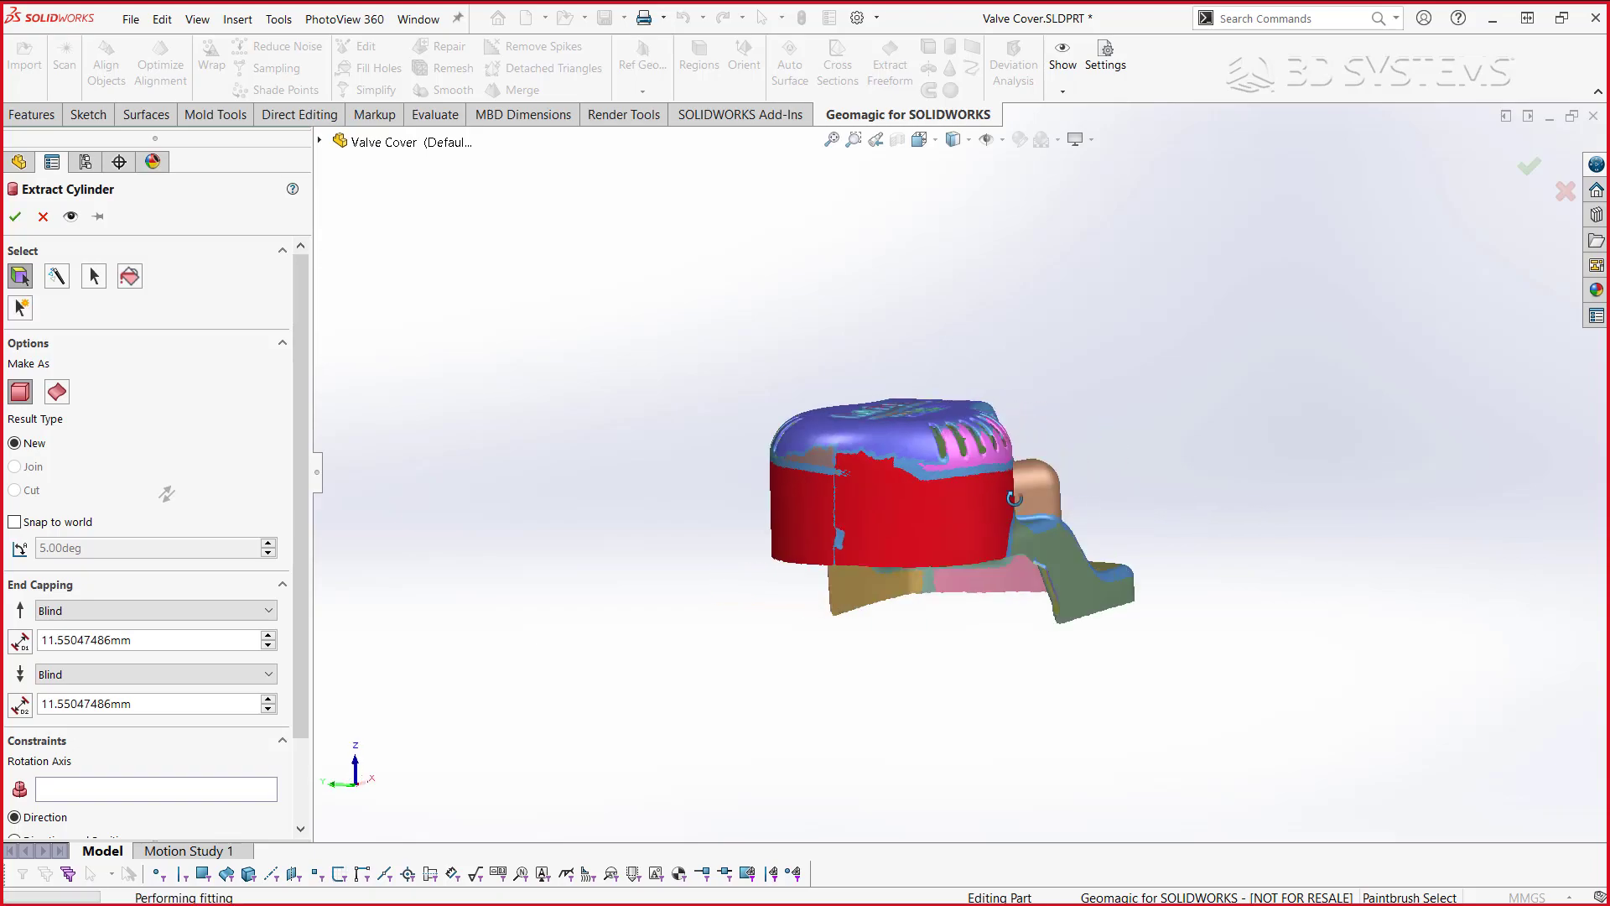
left_click(69, 216)
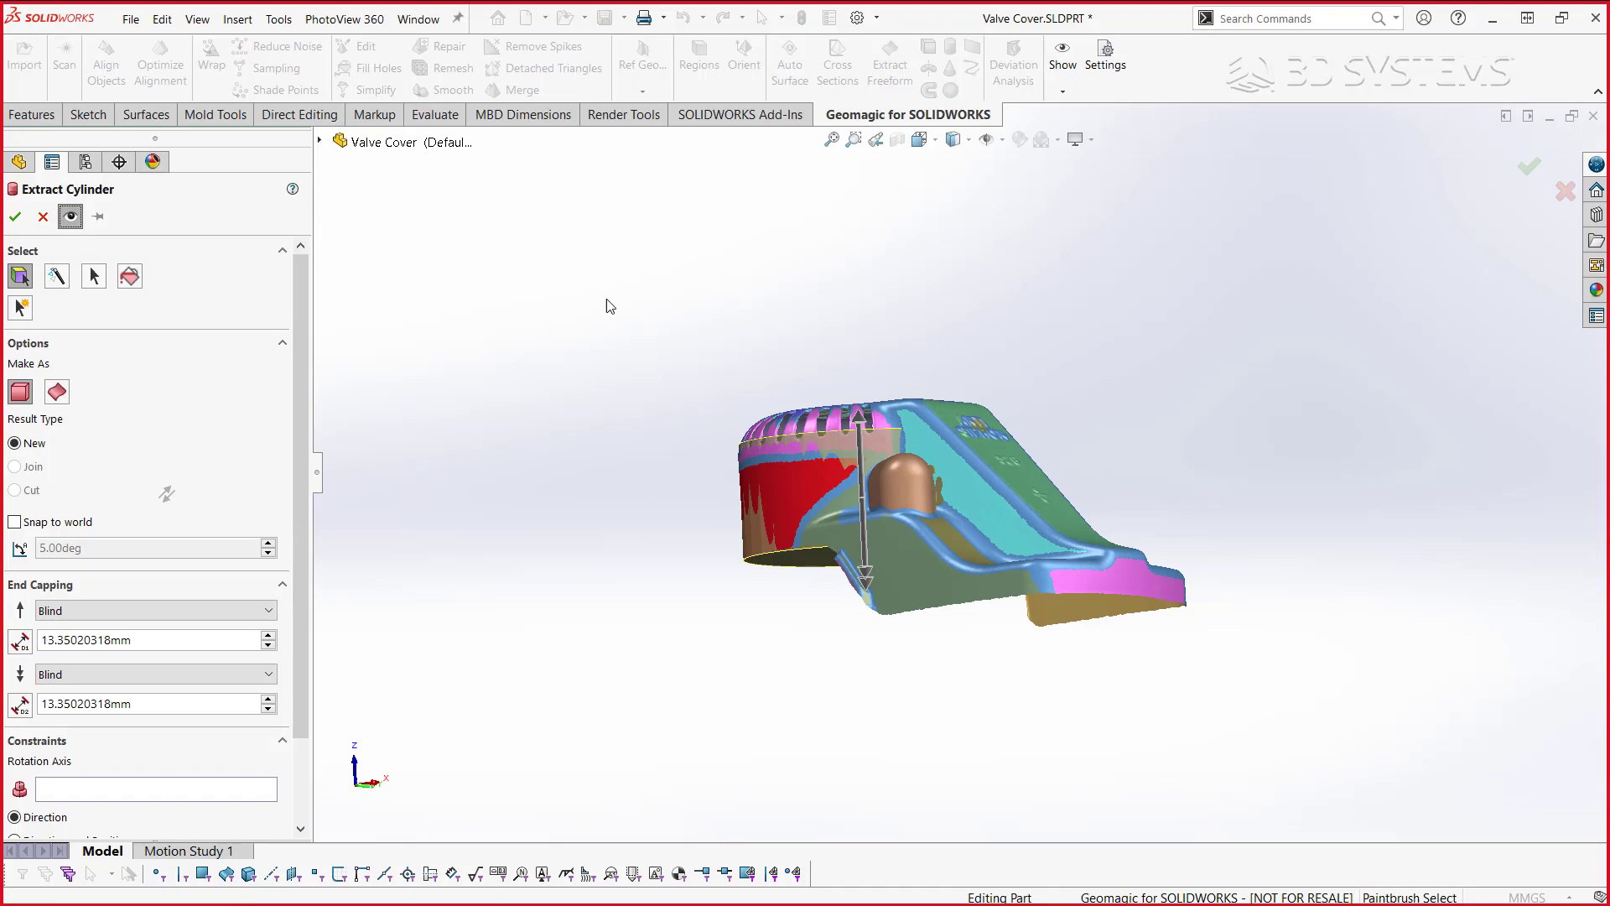
middle_click_drag(604, 302, 798, 349)
scroll(839, 601, "down", 5)
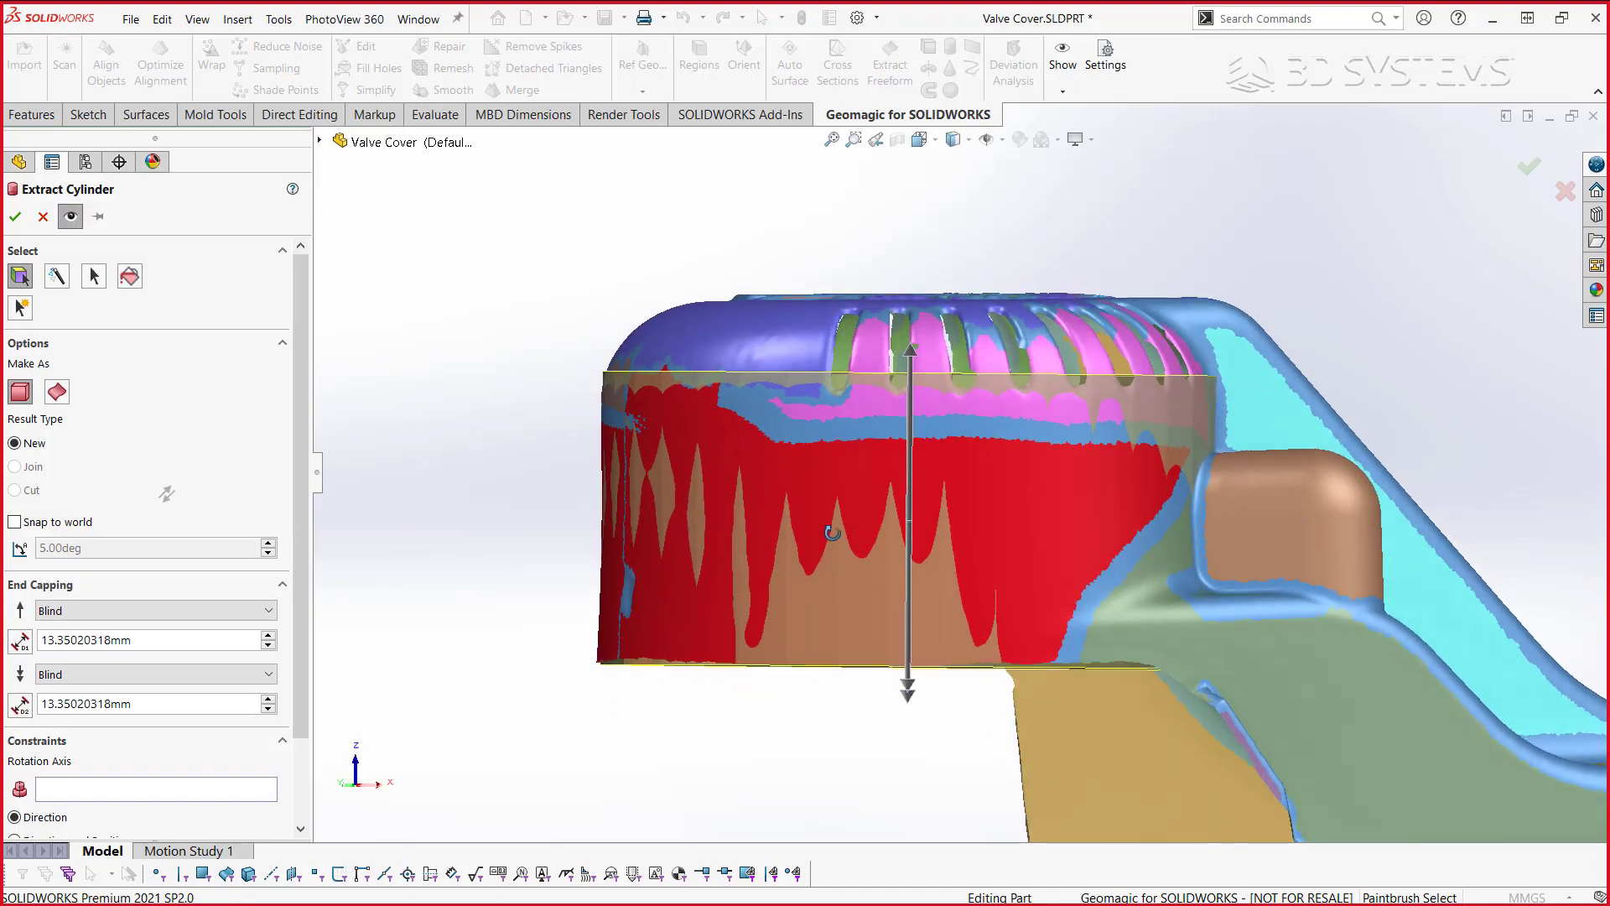
middle_click_drag(838, 601, 899, 369)
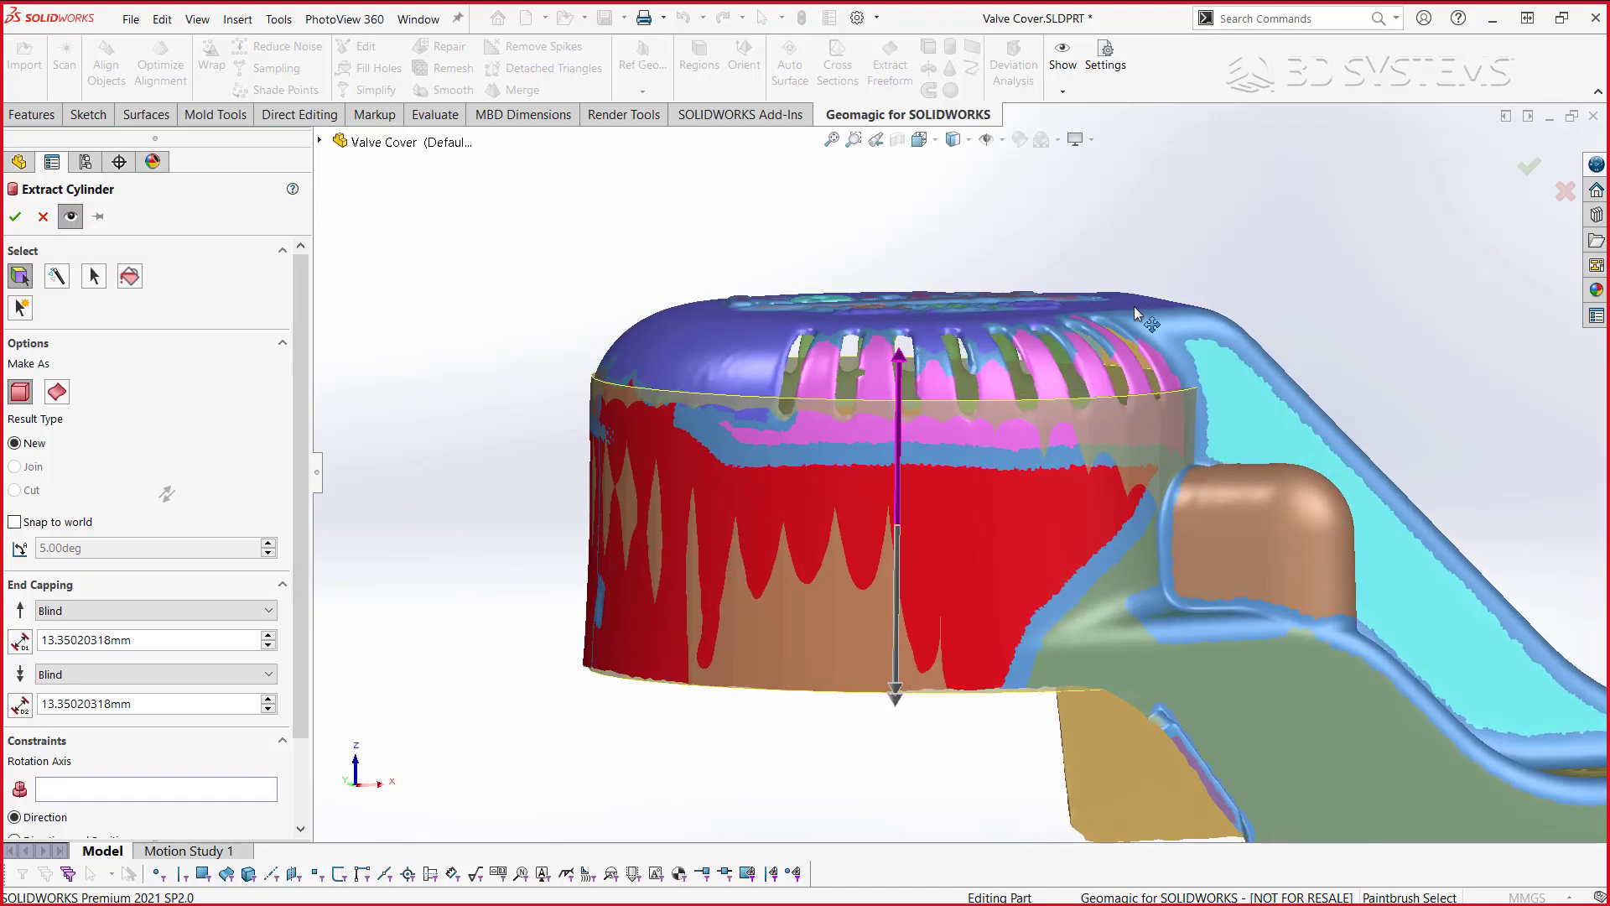
- Extend the cylinder caps to 20.35 mm and 24.35 mm, then close without adding it
left_click_drag(900, 358, 900, 280)
left_click_drag(903, 703, 897, 773)
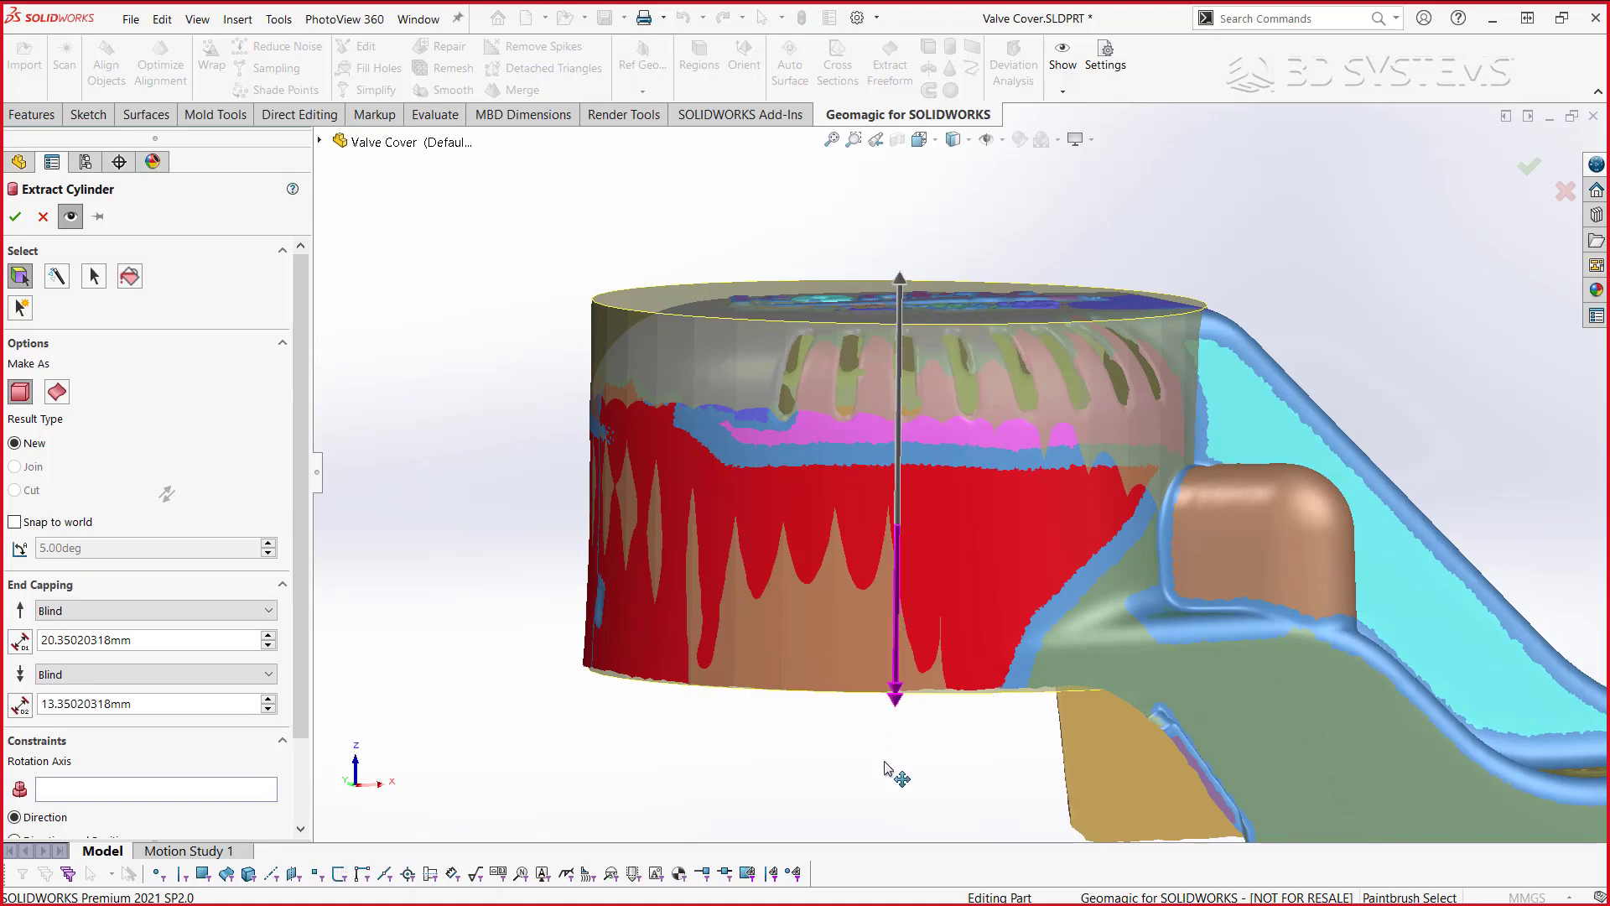
scroll(993, 572, "up", 2)
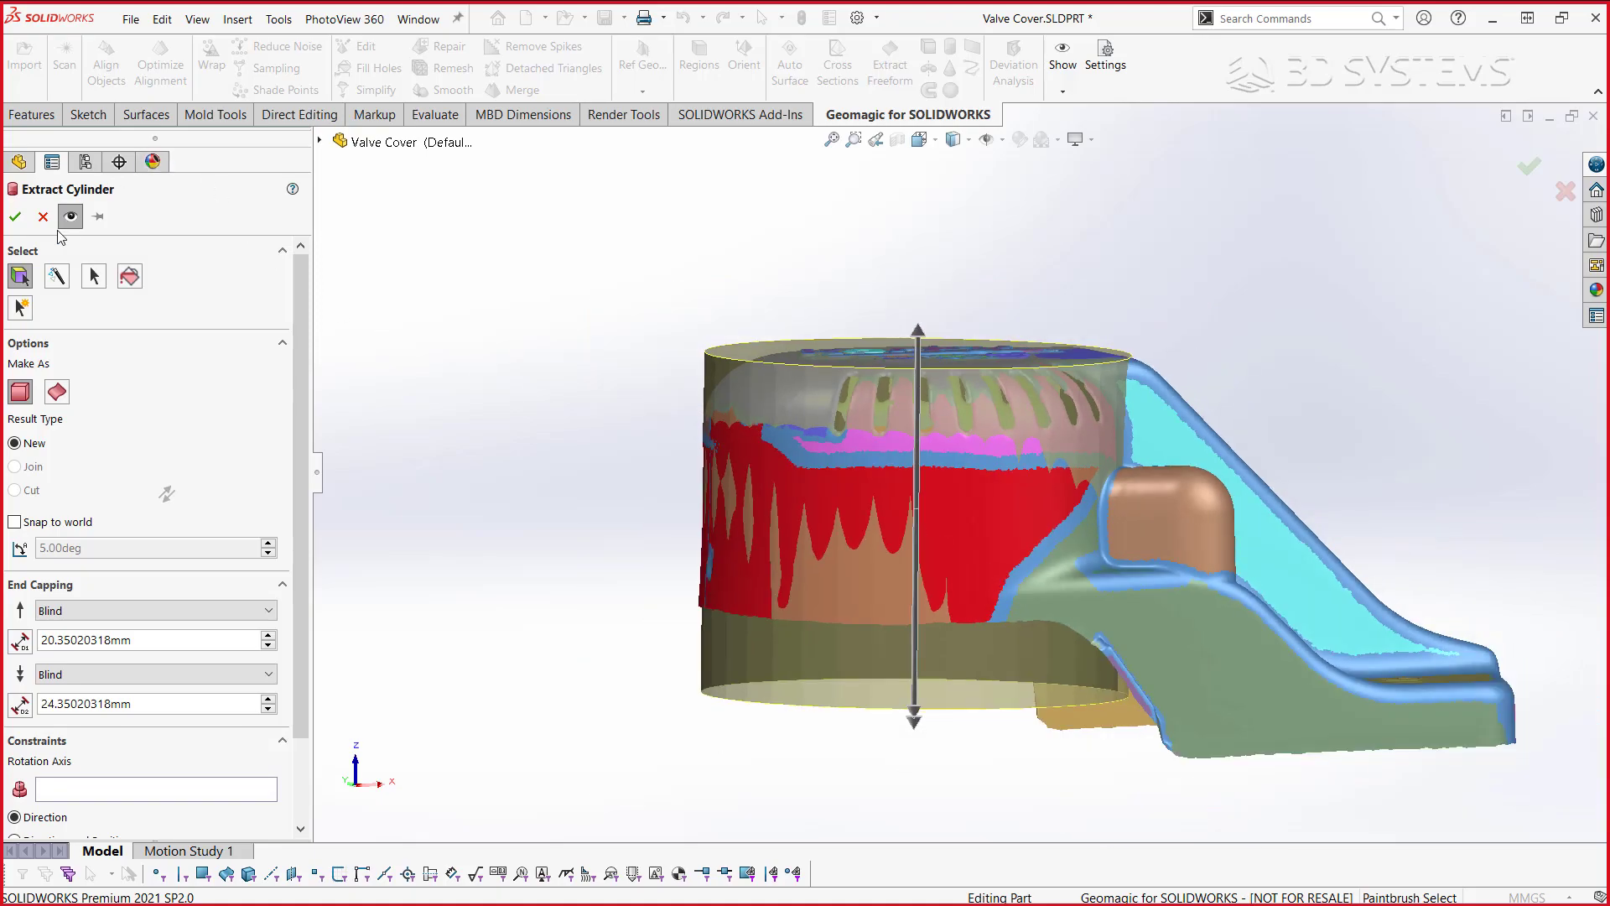
key("Return")
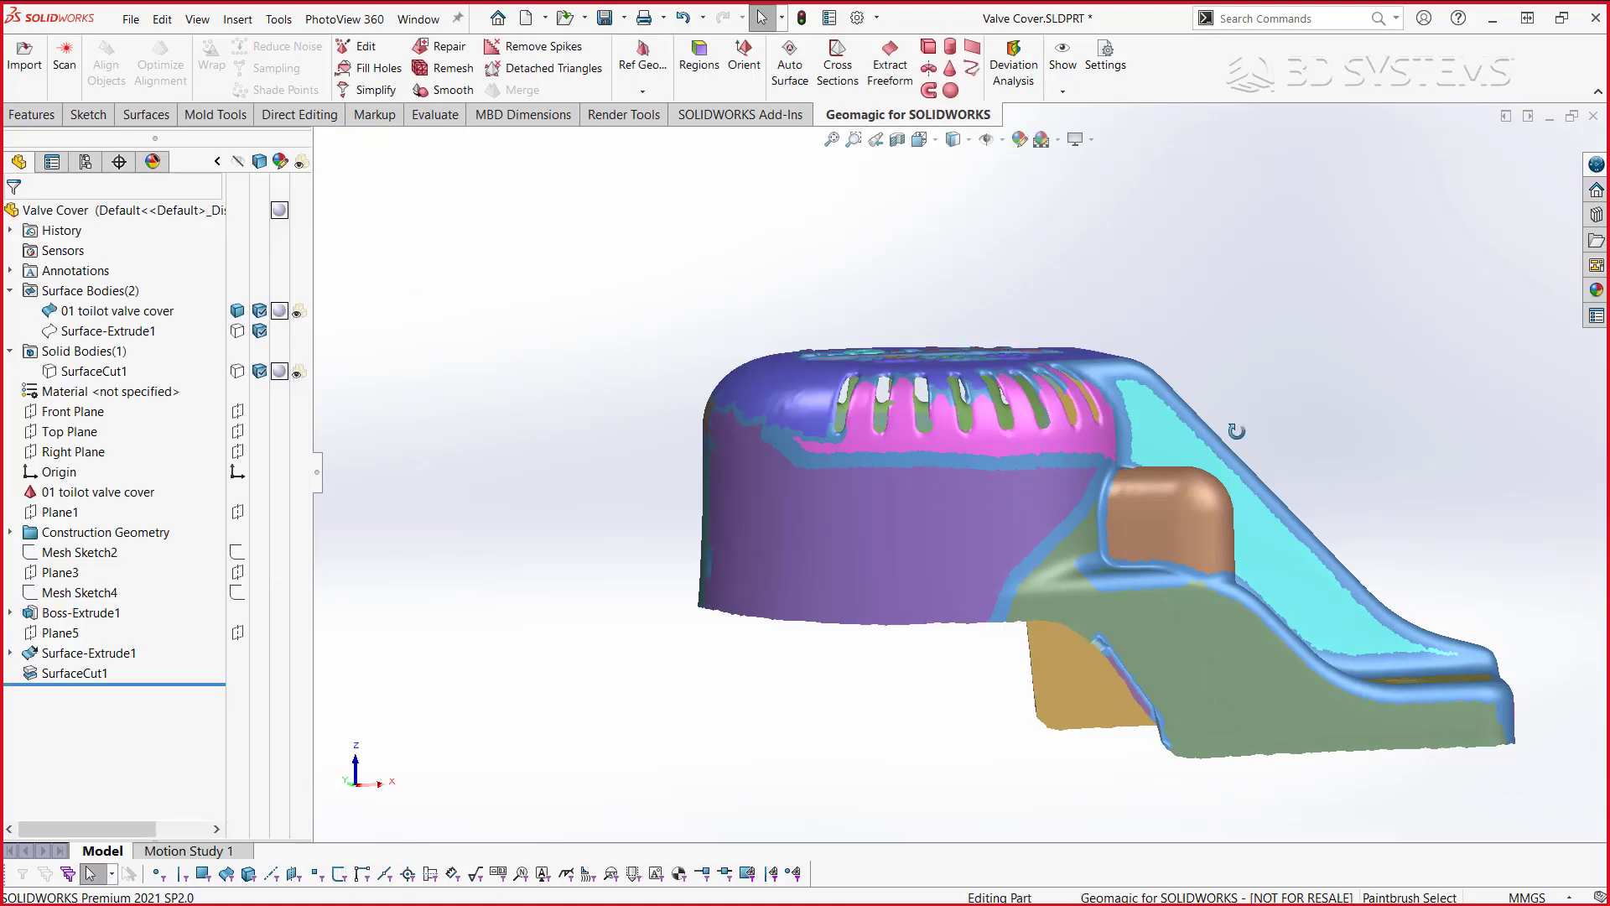
- Extract Plane_1 from the ramp's slanted side face with preview and 0.50 mm deviation analysis
mouse_move(1236, 431)
middle_mouse_down()
mouse_move(1141, 588)
mouse_move(1076, 582)
middle_mouse_up()
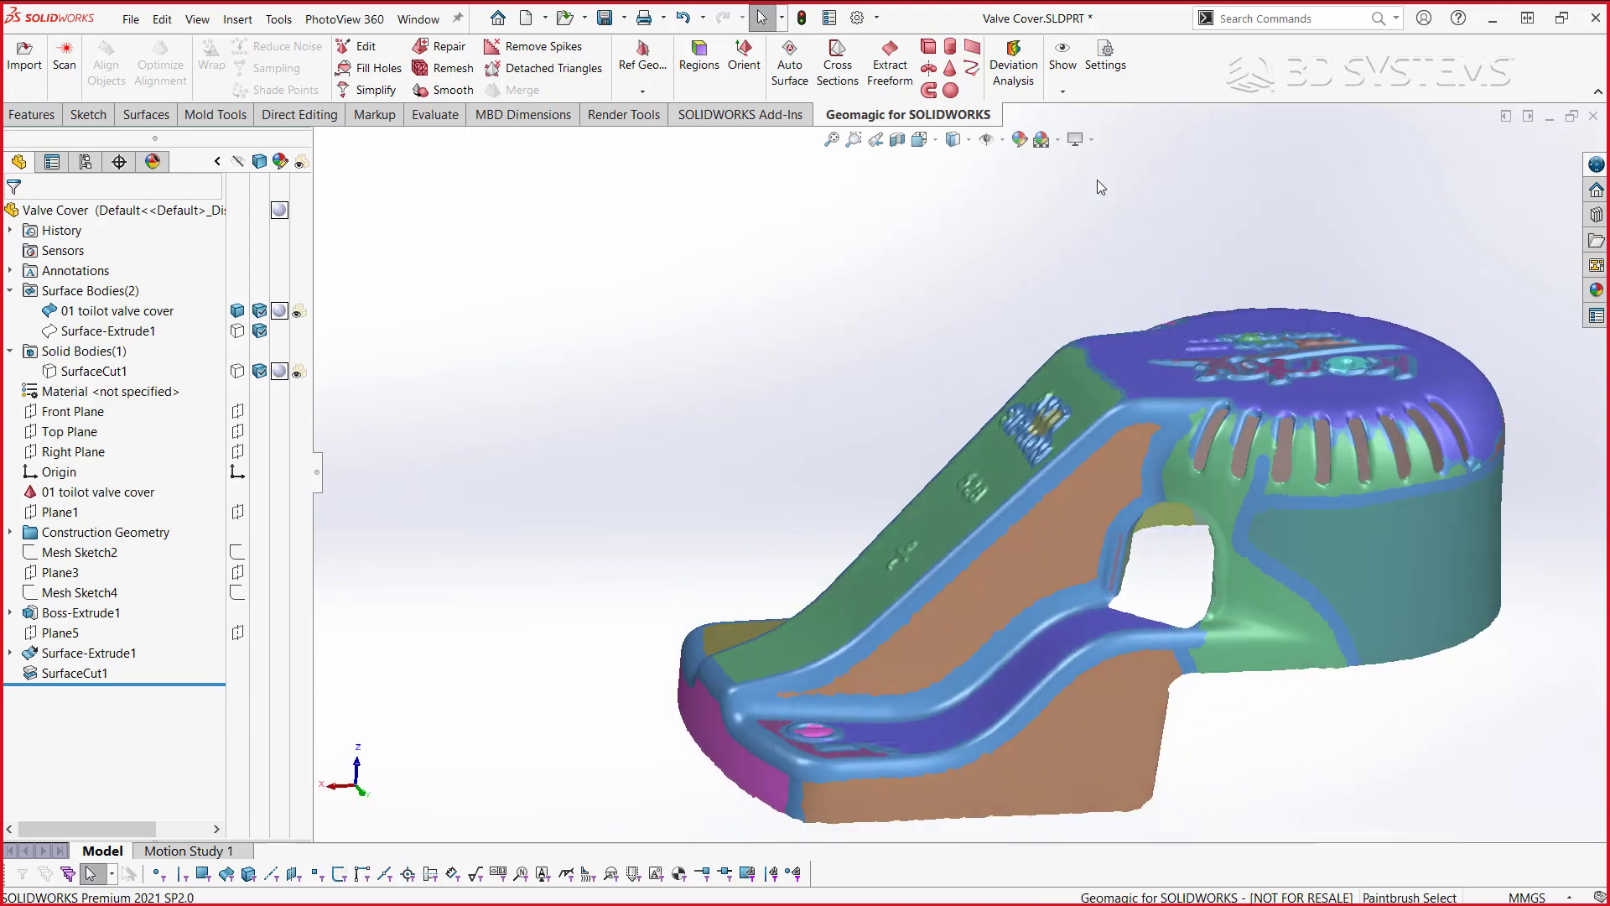
left_click(965, 47)
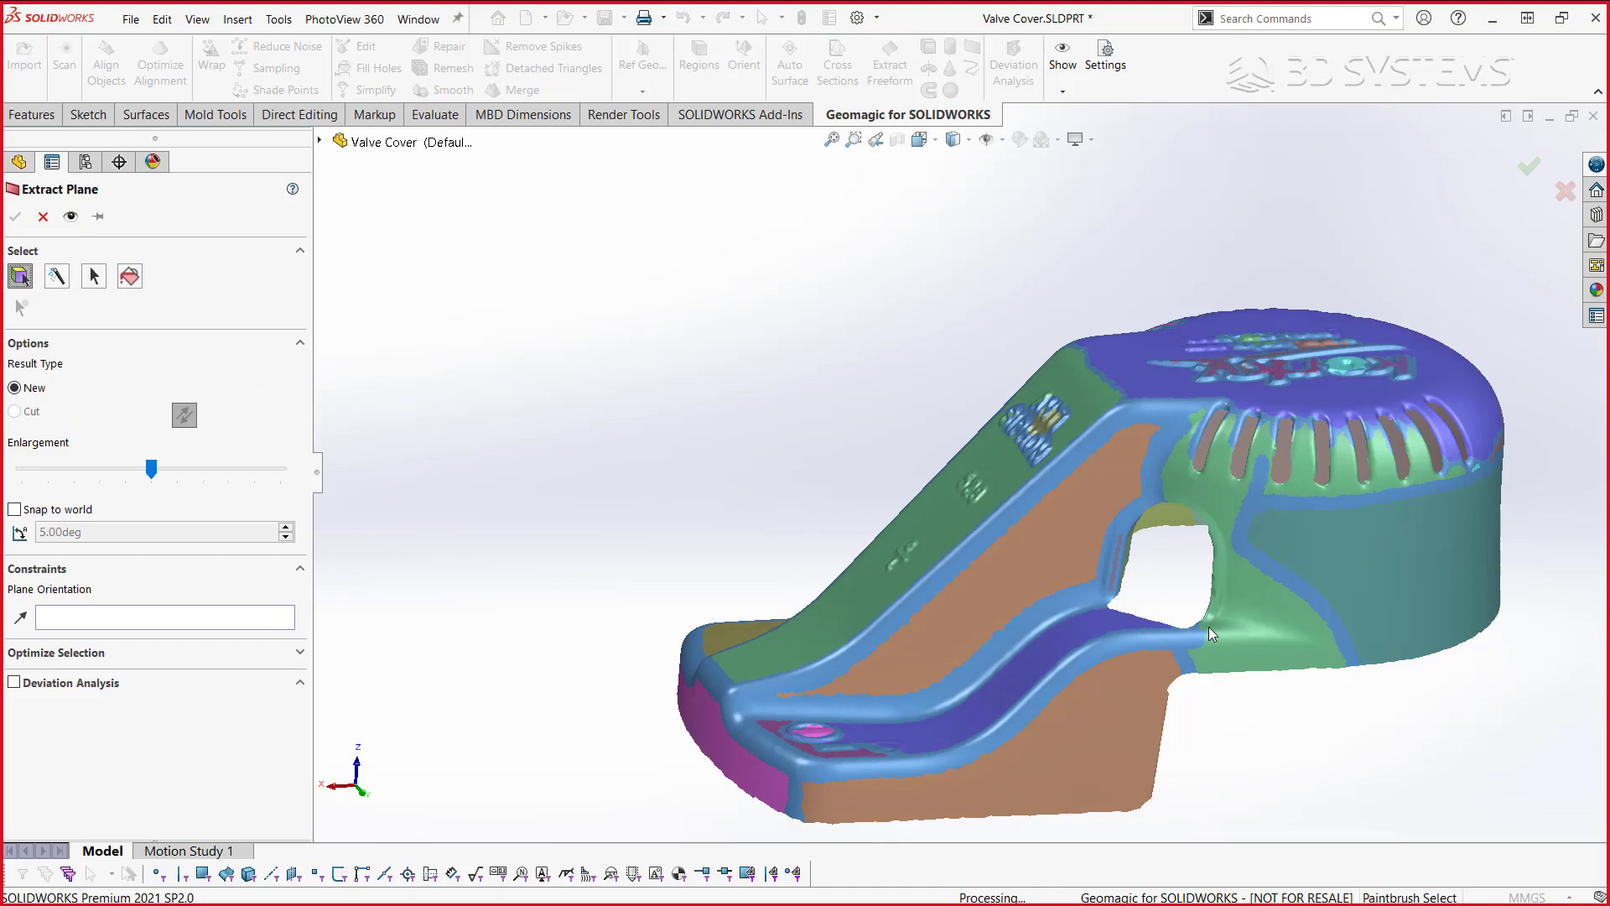
left_click(1085, 552)
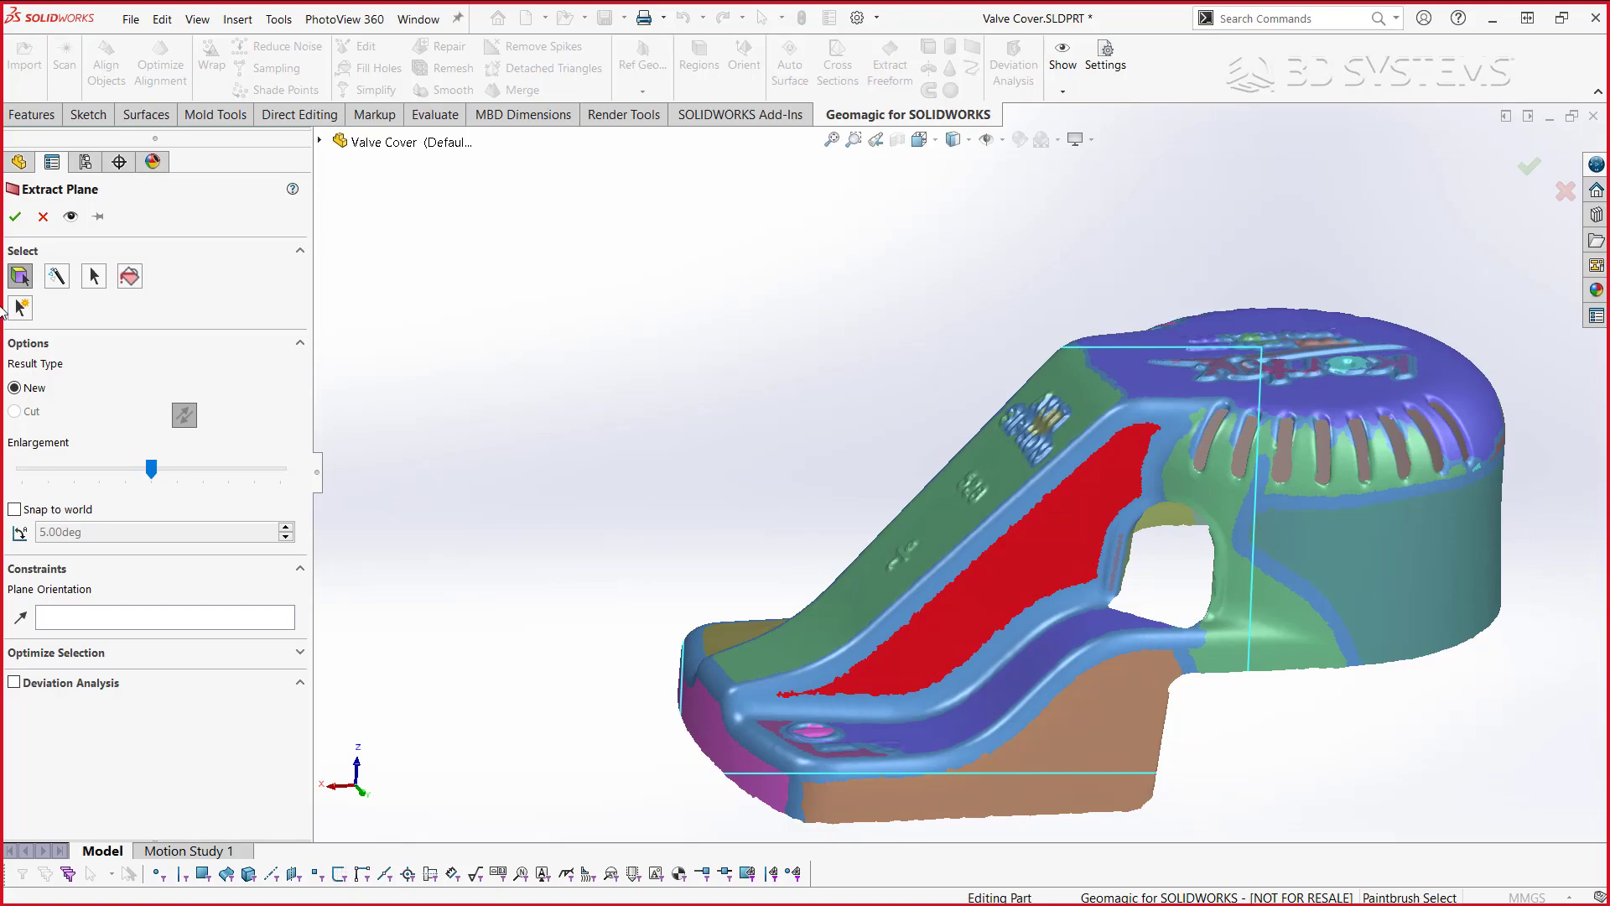
left_click(69, 217)
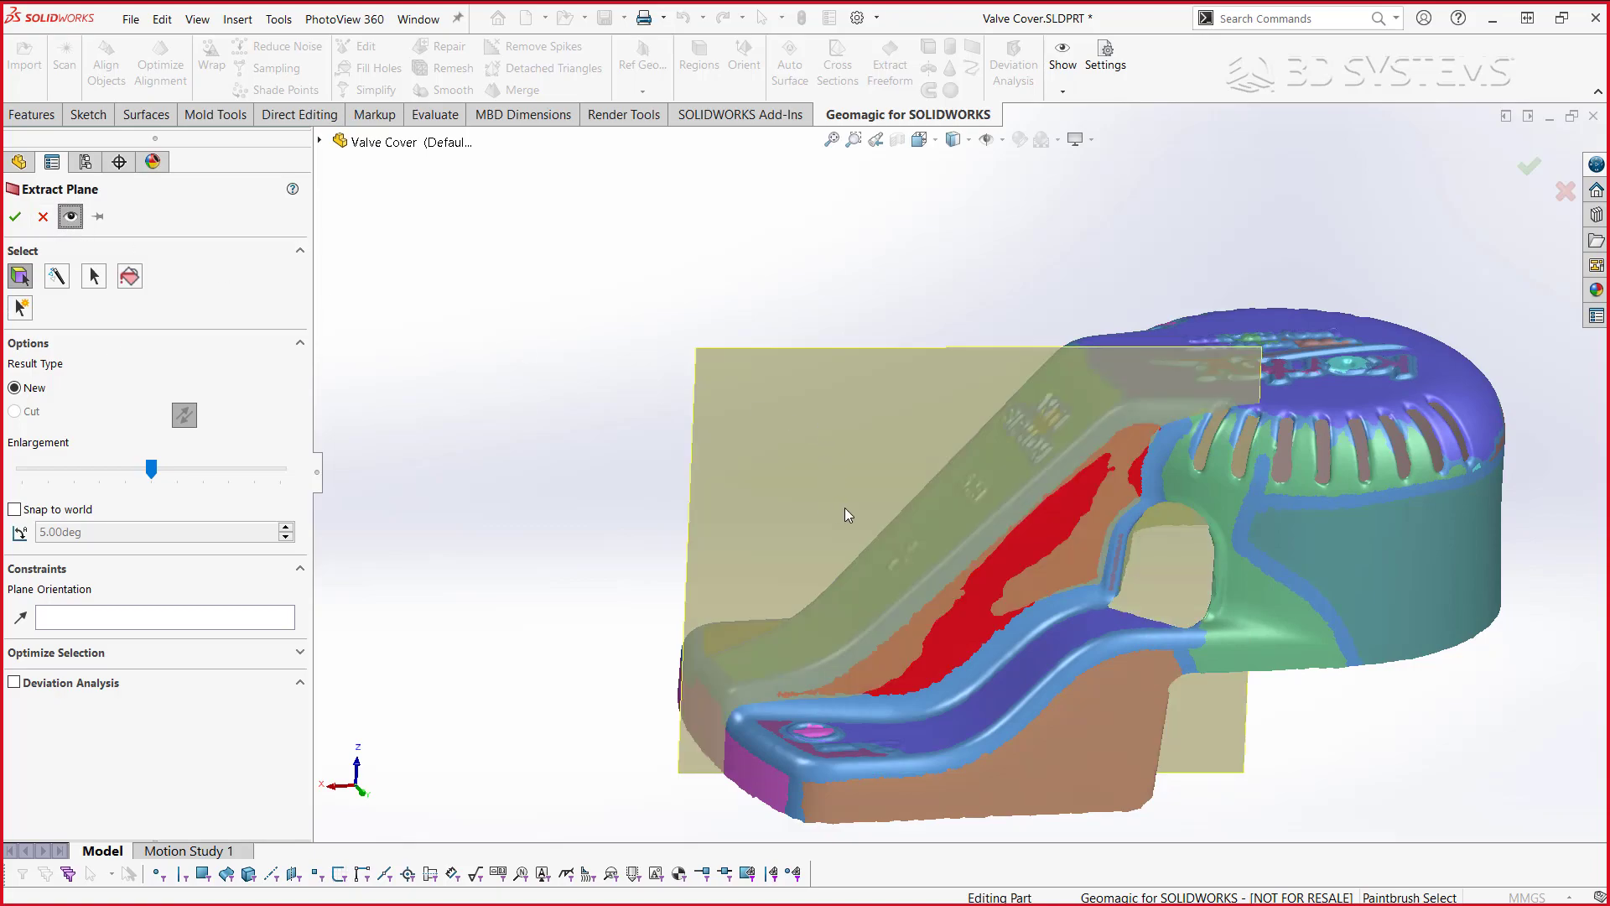
mouse_move(844, 506)
middle_mouse_down()
mouse_move(819, 500)
mouse_move(1079, 572)
middle_mouse_up()
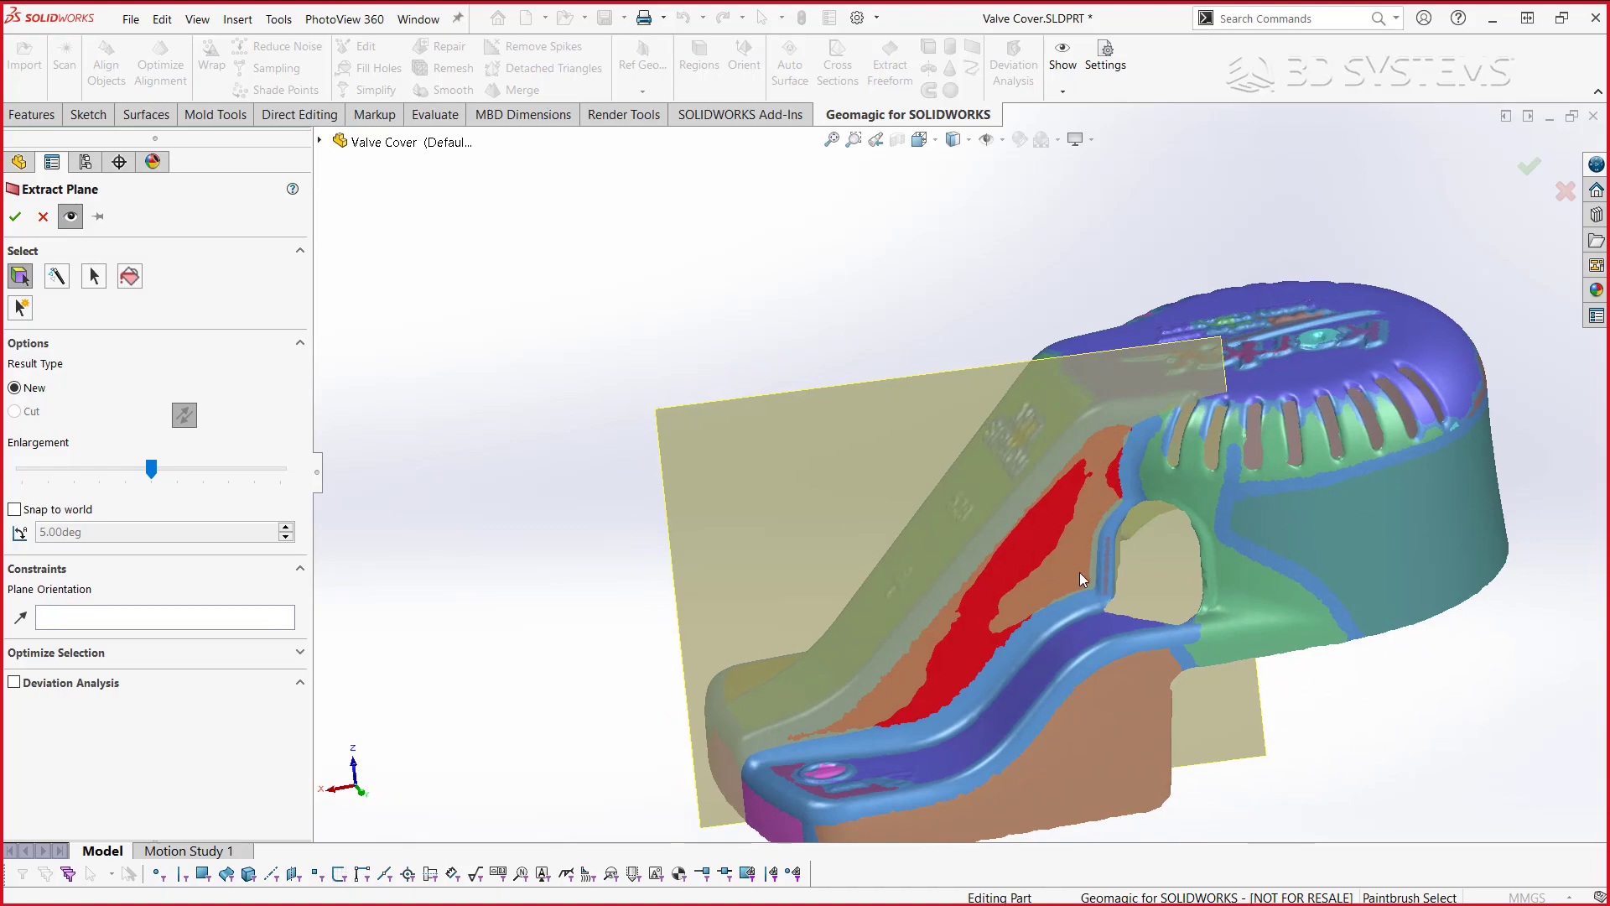
left_click(15, 684)
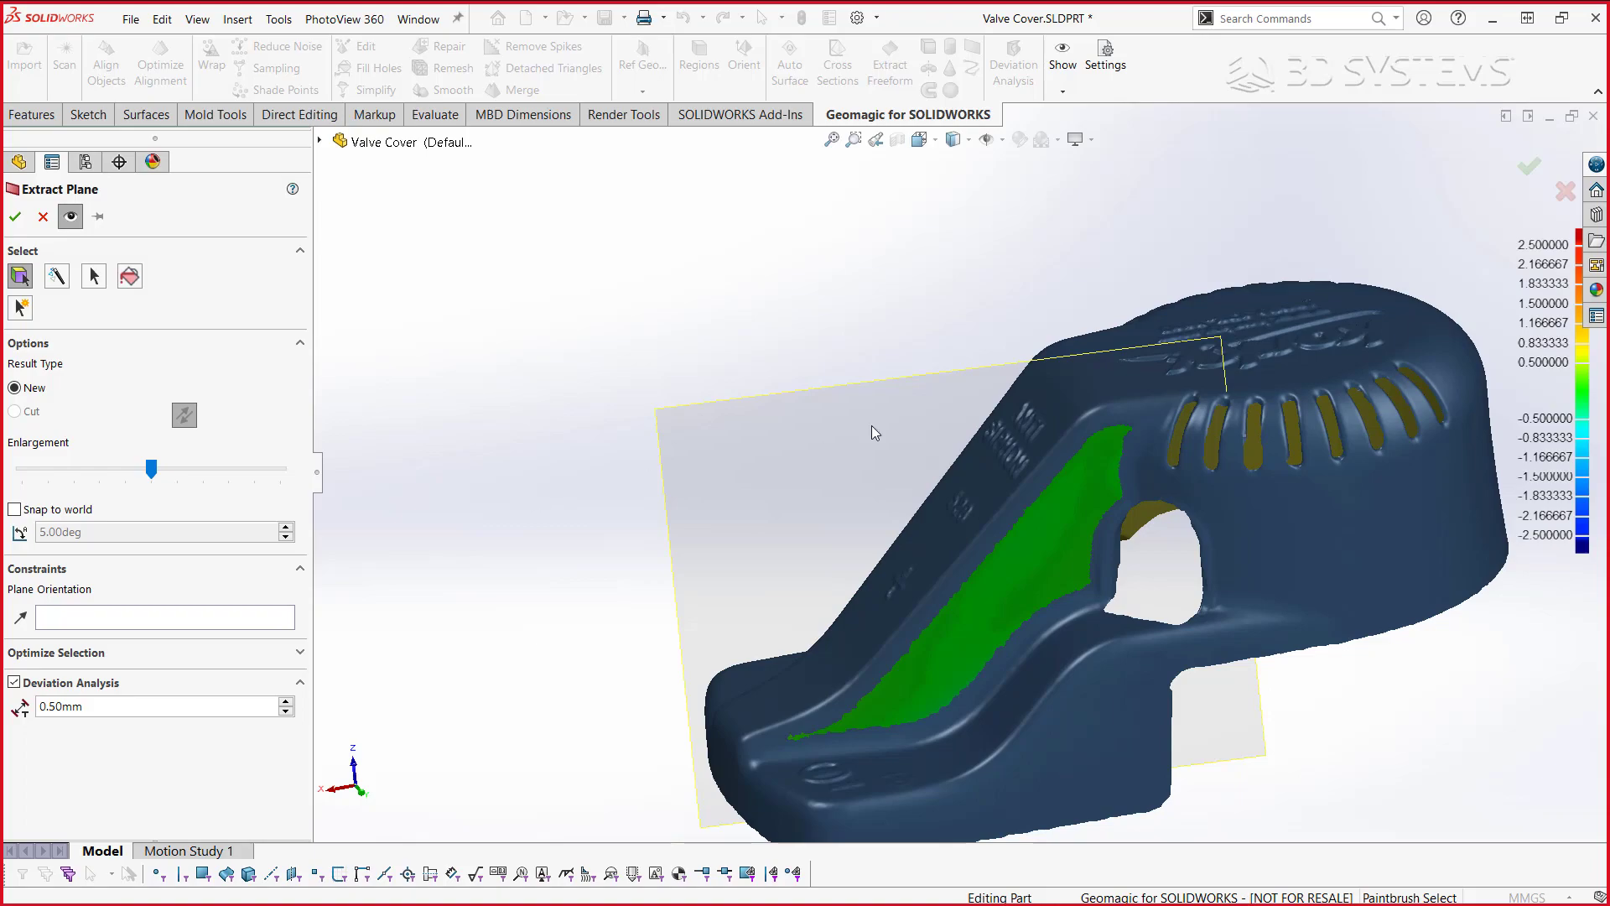
middle_click_drag(873, 425, 949, 366)
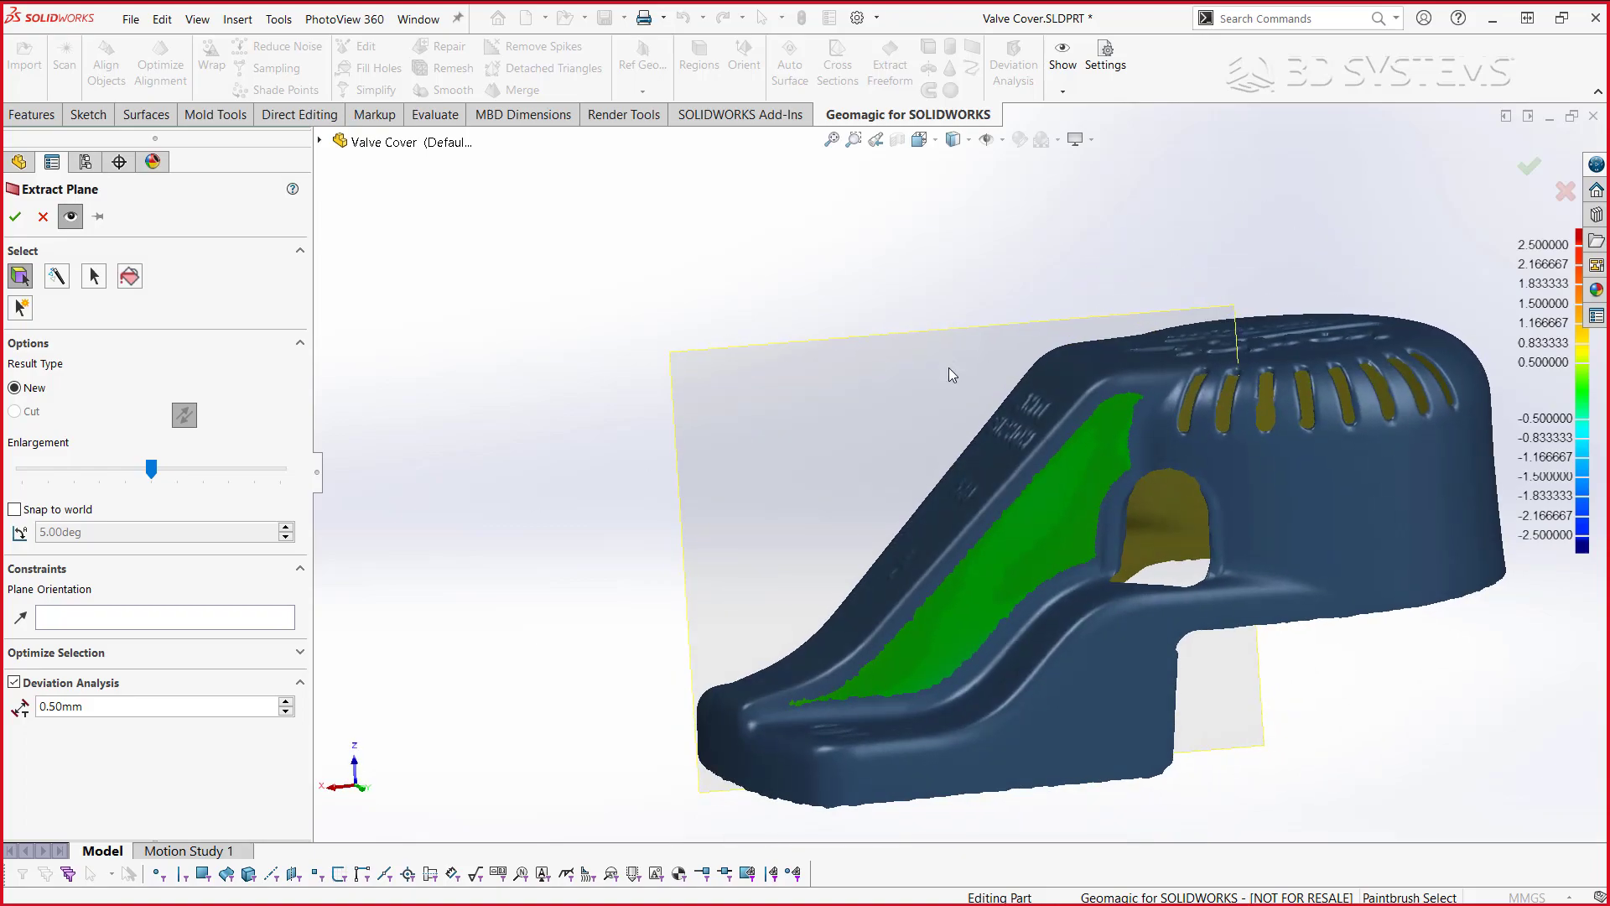
middle_click_drag(625, 374, 647, 391)
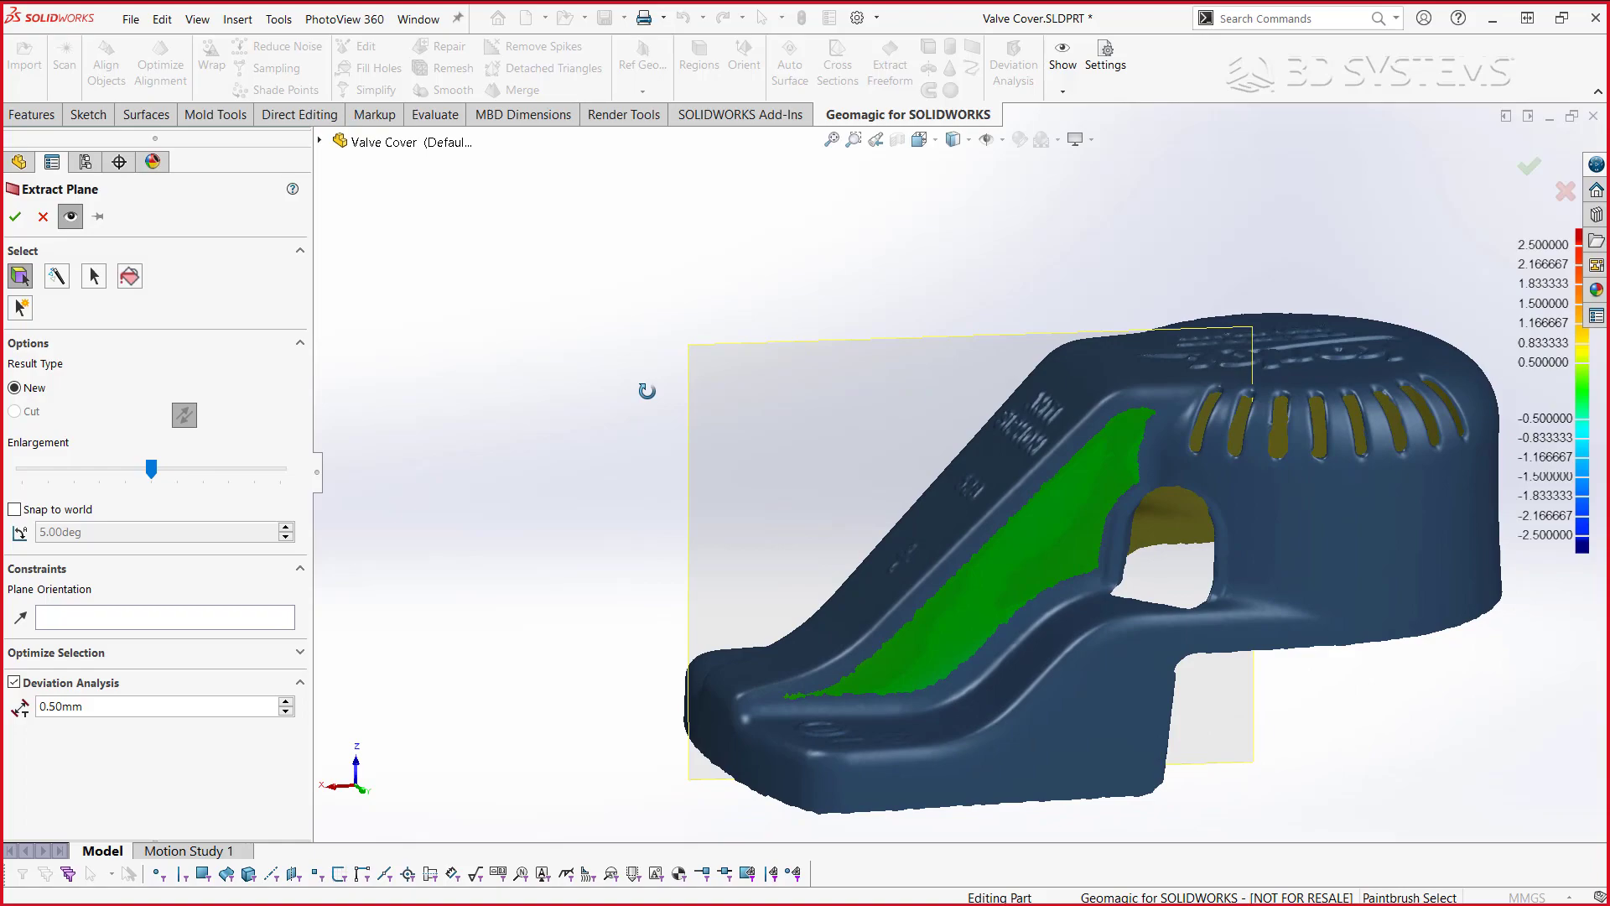
left_click(17, 220)
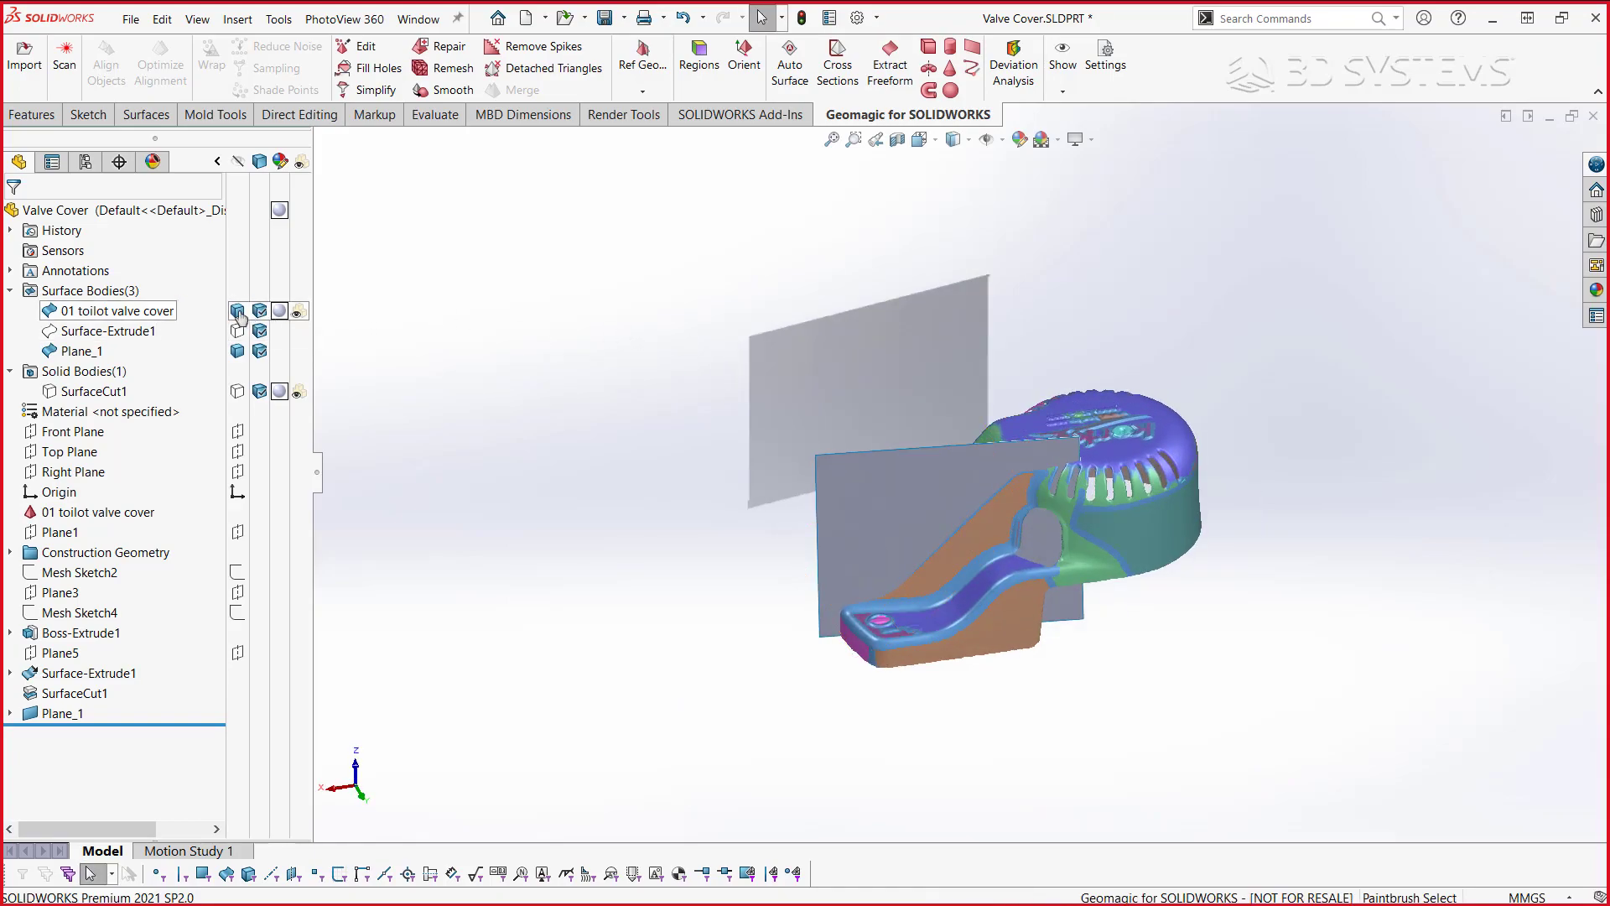
scroll(1139, 520, "down", 1)
scroll(963, 535, "down", 3)
scroll(928, 477, "down", 2)
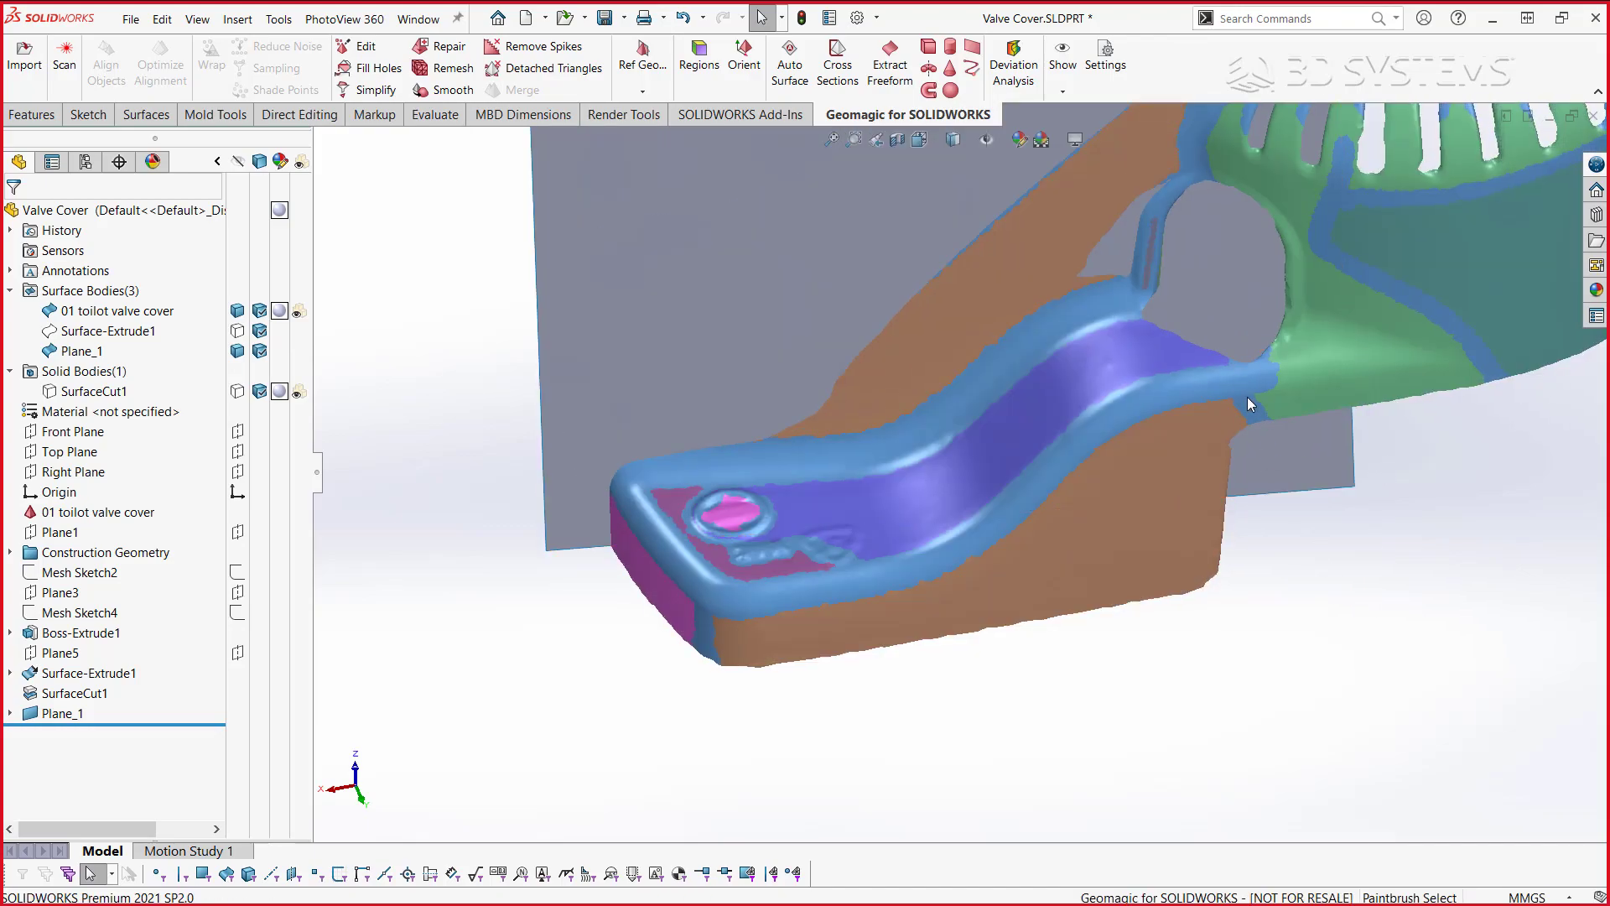
left_click(890, 65)
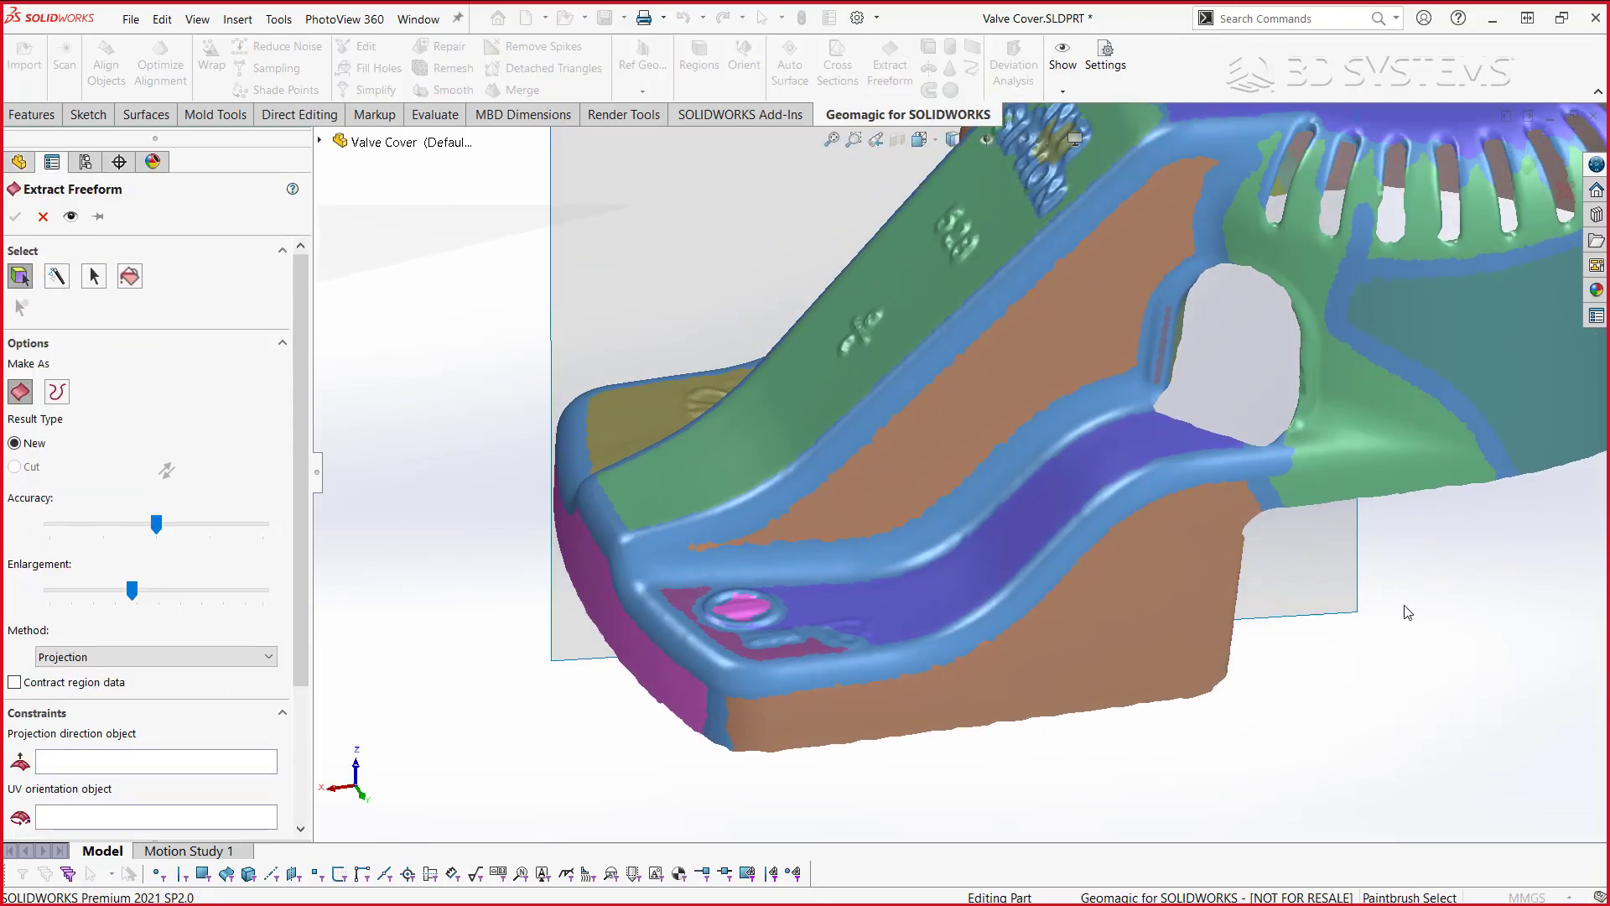
left_click(1127, 446)
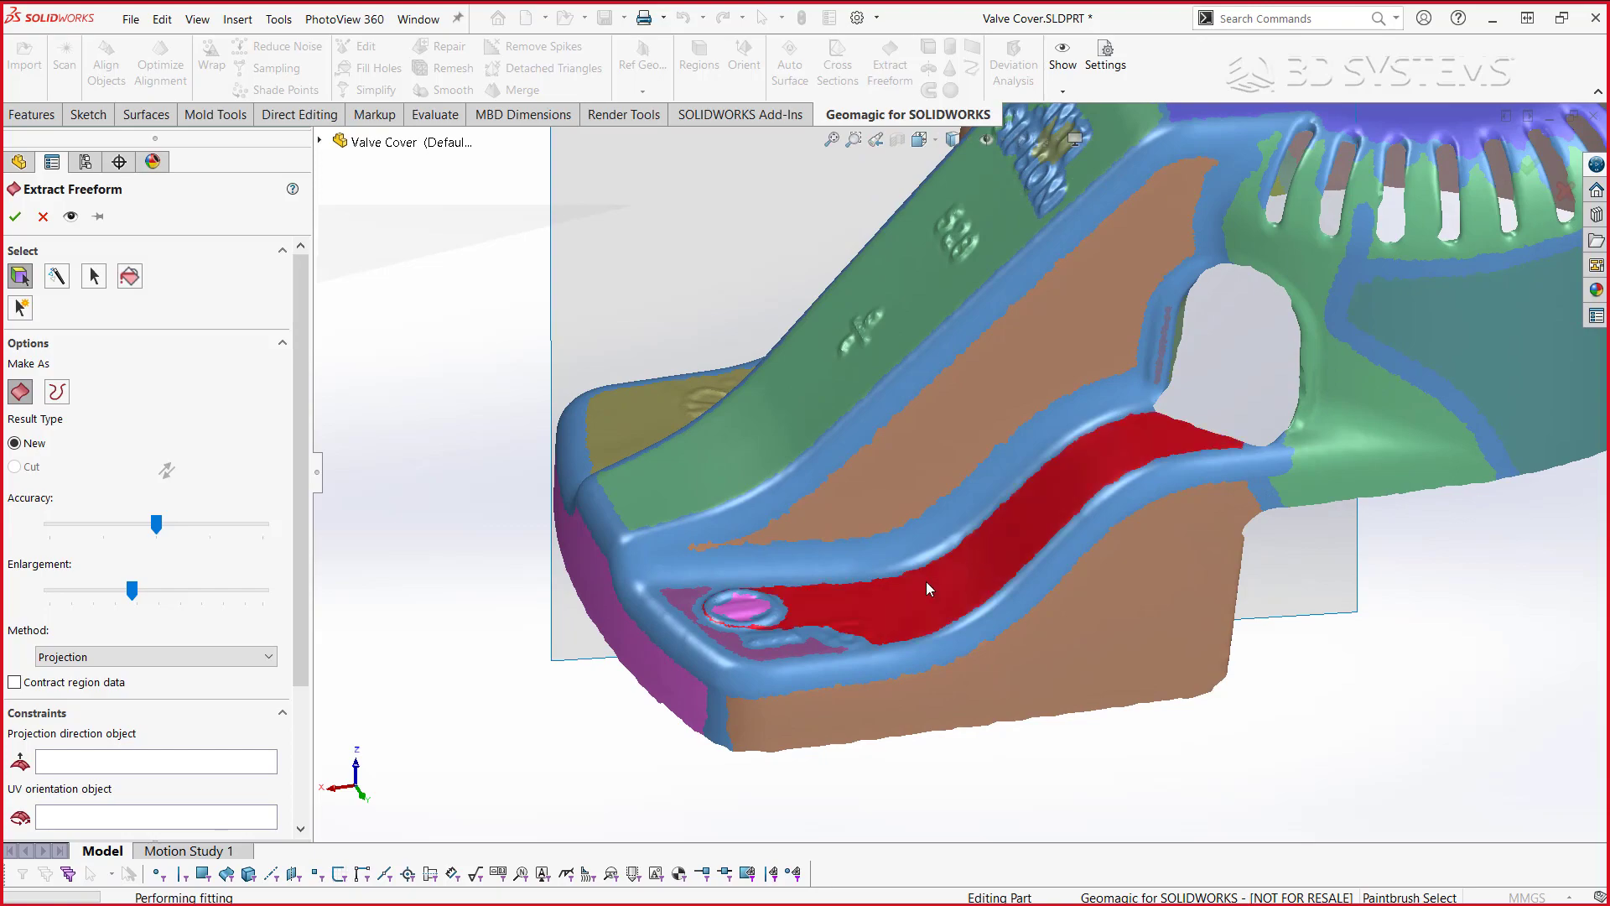
left_click(755, 655)
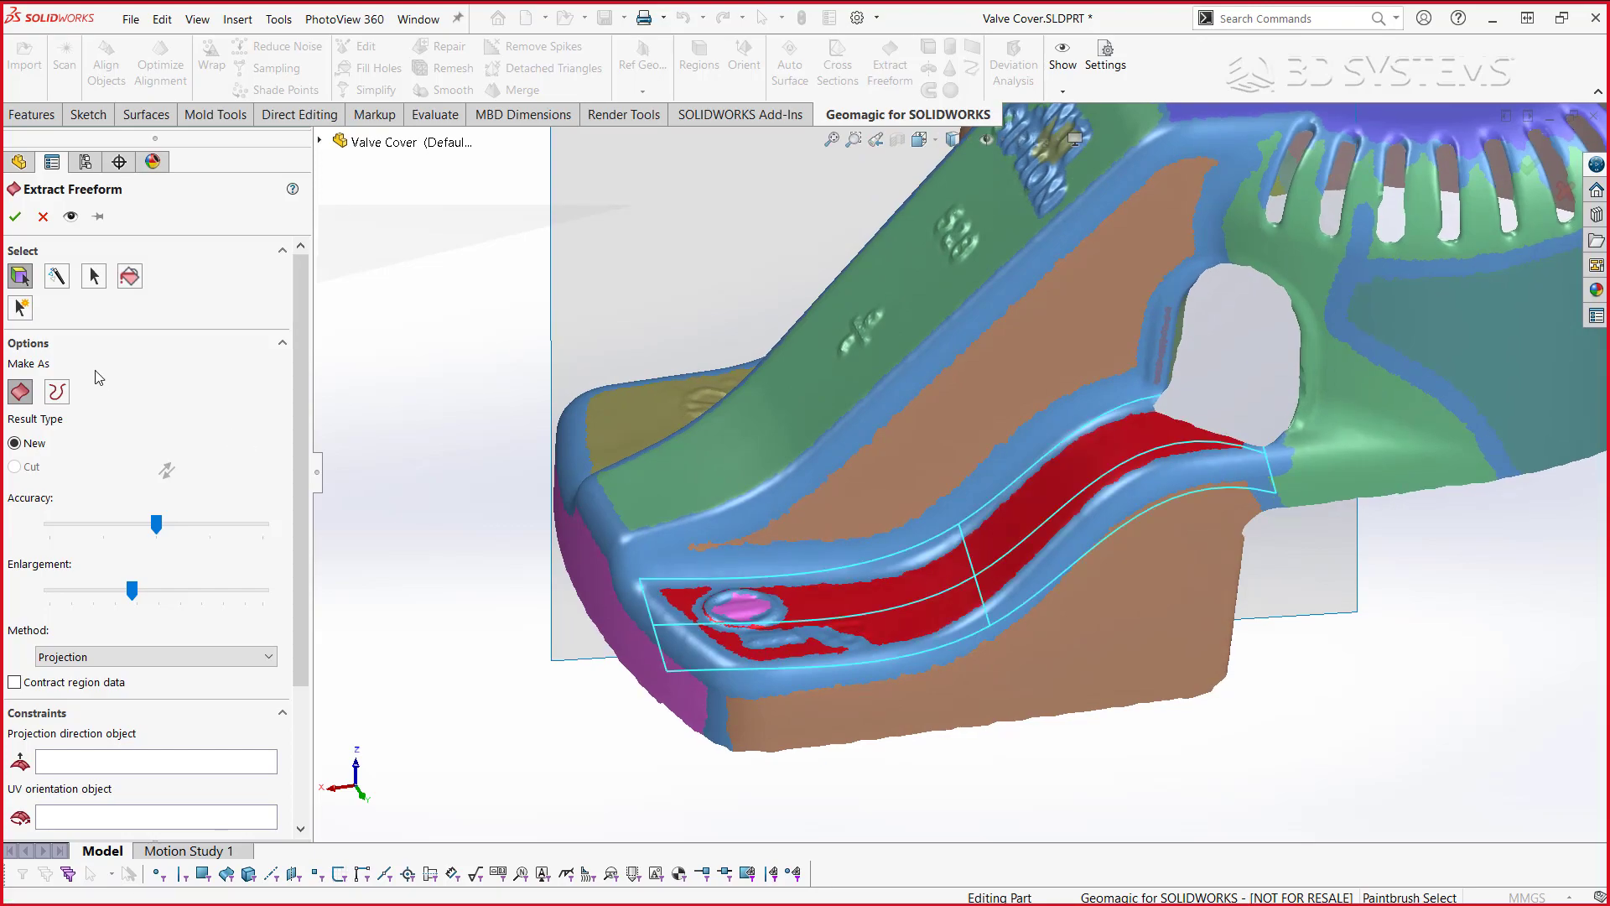
left_click(71, 216)
mouse_move(1272, 485)
middle_mouse_down()
mouse_move(1381, 639)
mouse_move(1244, 575)
middle_mouse_up()
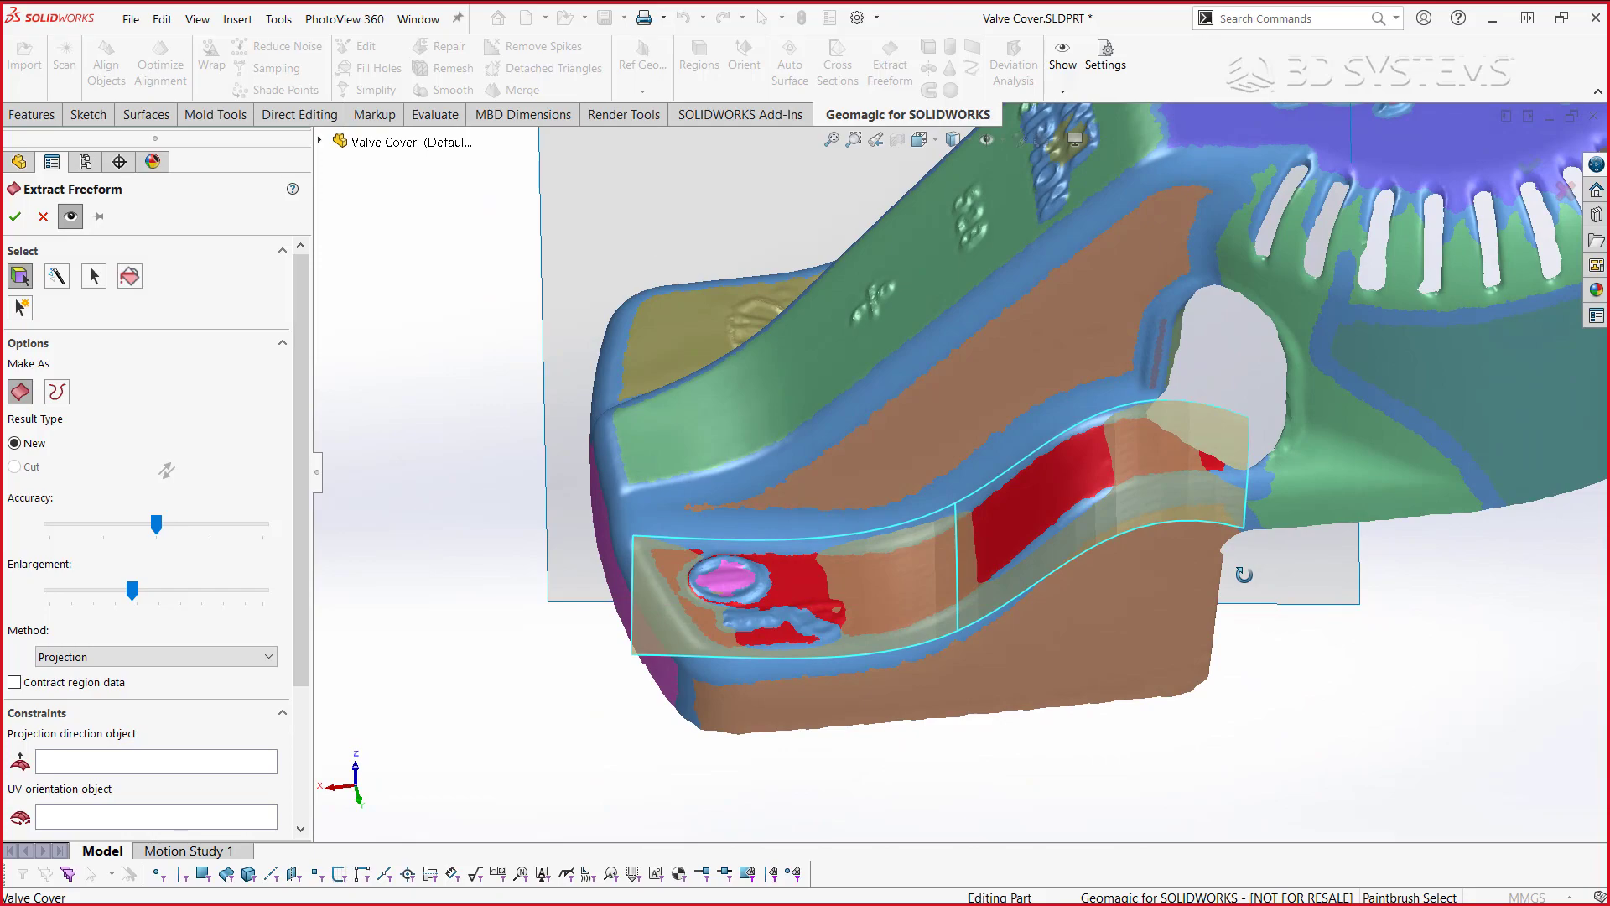
left_click(43, 217)
mouse_move(654, 416)
middle_mouse_down()
mouse_move(1071, 545)
mouse_move(1000, 106)
middle_mouse_up()
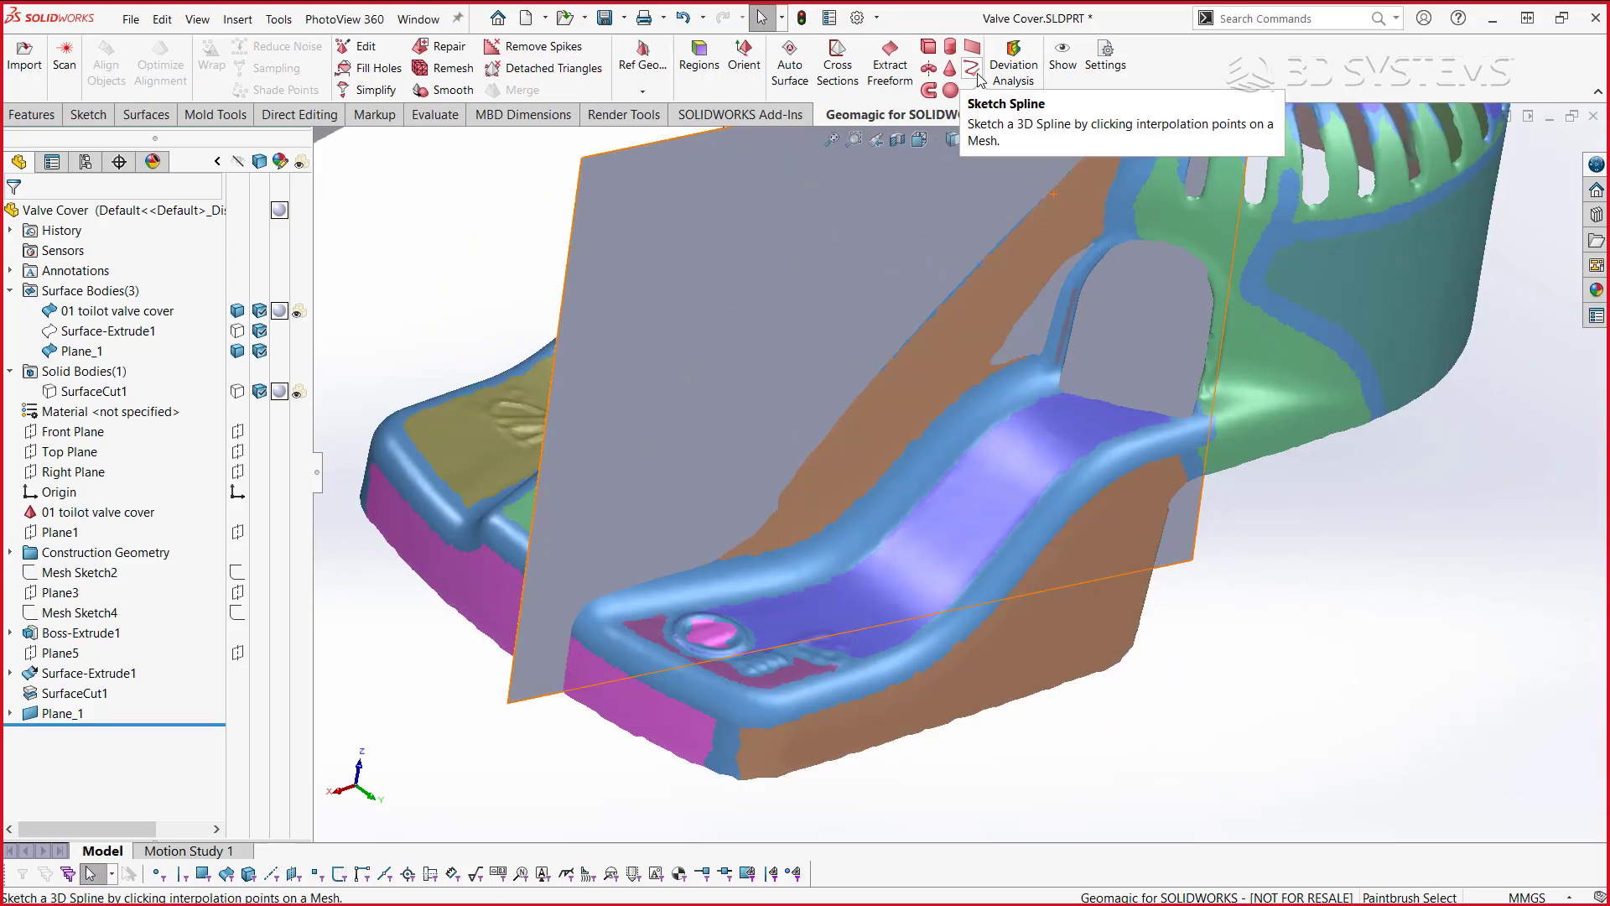
- Draw a fifteen-point 3D spline down the centre of the ramp channel to the pink boss
left_click(973, 70)
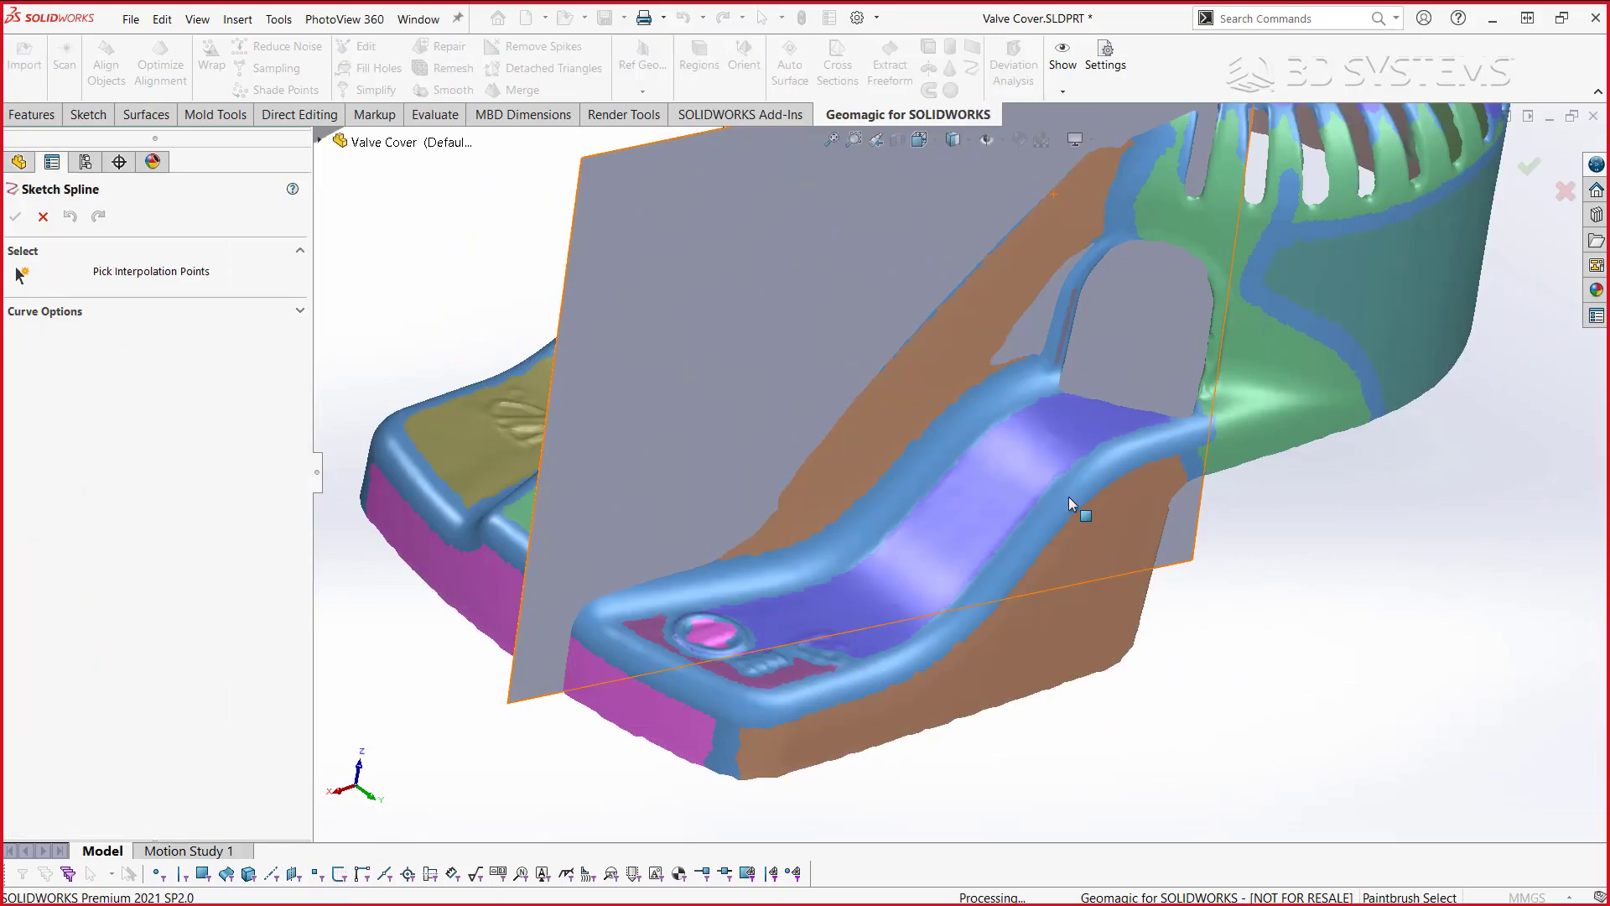
scroll(1068, 497, "down", 2)
scroll(1094, 463, "down", 3)
left_click(1141, 409)
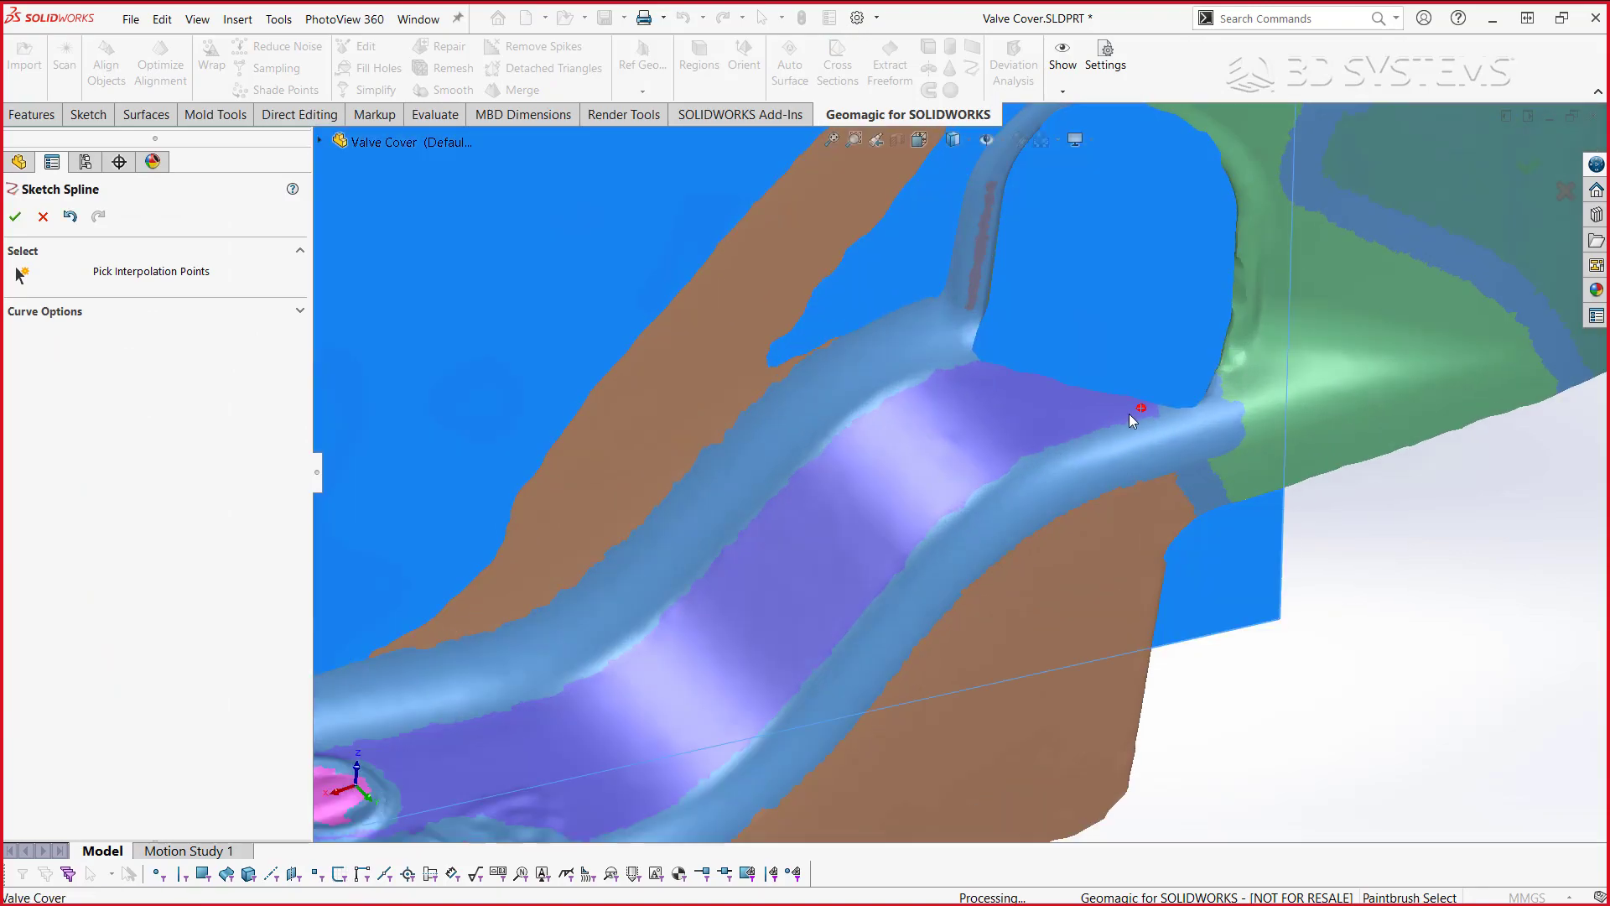
left_click(1017, 450)
left_click(976, 478)
left_click(938, 514)
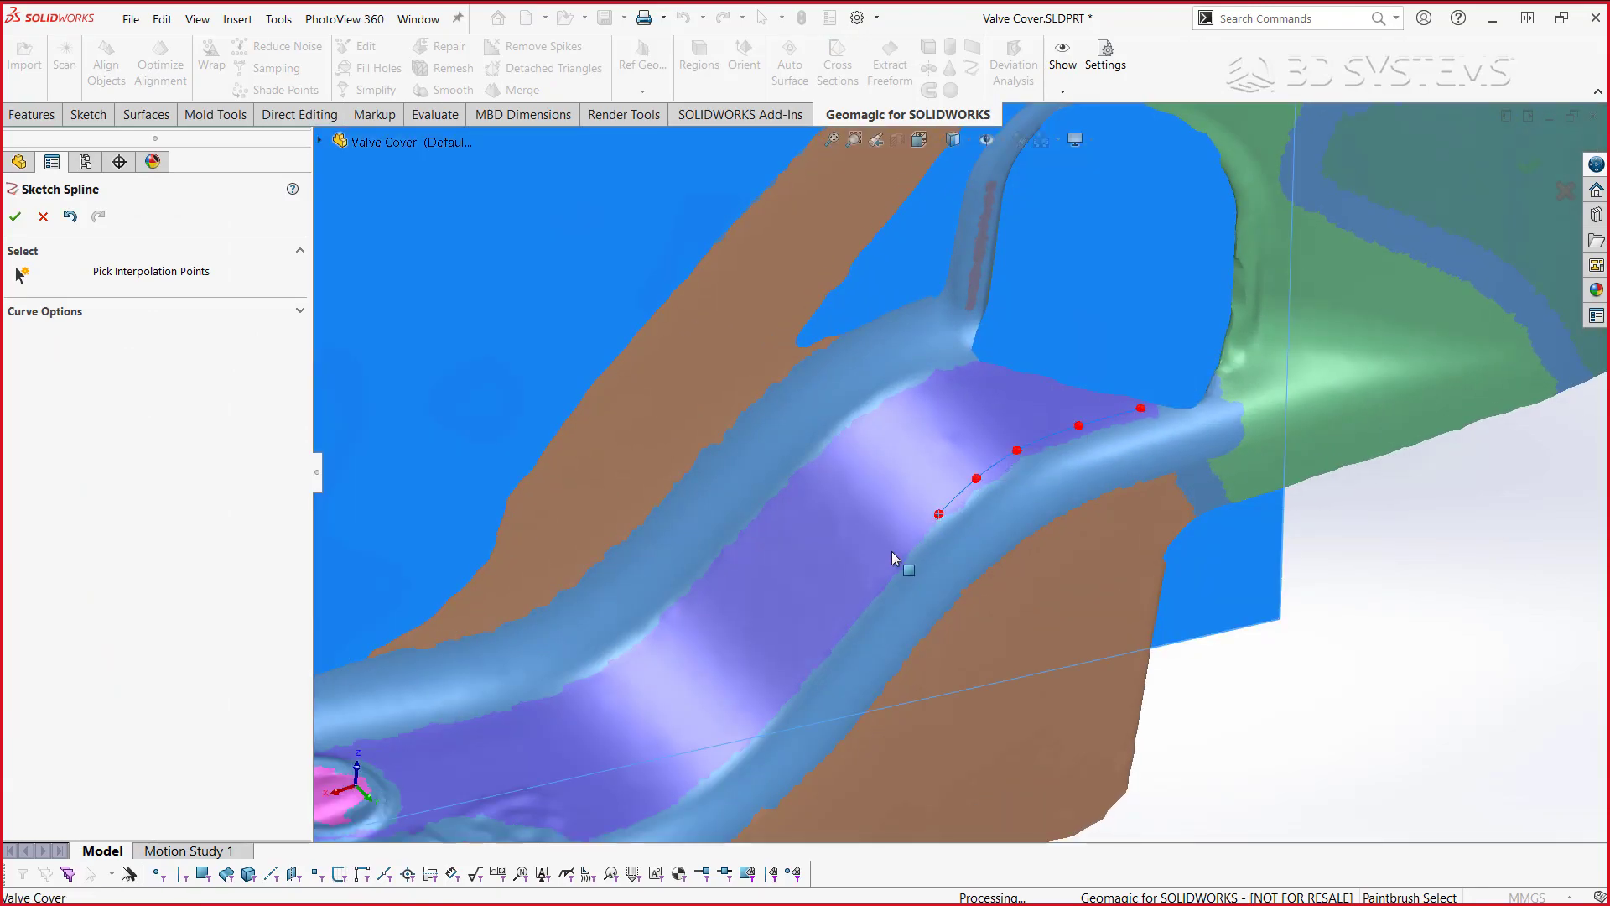
left_click(840, 594)
left_click(807, 636)
left_click(771, 675)
left_click(737, 710)
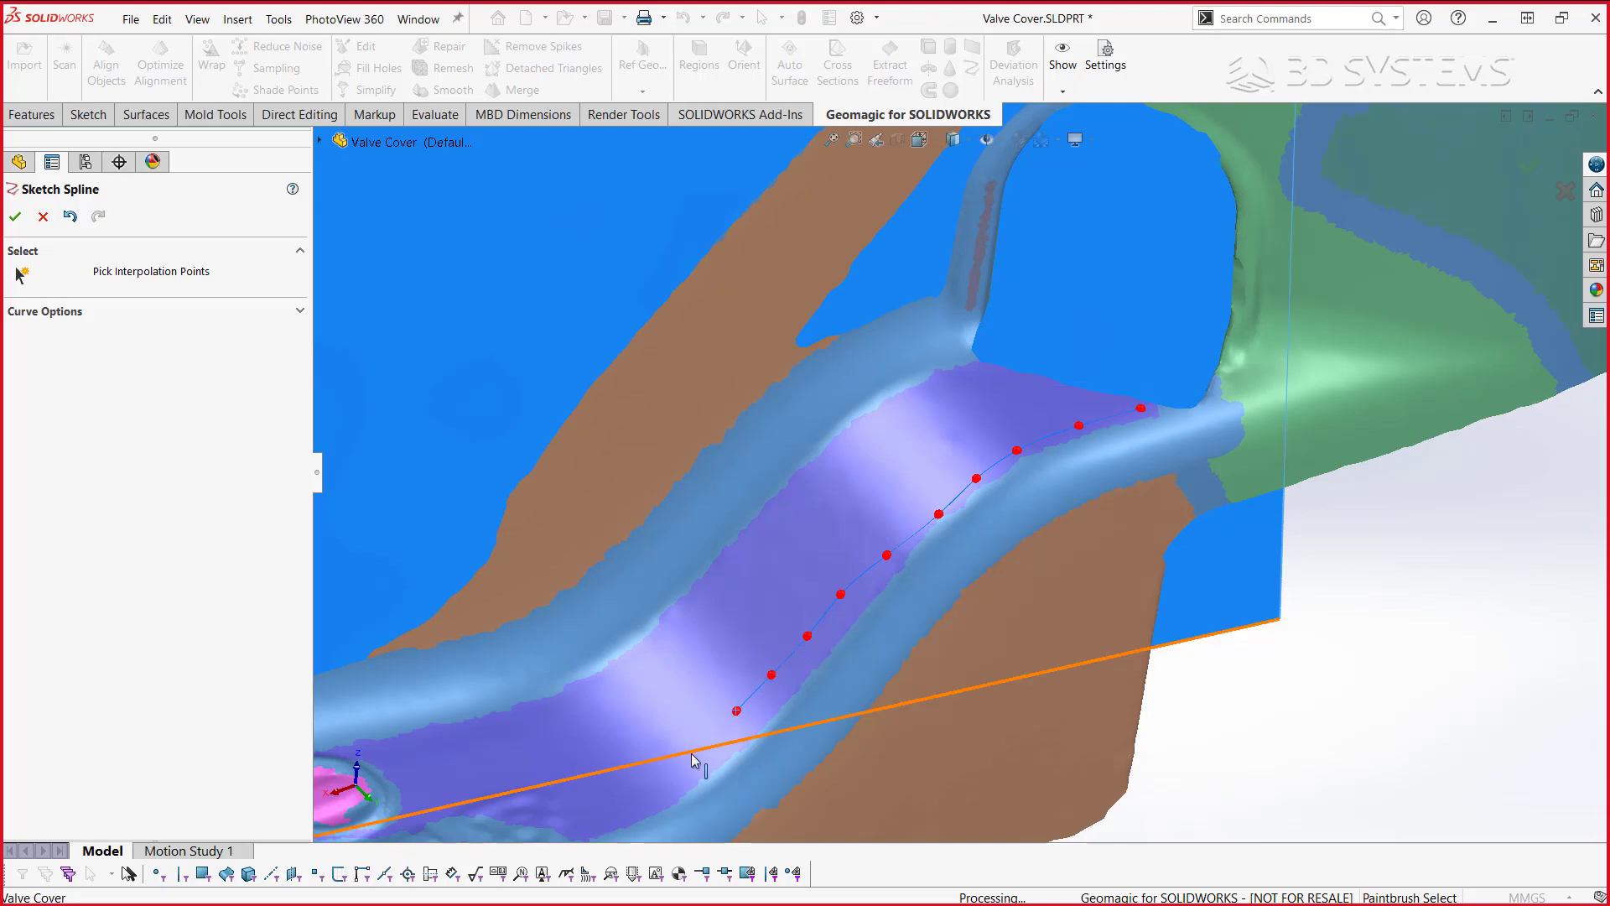
left_click(691, 750)
left_click(669, 771)
scroll(670, 777, "up", 3)
scroll(704, 713, "down", 2)
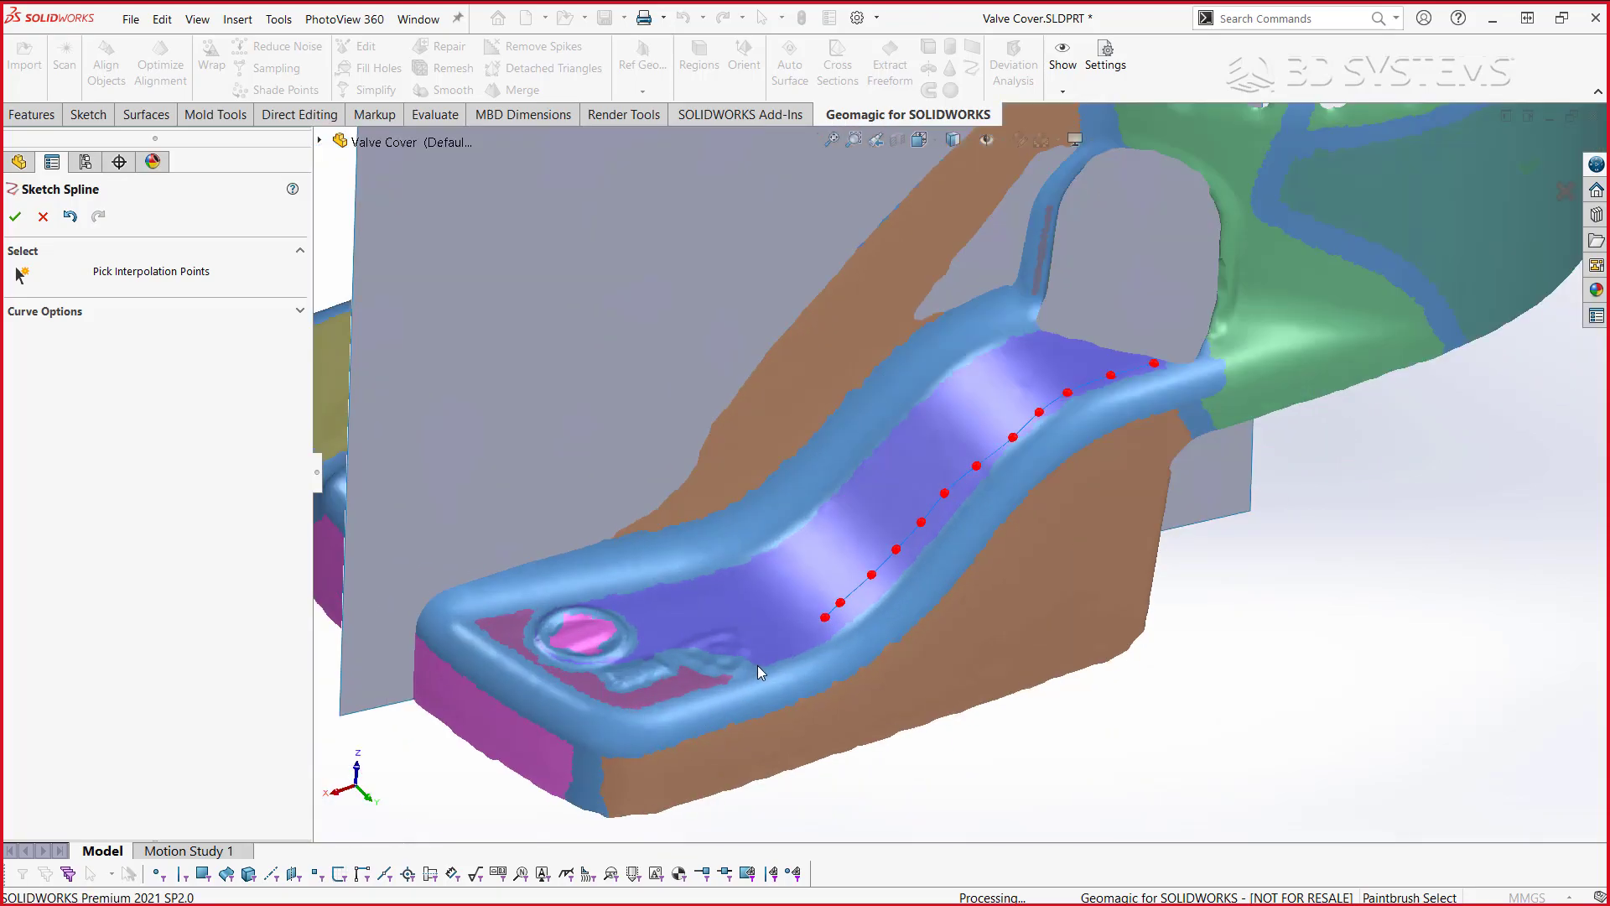
left_click(772, 652)
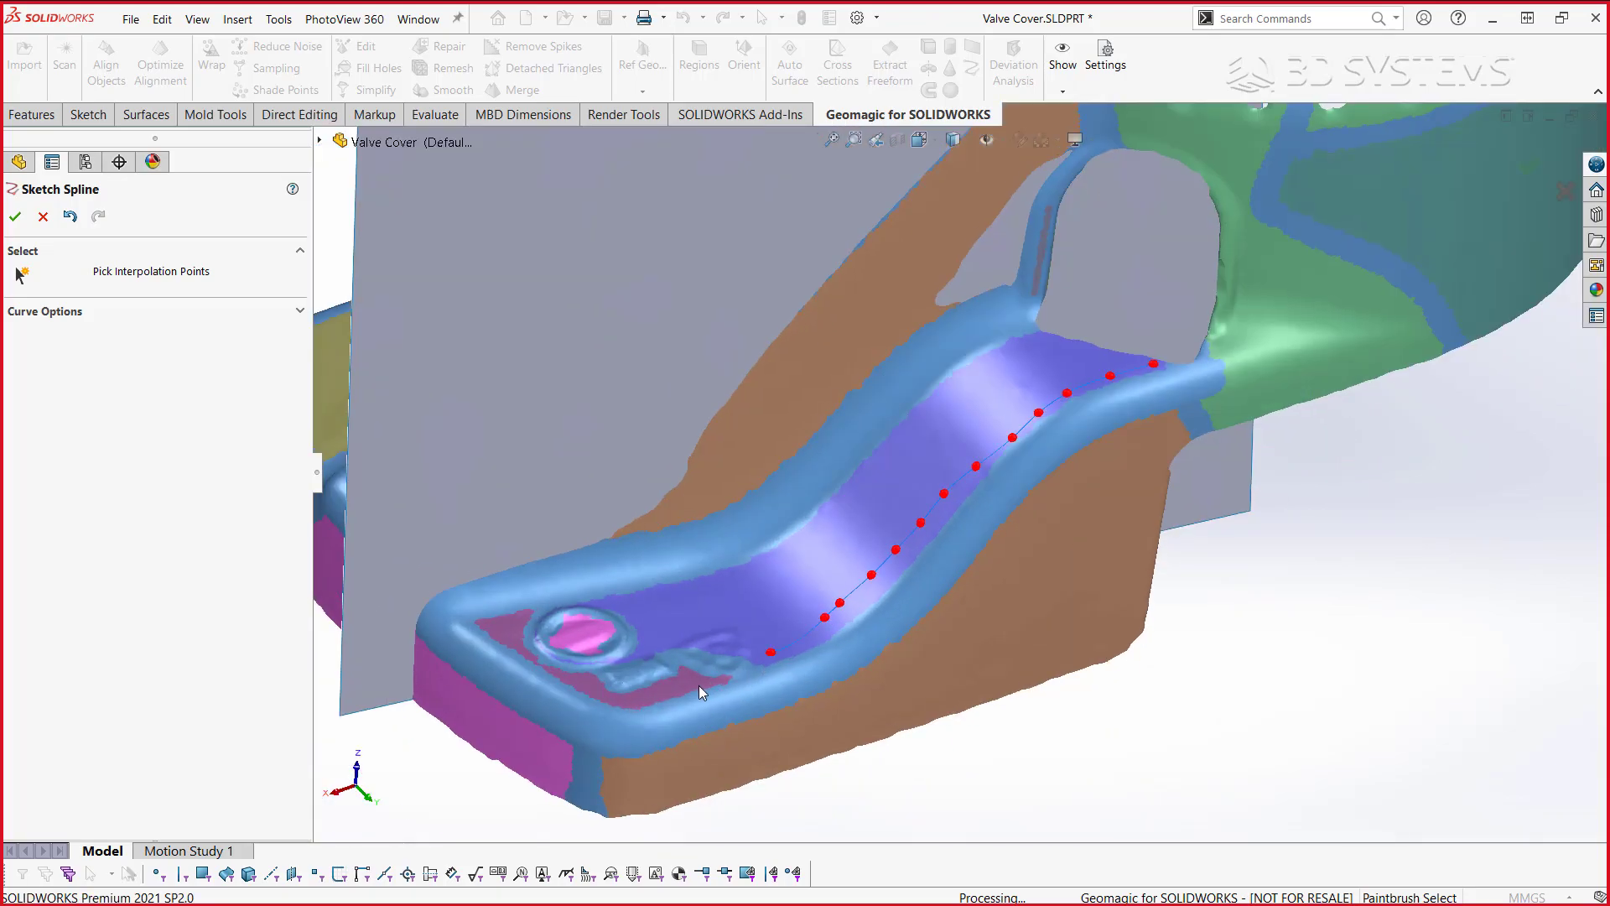
left_click(631, 705)
middle_click_drag(642, 702, 730, 746)
left_click(14, 216)
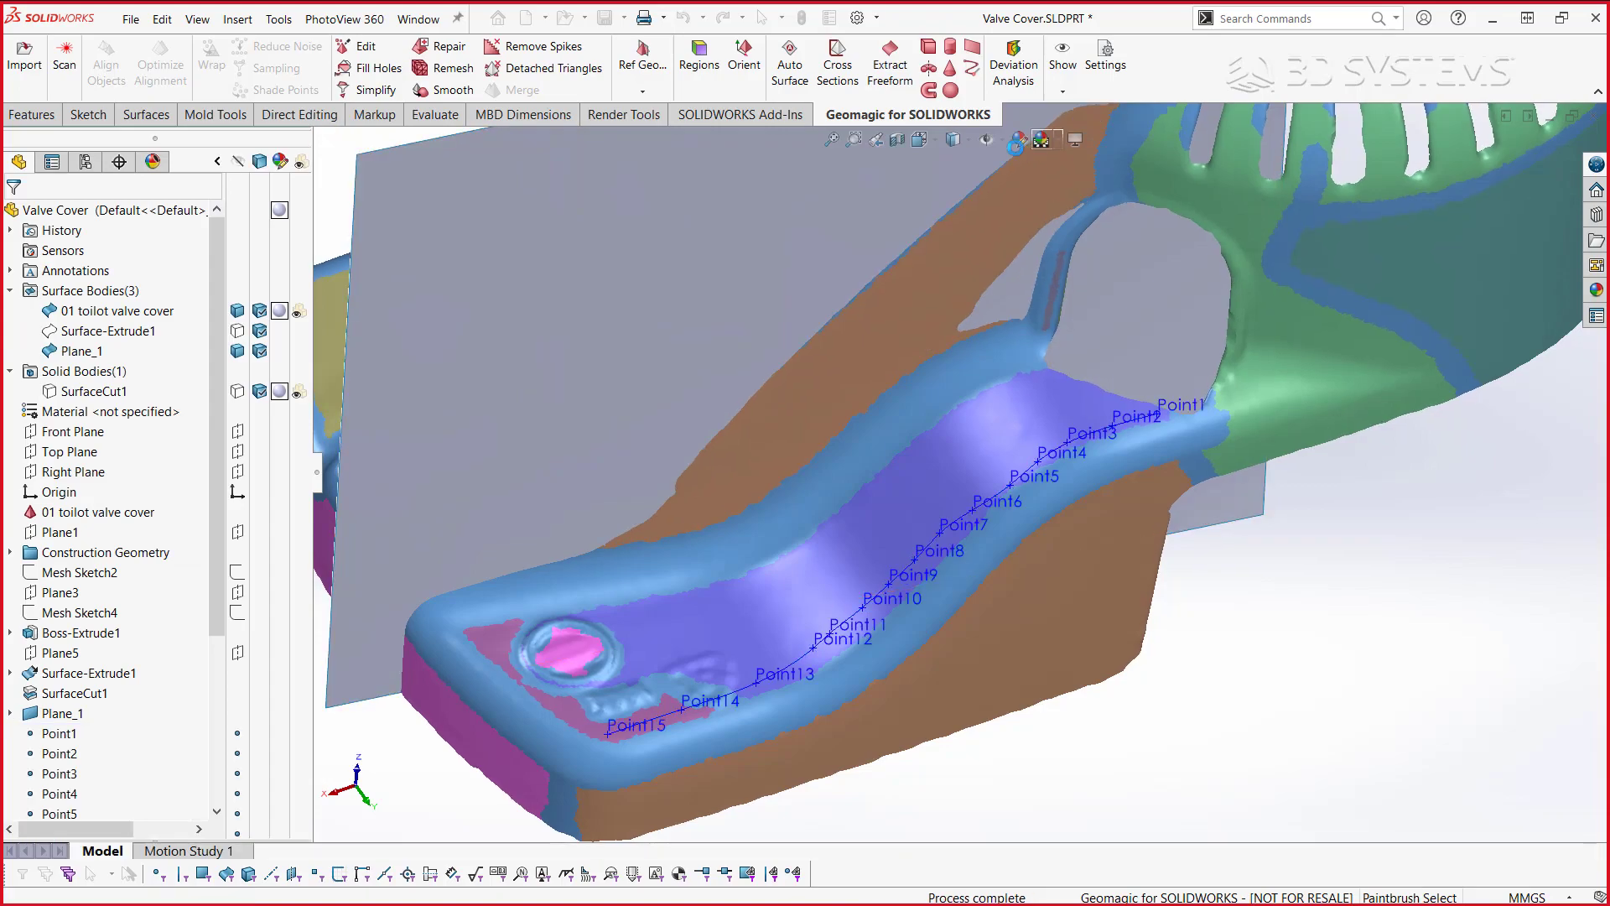
- Hide the spline point labels and orbit the part to a new angle
left_click(1000, 141)
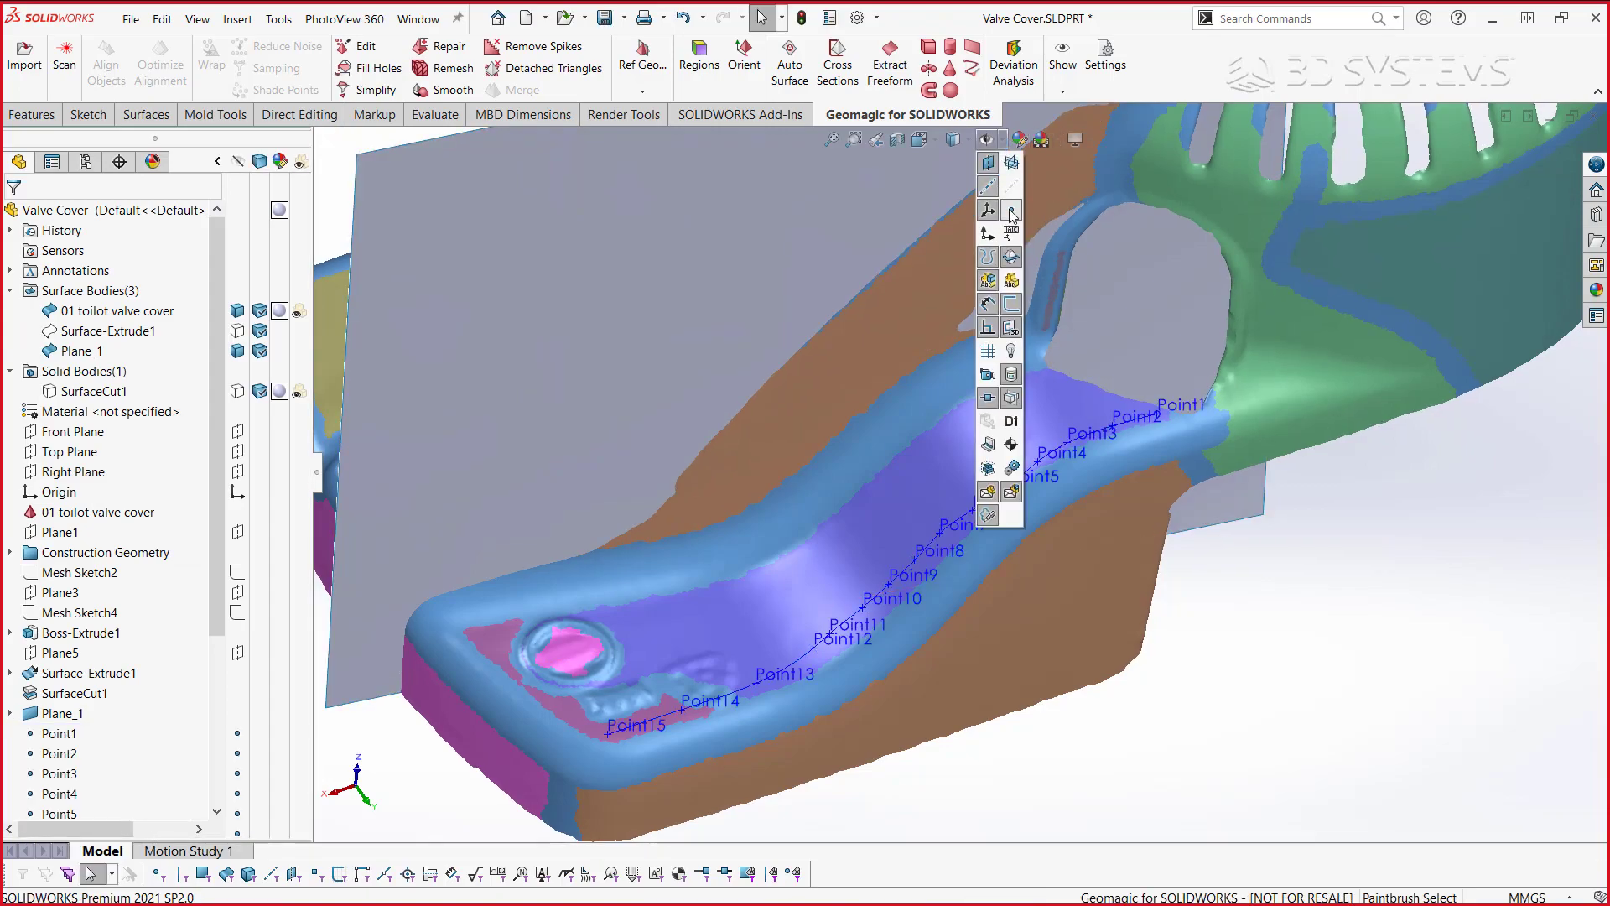
left_click(1013, 217)
mouse_move(1013, 252)
middle_mouse_down()
mouse_move(998, 540)
mouse_move(973, 600)
mouse_move(1035, 625)
mouse_move(893, 562)
middle_mouse_up()
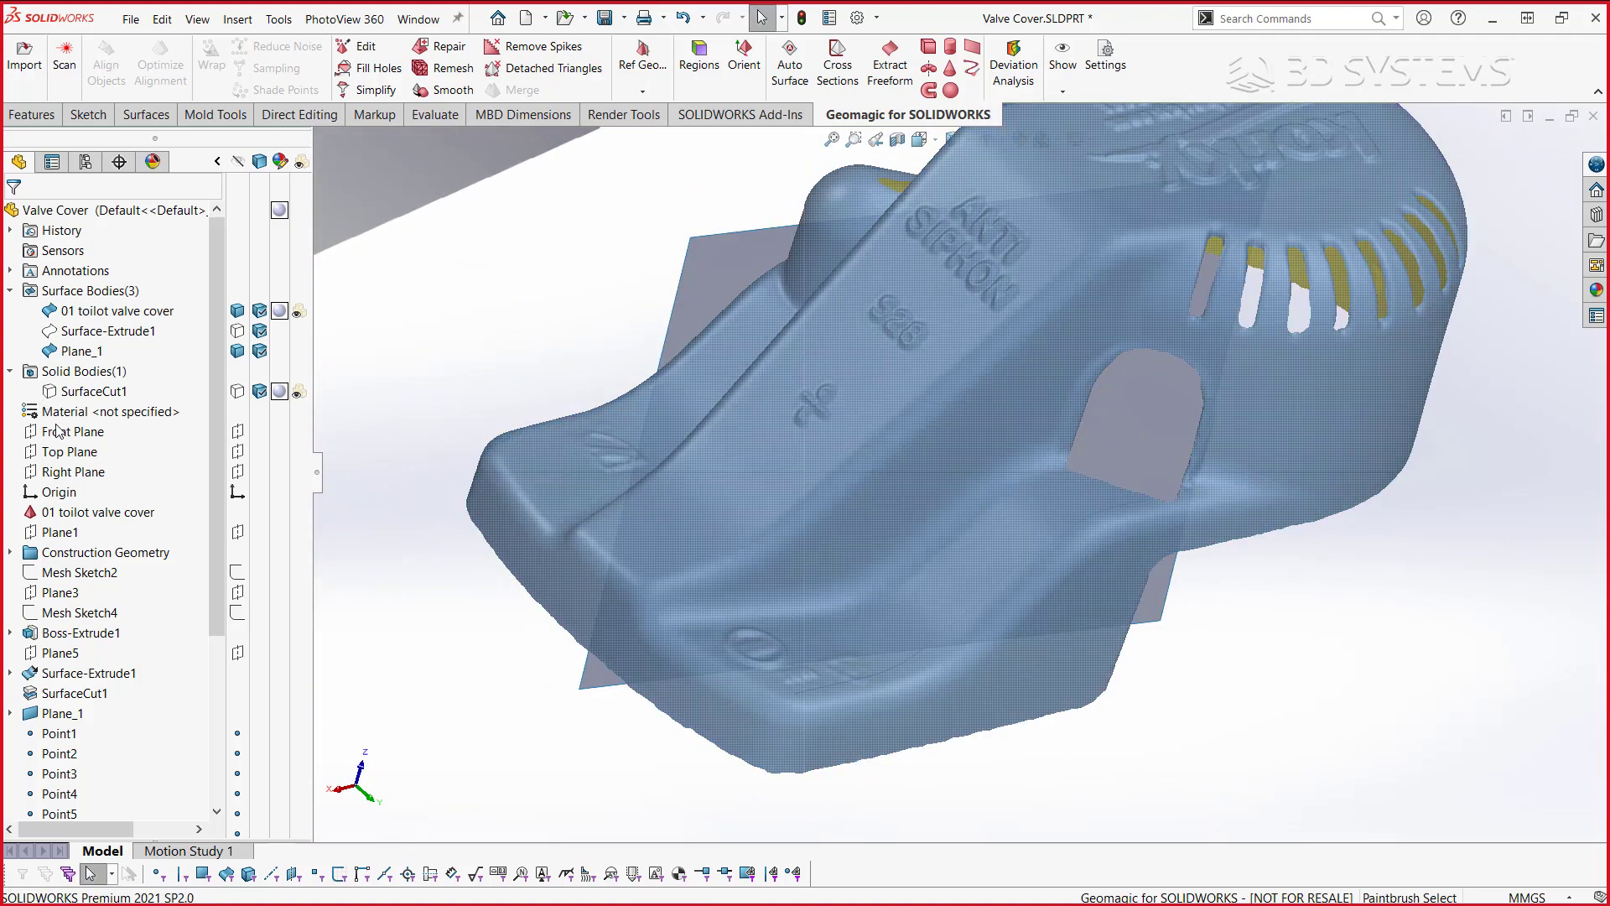
- Start a sketch on the Top Plane and convert Curve1 into it
left_click(84, 453)
left_click(111, 429)
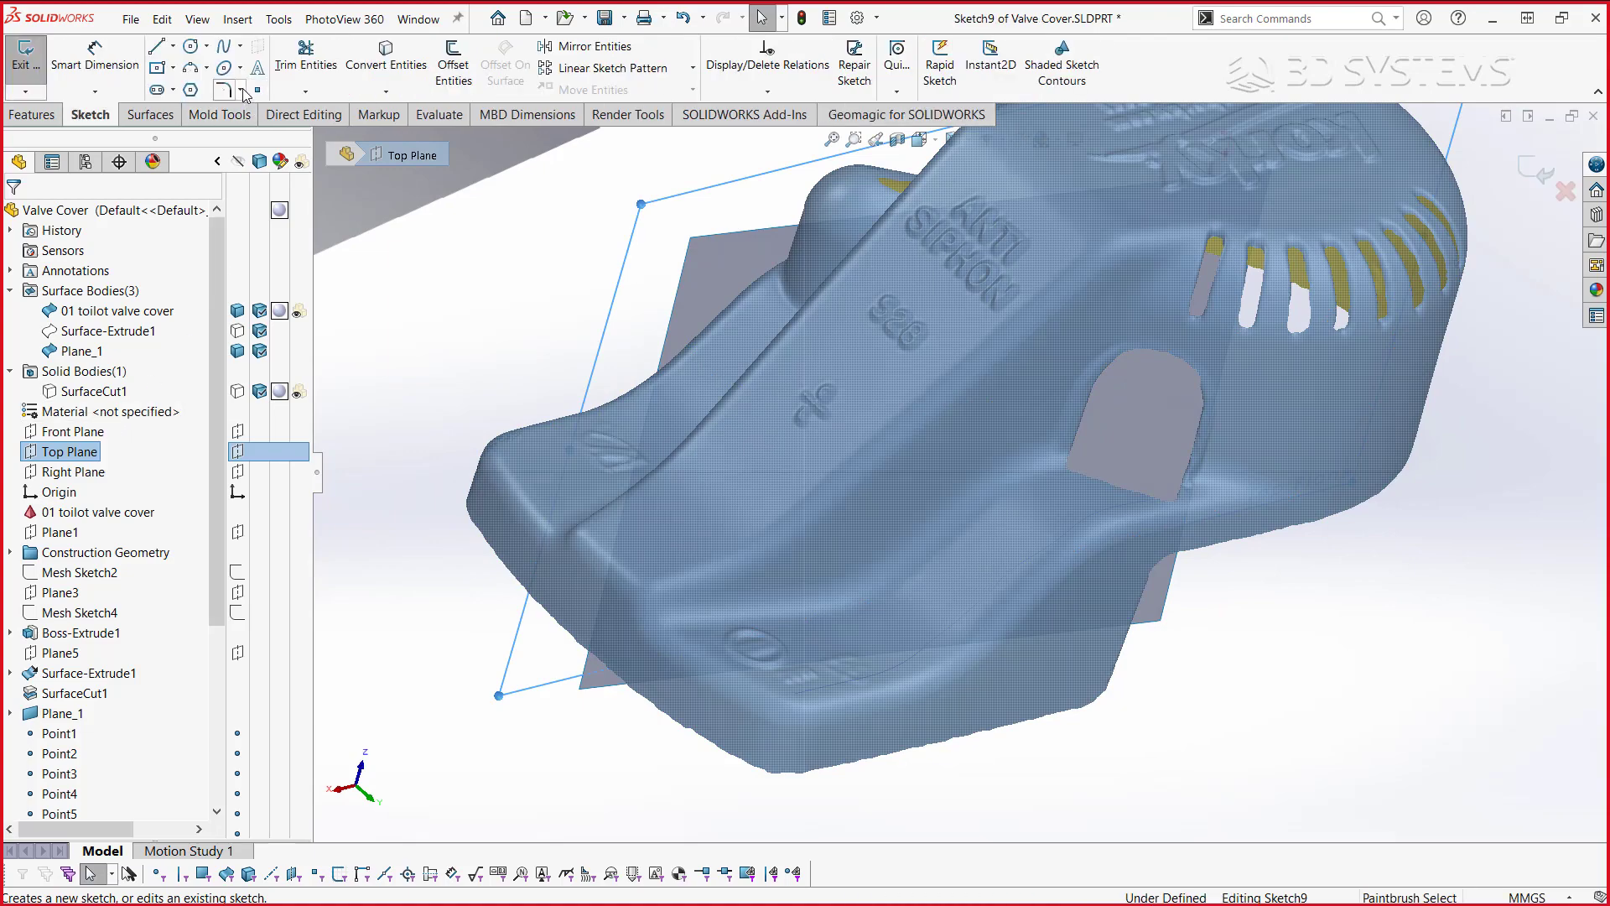
left_click(386, 61)
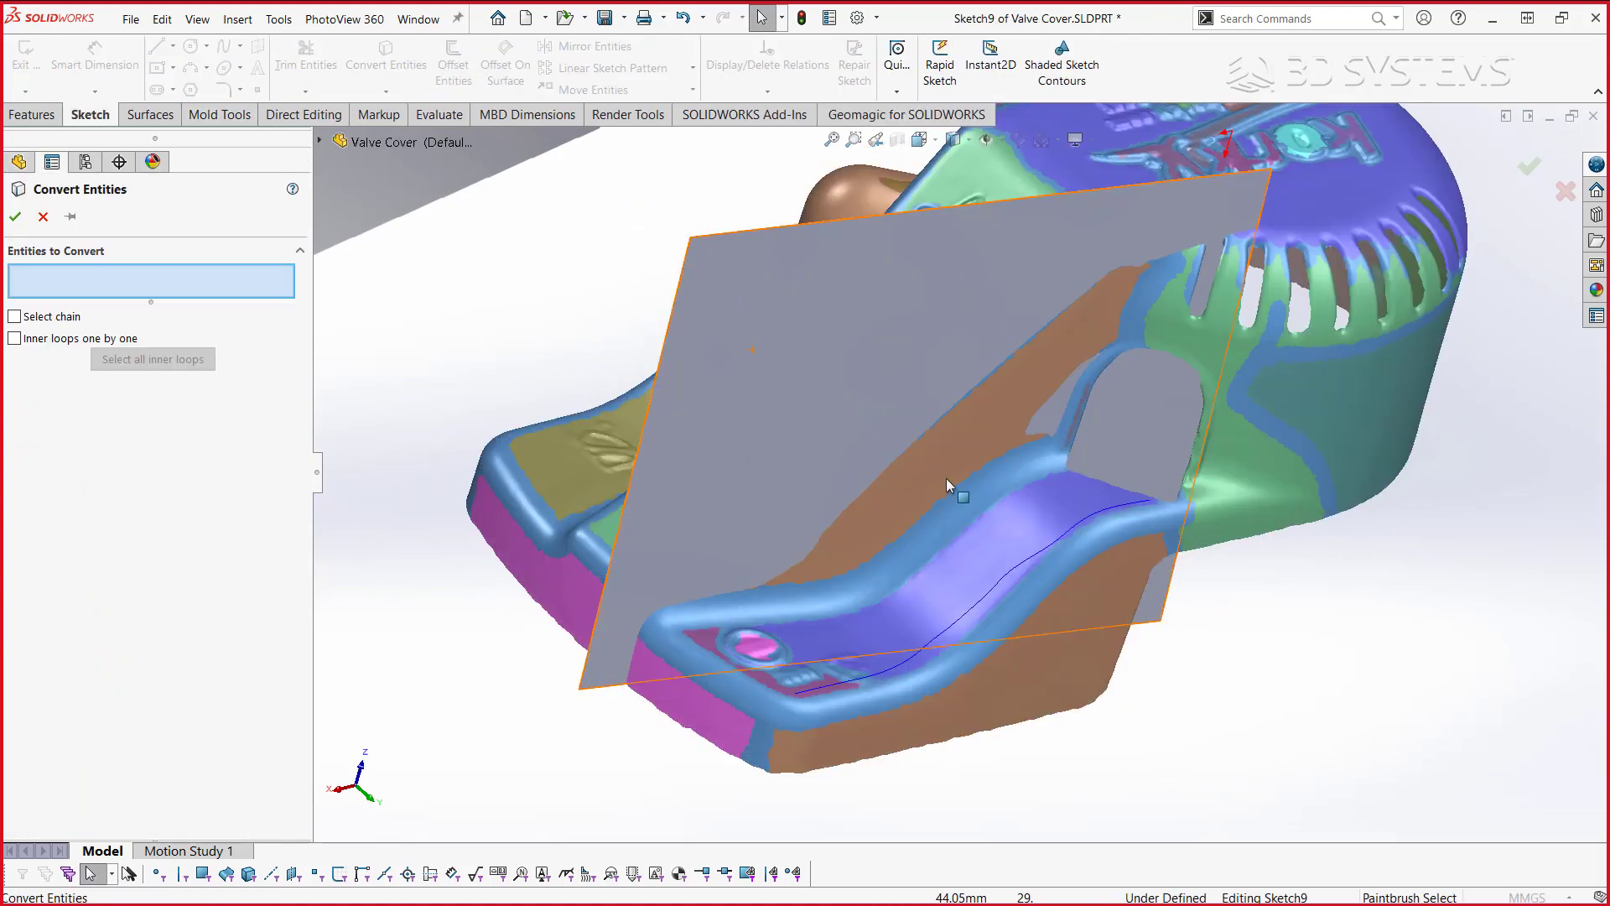
left_click(1049, 553)
key("Return")
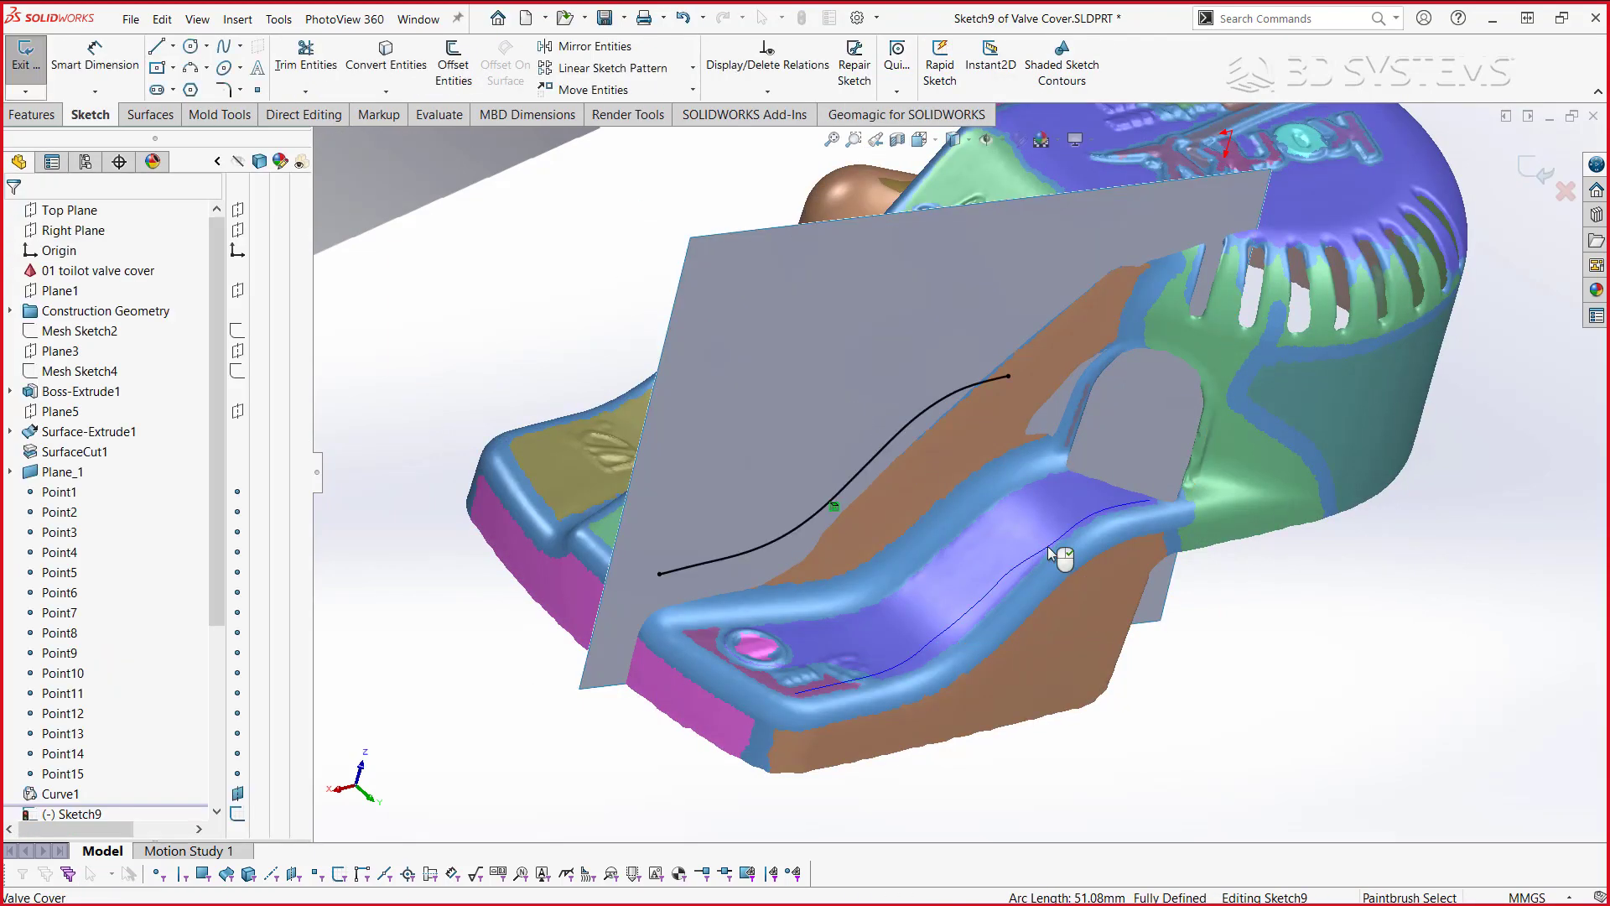
- In Bottom view, draw horizontal lines of 16.78 and 63.49 mm from each curve end
key("ctrl+1")
key("l")
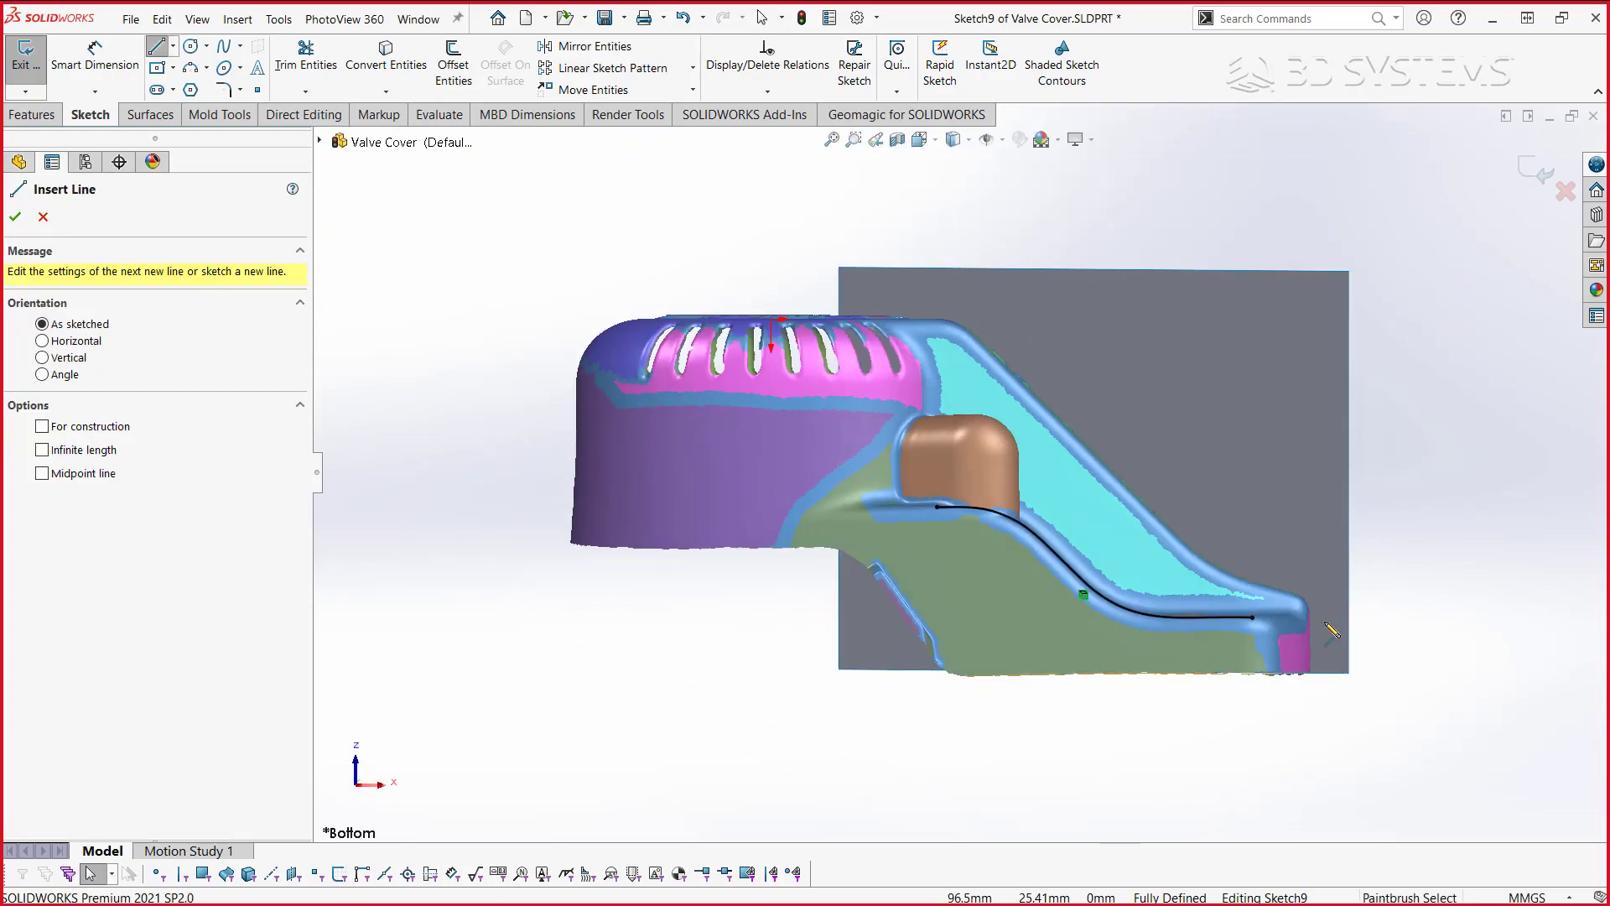
left_click(1253, 618)
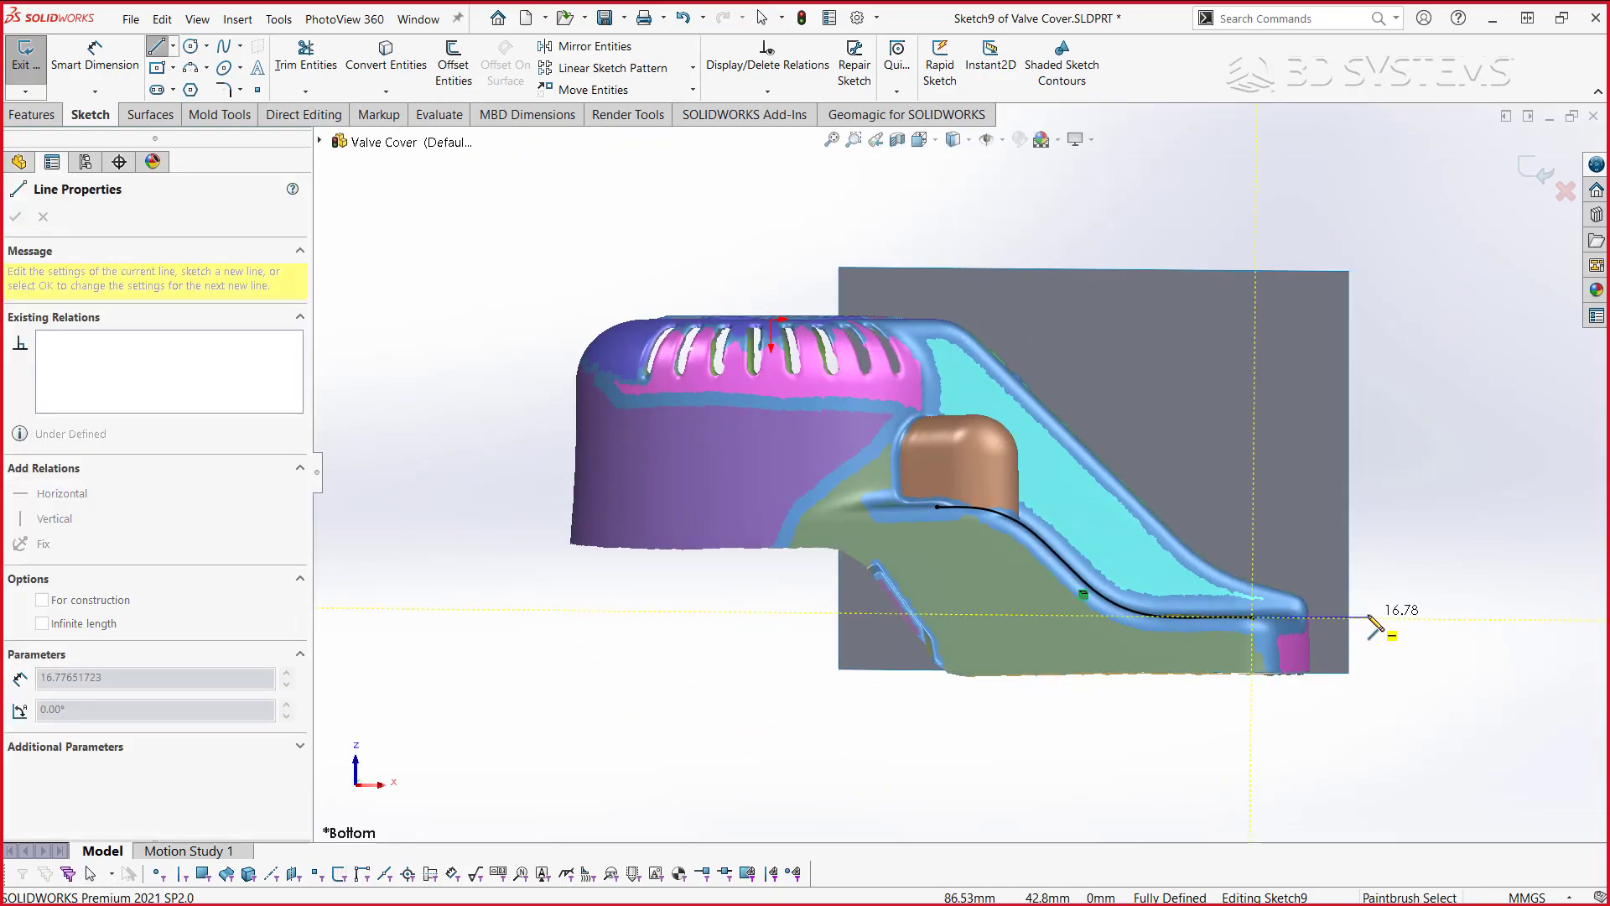
left_click(1368, 617)
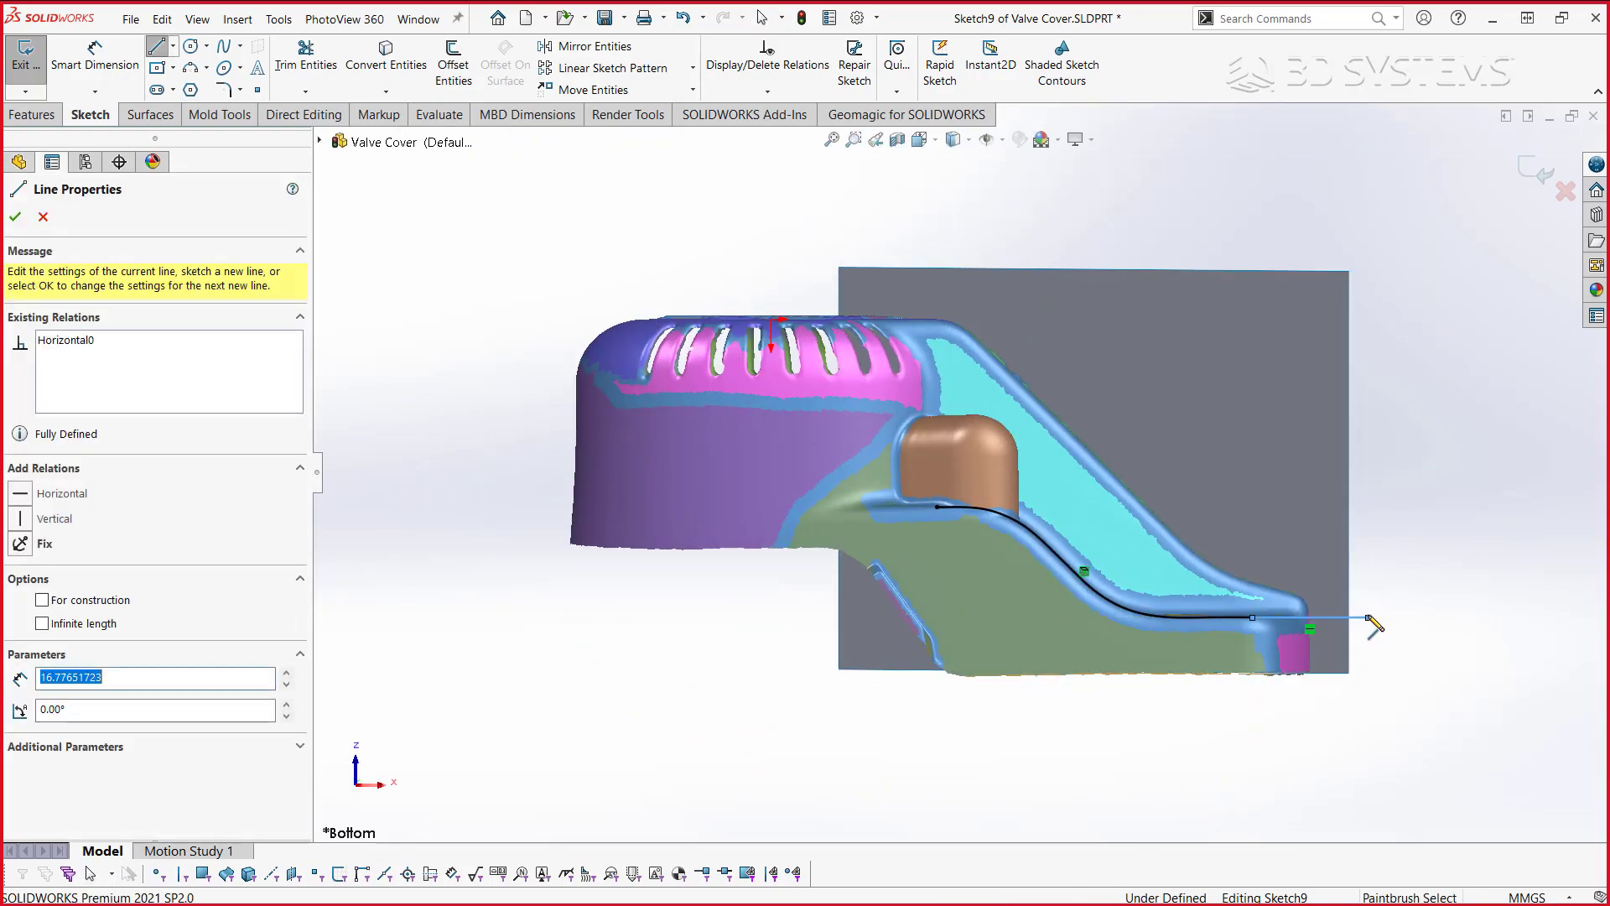
left_click(937, 507)
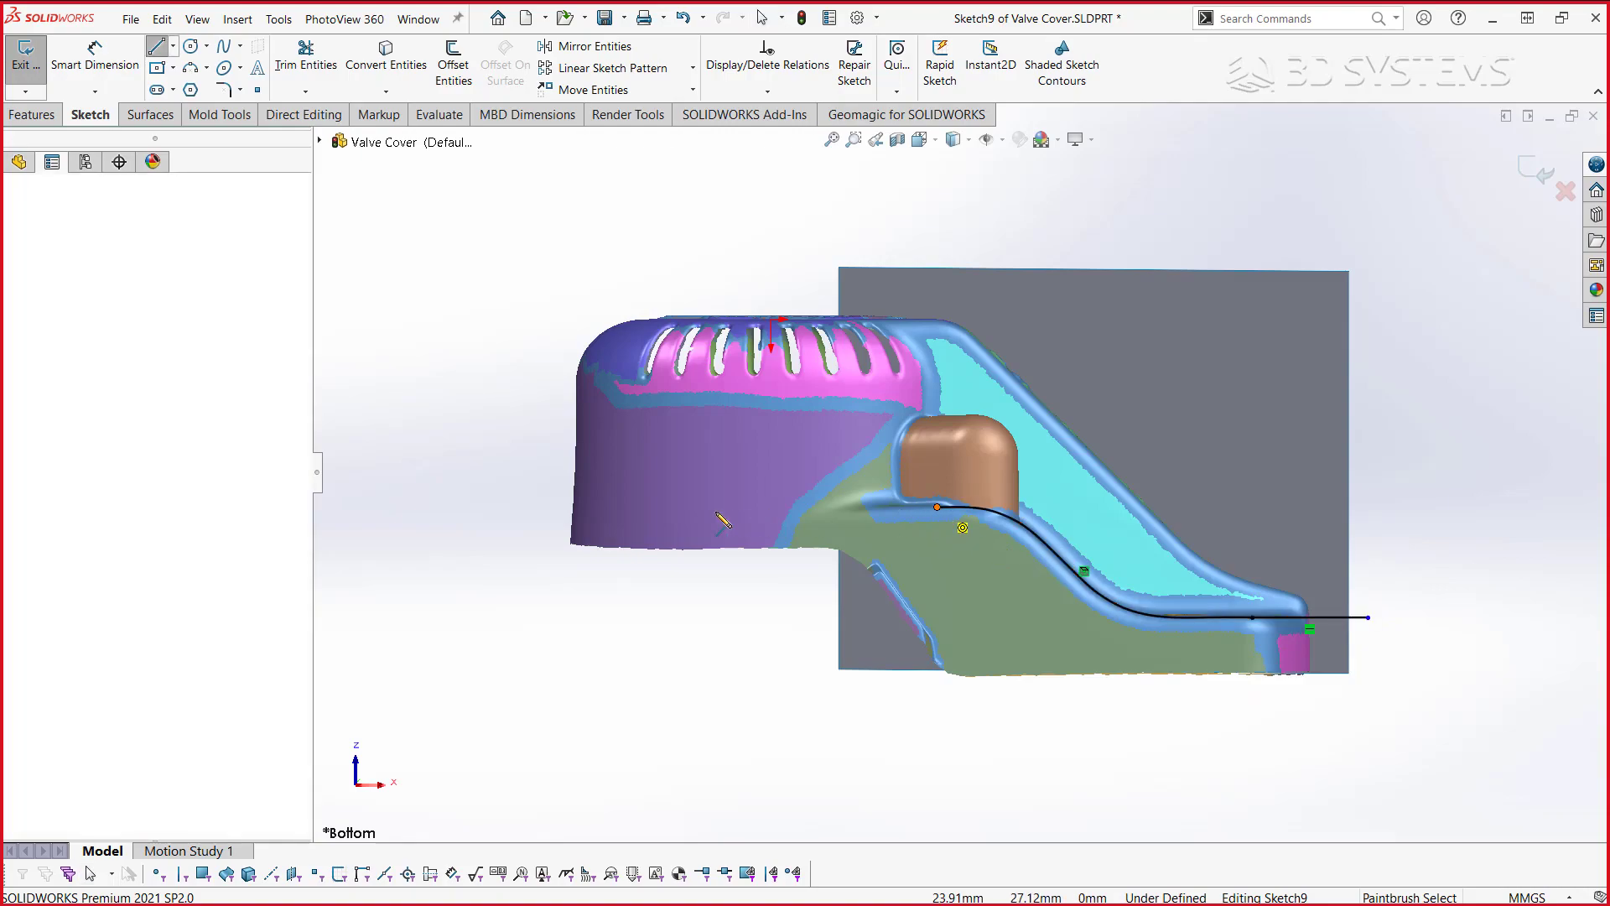
left_click(499, 507)
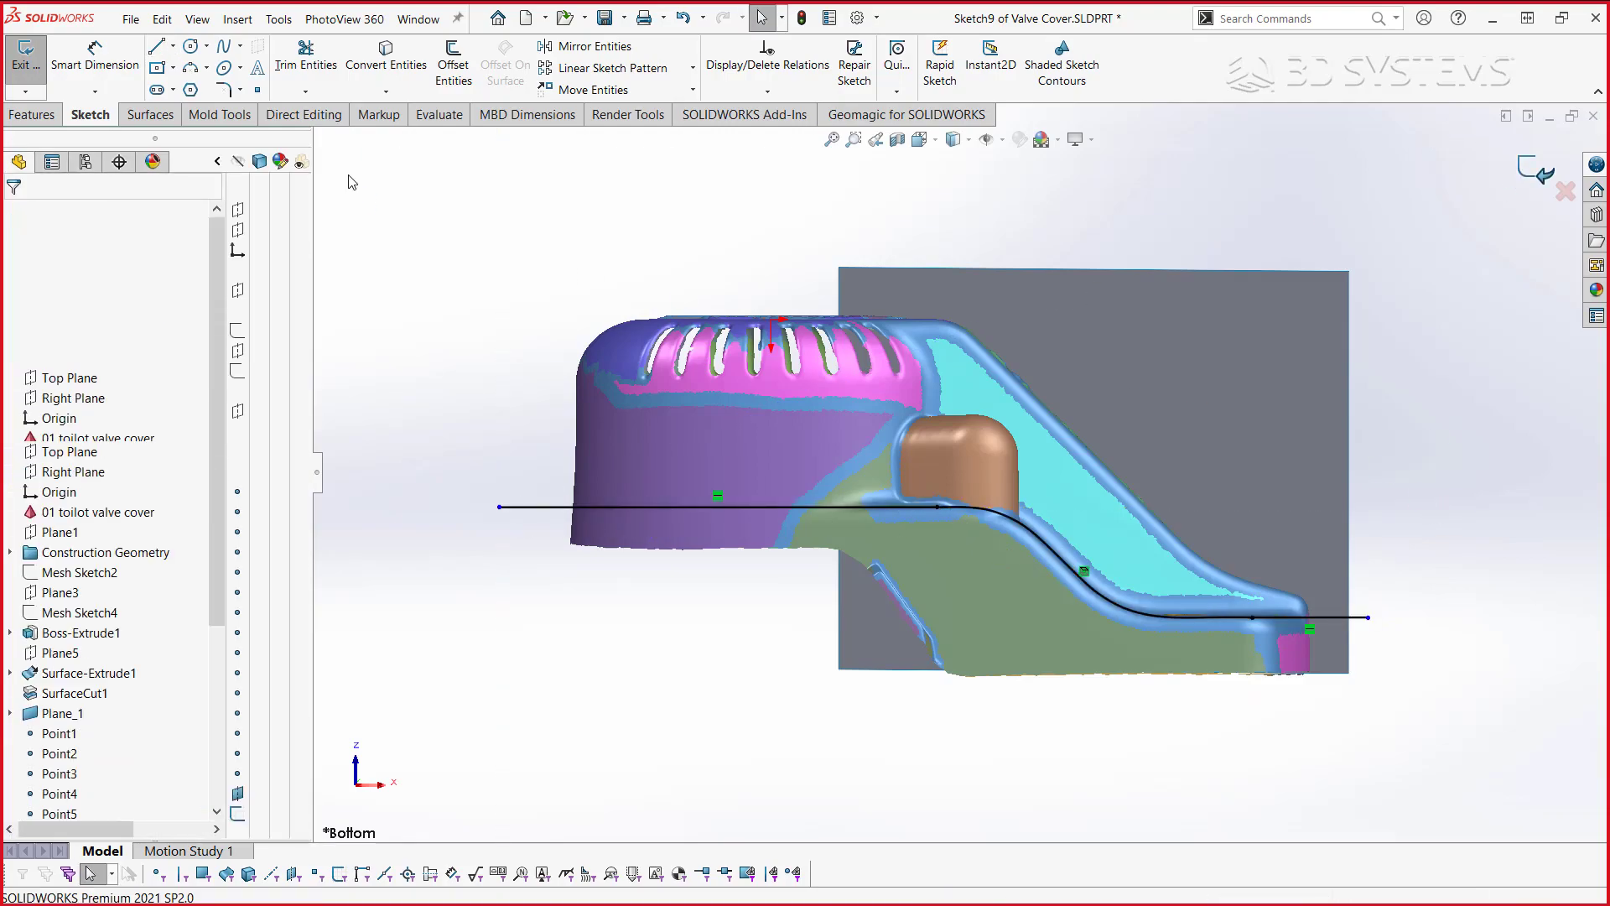
- Extrude Sketch9 into a 50 mm surface across the valve cover
left_click(123, 115)
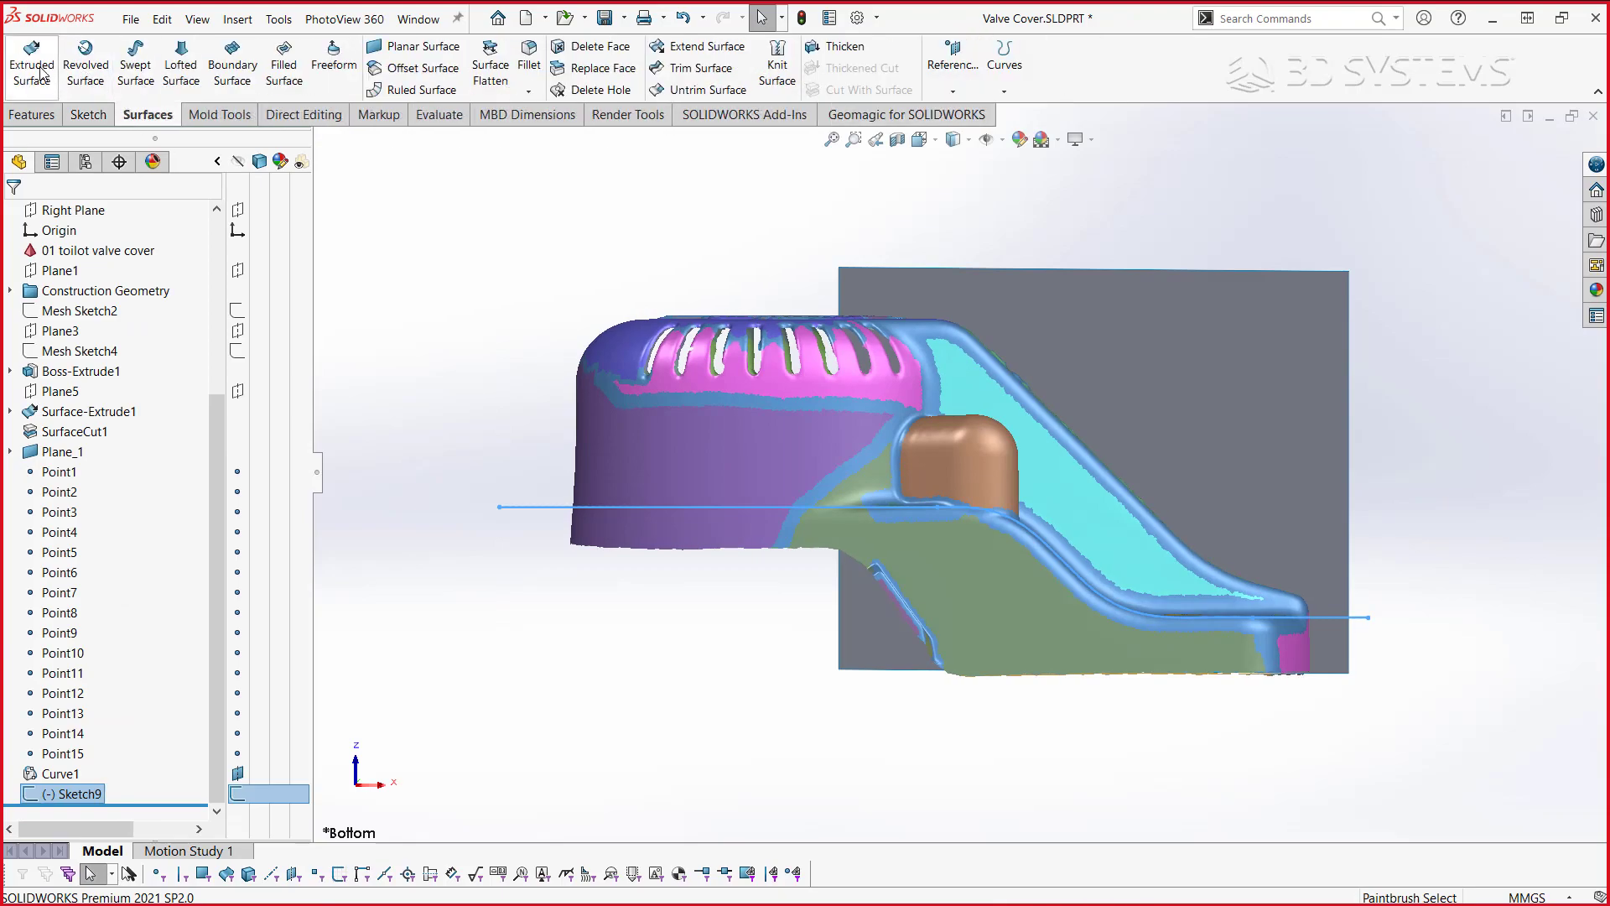
mouse_move(984, 535)
middle_mouse_down()
mouse_move(999, 679)
mouse_move(1006, 561)
mouse_move(1048, 587)
middle_mouse_up()
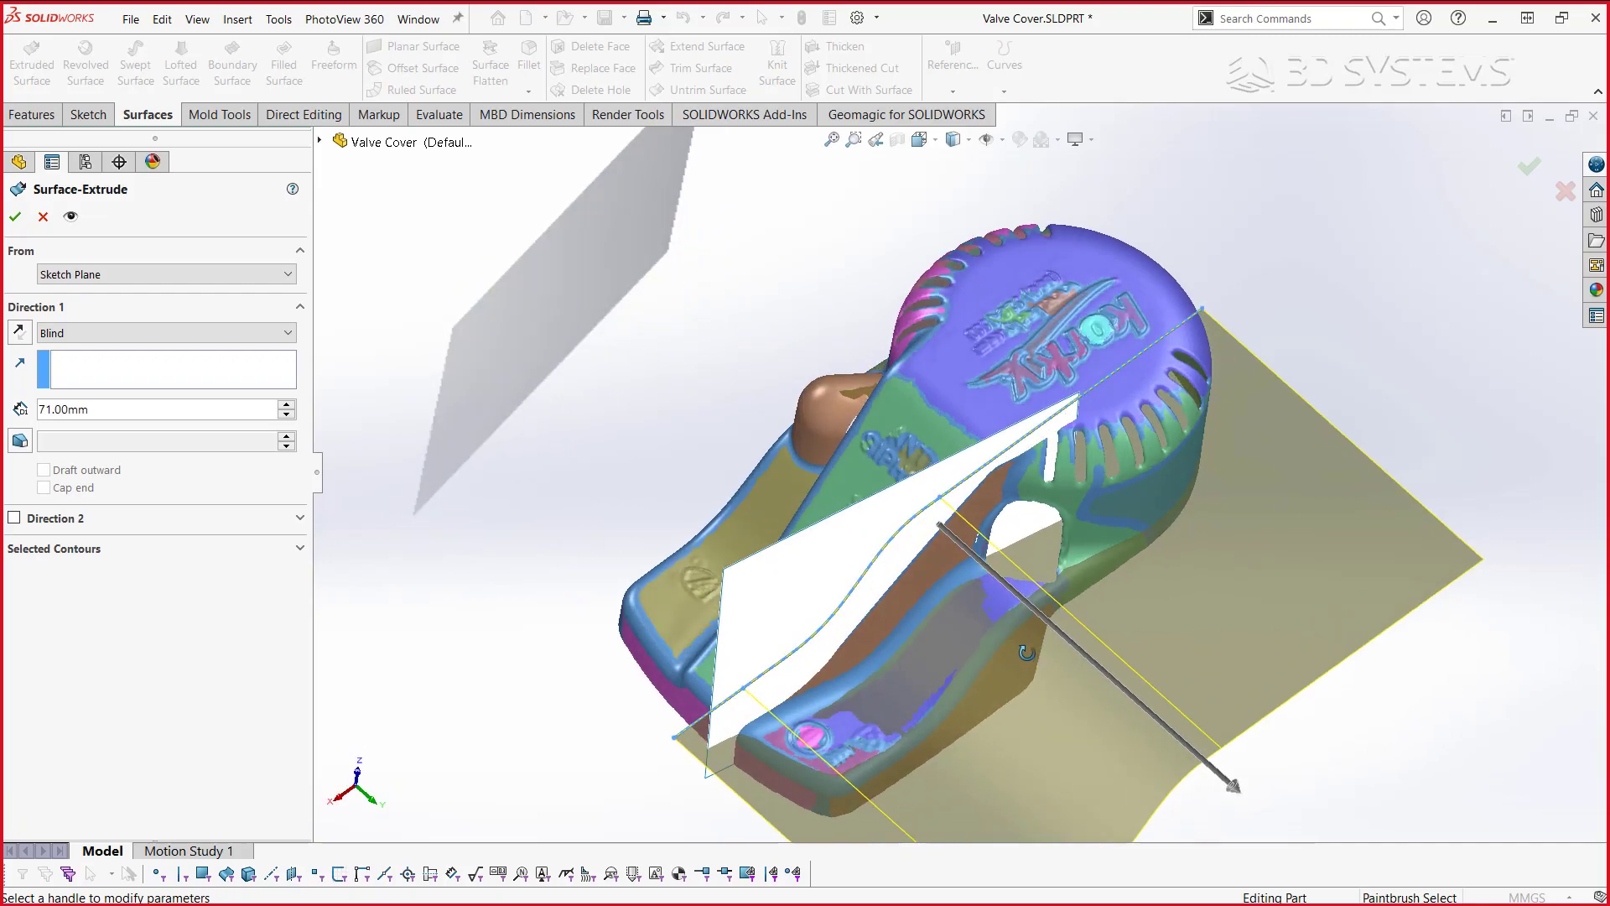
mouse_move(1250, 782)
left_mouse_down()
mouse_move(1184, 738)
mouse_move(1091, 723)
left_mouse_up()
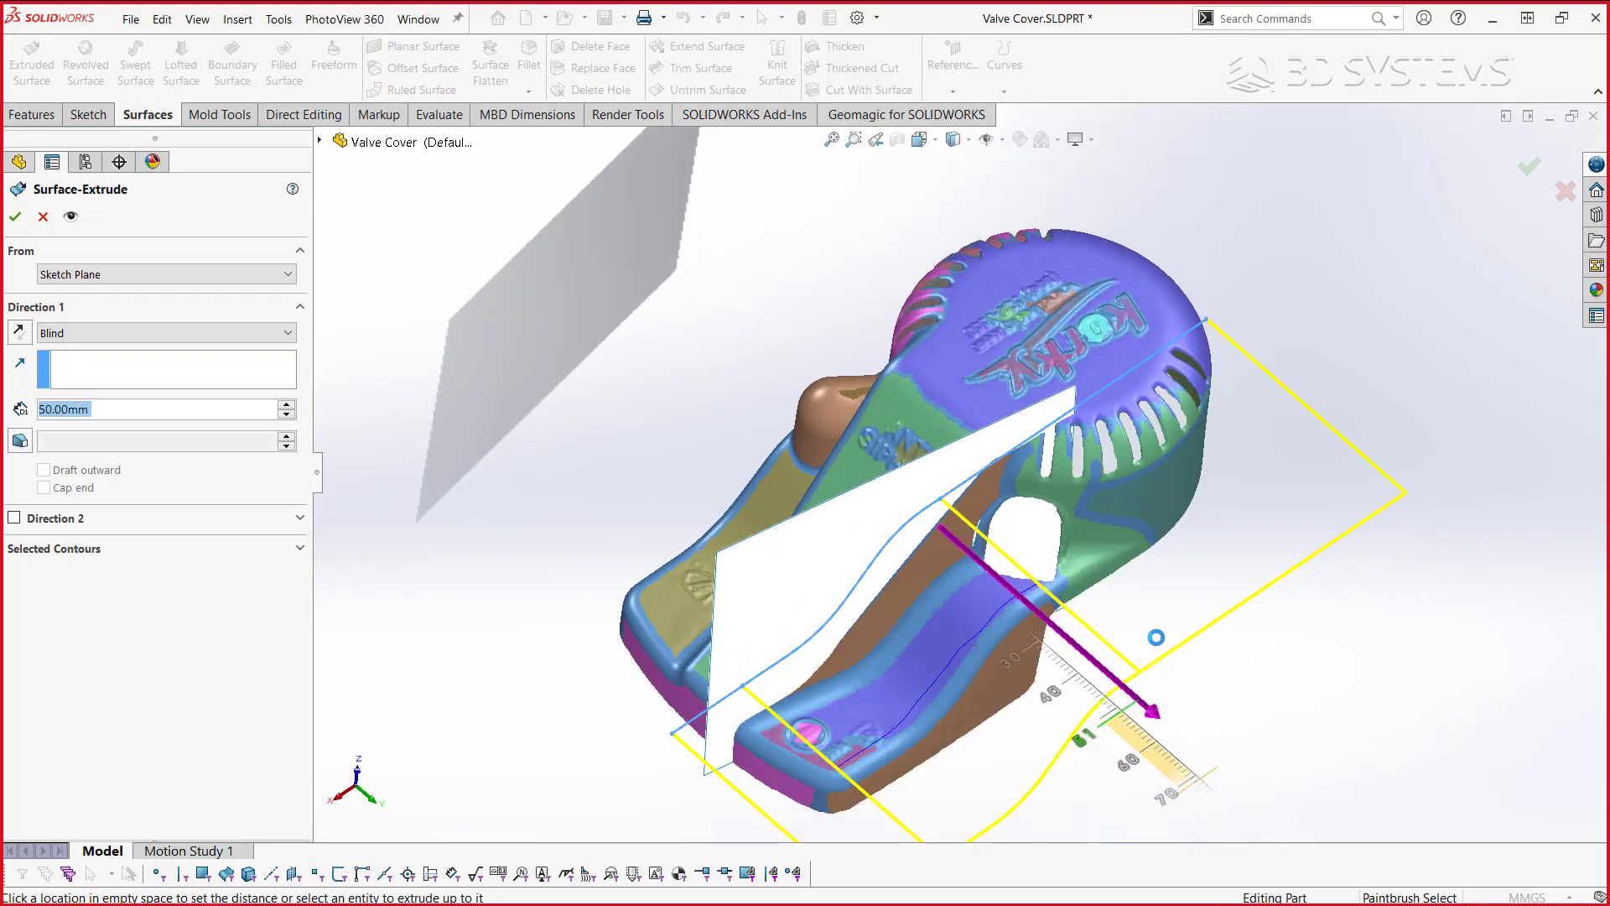
right_click(1312, 329)
left_click(1346, 451)
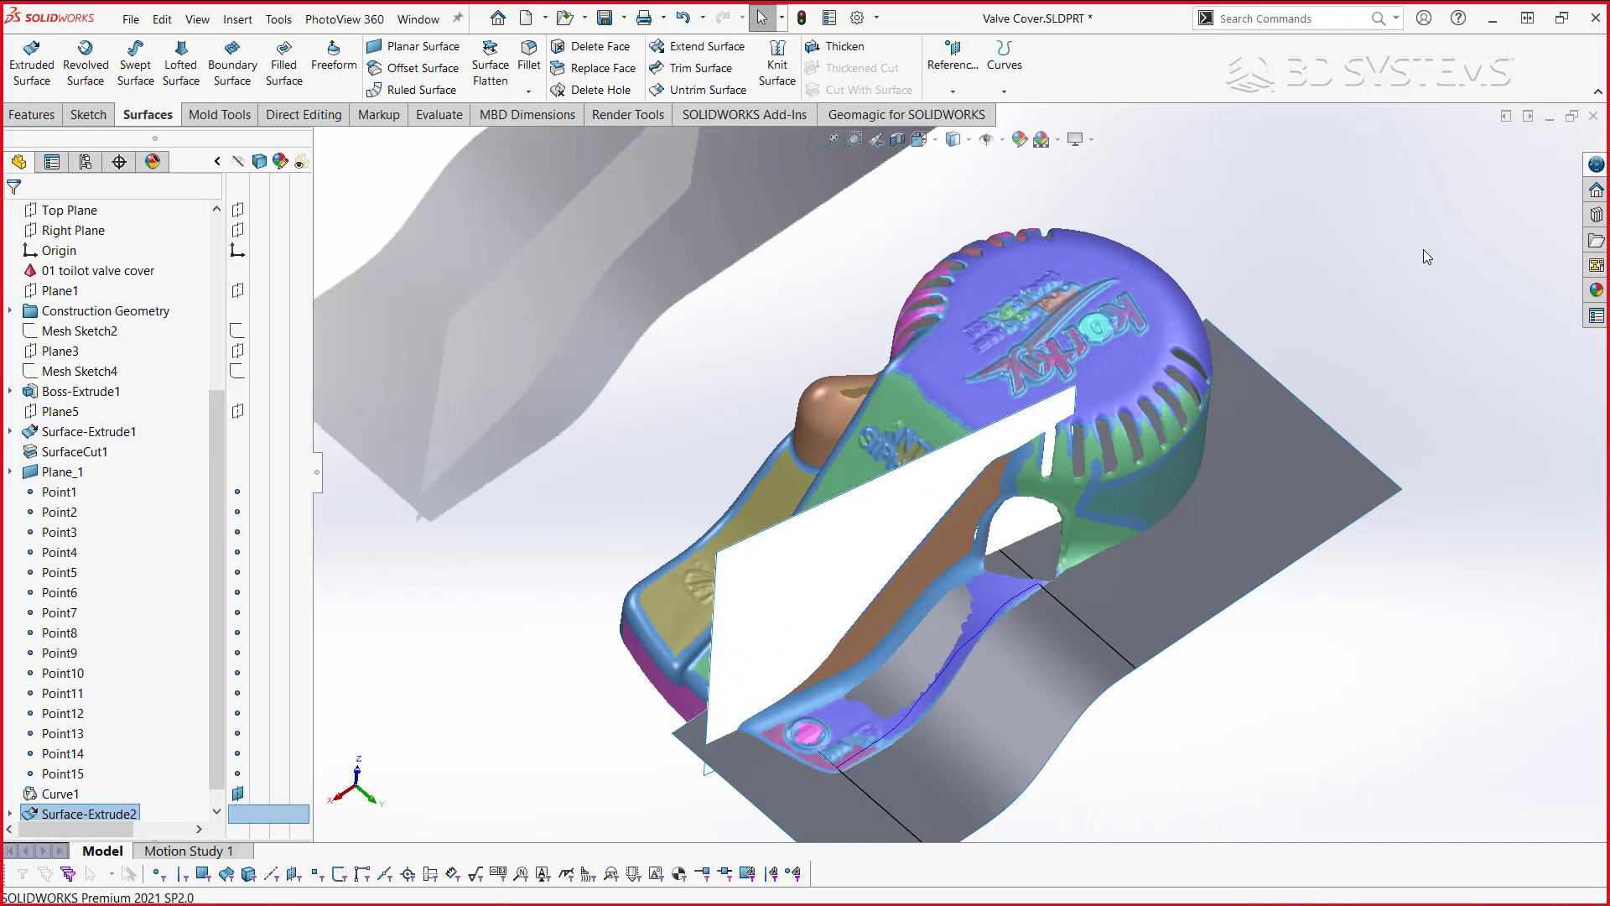
mouse_move(1393, 326)
middle_mouse_down()
mouse_move(1216, 435)
mouse_move(847, 512)
middle_mouse_up()
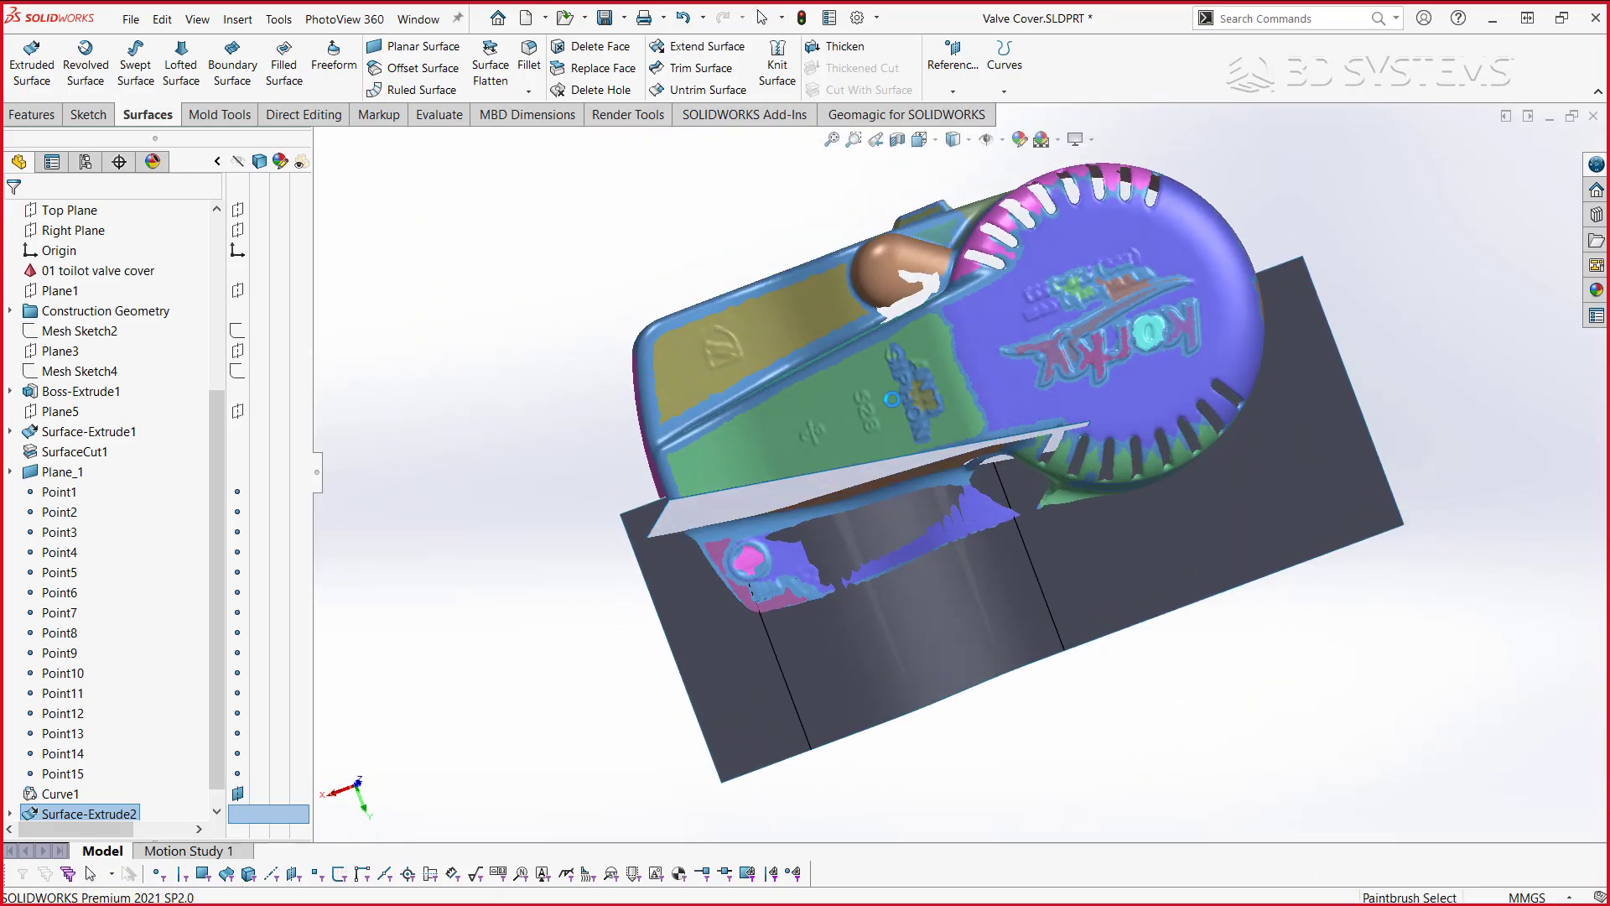
- Edit Surface-Extrude2 to extrude Mid Plane with a 75 mm depth
scroll(104, 802, "down", 1)
right_click(107, 798)
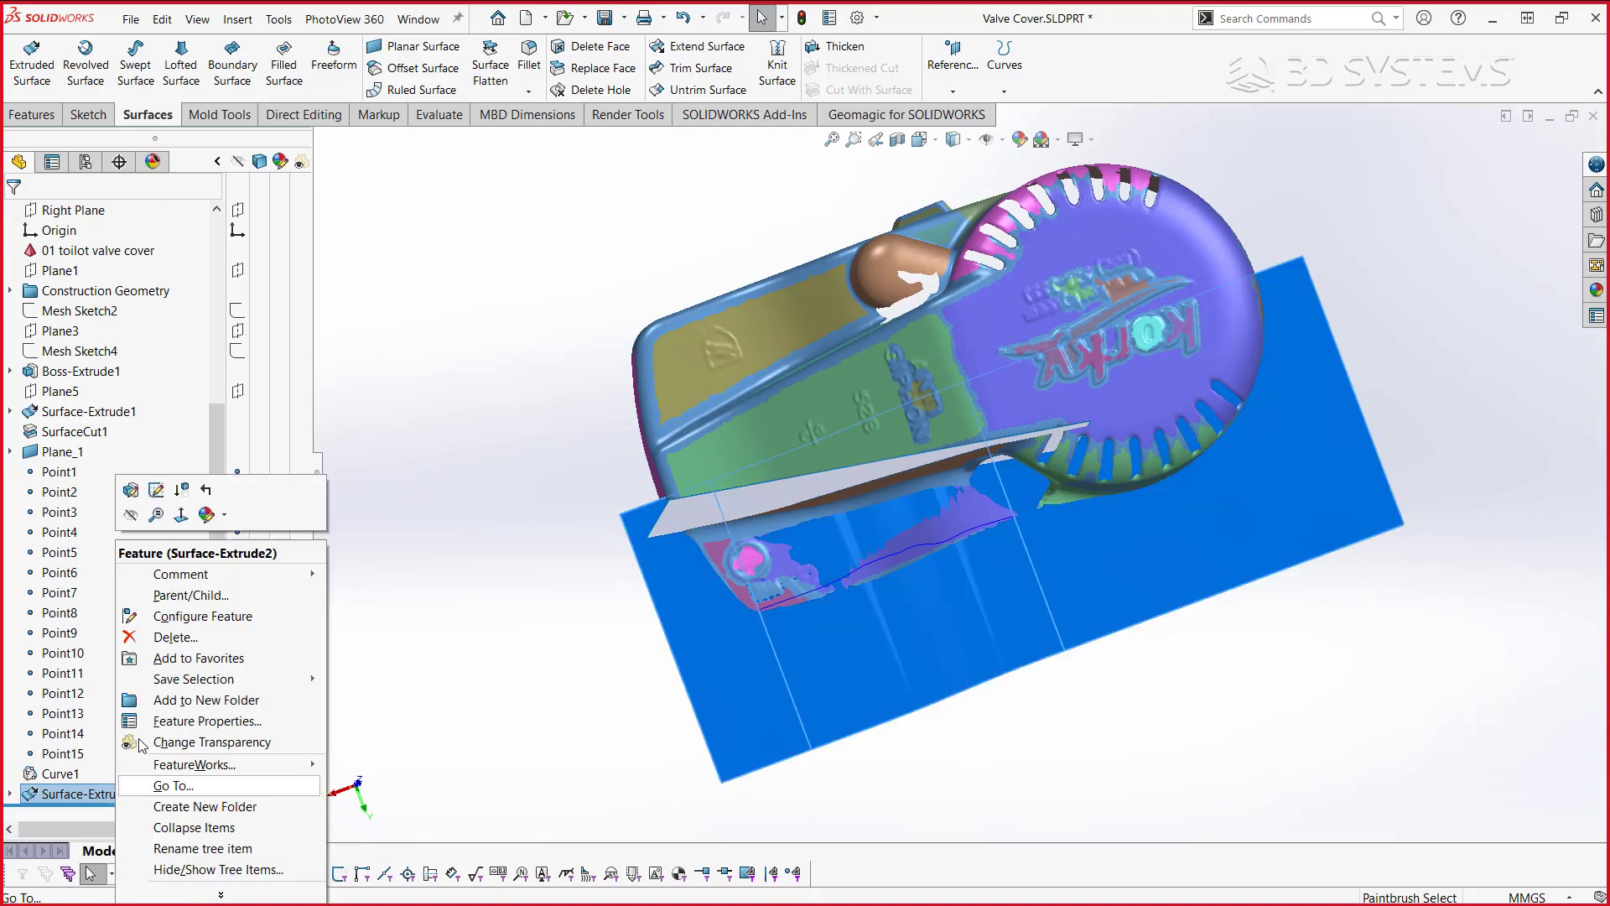
left_click(136, 495)
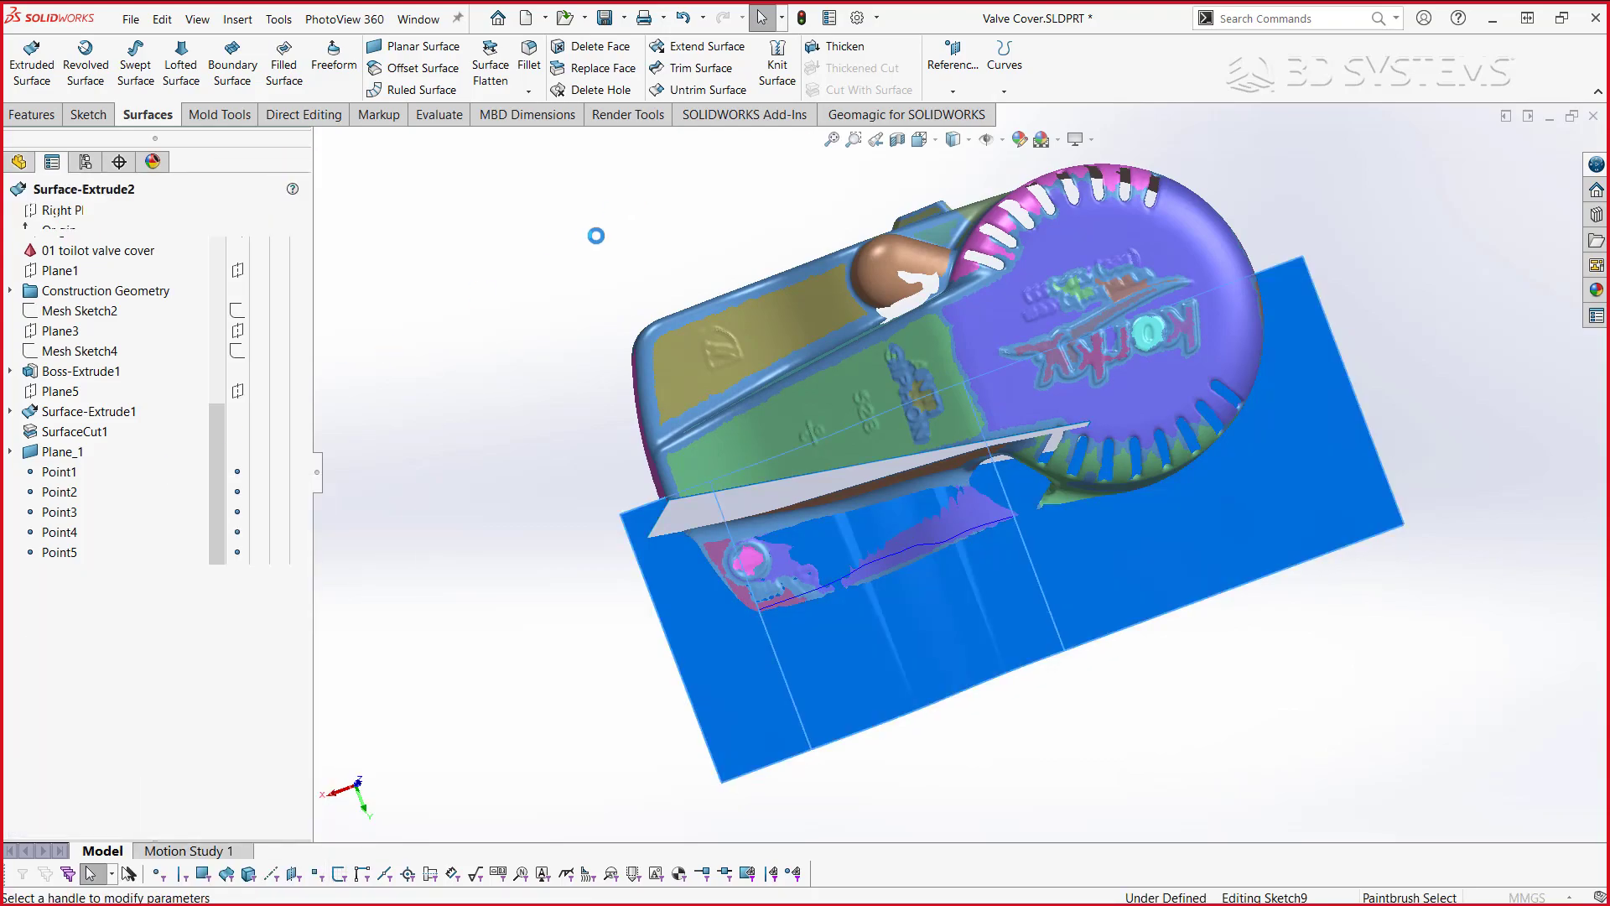
right_click(595, 236)
left_click(660, 592)
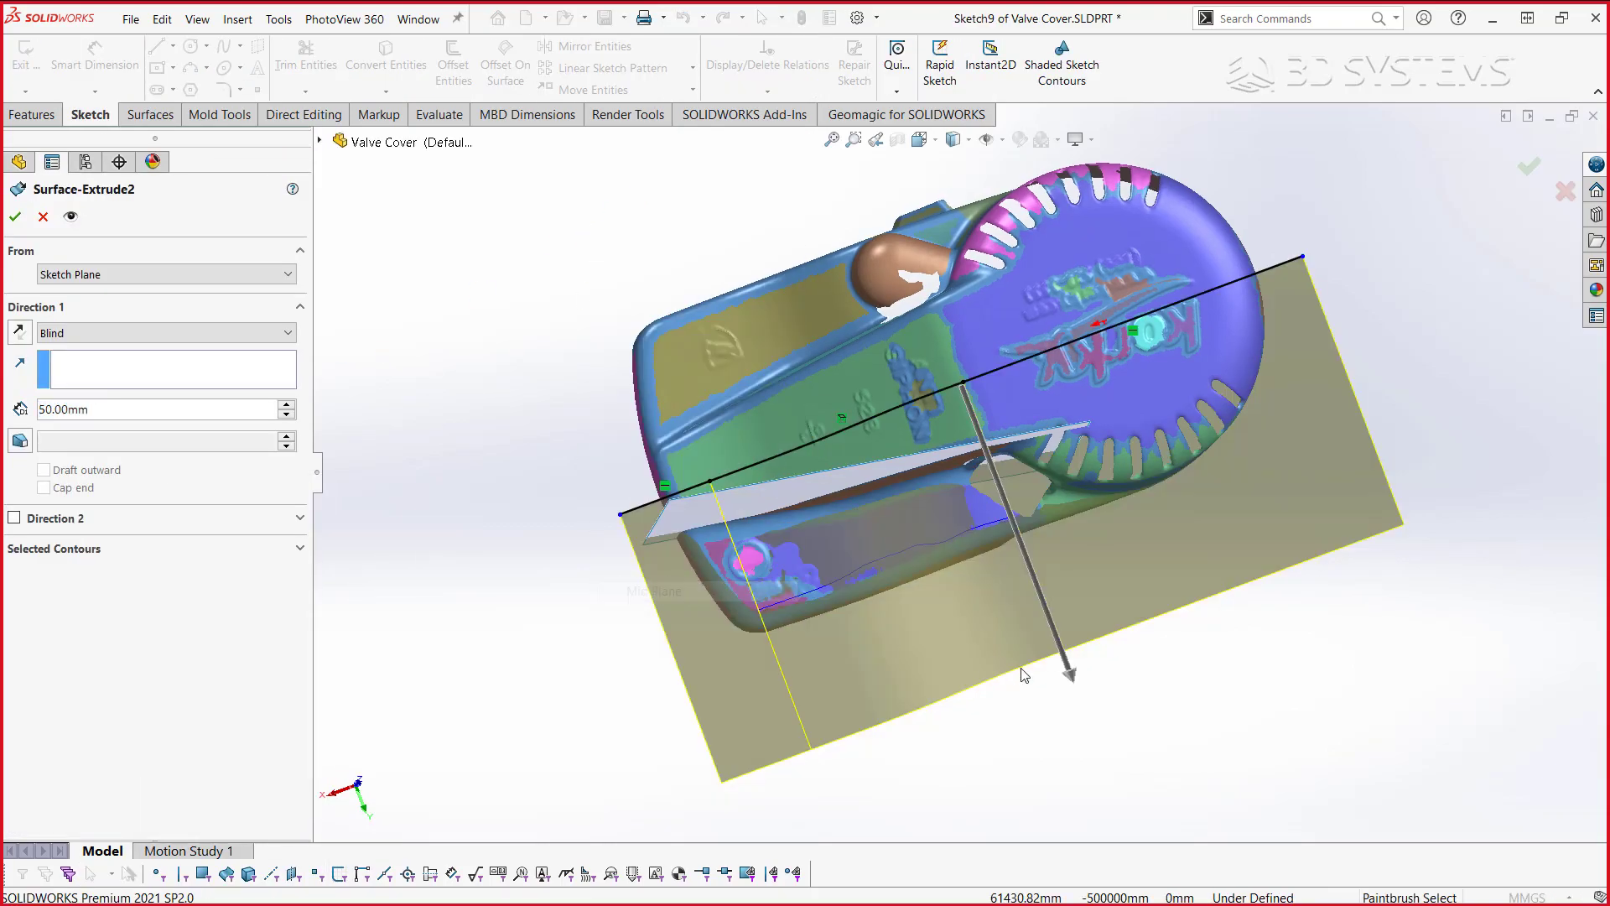
left_click(122, 332)
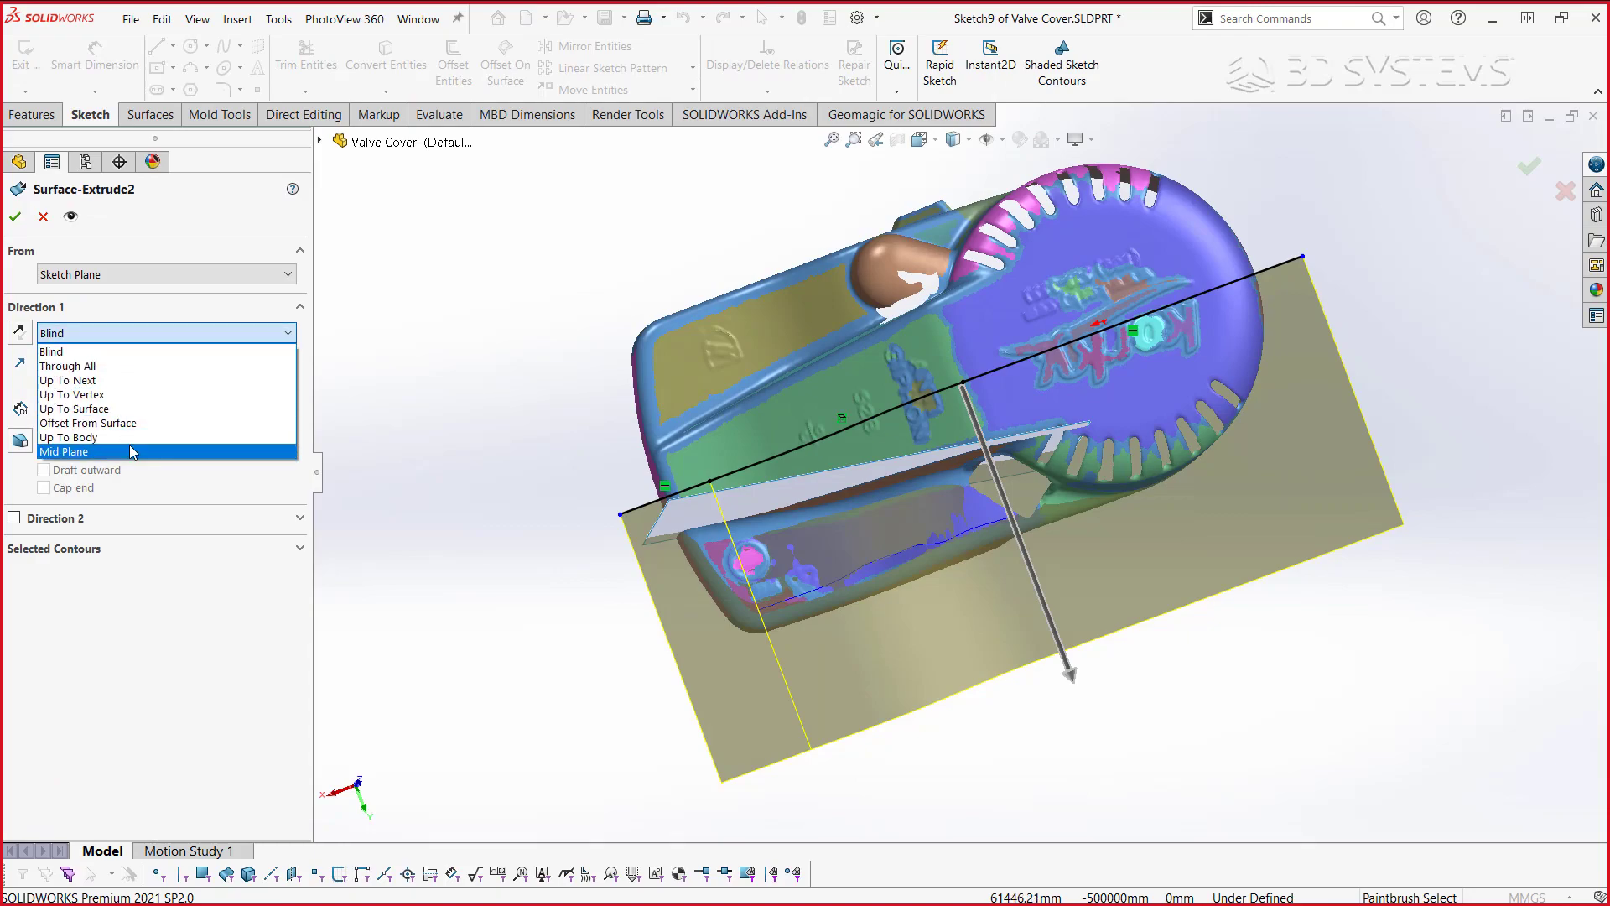
left_click(131, 446)
left_click_drag(1015, 552, 1044, 608)
left_click(1533, 168)
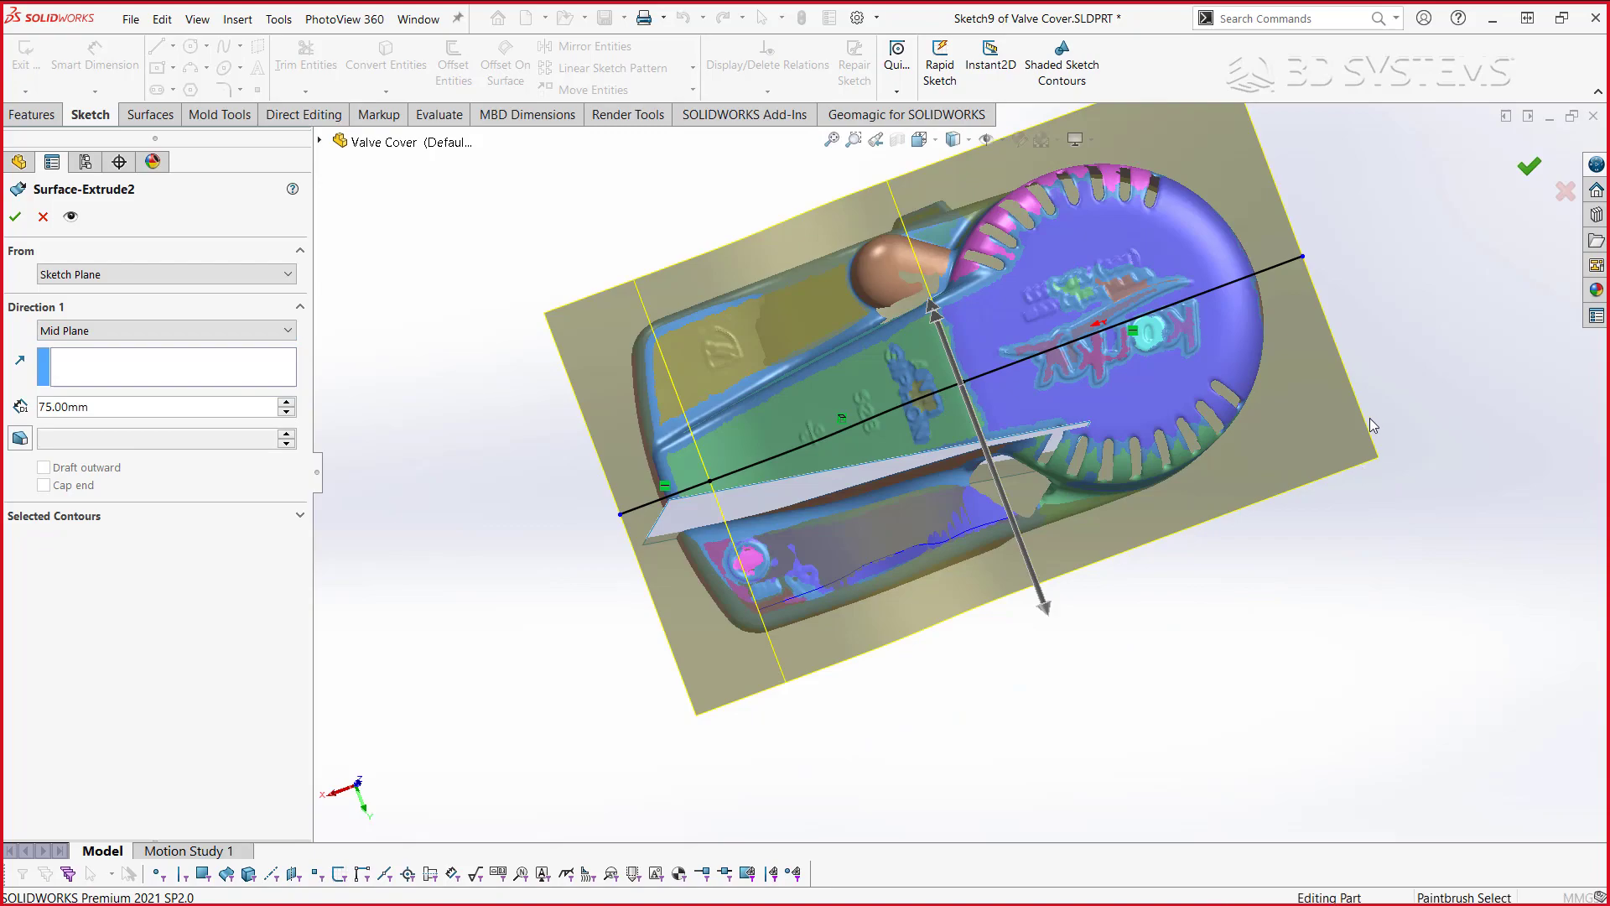
middle_click_drag(1371, 418, 1242, 453)
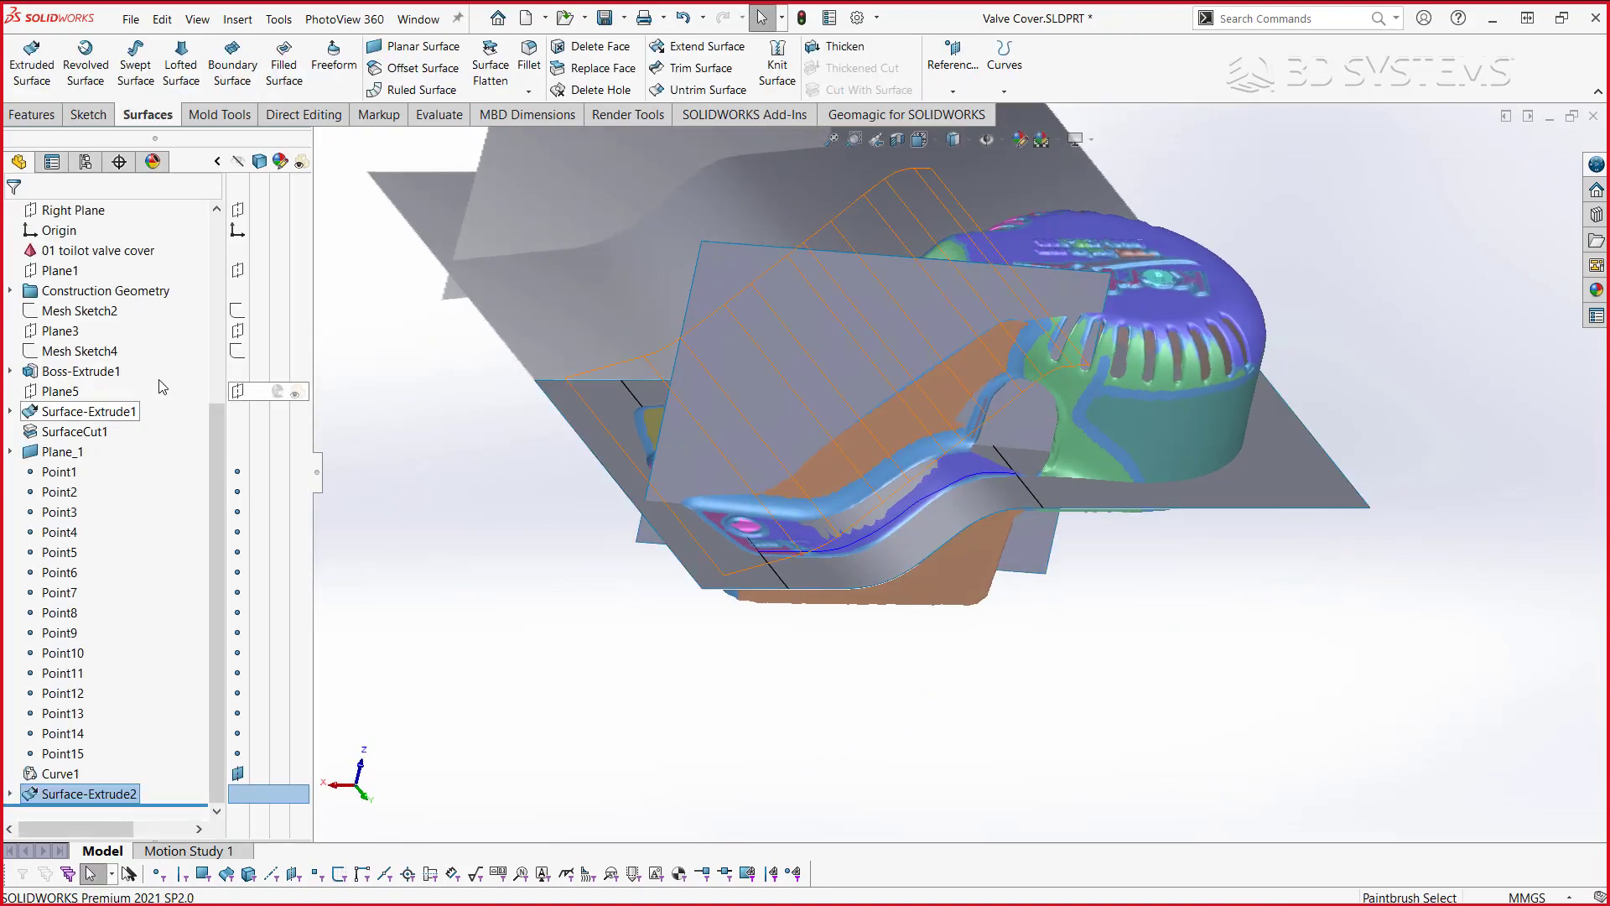
- Show the SurfaceCut1 solid and start a sketch on the Boss-Extrude1 top face
scroll(176, 312, "up", 5)
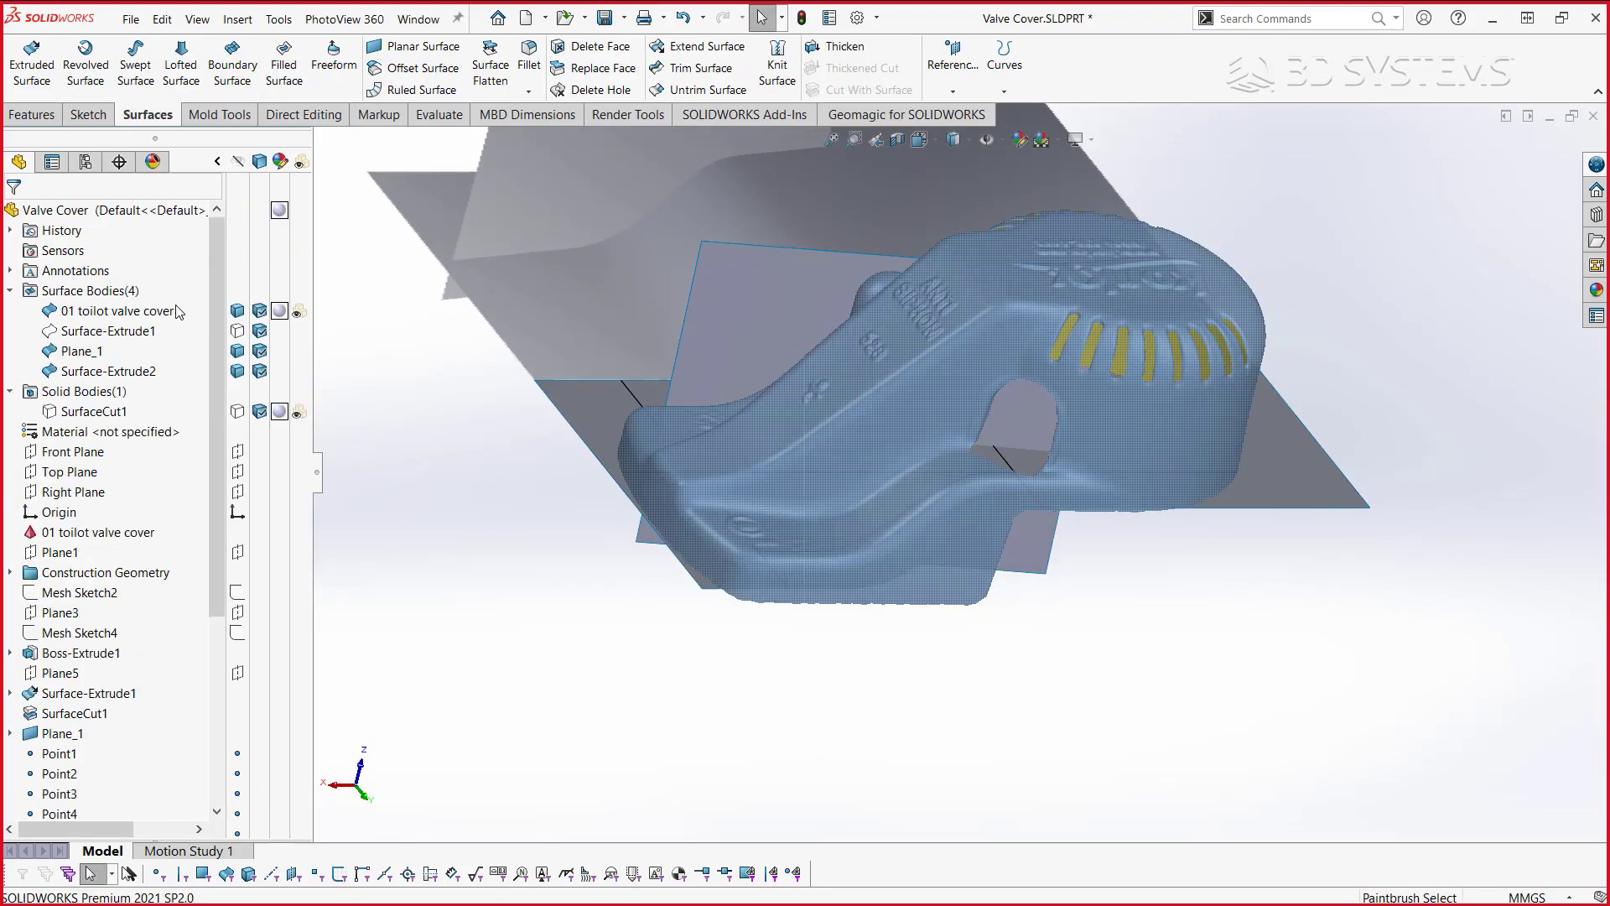
left_click(237, 412)
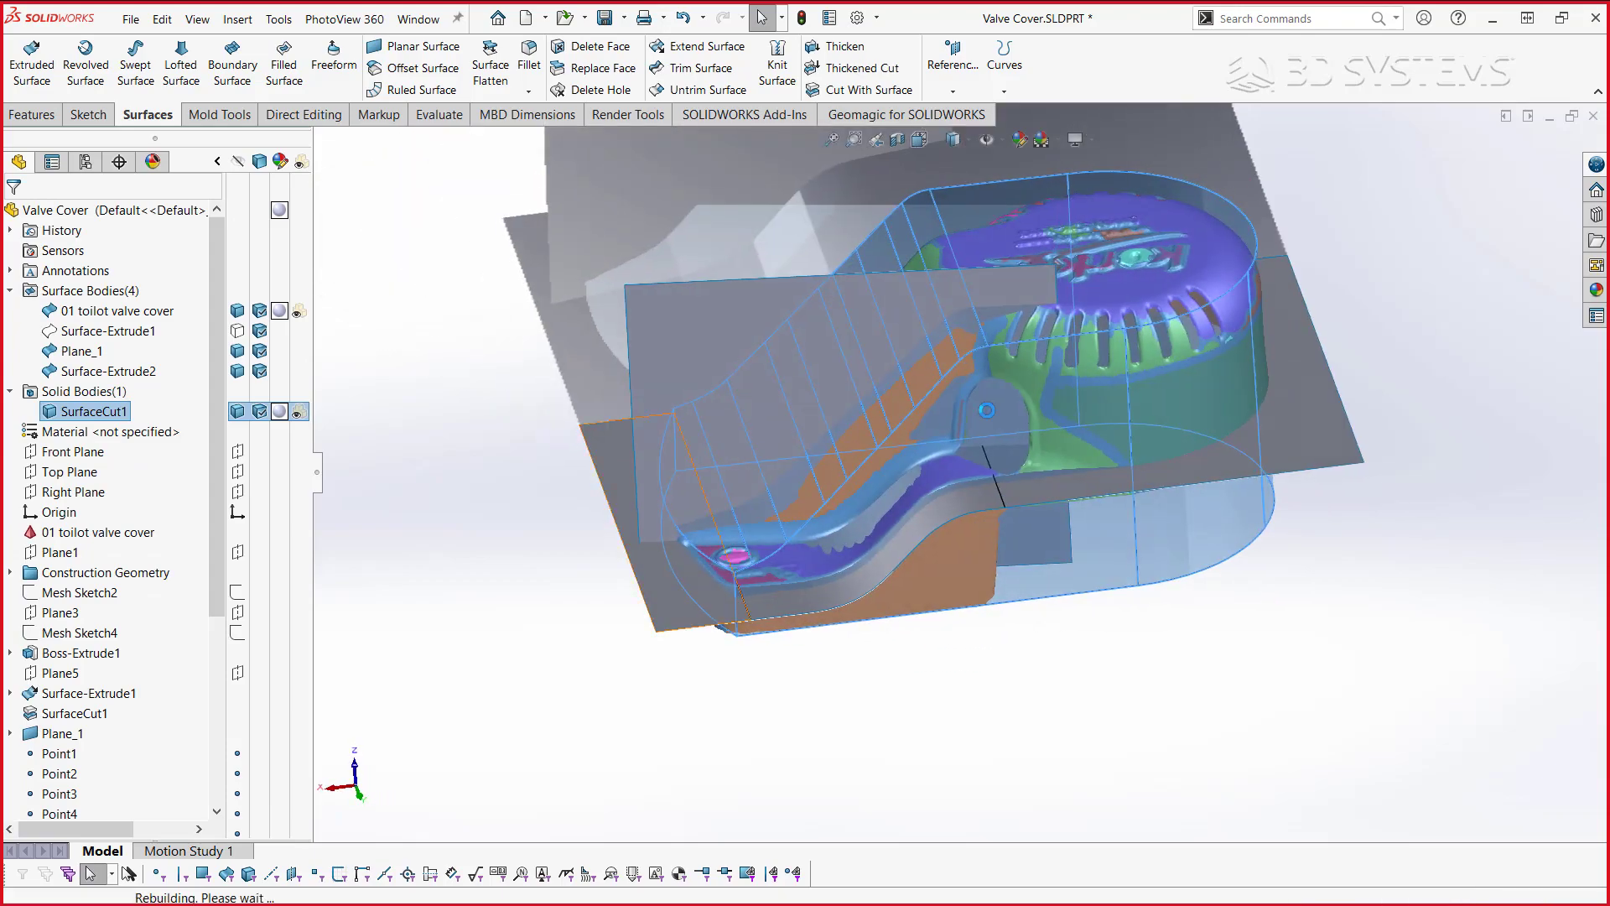
middle_click_drag(1321, 235, 1127, 238)
left_click(1127, 242)
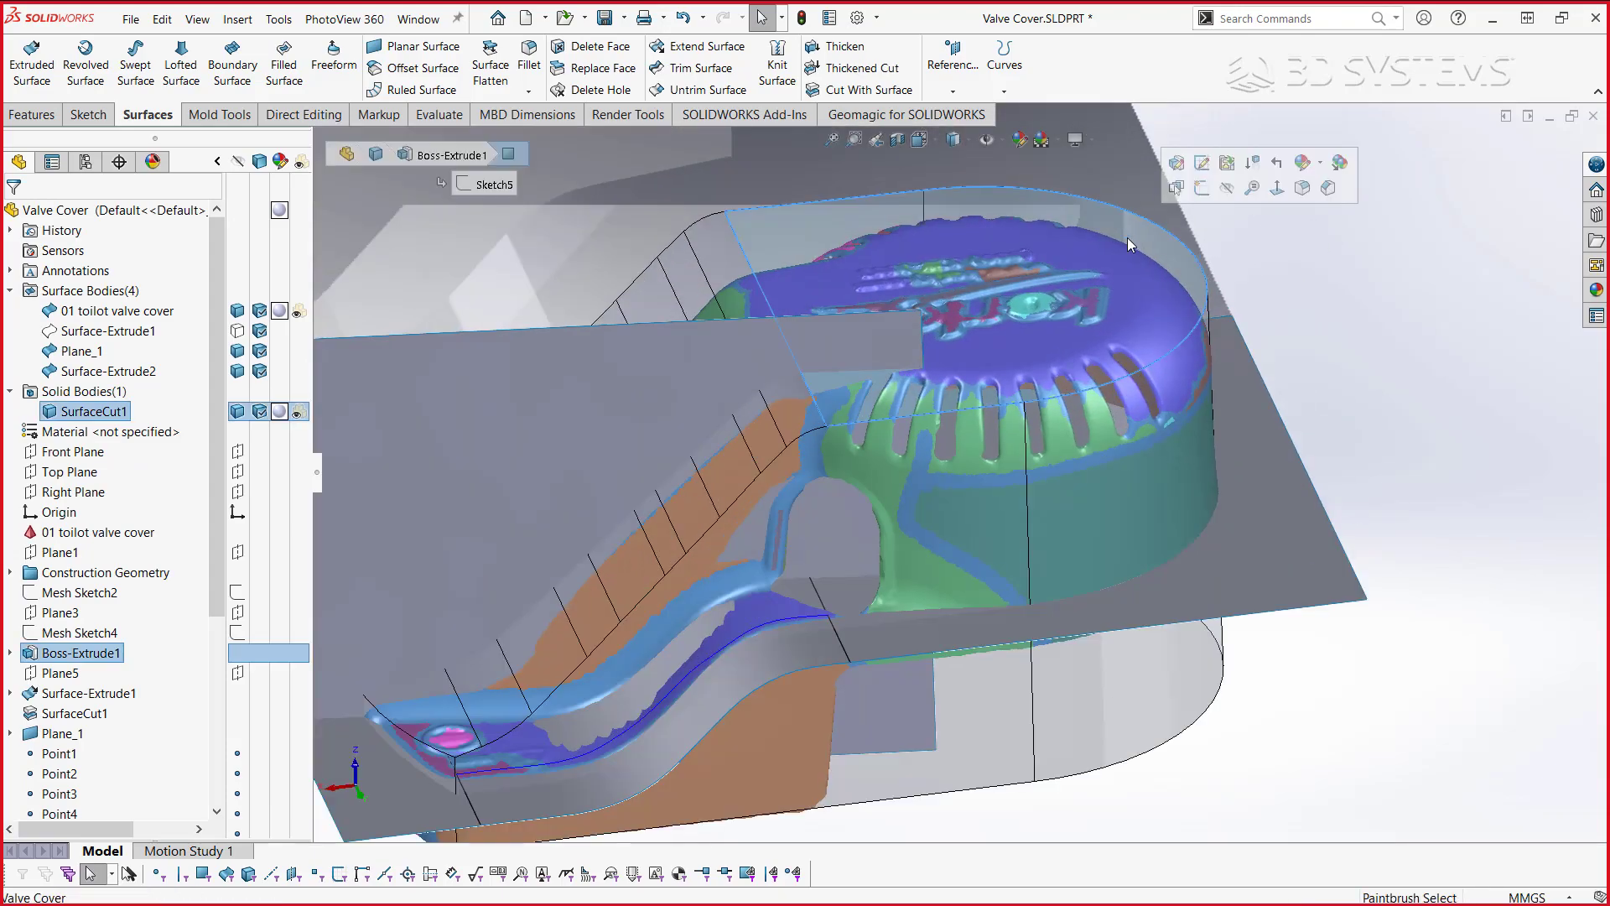
left_click(1202, 188)
- Draw a 28 mm radius circle around the round top and begin an extruded surface from it
right_click_drag(1302, 302, 1407, 304)
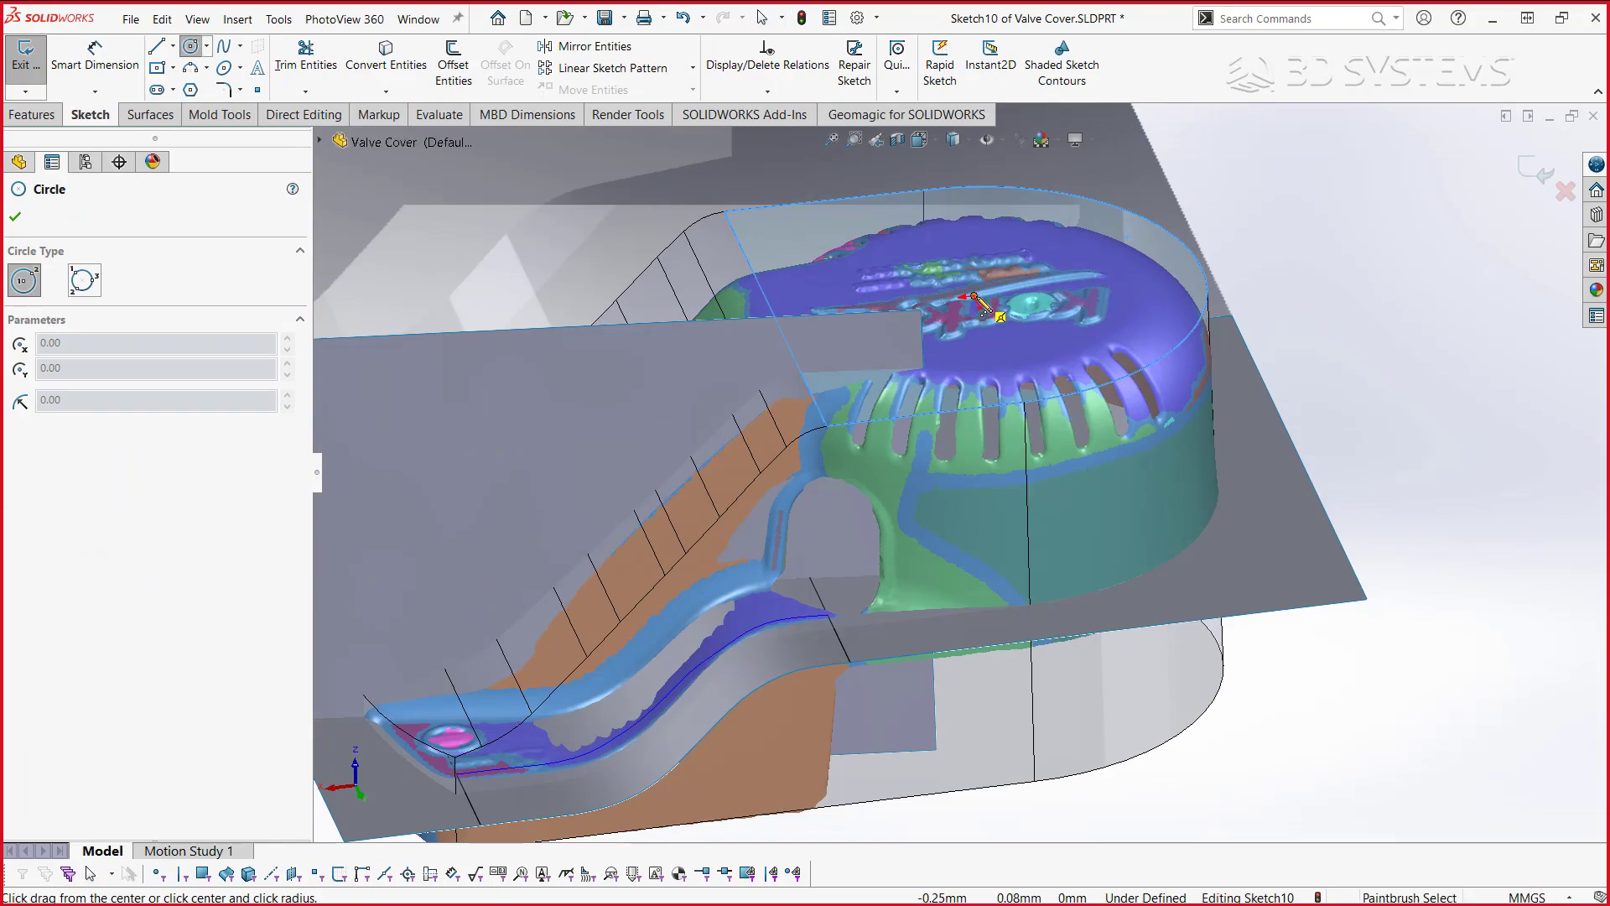
left_click(973, 296)
left_click(1025, 404)
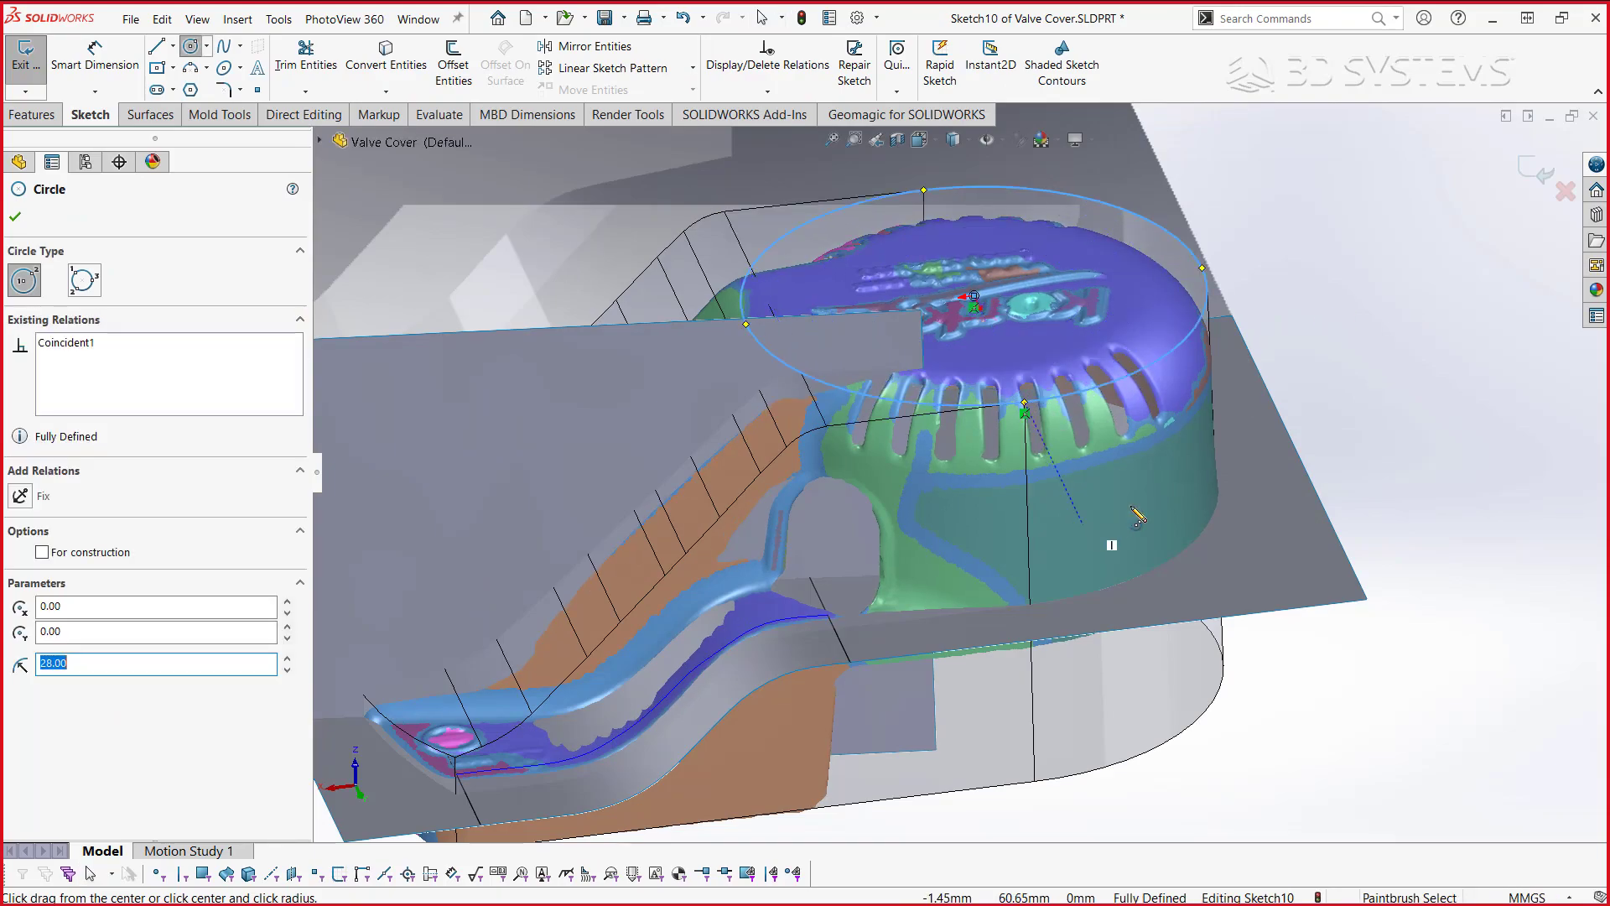
key("Escape")
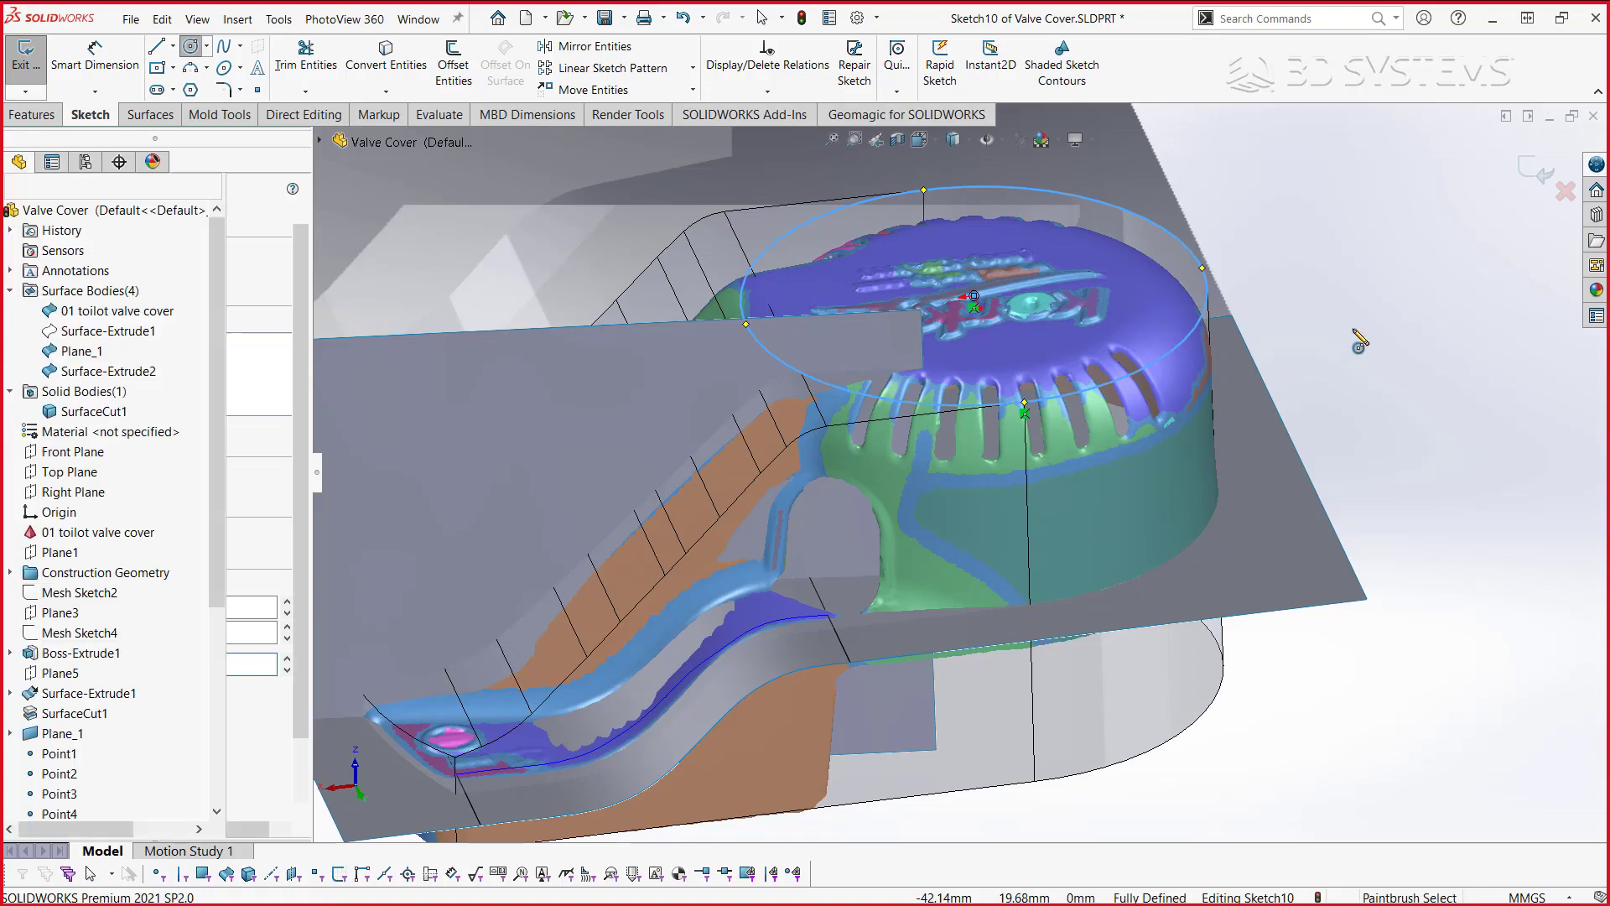
left_click(143, 116)
left_click(32, 63)
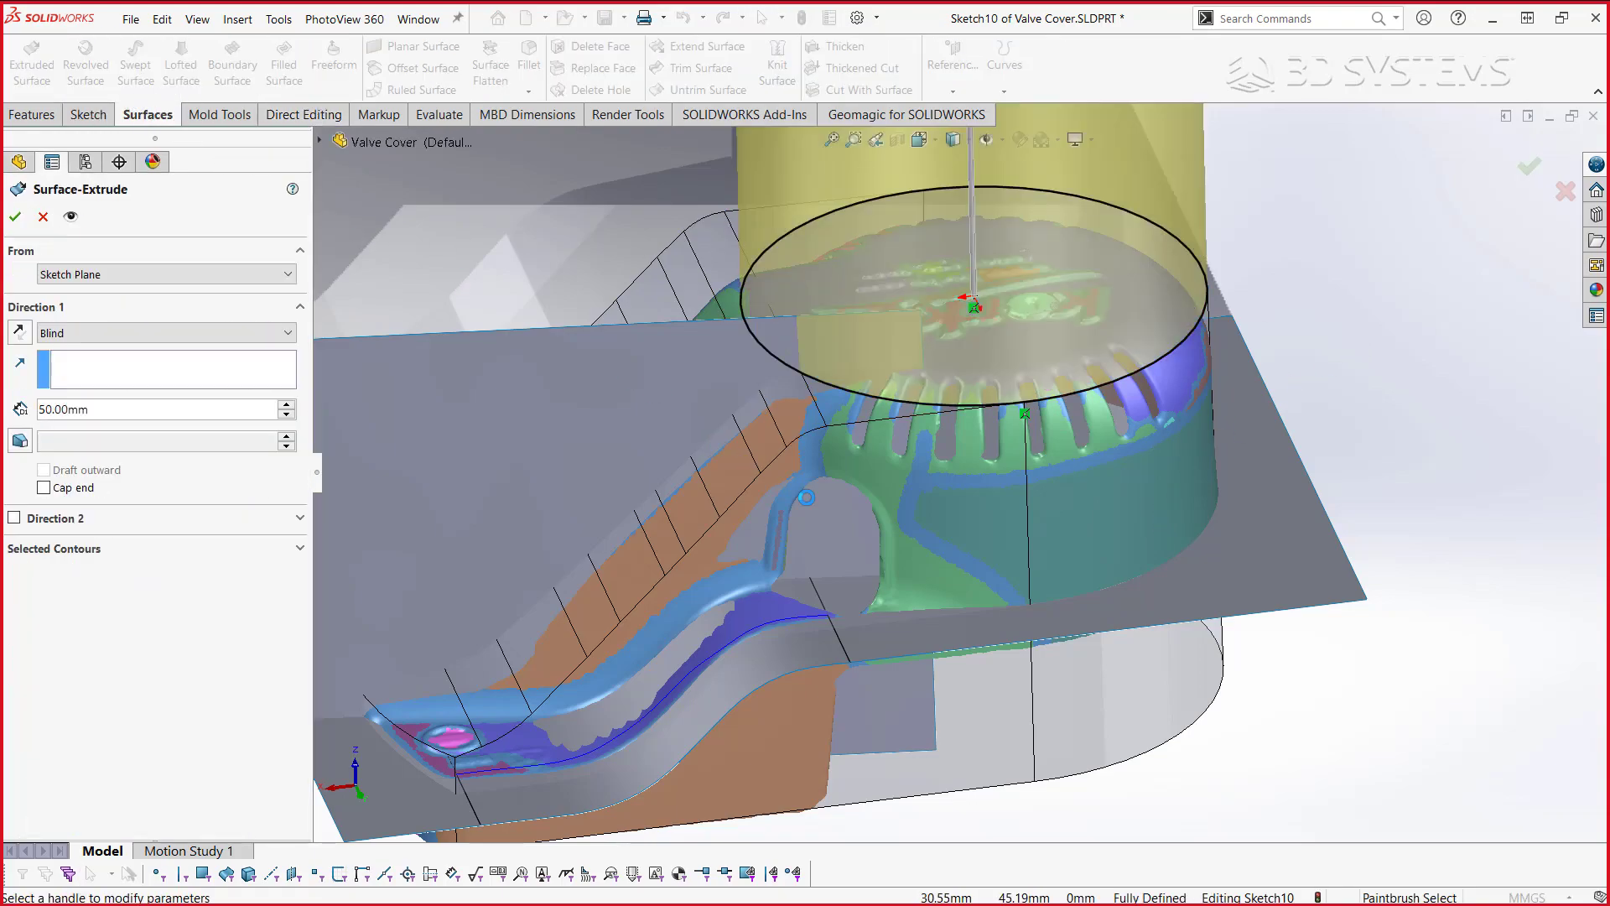
- Extrude the circle up to a vertex and 31 mm the other way with 1° outward draft
key("Right")
right_click(1034, 452)
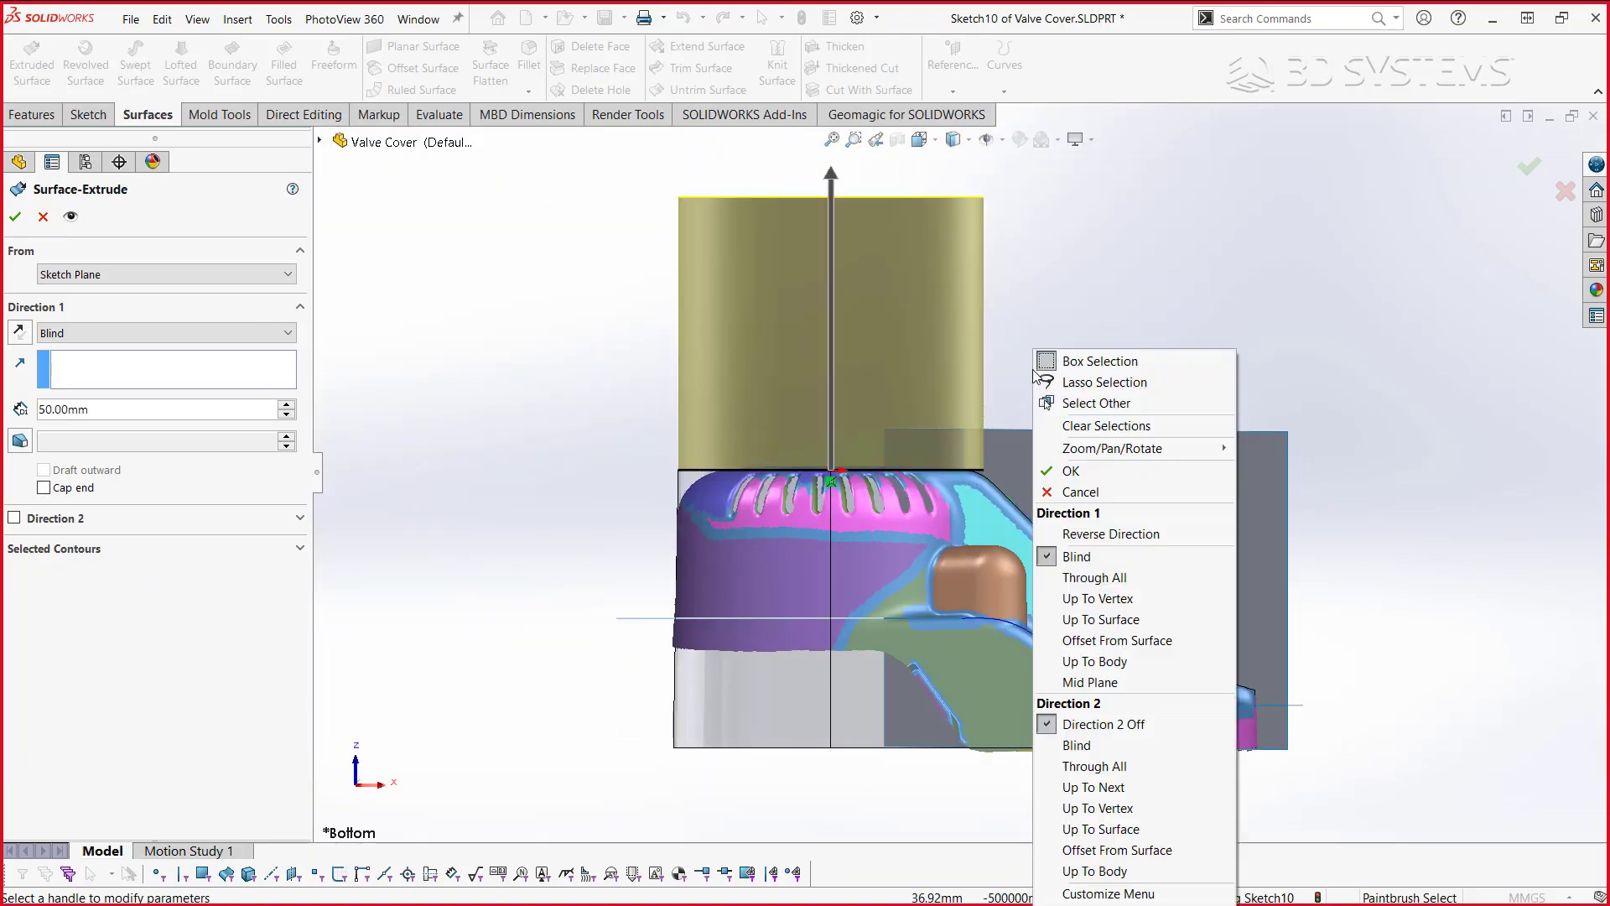
left_click(1099, 598)
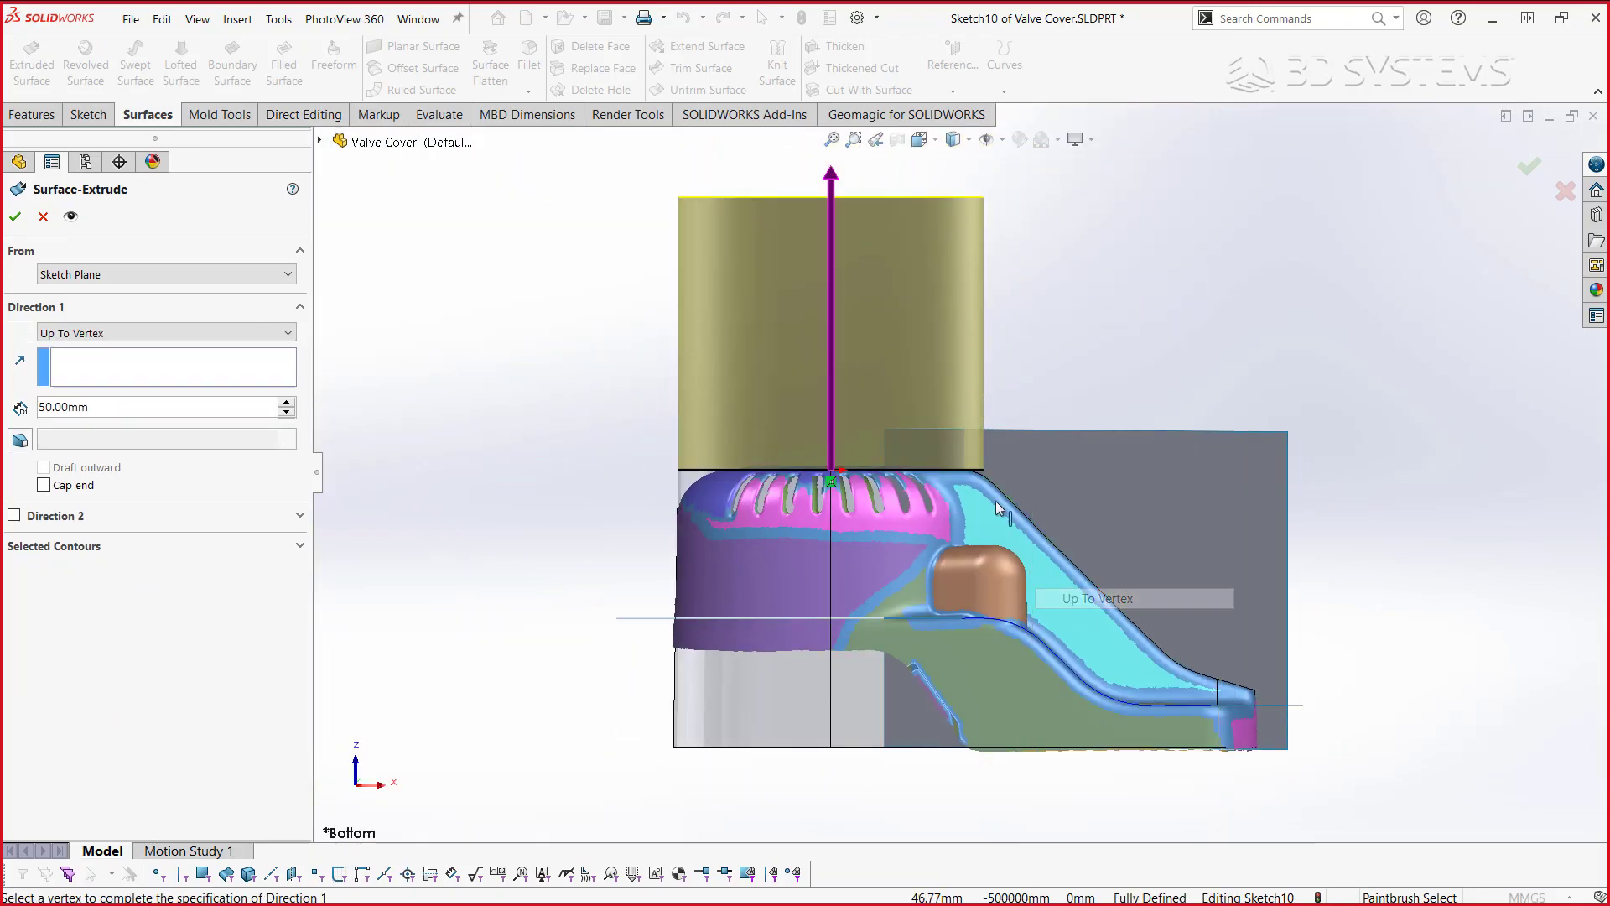
scroll(861, 453, "down", 3)
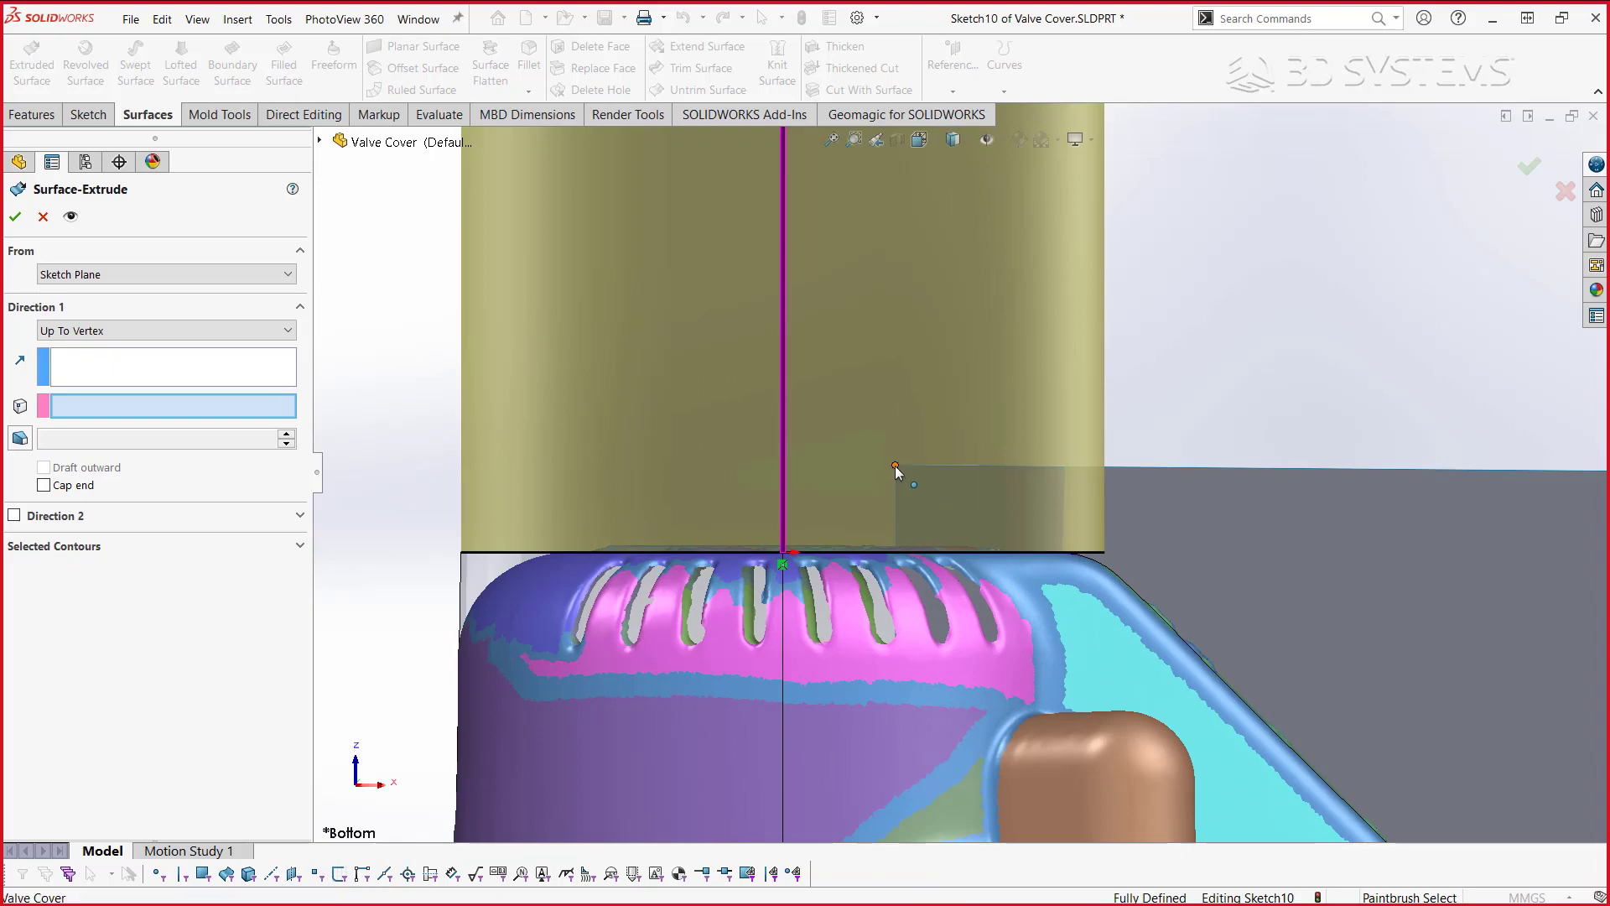
left_click(894, 467)
scroll(914, 467, "up", 5)
left_click(11, 438)
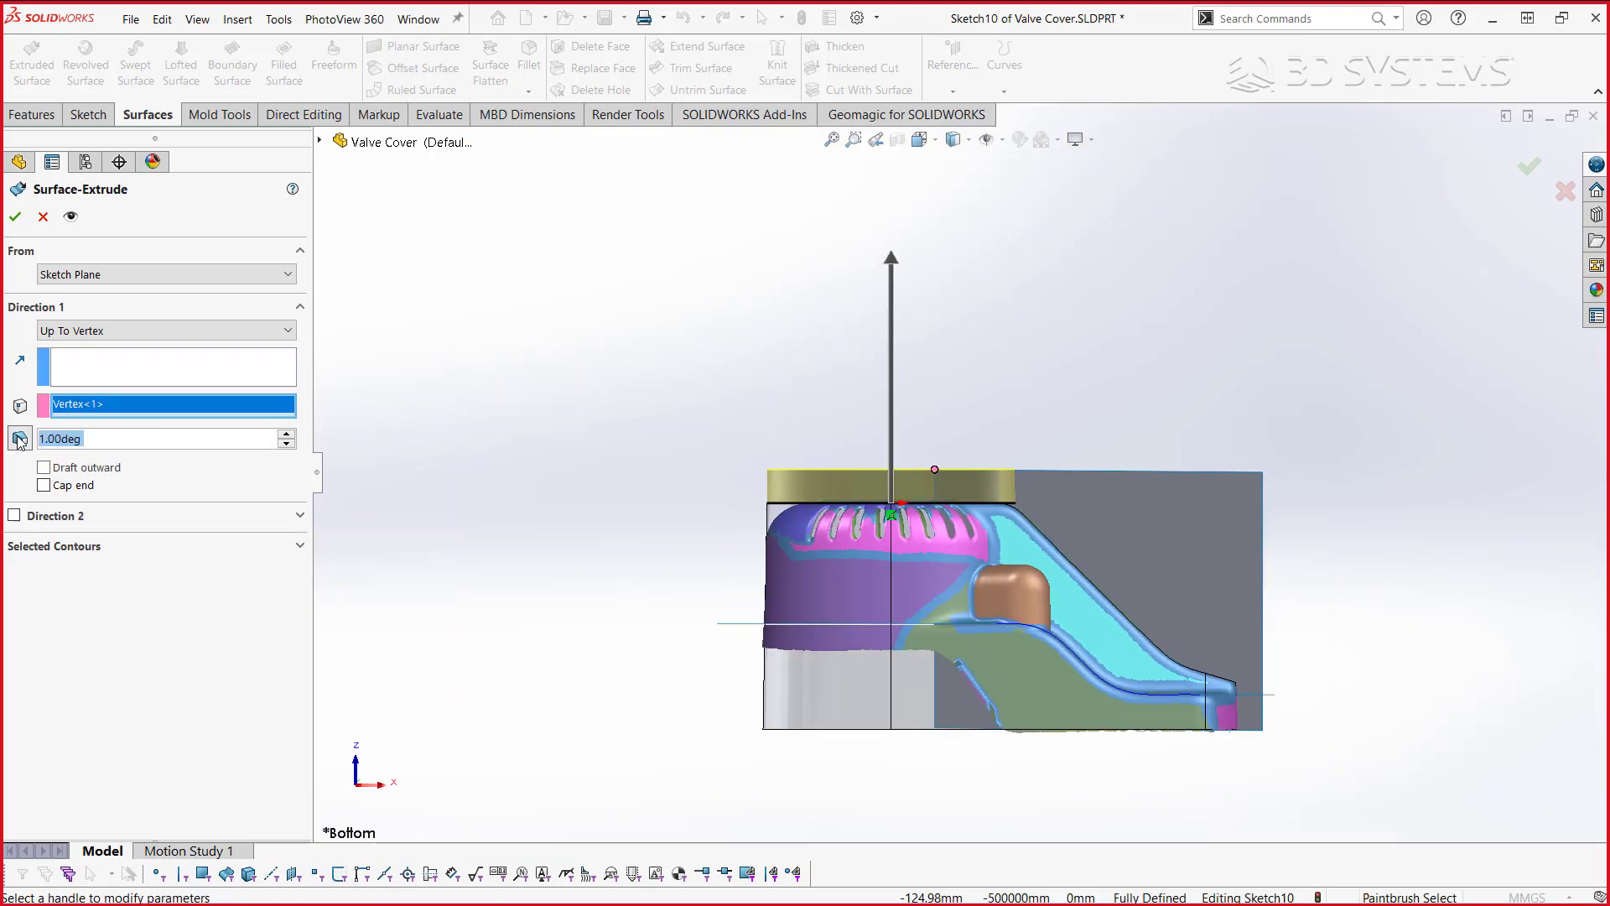
left_click(15, 516)
left_click_drag(891, 755, 914, 643)
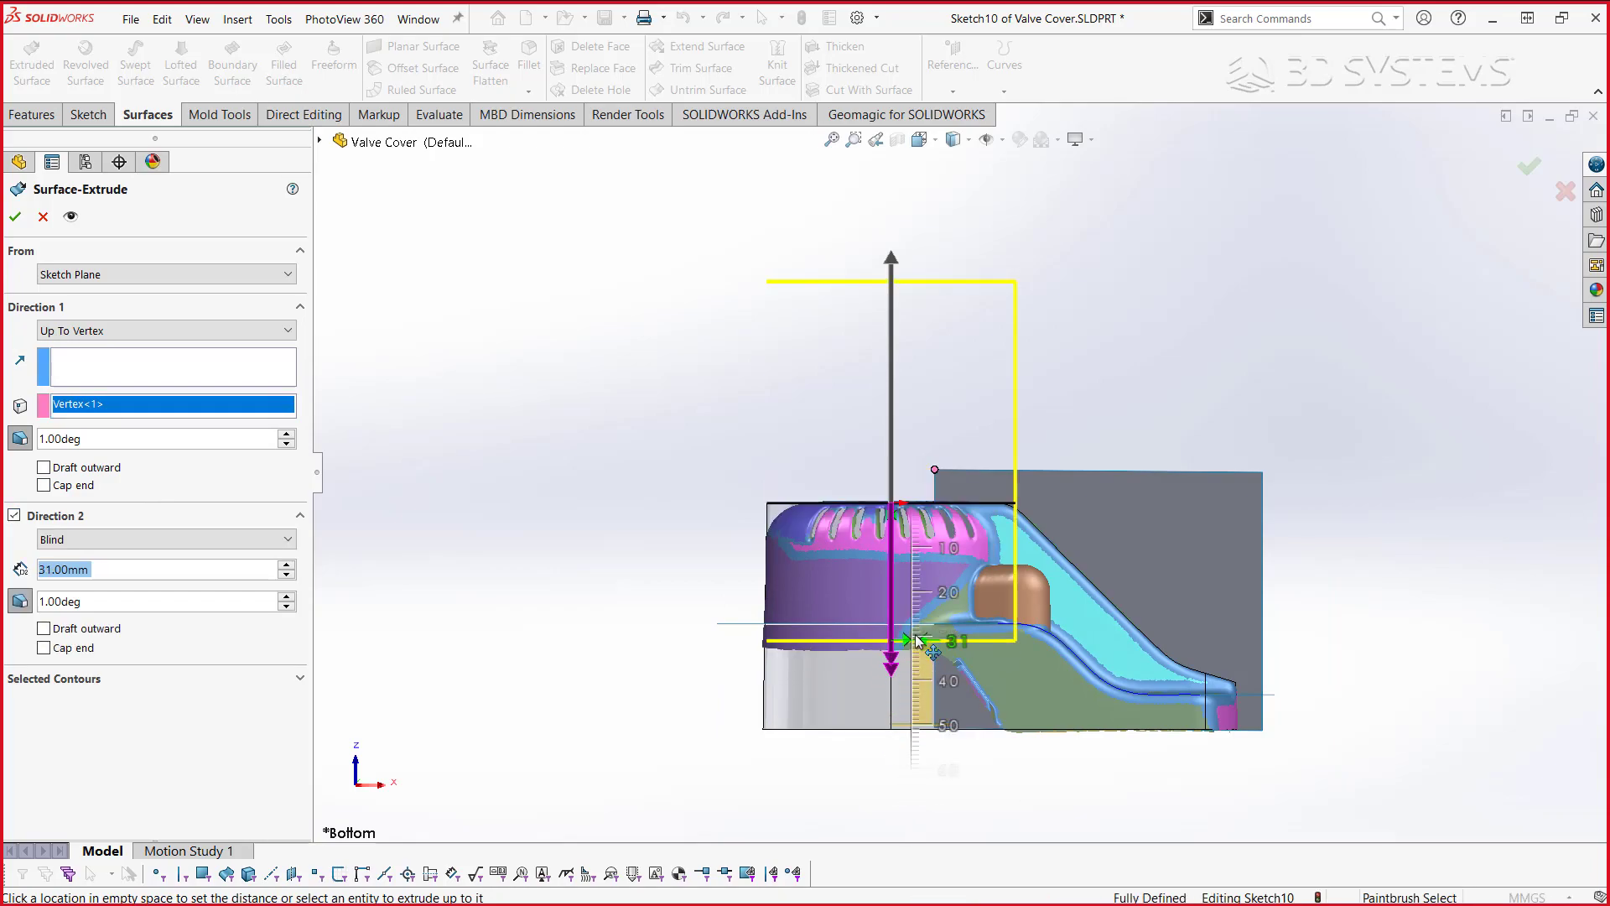
left_click(43, 629)
left_click(1527, 171)
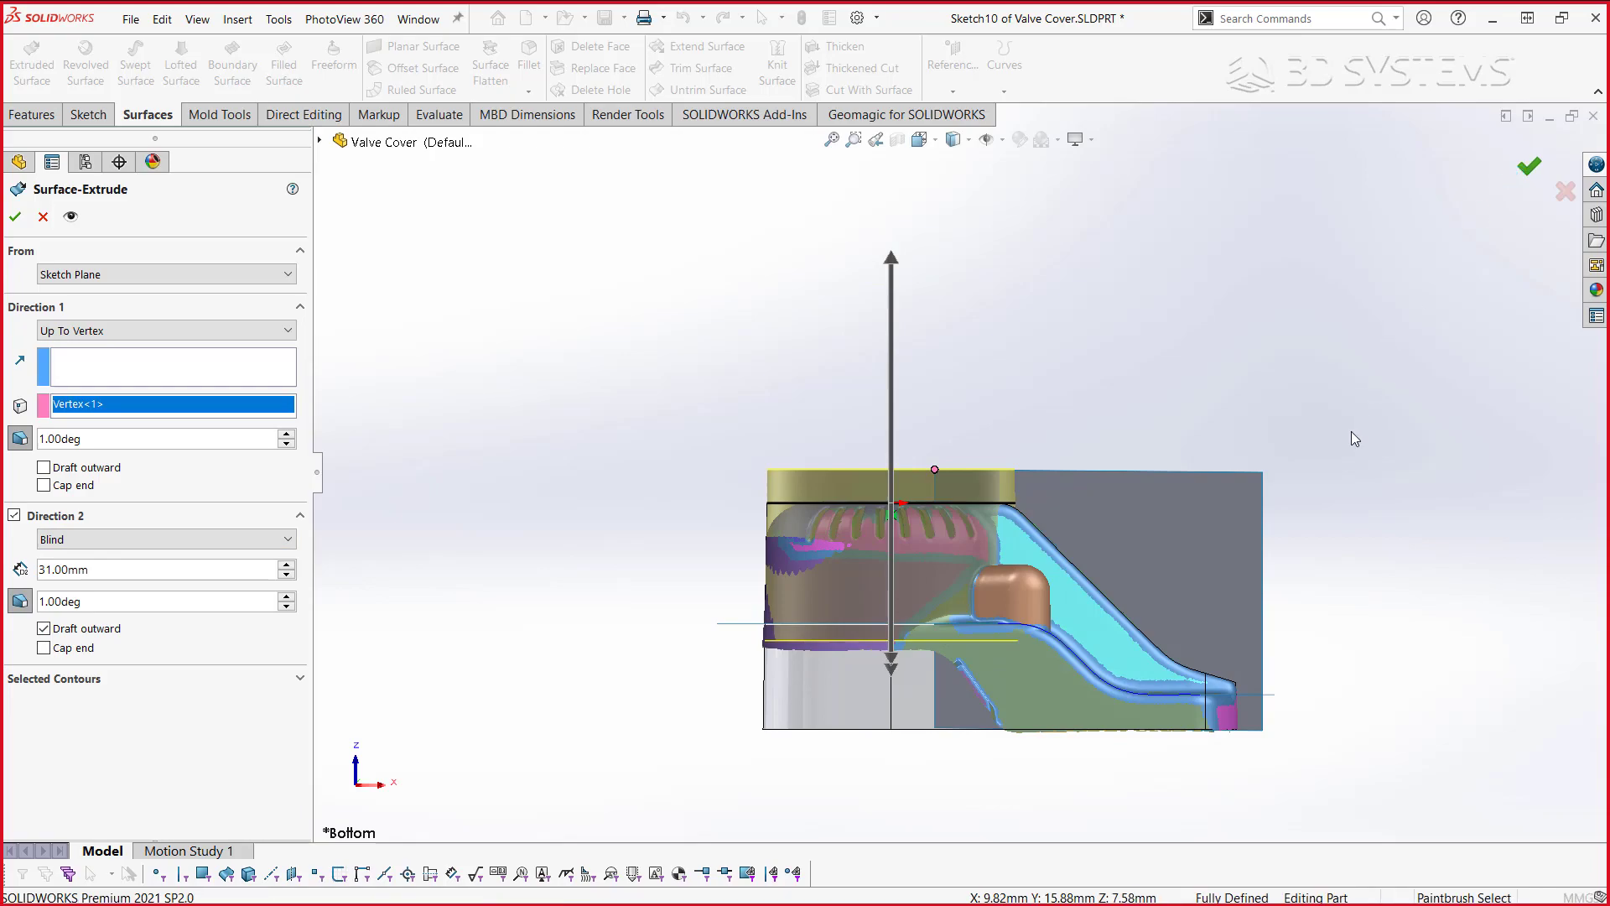
key("ctrl+7")
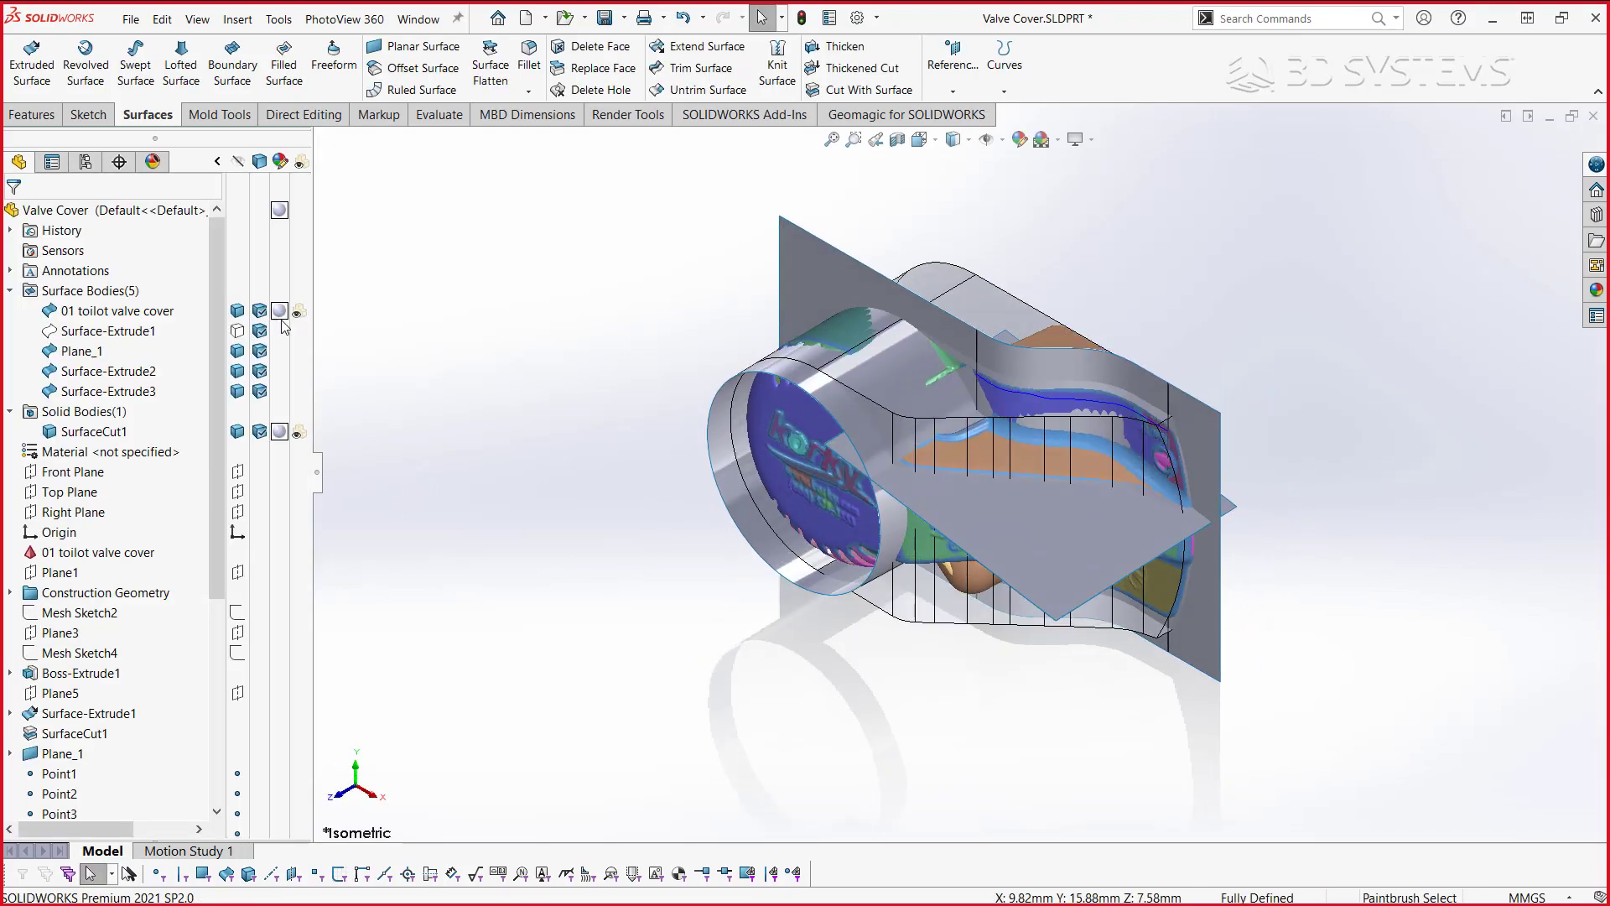
- Hide the SurfaceCut1 solid and the 01 toilot valve cover mesh, leaving only the surfaces
mouse_move(446, 545)
middle_mouse_down()
mouse_move(712, 282)
mouse_move(775, 376)
mouse_move(687, 394)
middle_mouse_up()
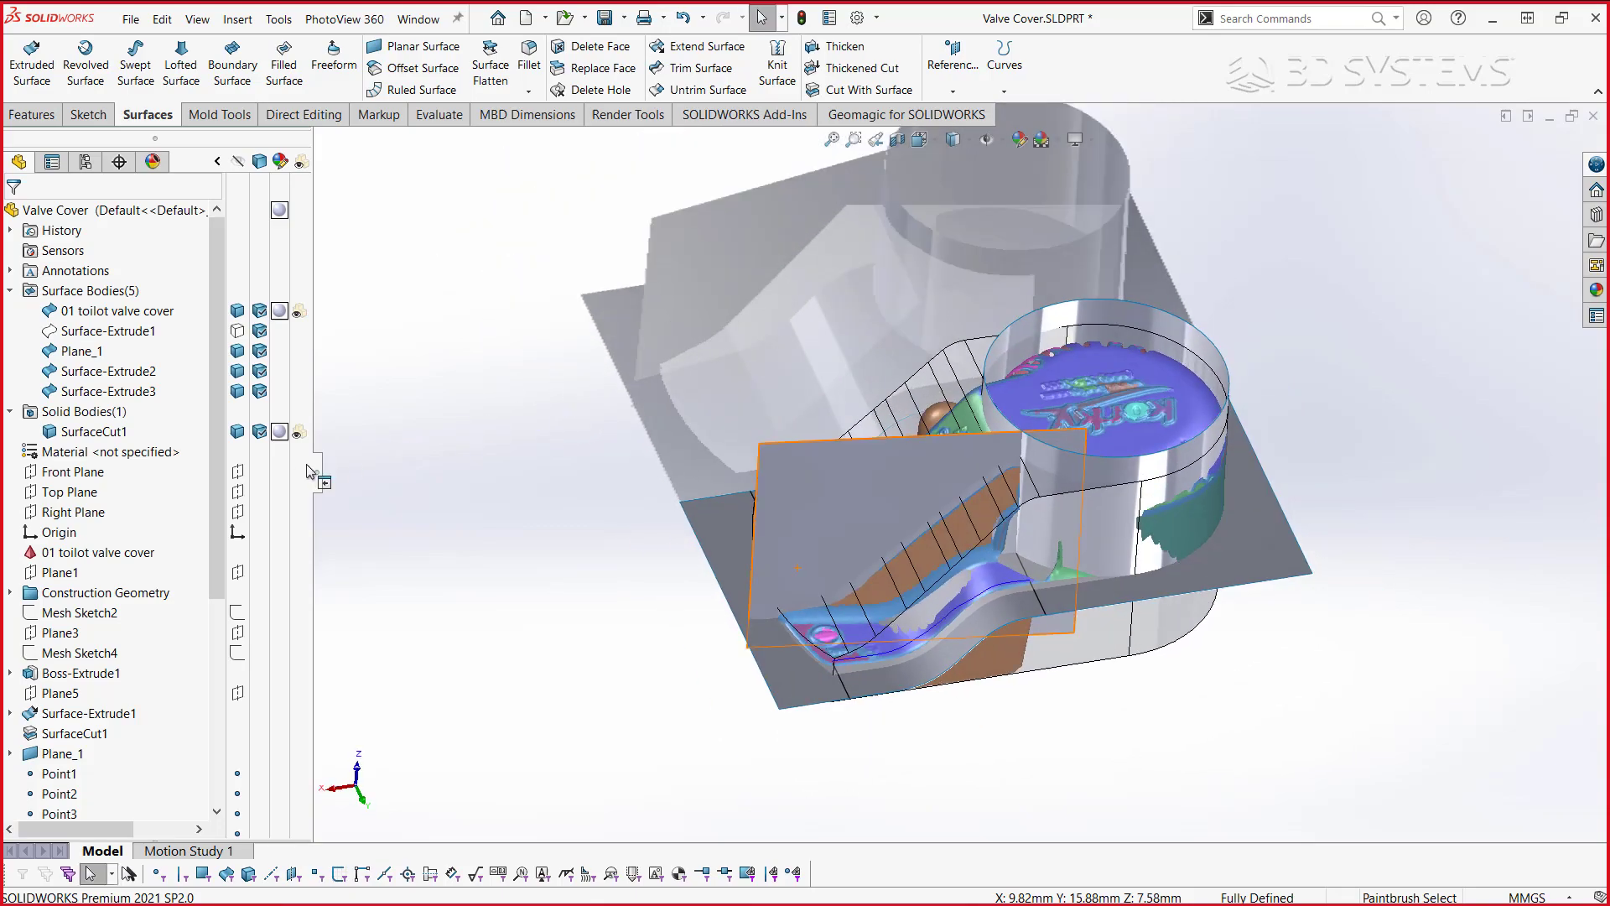
left_click(237, 433)
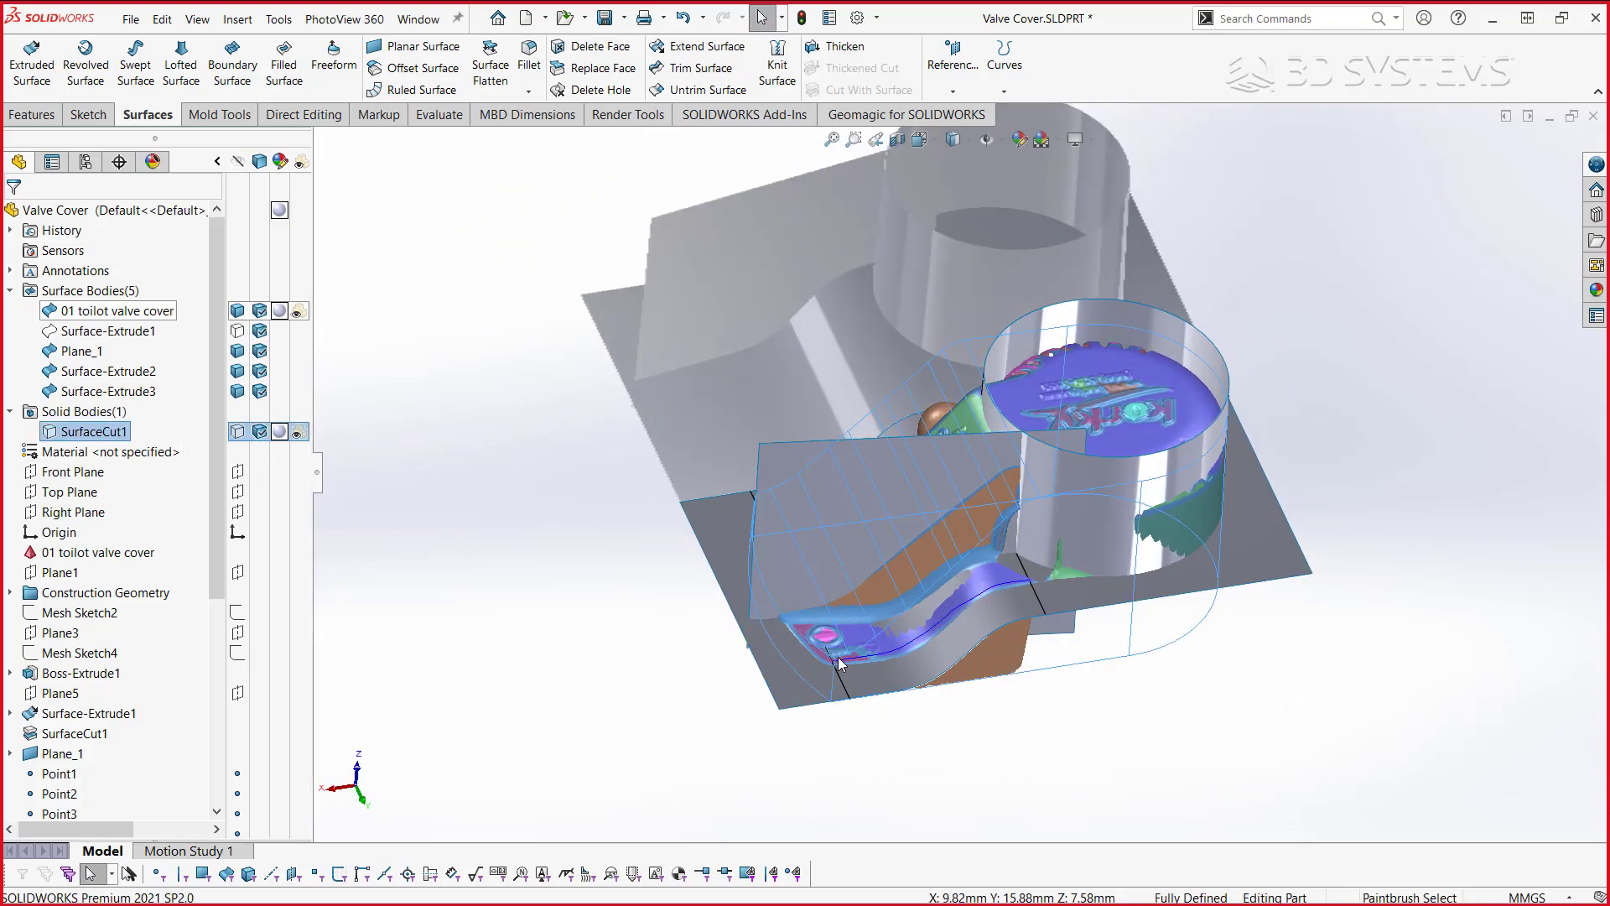
left_click(996, 570)
mouse_move(996, 570)
middle_mouse_down()
mouse_move(834, 656)
mouse_move(1082, 375)
mouse_move(1057, 648)
mouse_move(1035, 480)
middle_mouse_up()
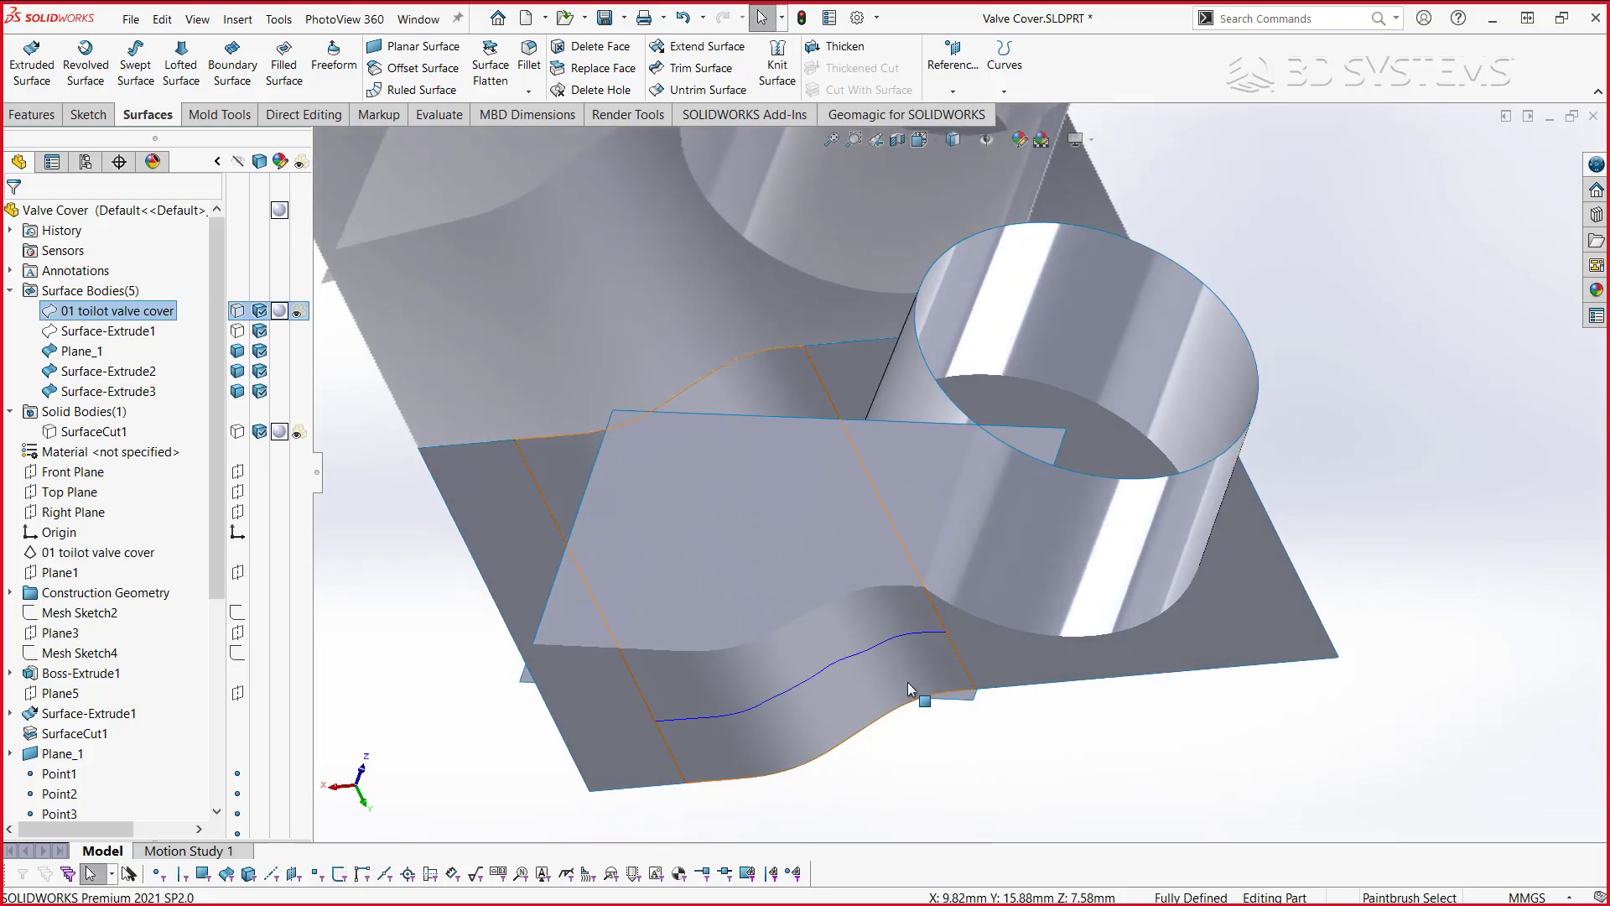
middle_click_drag(1058, 618, 1046, 617)
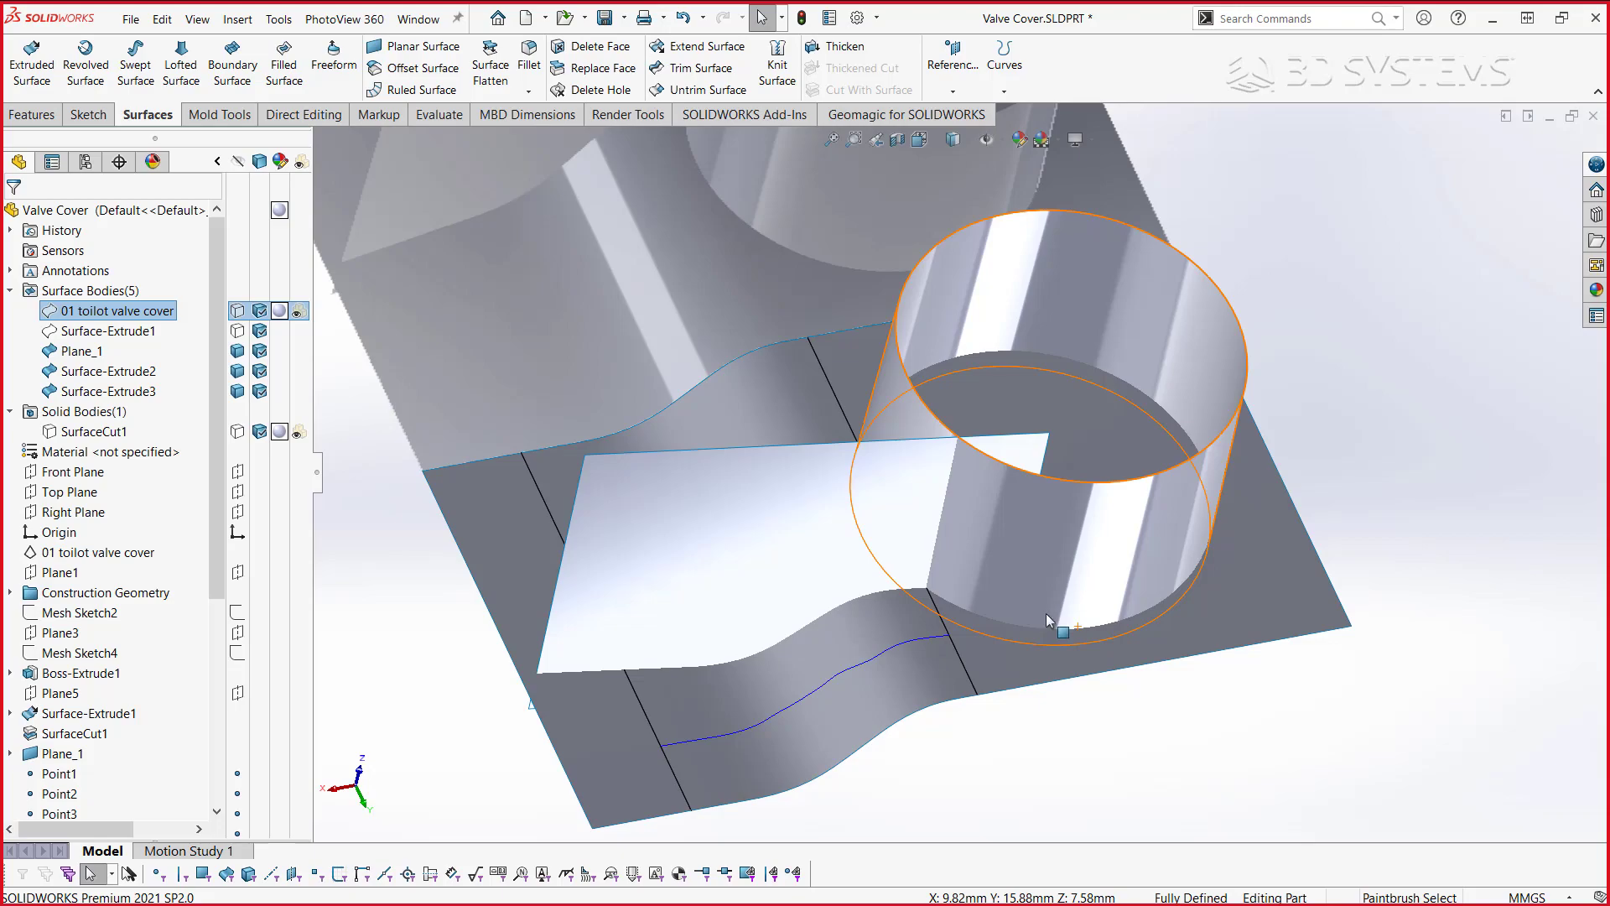
- Try extending the flat sheet, then dismiss the different-bodies error and cancel
left_click(700, 46)
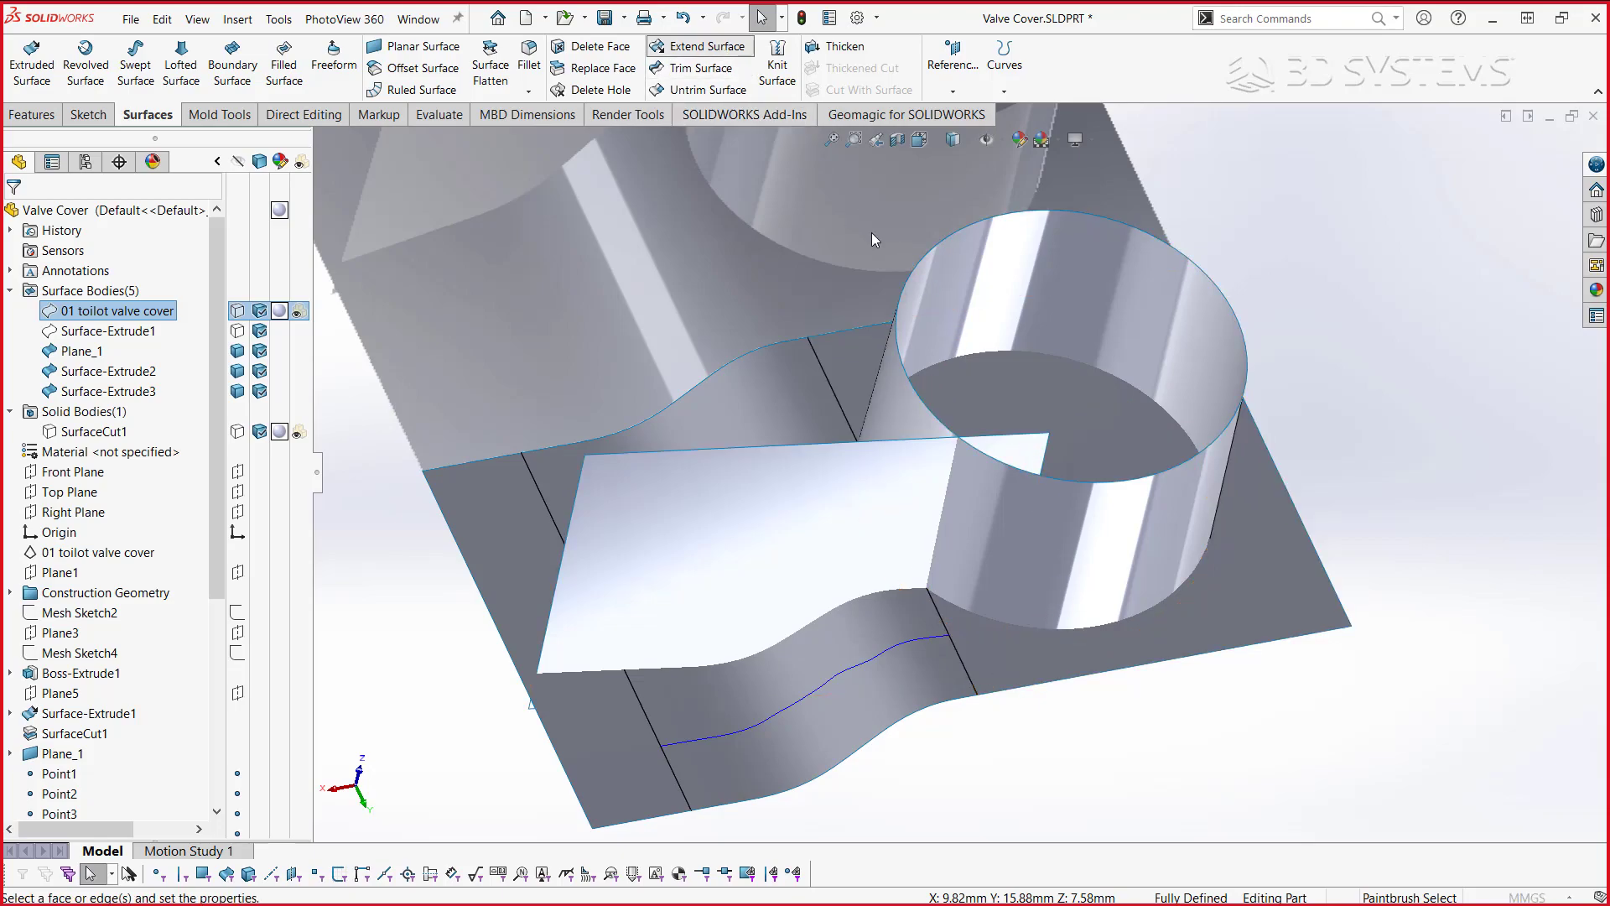
left_click(1052, 460)
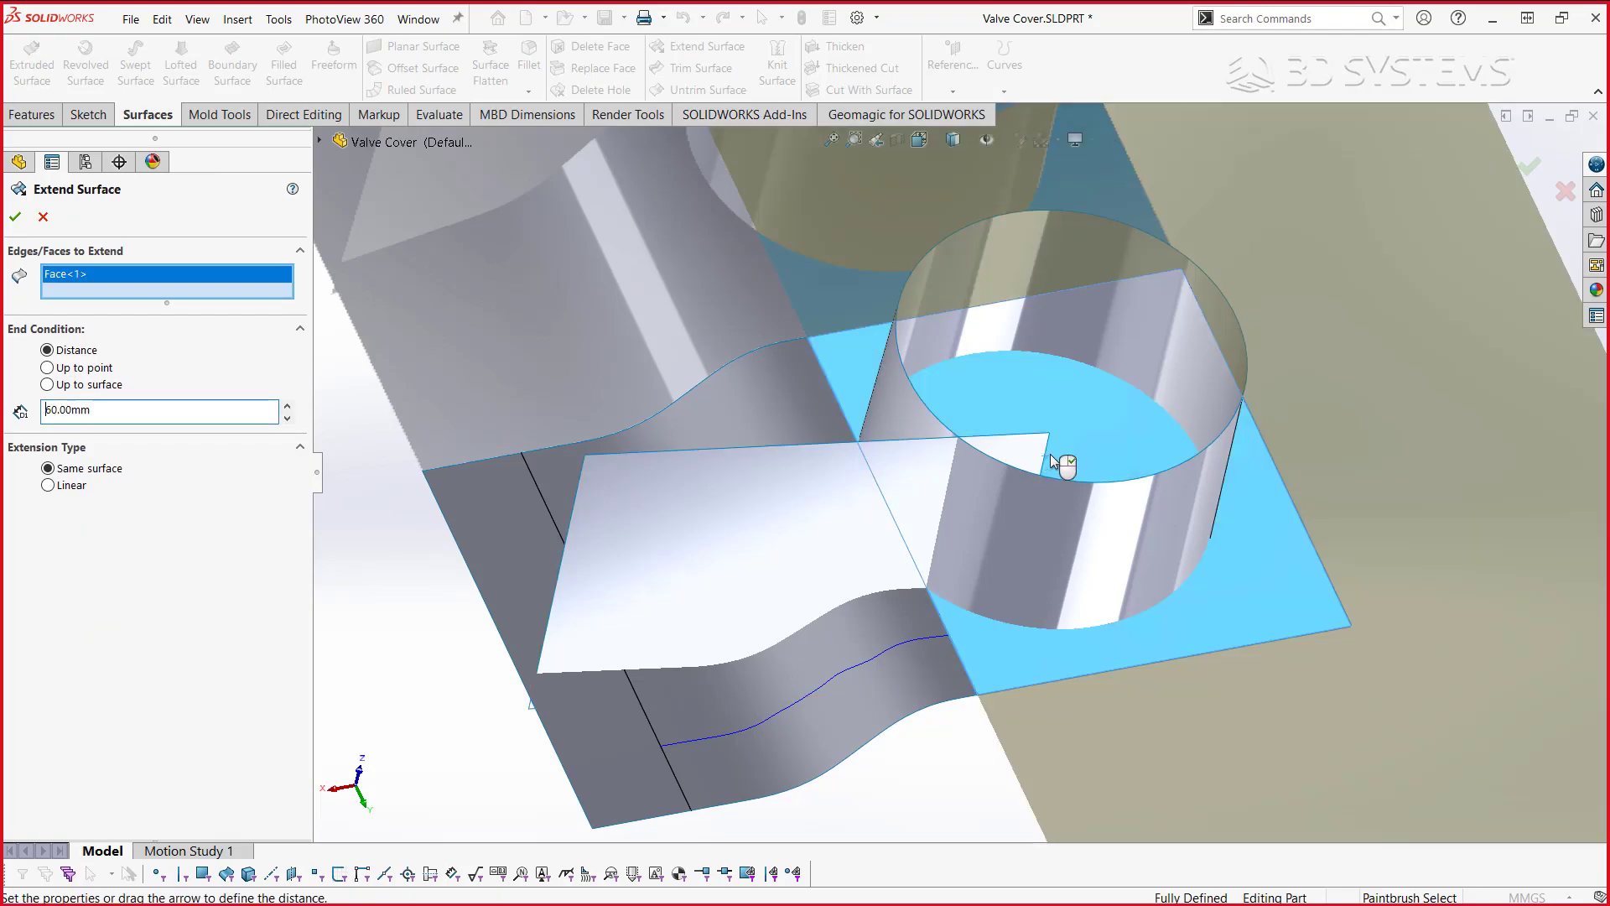
left_click(1051, 460)
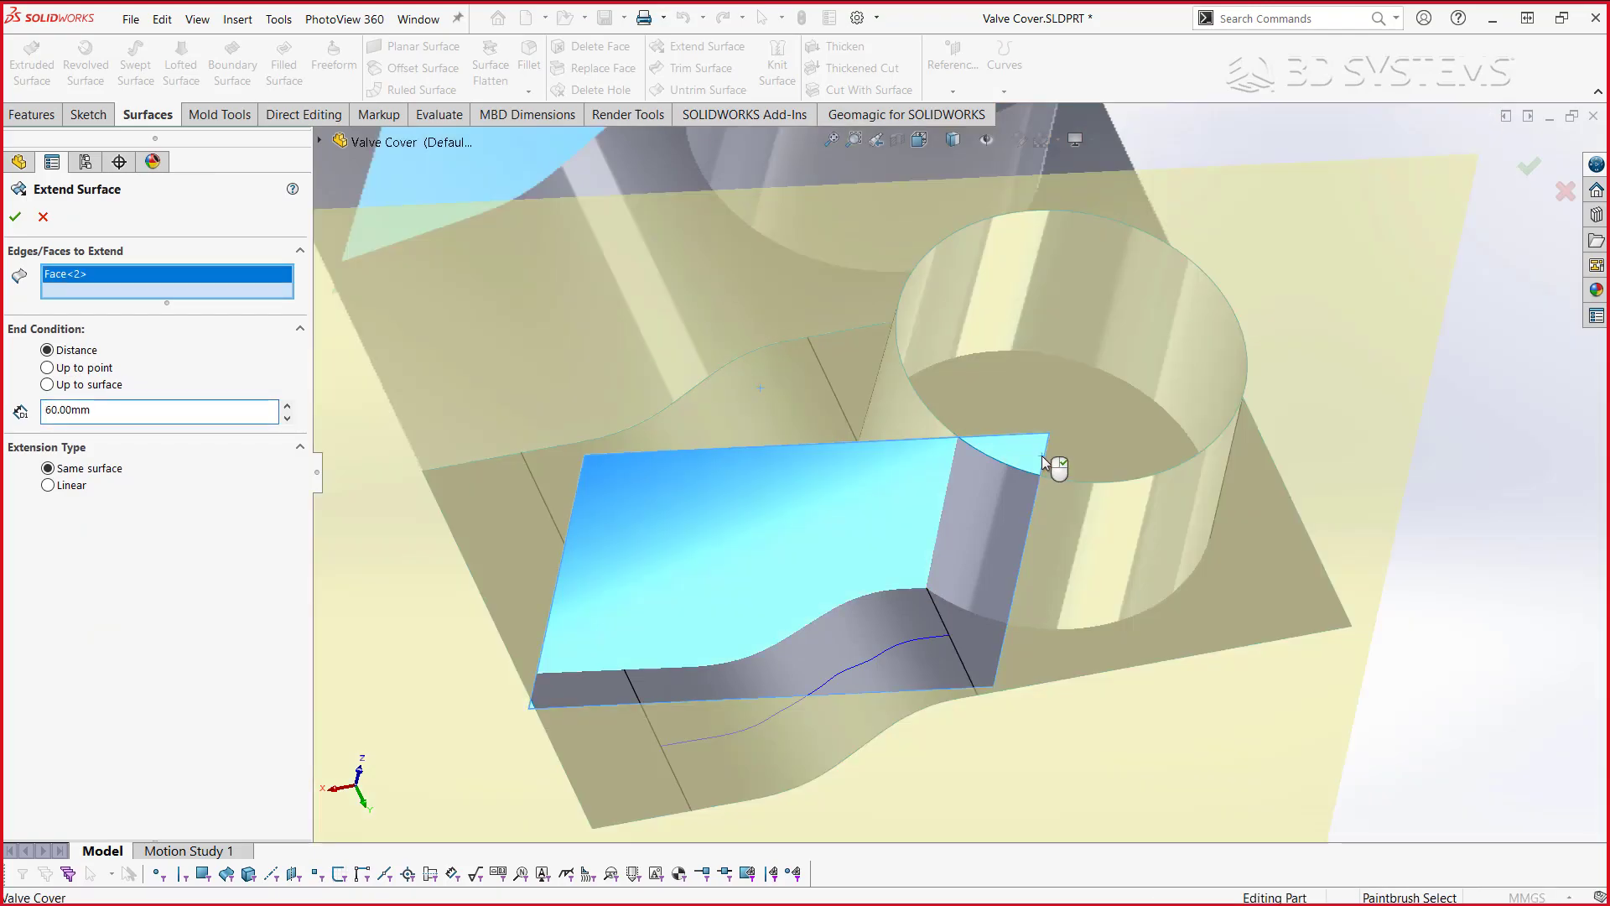
left_click(1044, 461)
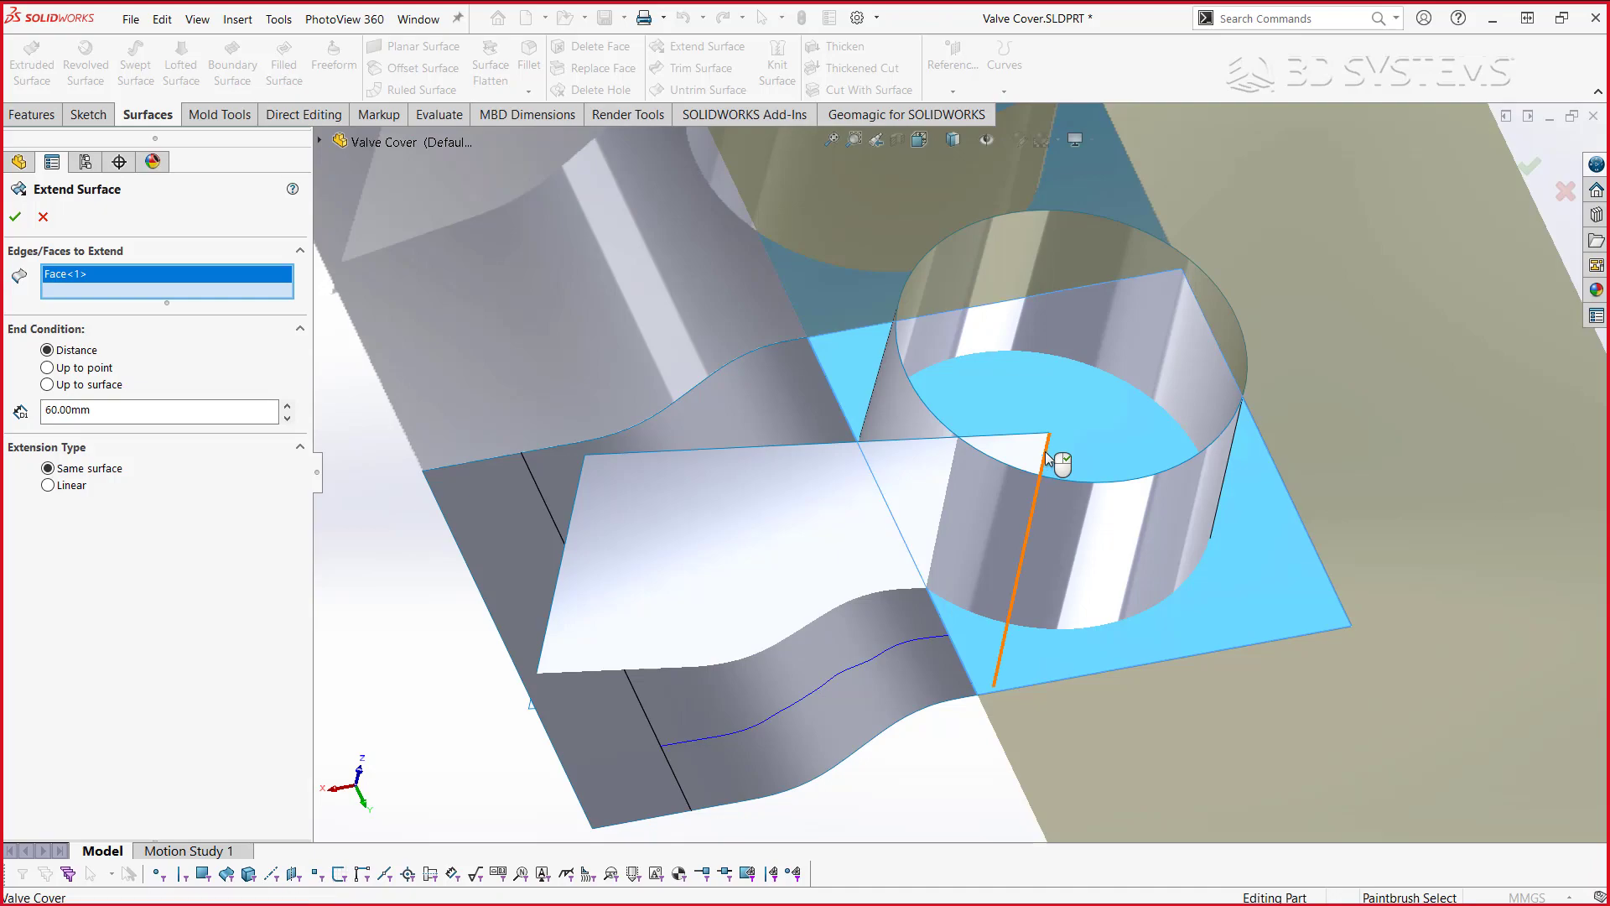
left_click(1046, 458)
key("Return")
key("Escape")
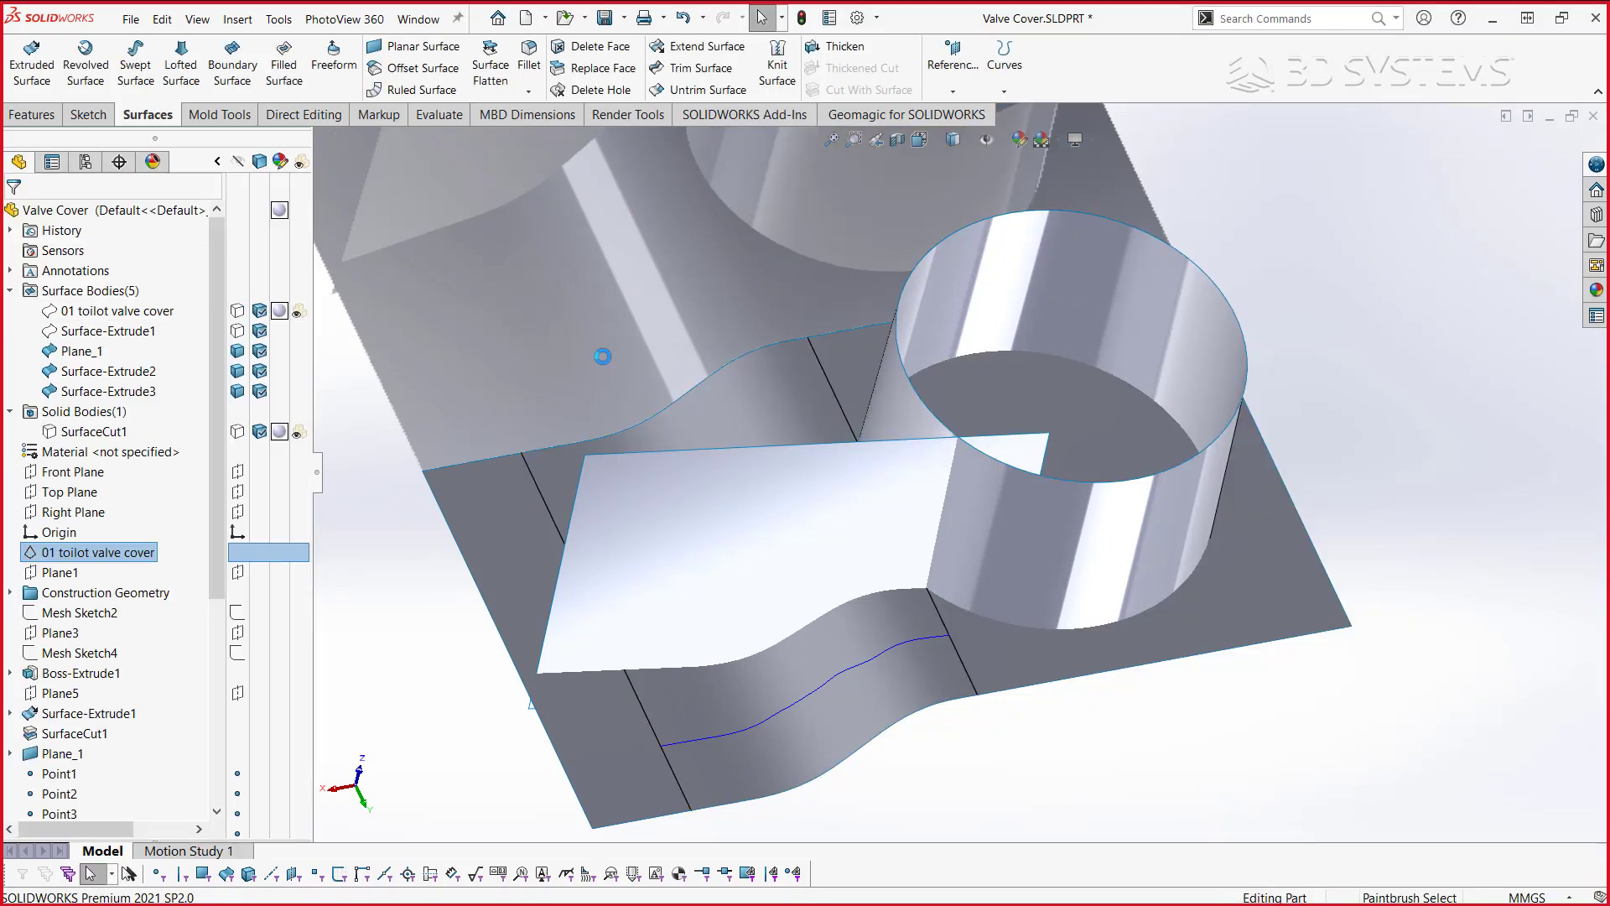
- Extend the flat sheet's edge 60 mm with Same surface to create Surface-Extend1
left_click(705, 46)
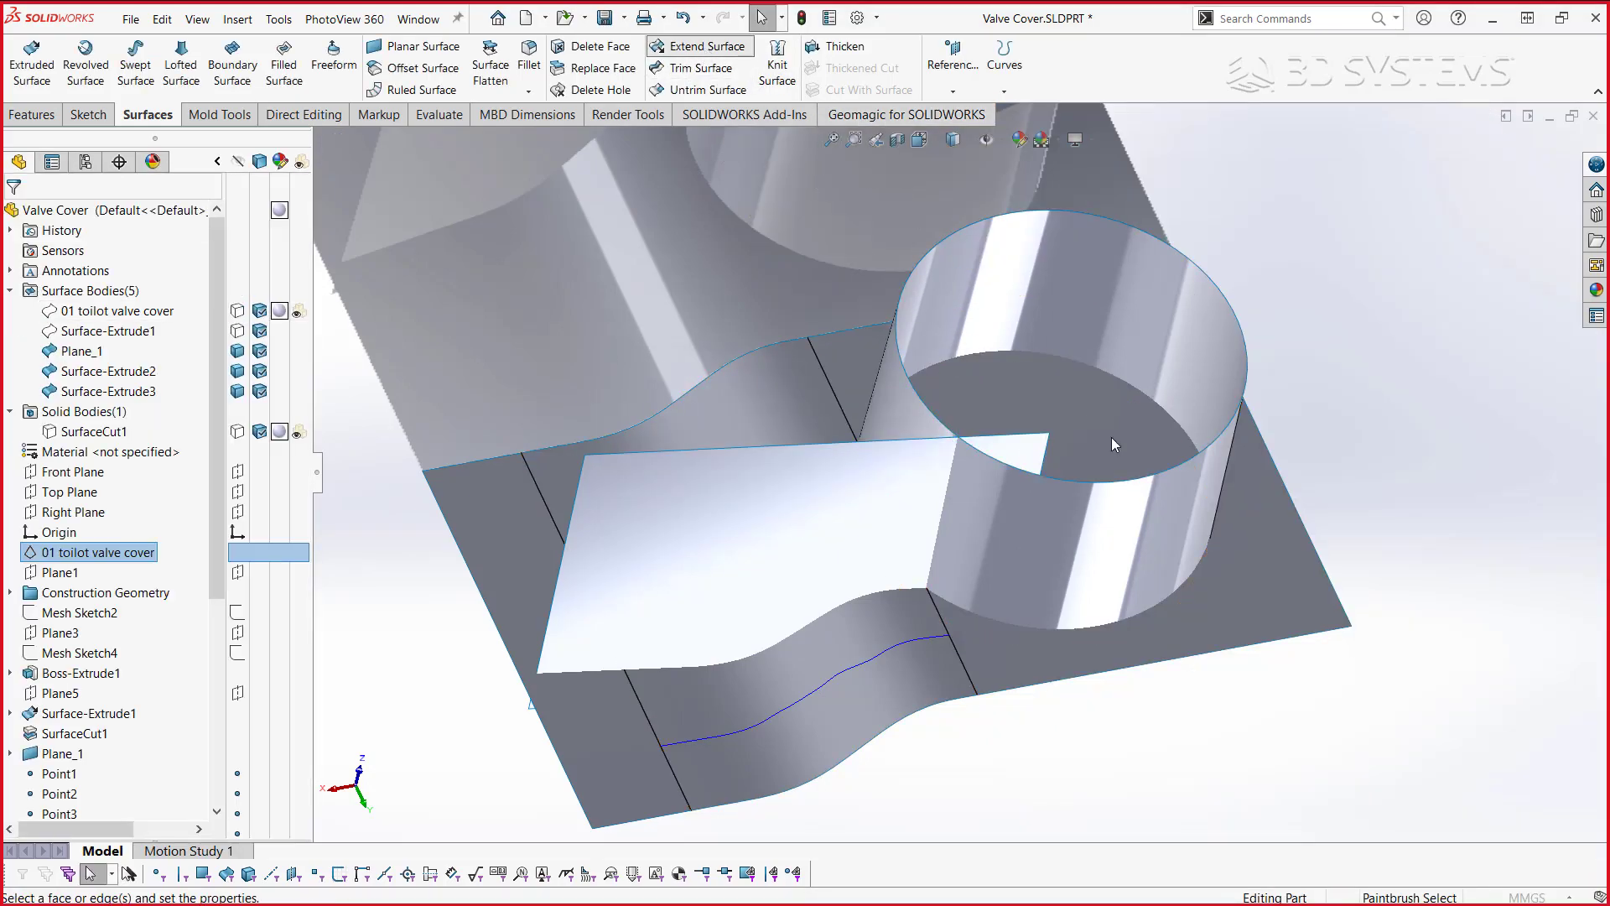
left_click(1048, 449)
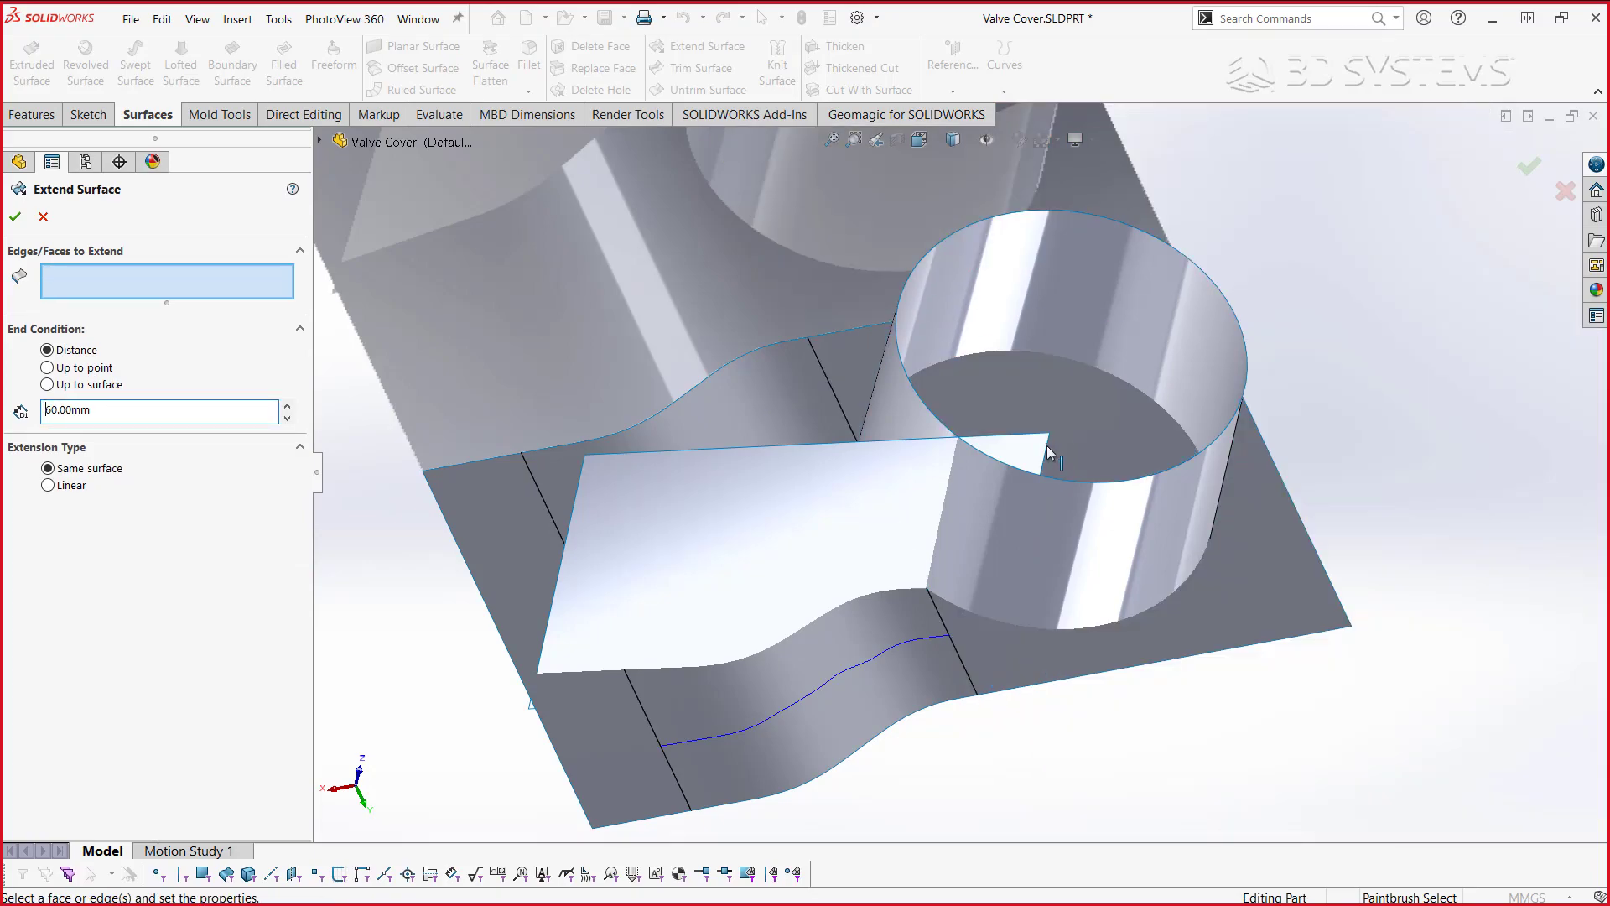
left_click(1052, 443)
key("Return")
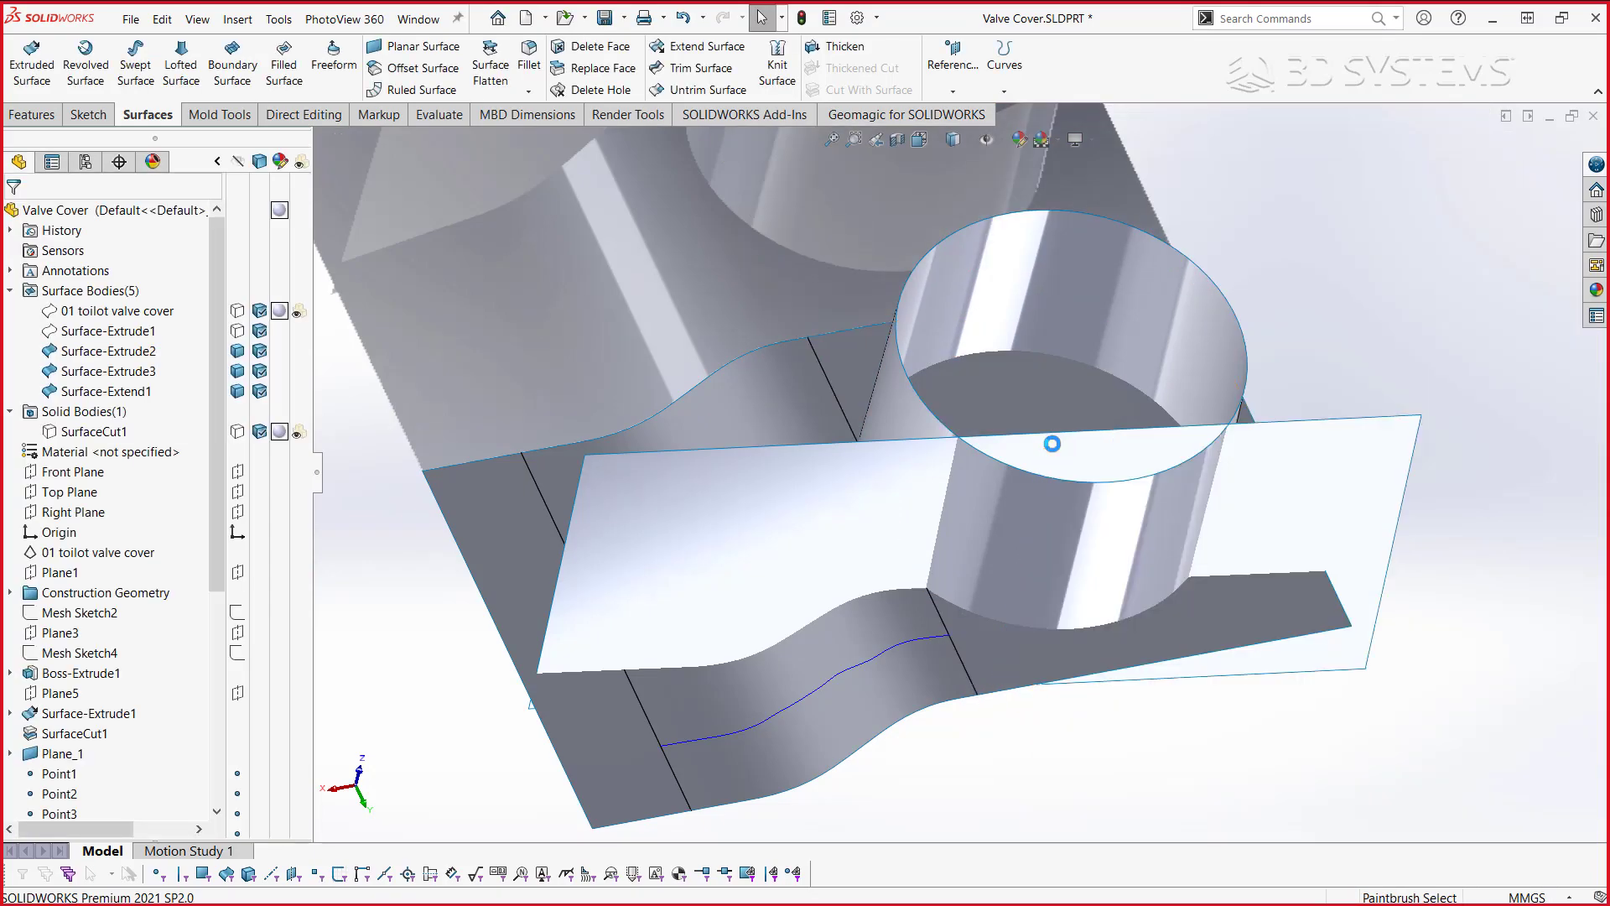
- Start a mutual trim of Surface-Extend1, cylinder Surface-Extrude3 and S-curve Surface-Extrude2
middle_click_drag(1050, 442, 741, 72)
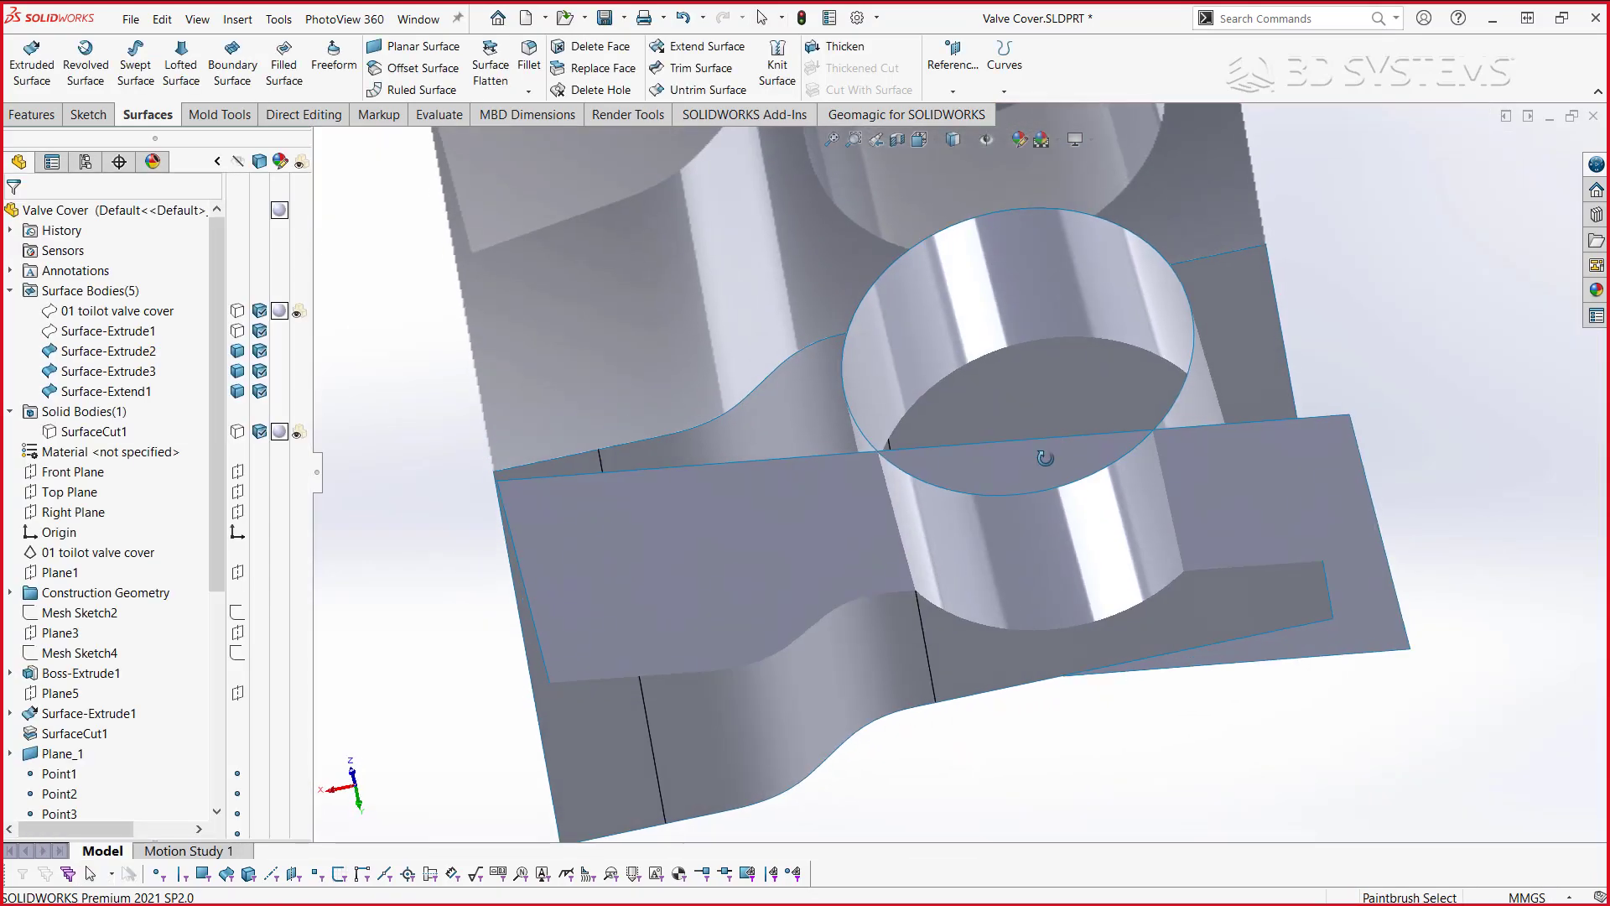
left_click(703, 70)
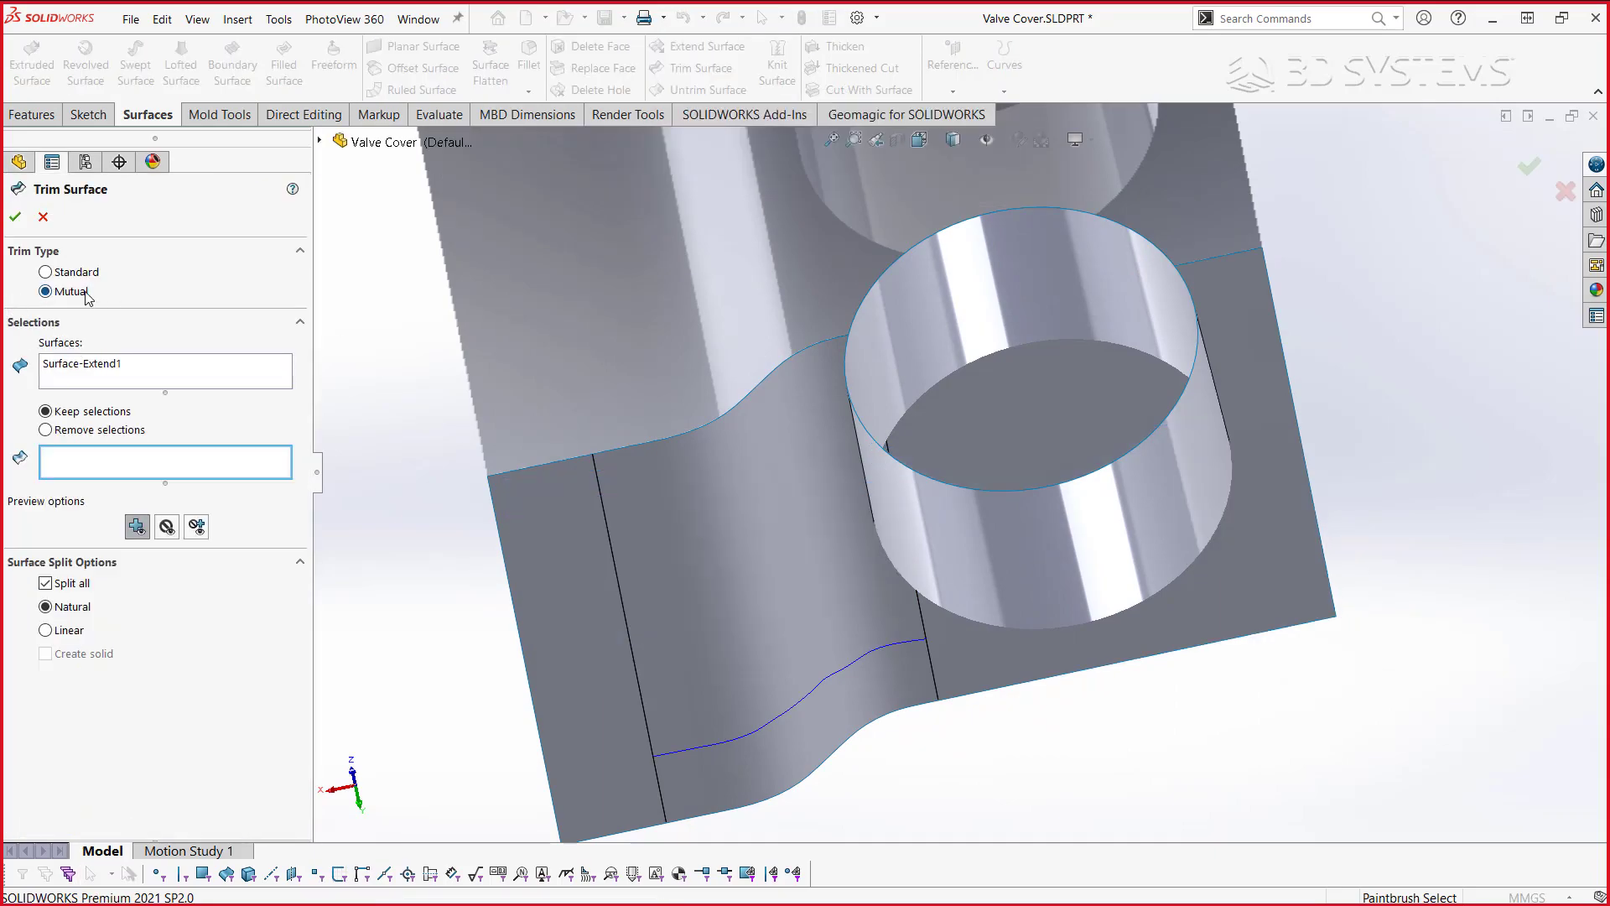
middle_click_drag(818, 416, 411, 423)
left_click(210, 369)
right_click(220, 367)
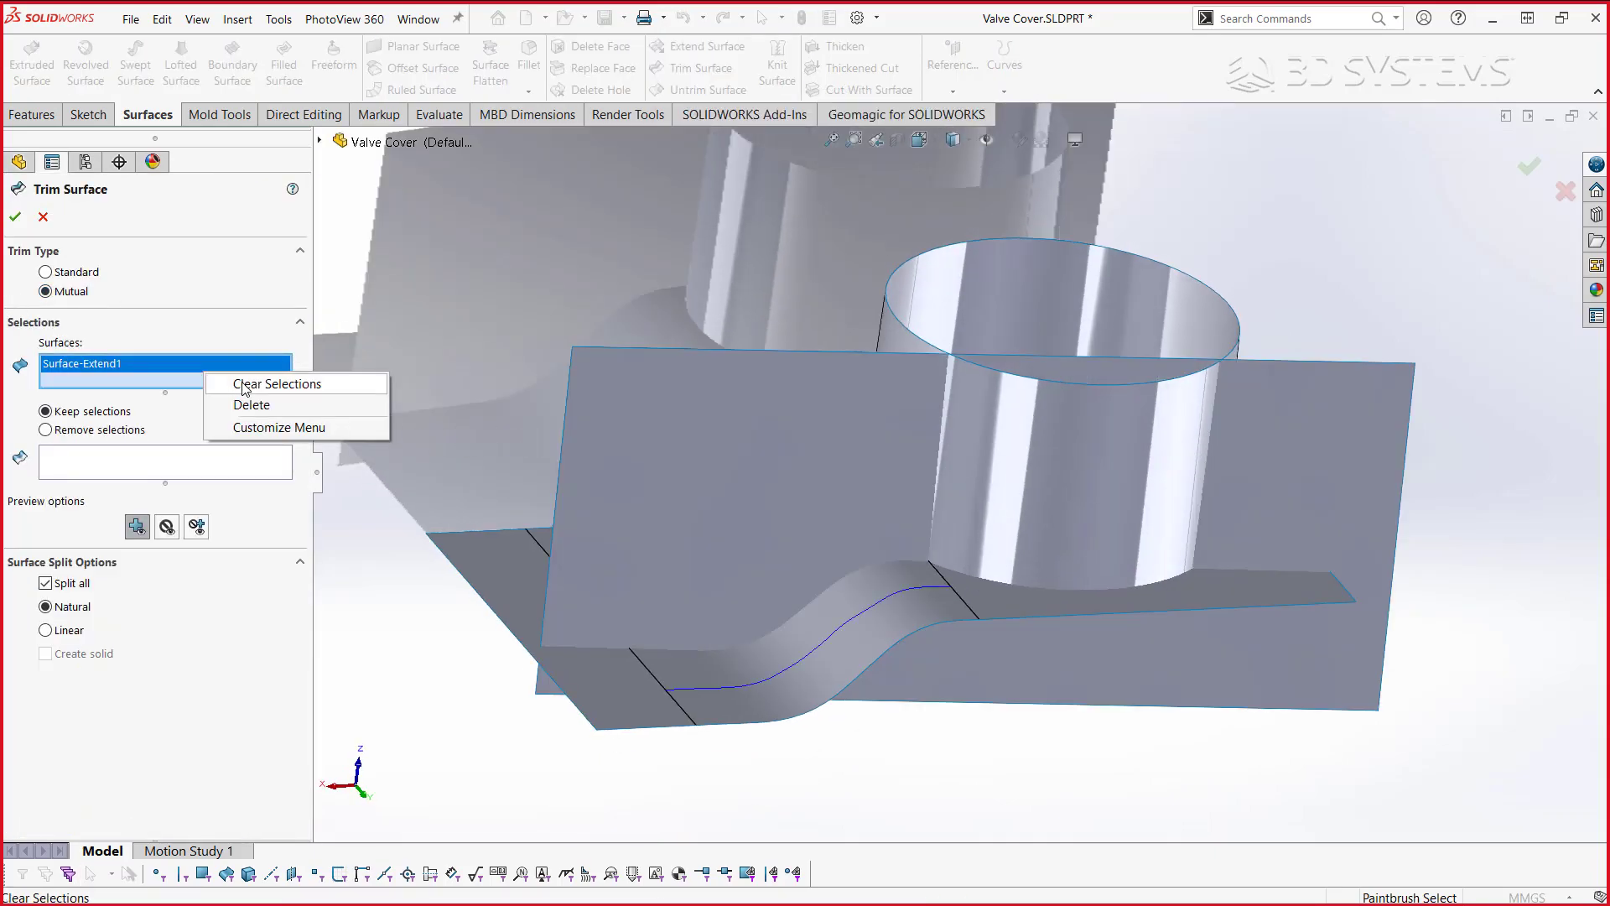
left_click(230, 379)
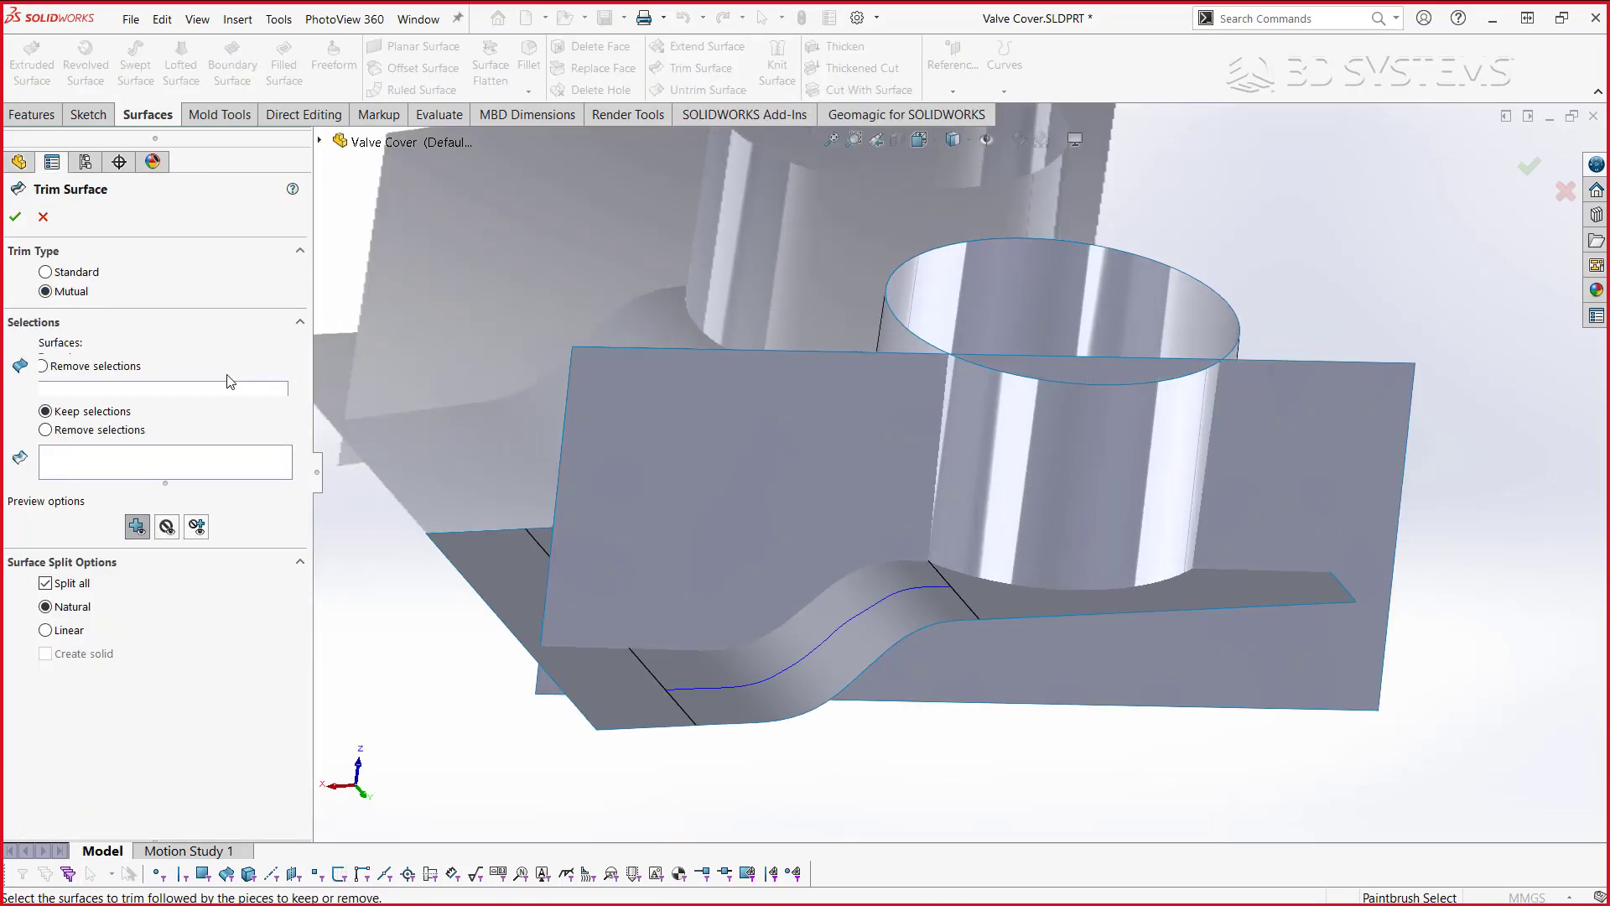
left_click(827, 498)
left_click(1124, 494)
left_click(1049, 608)
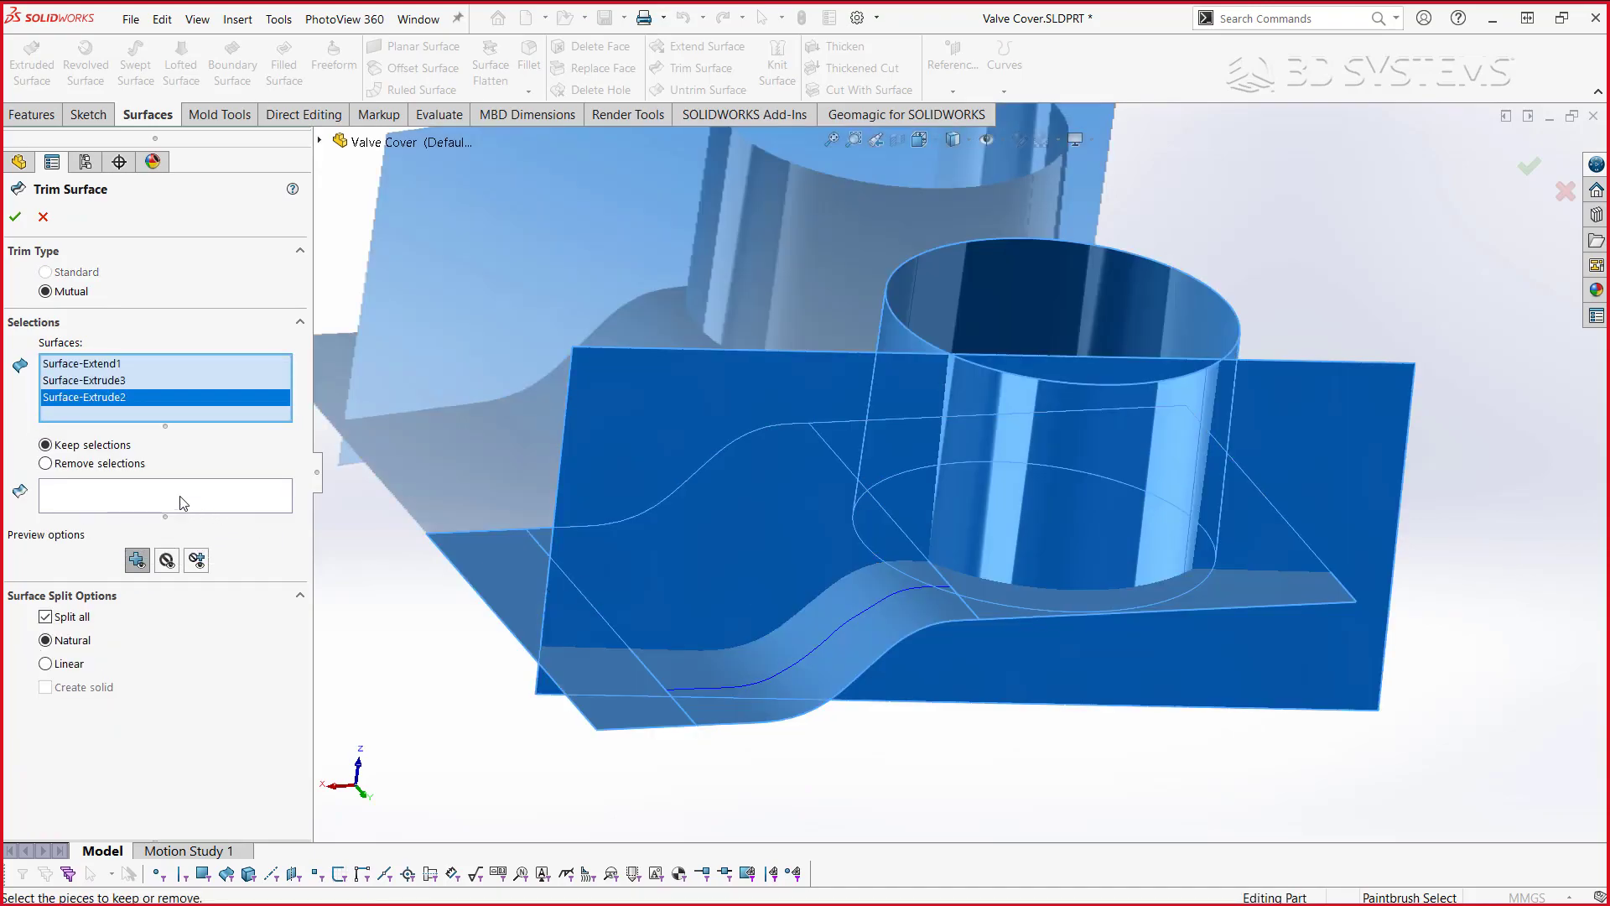
- Keep the sheet, front cylinder and S-curve pieces to form Surface-Trim1 with the cylinder notch
left_click(97, 463)
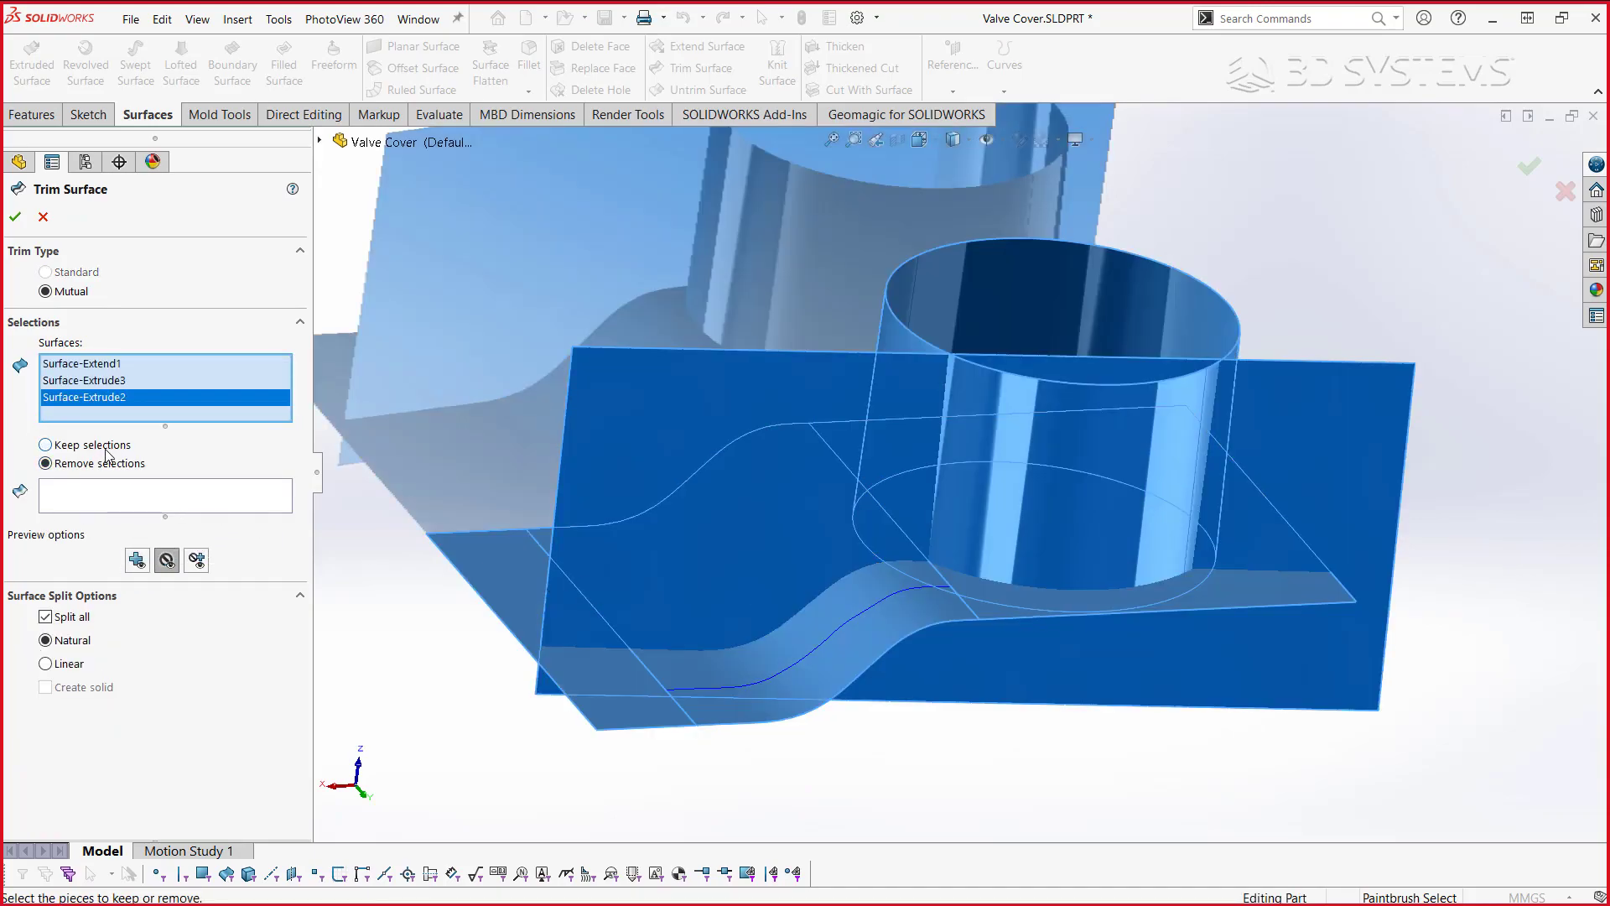
left_click(106, 446)
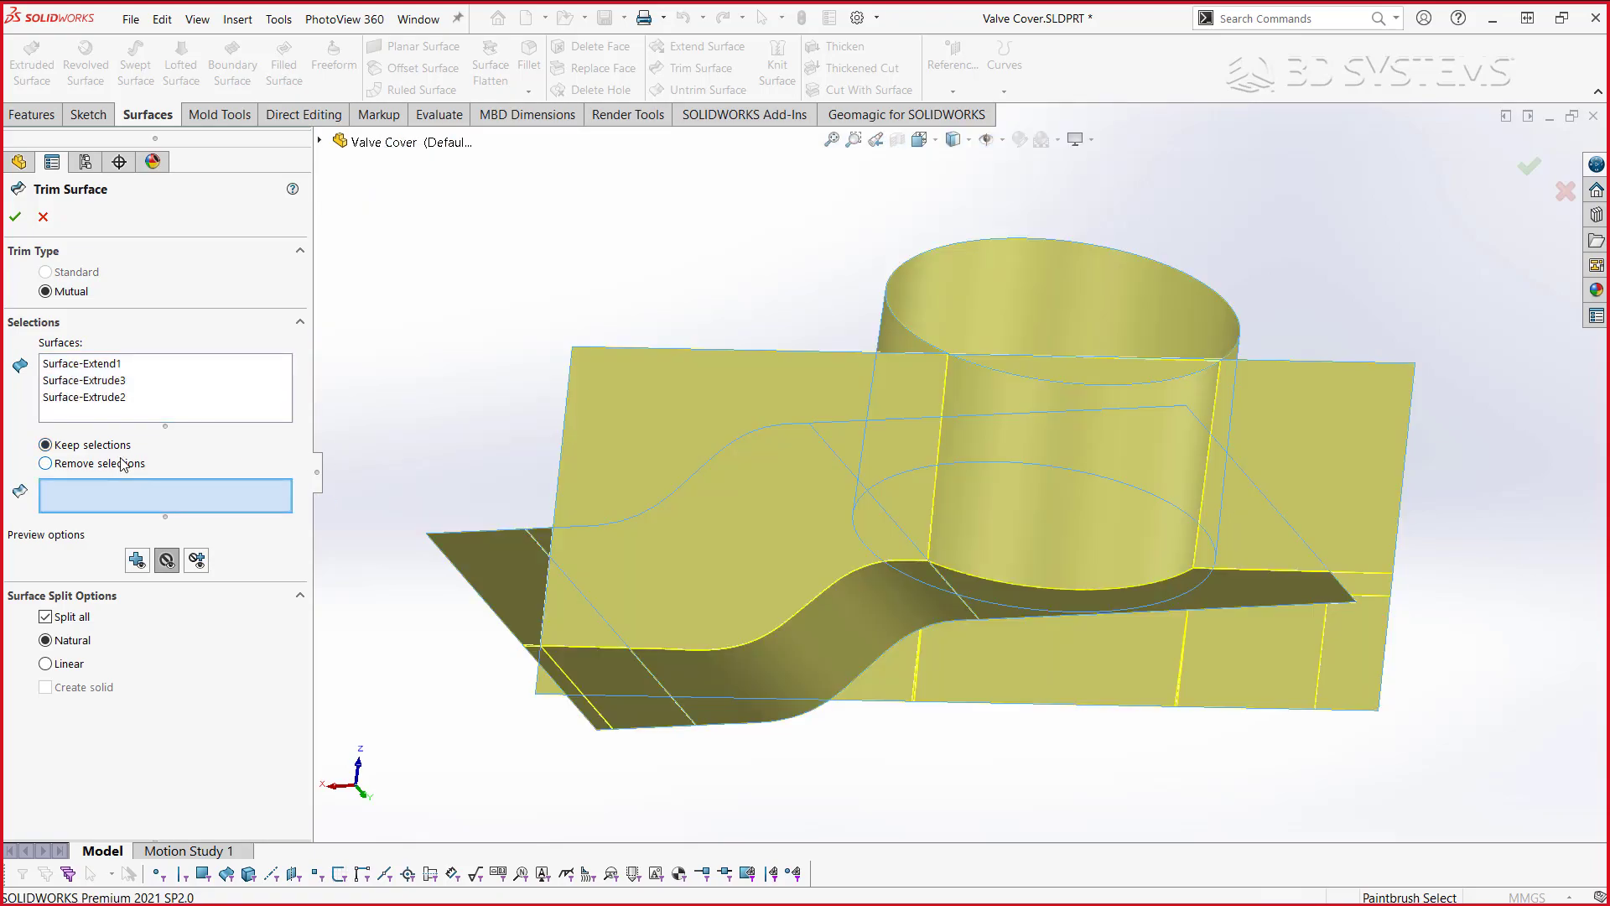
left_click(823, 495)
left_click(1060, 521)
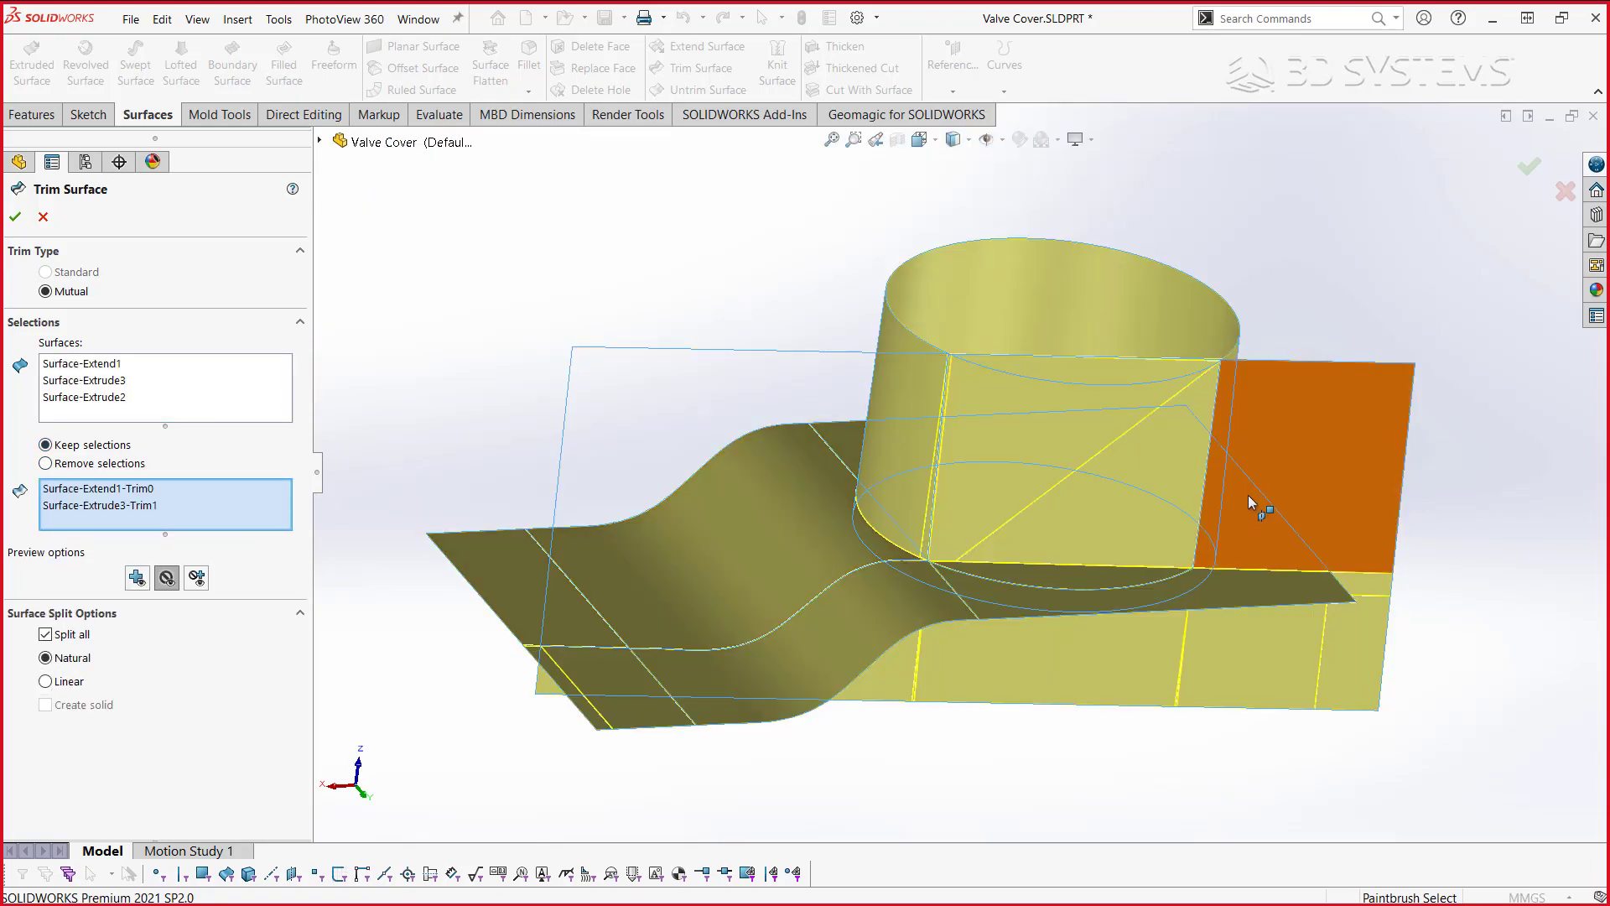
left_click(1249, 504)
left_click(1091, 646)
middle_click_drag(1072, 604, 547, 625)
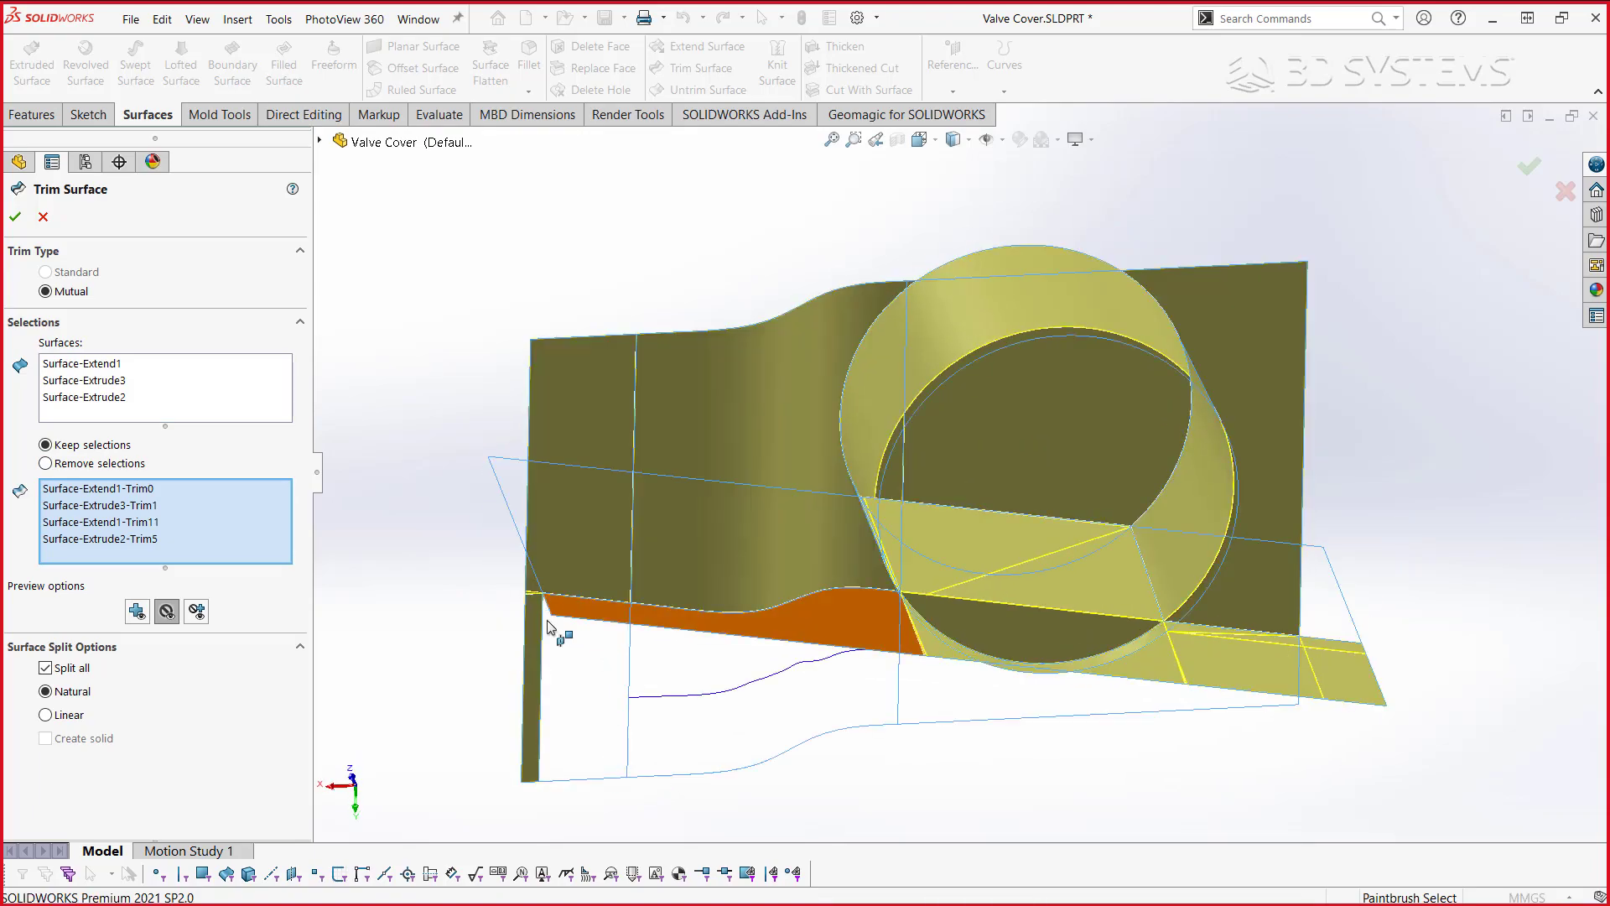
left_click(547, 625)
scroll(545, 634, "down", 5)
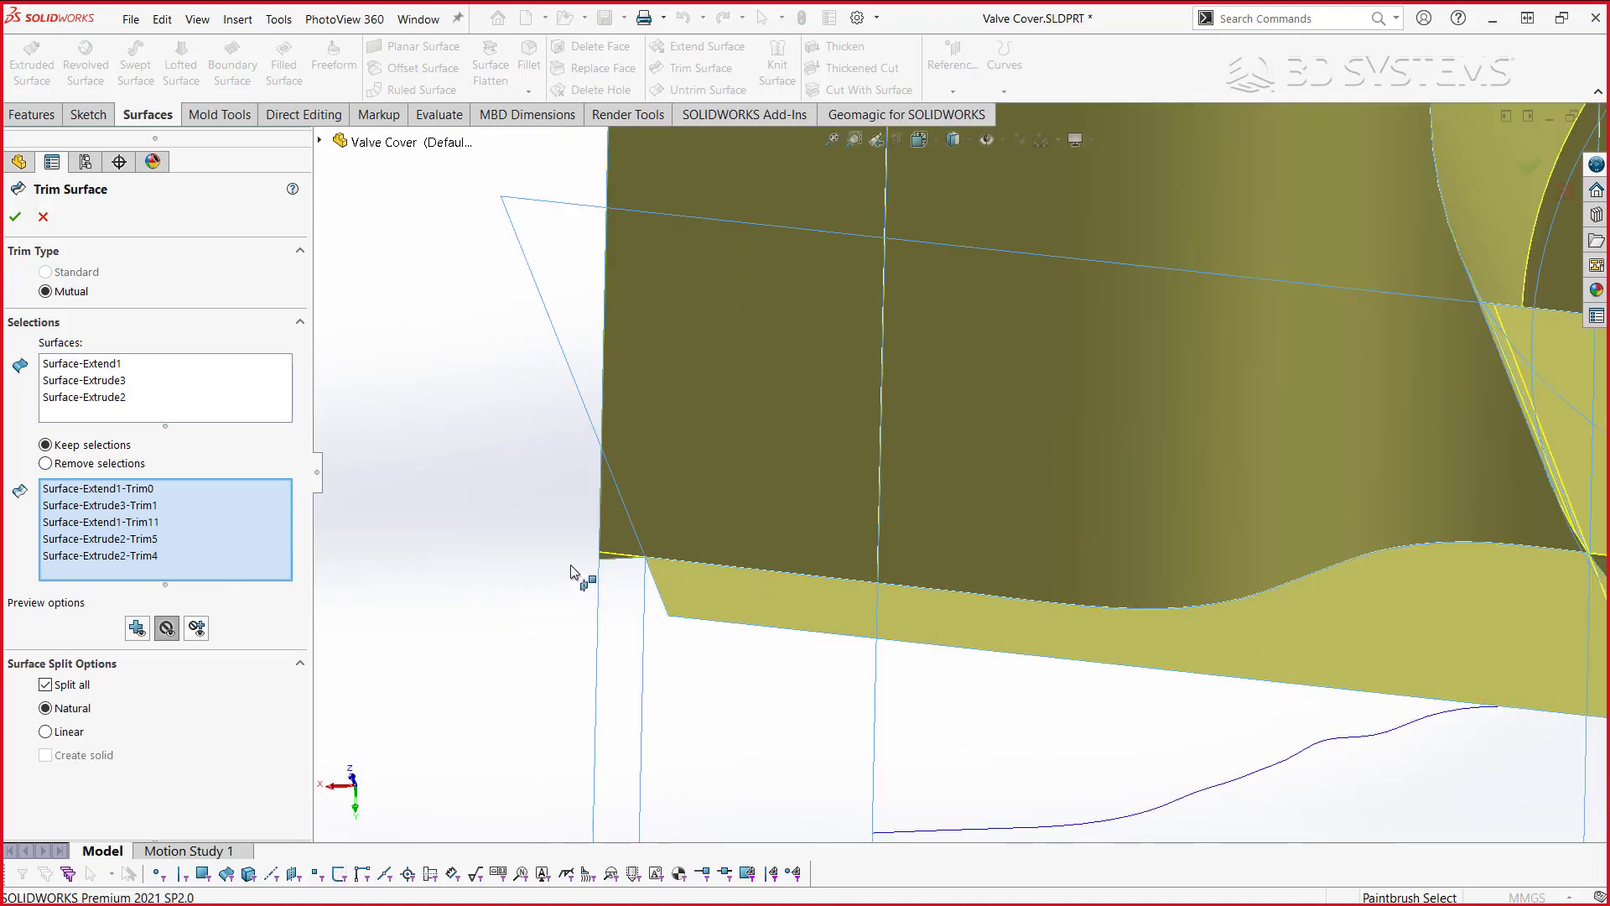
left_click(617, 565)
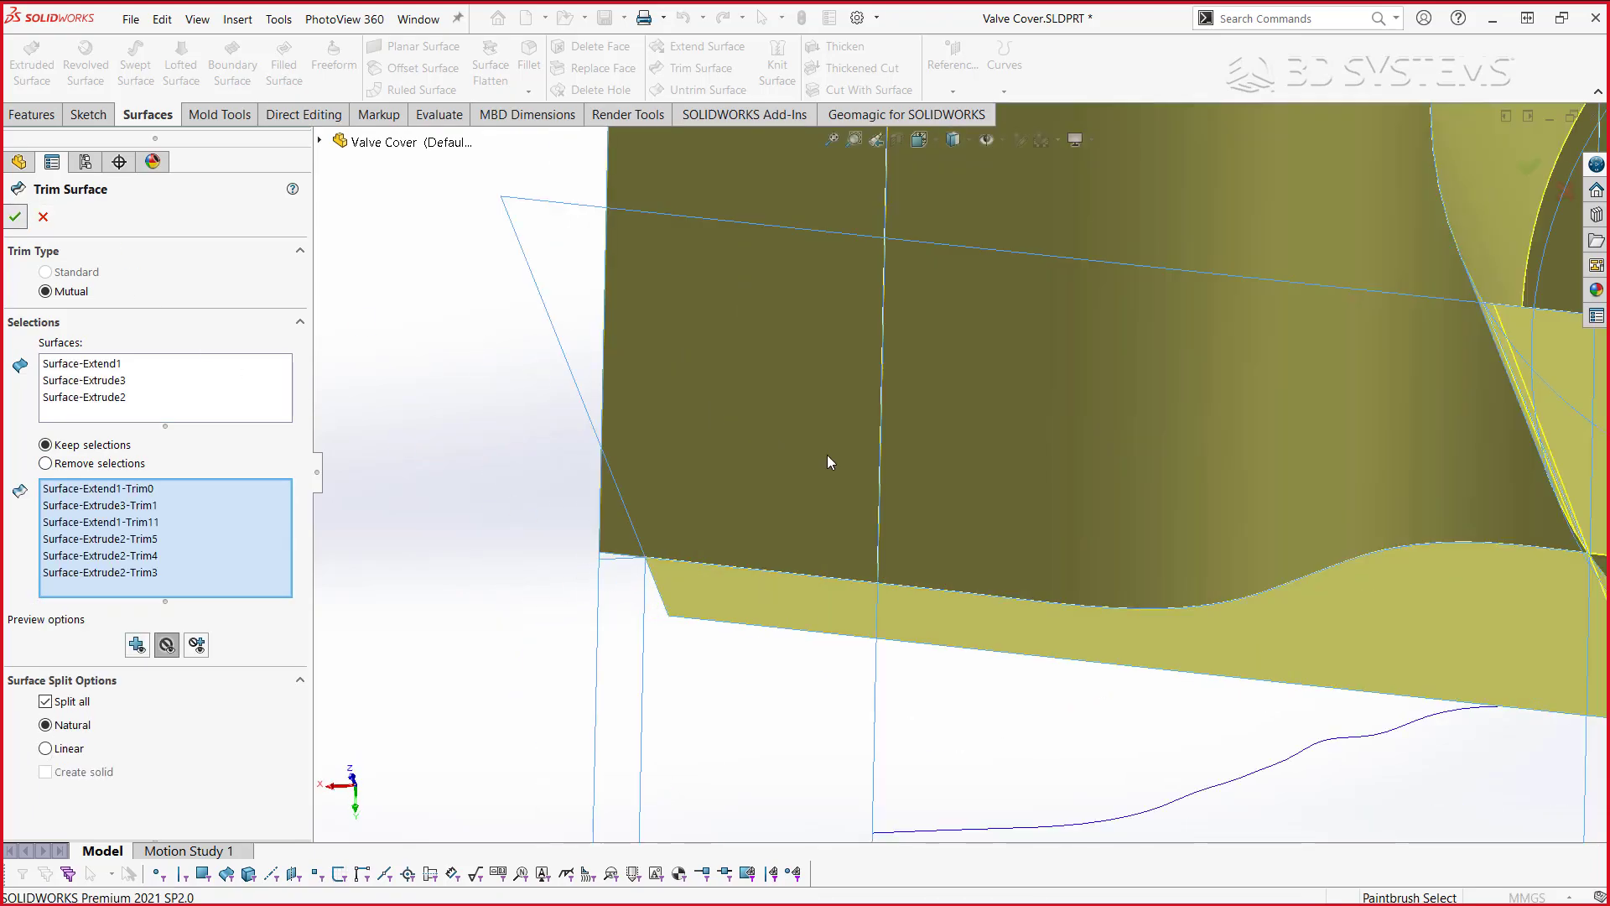
key("Return")
mouse_move(1000, 530)
middle_mouse_down()
mouse_move(1114, 479)
mouse_move(1206, 399)
middle_mouse_up()
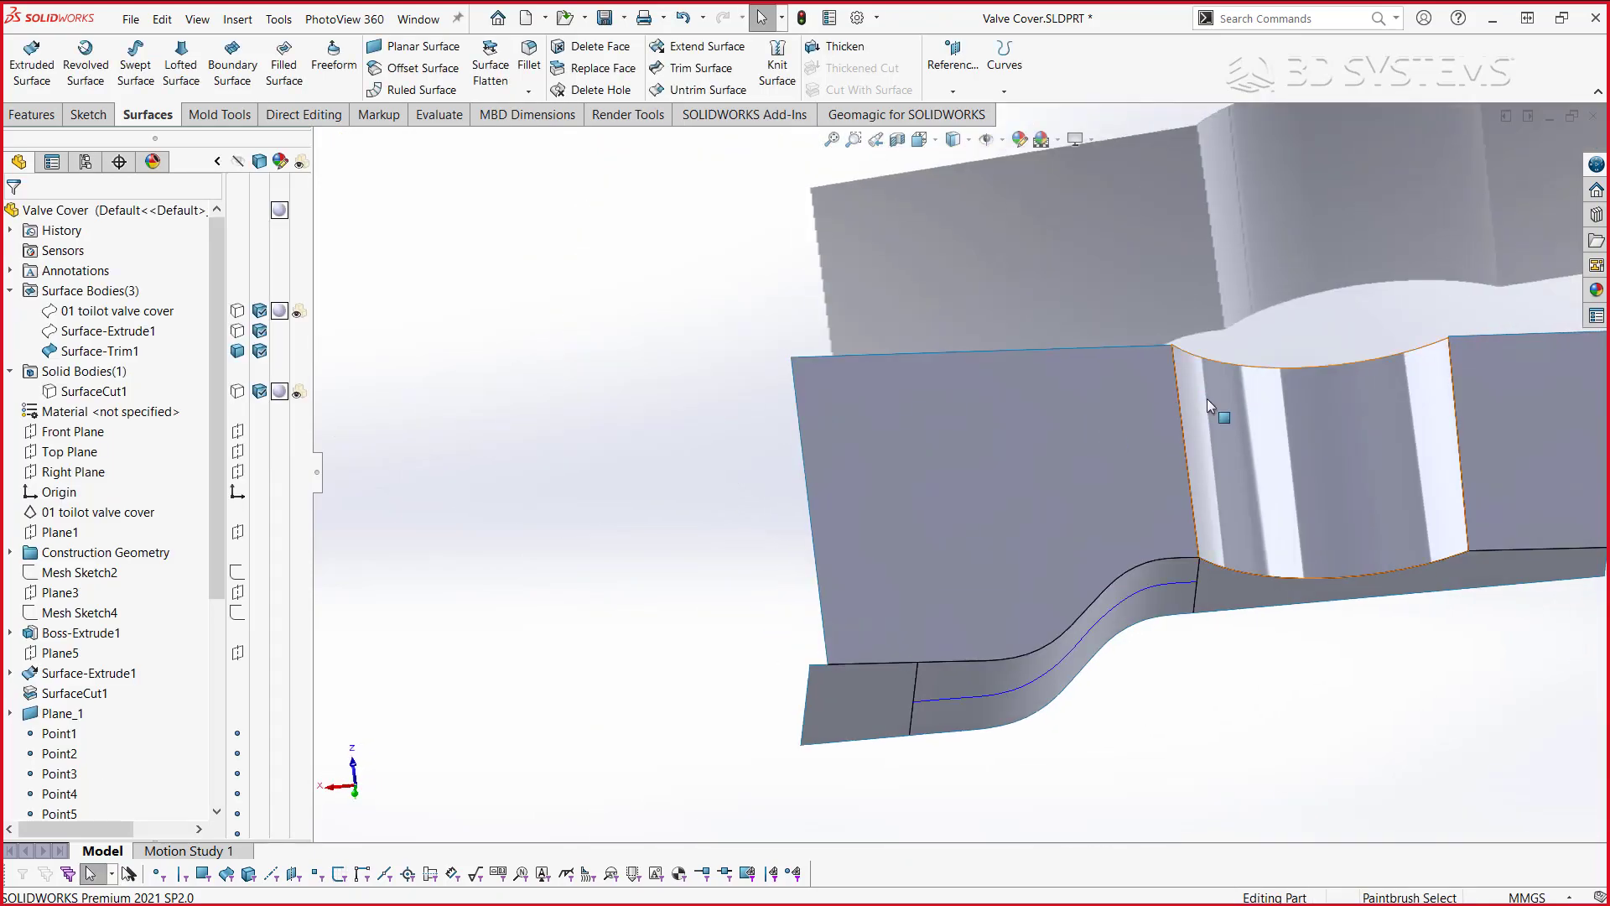
- Mirror the Surface-Trim1 body about the Top Plane to create Mirror1
scroll(1080, 470, "up", 3)
mouse_move(1080, 471)
middle_mouse_down()
mouse_move(1072, 598)
mouse_move(1030, 613)
middle_mouse_up()
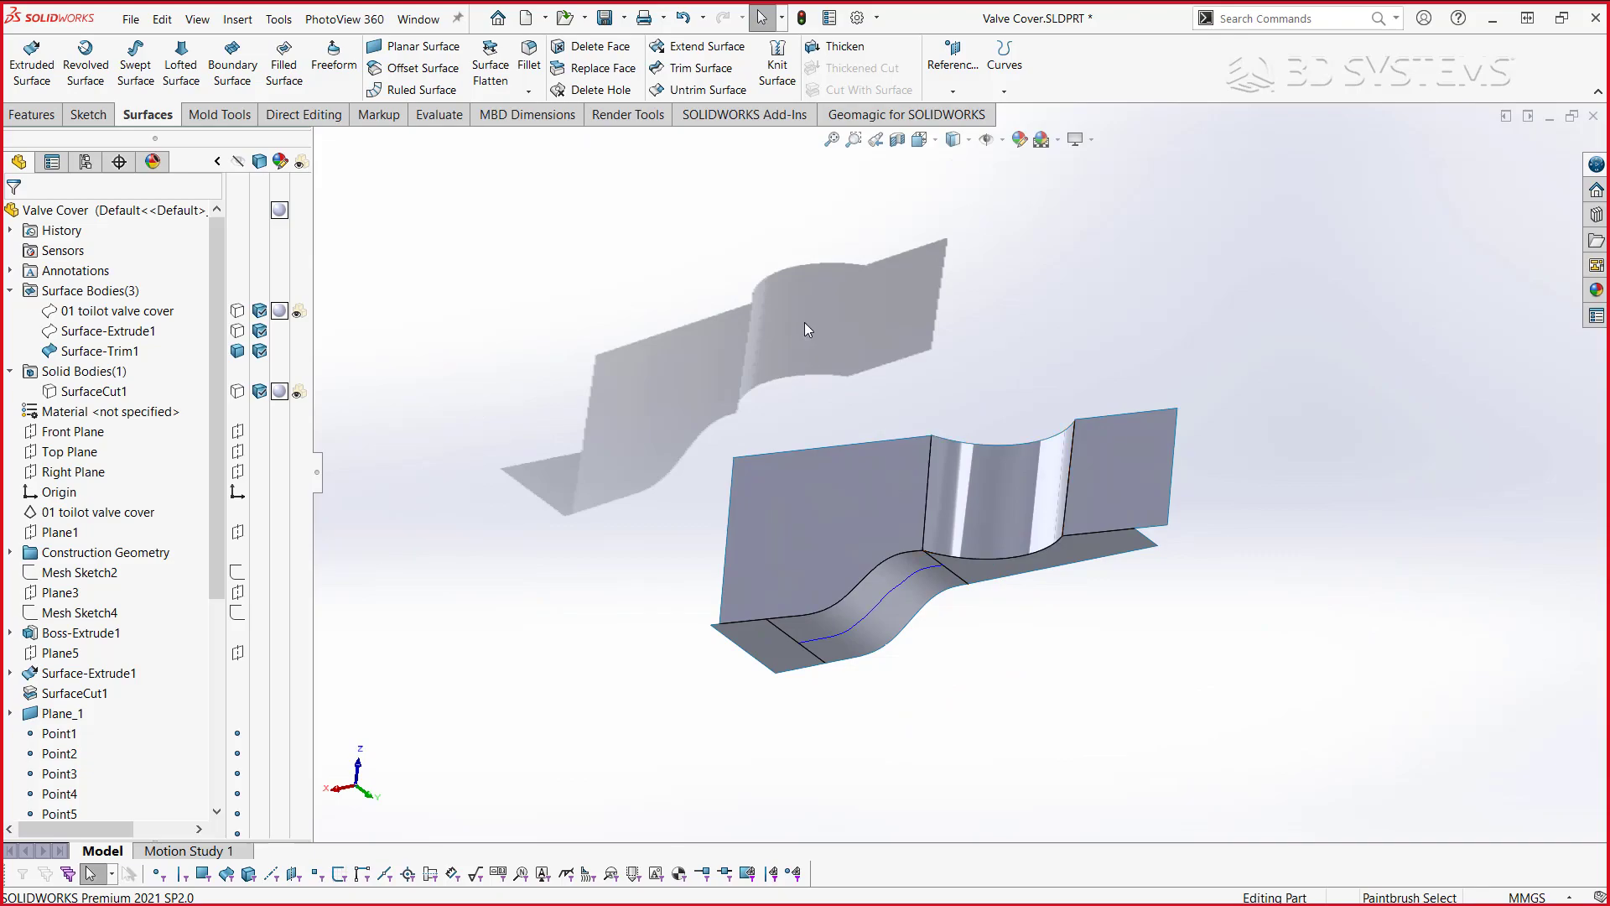
middle_click_drag(805, 327, 797, 311)
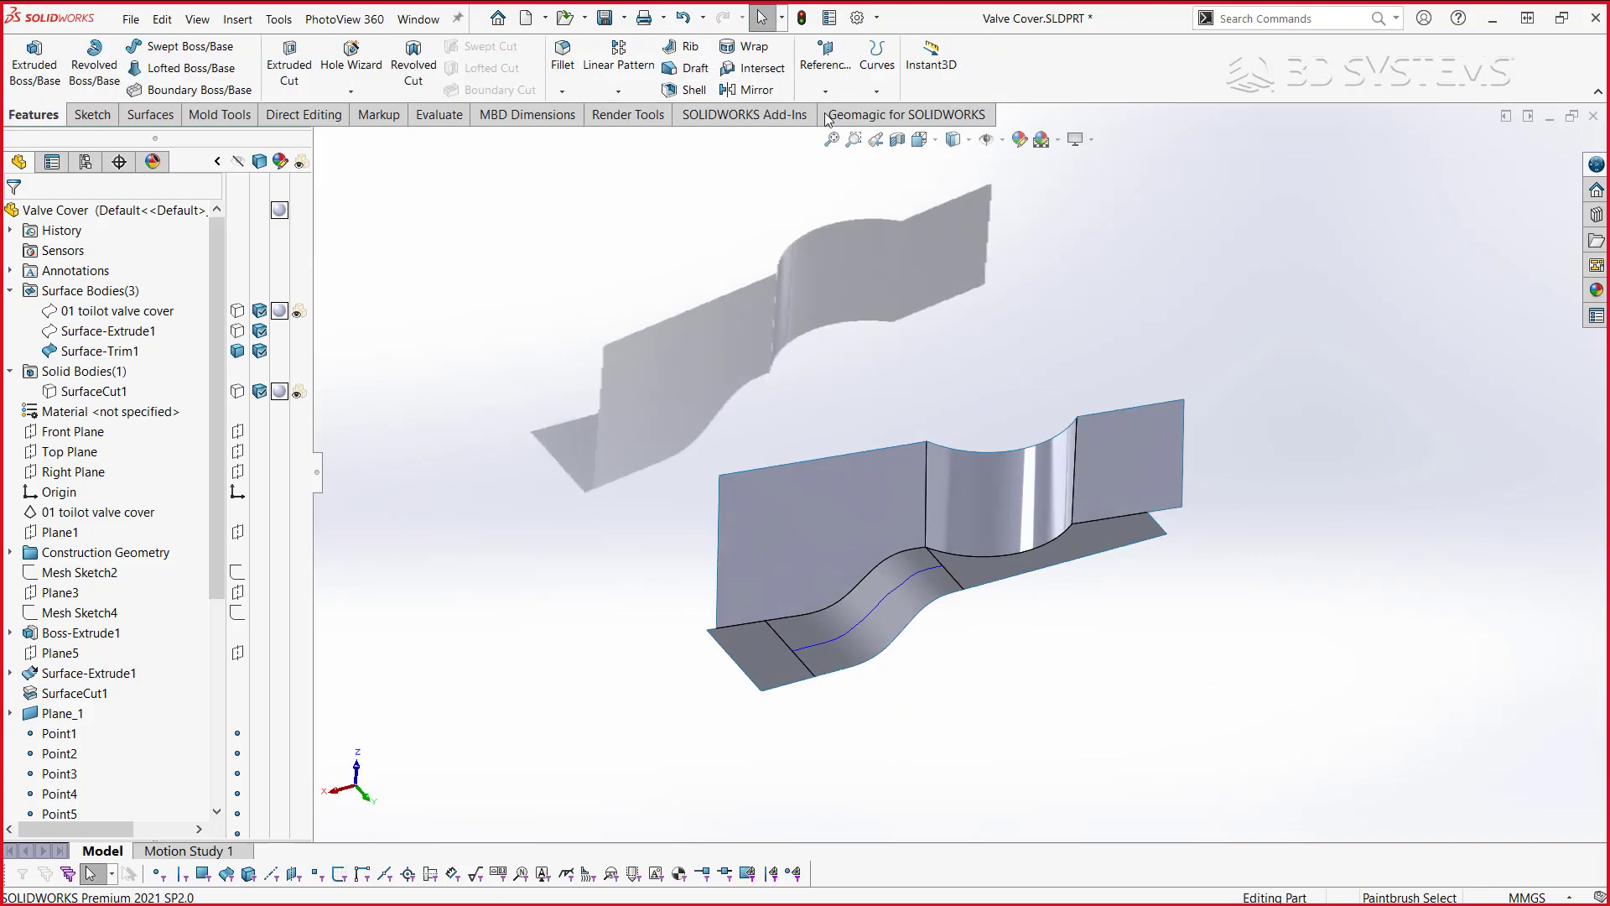
left_click(751, 89)
left_click(319, 140)
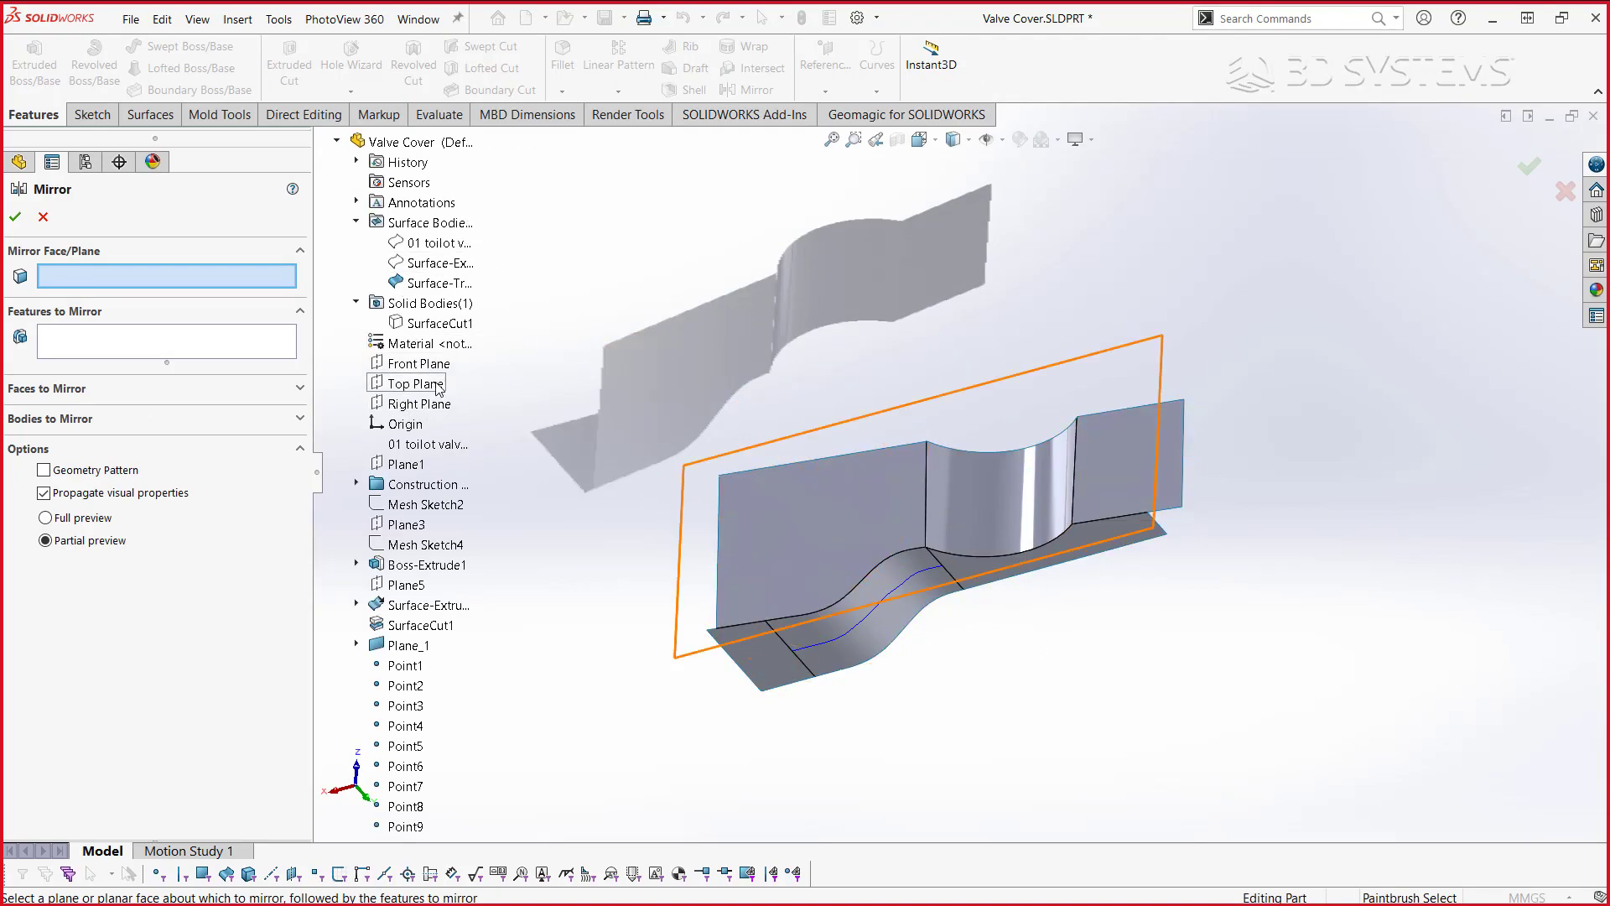
left_click(436, 386)
left_click(118, 428)
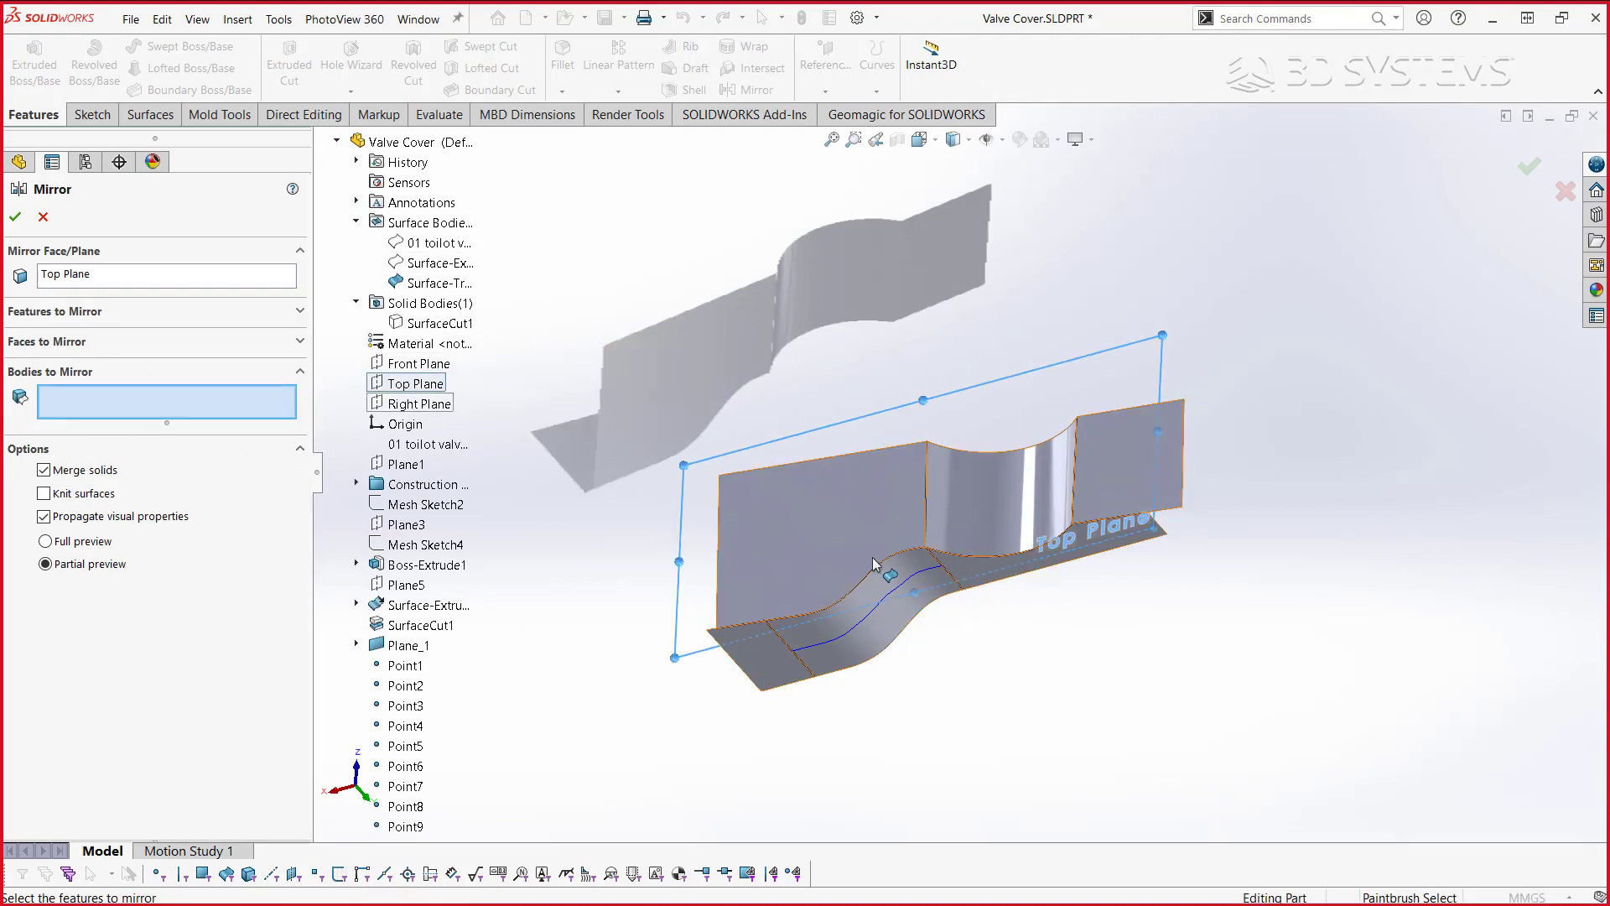
left_click(438, 282)
key("Return")
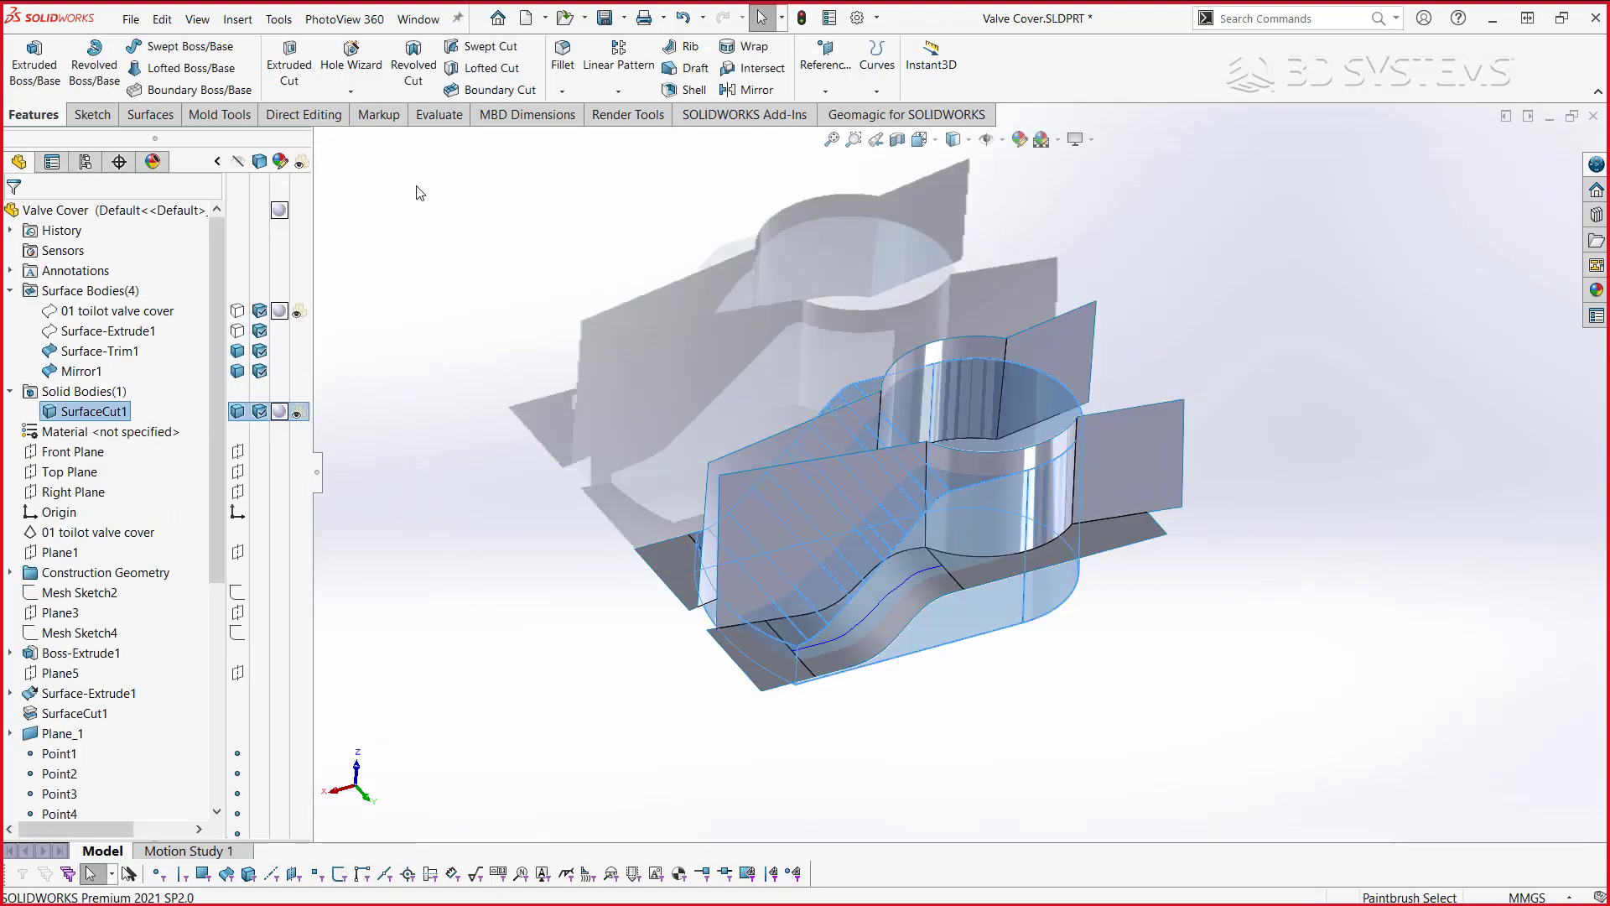
- Cut the solid body with Surface-Trim1, adding SurfaceCut2
left_click(149, 114)
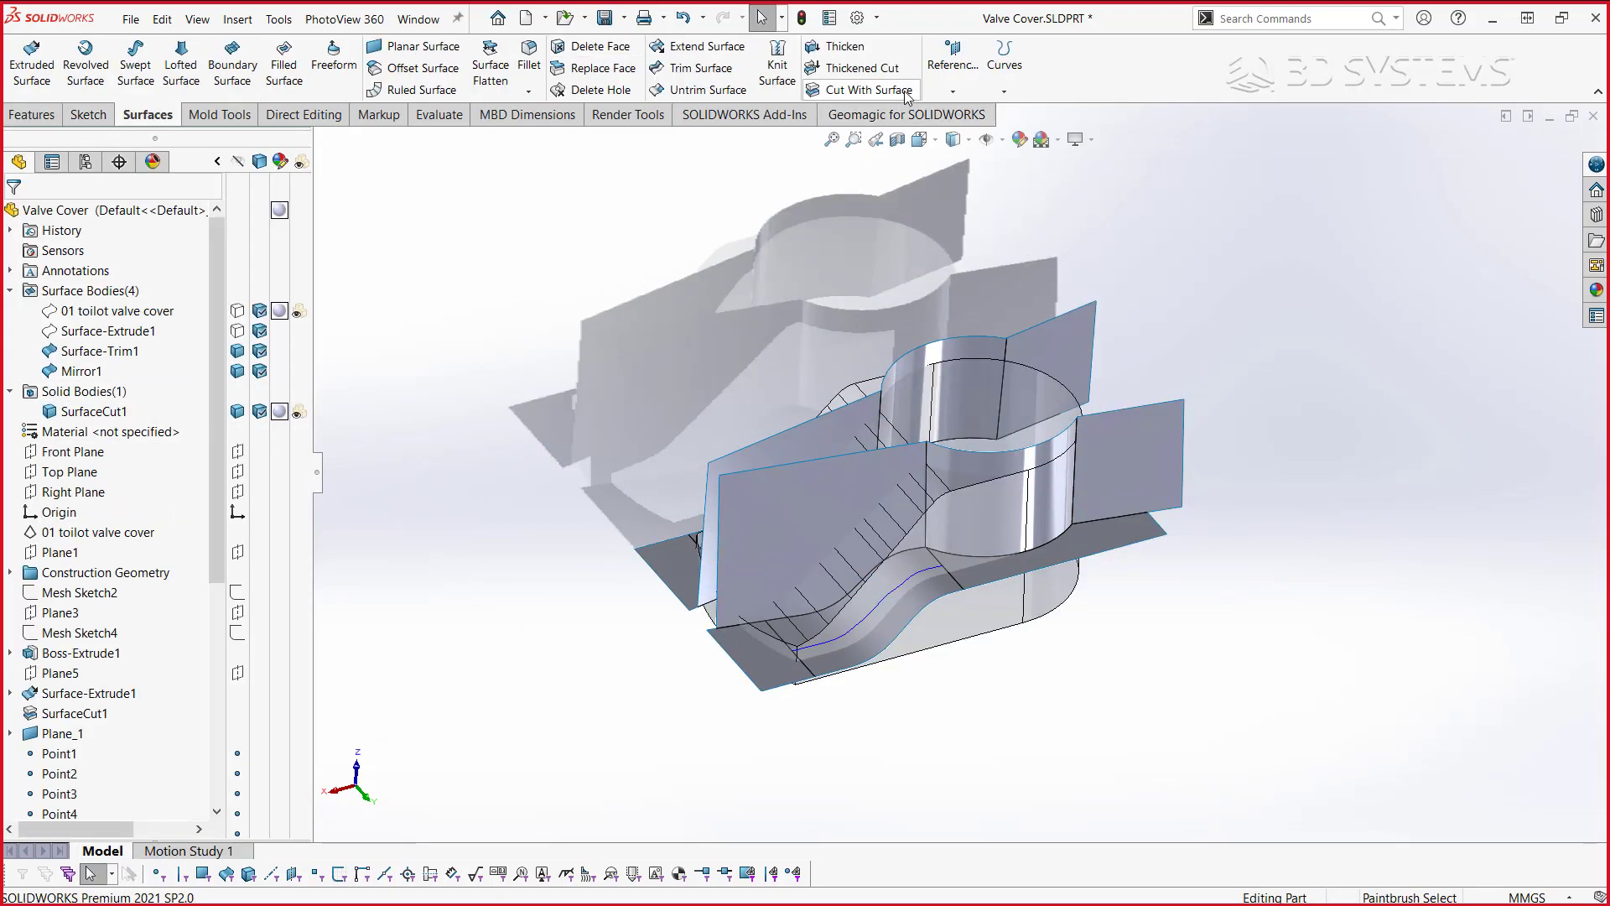
left_click(864, 90)
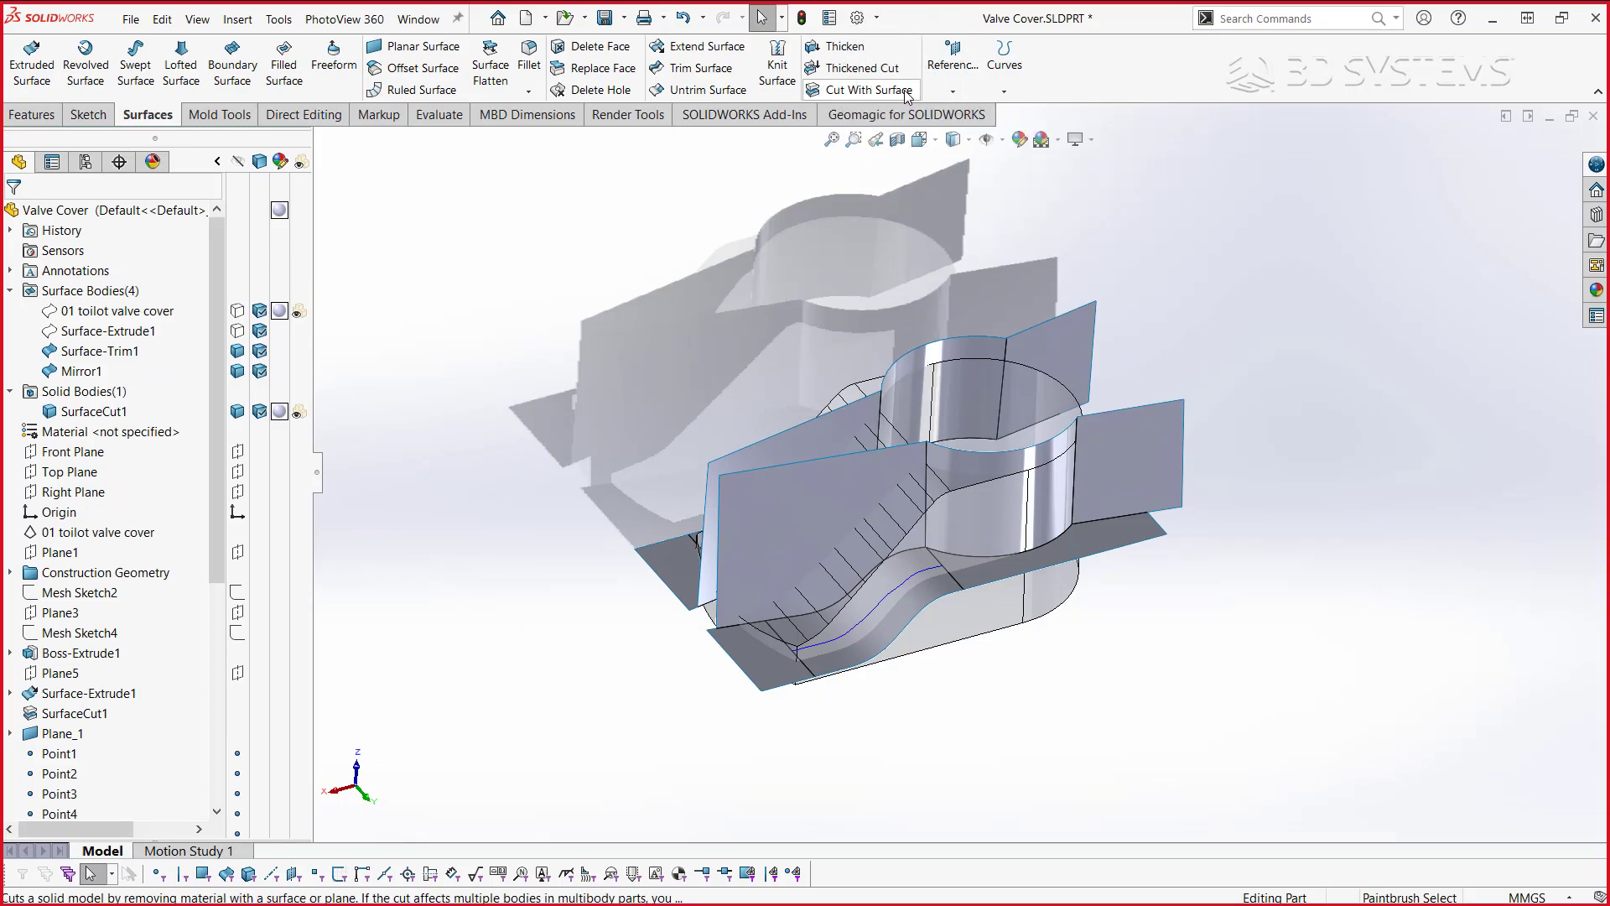
left_click(1174, 477)
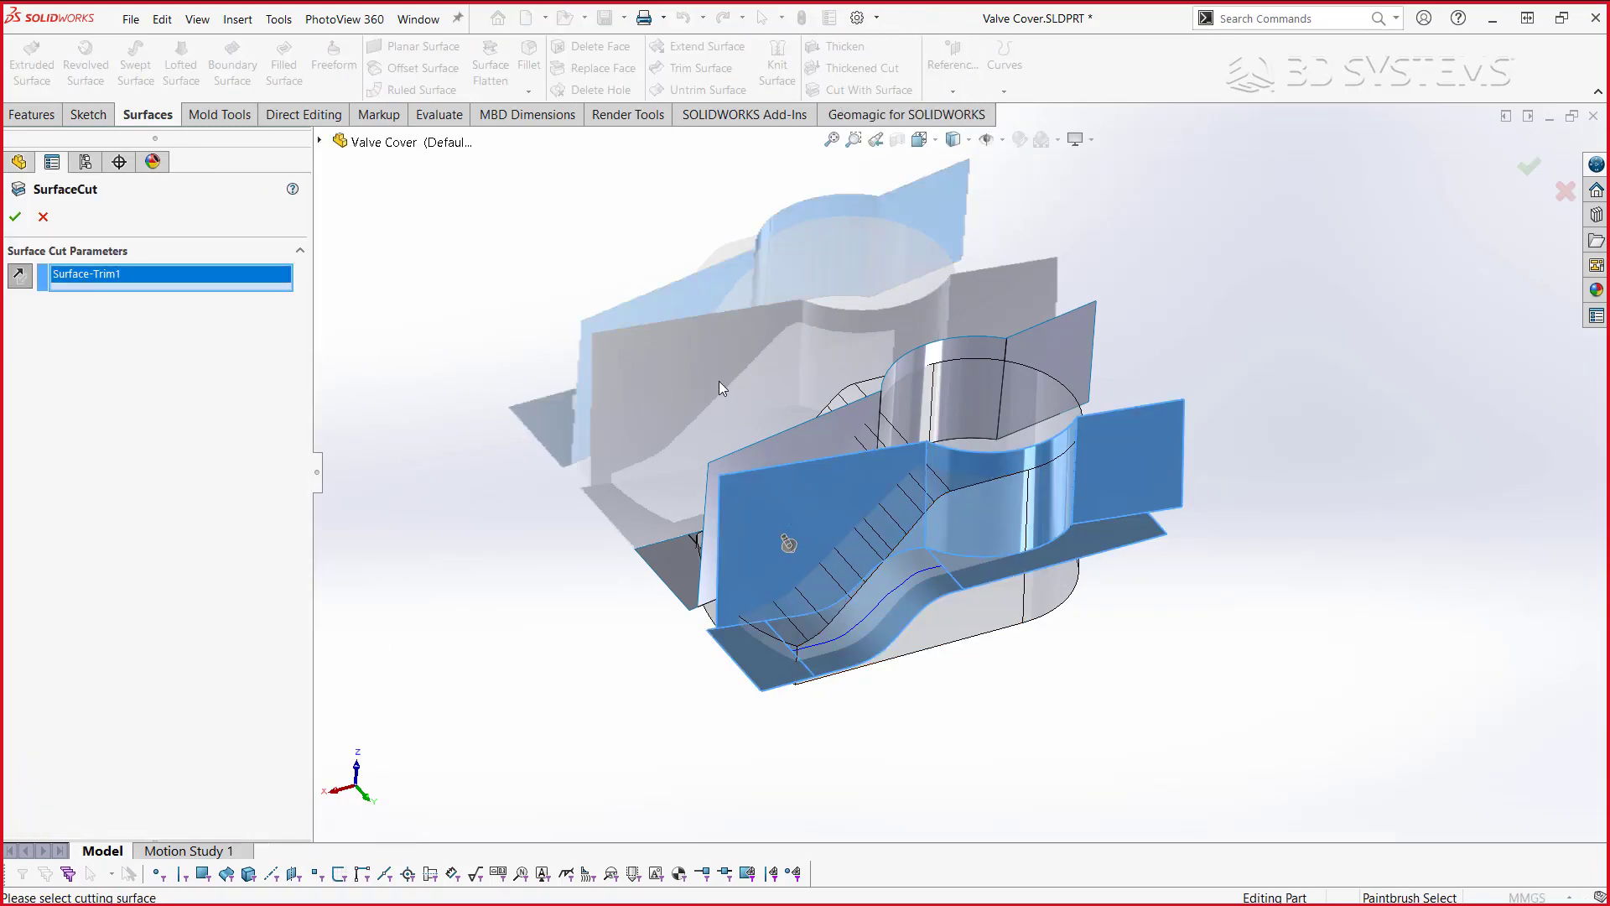
right_click(718, 381)
left_click(773, 505)
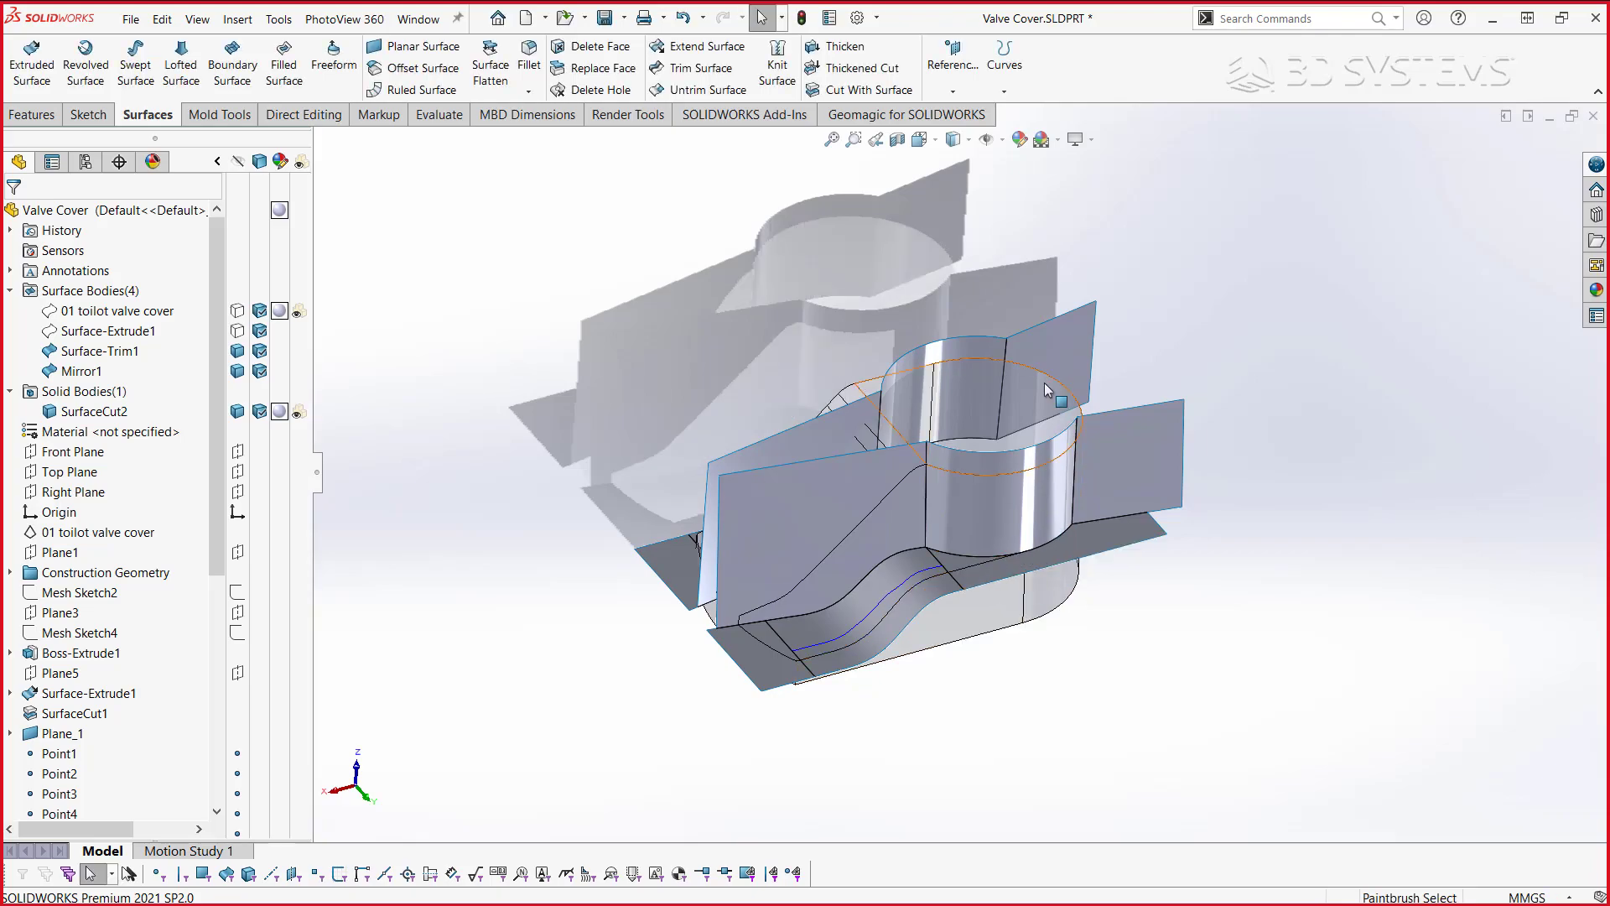
- Cut the solid again with the mirrored surface Mirror1, adding SurfaceCut3
left_click(1074, 331)
key("Return")
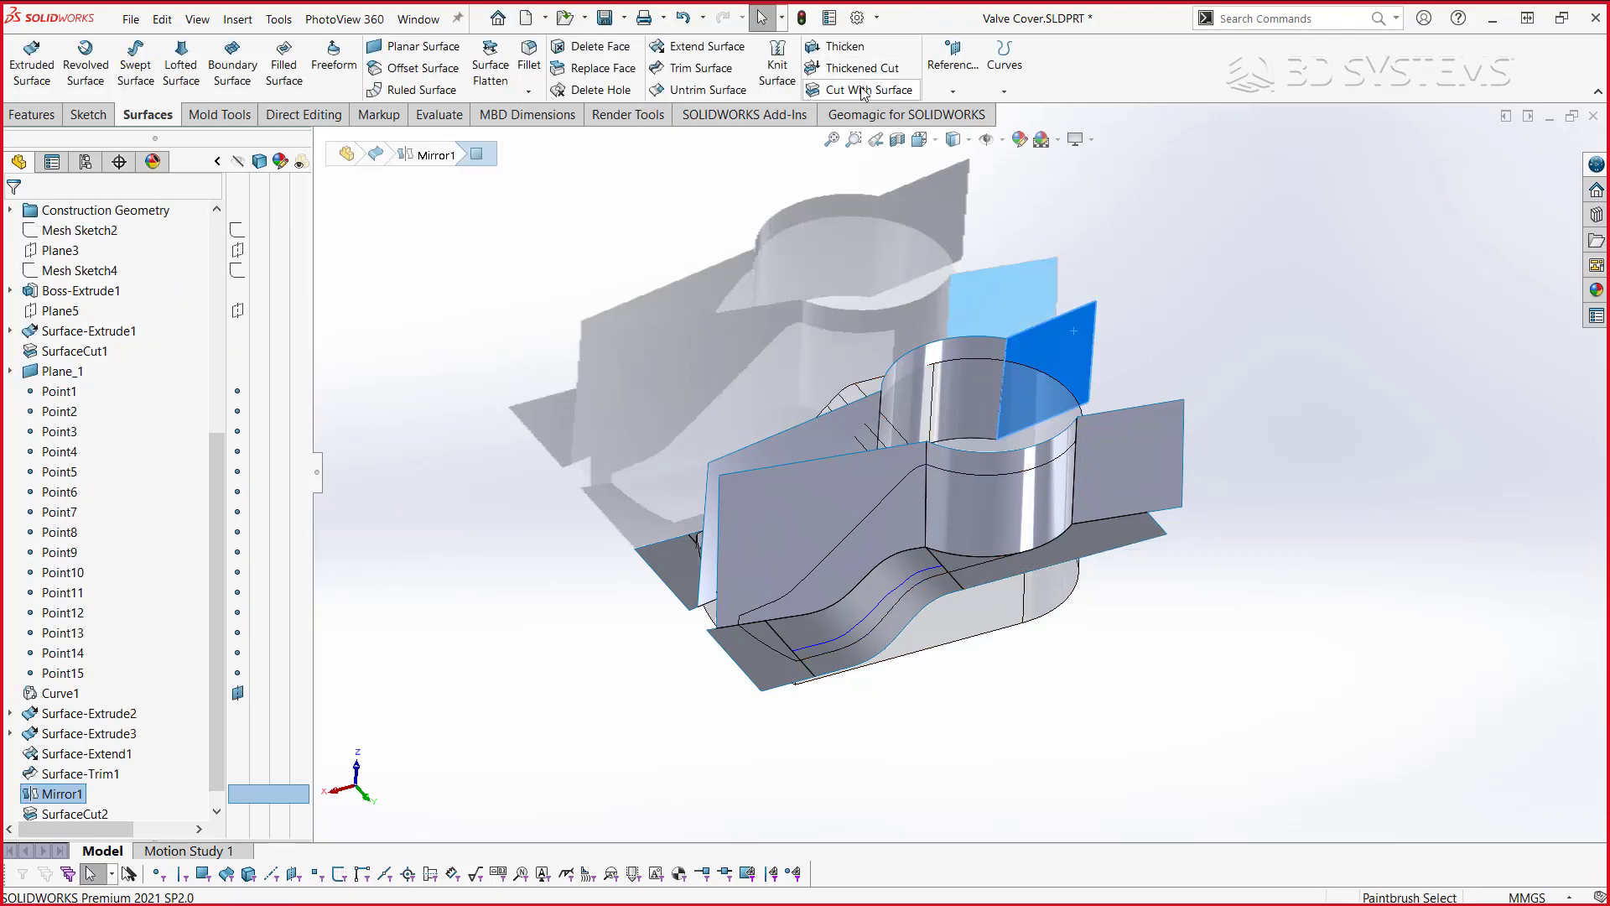
left_click(1012, 374)
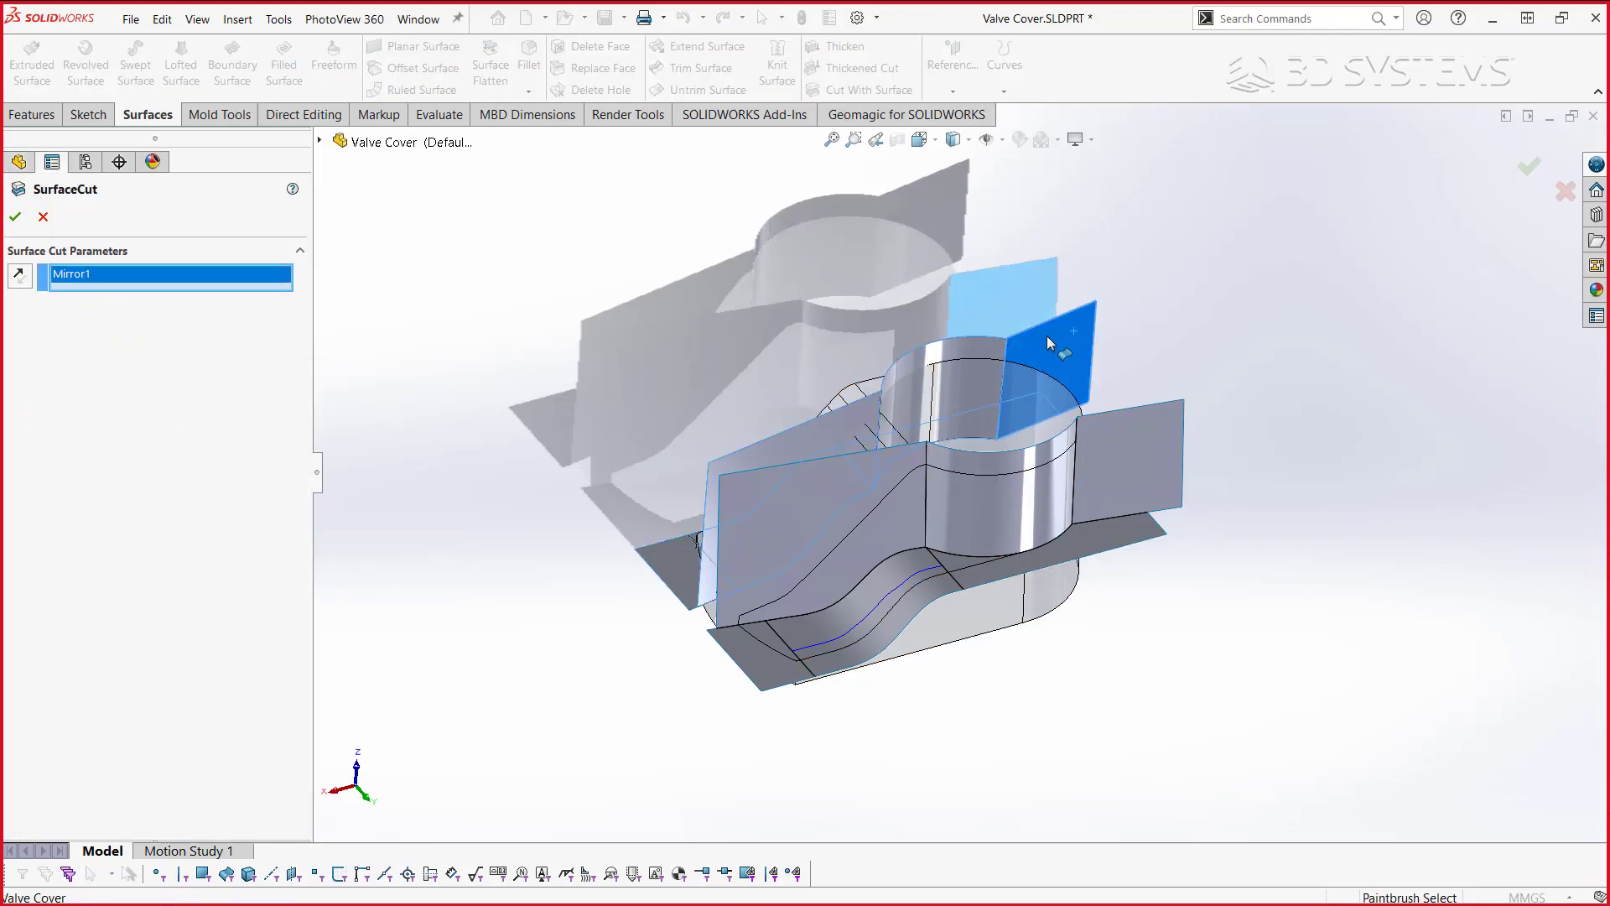
right_click(719, 444)
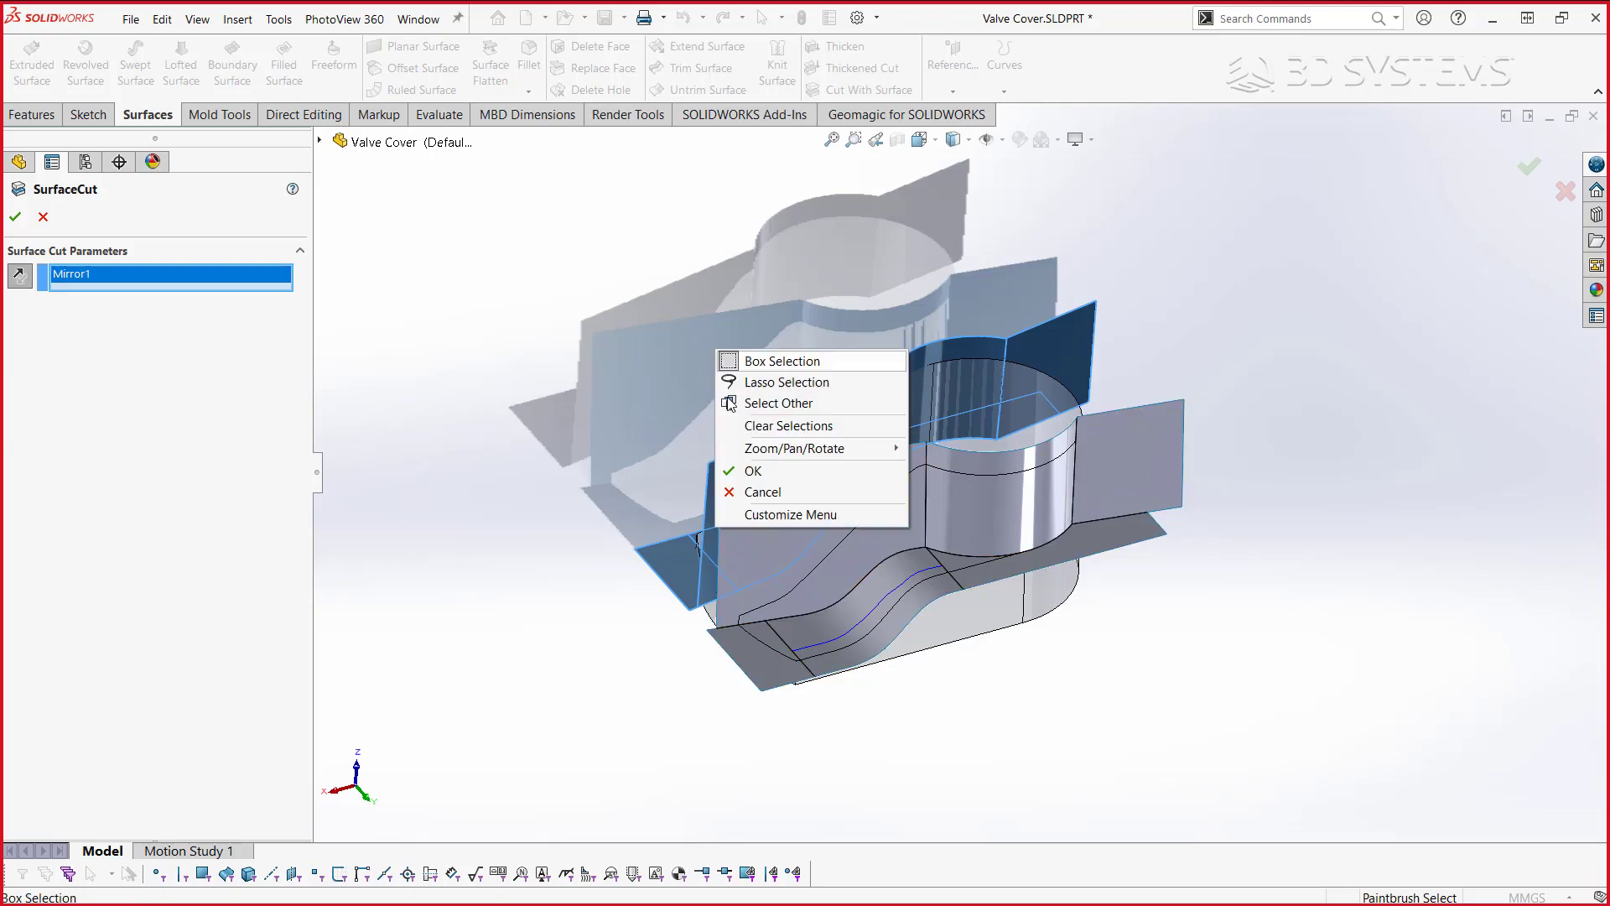
left_click(758, 473)
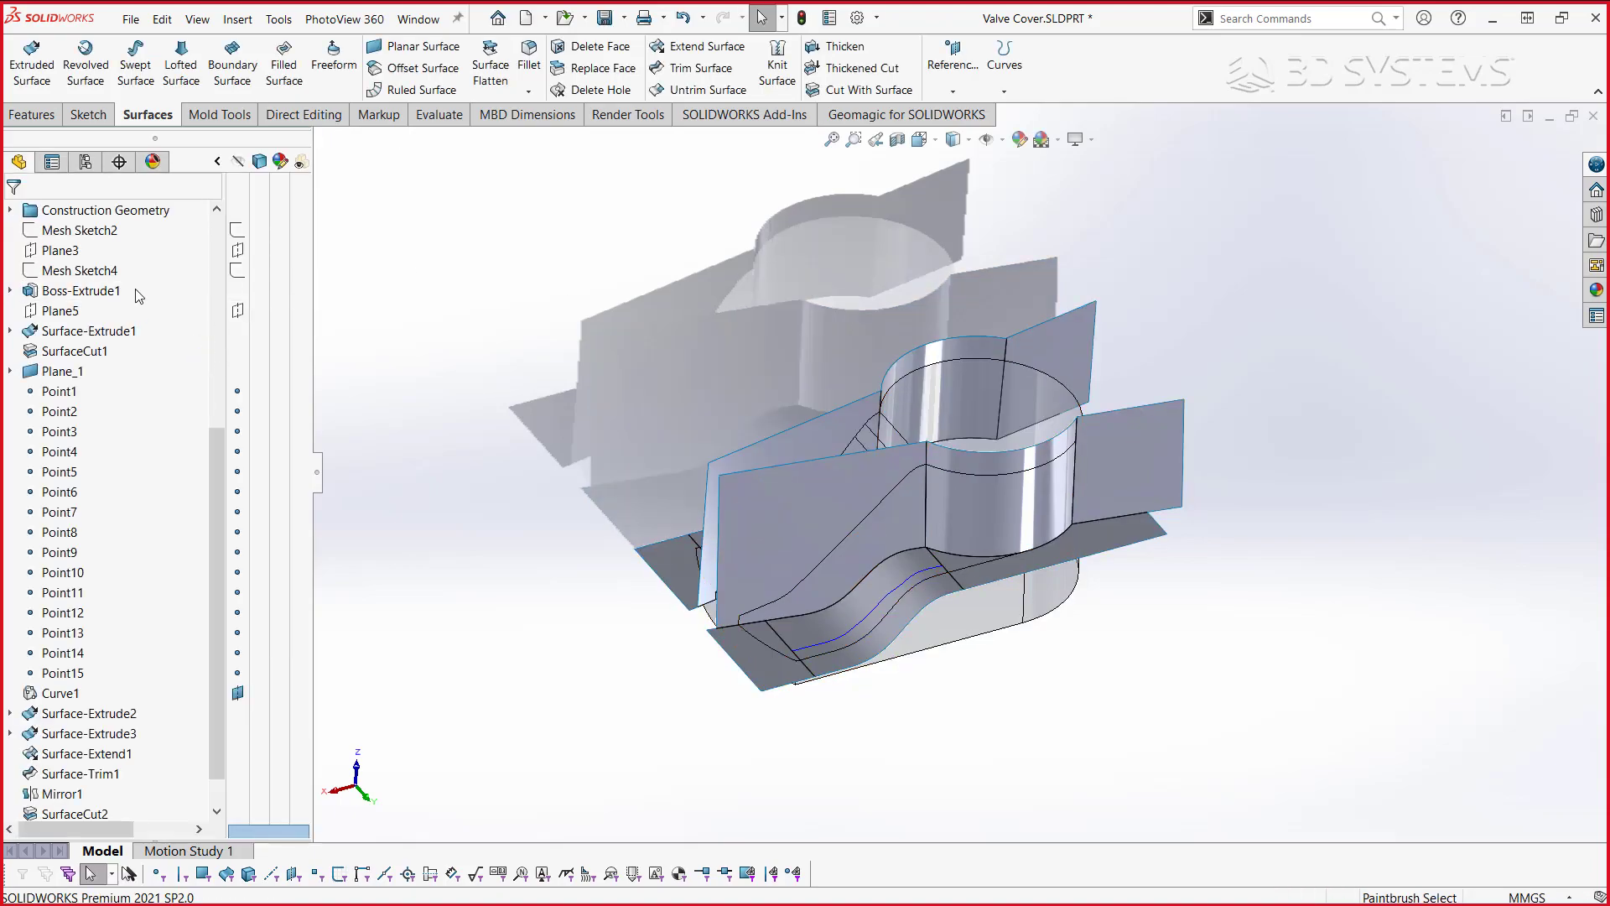
scroll(202, 325, "up", 4)
scroll(201, 326, "up", 1)
- Hide Surface-Trim1 and Mirror1 and show the scanned valve cover mesh over the solid
left_click_drag(237, 359, 238, 381)
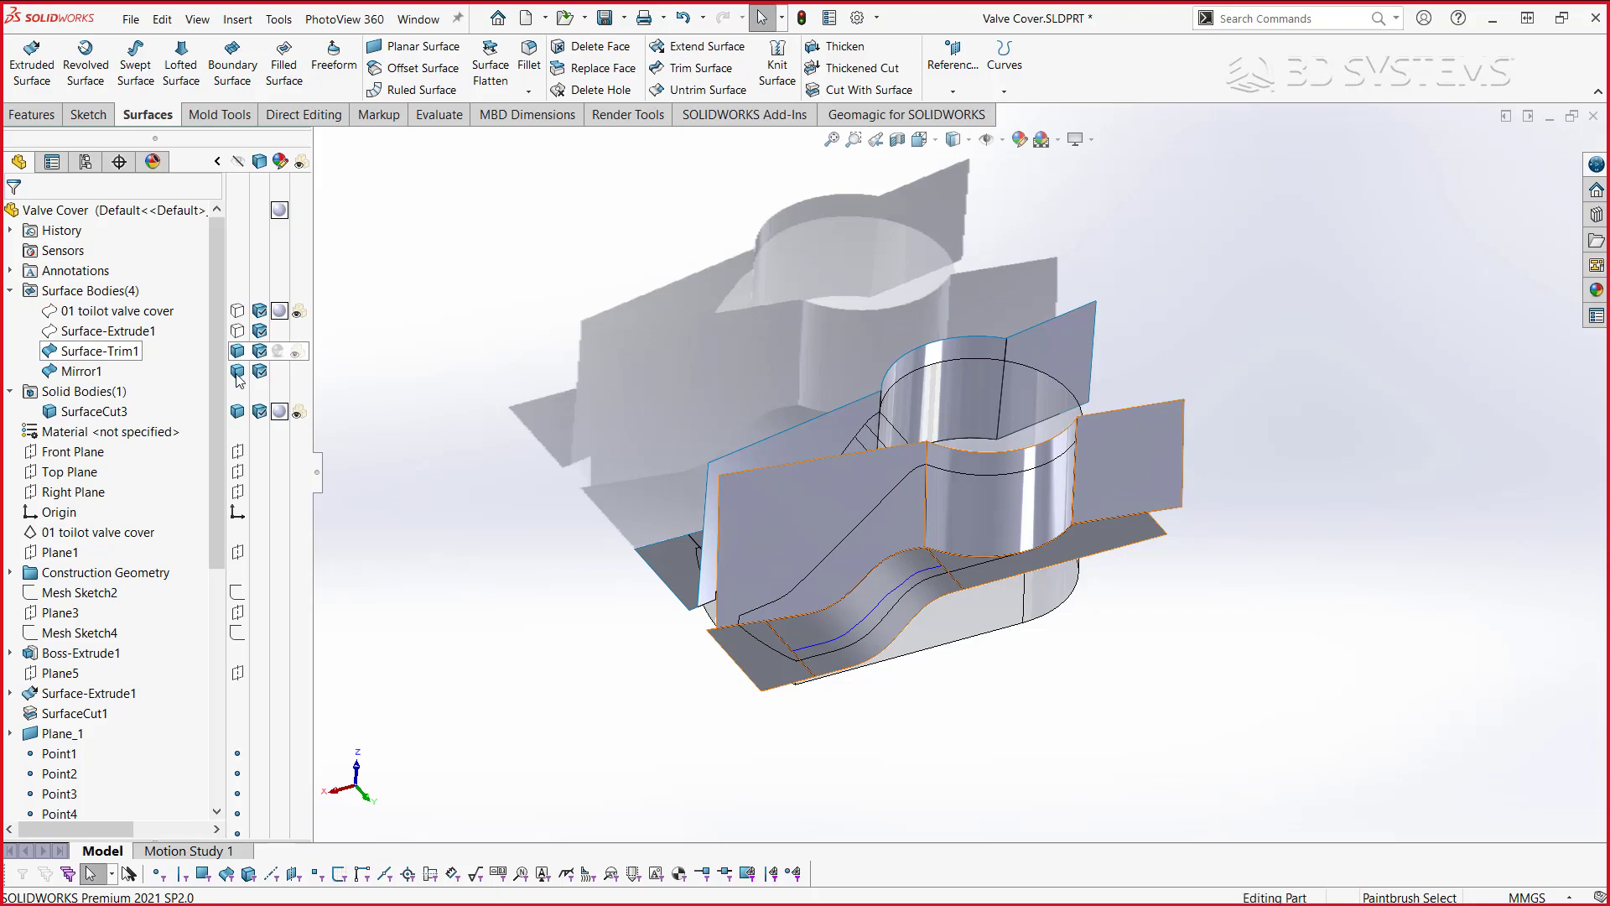
left_click(237, 310)
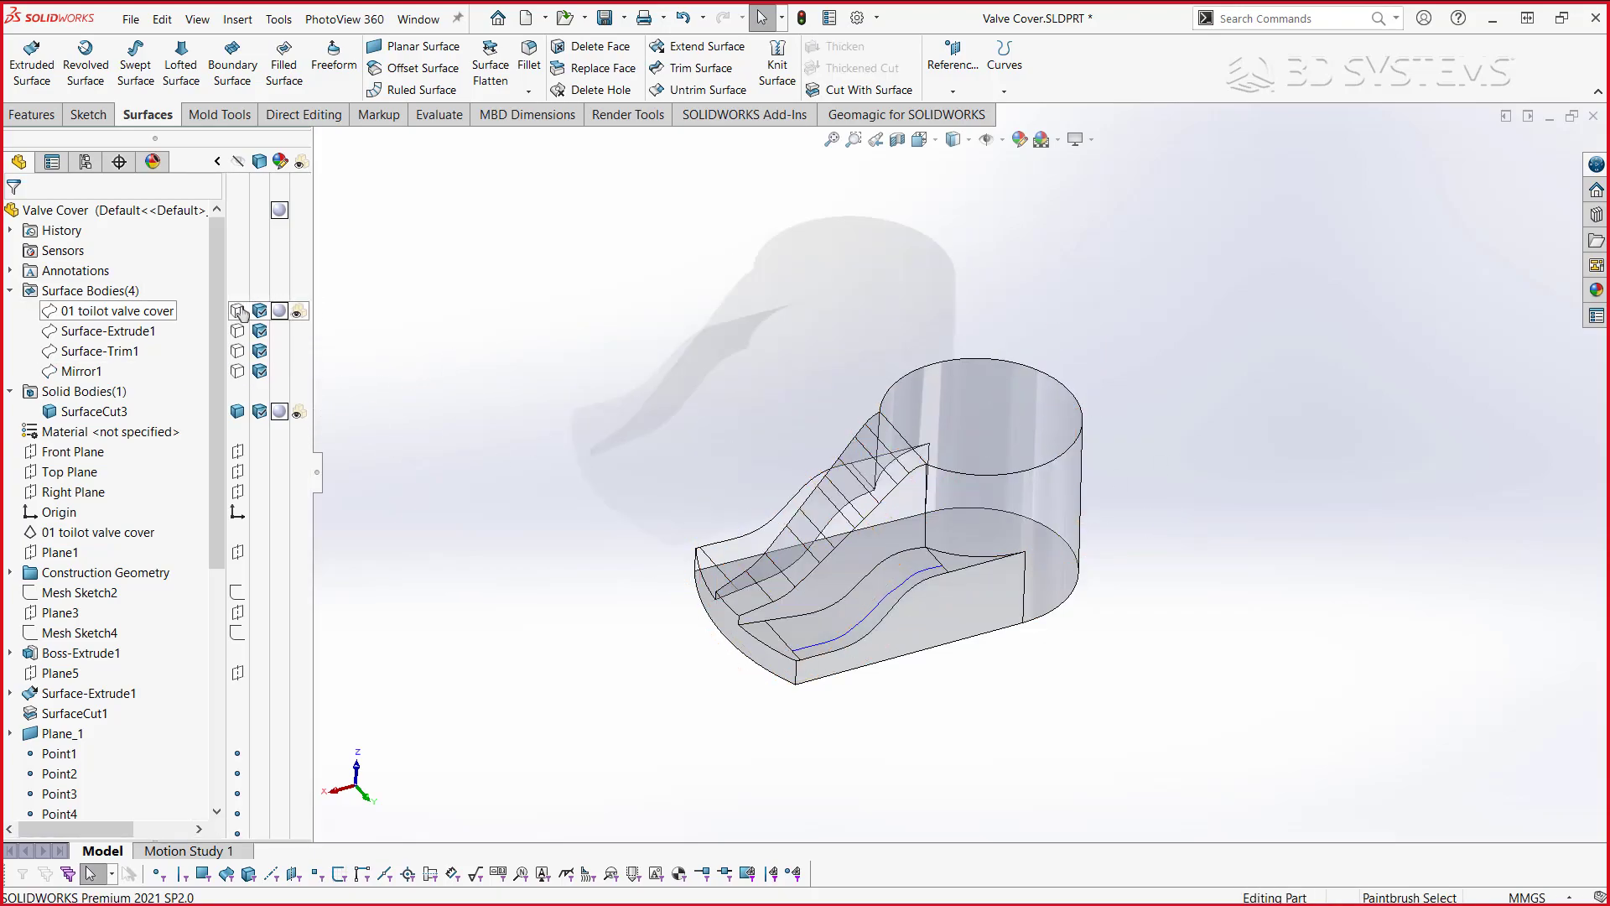
middle_click_drag(999, 482, 697, 248)
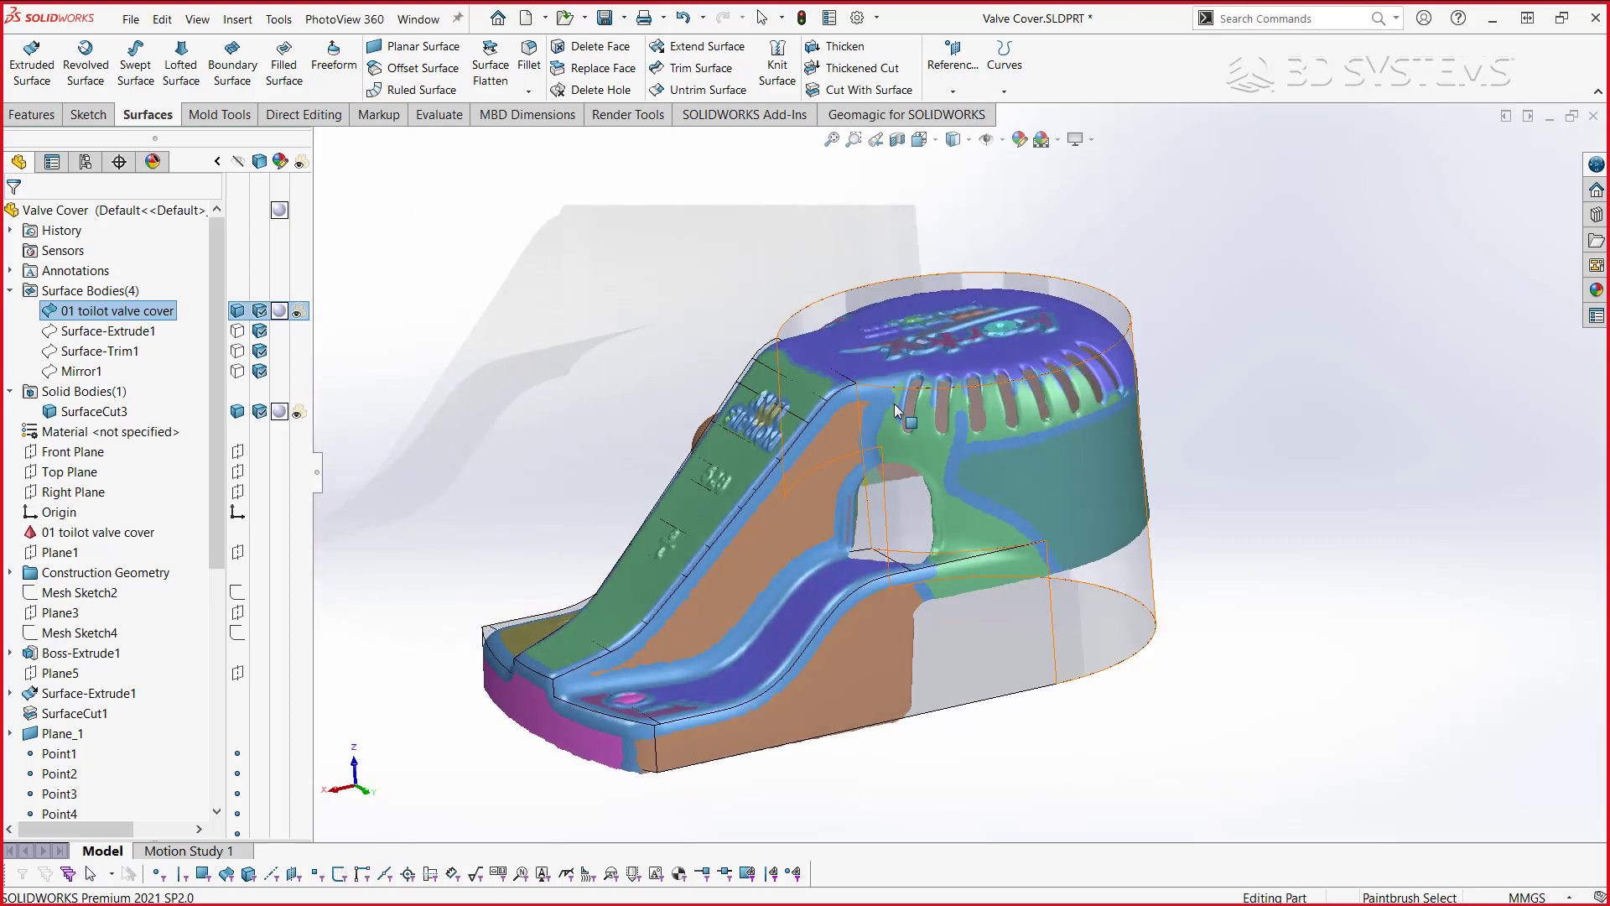
- Fillet the top edge and two front edges with a 10 mm radius as Fillet1
left_click(698, 249)
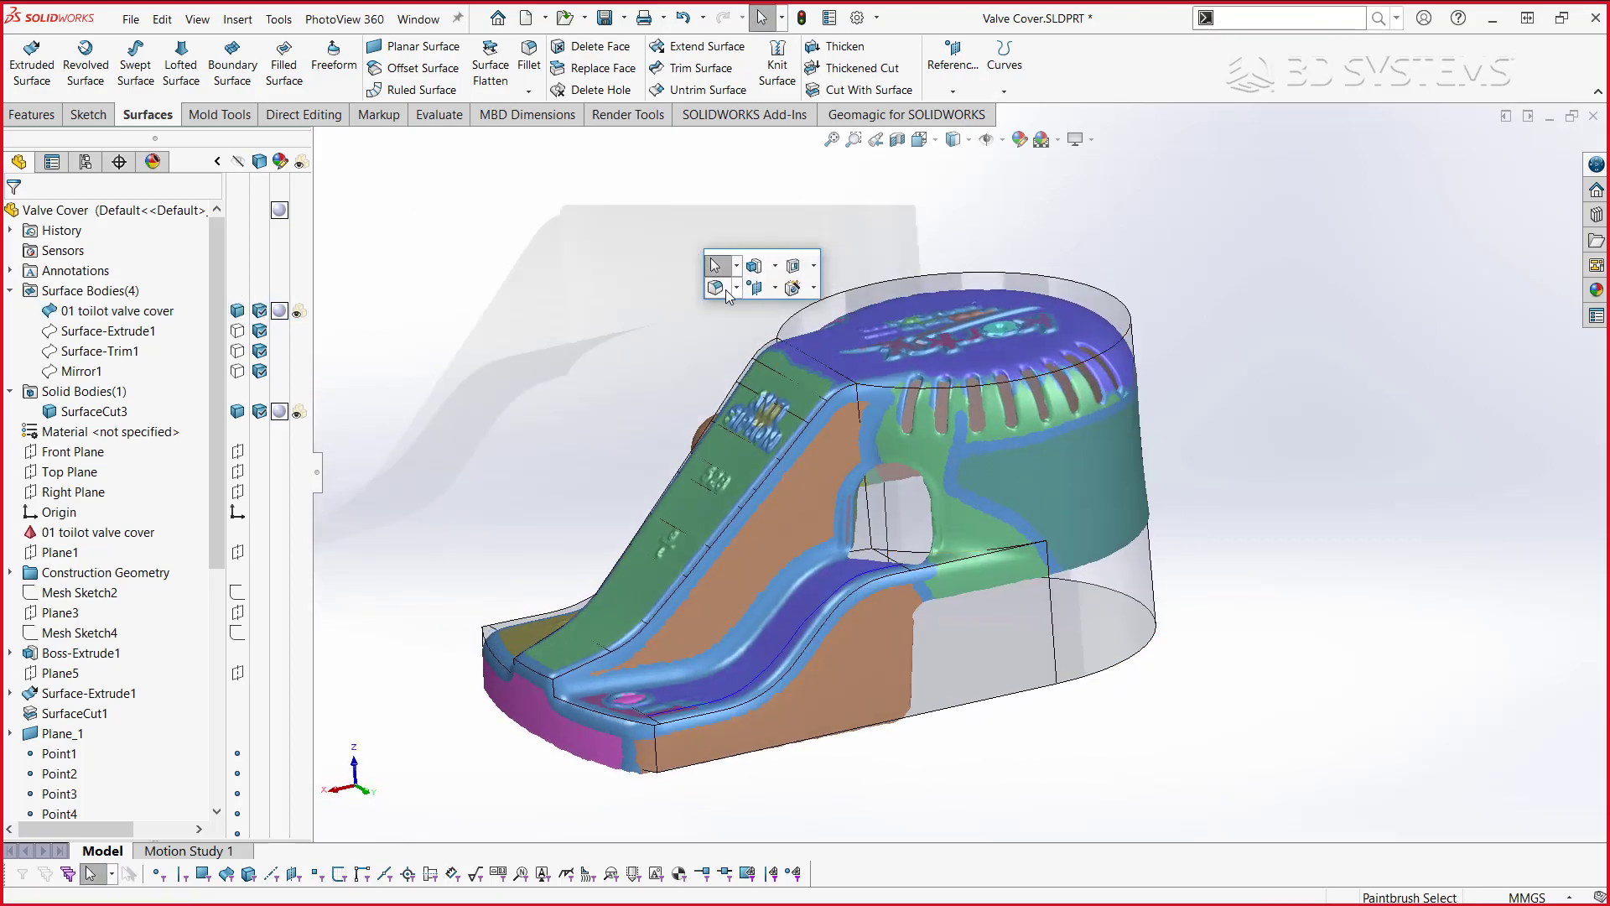
right_click_drag(1154, 355, 1137, 338)
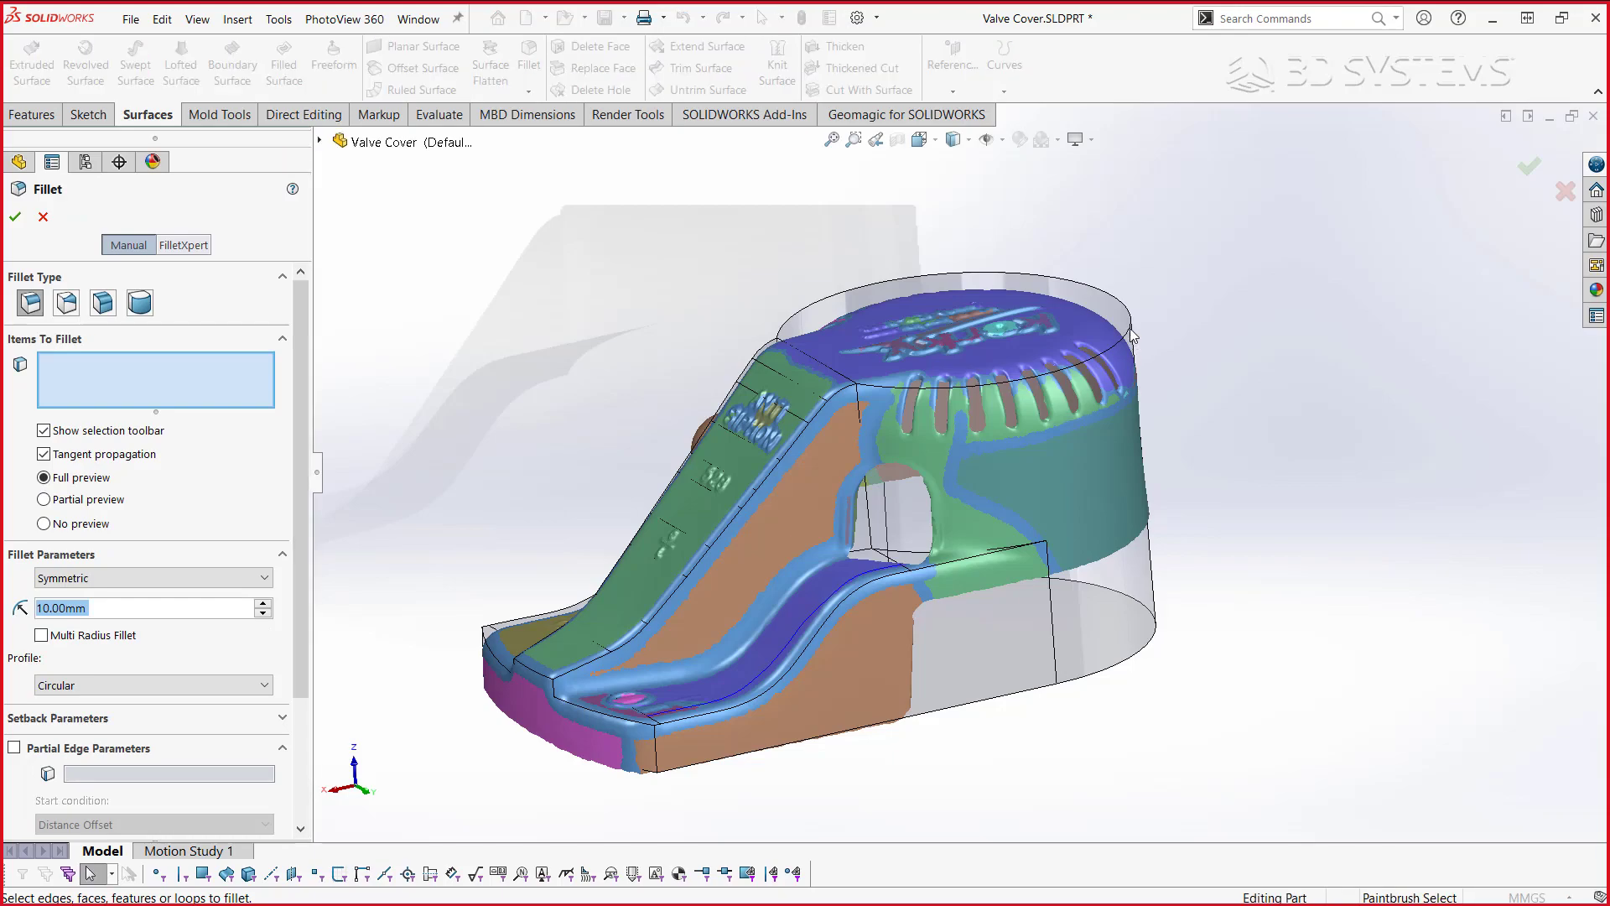
left_click(1063, 365)
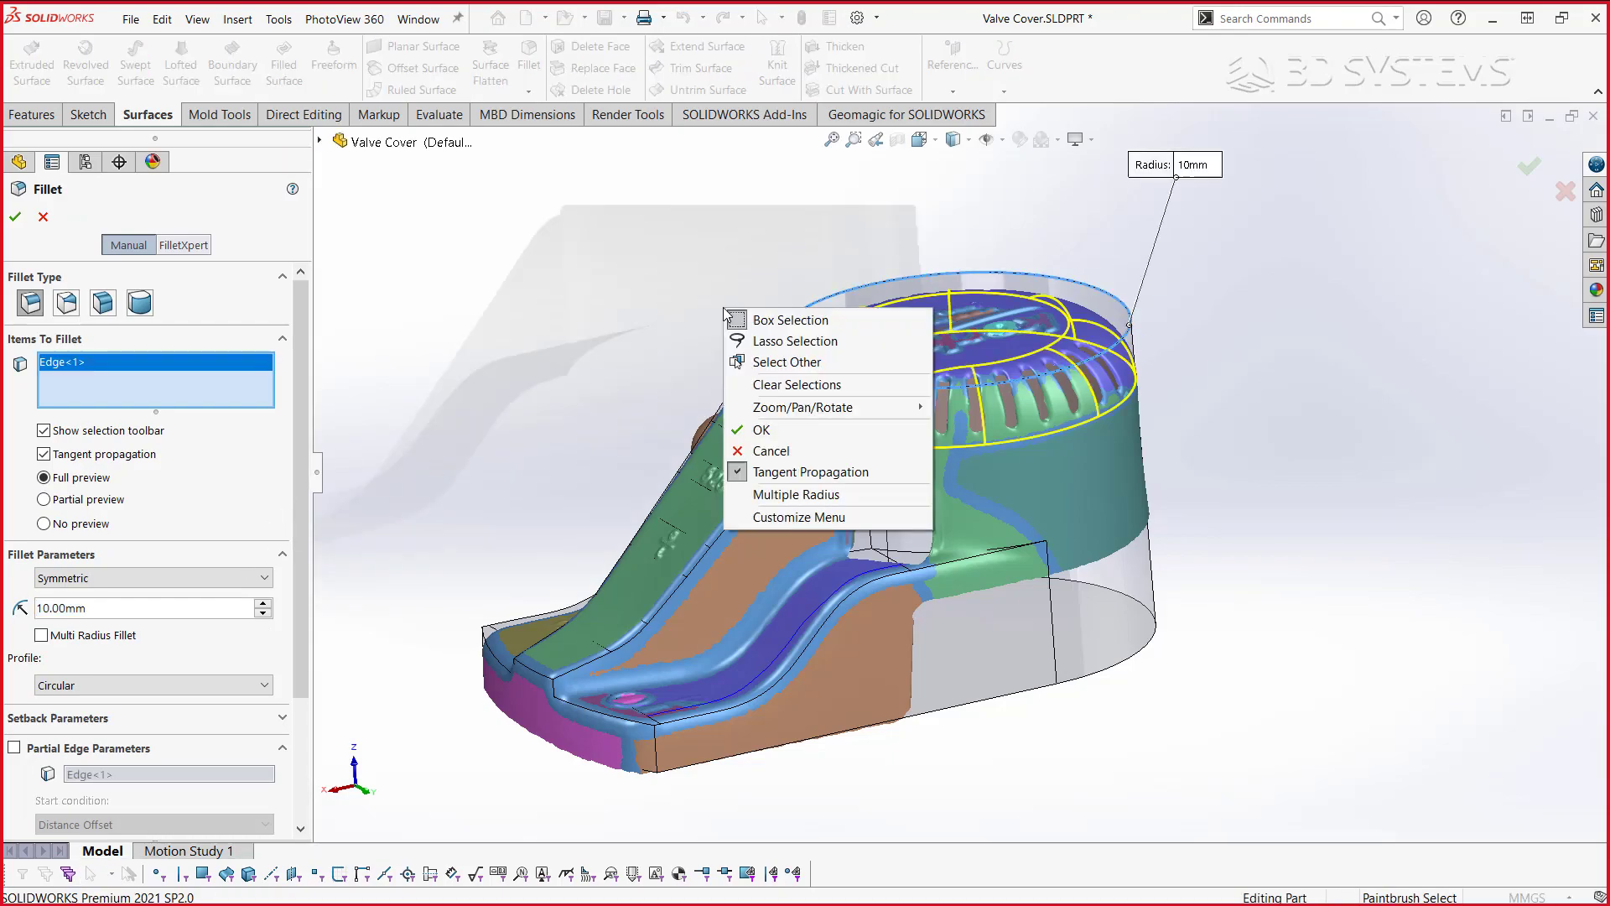
right_click(726, 310)
left_click(683, 749)
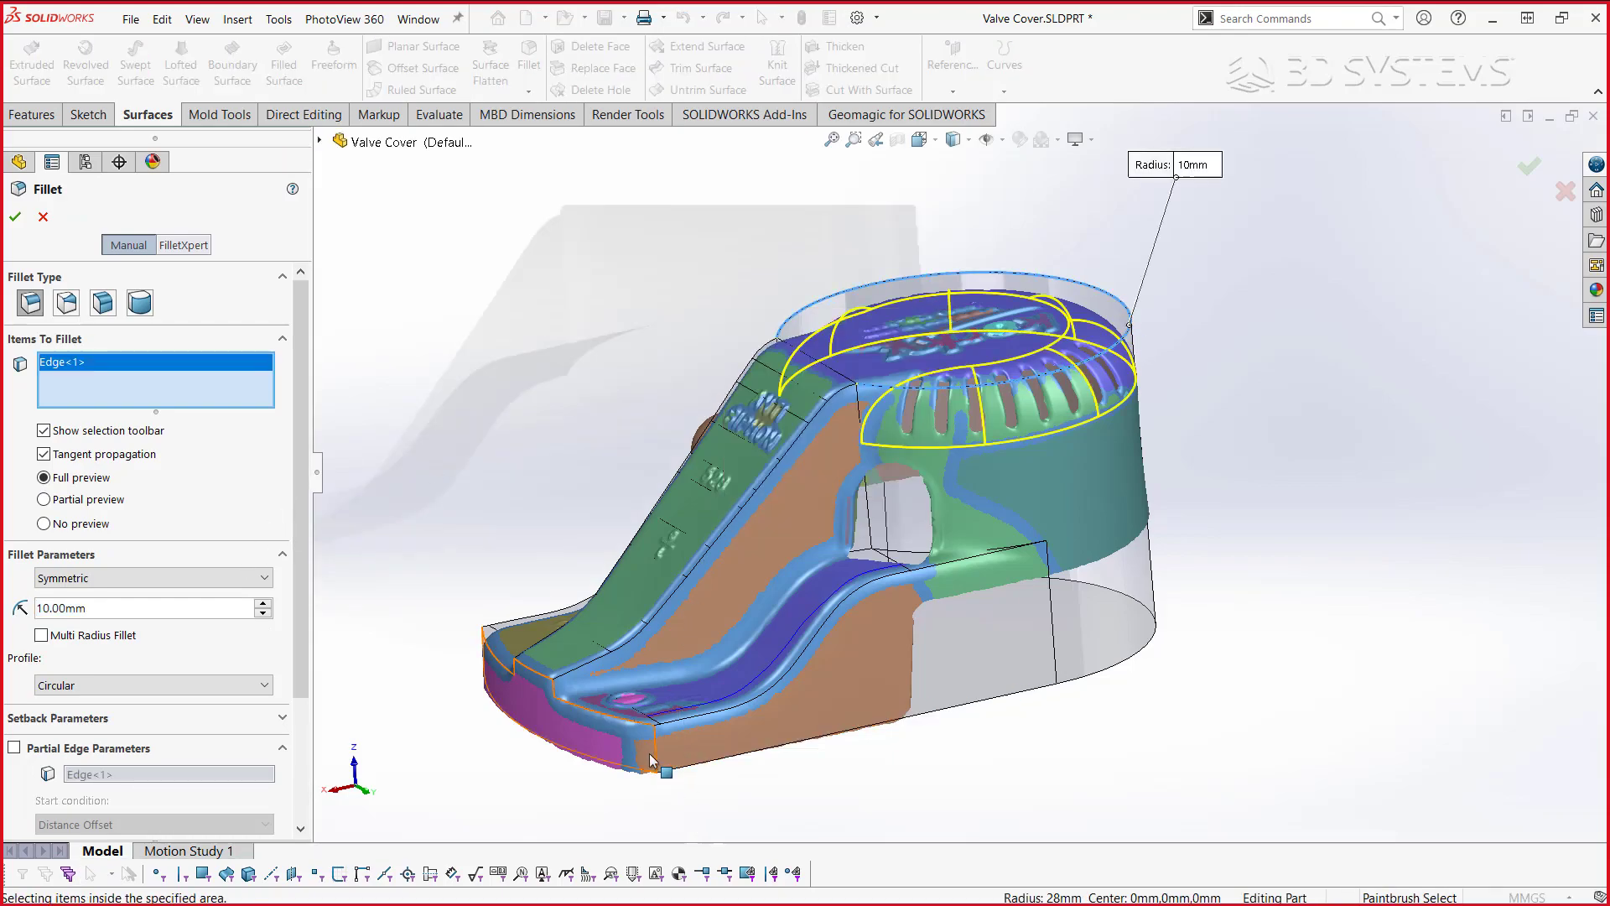
middle_click_drag(660, 753, 565, 568)
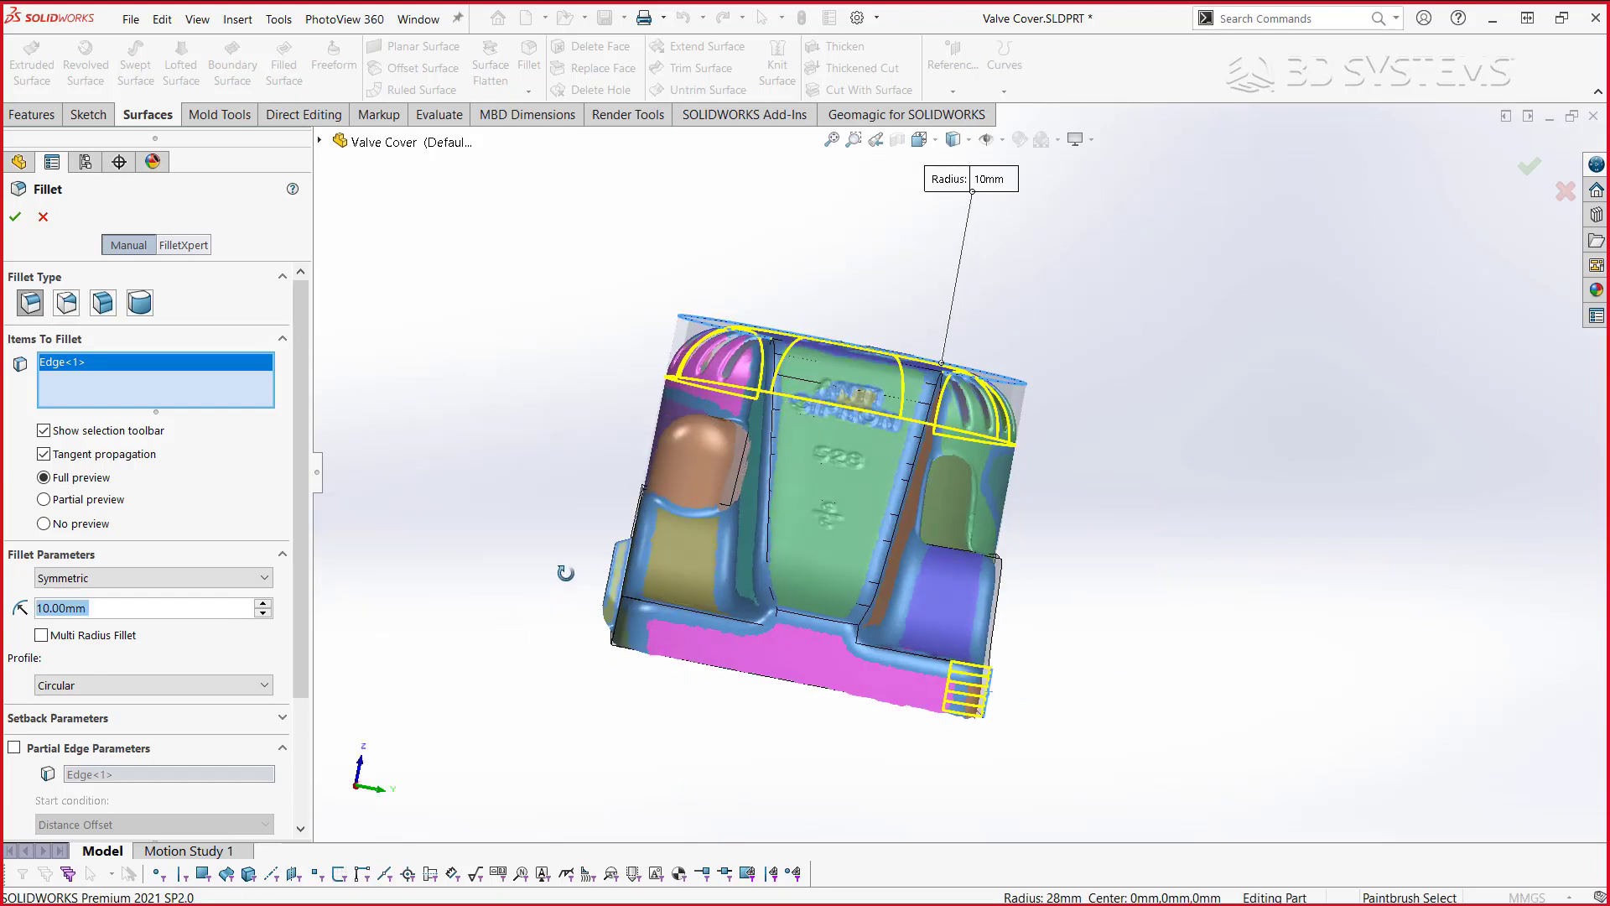
left_click(611, 627)
left_click(611, 628)
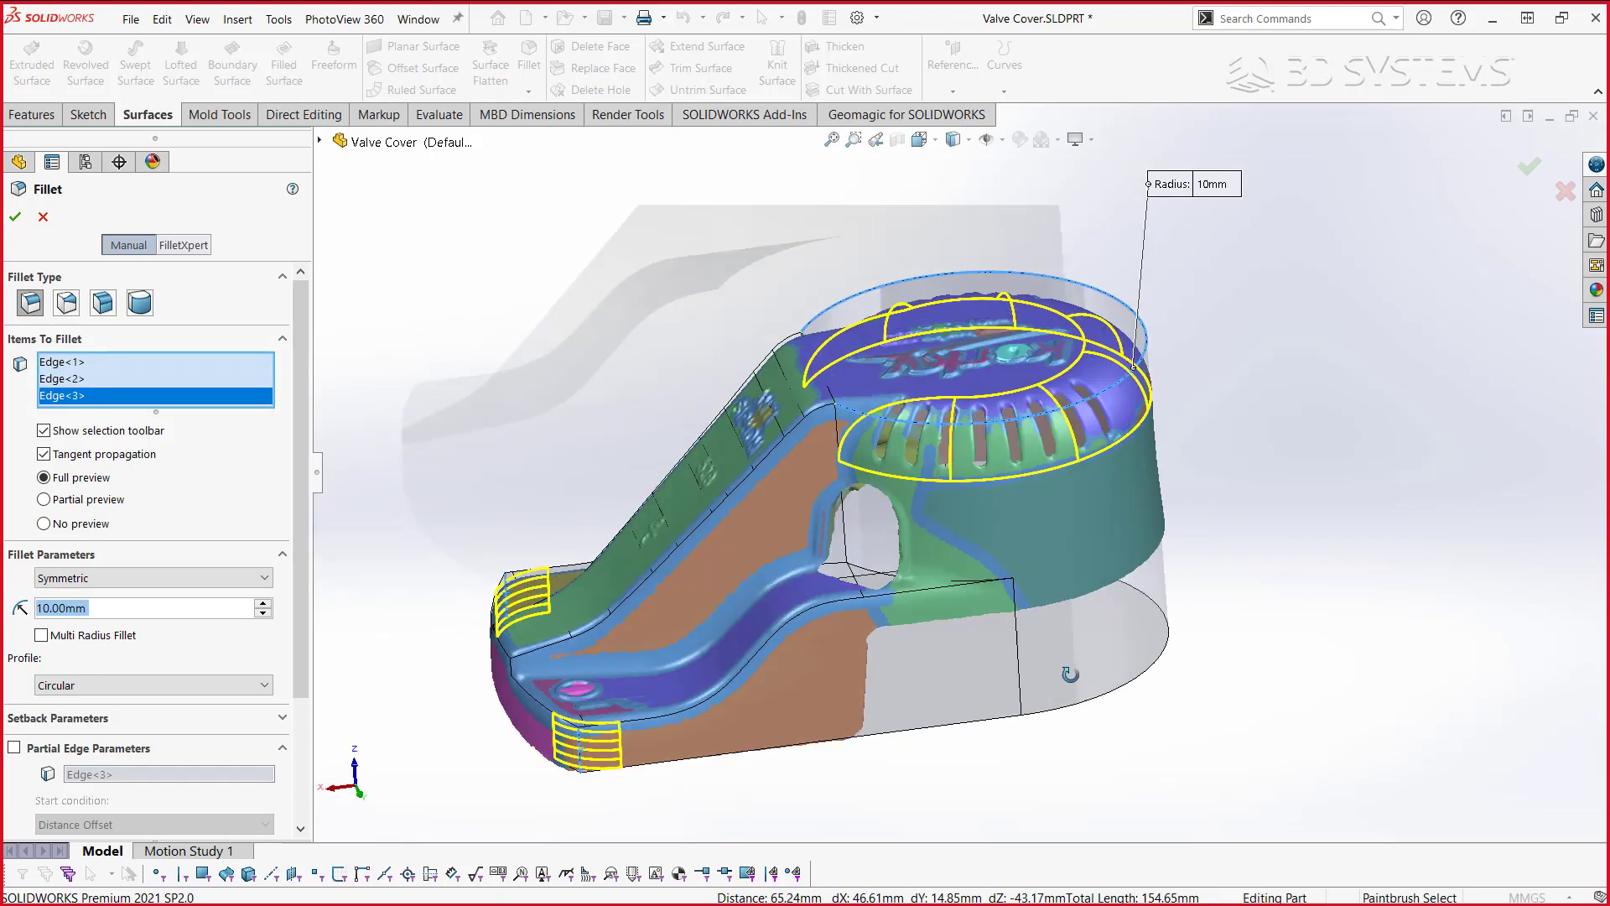
middle_click_drag(1212, 654, 1342, 419)
left_click(1544, 172)
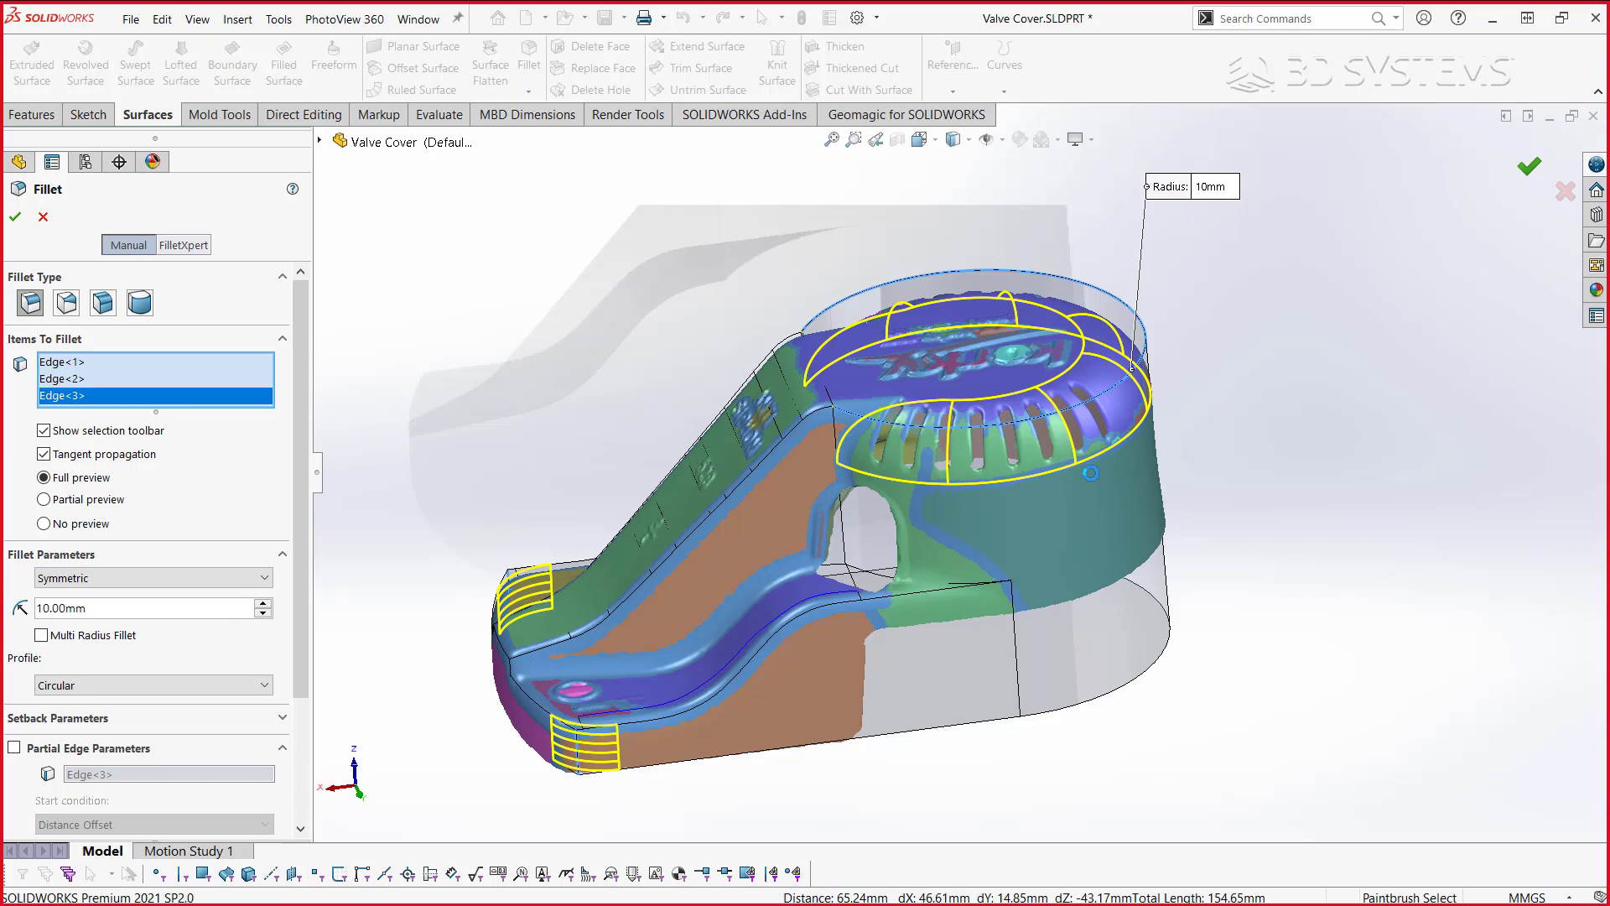
mouse_move(1079, 417)
middle_mouse_down()
mouse_move(1076, 620)
mouse_move(1048, 634)
middle_mouse_up()
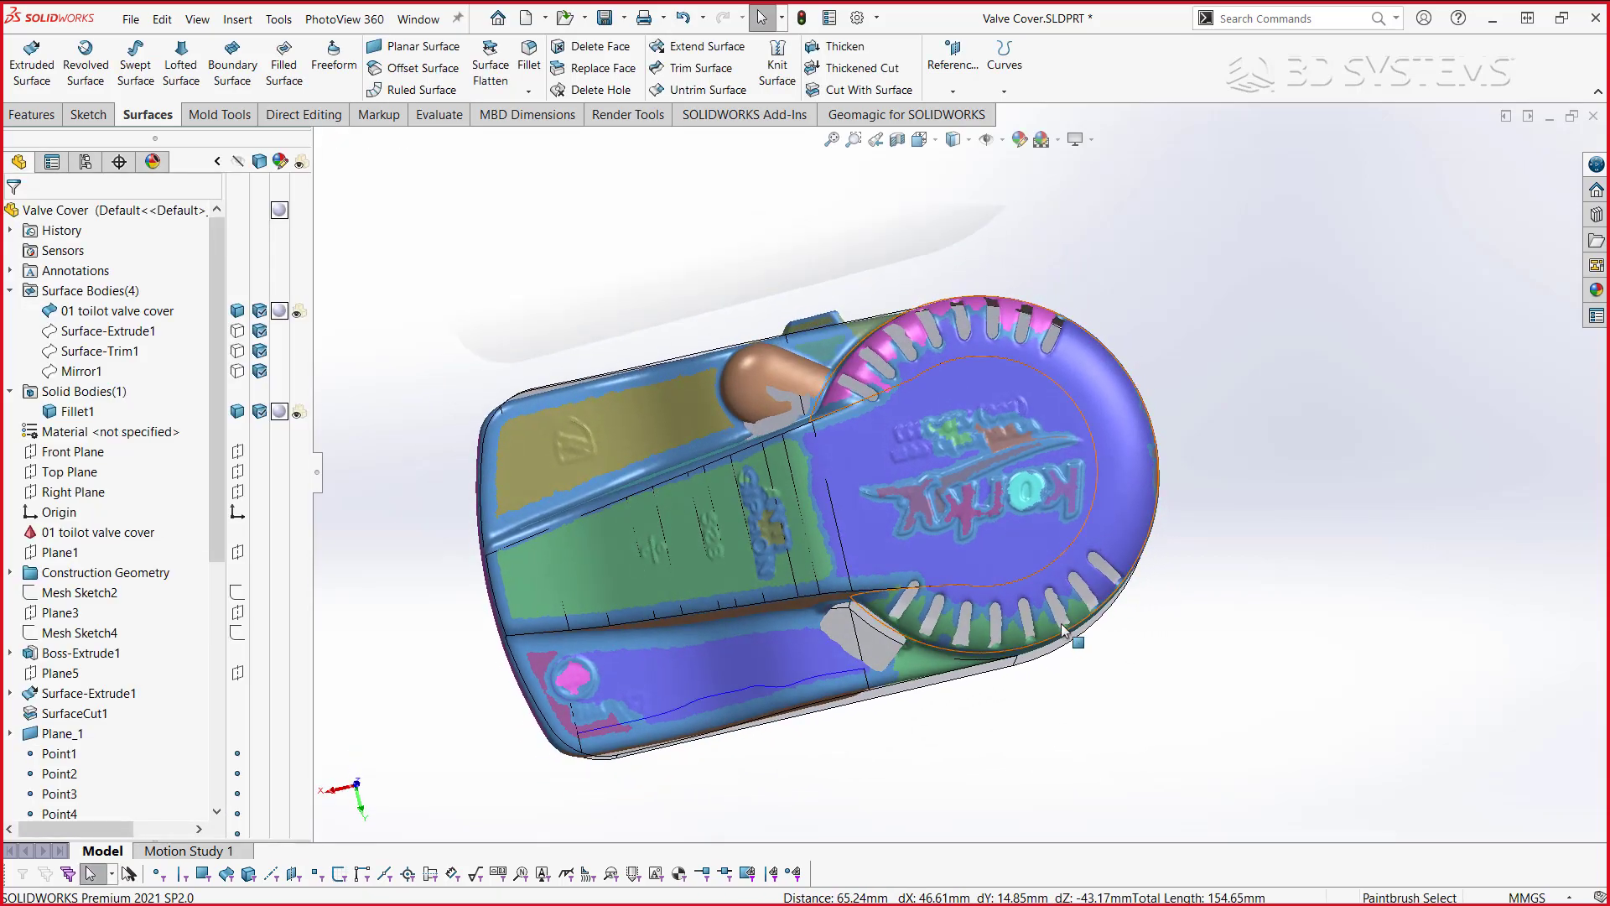
- Inspect the filleted cover from the Front view, then advance to the closing 'Gracias!' slide
key("ctrl+1")
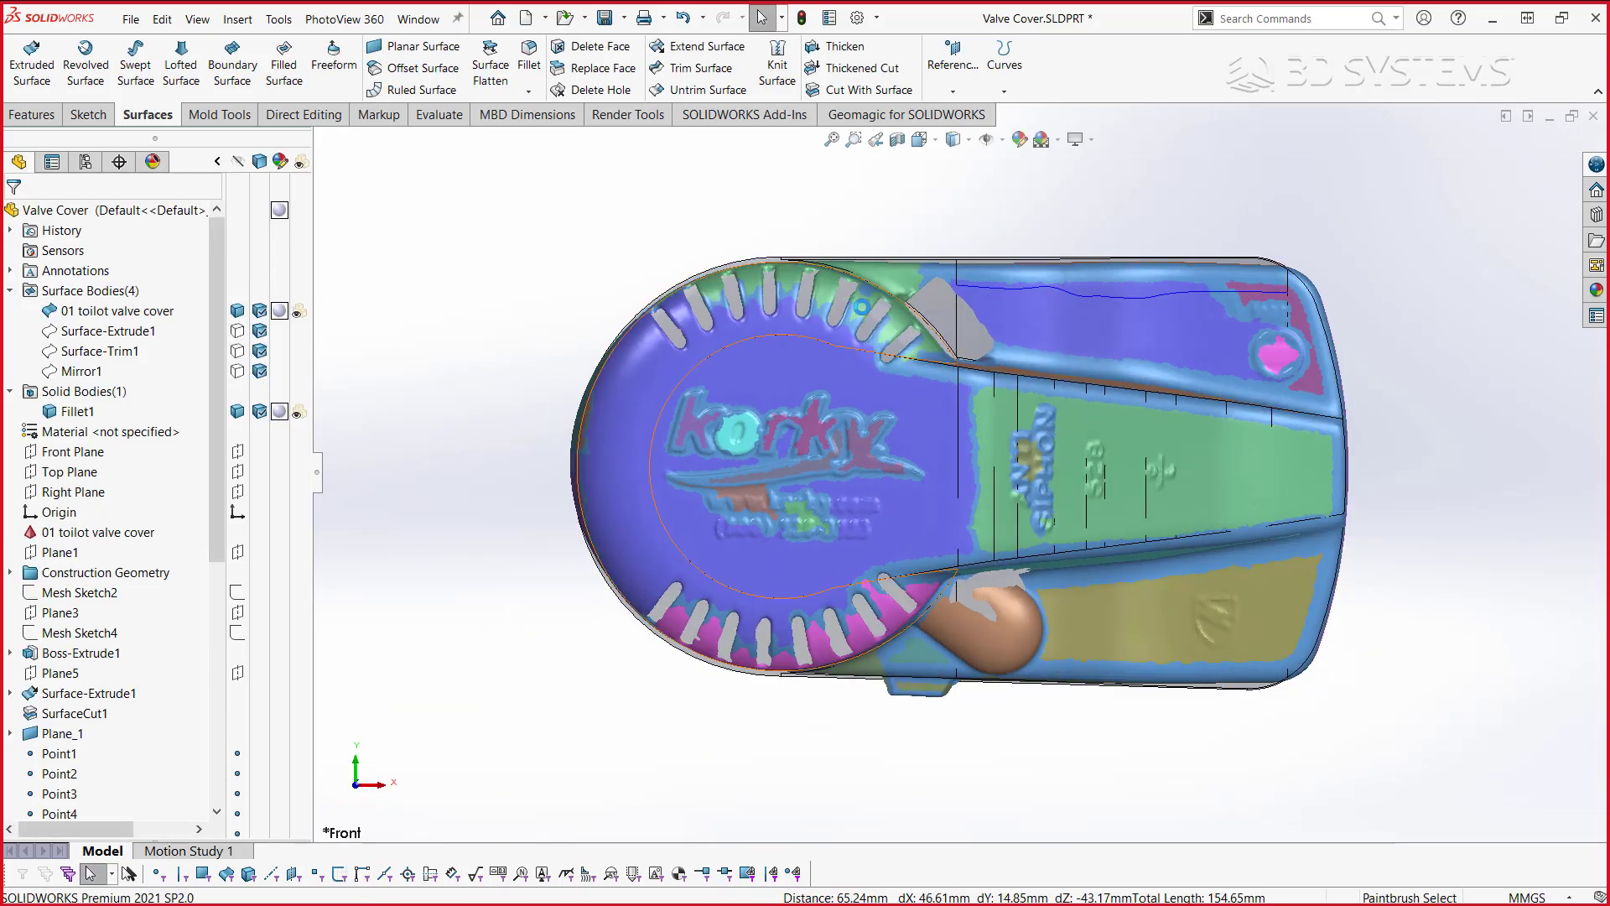
scroll(961, 495, "down", 5)
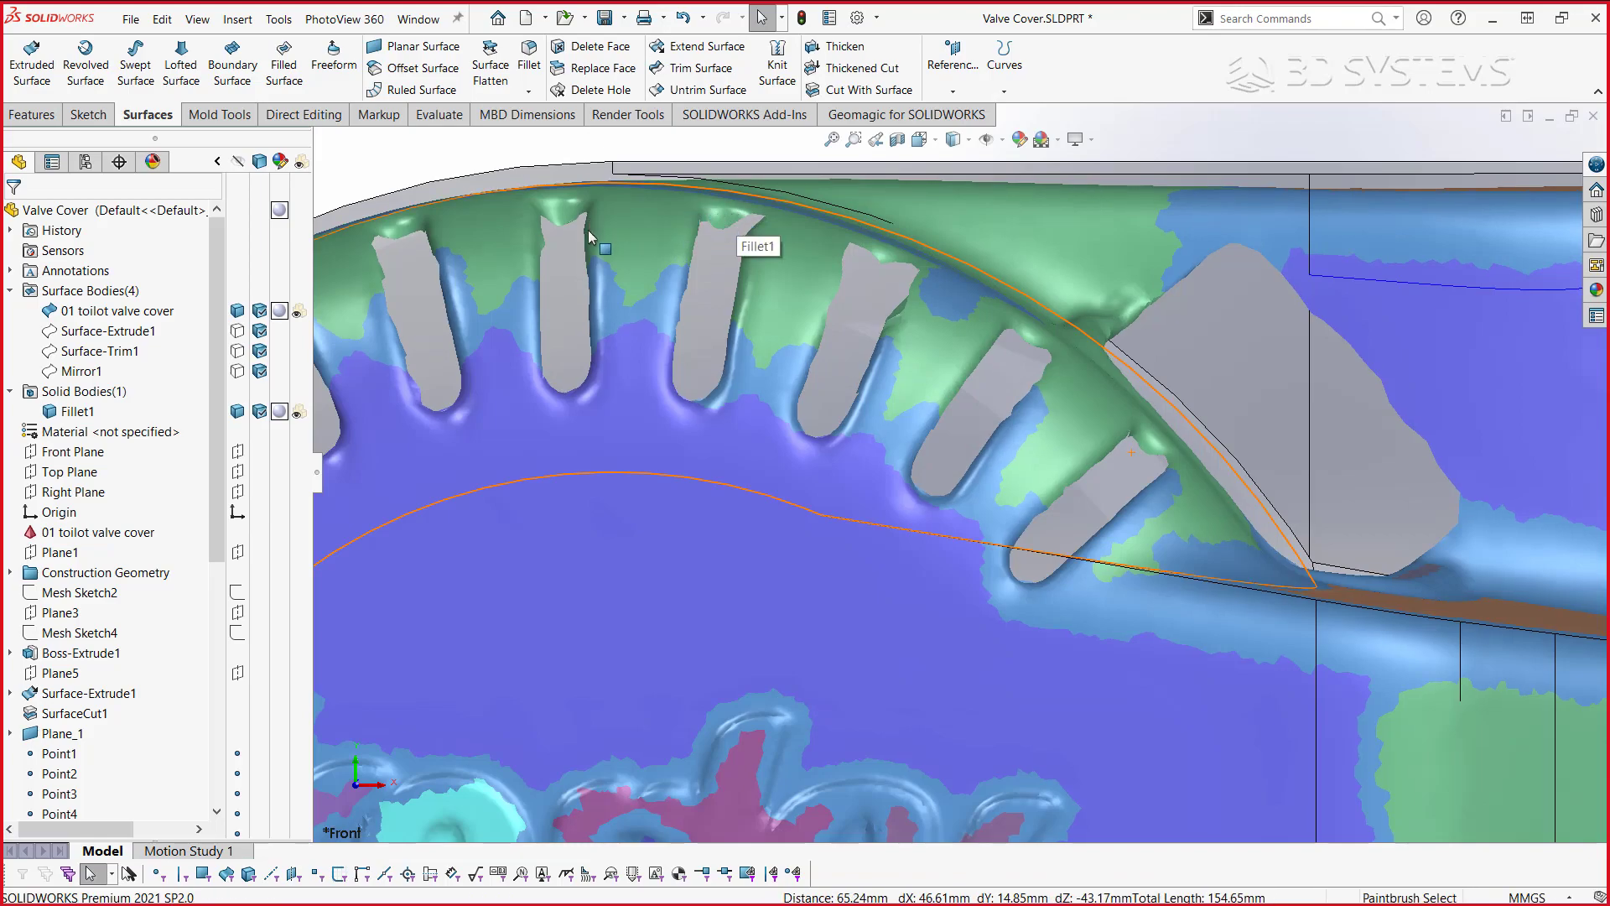
scroll(713, 436, "up", 5)
scroll(797, 444, "up", 3)
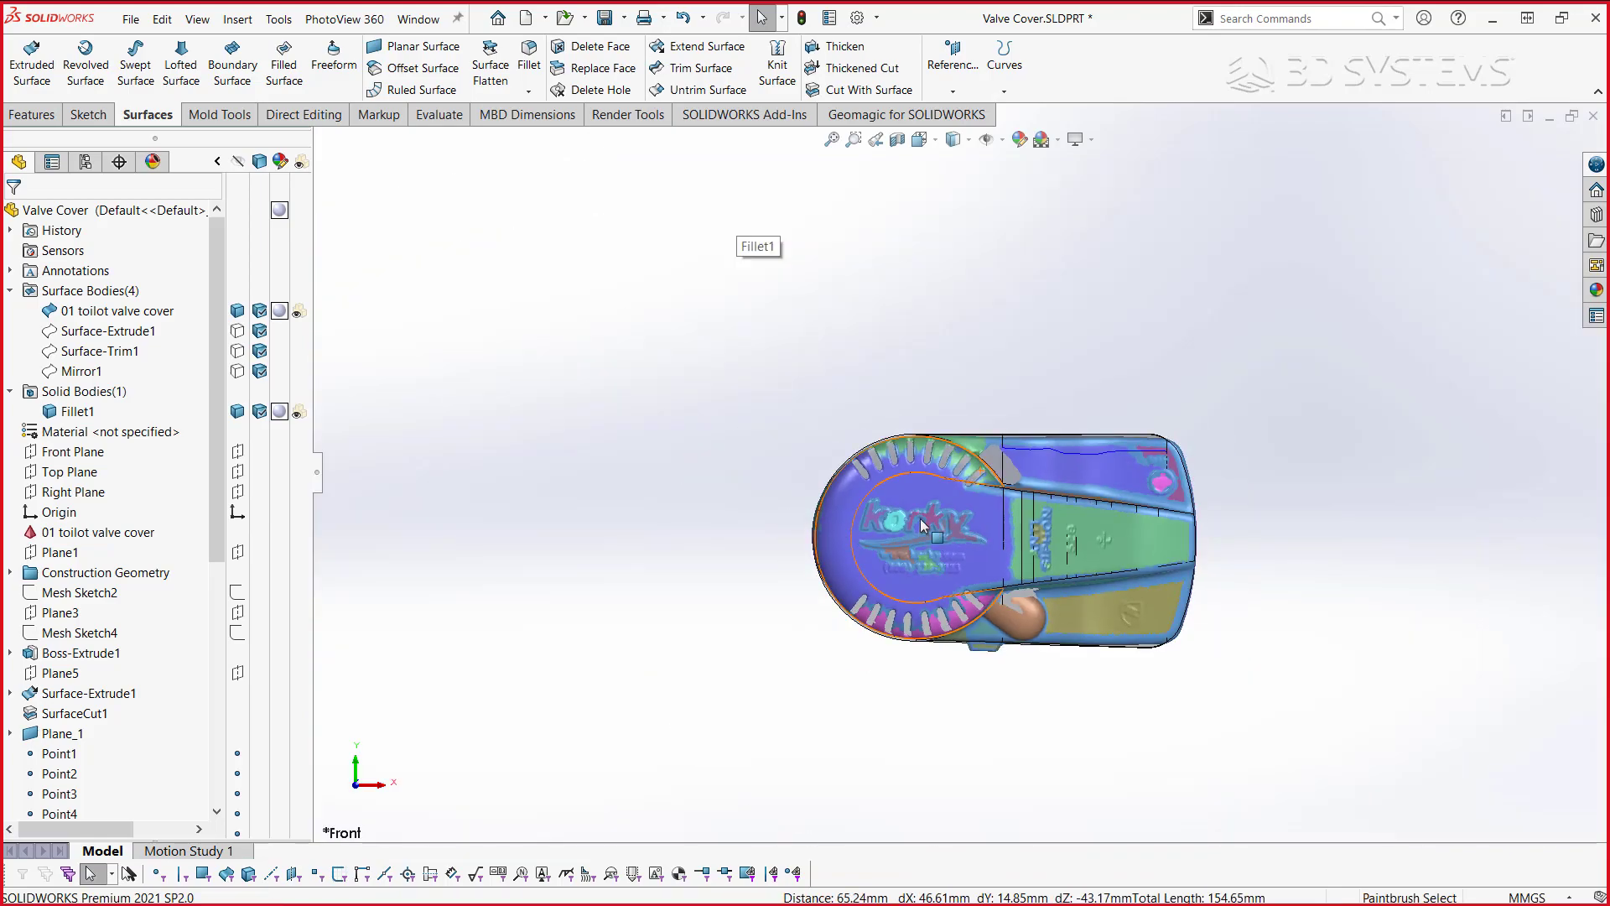
middle_click_drag(838, 444, 914, 457)
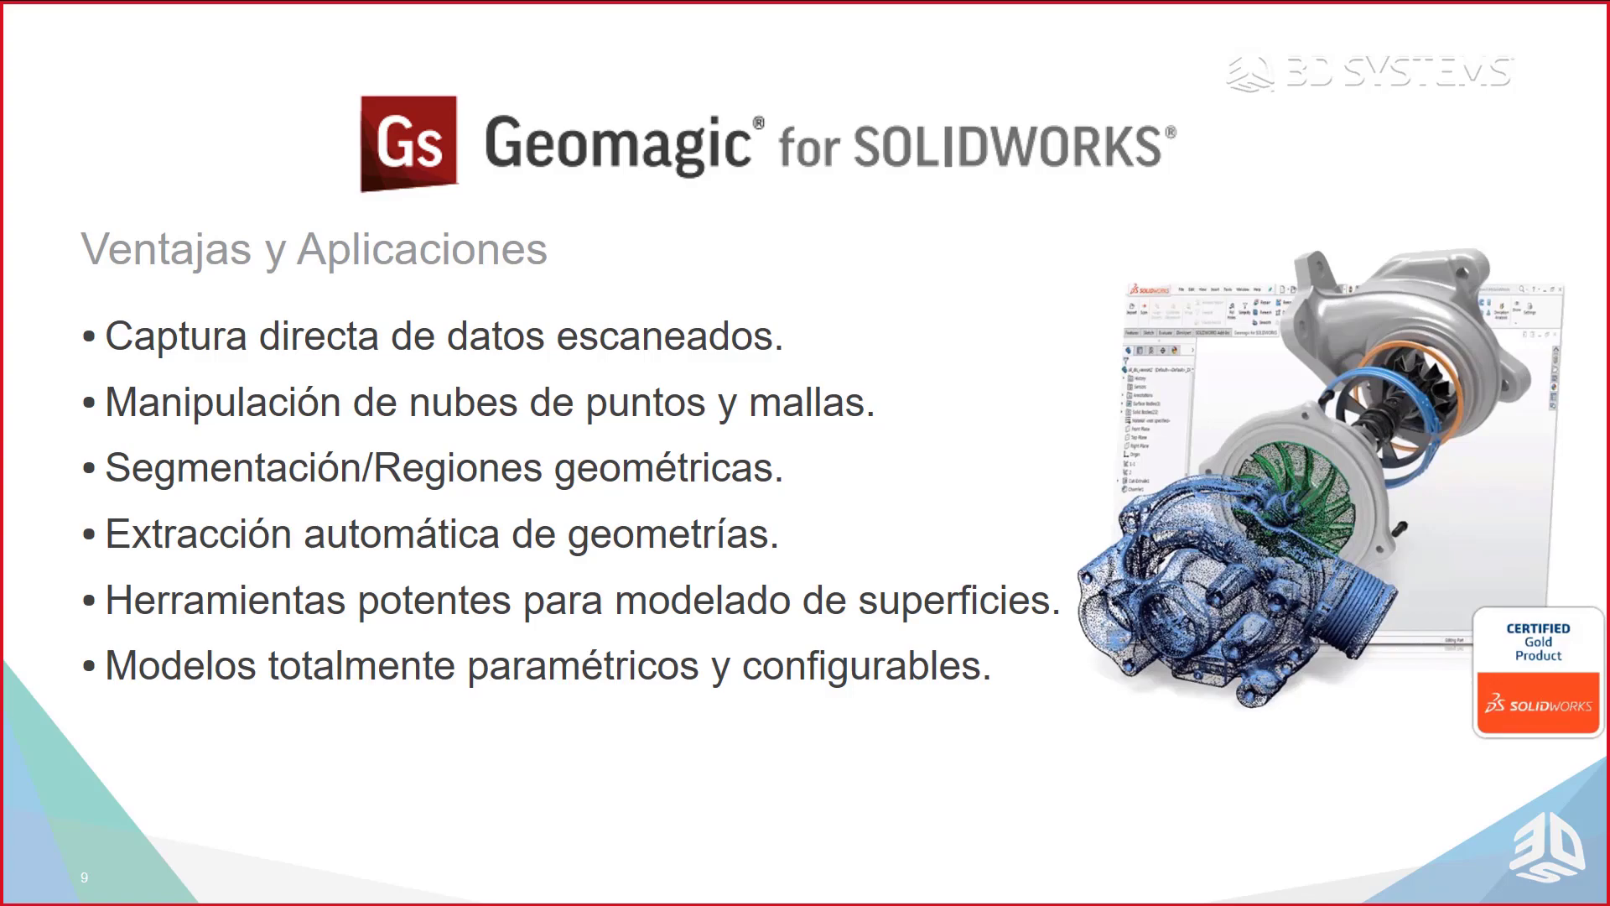
key("Right")
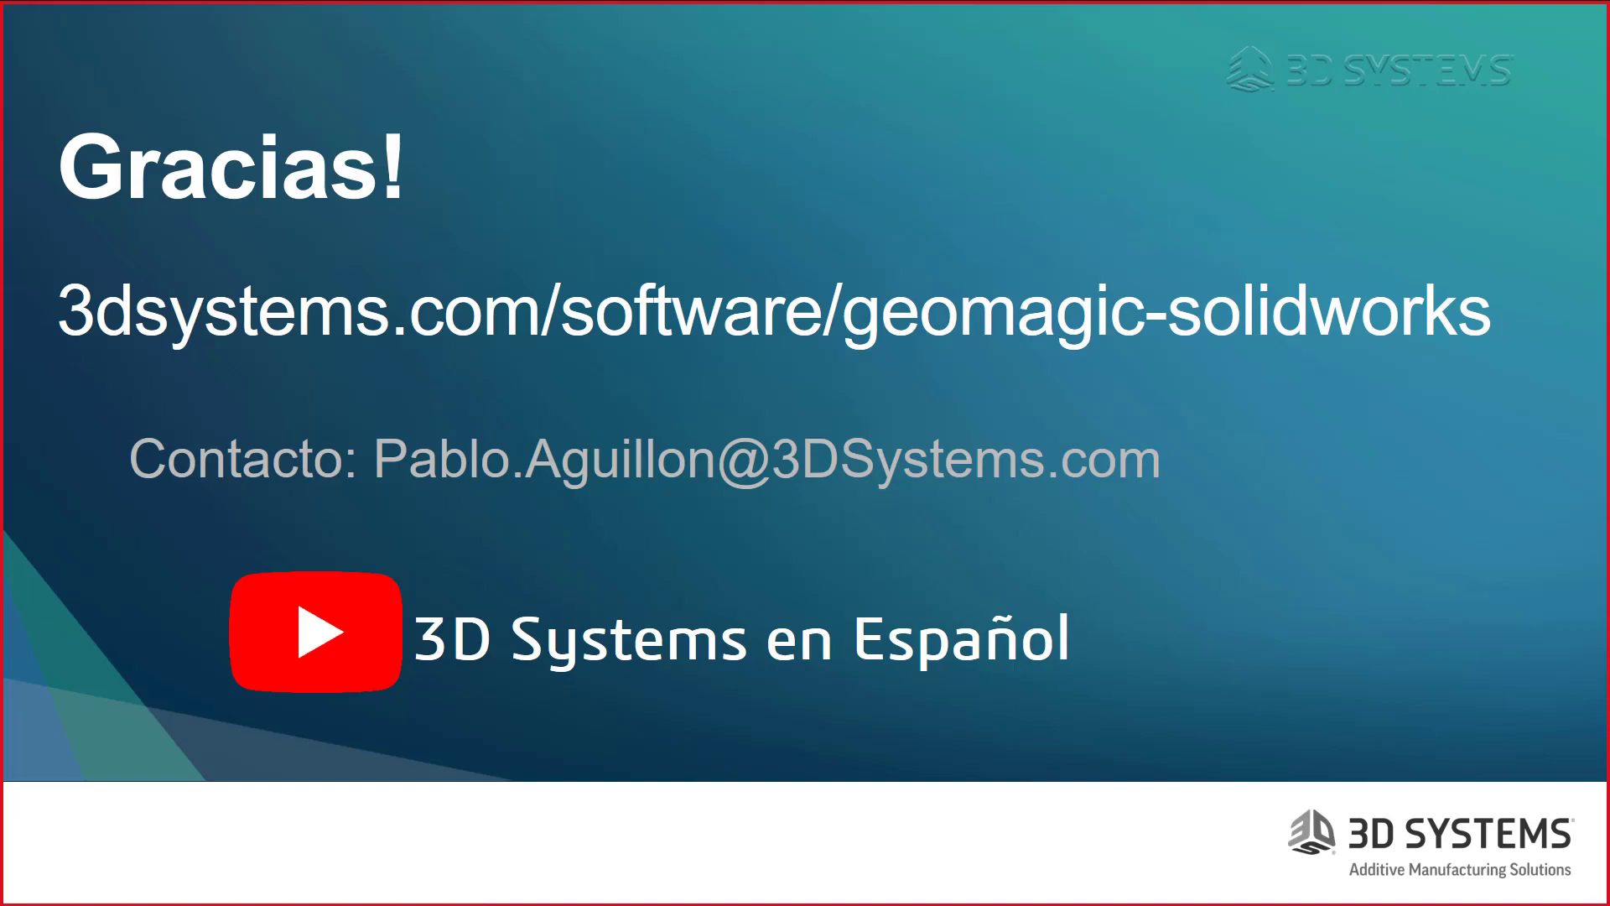